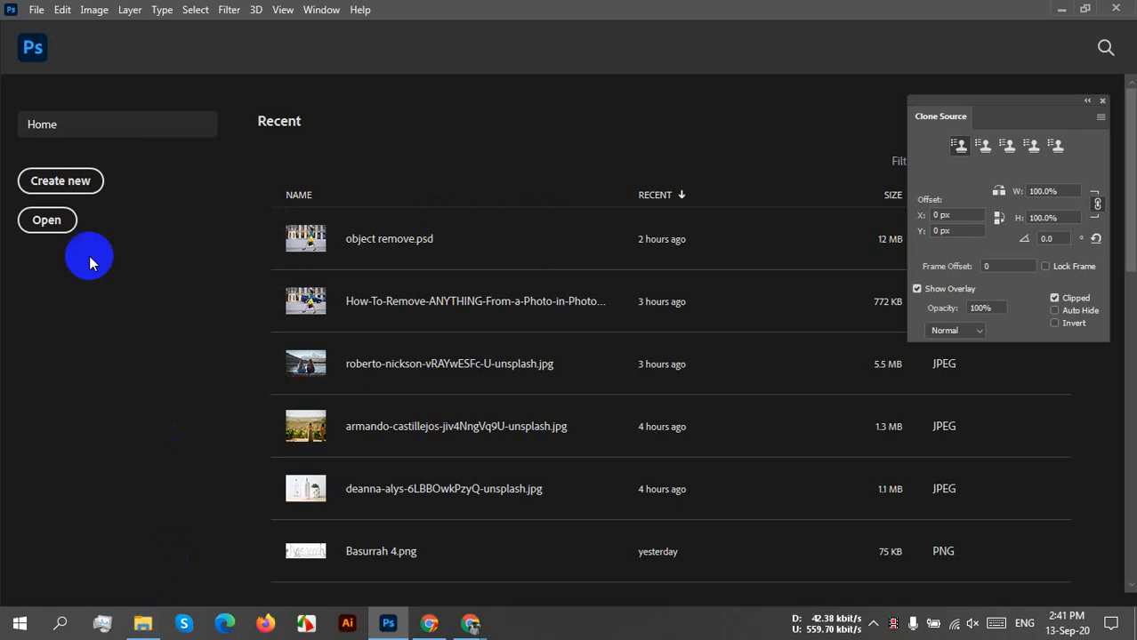
Open the photo deanna-alys-6LBBOwkPzyQ-unsplash.jpg from the Downloads folder
click(53, 221)
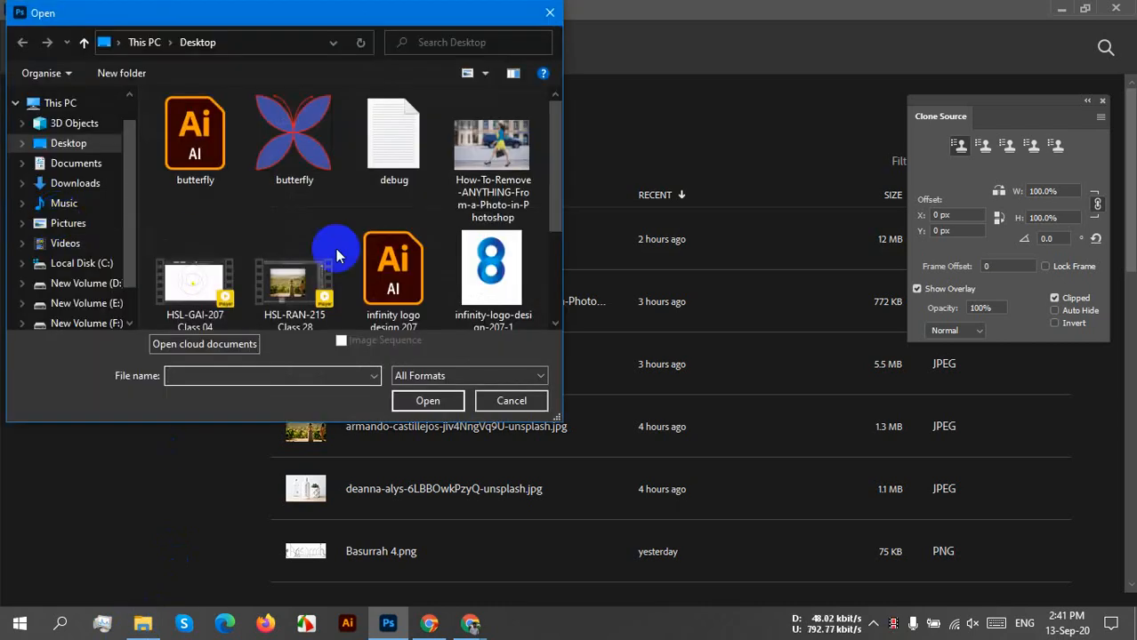
click(550, 13)
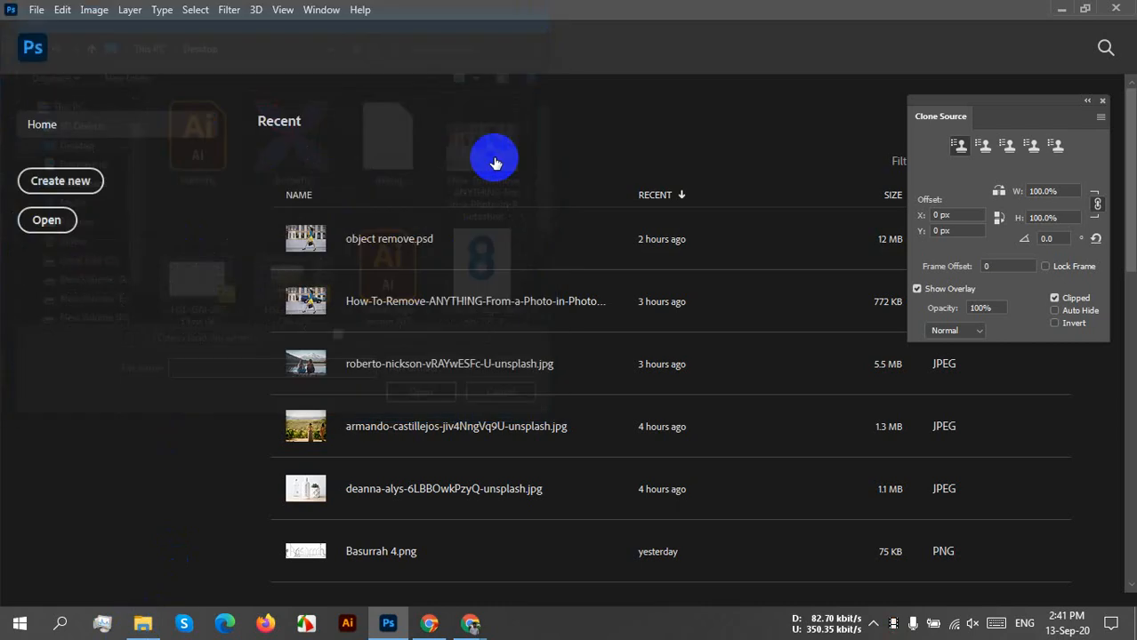
click(143, 624)
click(82, 206)
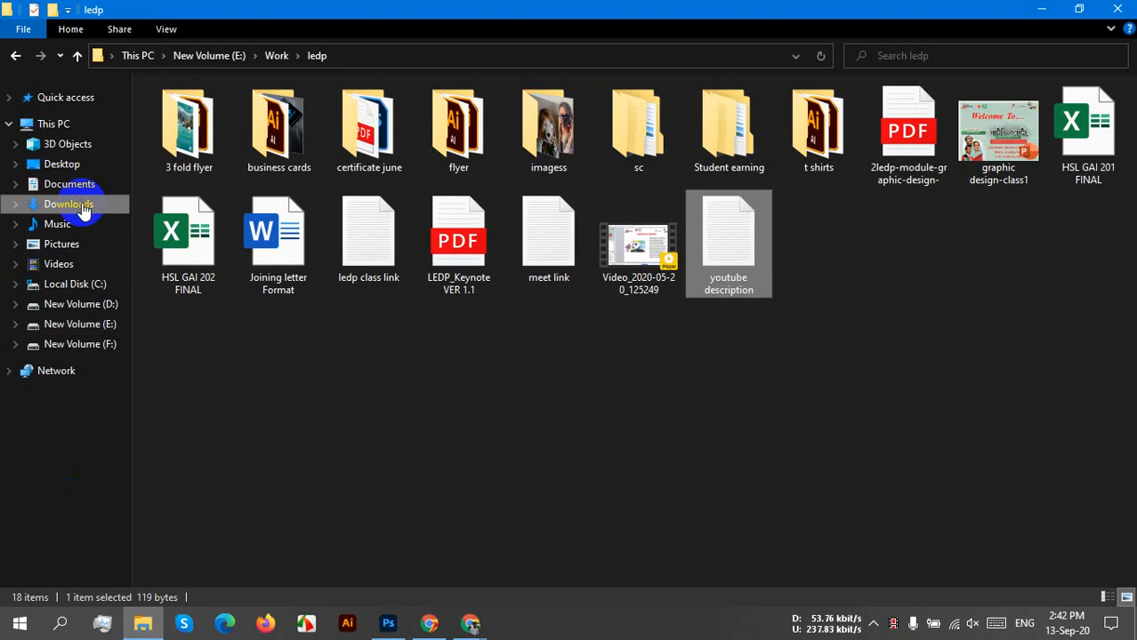
drag(187, 156, 391, 227)
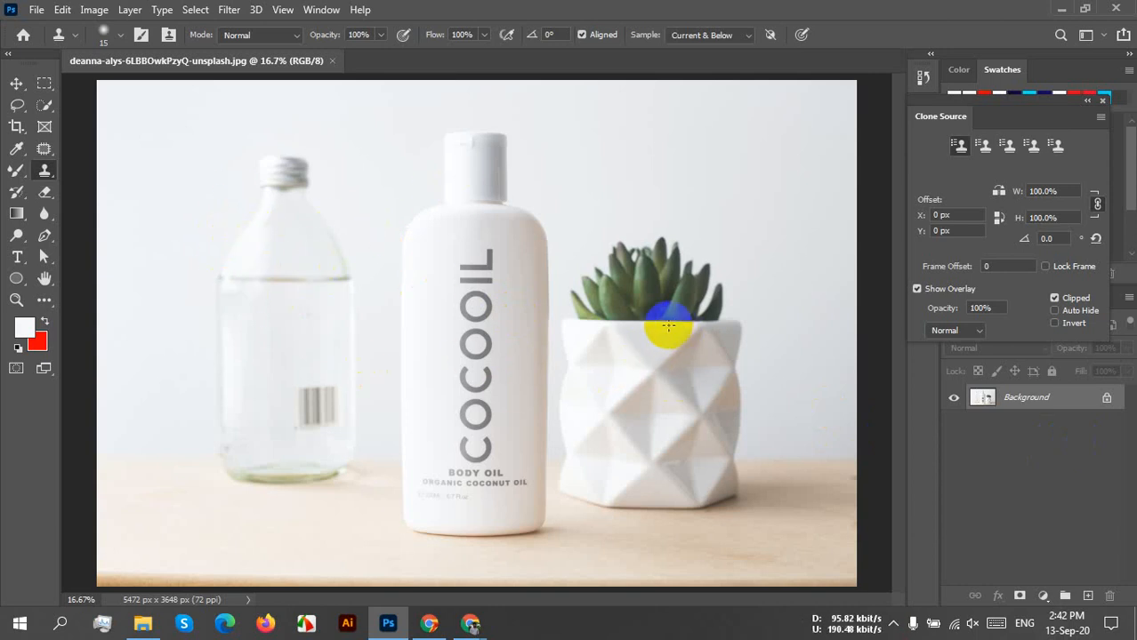
Try to erase the COCOOIL lettering on the bottle with the Eraser tool, swapping the colours between strokes, and undo both strokes
scroll(669, 294, up, 2)
scroll(669, 295, up, 6)
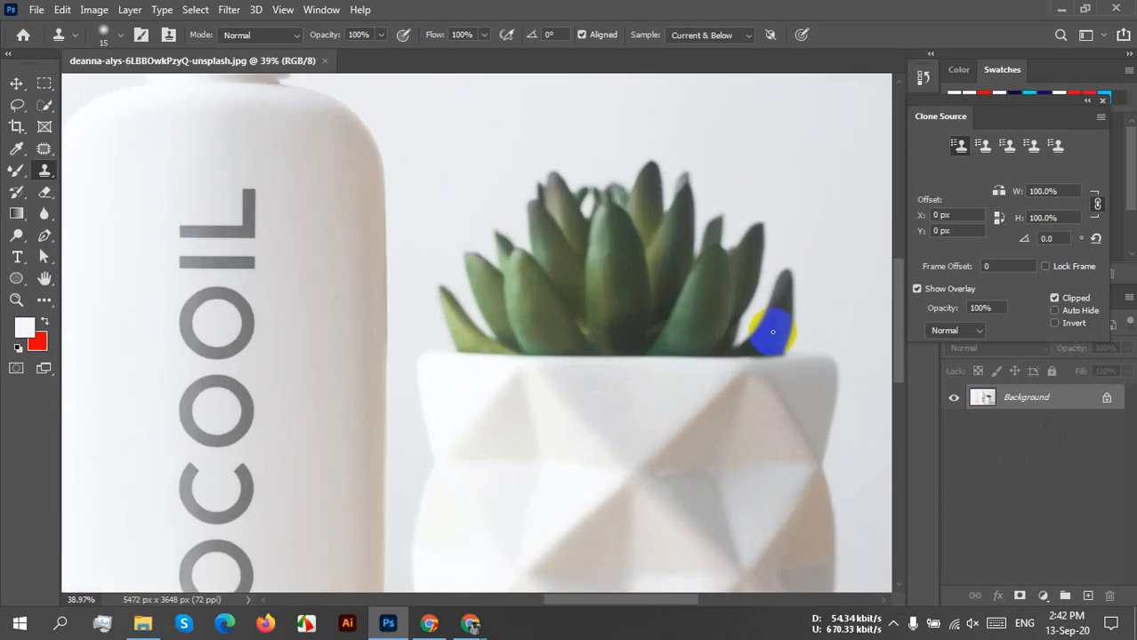
scroll(763, 330, down, 4)
scroll(761, 330, down, 1)
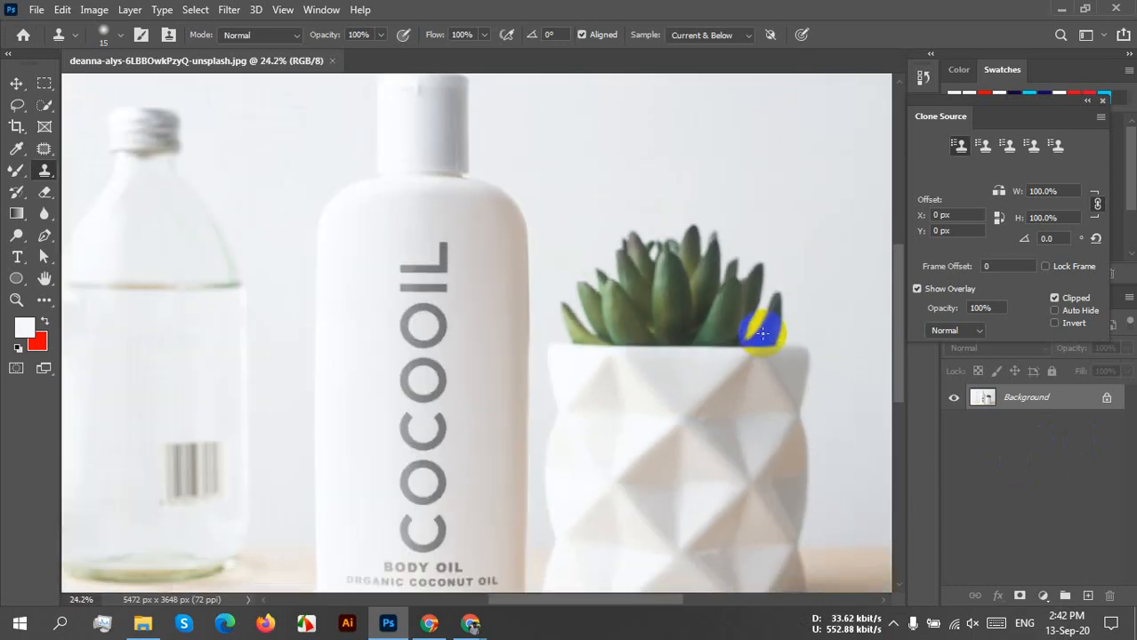
scroll(762, 333, down, 1)
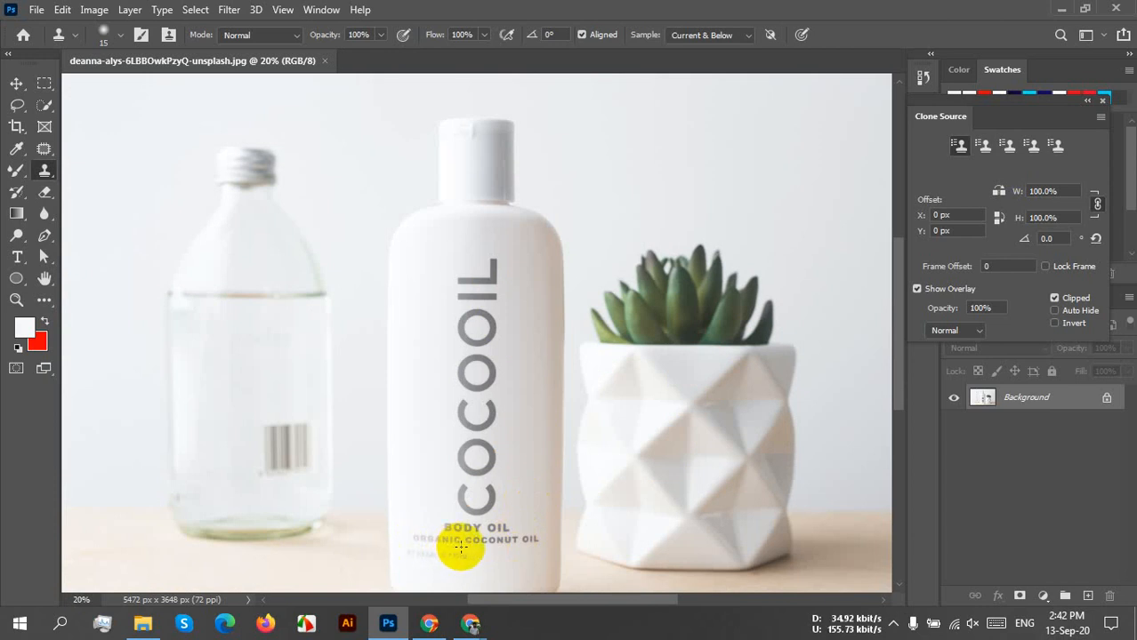
click(44, 192)
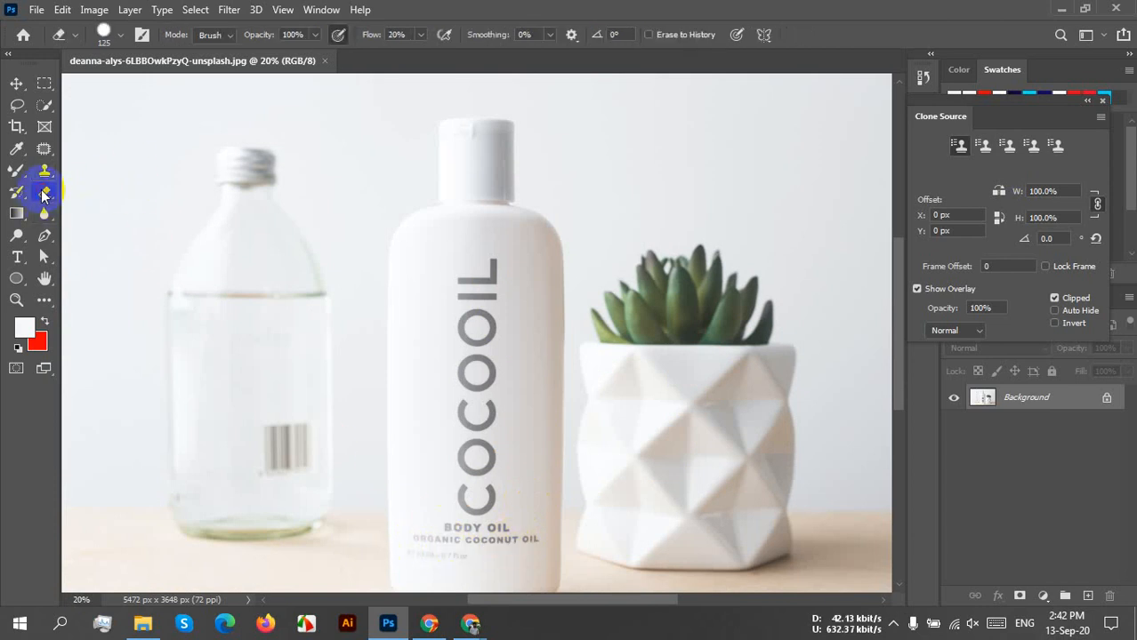
mouse_move(493, 267)
mouse_down()
mouse_move(472, 381)
mouse_move(471, 285)
mouse_up()
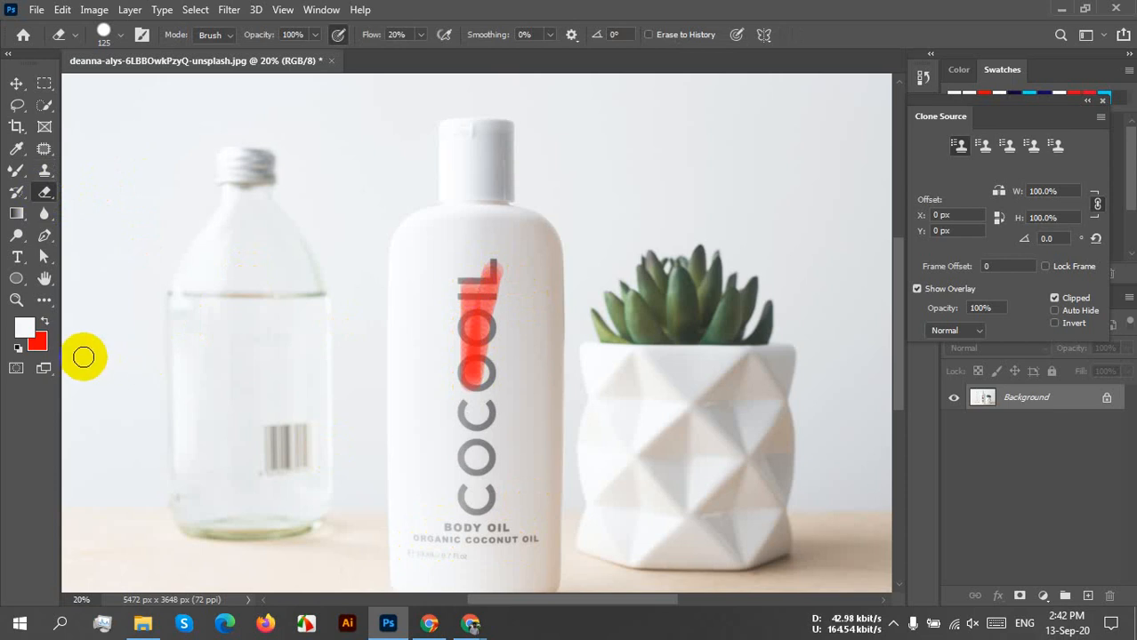
key(x)
mouse_move(472, 266)
mouse_down()
mouse_move(472, 447)
mouse_move(487, 297)
mouse_move(474, 441)
mouse_move(471, 316)
mouse_move(455, 386)
mouse_move(466, 284)
mouse_move(487, 268)
mouse_move(485, 357)
mouse_move(457, 343)
mouse_move(471, 253)
mouse_move(487, 282)
mouse_move(485, 383)
mouse_move(483, 373)
mouse_move(497, 424)
mouse_move(487, 535)
mouse_move(474, 414)
mouse_move(453, 408)
mouse_move(455, 529)
mouse_move(462, 479)
mouse_move(461, 521)
mouse_move(465, 492)
mouse_move(476, 521)
mouse_move(493, 455)
mouse_move(495, 504)
mouse_up()
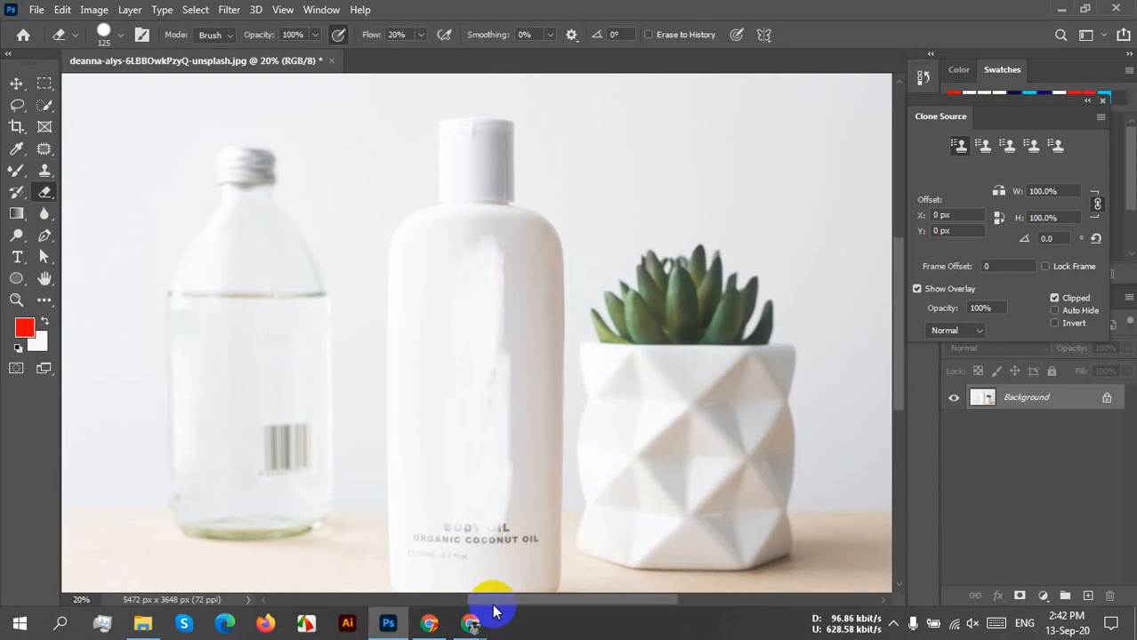
key(ctrl+z)
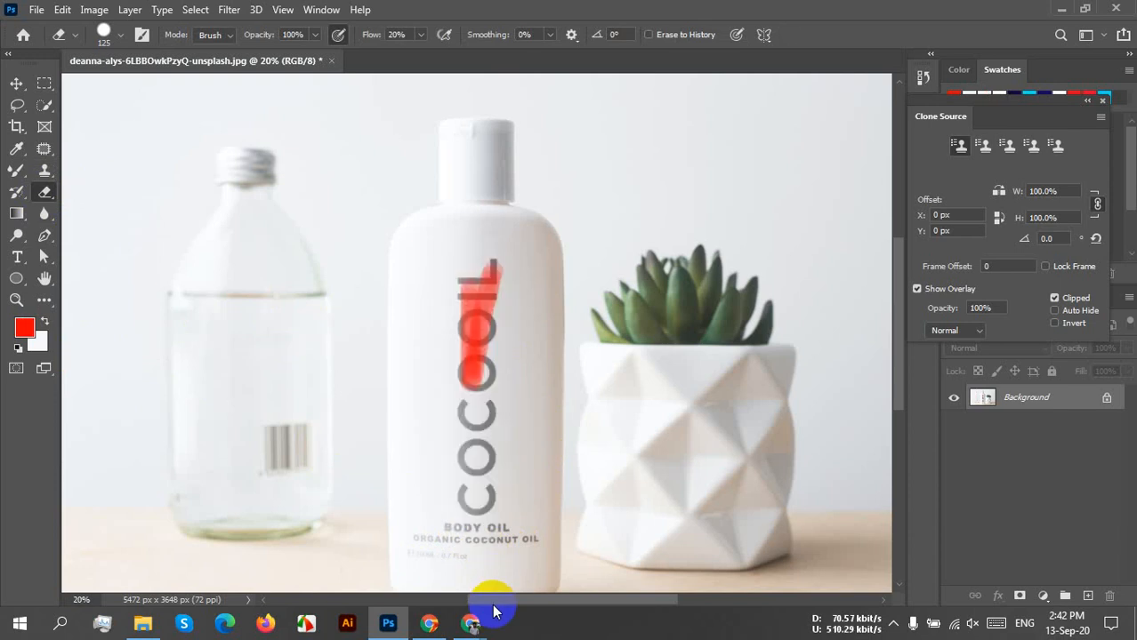
key(ctrl+z)
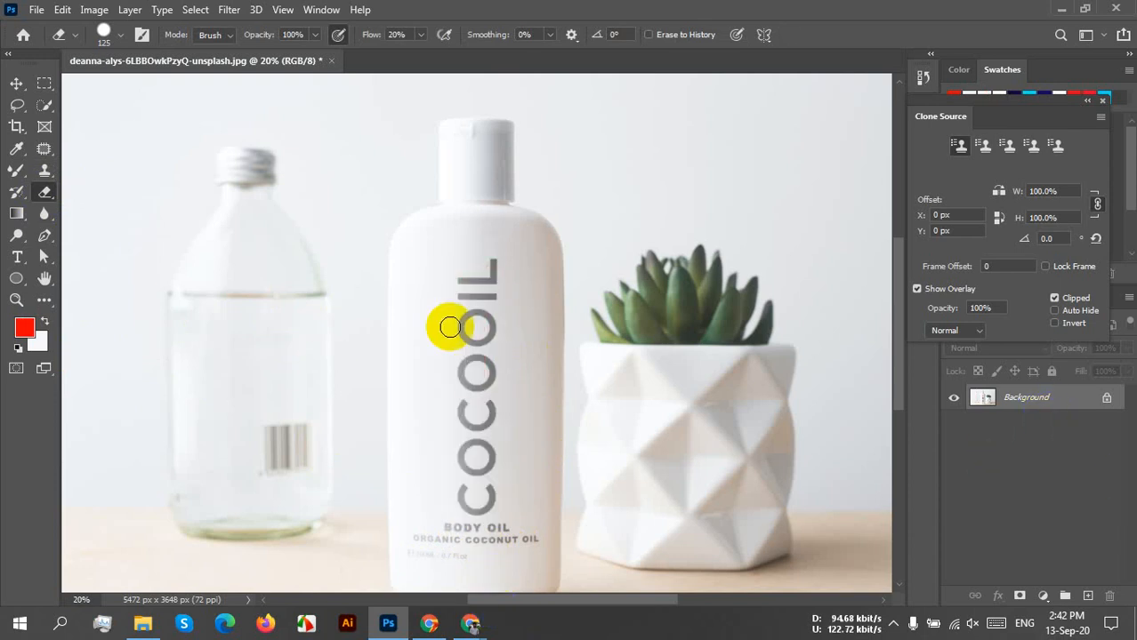
Duplicate the Background layer and rename the copy as edit
scroll(589, 508, down, 1)
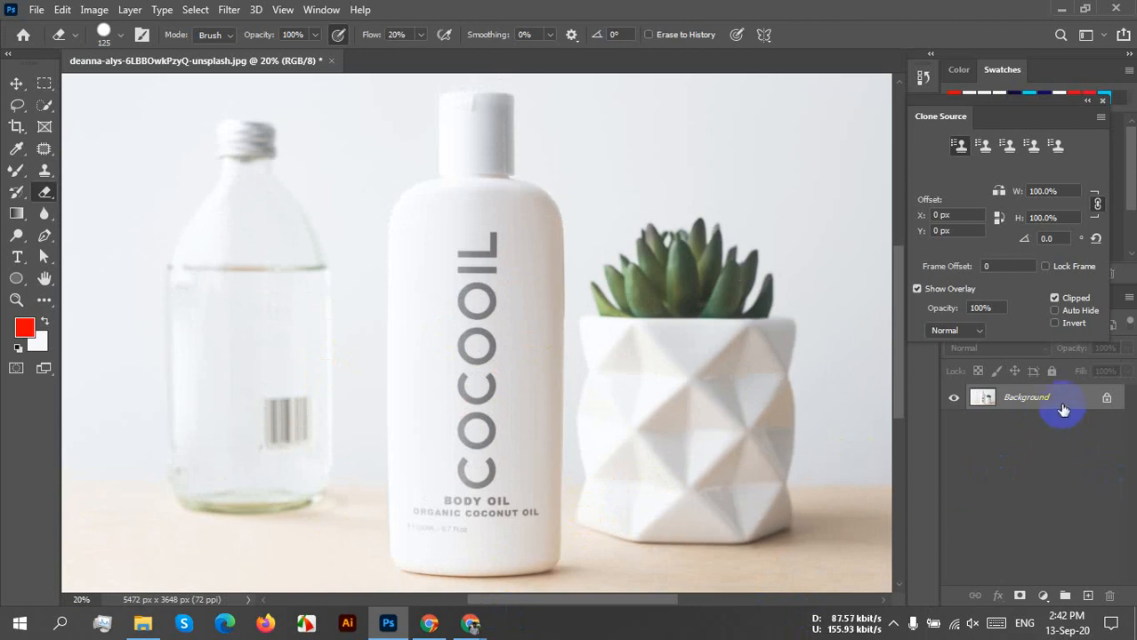
drag(1059, 407, 1086, 594)
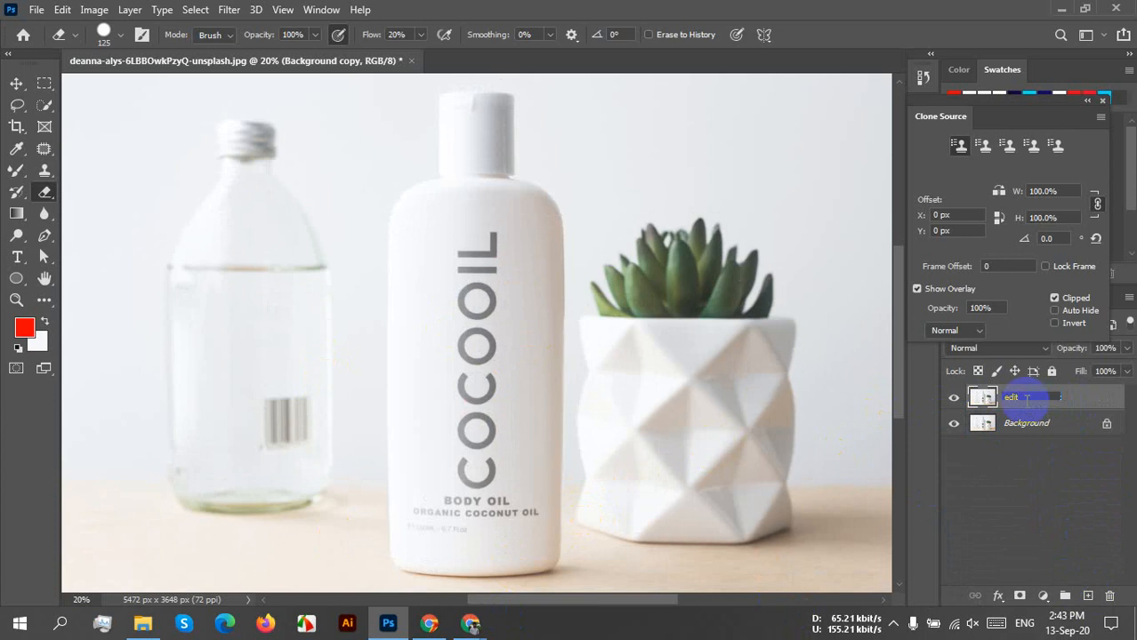
key(Return)
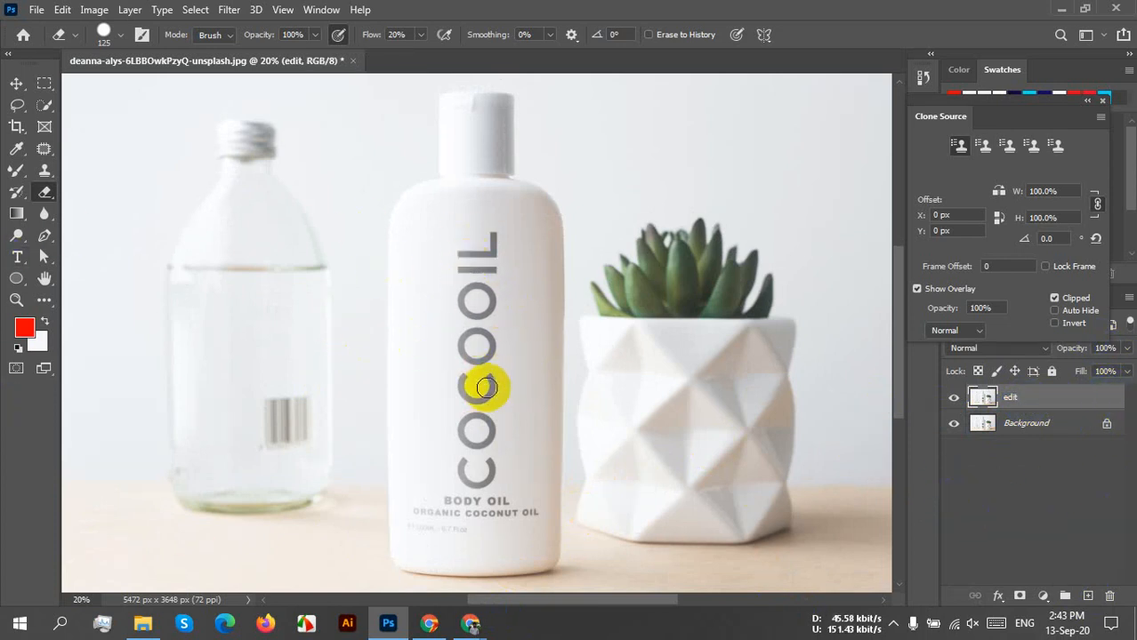
Select the vertical COCOOIL lettering on the bottle with a tight rectangular marquee
click(37, 86)
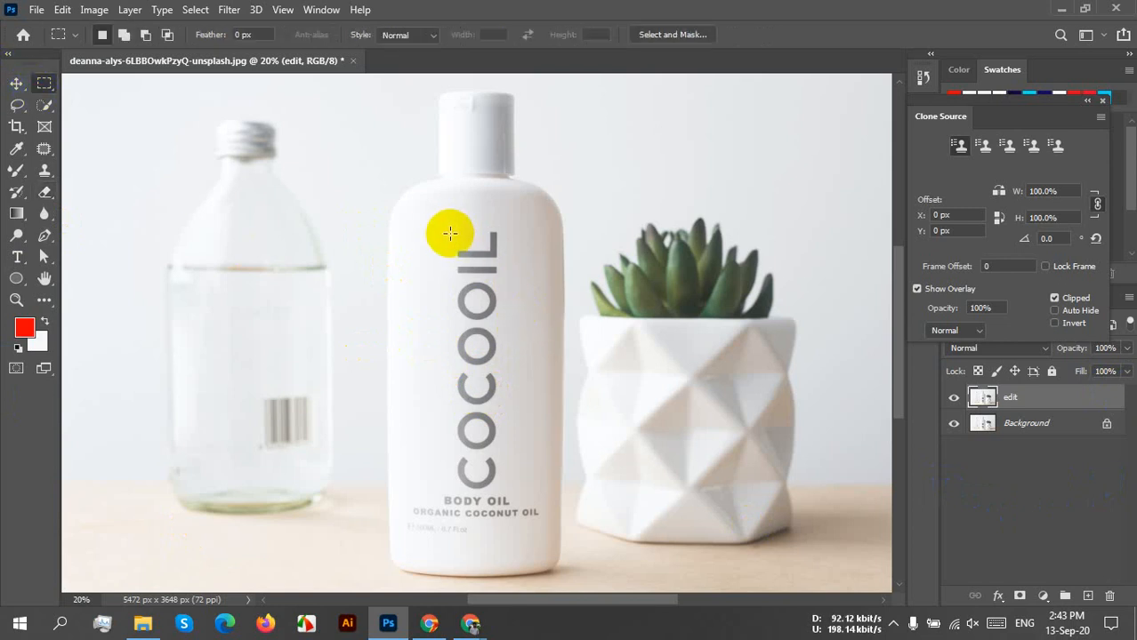
drag(455, 230, 501, 488)
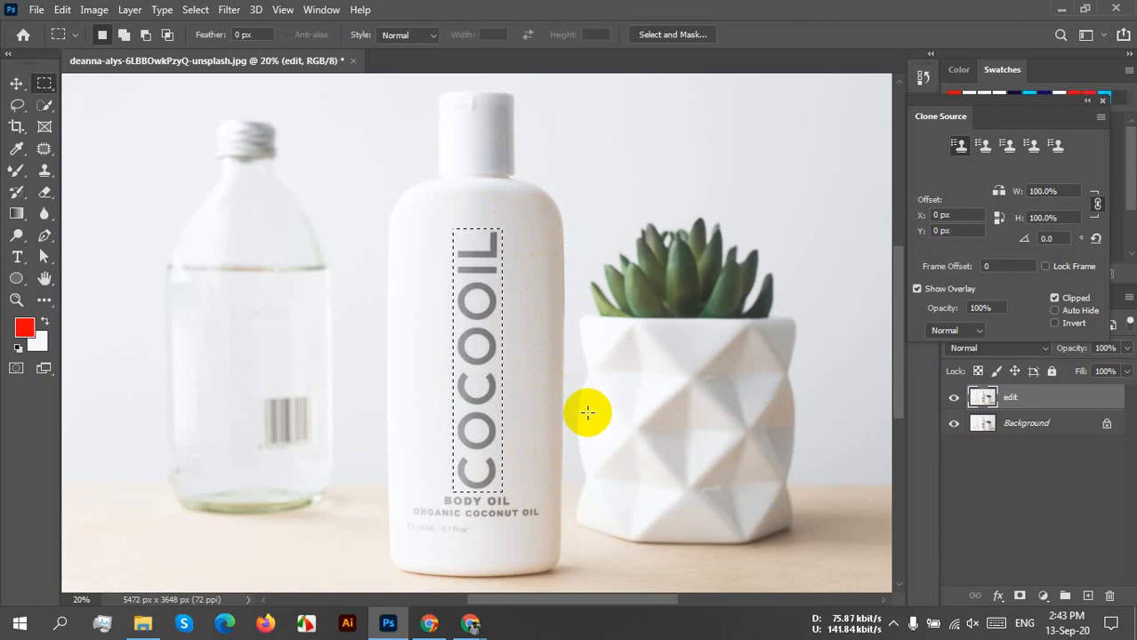
scroll(436, 374, up, 3)
scroll(505, 328, up, 3)
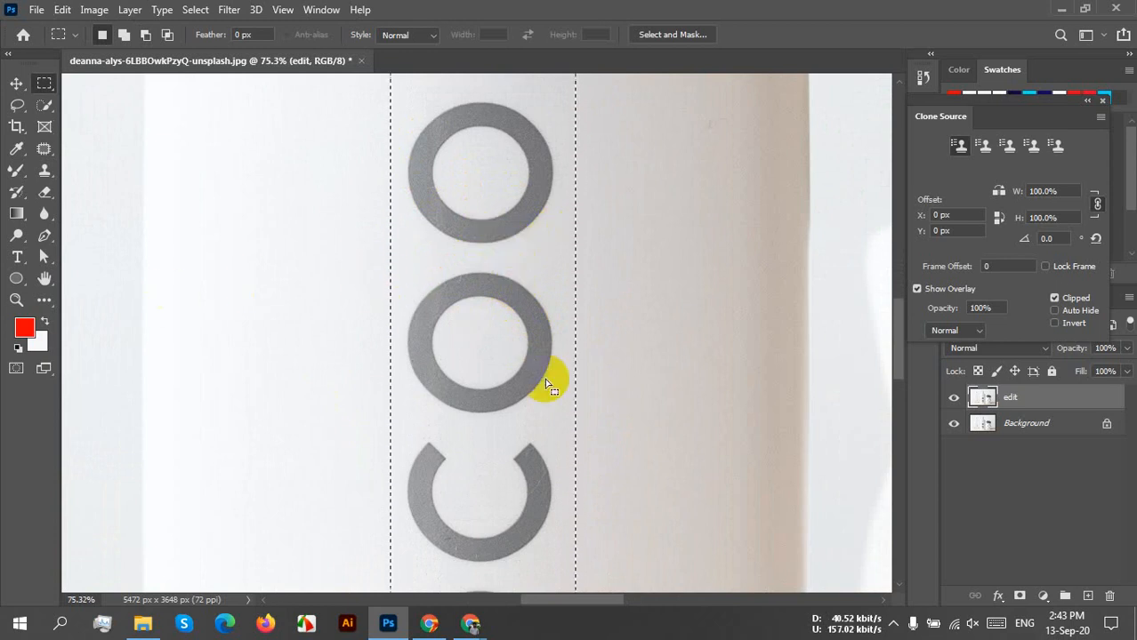
scroll(580, 350, down, 2)
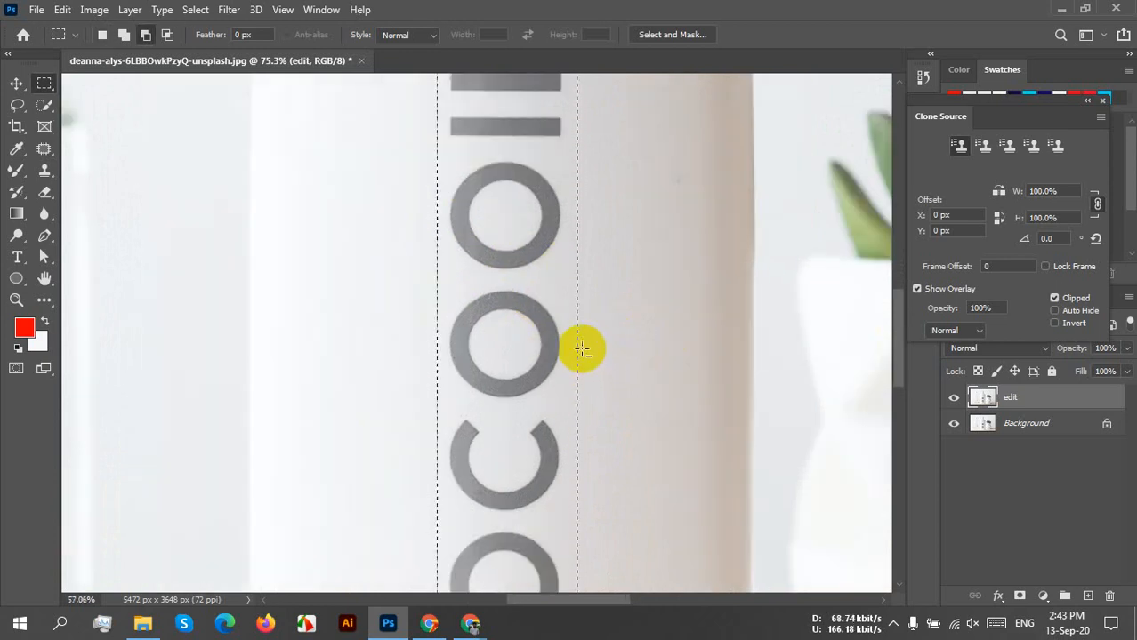
scroll(580, 350, down, 5)
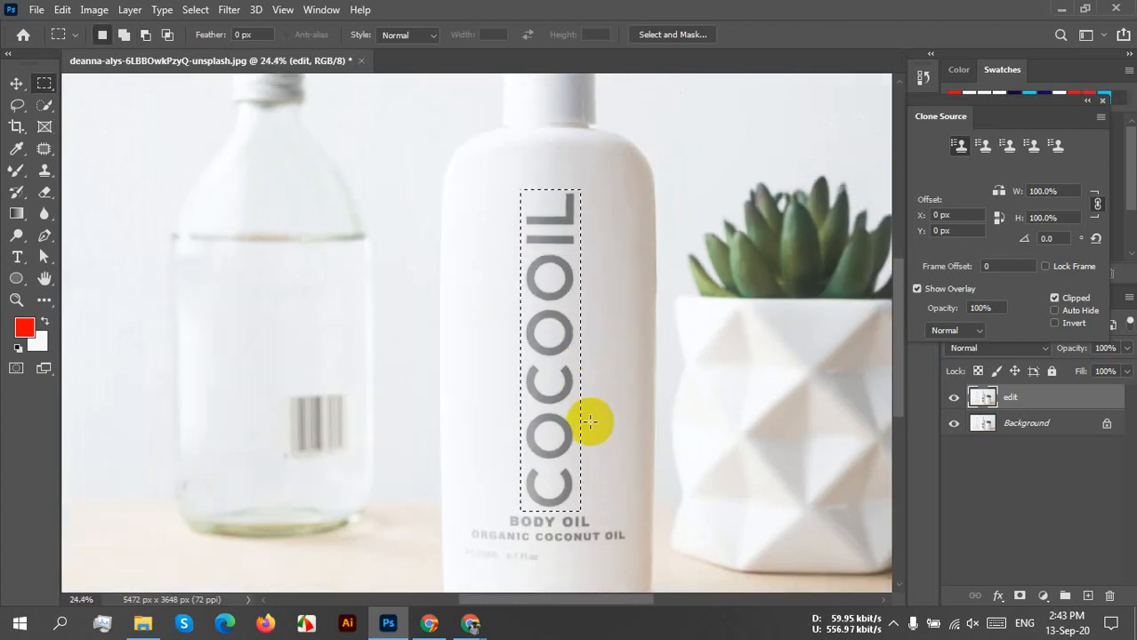
drag(584, 413, 557, 388)
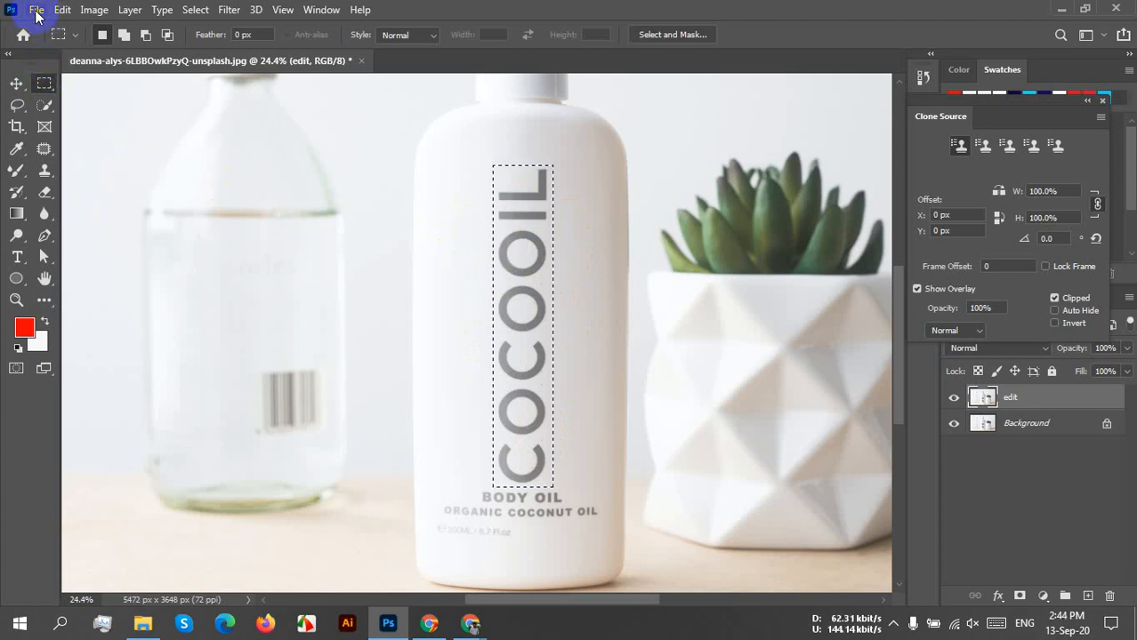
Remove the selected COCOOIL lettering with a Content-Aware fill and clear the selection
click(62, 10)
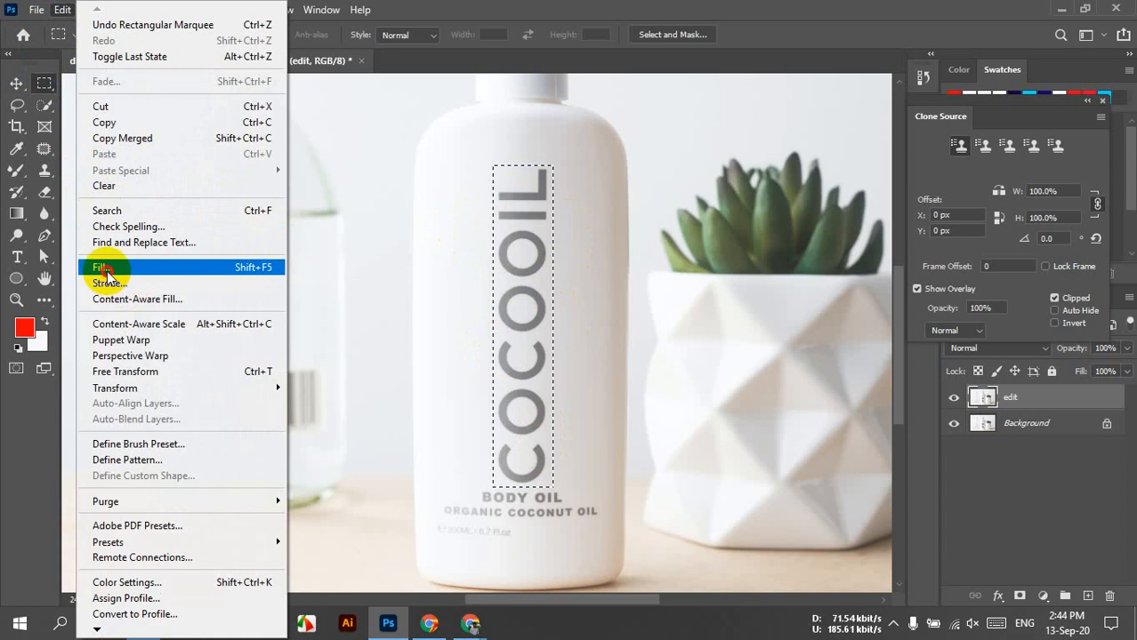
click(102, 267)
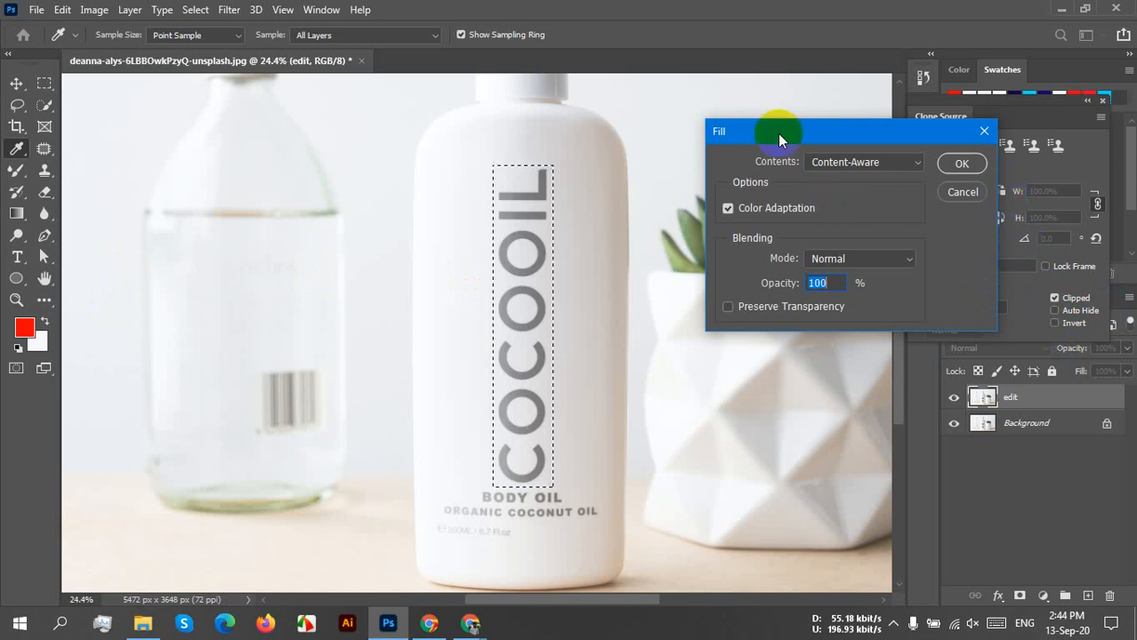
click(898, 165)
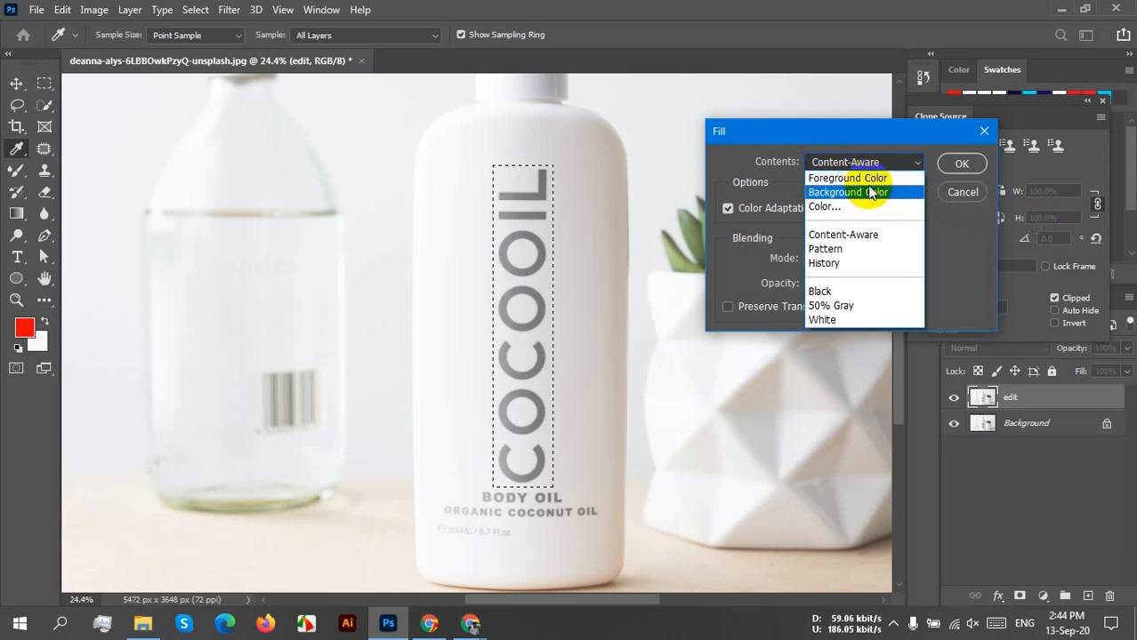
click(882, 235)
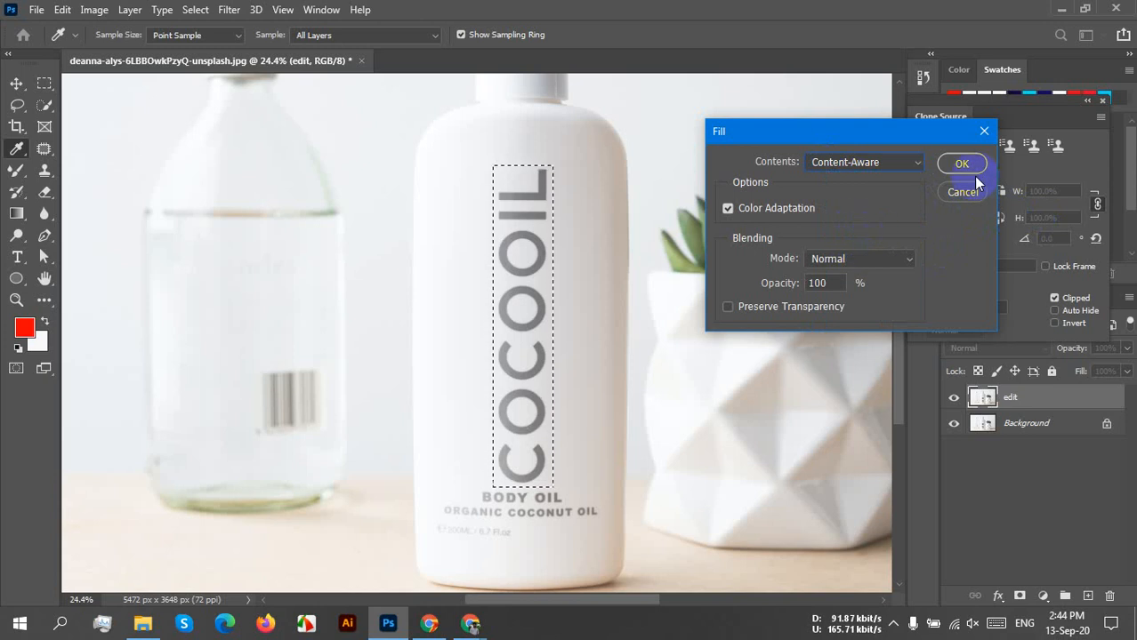
click(951, 167)
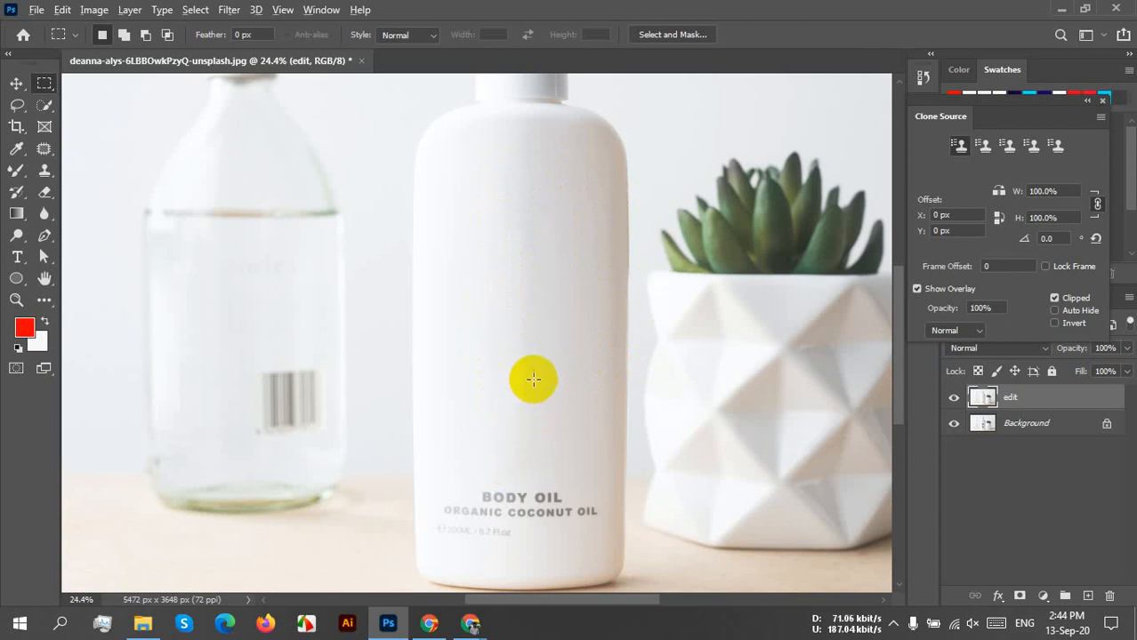
Select the BODY OIL, ORGANIC COCONUT OIL and 200ML text block near the bottle's base with one rectangular marquee
scroll(533, 380, up, 4)
scroll(574, 369, down, 2)
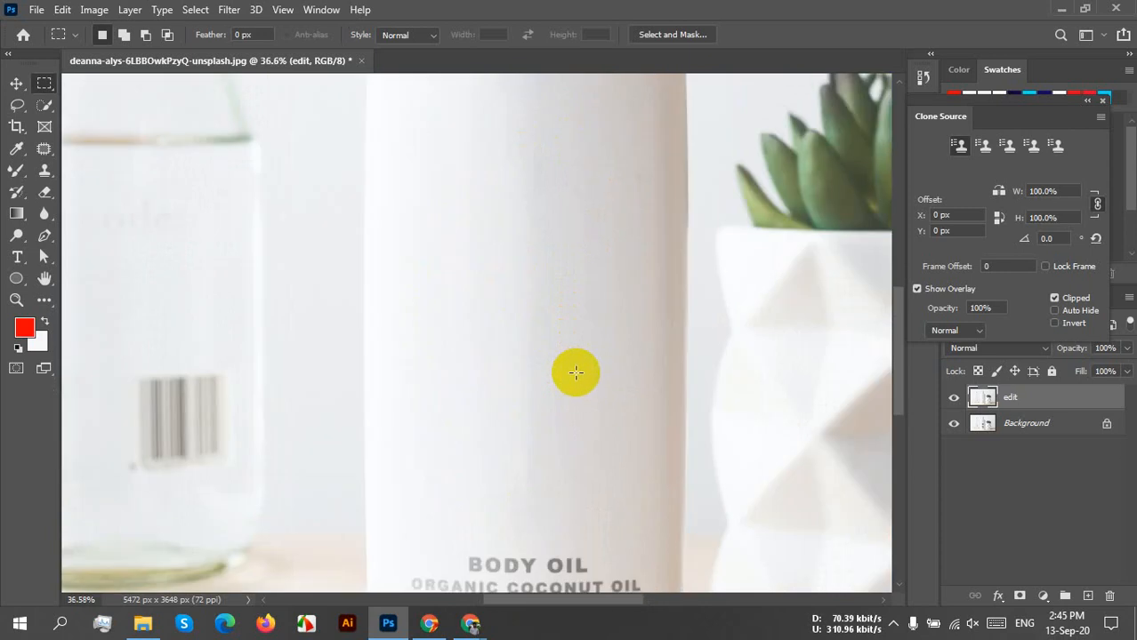
scroll(576, 373, down, 2)
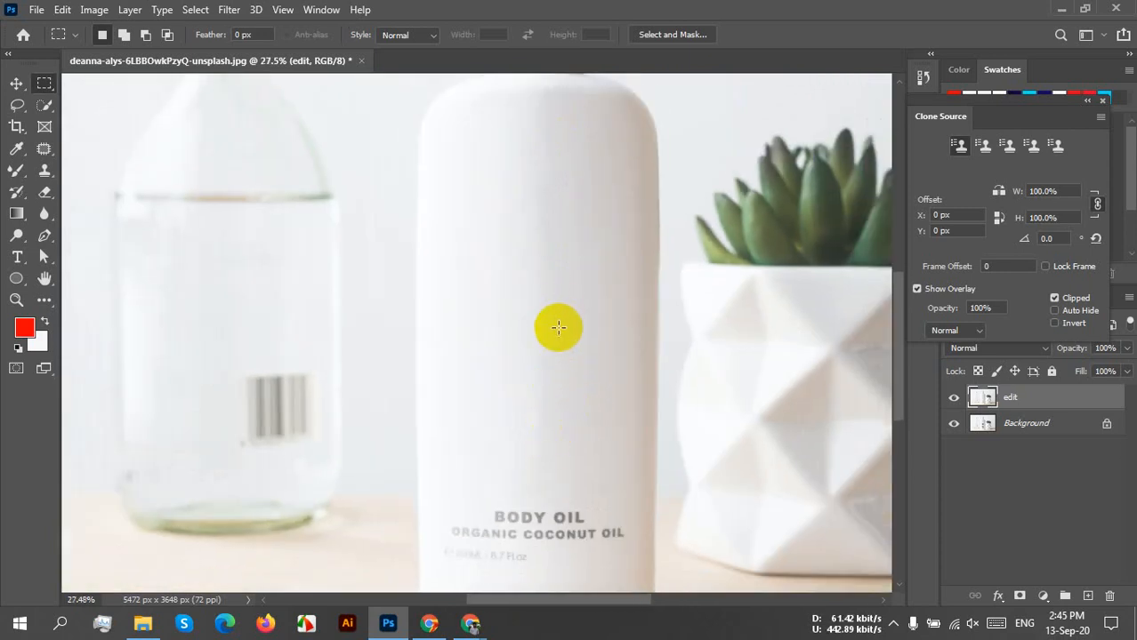
scroll(556, 333, down, 1)
scroll(541, 363, down, 1)
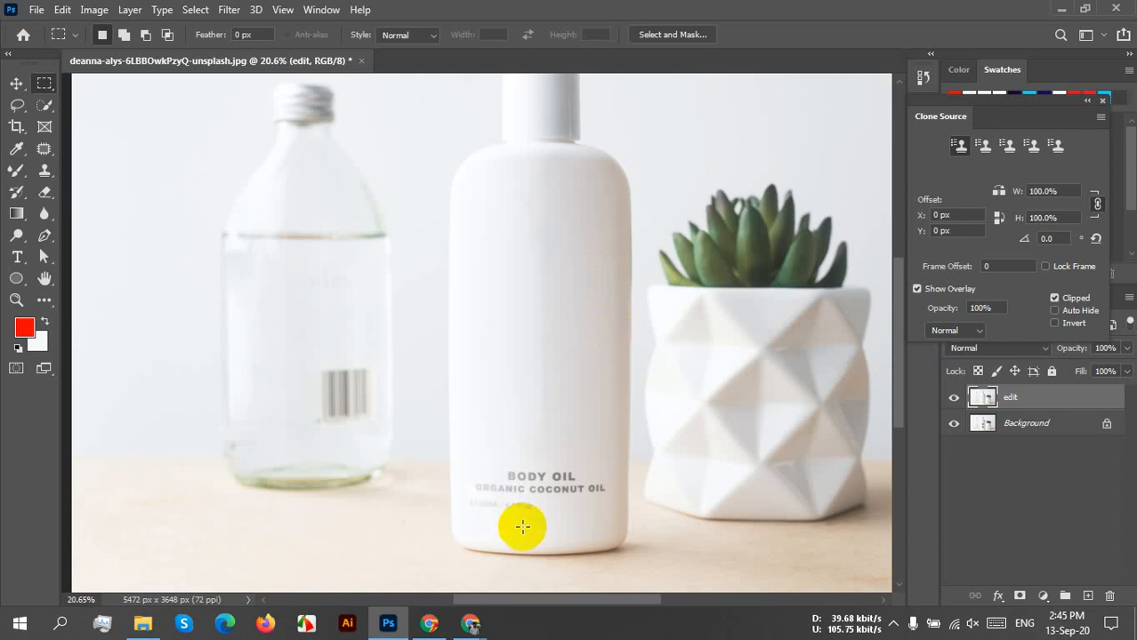
scroll(522, 527, up, 2)
scroll(524, 491, up, 1)
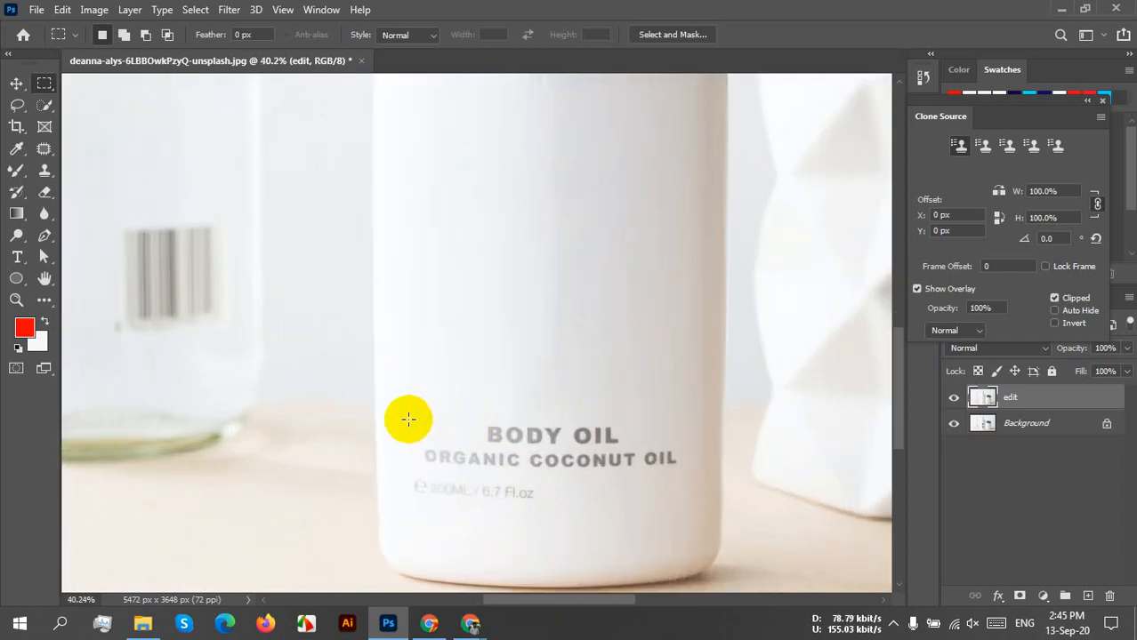
drag(447, 423, 683, 508)
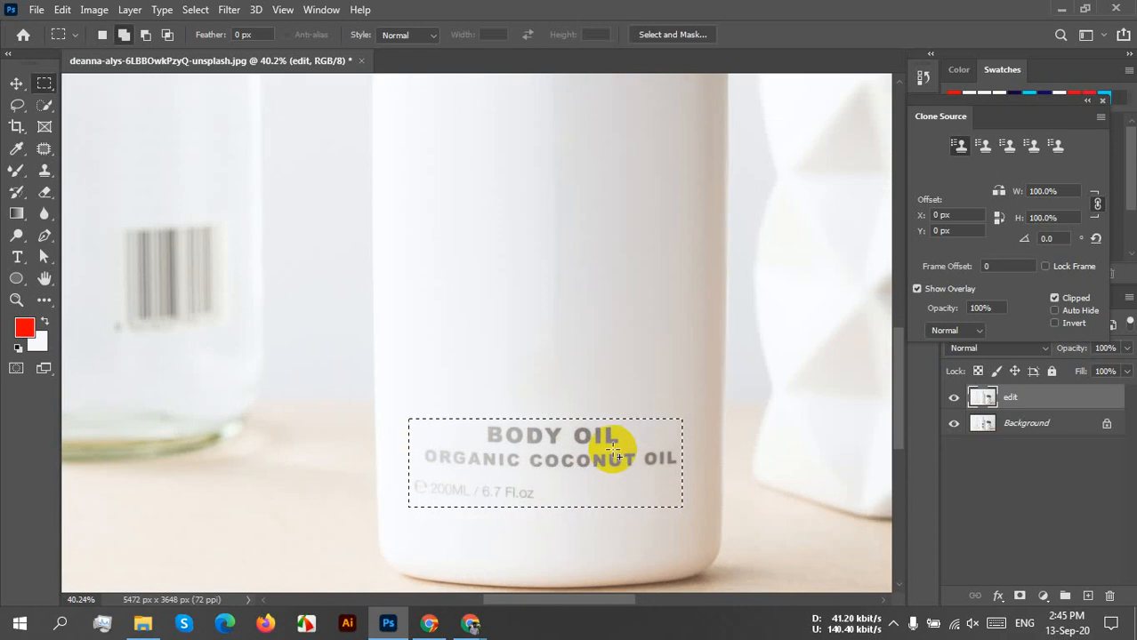
Try a Content-Aware fill with Color Adaptation on the whole selected text block, and undo it
key(shift+BackSpace)
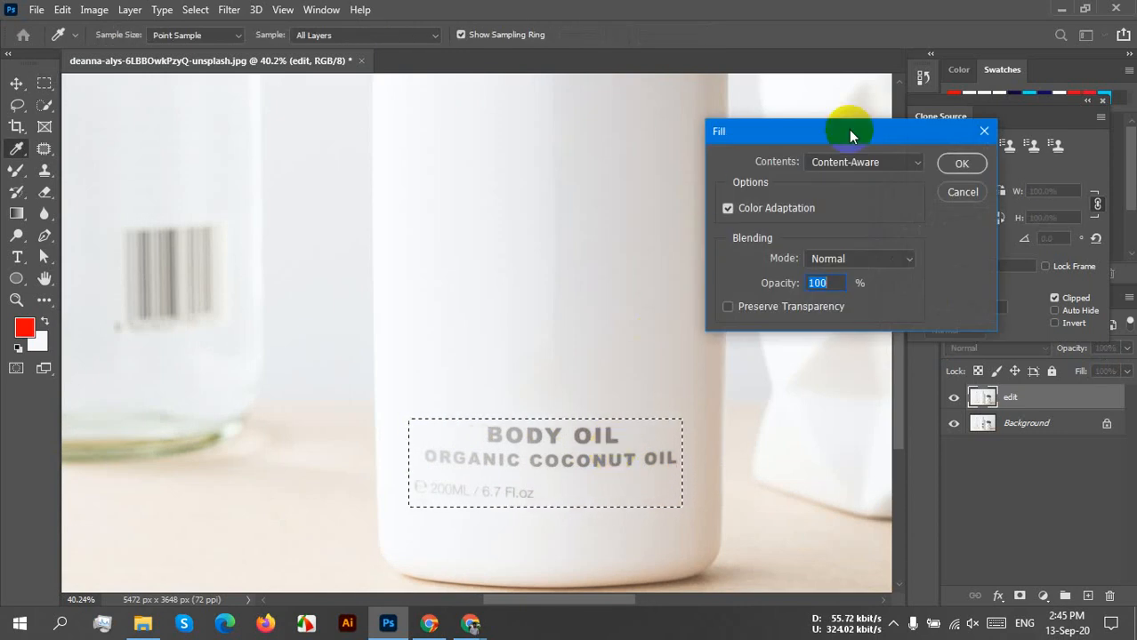
drag(849, 129, 808, 130)
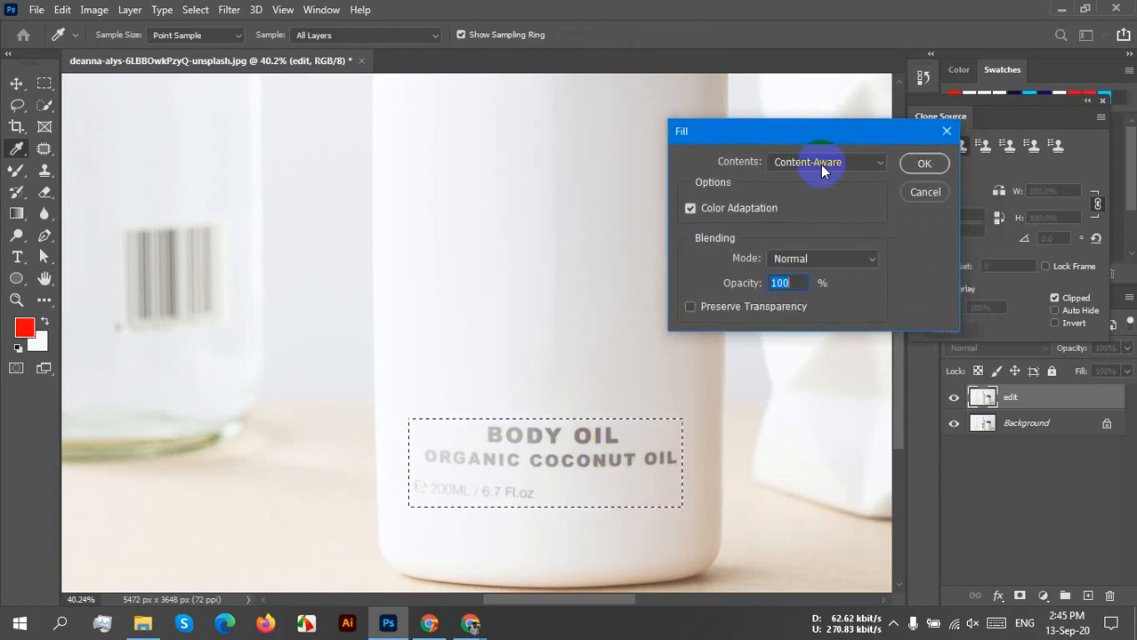
click(691, 209)
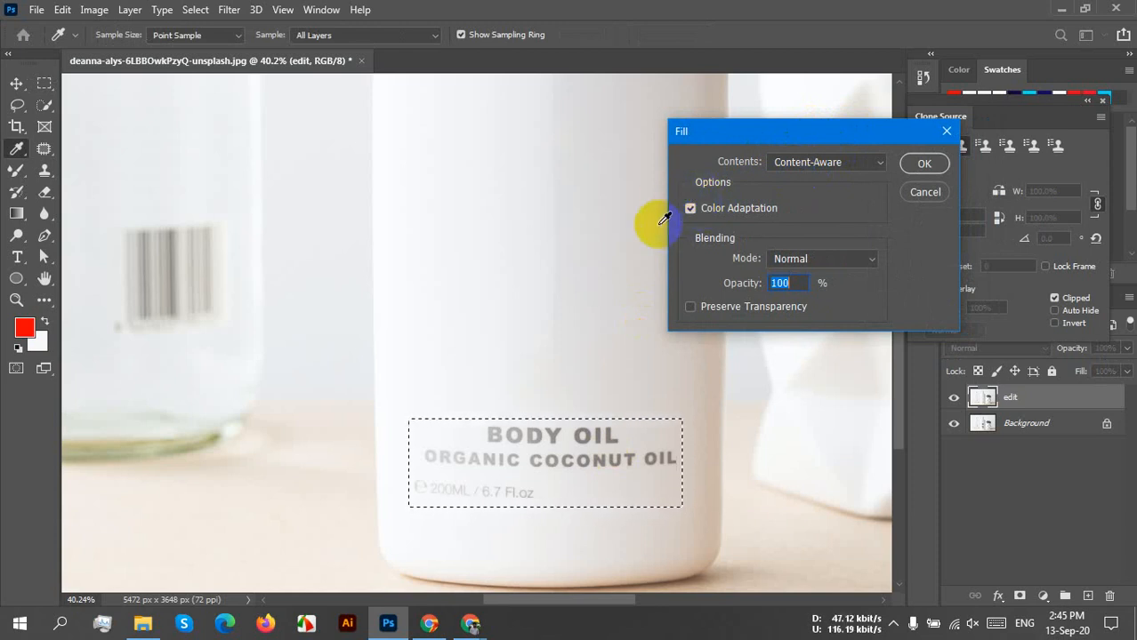
click(691, 212)
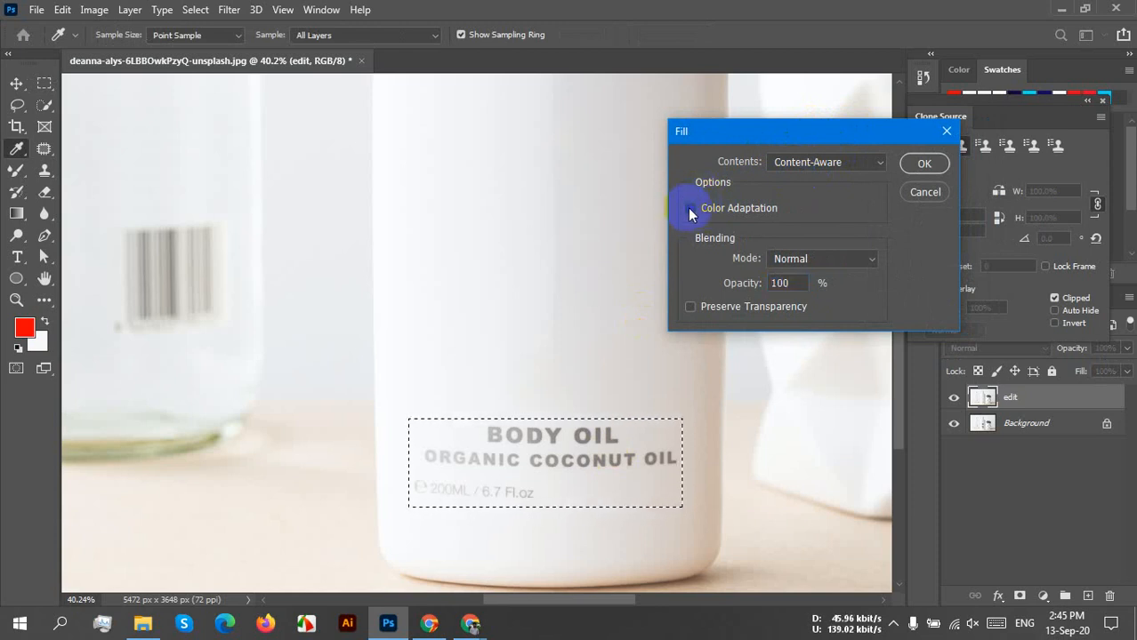
click(920, 164)
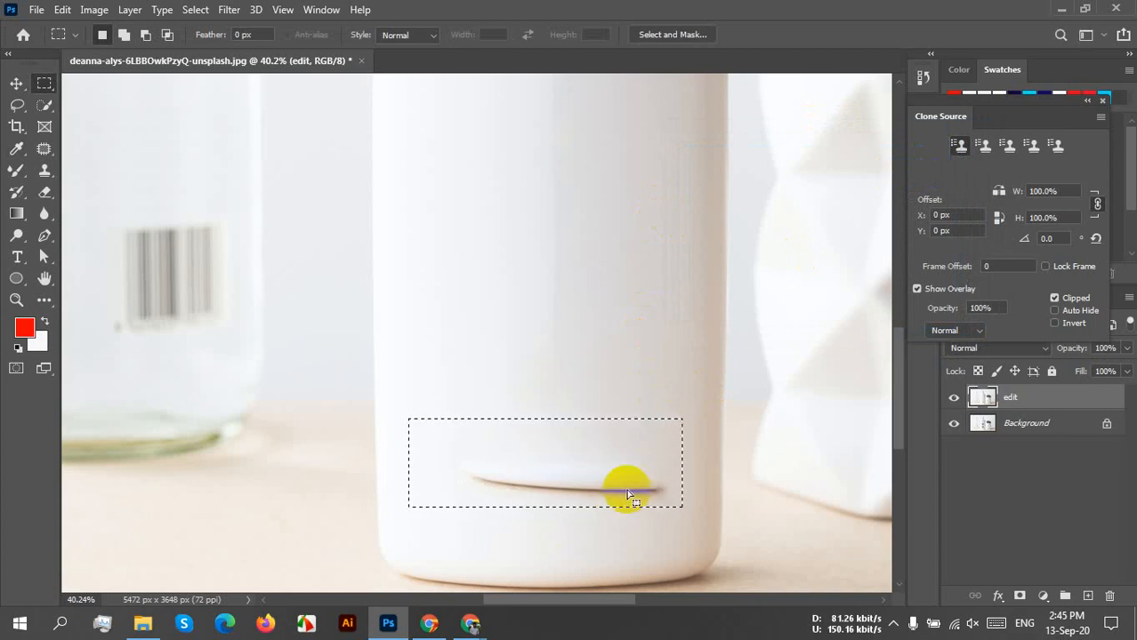
scroll(614, 489, down, 2)
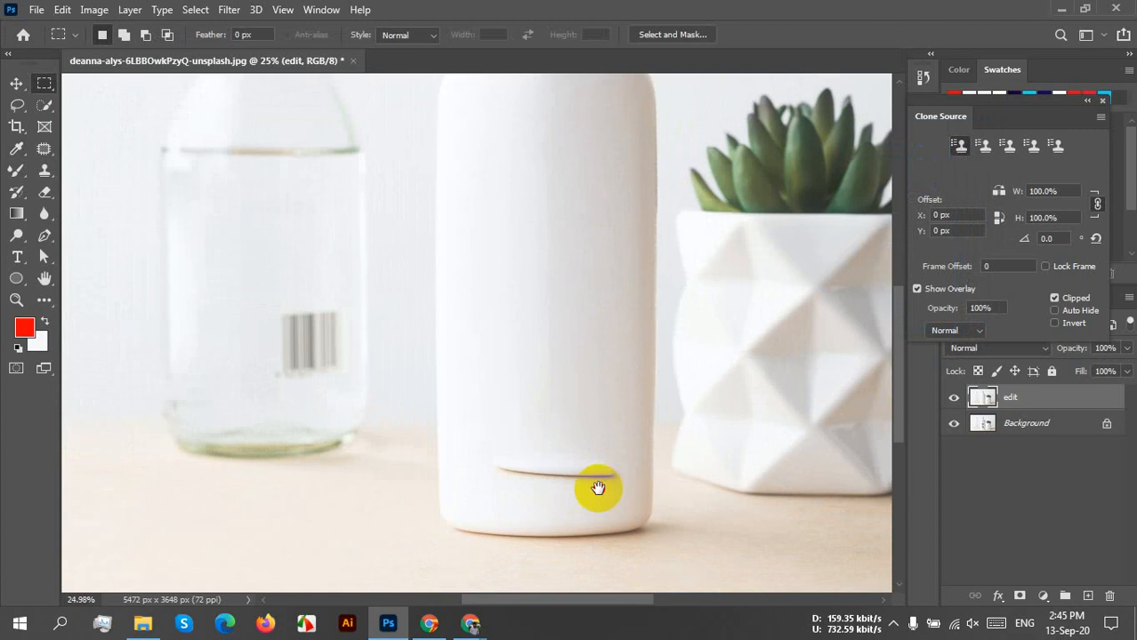
drag(598, 488, 494, 419)
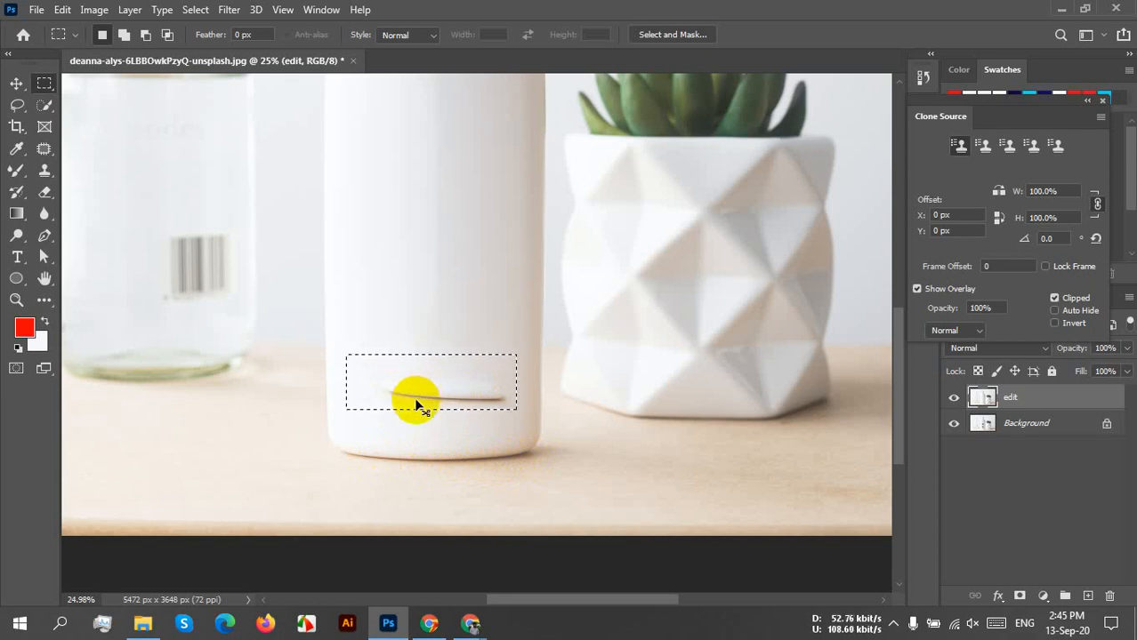
key(ctrl+z)
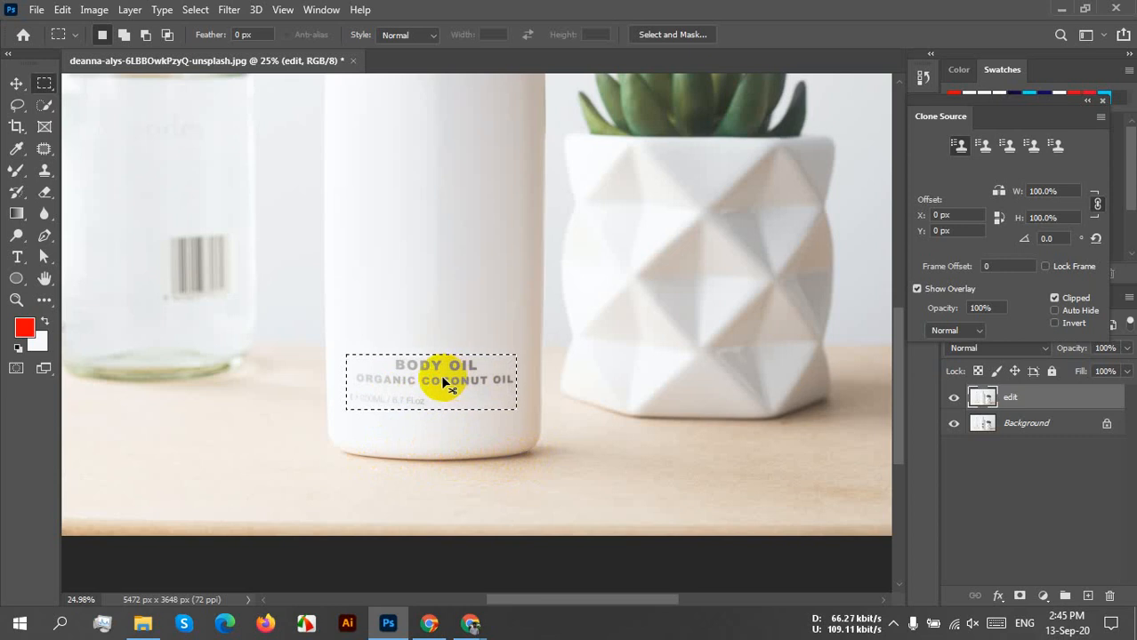
Select the BODY OIL and ORGANIC COCONUT OIL lines together, remove them with a Content-Aware fill, and clear the selection
scroll(442, 377, up, 4)
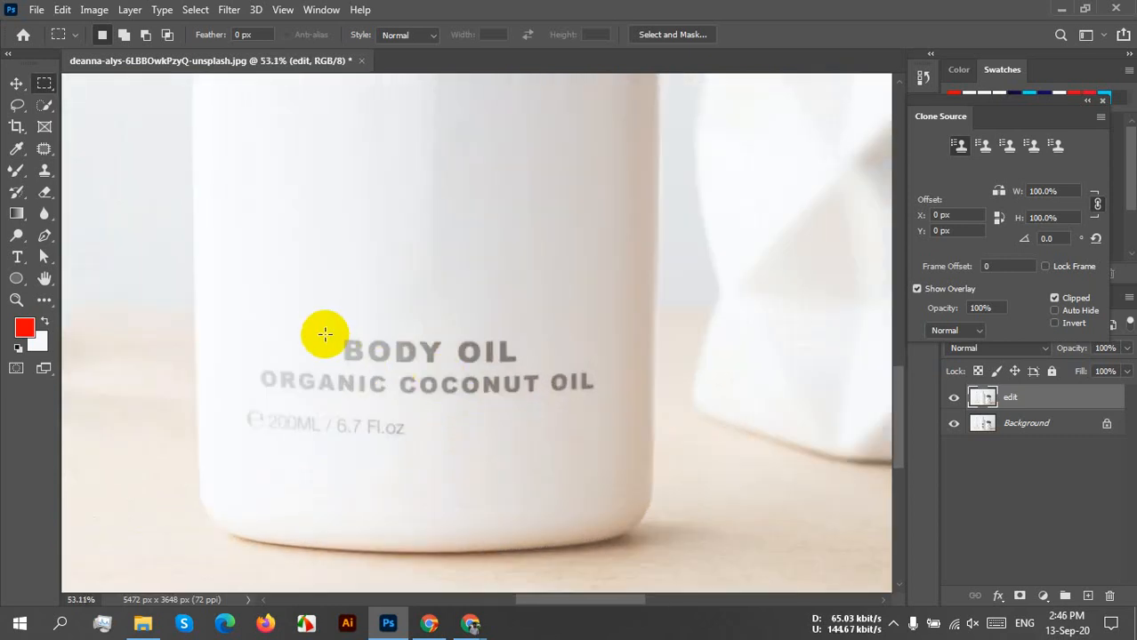
drag(318, 328, 451, 371)
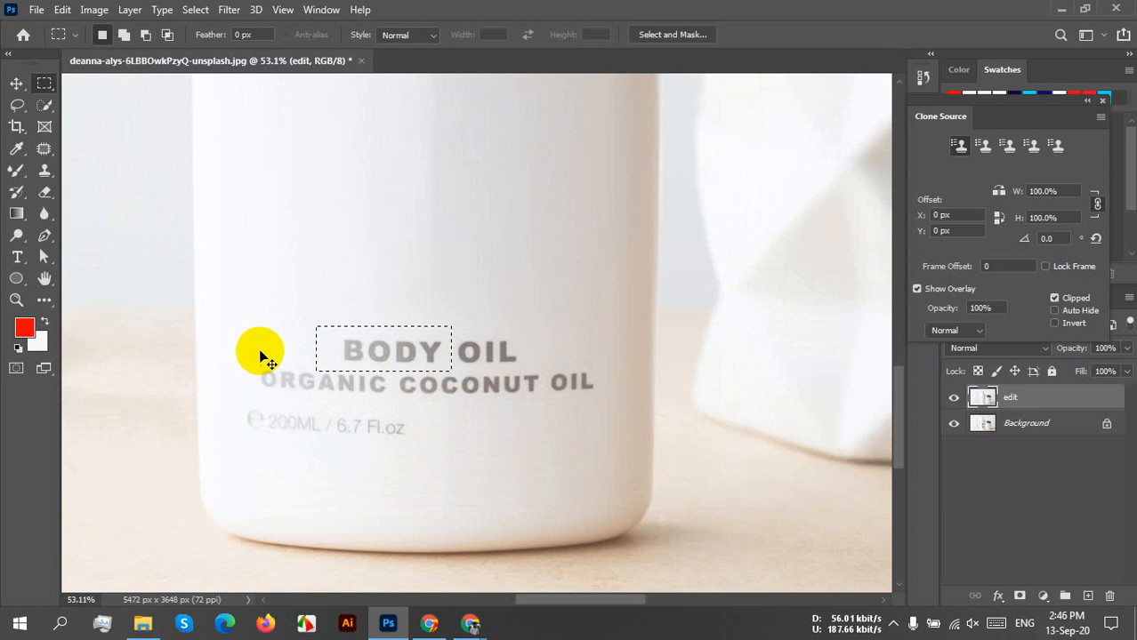
key(ctrl+d)
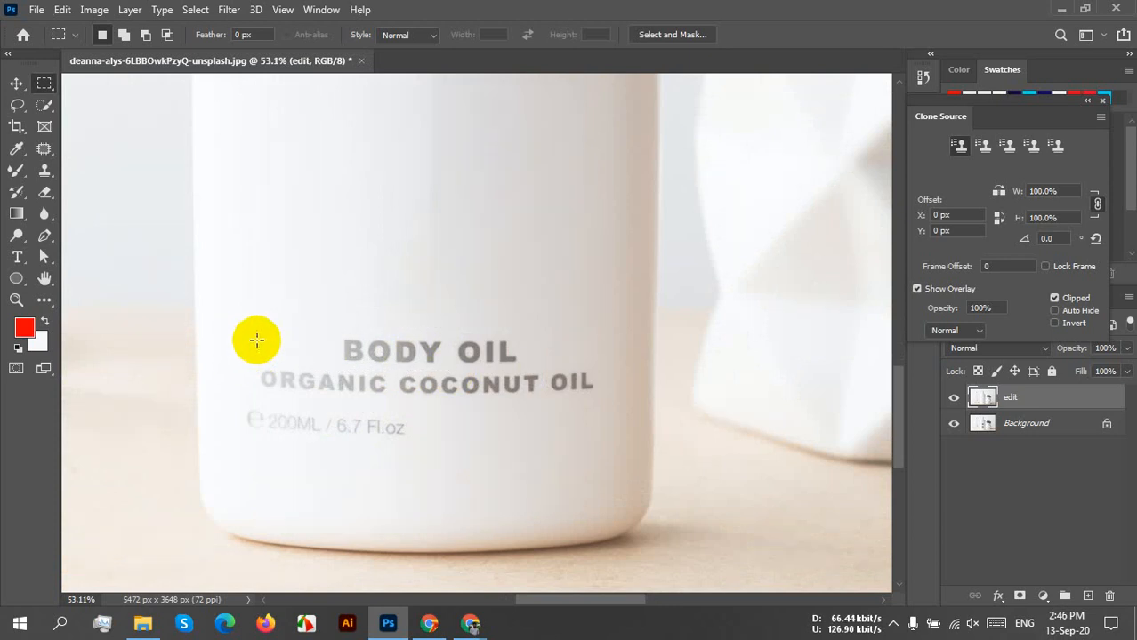
drag(256, 341, 599, 396)
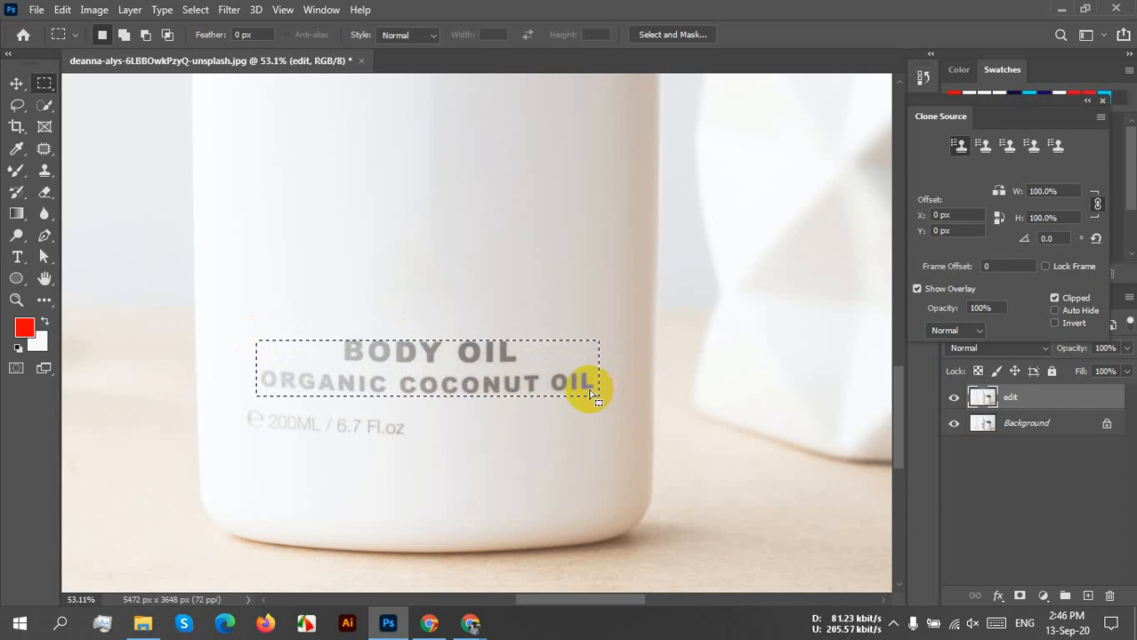
key(shift+F5)
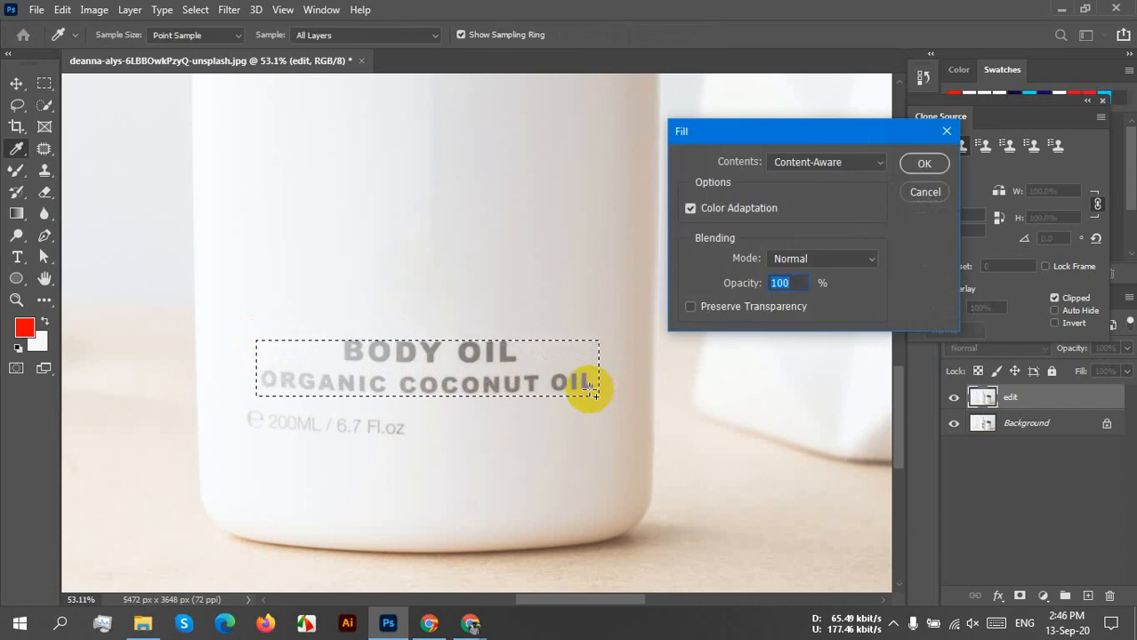
key(Return)
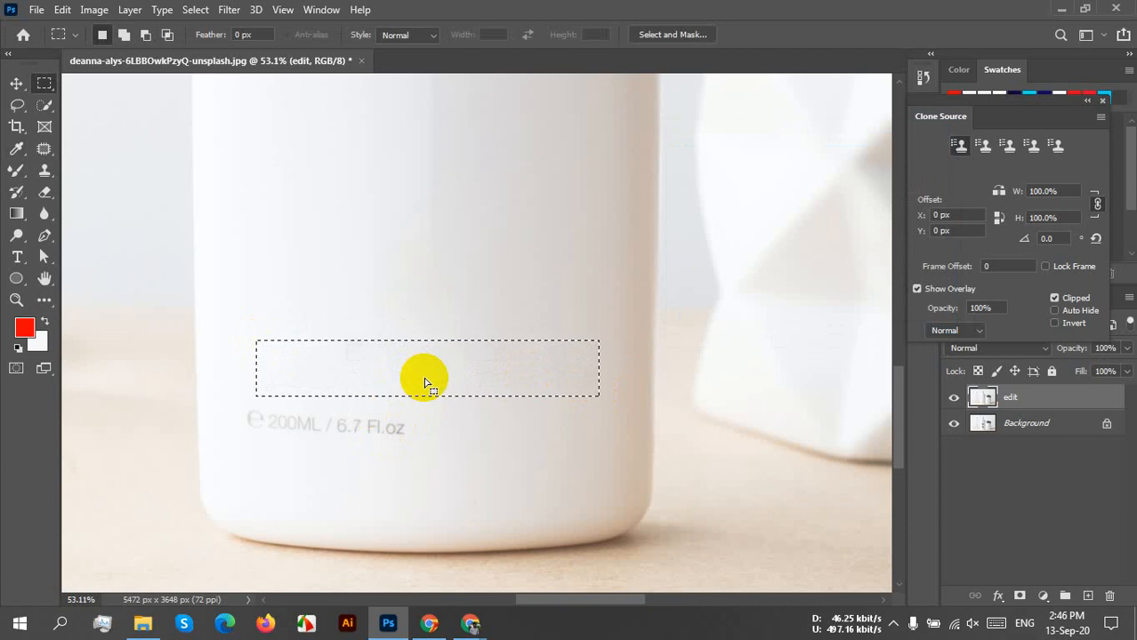
key(ctrl+d)
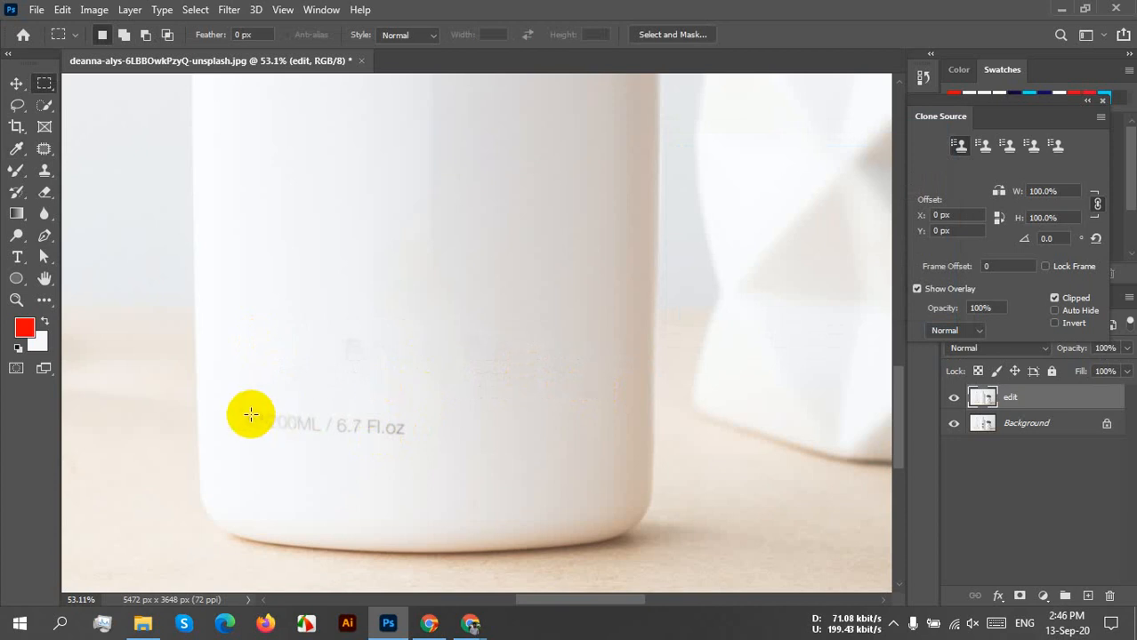
Remove the 200ML / 6.7 Fl.oz line with its own marquee and a Content-Aware fill, and clear the selection
drag(239, 408, 412, 441)
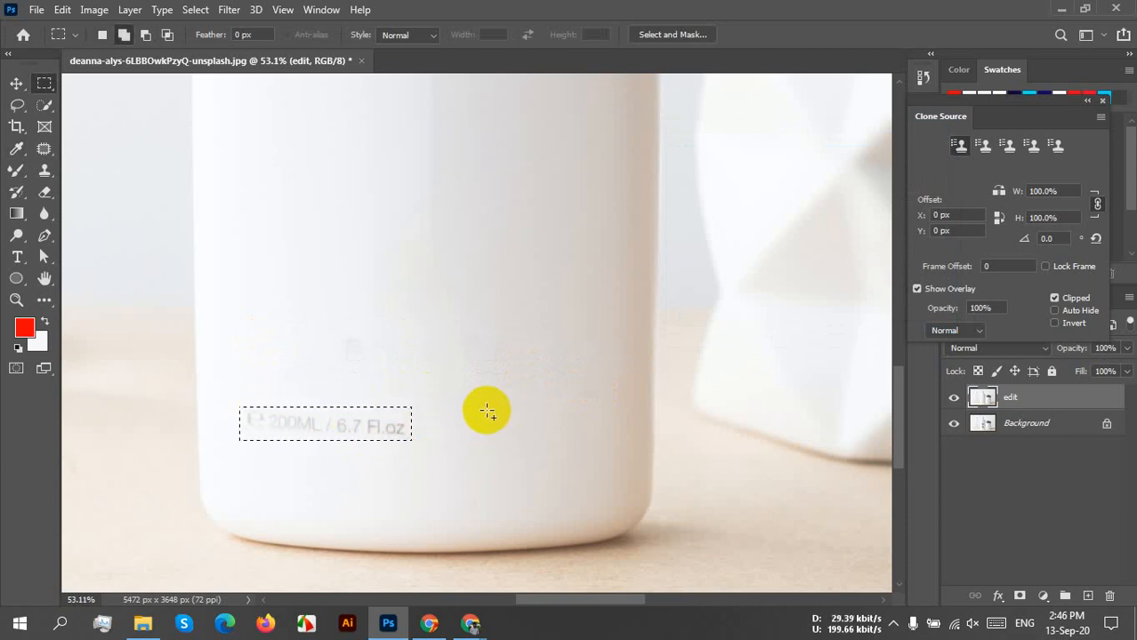
key(shift+F5)
key(Return)
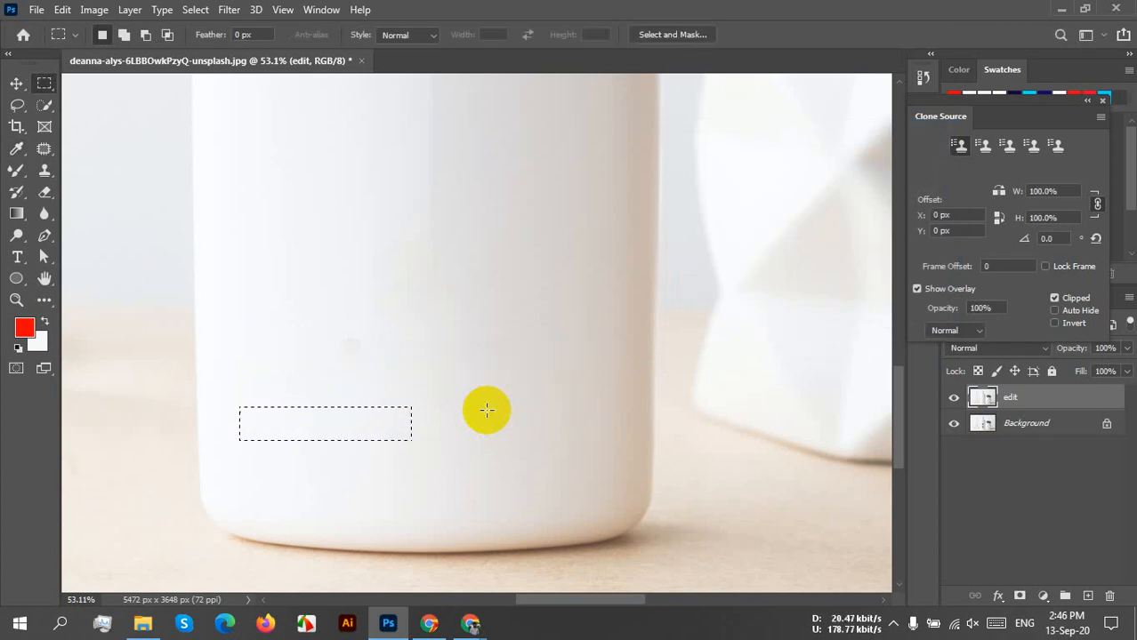
key(ctrl+z)
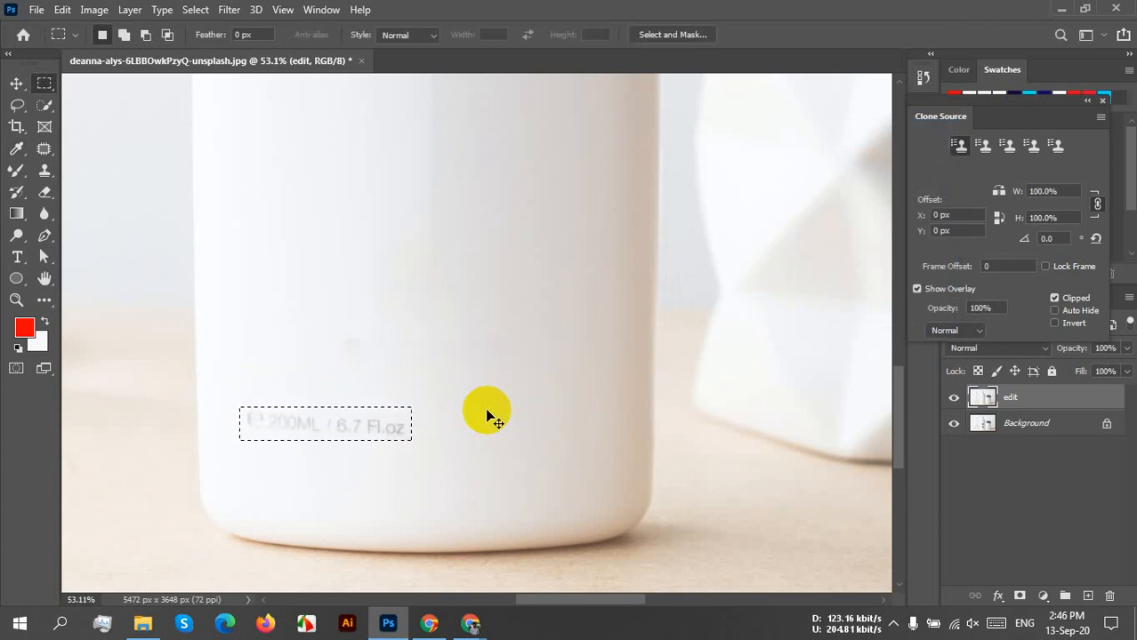
key(ctrl+shift+z)
key(ctrl+d)
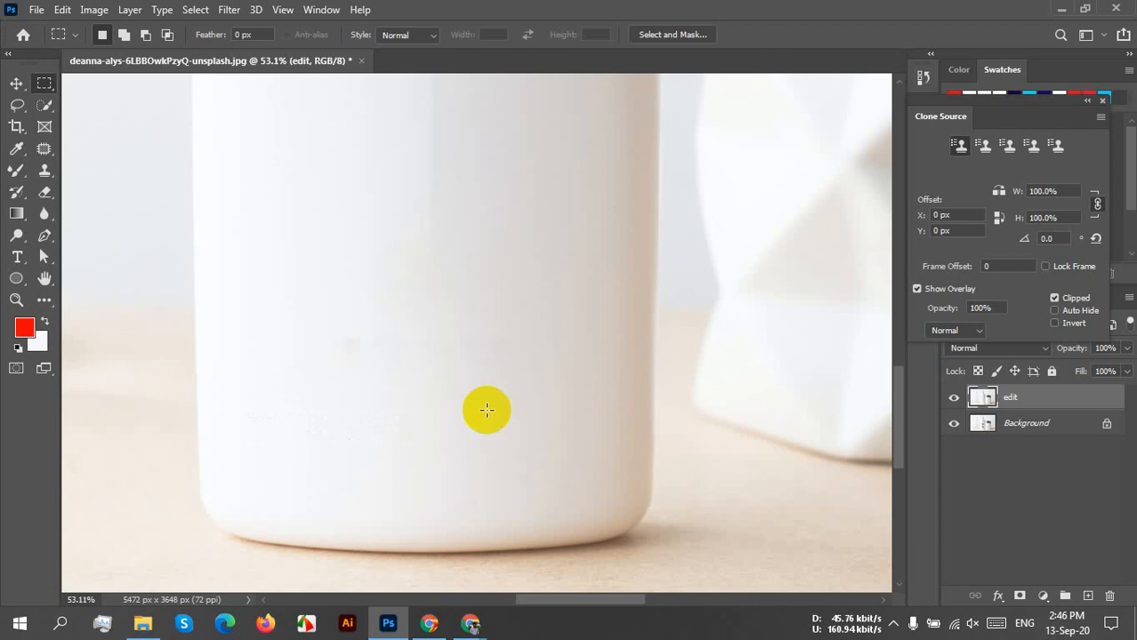
Revert the separate line fills and restore the single Content-Aware fill over the whole text block near the bottle's base
scroll(500, 335, down, 3)
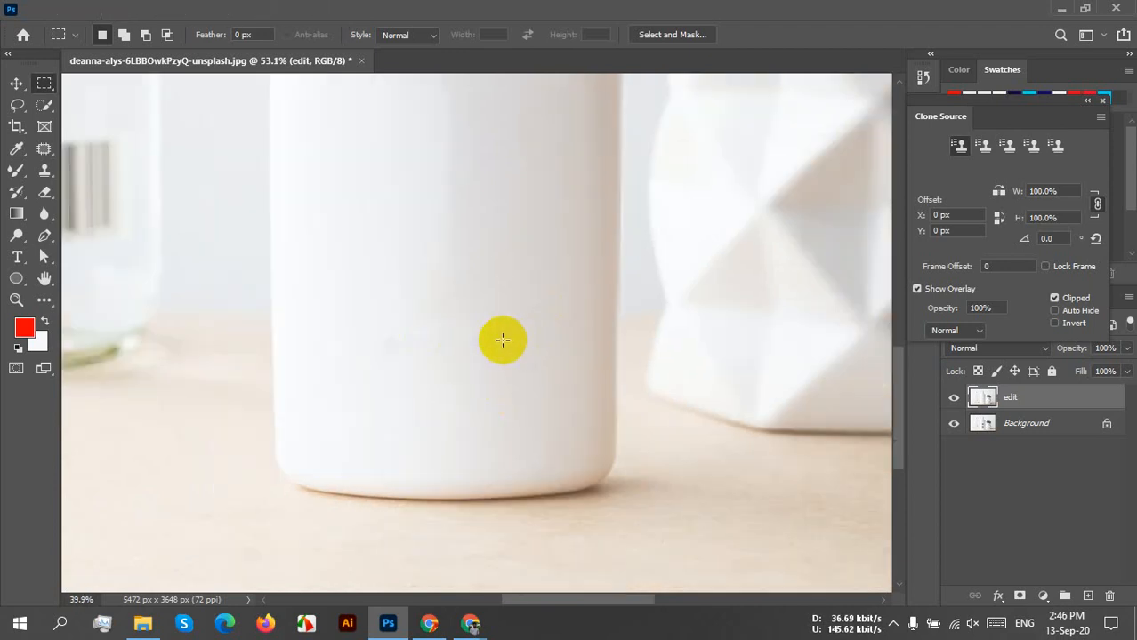
scroll(495, 340, down, 2)
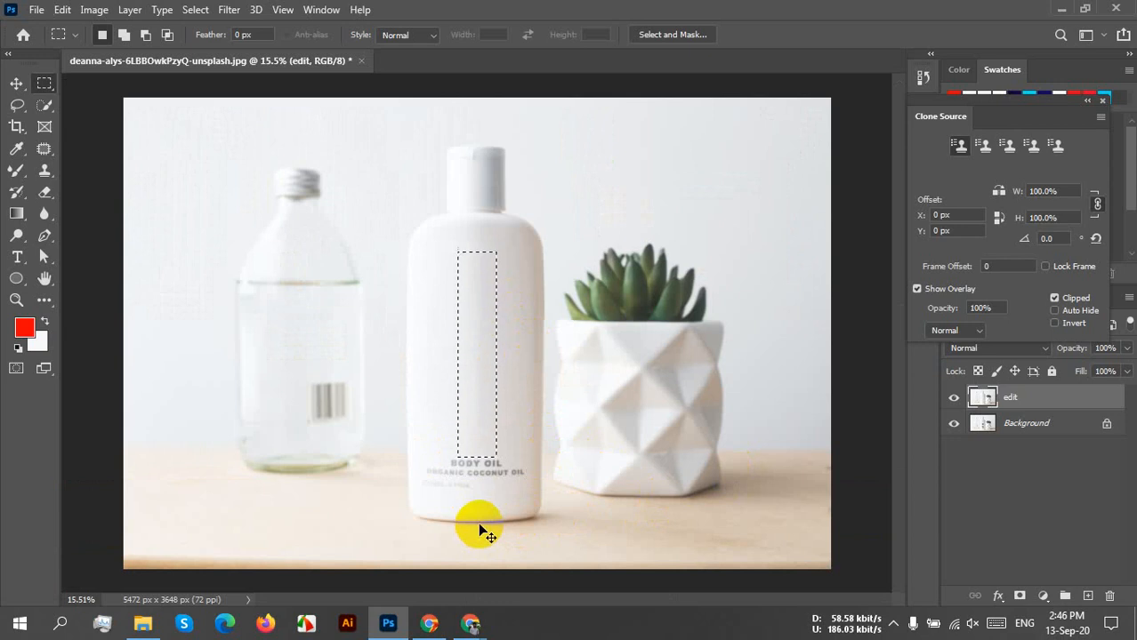
key(ctrl+shift+z)
key(ctrl+shift+z)
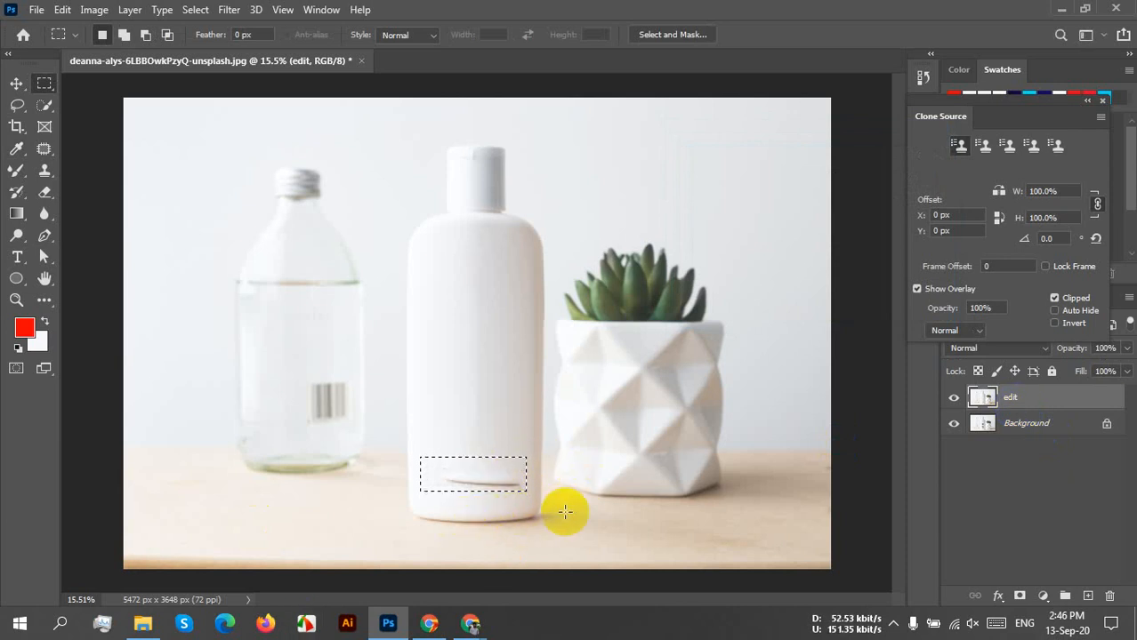
Add a new layer above edit and set up the Clone Stamp tool to sample Current & Below
scroll(492, 495, up, 5)
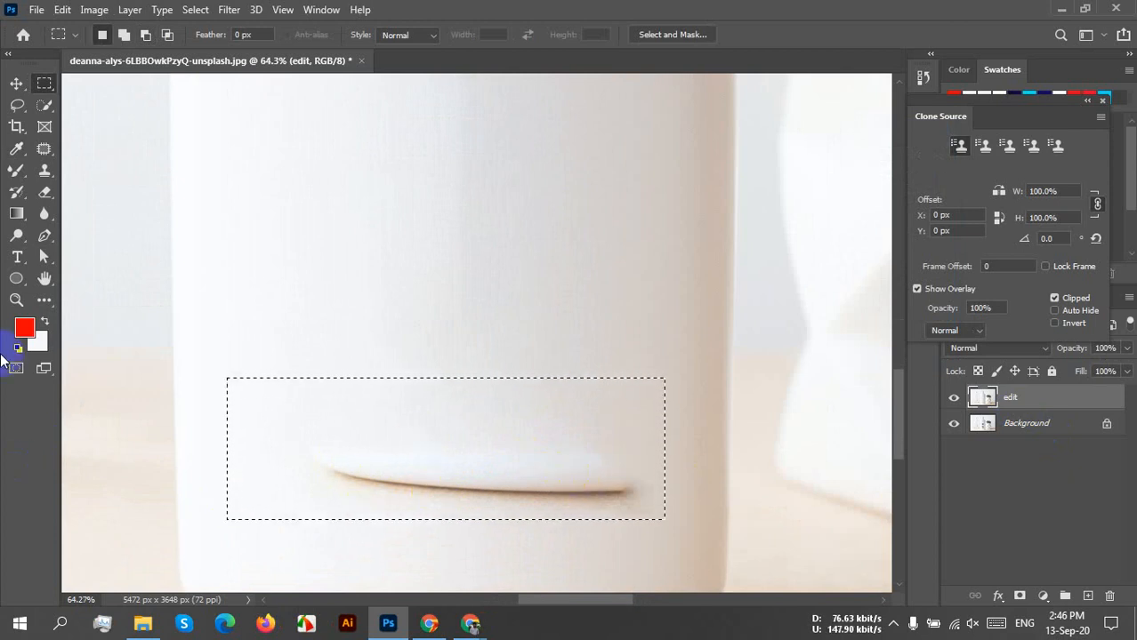
click(45, 170)
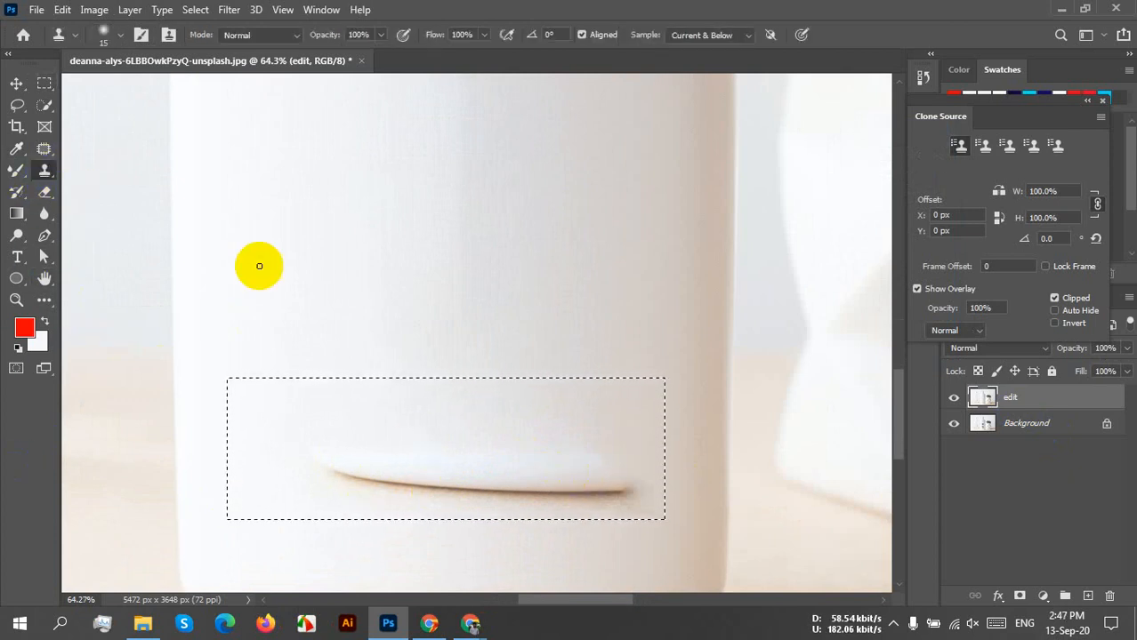
alt+click(508, 318)
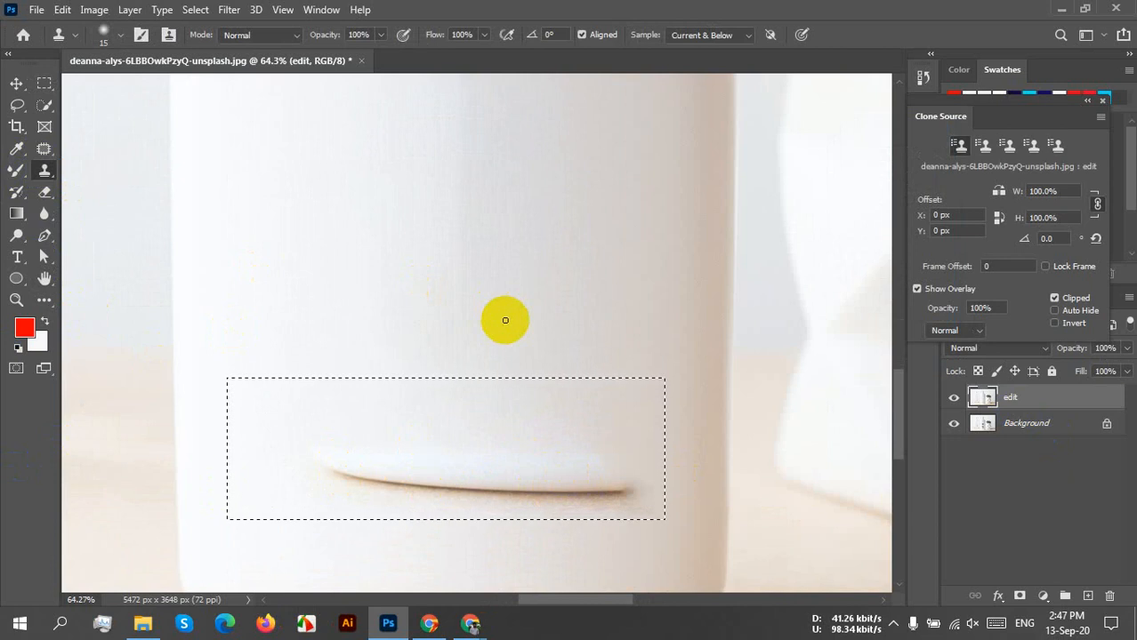
click(1087, 595)
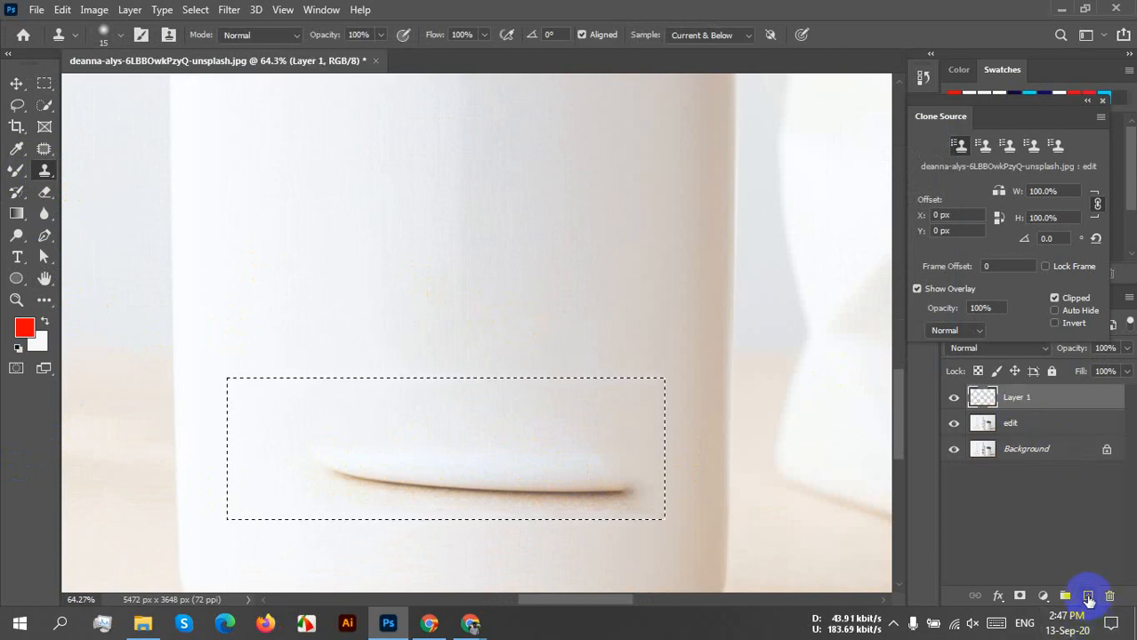
click(723, 35)
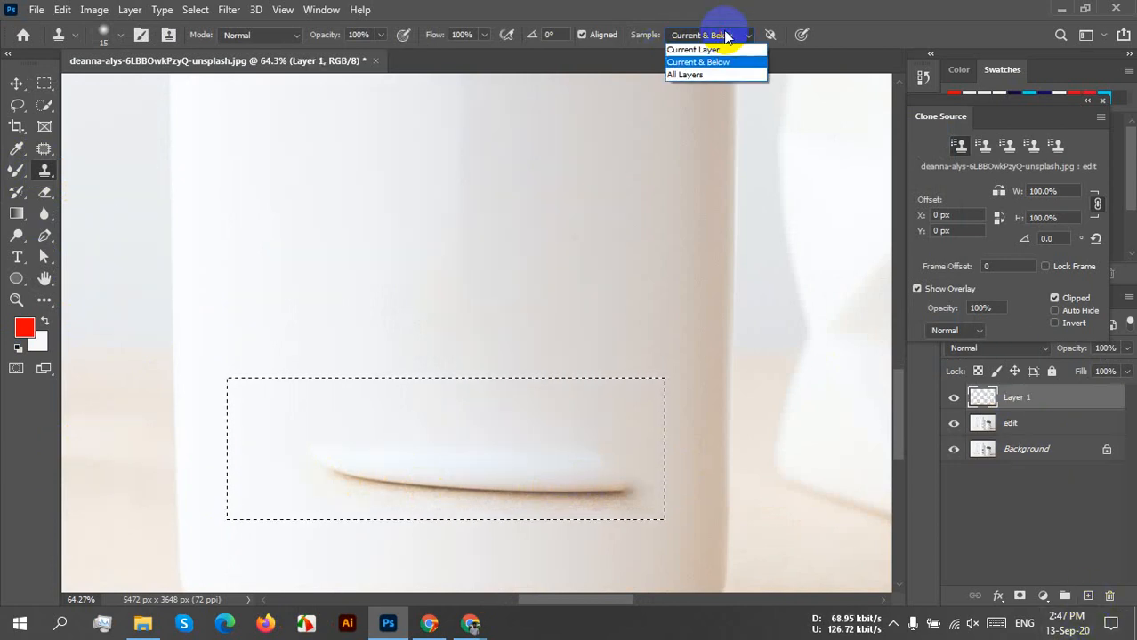
click(709, 64)
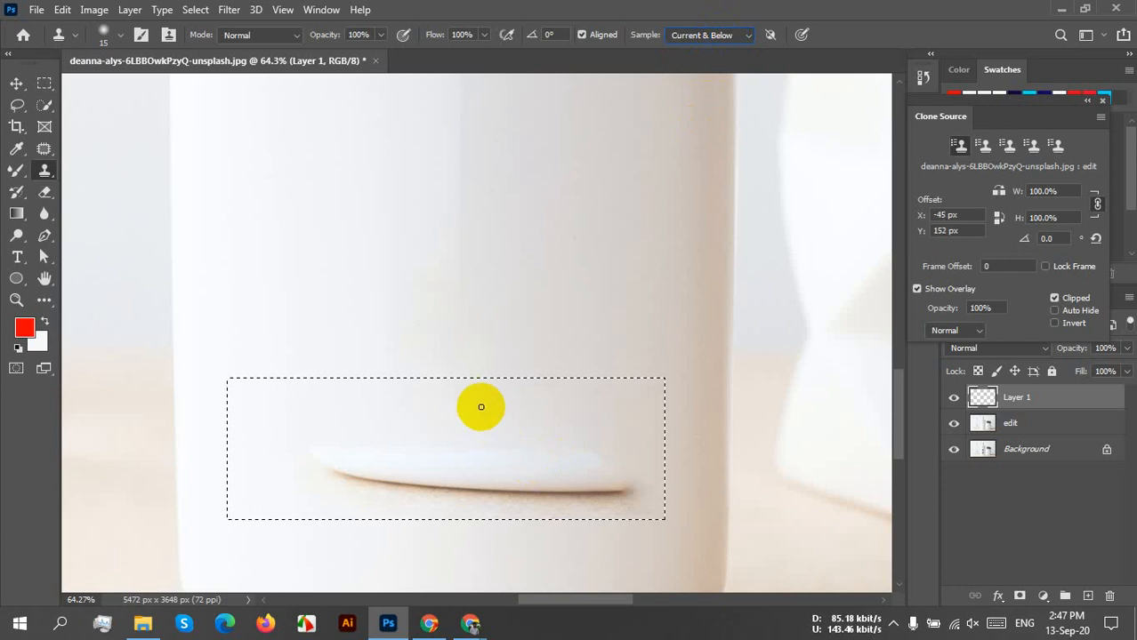
Clone clean bottle surface over the smear inside the selection on the new layer, using a 60 px Clone Stamp brush
alt+click(476, 321)
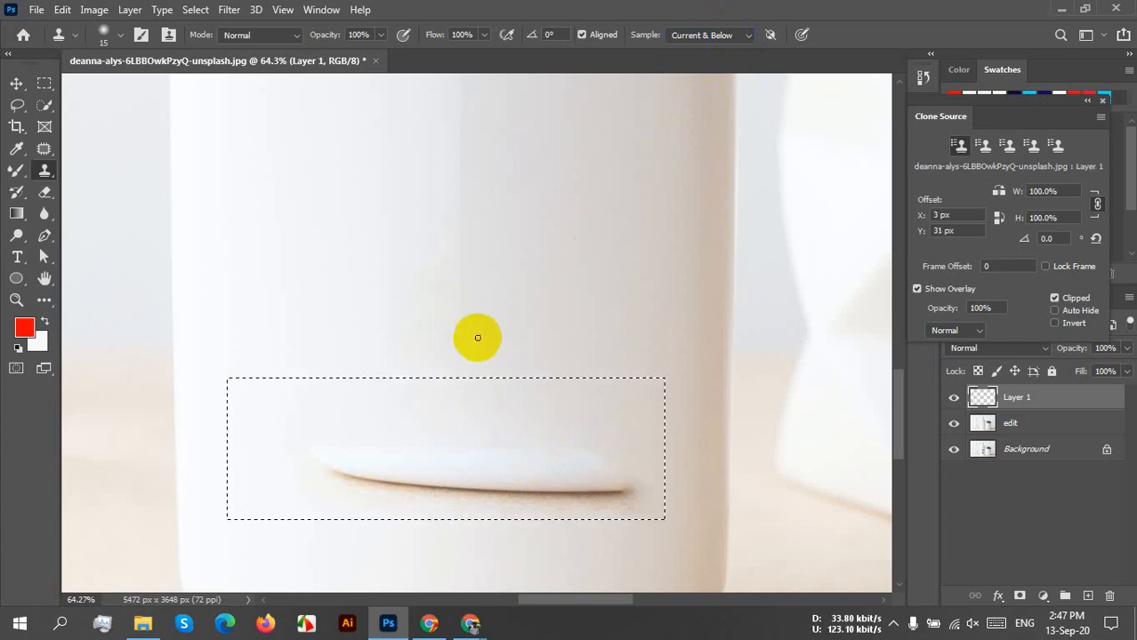
mouse_move(316, 443)
mouse_down()
mouse_move(387, 473)
mouse_move(474, 462)
mouse_move(494, 479)
mouse_up()
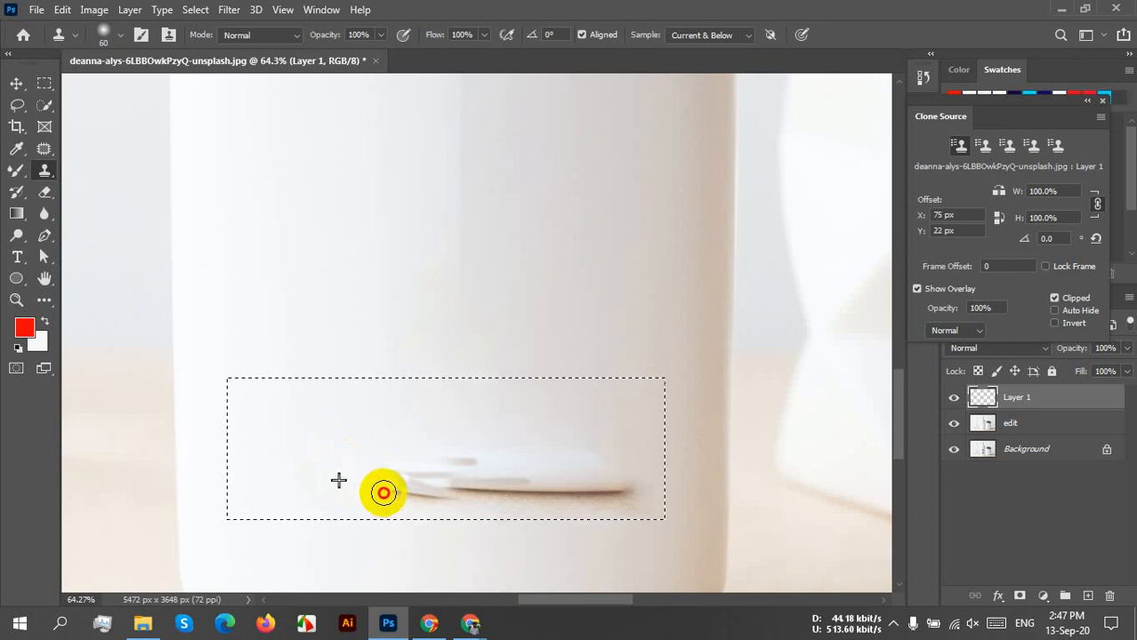
mouse_move(383, 492)
mouse_down()
mouse_move(415, 491)
mouse_move(440, 463)
mouse_move(421, 511)
mouse_move(486, 472)
mouse_up()
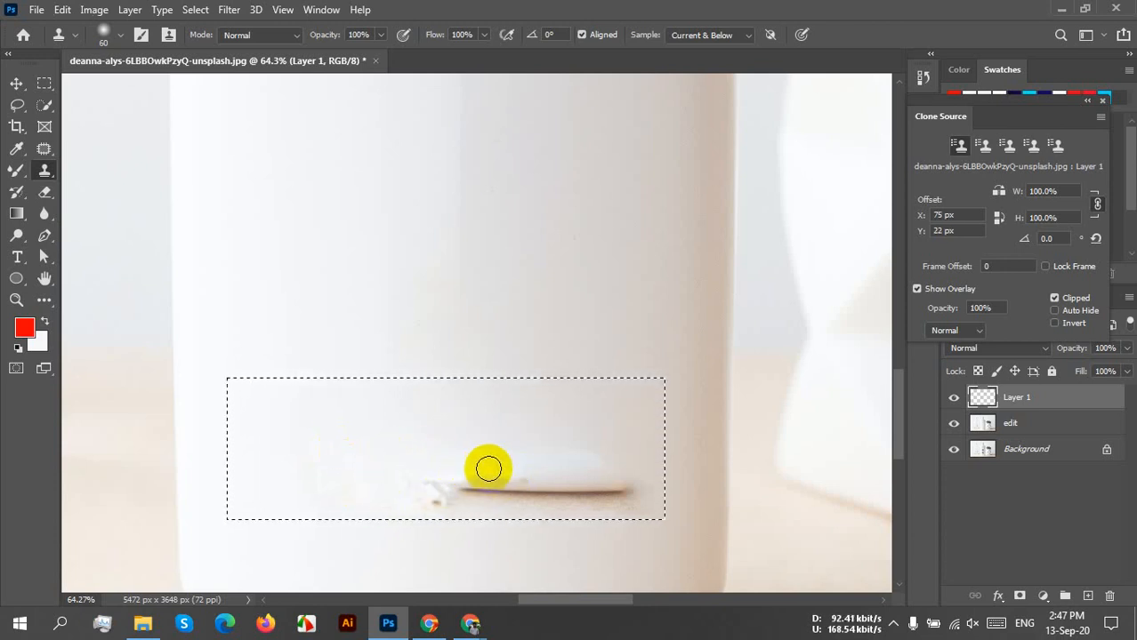
alt+click(490, 437)
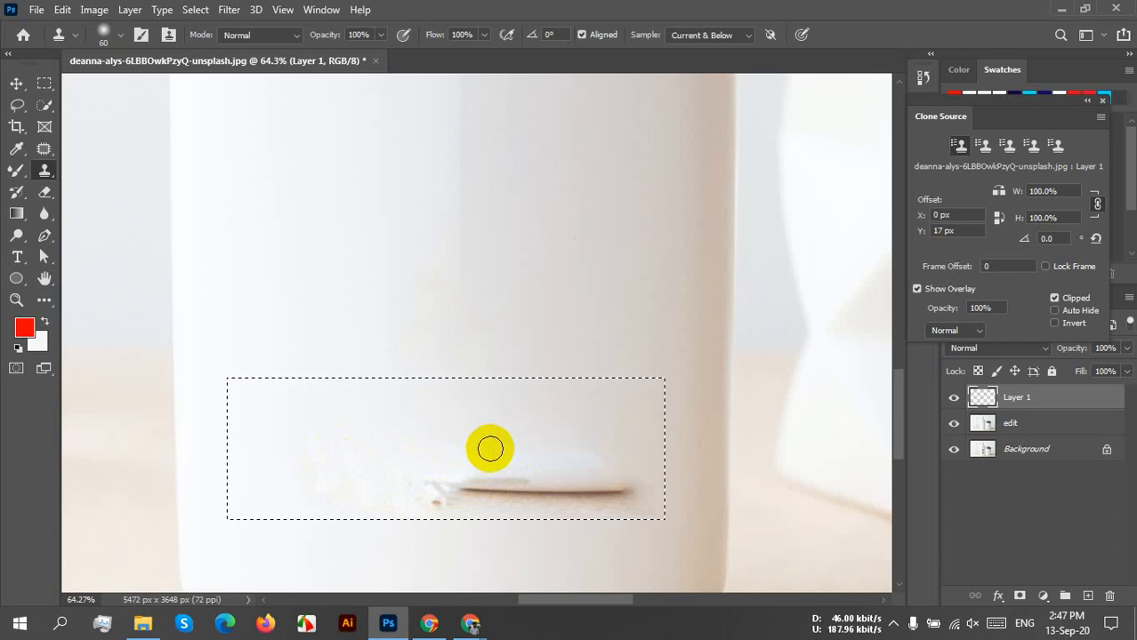
mouse_move(490, 448)
mouse_down()
mouse_move(450, 503)
mouse_move(474, 485)
mouse_move(623, 481)
mouse_move(612, 491)
mouse_move(467, 487)
mouse_move(523, 492)
mouse_move(433, 502)
mouse_move(523, 501)
mouse_up()
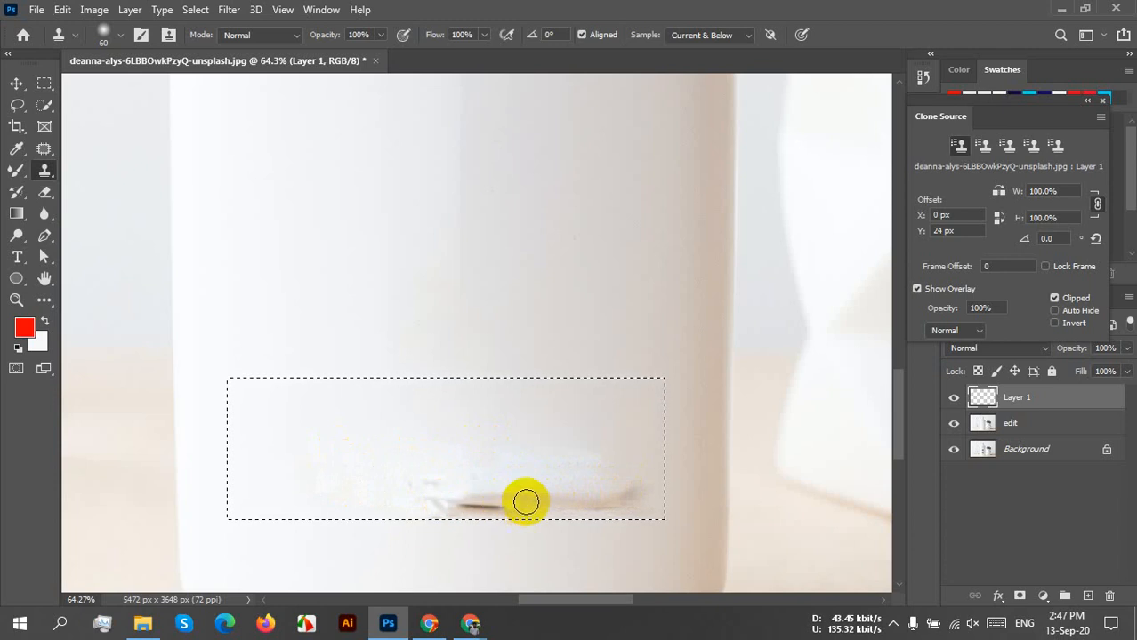
Clone bottle surface sampled from the upper right of the selection over the dark smear near its lower edge
scroll(546, 499, down, 3)
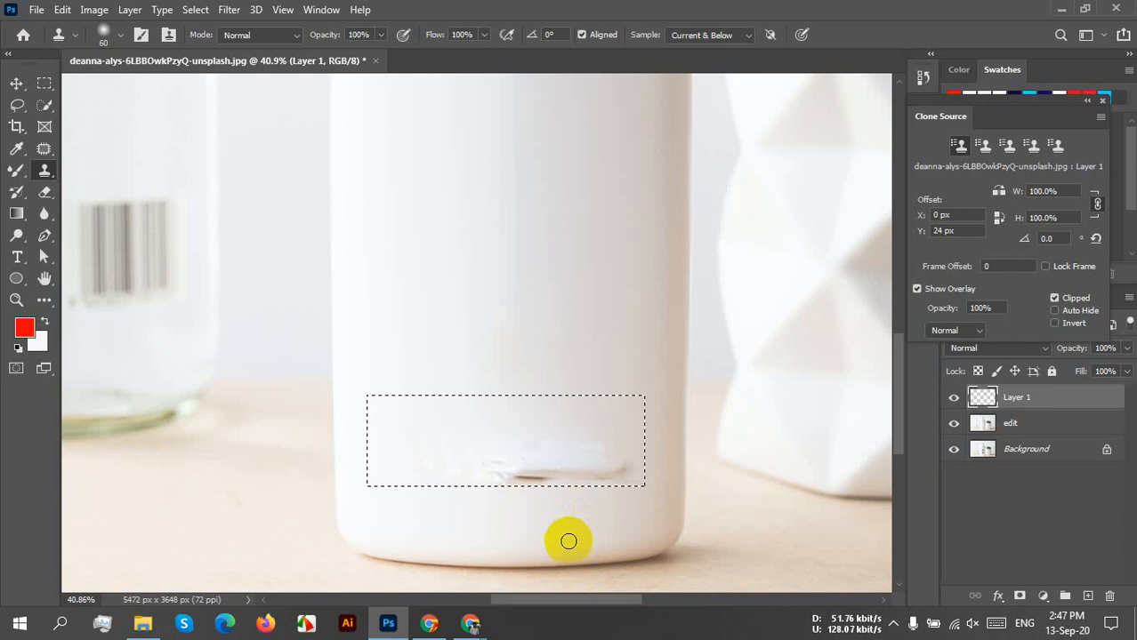
alt+click(593, 419)
mouse_move(545, 464)
mouse_down()
mouse_move(520, 476)
mouse_move(549, 476)
mouse_move(510, 471)
mouse_move(538, 461)
mouse_move(514, 460)
mouse_move(546, 437)
mouse_move(560, 454)
mouse_move(599, 458)
mouse_move(570, 464)
mouse_move(582, 470)
mouse_move(617, 470)
mouse_move(561, 475)
mouse_move(599, 475)
mouse_move(575, 452)
mouse_move(604, 451)
mouse_move(627, 469)
mouse_move(519, 443)
mouse_up()
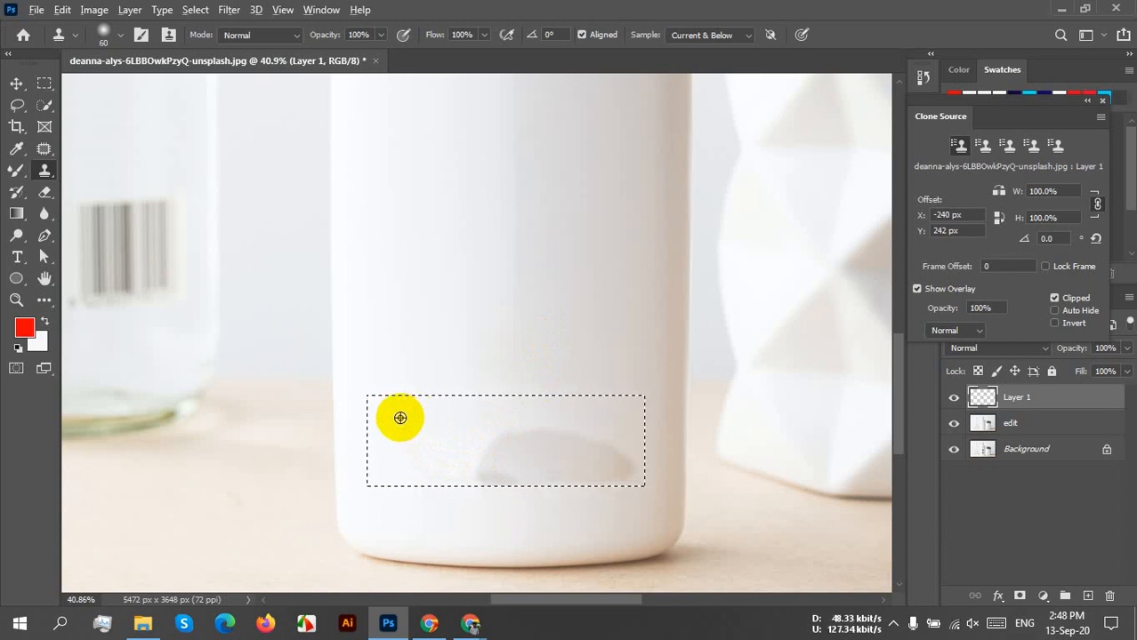
Clone freshly sampled bottle surface over the left and middle parts of the selection to blend the patched area
scroll(398, 418, up, 8)
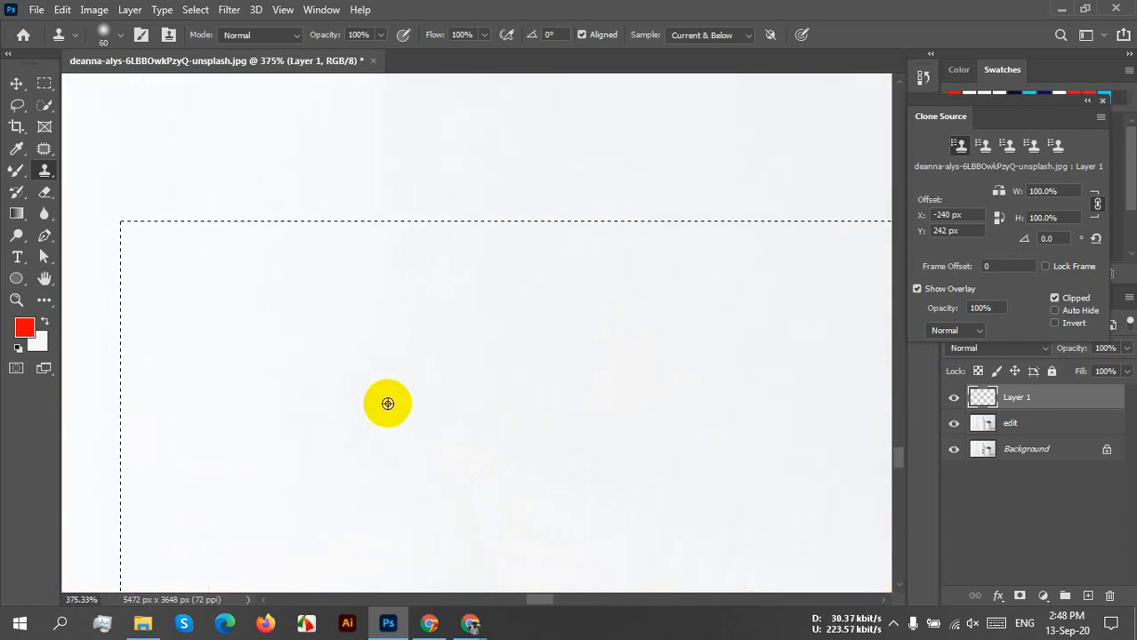
alt+click(388, 405)
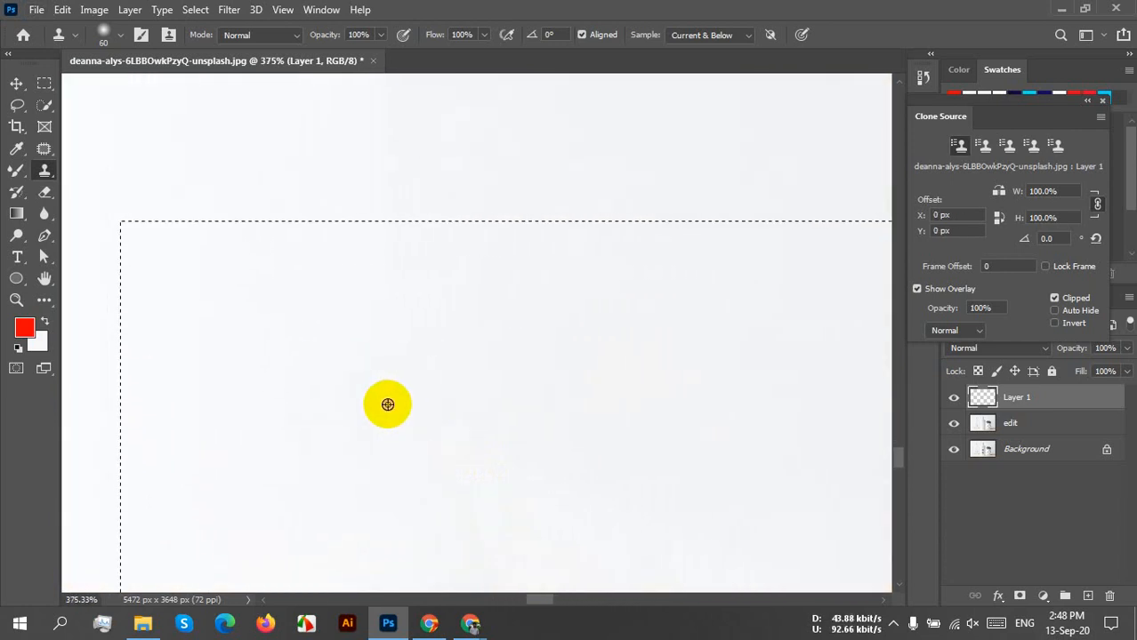
scroll(388, 404, down, 4)
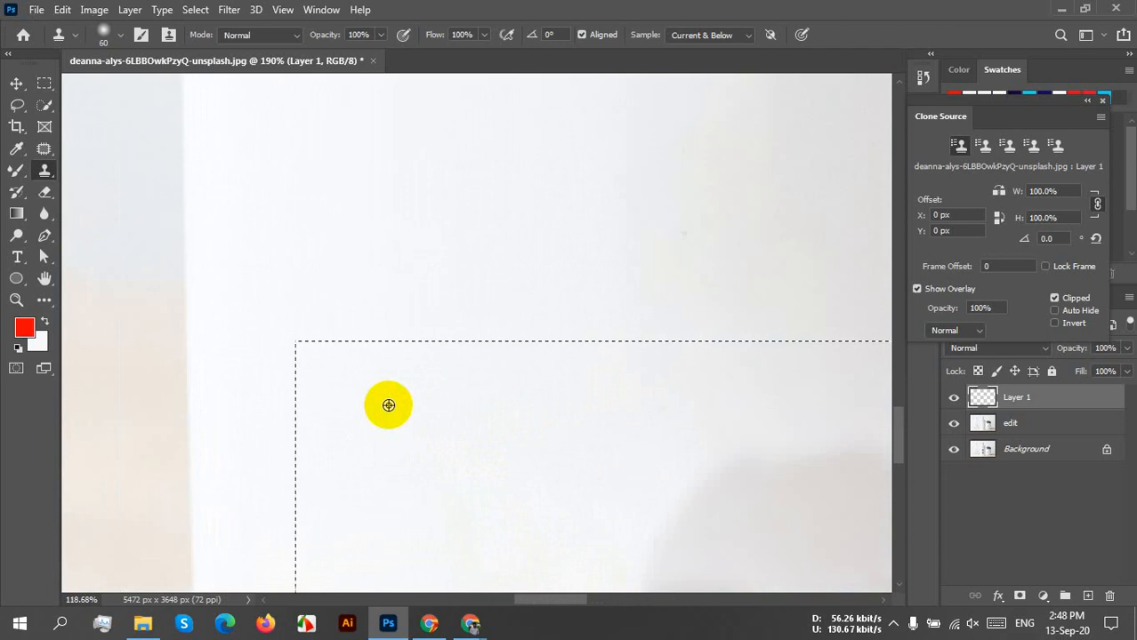
scroll(388, 404, down, 6)
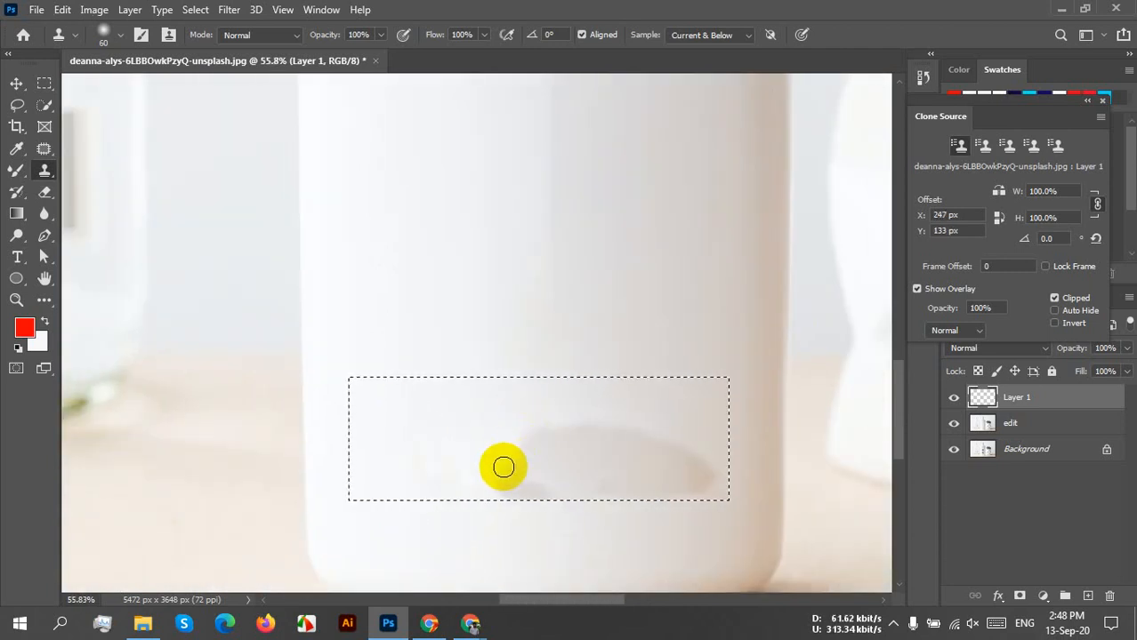
mouse_move(452, 429)
mouse_down()
mouse_move(541, 435)
mouse_move(513, 471)
mouse_move(535, 437)
mouse_move(529, 454)
mouse_move(545, 437)
mouse_move(600, 438)
mouse_move(520, 478)
mouse_move(511, 456)
mouse_up()
mouse_move(441, 454)
mouse_down()
mouse_move(477, 265)
mouse_move(400, 286)
mouse_move(497, 291)
mouse_move(504, 194)
mouse_up()
alt+click(498, 204)
mouse_move(640, 242)
mouse_down()
mouse_move(701, 246)
mouse_move(530, 261)
mouse_up()
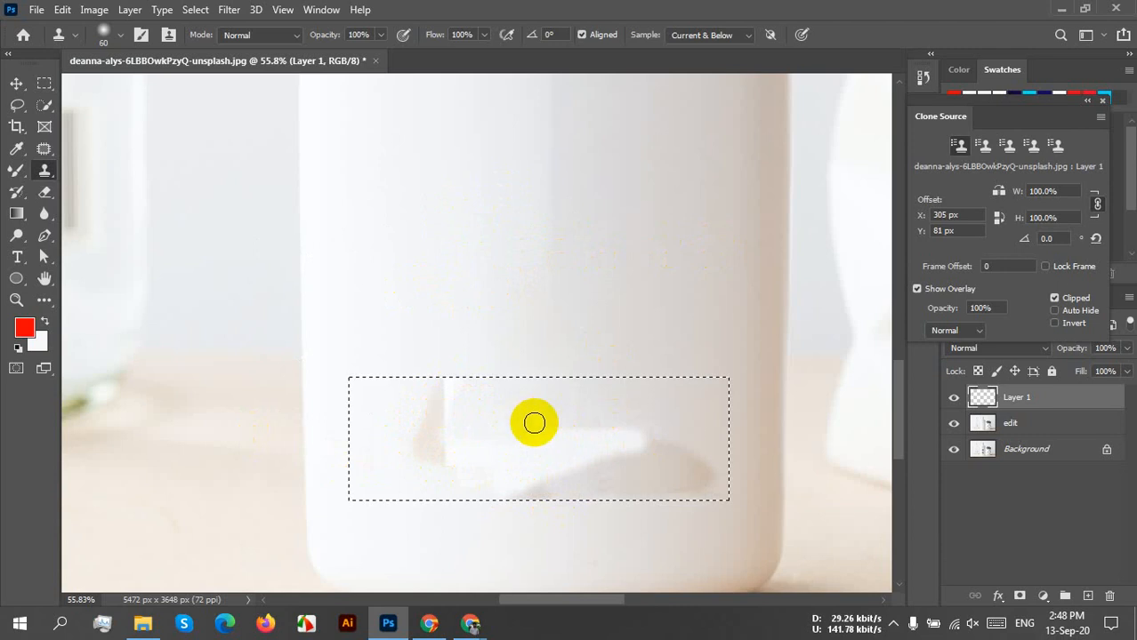
scroll(569, 427, down, 3)
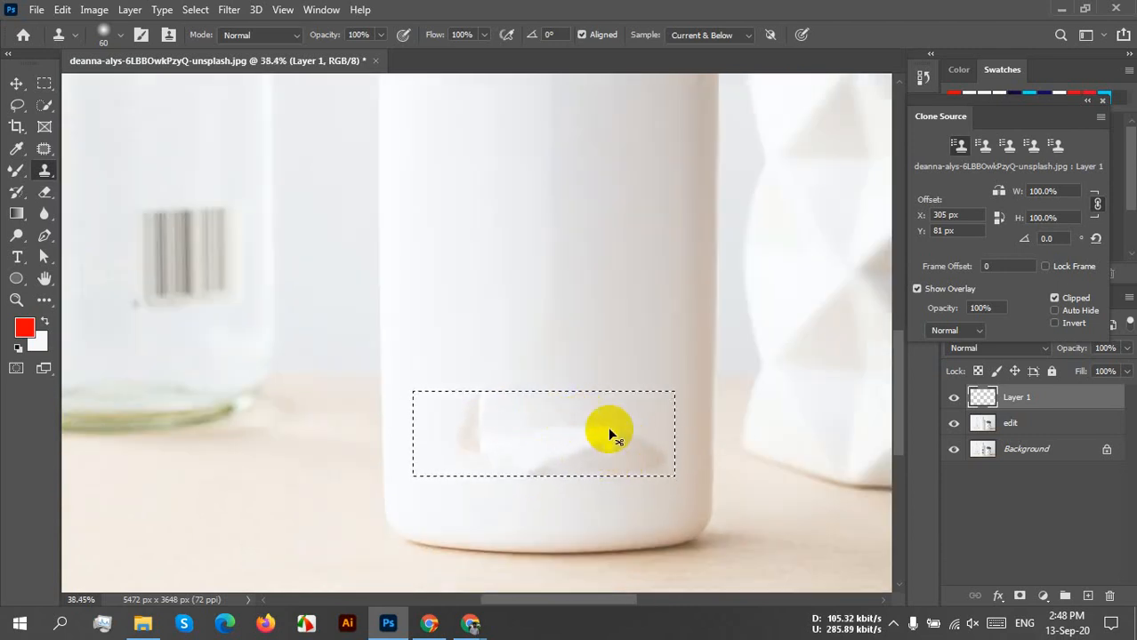
Undo the clone strokes, the added layer and the Content-Aware fill to restore the bottle's lower text block
key(ctrl+z)
key(ctrl+z)
key(ctrl+z)
key(ctrl+z)
key(ctrl+z)
key(ctrl+z)
key(ctrl+z)
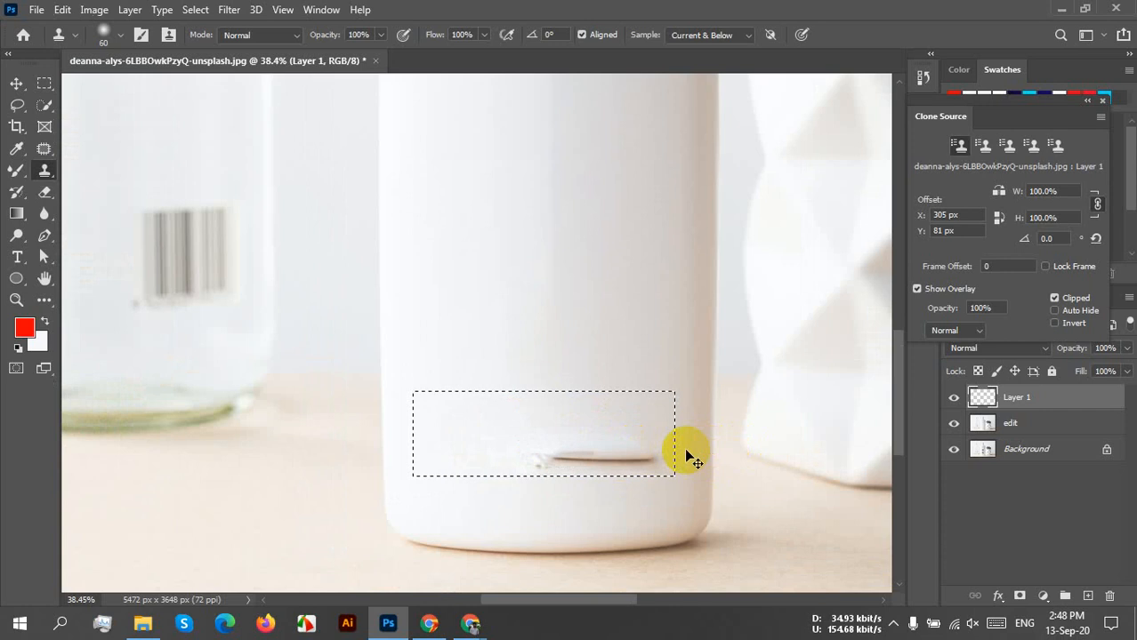
key(ctrl+z)
key(ctrl+z)
key(ctrl+z)
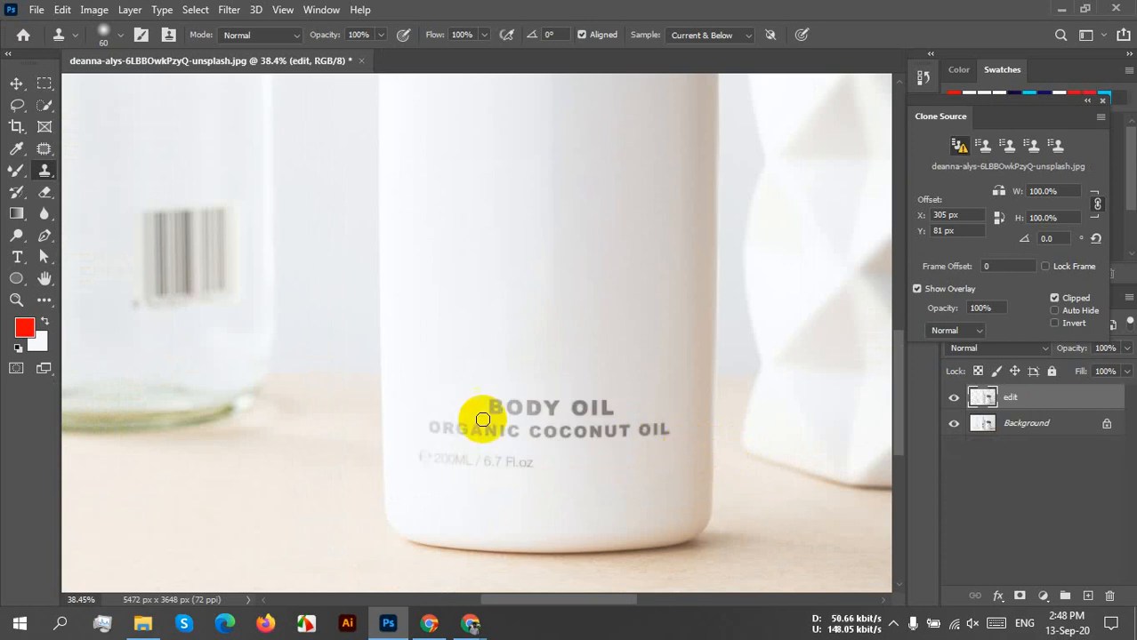
Remove the BODY OIL and ORGANIC COCONUT OIL lines with a rectangular marquee and a Content-Aware fill, and clear the selection
click(45, 83)
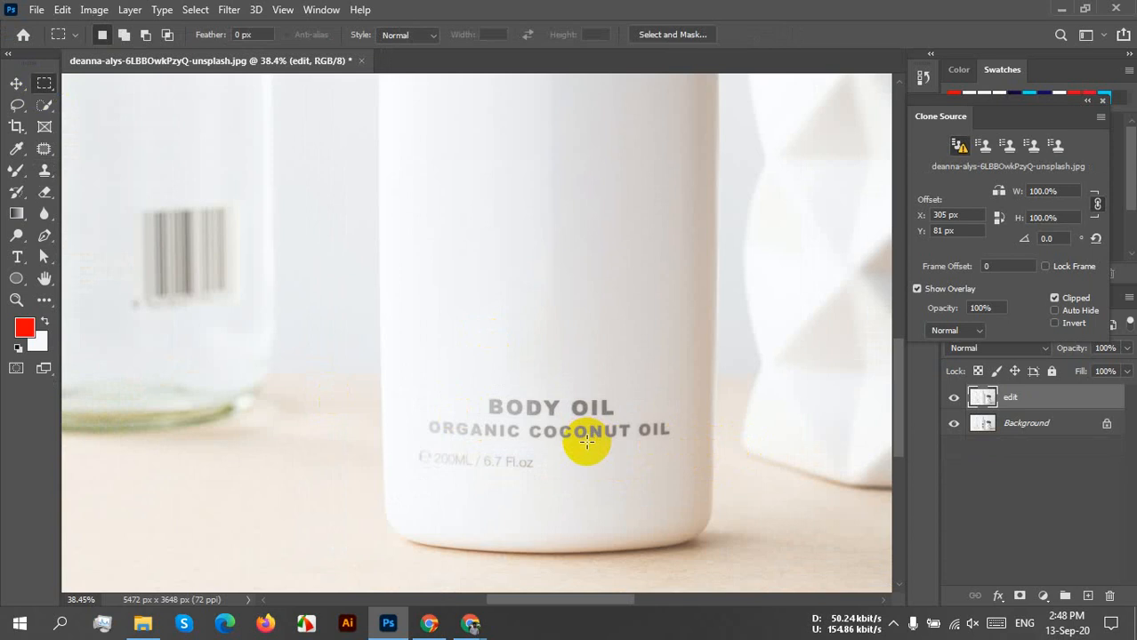
scroll(588, 435, up, 2)
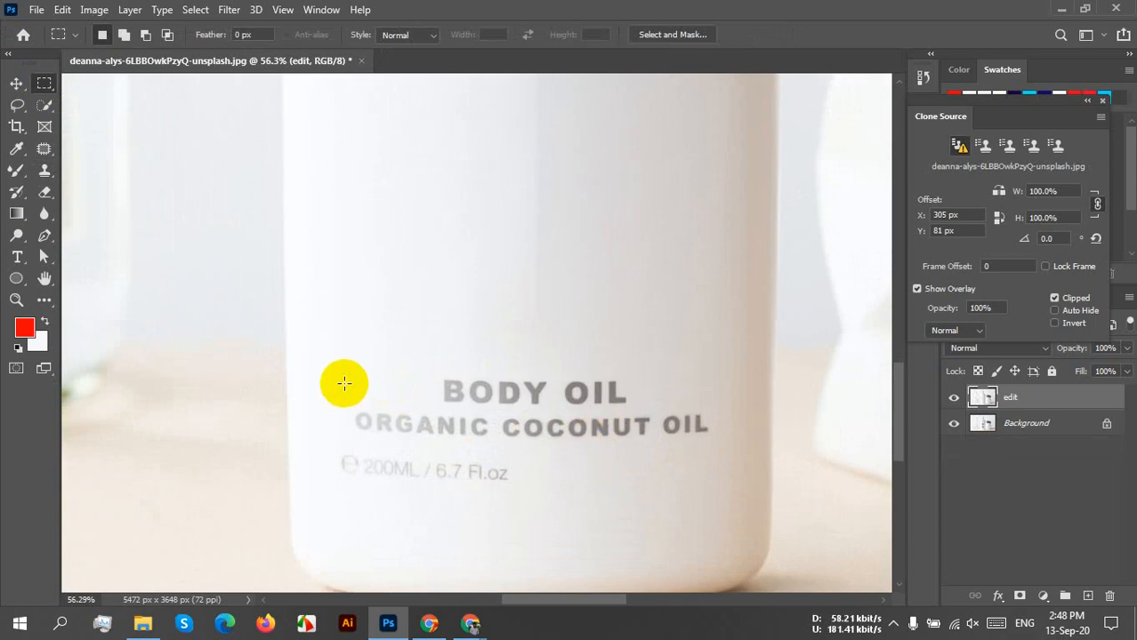
drag(412, 406, 710, 437)
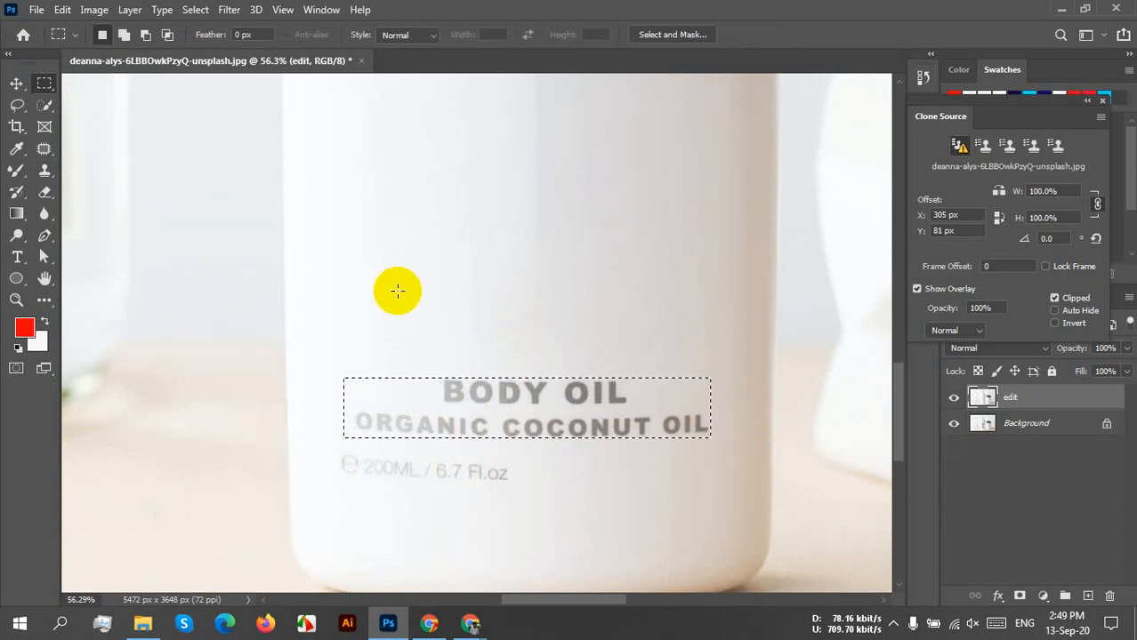
key(i)
key(shift+F5)
key(Return)
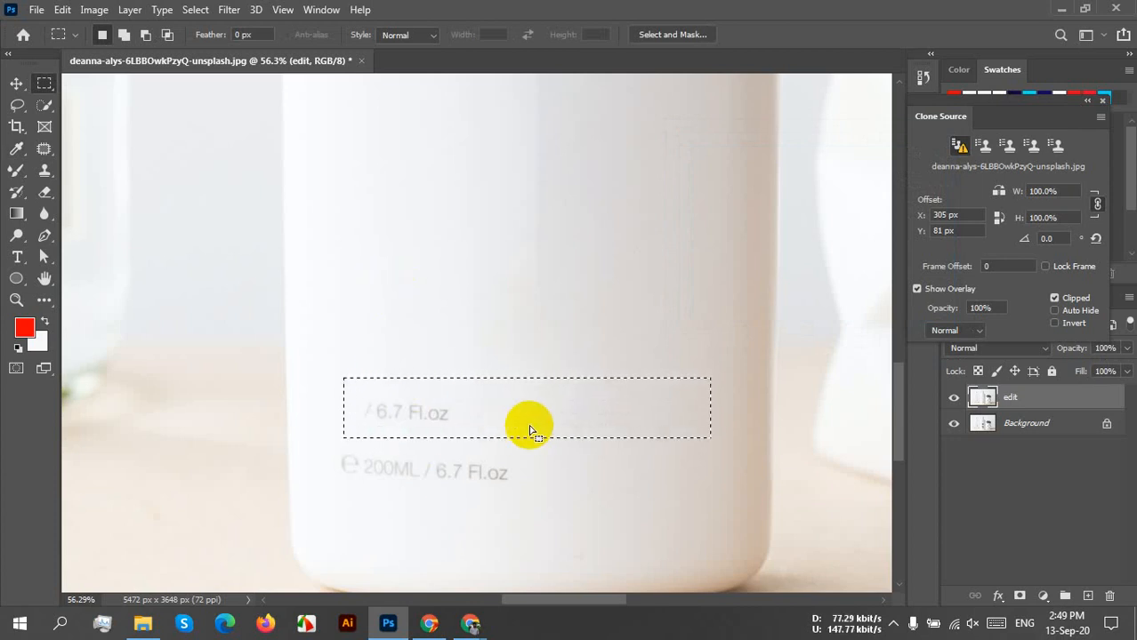
key(ctrl+d)
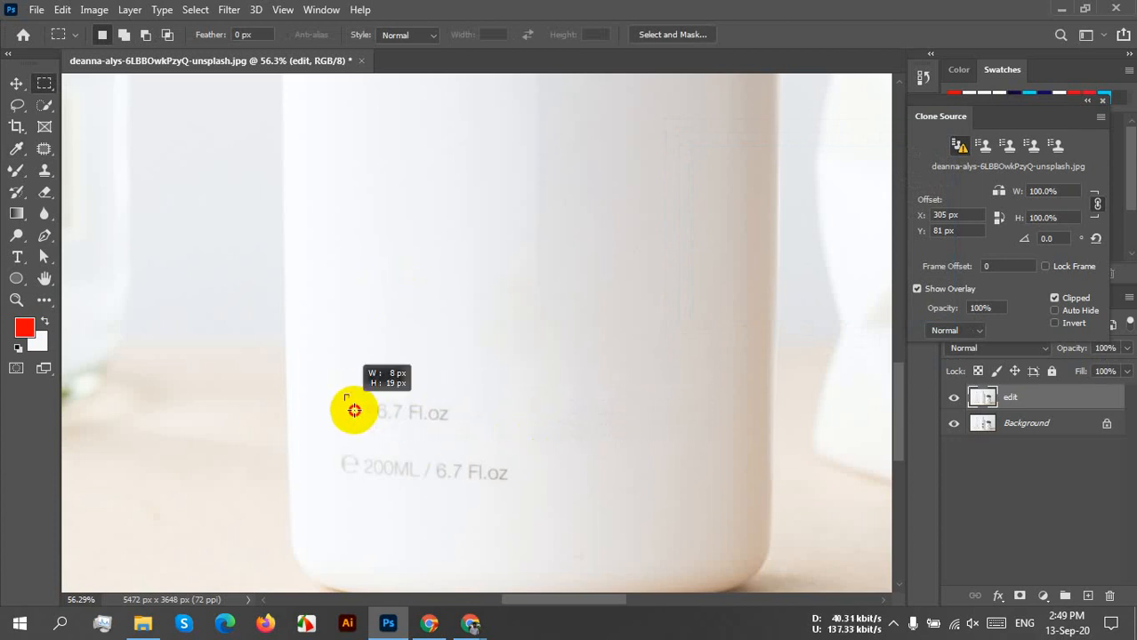
Remove the stray upper "/ 6.7 Fl.oz" text with a tight marquee and a Content-Aware fill at 100% opacity, and deselect
drag(354, 410, 466, 428)
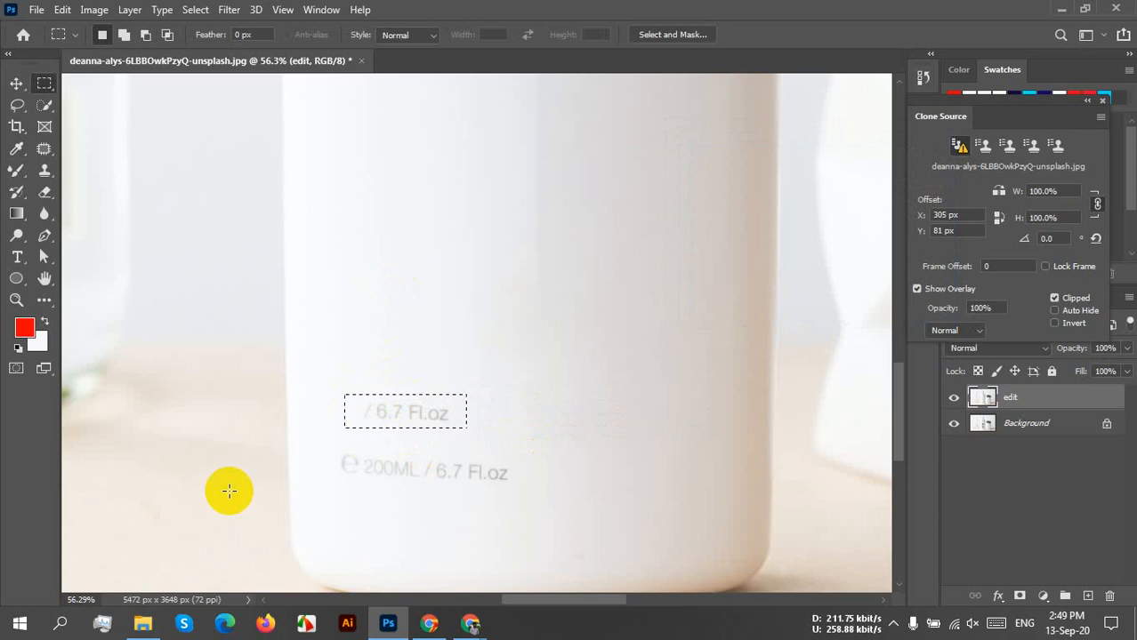
key(shift)
key(shift+F5)
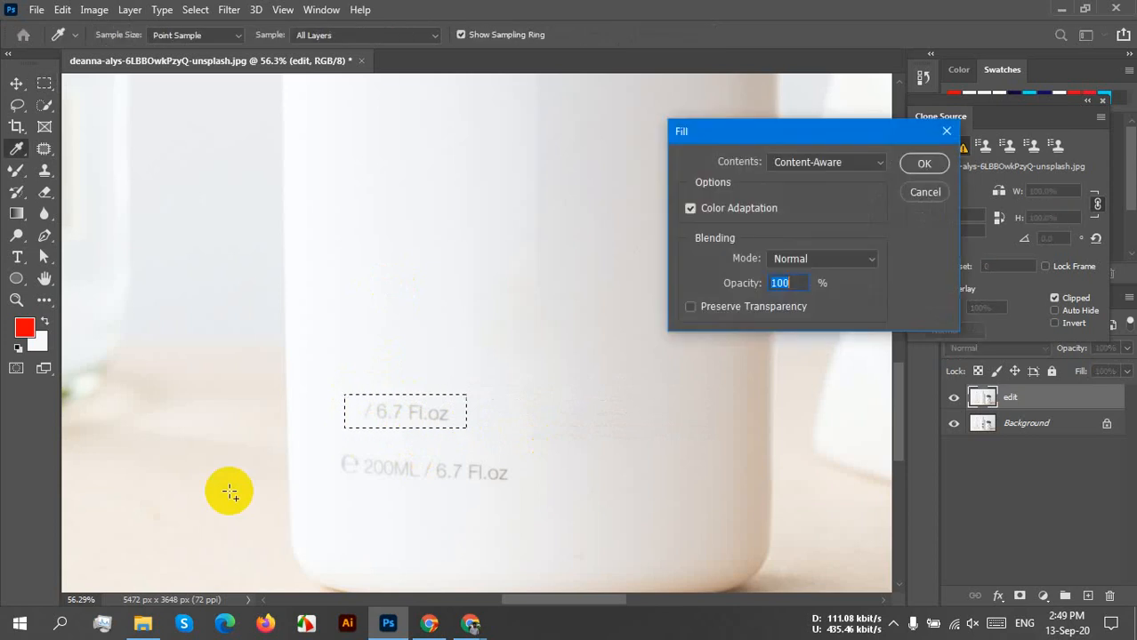
key(Return)
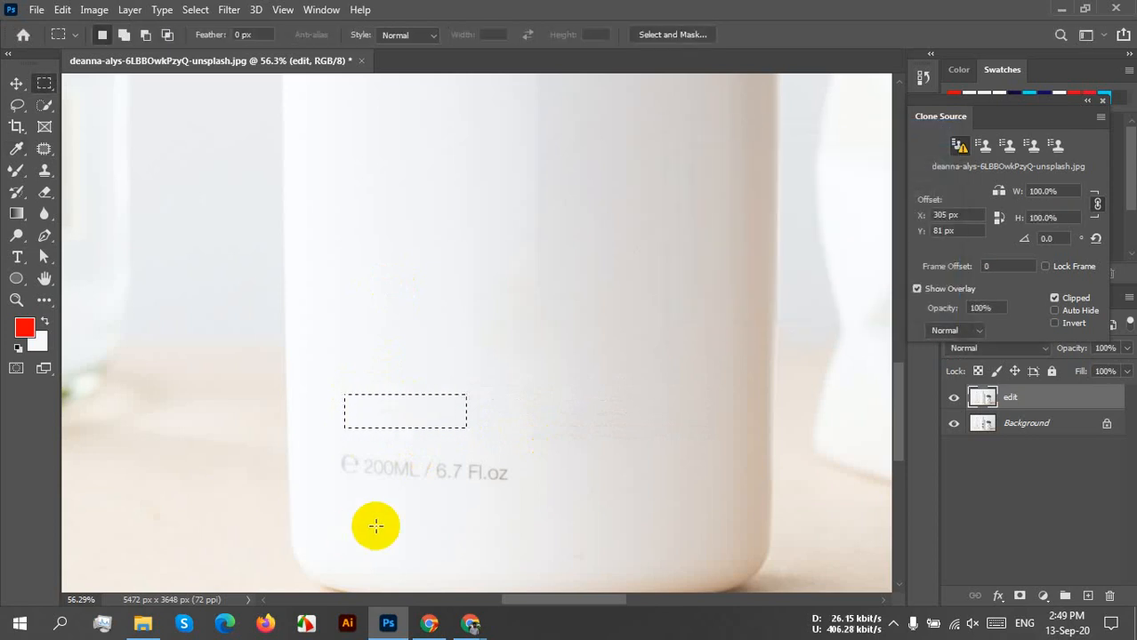
key(ctrl+d)
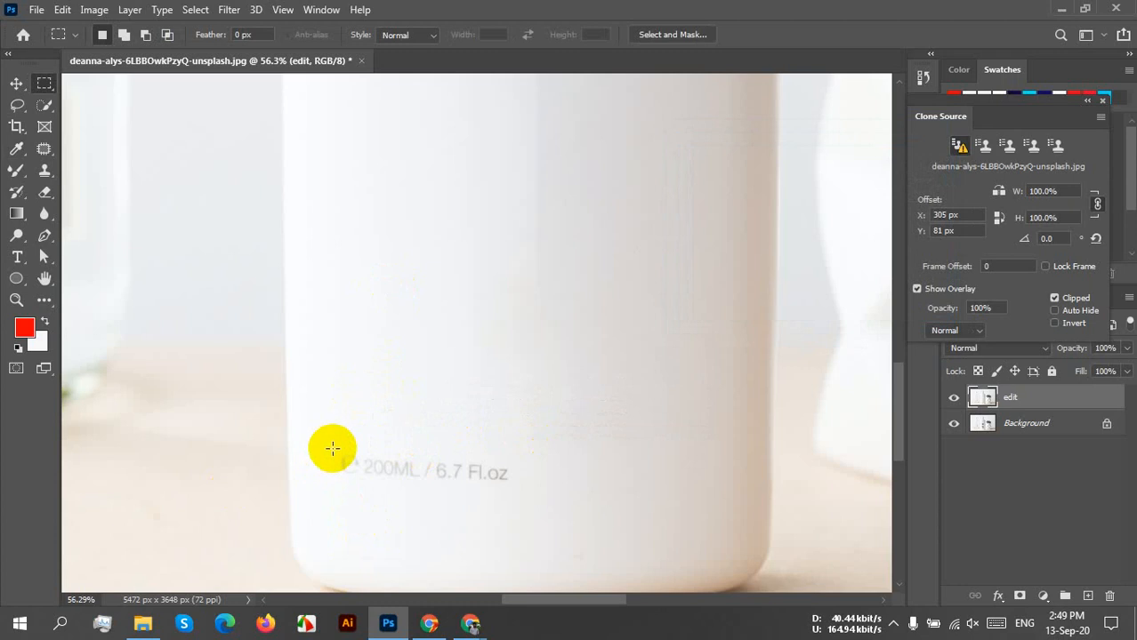
Select the 200ML / 6.7 Fl.oz line near the bottle's base, remove it with a Content-Aware fill, and deselect
drag(334, 451, 523, 490)
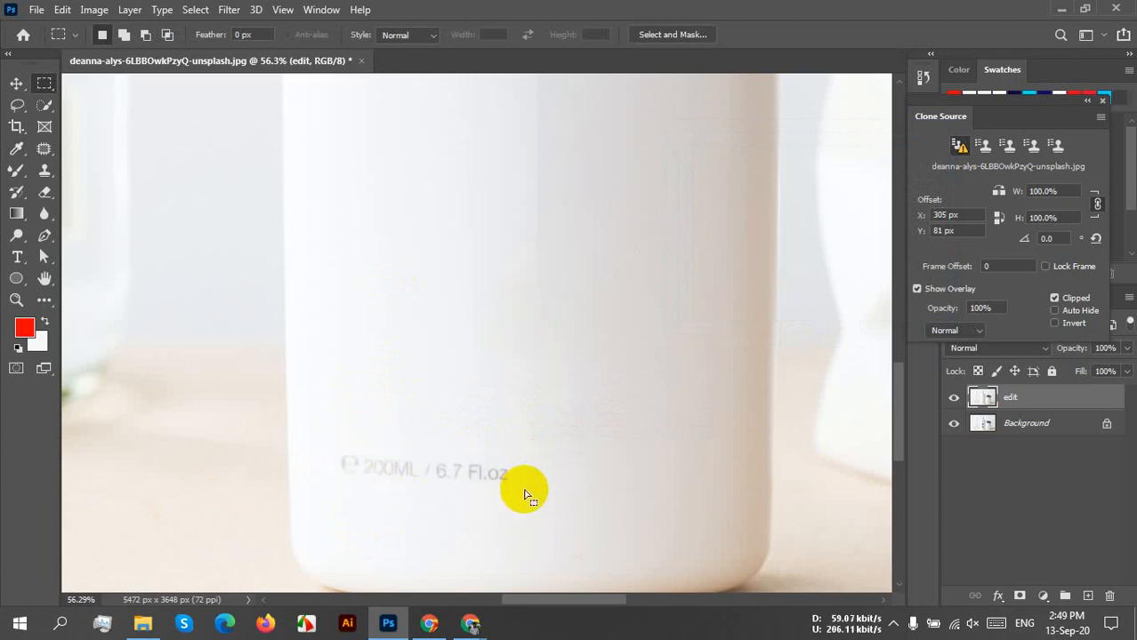
key(shift+F5)
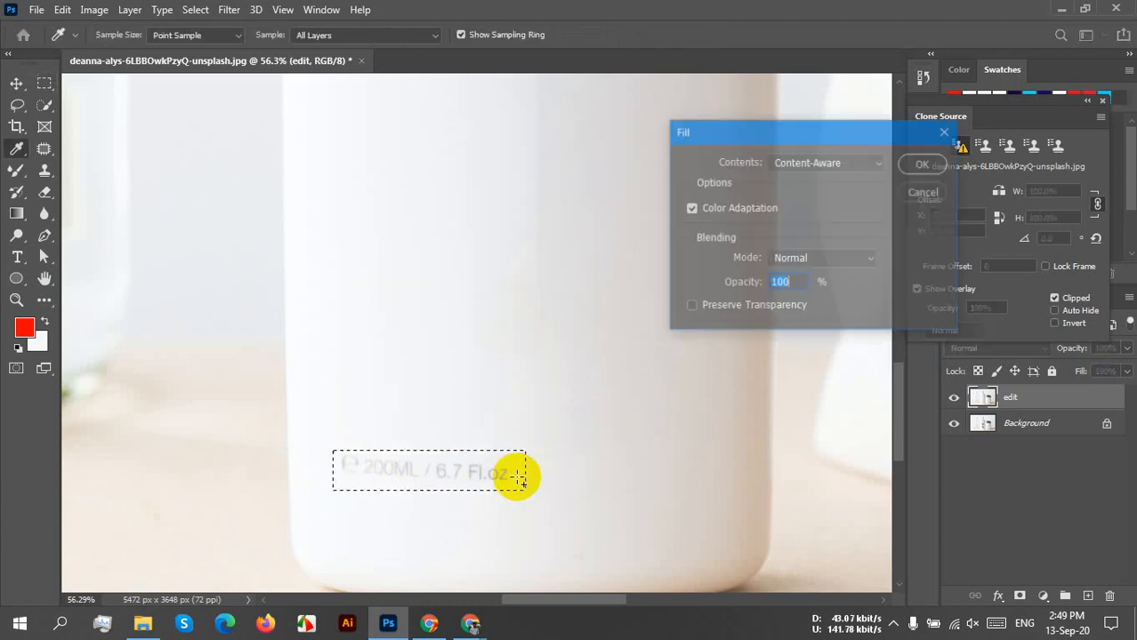
key(Return)
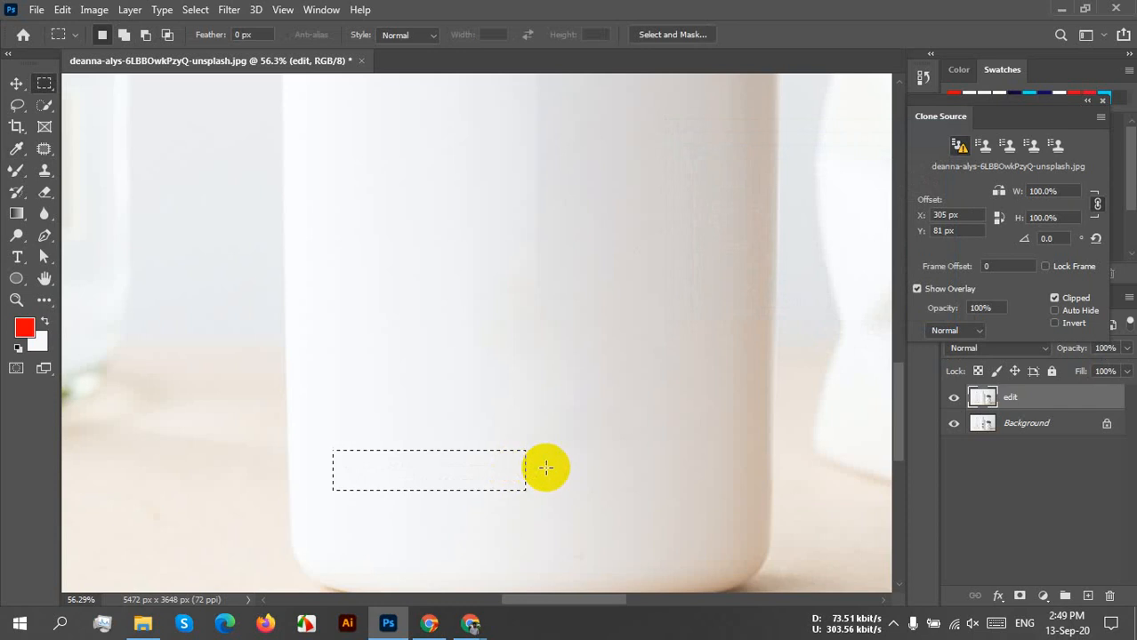
key(ctrl+d)
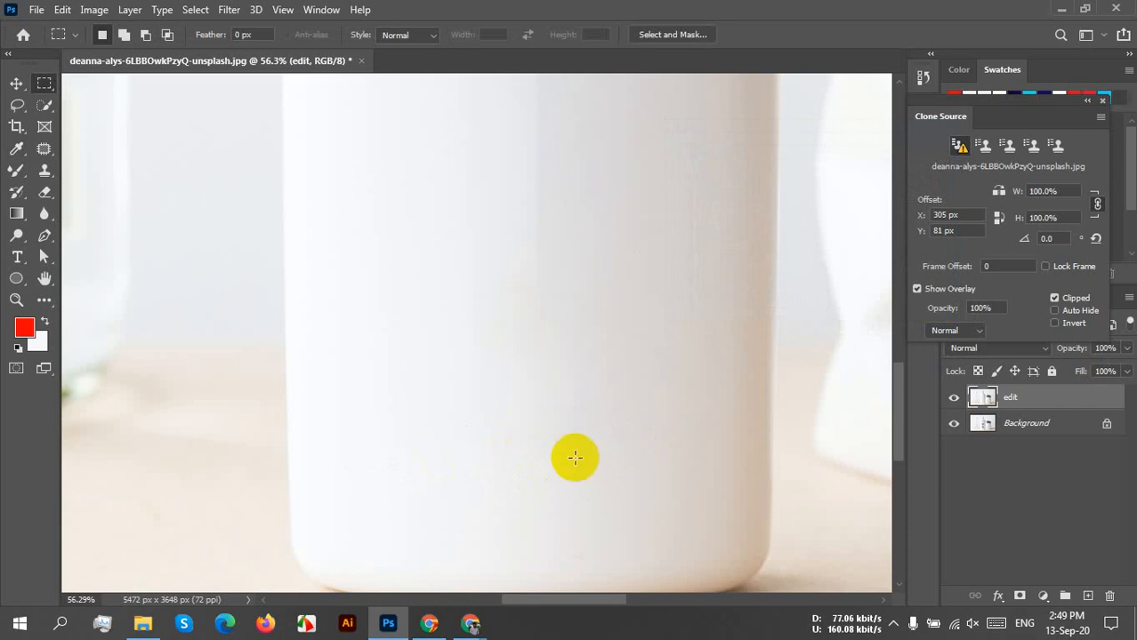
Fill a small rectangular selection over the leftover marks on the lower middle of the bottle, and clear the selection
scroll(553, 437, up, 3)
drag(450, 423, 546, 461)
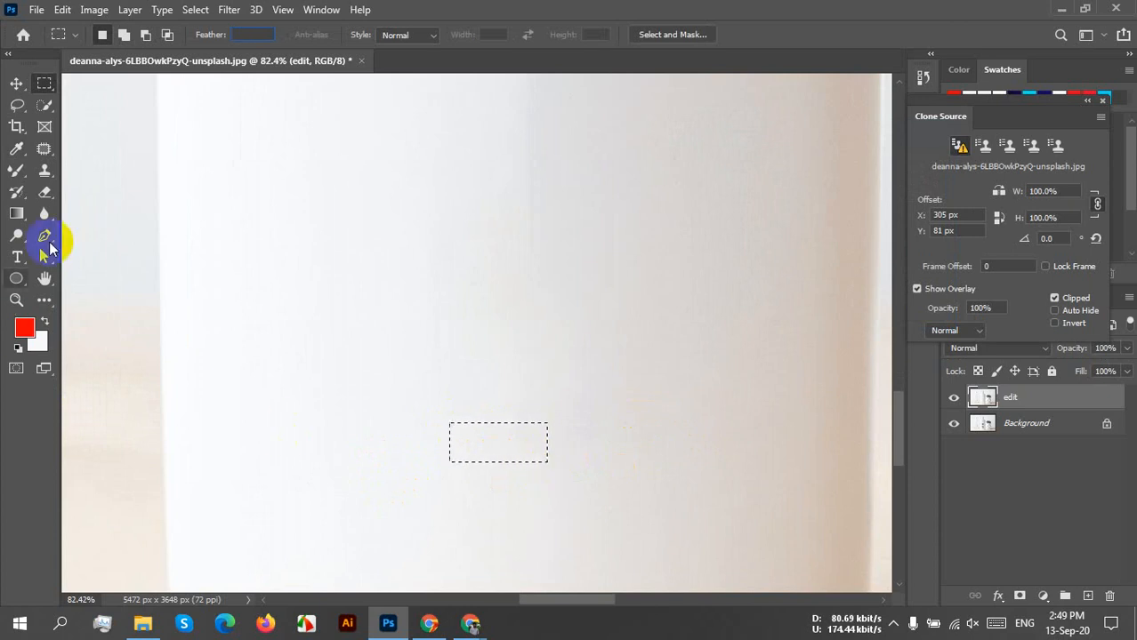
click(16, 84)
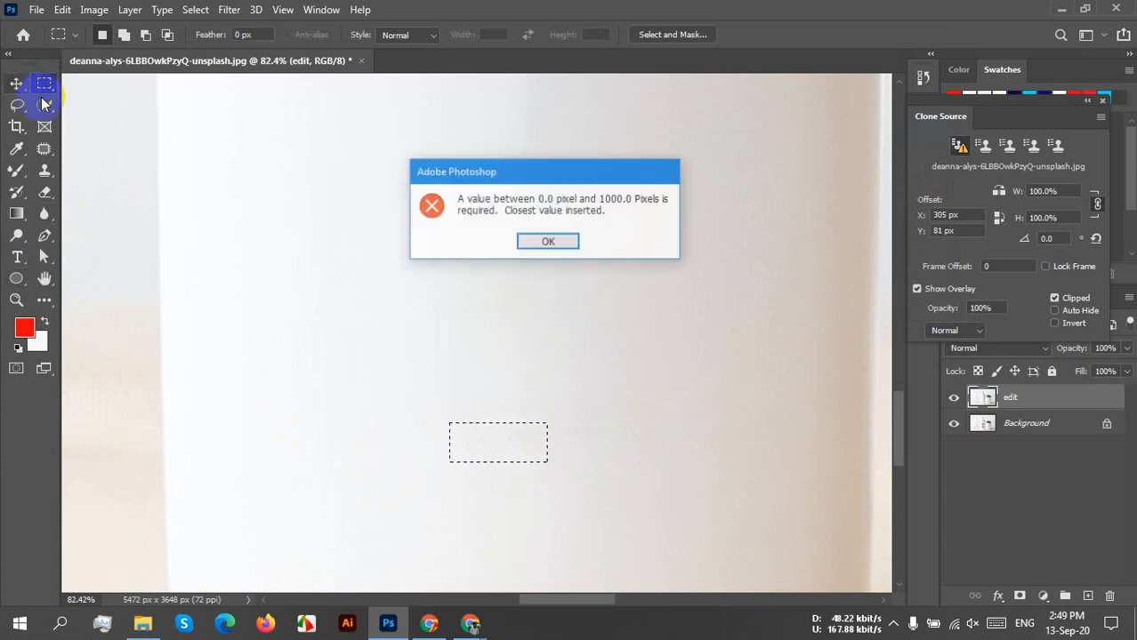
click(549, 240)
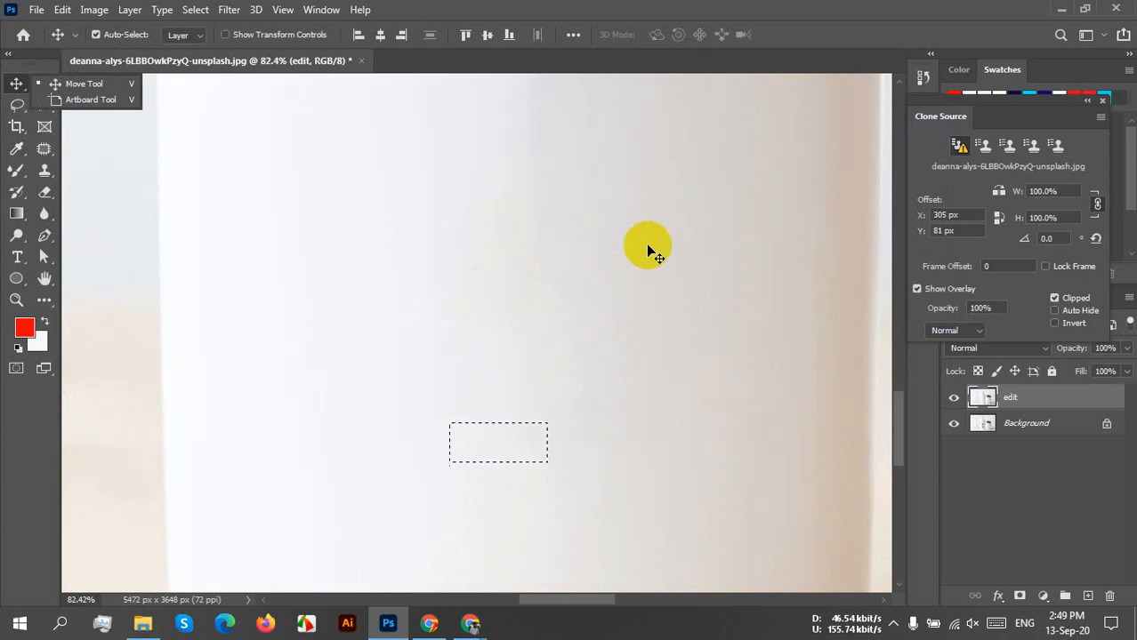
click(135, 127)
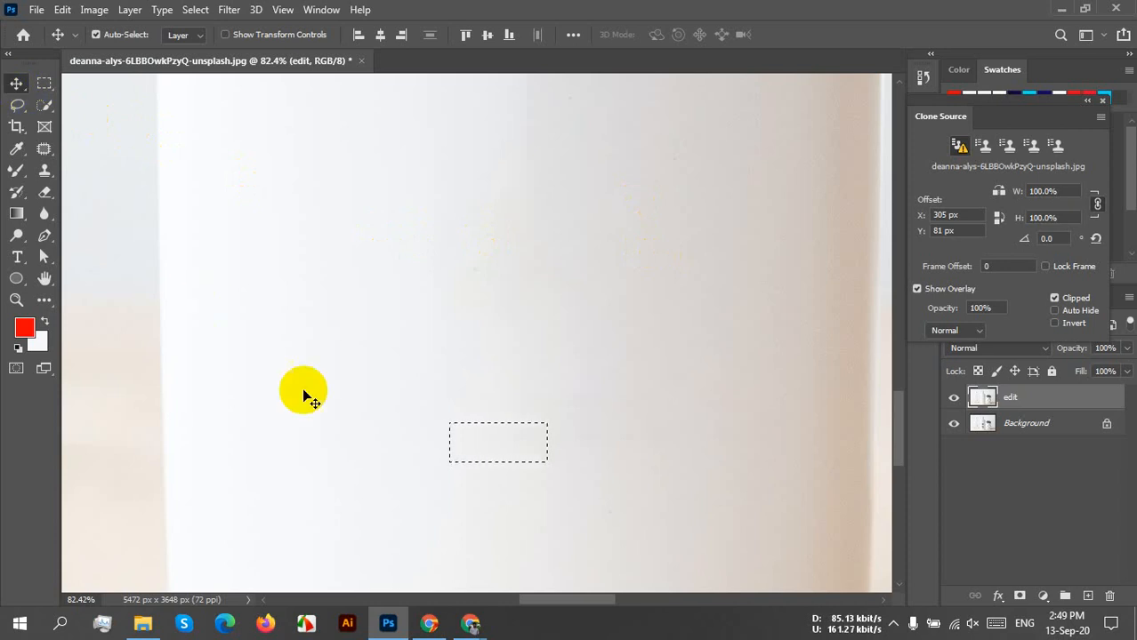
click(62, 9)
click(160, 267)
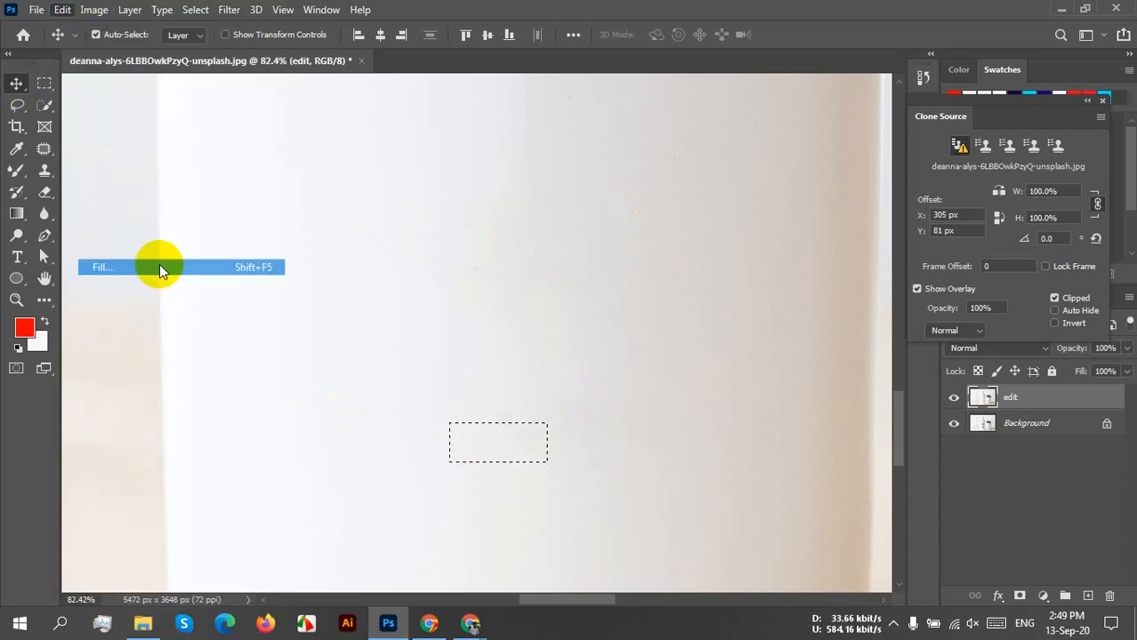
click(926, 165)
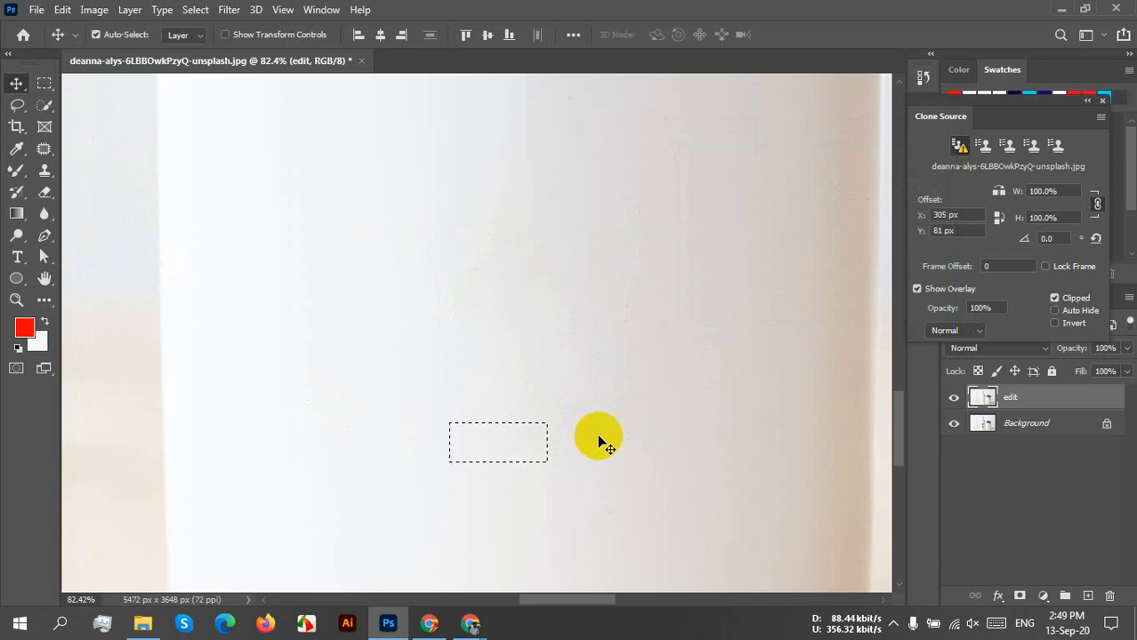
key(ctrl+d)
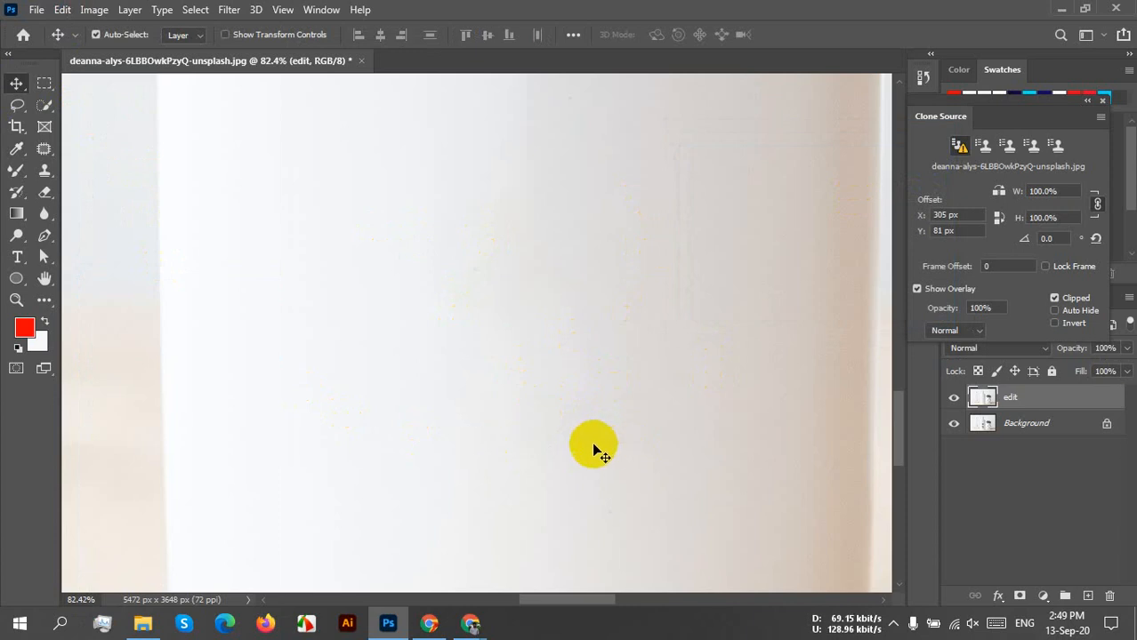
Compare the whole photo before and after the text removal by toggling the edit layer's visibility, leaving it shown
scroll(591, 442, down, 4)
drag(639, 309, 649, 218)
drag(670, 266, 524, 465)
scroll(517, 455, down, 3)
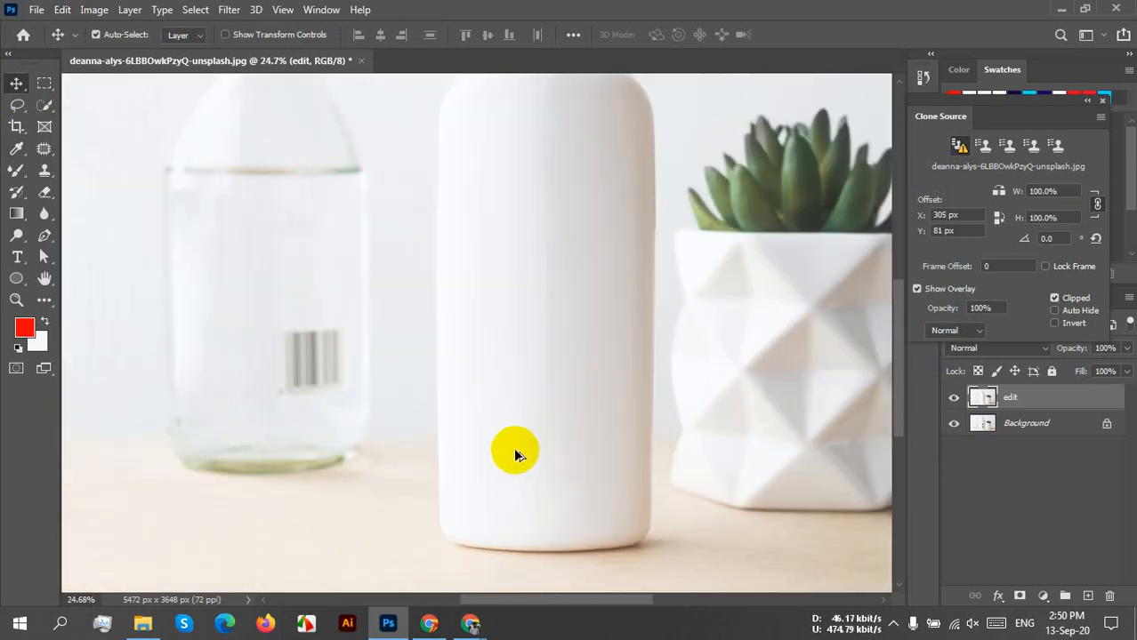
scroll(674, 495, down, 1)
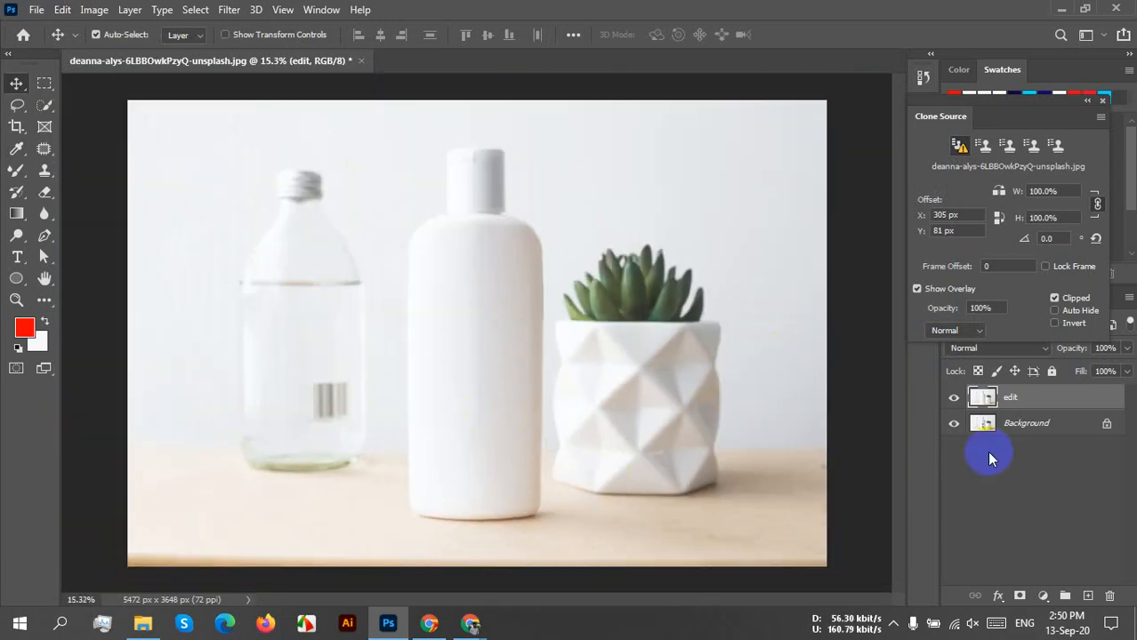
click(953, 398)
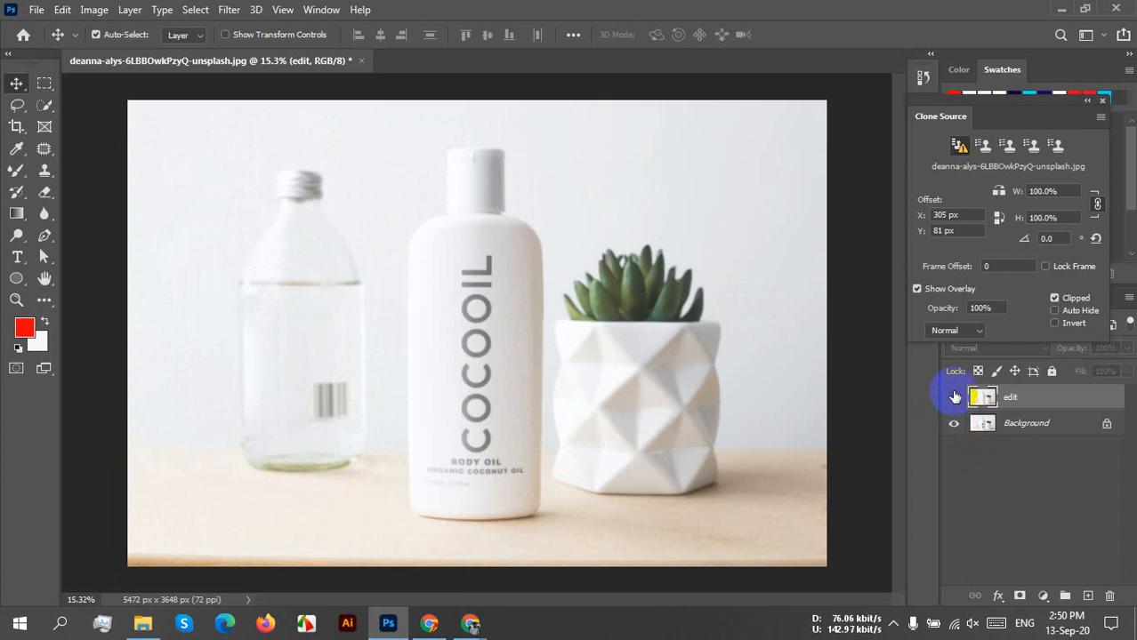
click(954, 399)
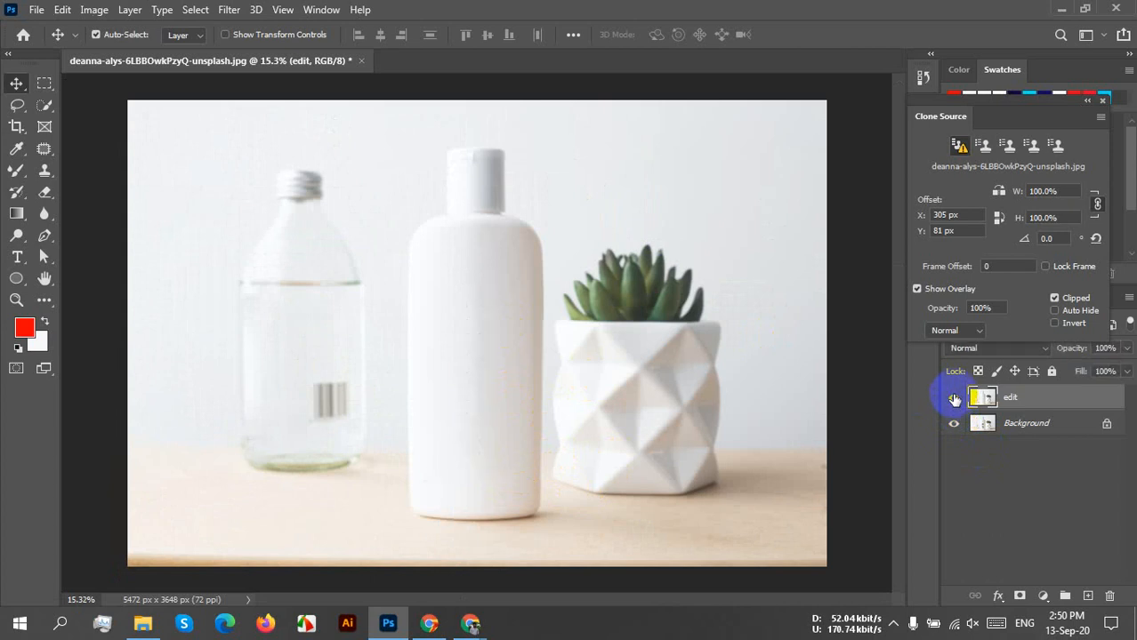
click(954, 400)
click(954, 399)
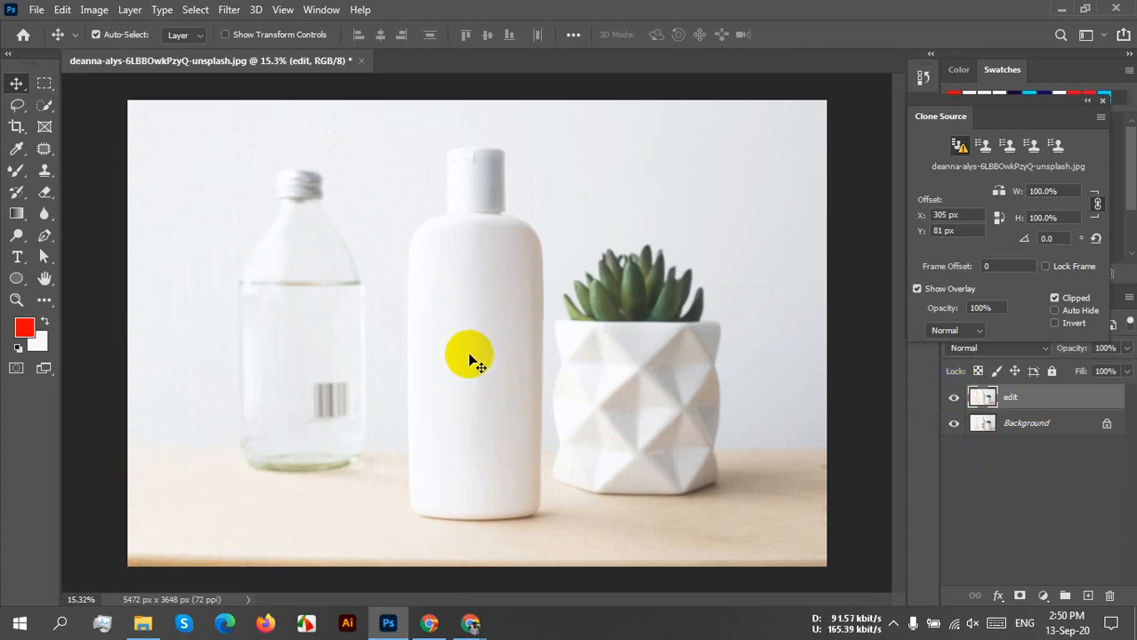
Draw a loose freehand Lasso selection around the clear glass bottle with the barcode, and leave the edit layer shown
click(953, 397)
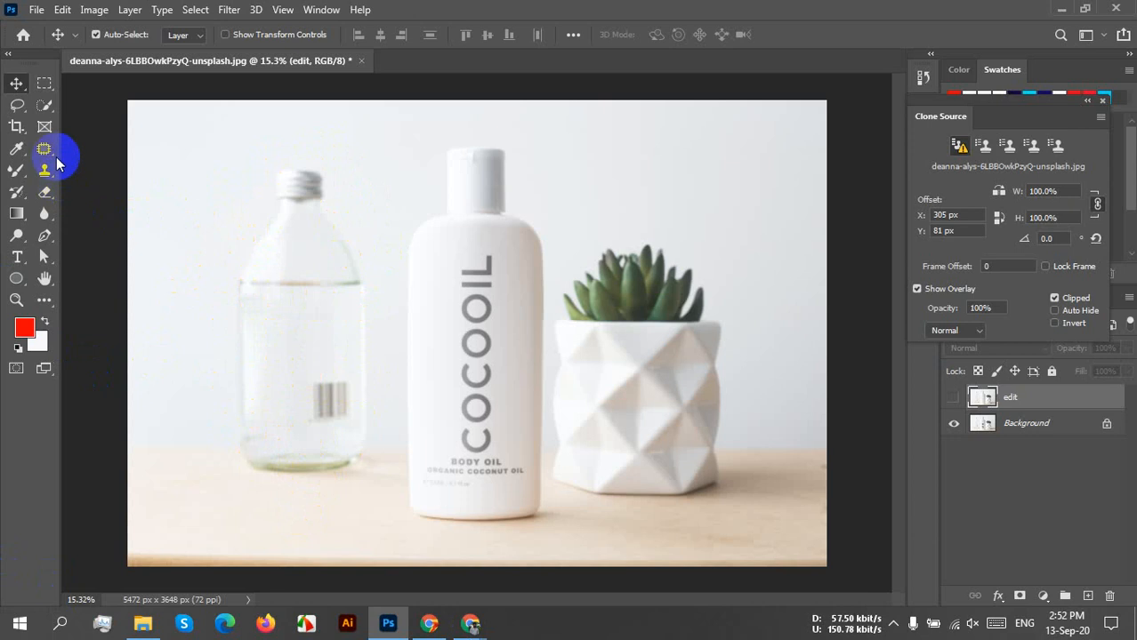
click(17, 105)
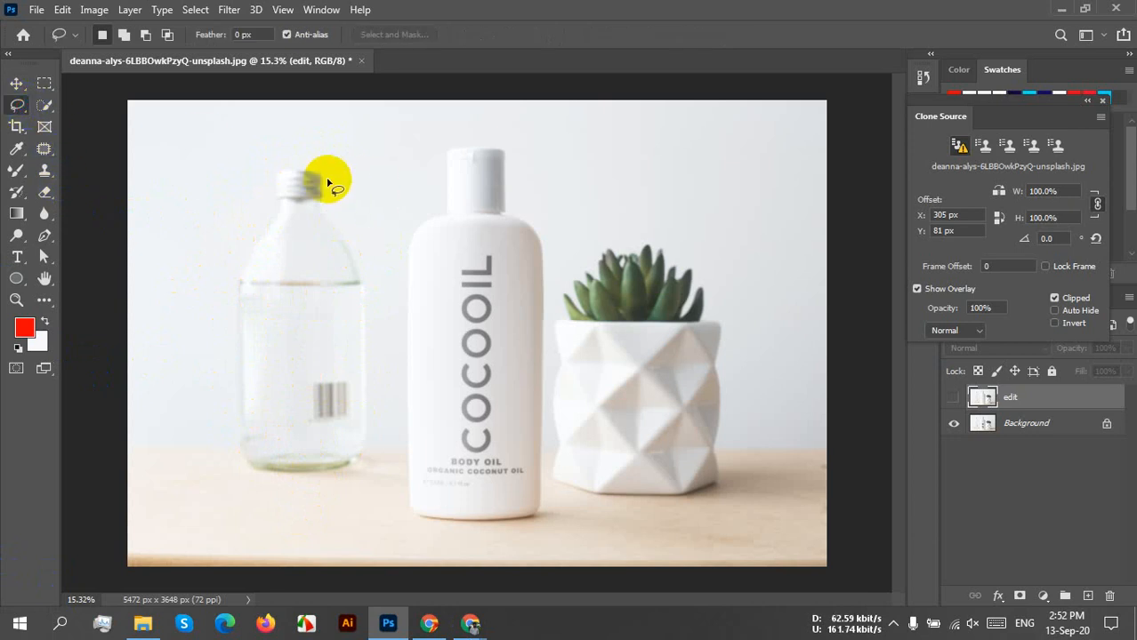
scroll(301, 196, up, 3)
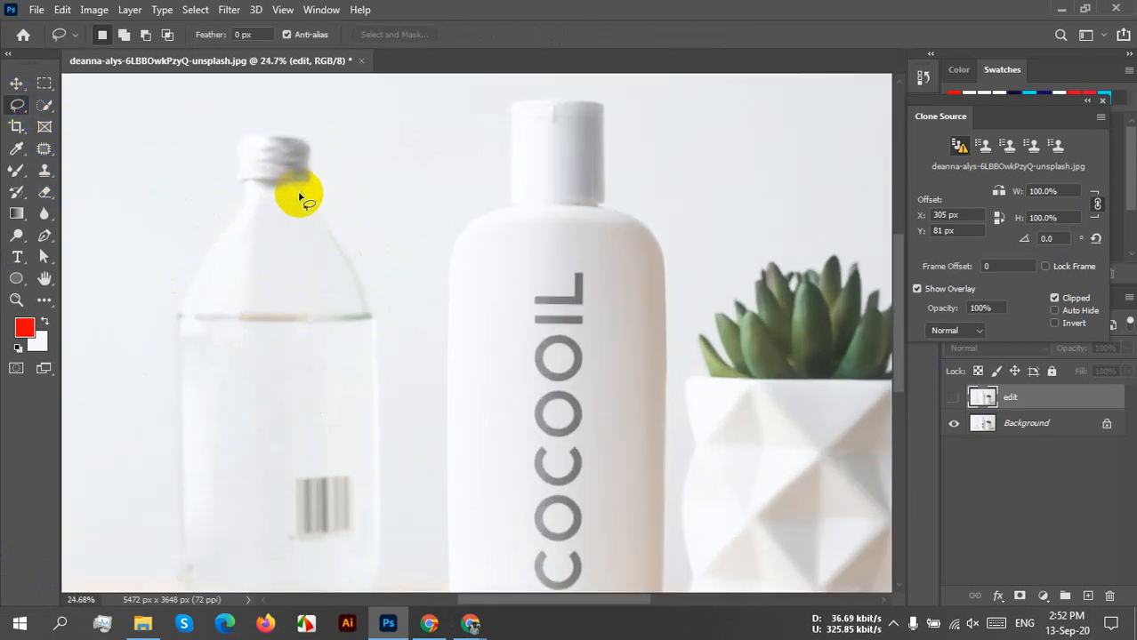
drag(386, 281, 420, 250)
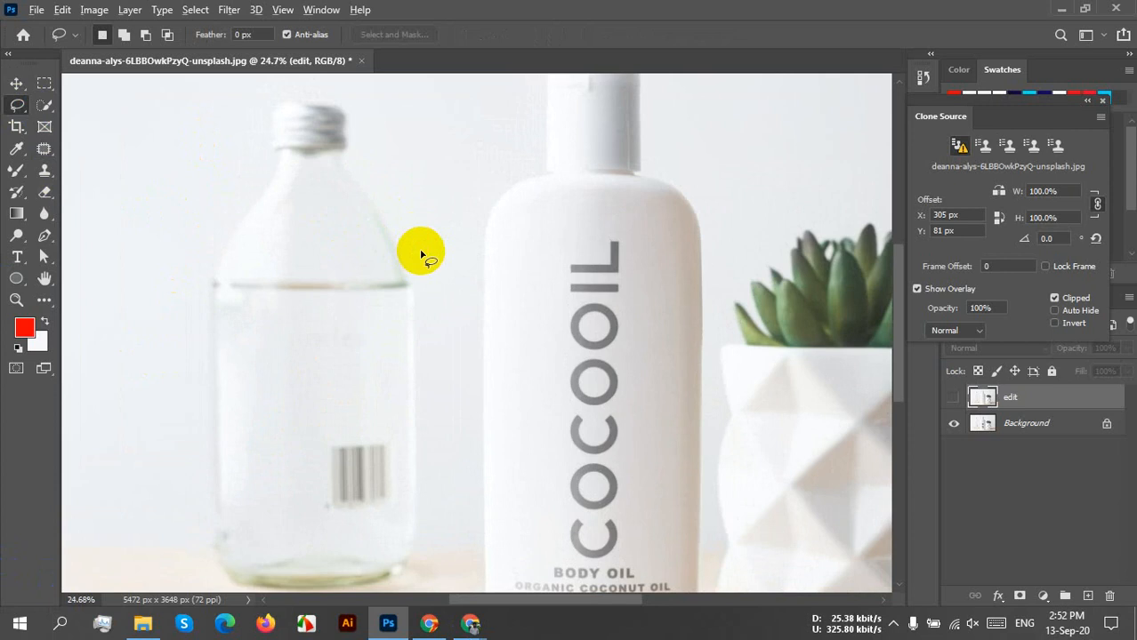
scroll(422, 255, down, 2)
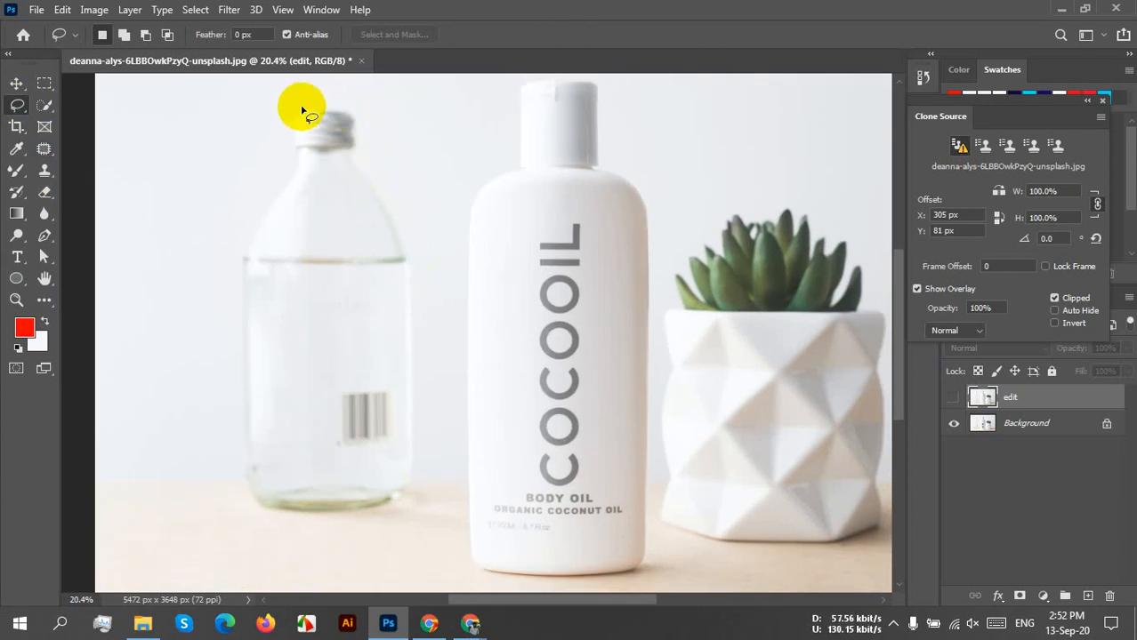
mouse_move(285, 120)
mouse_down()
mouse_move(285, 168)
mouse_move(233, 269)
mouse_move(224, 400)
mouse_move(239, 508)
mouse_move(325, 527)
mouse_move(375, 519)
mouse_move(416, 489)
mouse_move(421, 262)
mouse_move(410, 203)
mouse_move(360, 127)
mouse_move(330, 94)
mouse_move(301, 113)
mouse_up()
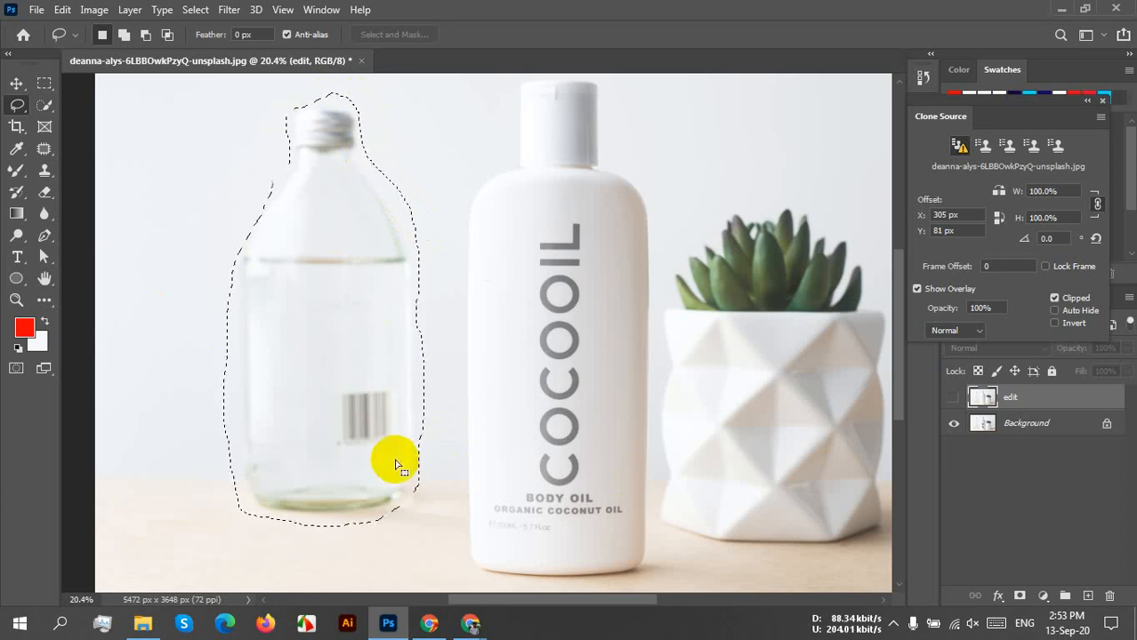
scroll(374, 440, down, 1)
scroll(373, 440, down, 1)
click(954, 398)
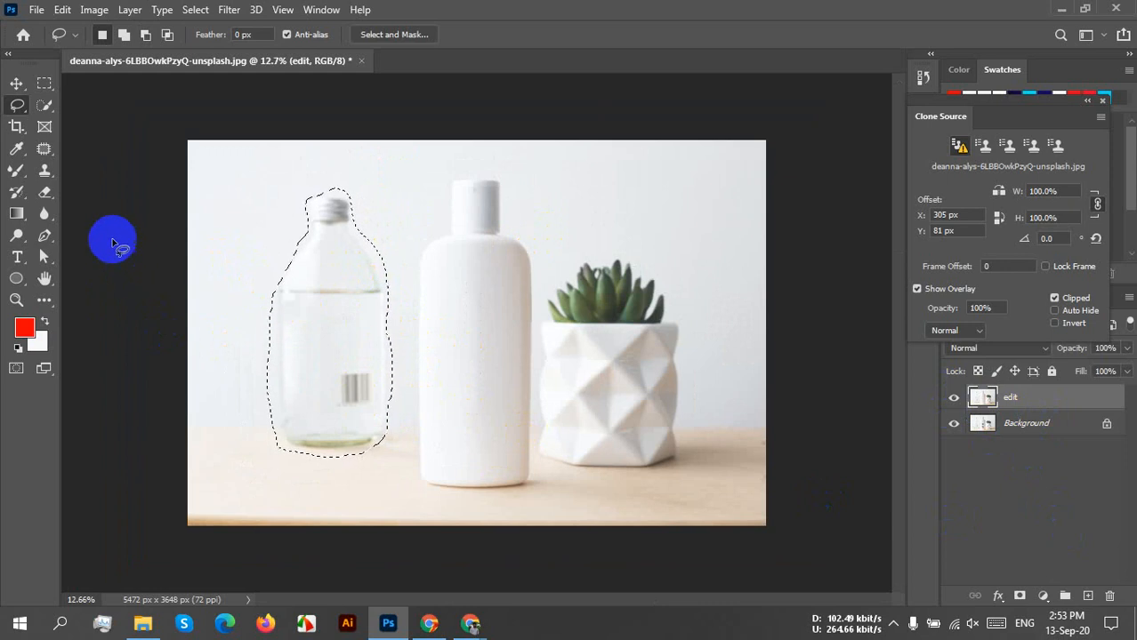
Try to remove the selected glass bottle with a Content-Aware fill at 100% opacity in Normal mode, and deselect
click(62, 10)
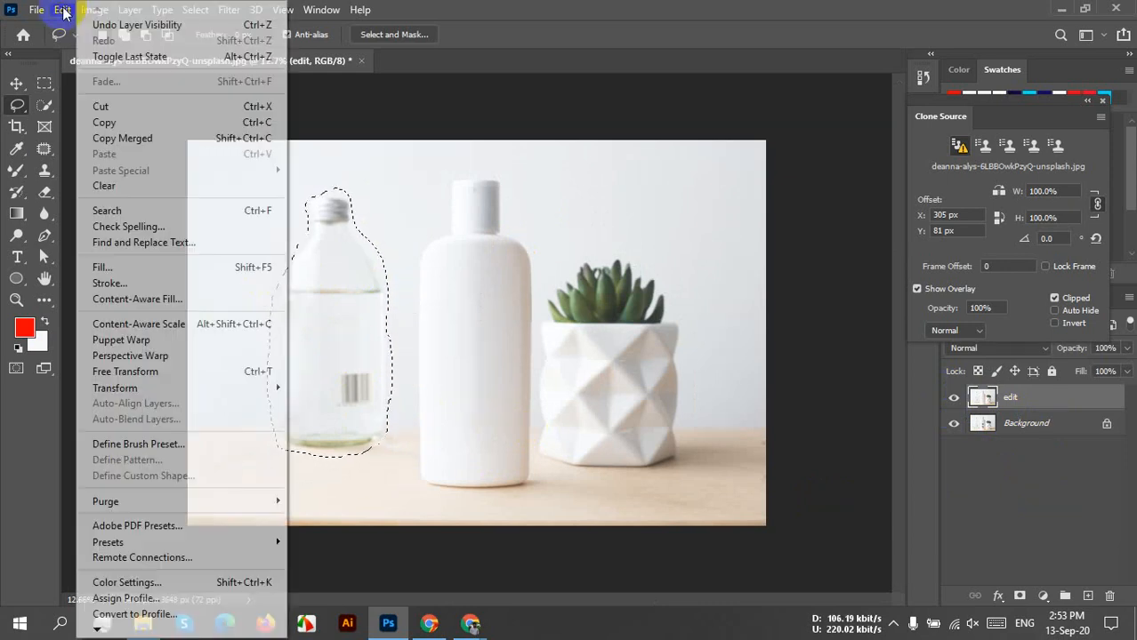
click(142, 269)
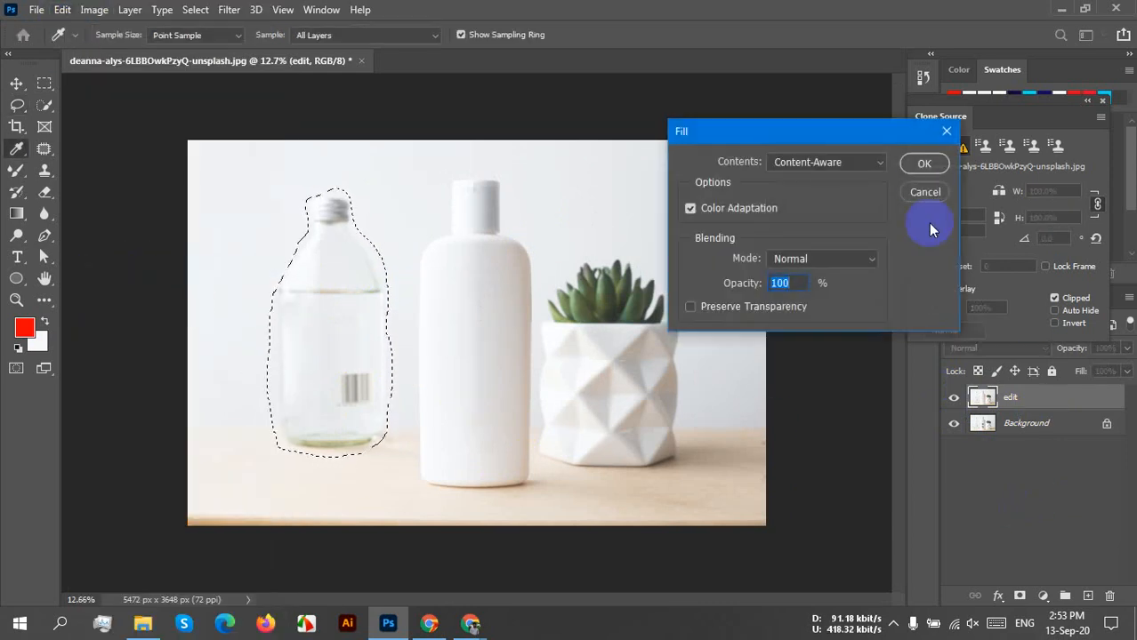
click(920, 167)
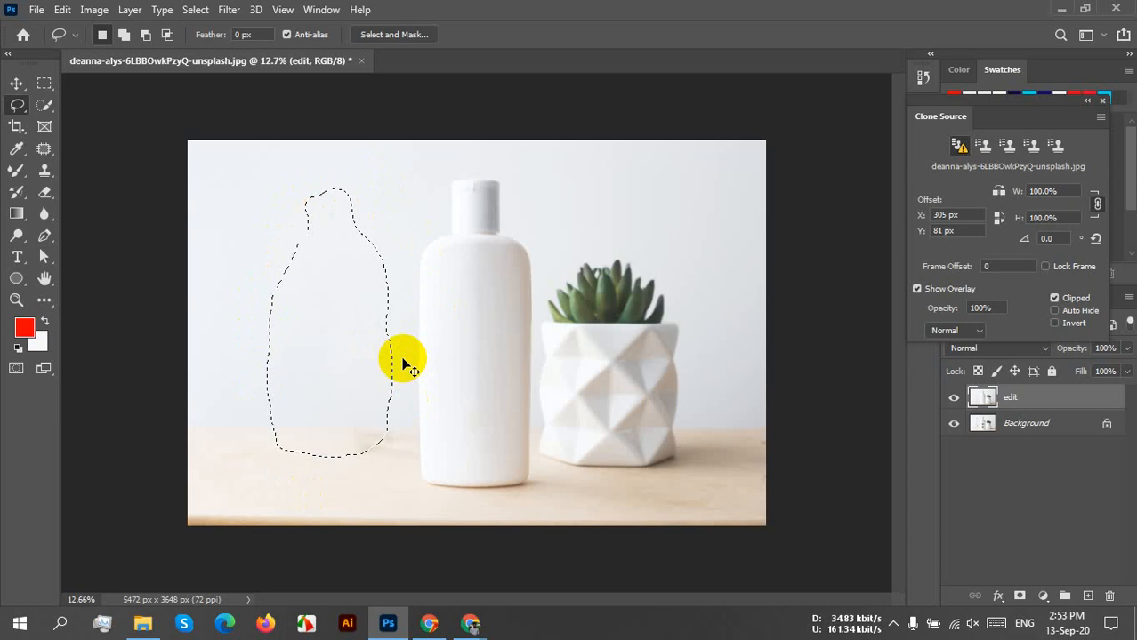
key(ctrl+z)
key(ctrl+shift+z)
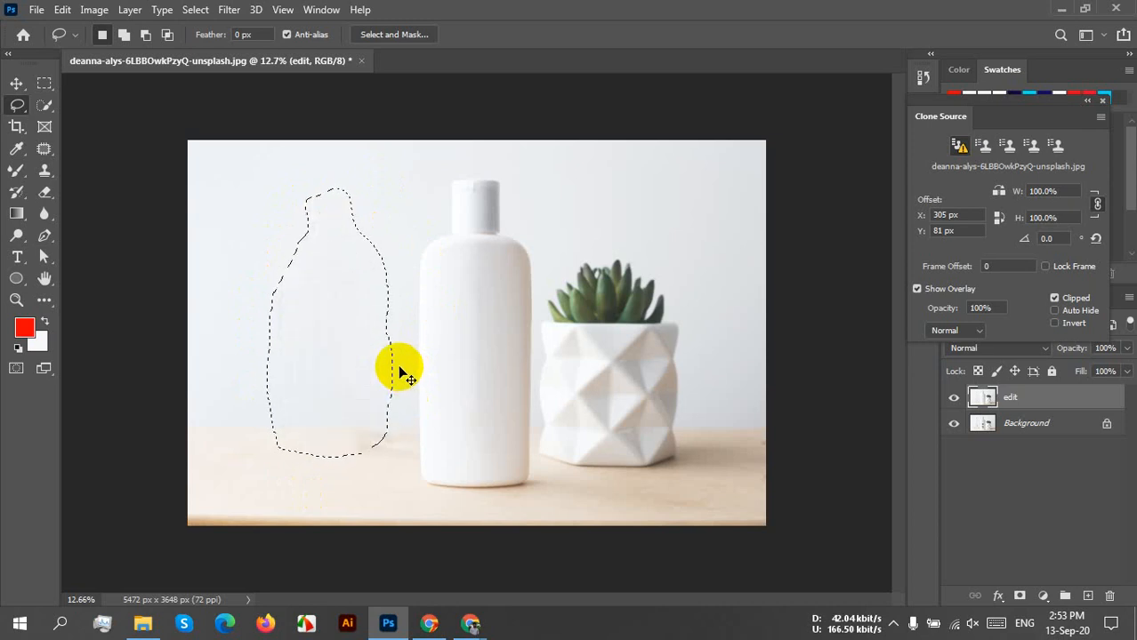
key(ctrl+d)
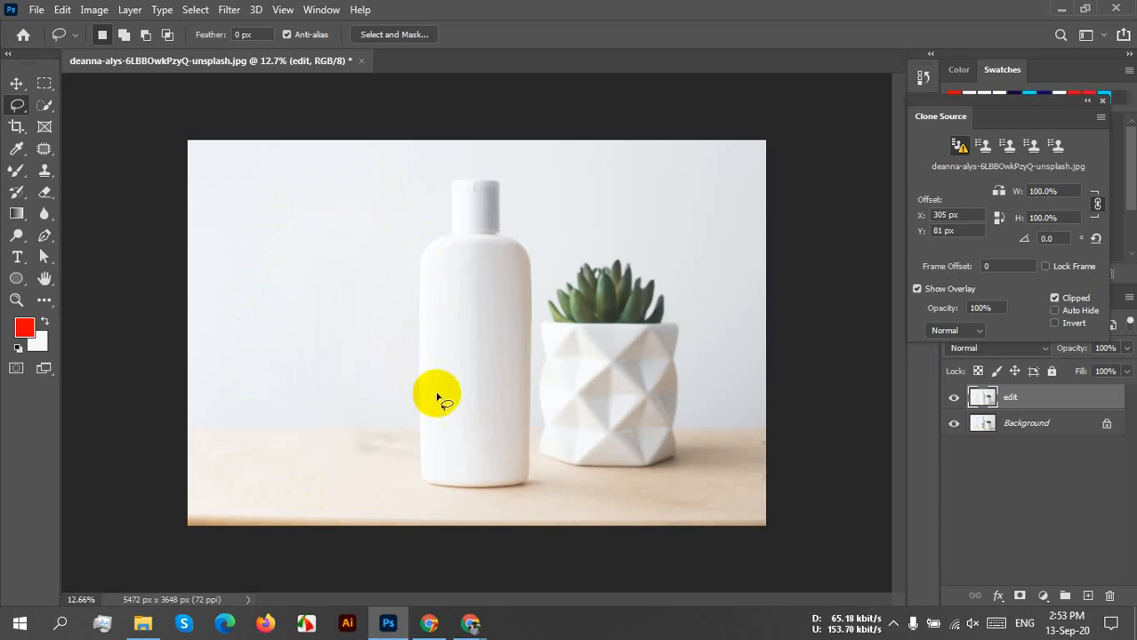
Compare the photo with and without the glass bottle by toggling the edit layer's visibility, leaving the layer shown
click(953, 398)
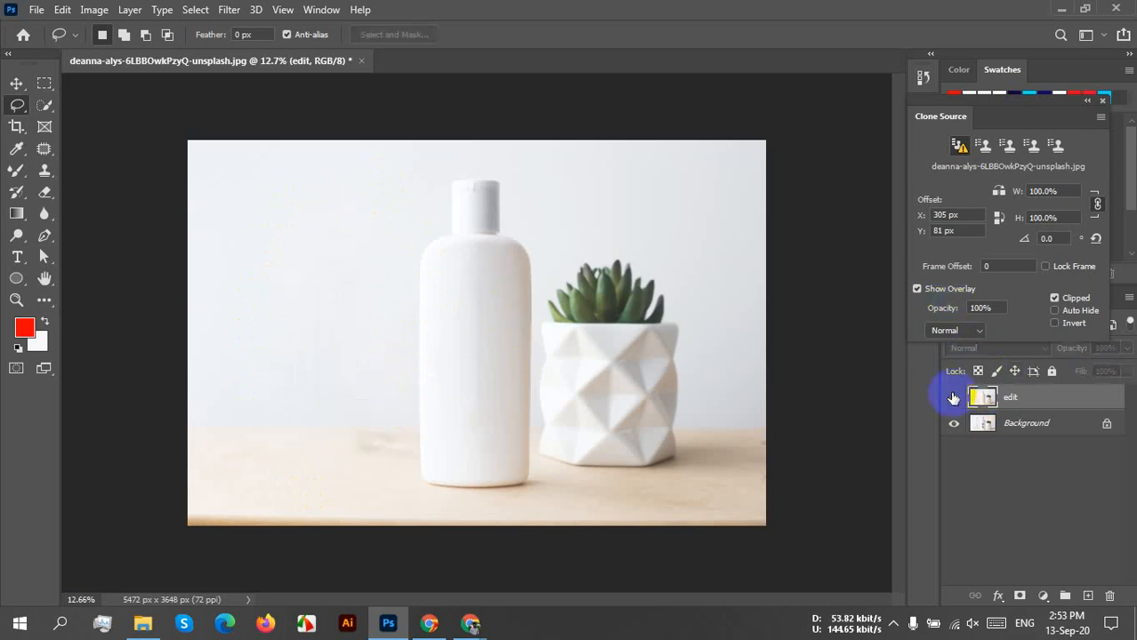
click(953, 398)
click(953, 398)
click(951, 400)
click(951, 401)
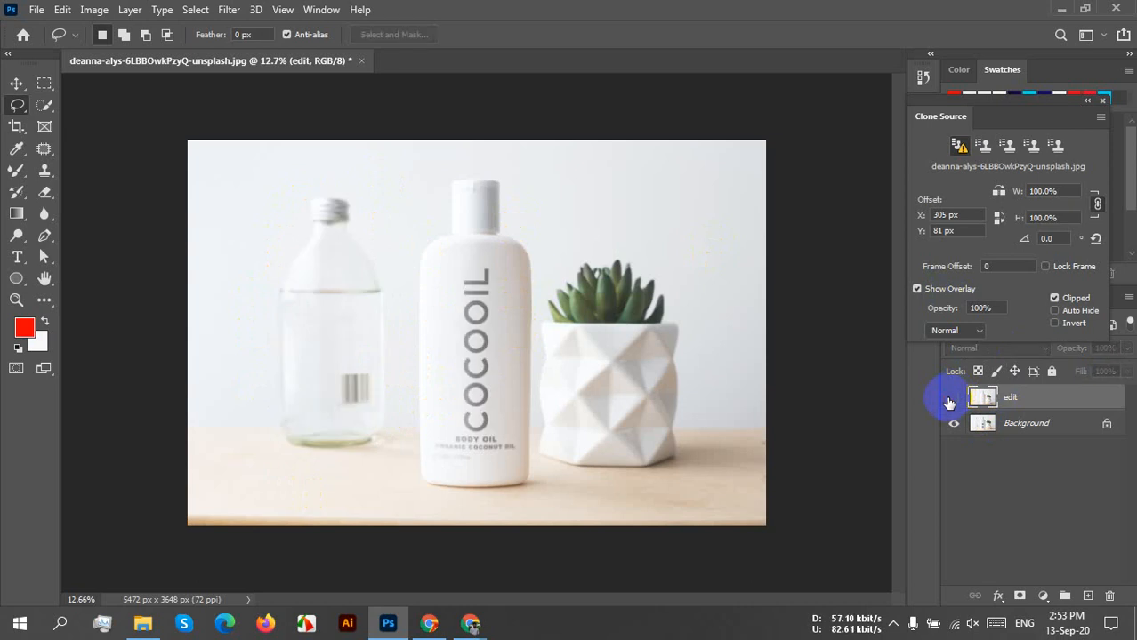
click(950, 401)
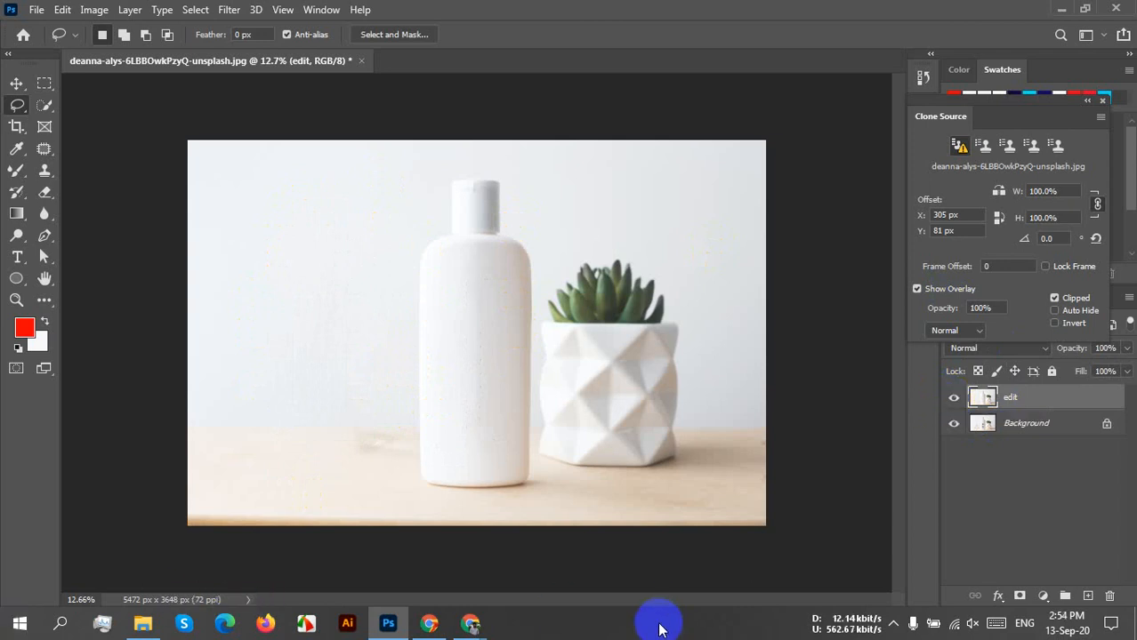
Undo the visibility toggles and the glass bottle's fill, and clear the restored selection
key(ctrl+comma)
key(ctrl+comma)
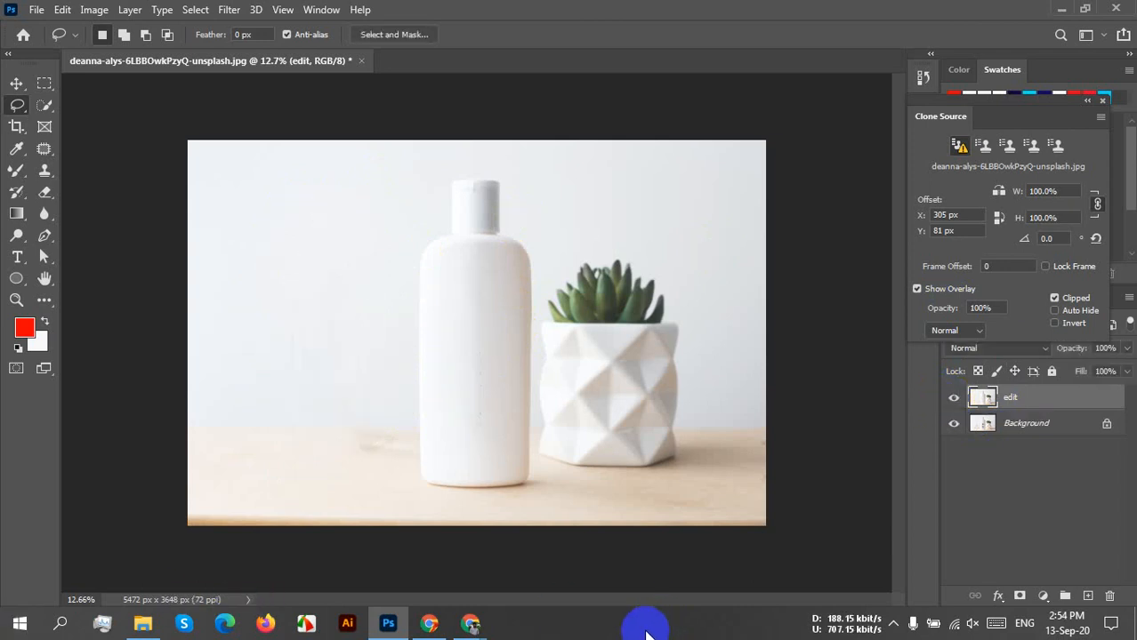
key(ctrl+comma)
key(ctrl+comma)
key(ctrl+comma)
key(ctrl+comma)
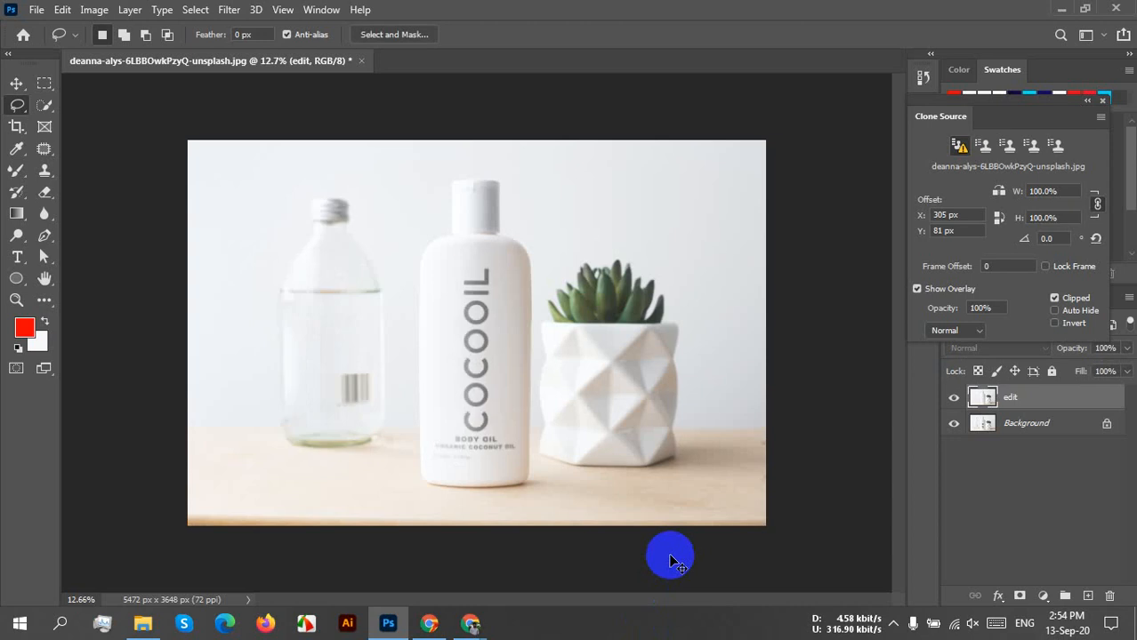
key(Delete)
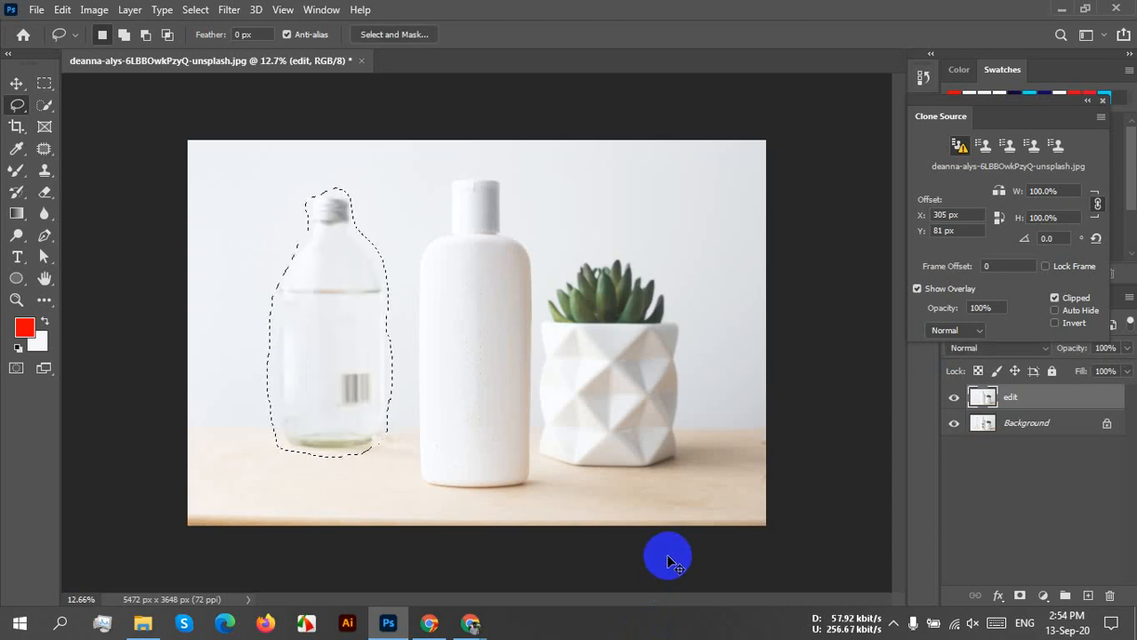
mouse_move(230, 349)
mouse_down()
mouse_move(253, 355)
mouse_move(310, 336)
mouse_move(320, 205)
mouse_move(318, 222)
mouse_up()
click(318, 222)
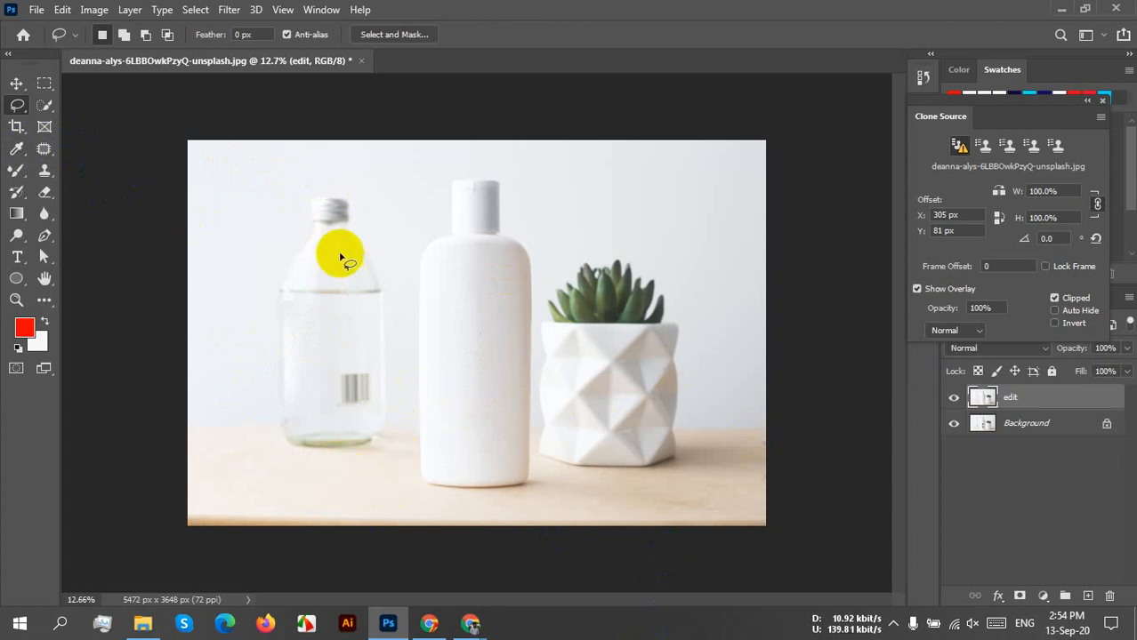
Lasso loosely around the glass bottle again, remove it with a Content-Aware fill at 100% opacity, and deselect
mouse_move(310, 196)
mouse_down()
mouse_move(281, 278)
mouse_move(269, 405)
mouse_move(278, 456)
mouse_move(353, 461)
mouse_move(391, 437)
mouse_move(394, 292)
mouse_move(349, 189)
mouse_move(305, 194)
mouse_up()
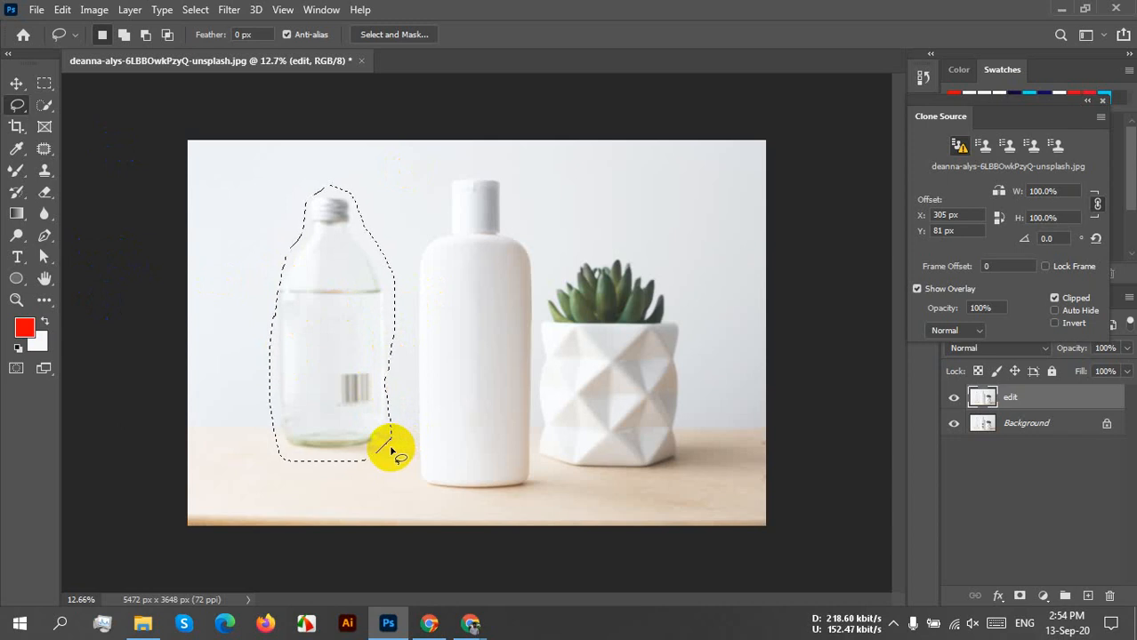
click(62, 10)
click(142, 276)
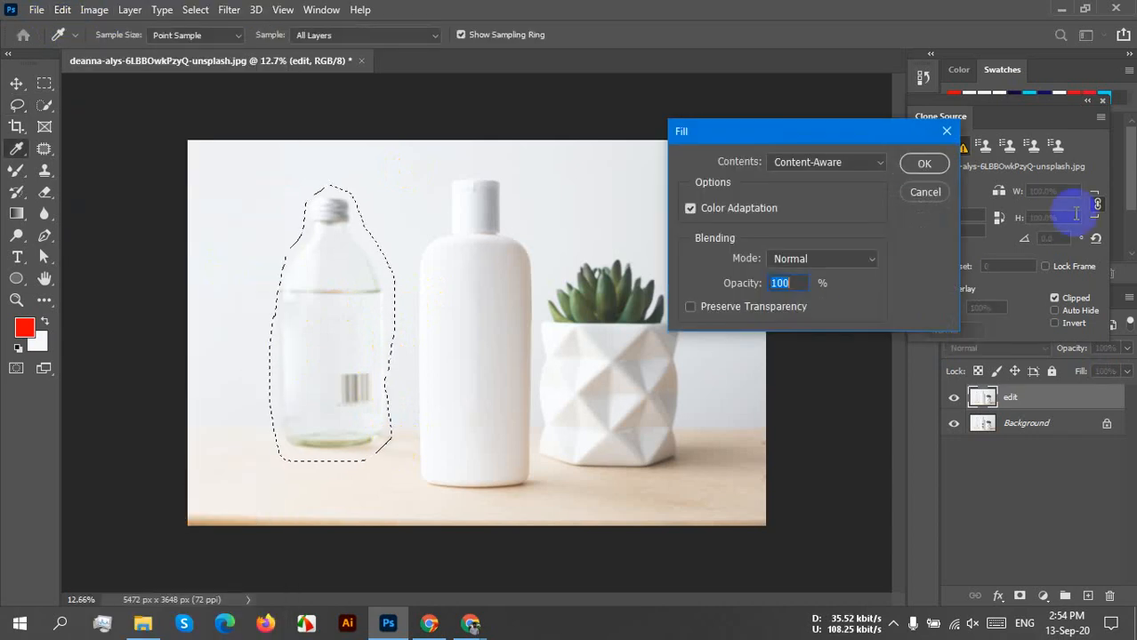
click(868, 164)
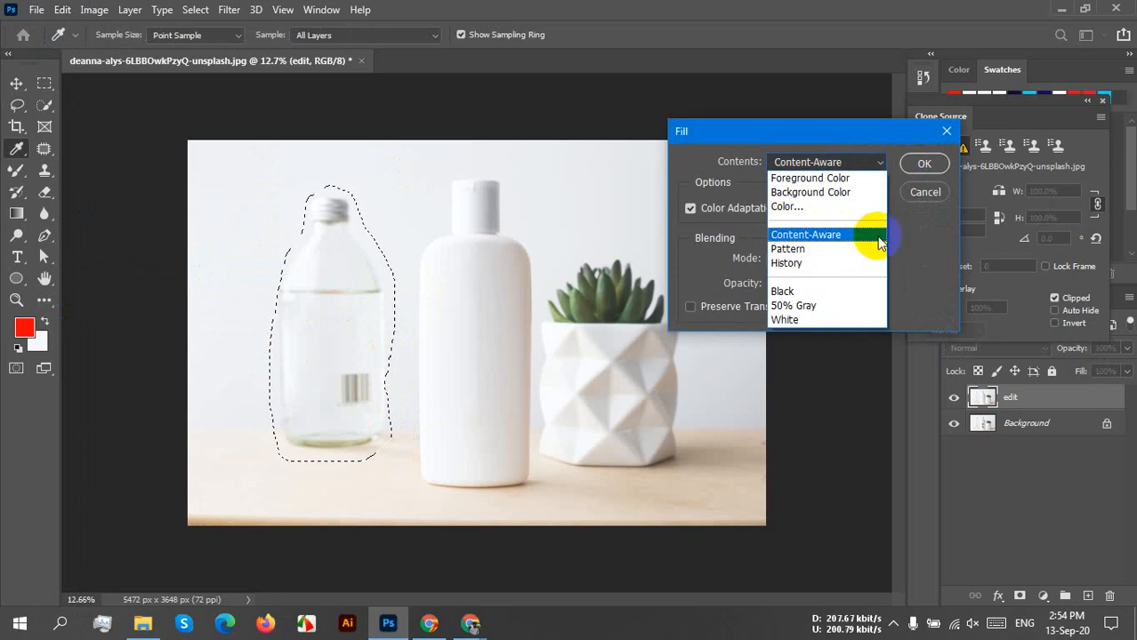
click(836, 234)
click(924, 164)
key(l)
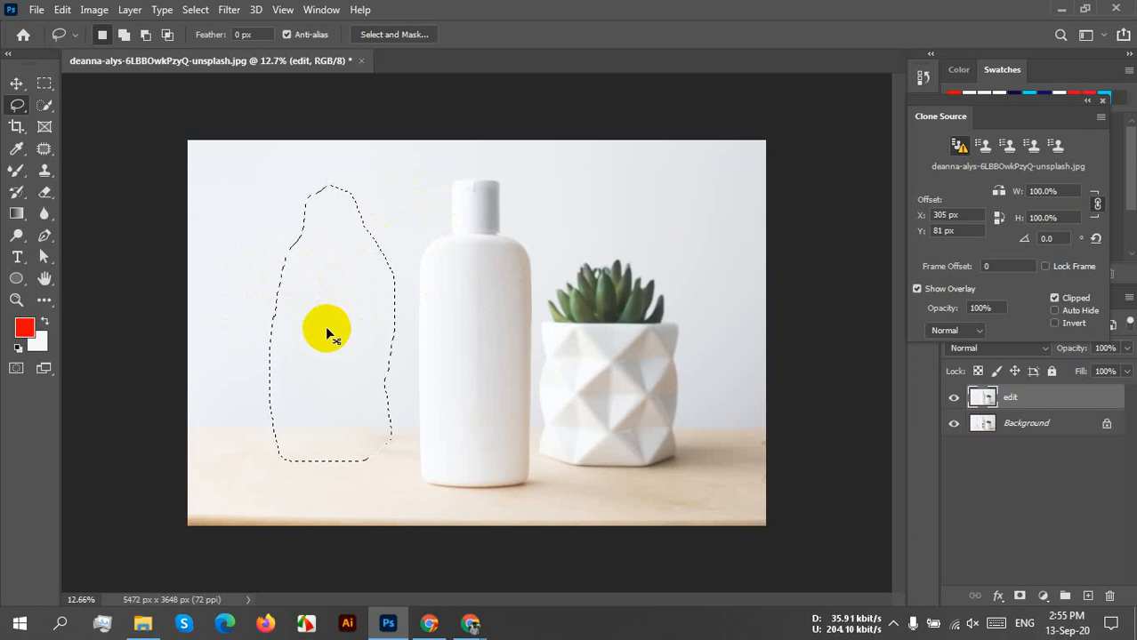
click(194, 10)
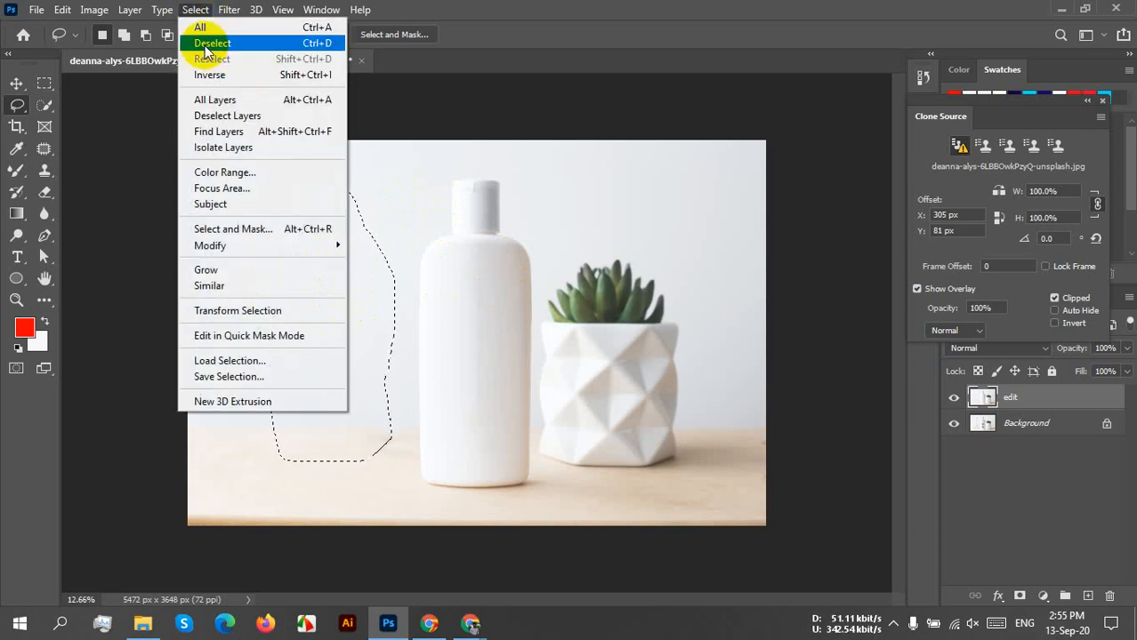
click(209, 44)
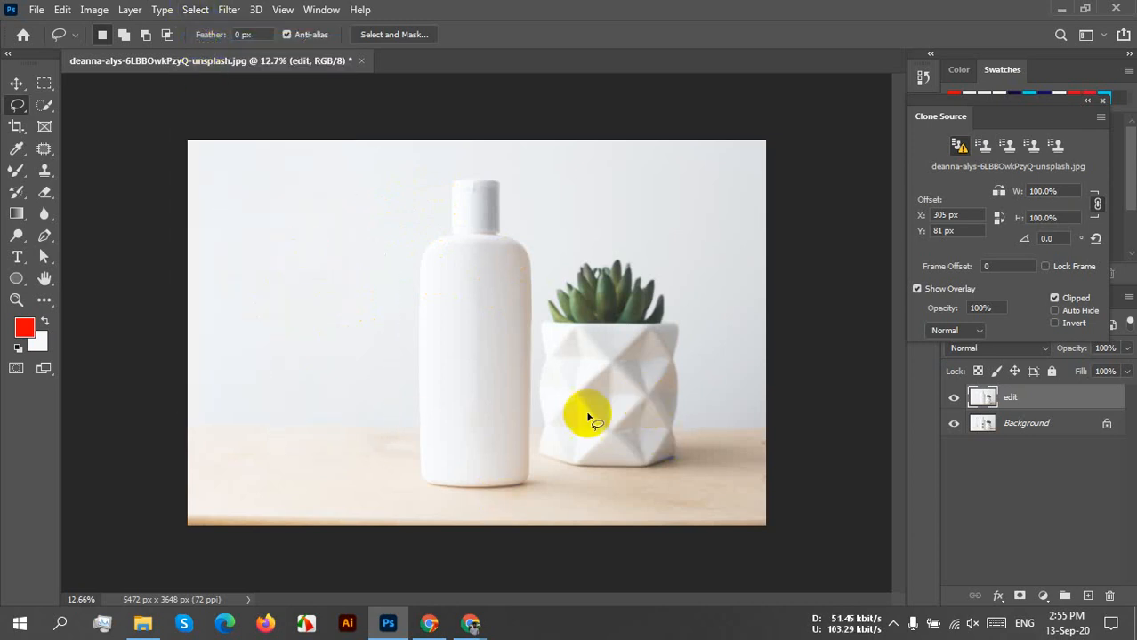
Toggle the edit layer's visibility to check the second bottle removal against the original photo, leaving the layer shown
click(952, 400)
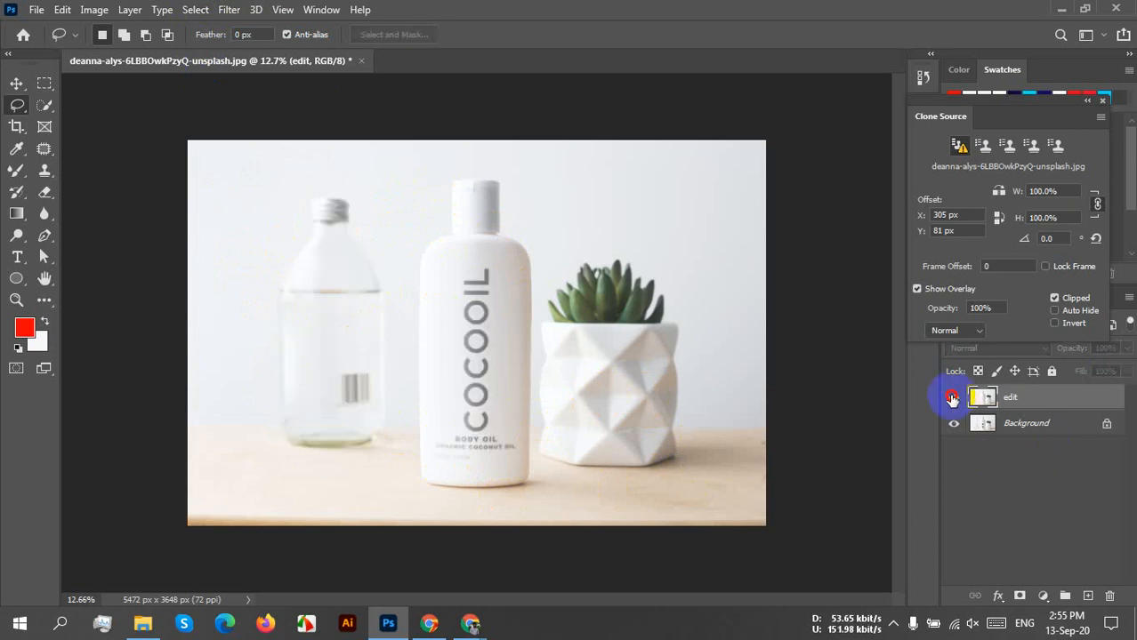
click(952, 400)
click(952, 399)
click(952, 399)
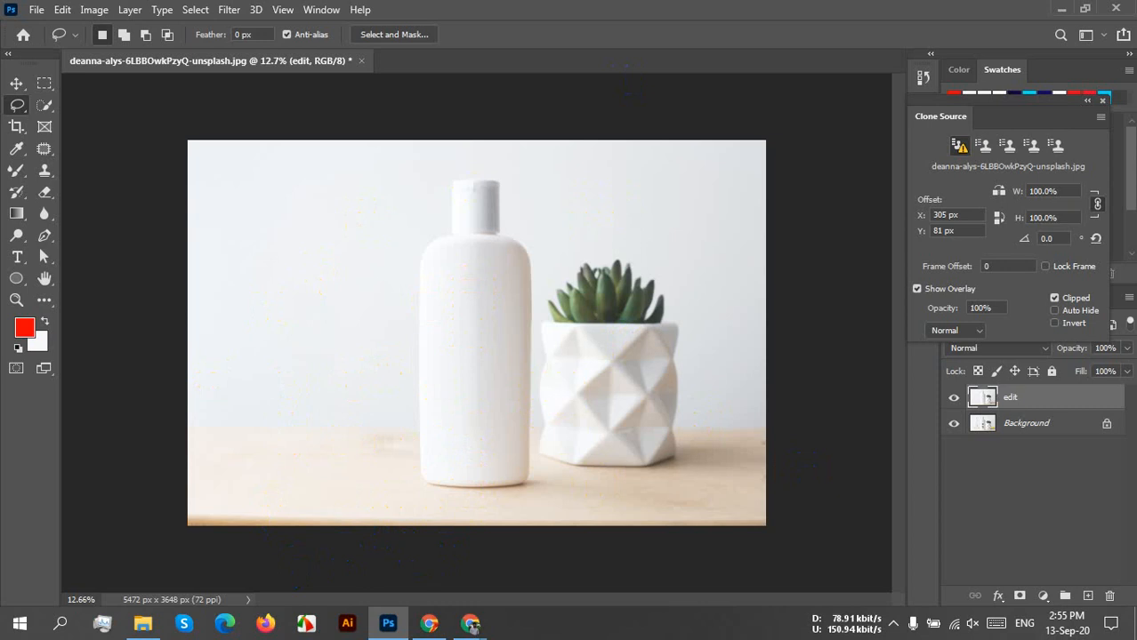
Open the armando-castillejos-jiv4NngVq9U-unsplash photo from the Downloads folder as a separate document in Photoshop
click(149, 621)
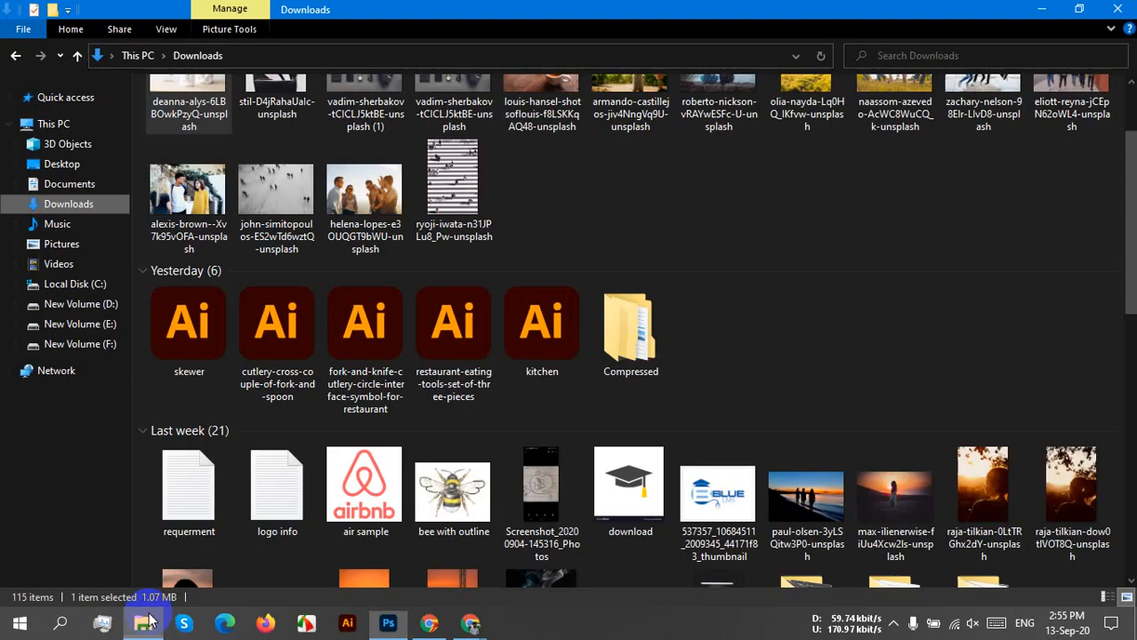
scroll(195, 463, up, 2)
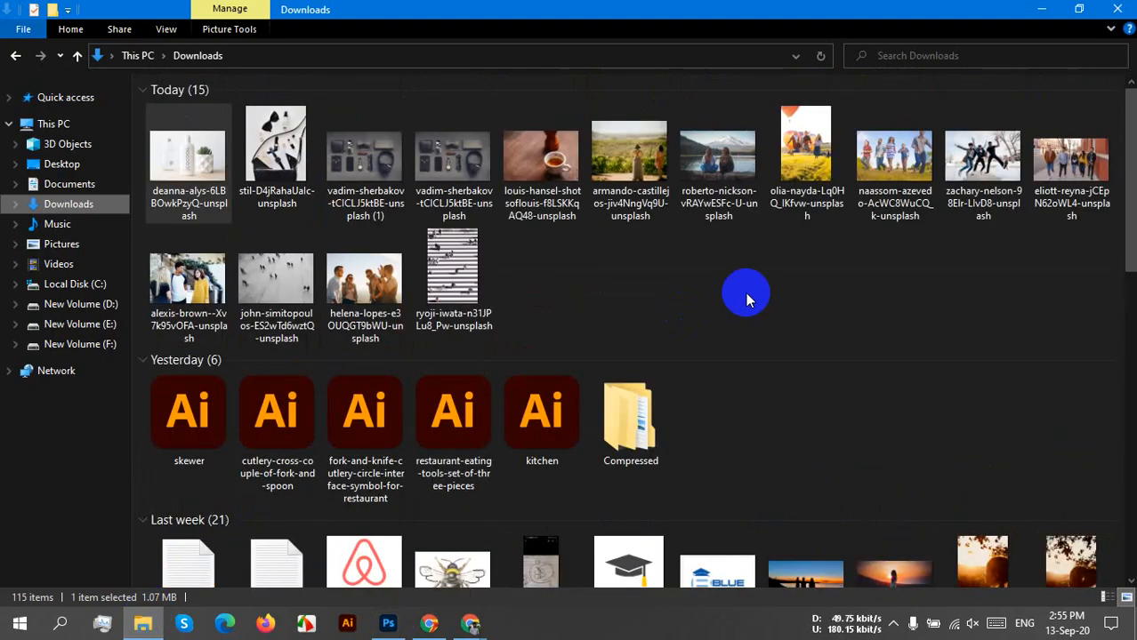
drag(629, 165, 507, 51)
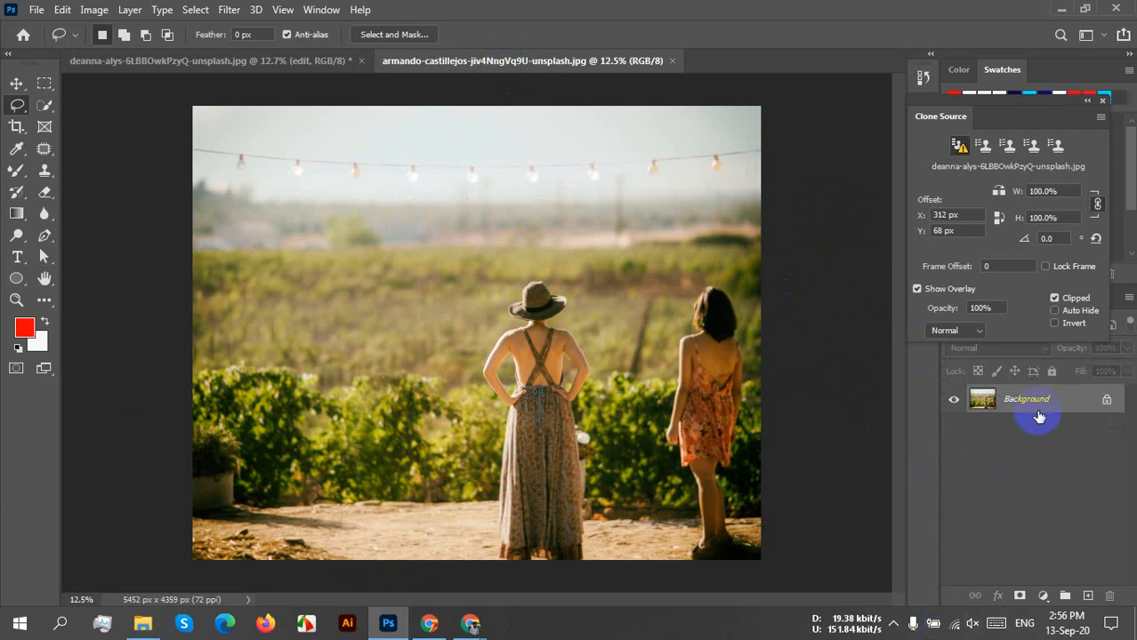
Duplicate the Background layer twice and stack Background copy 2 above Background copy
drag(1056, 405, 1087, 595)
drag(1069, 437, 1089, 600)
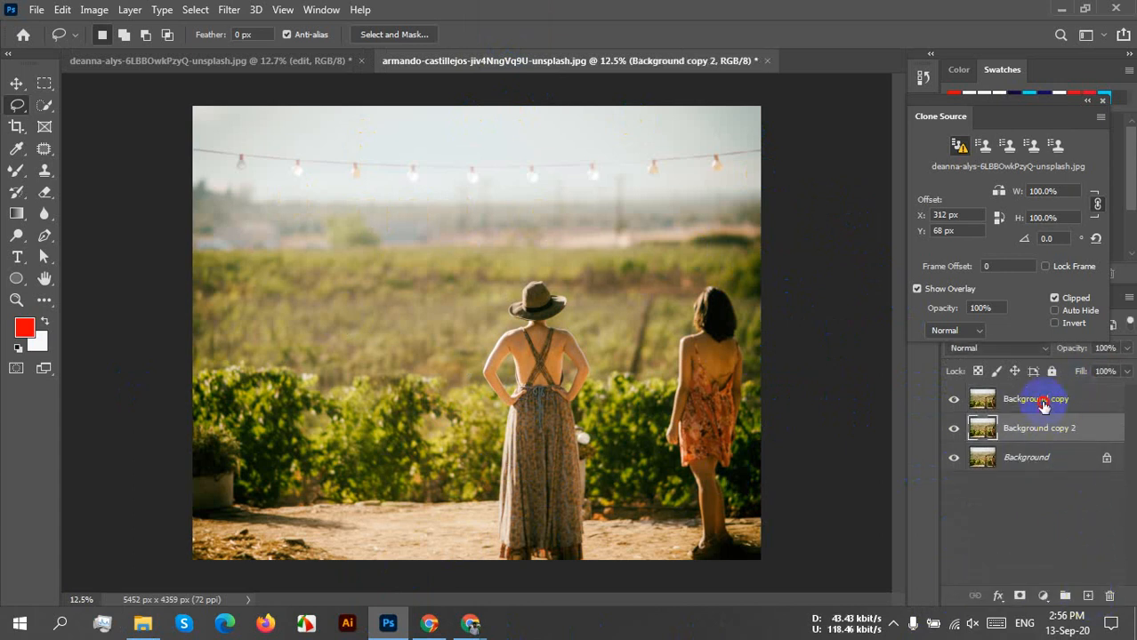
drag(1044, 406, 1042, 455)
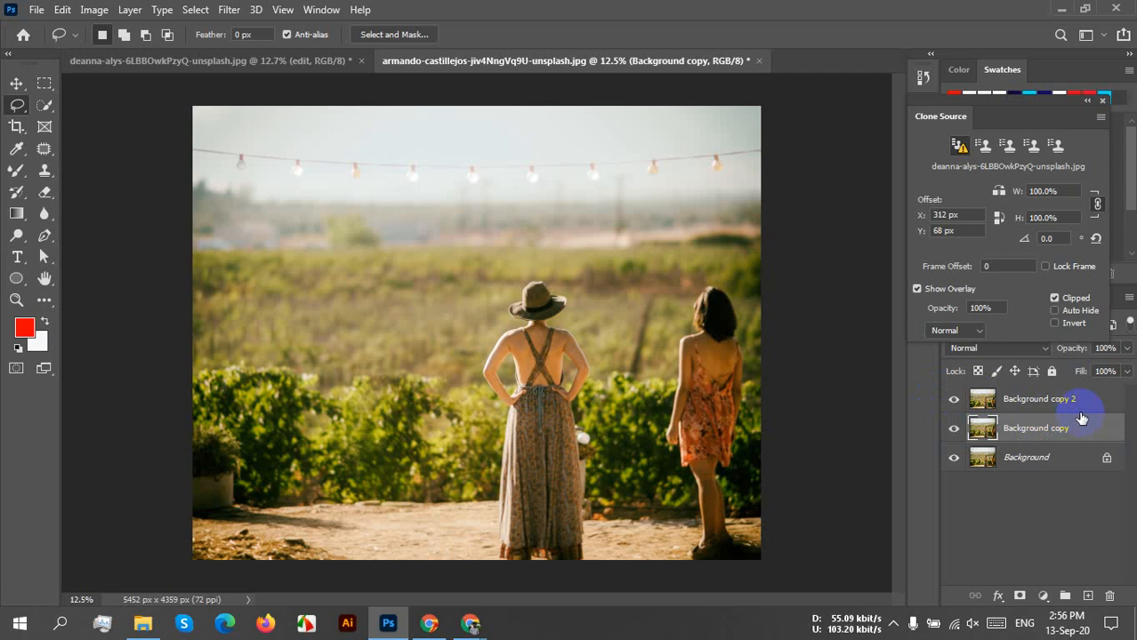
Rename the topmost layer copy as "girl left"
click(1033, 402)
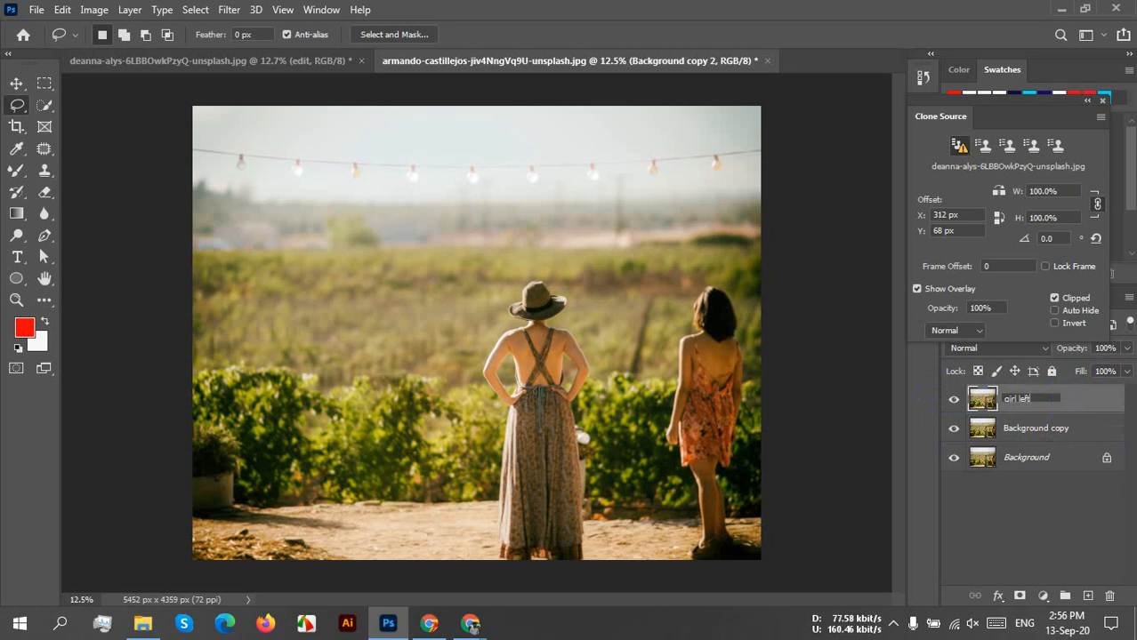
click(1093, 407)
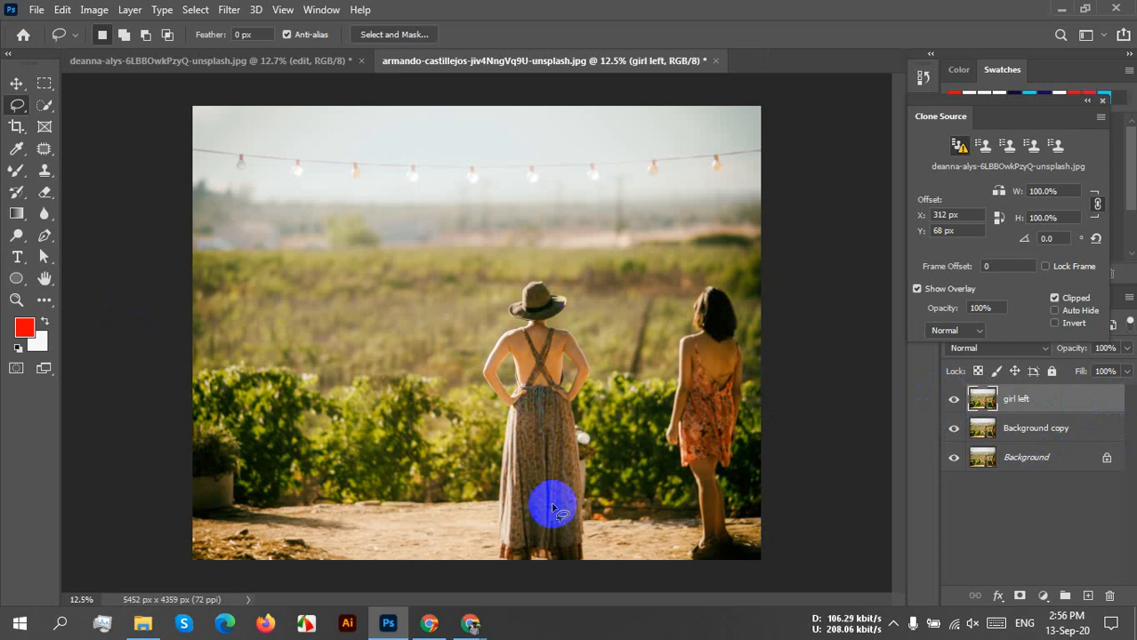
scroll(542, 484, up, 1)
scroll(647, 426, up, 1)
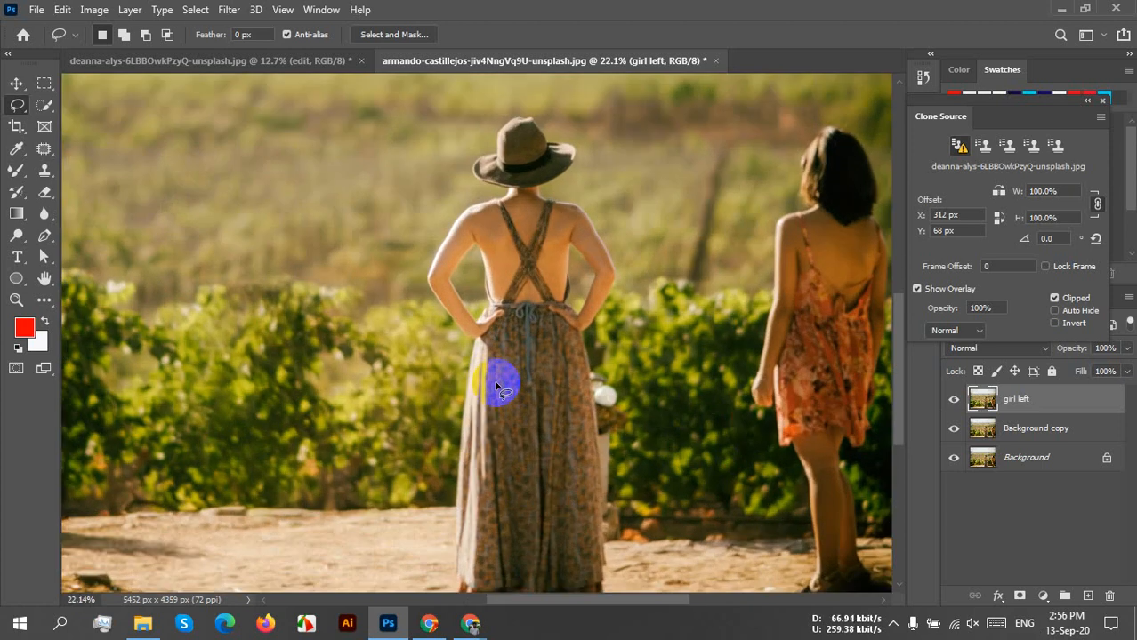
Try to outline the woman in the hat with a loose freehand Lasso selection
scroll(681, 388, right, 1)
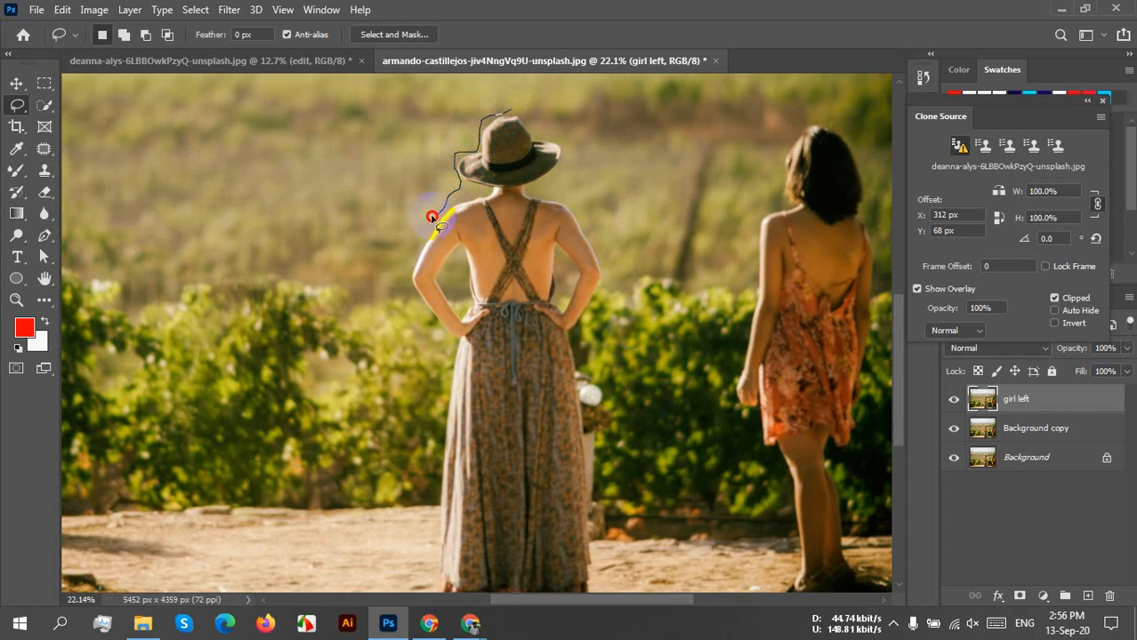
mouse_move(414, 234)
mouse_down()
mouse_move(398, 254)
mouse_move(403, 281)
mouse_up()
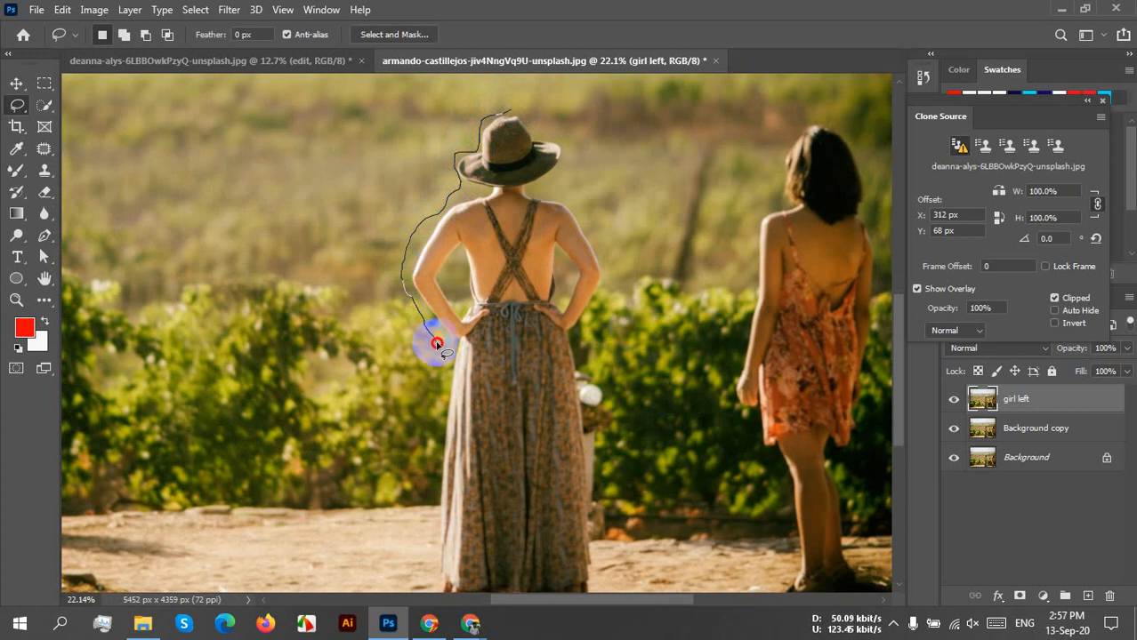
drag(443, 360, 425, 525)
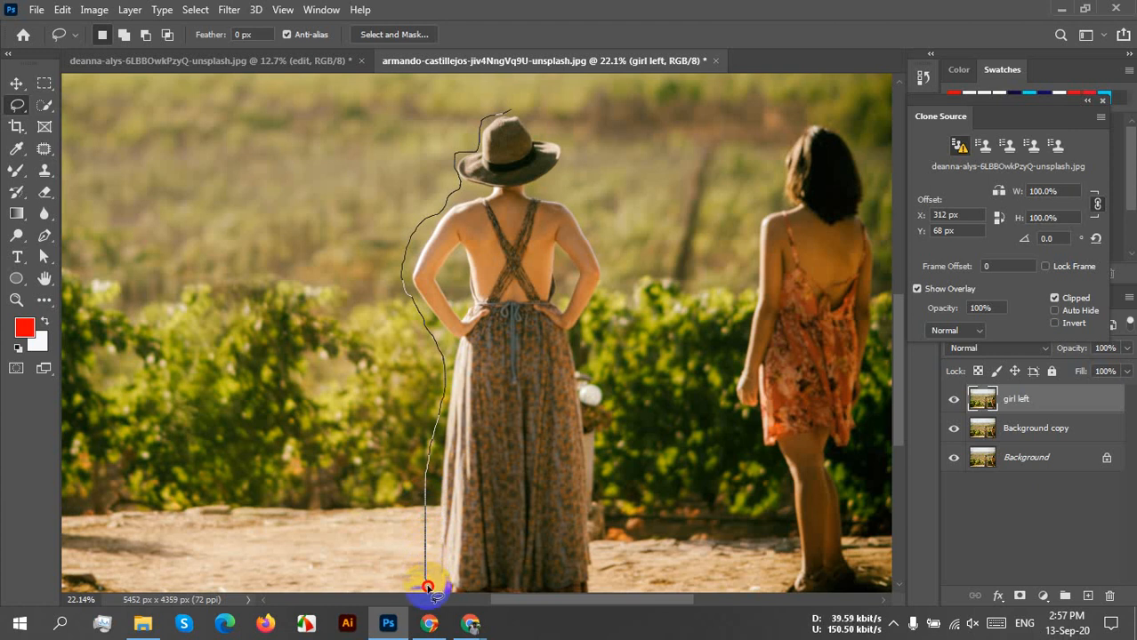
drag(445, 610, 610, 621)
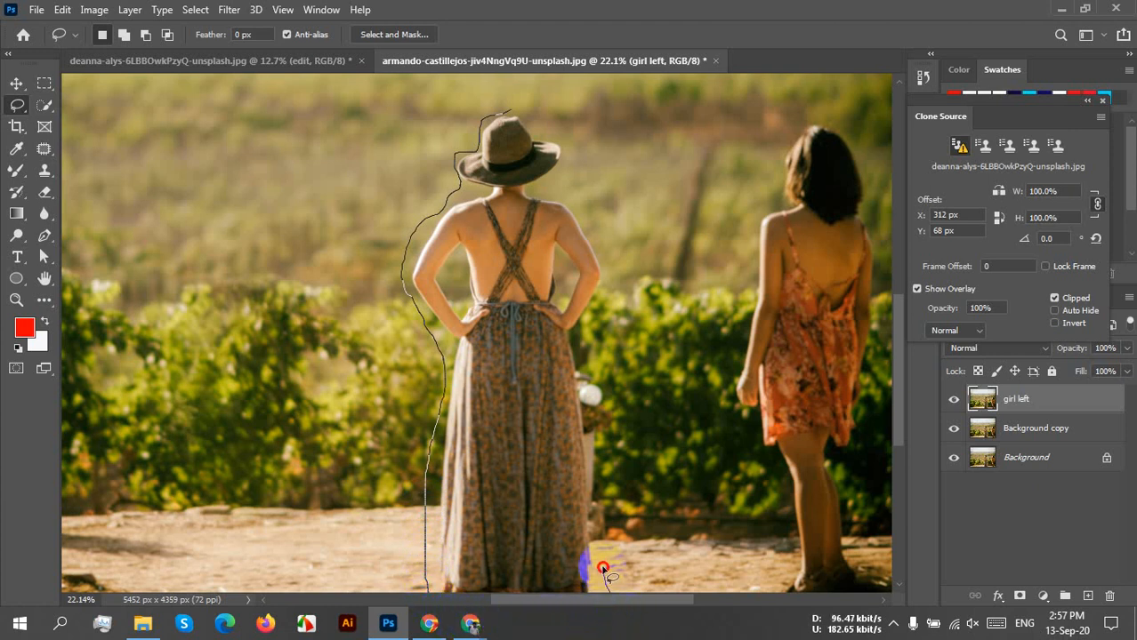
drag(603, 569, 597, 531)
mouse_move(592, 460)
mouse_down()
mouse_move(580, 347)
mouse_move(605, 296)
mouse_up()
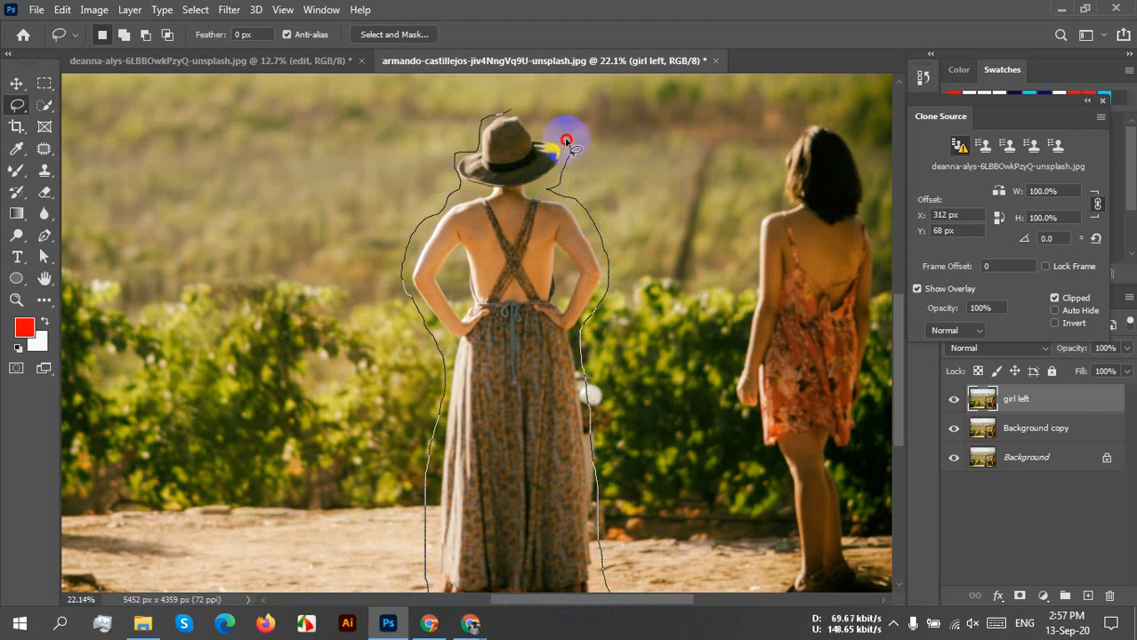
drag(553, 131, 511, 113)
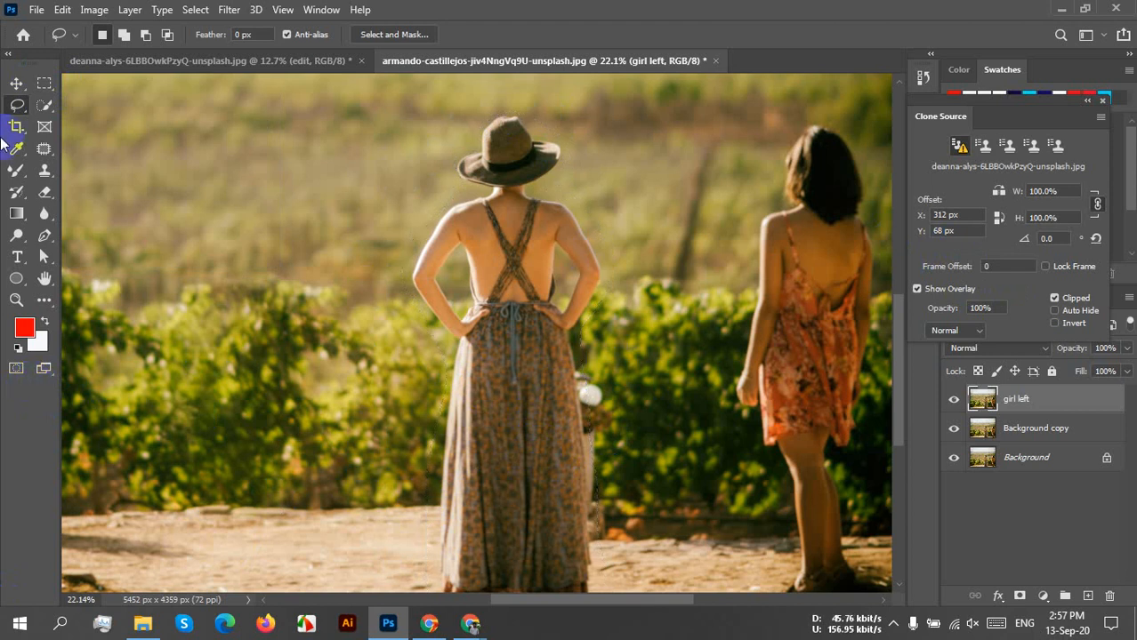
Select both women with Select Subject, and subtract the woman in the orange dress using a 300 px Quick Selection brush
click(43, 108)
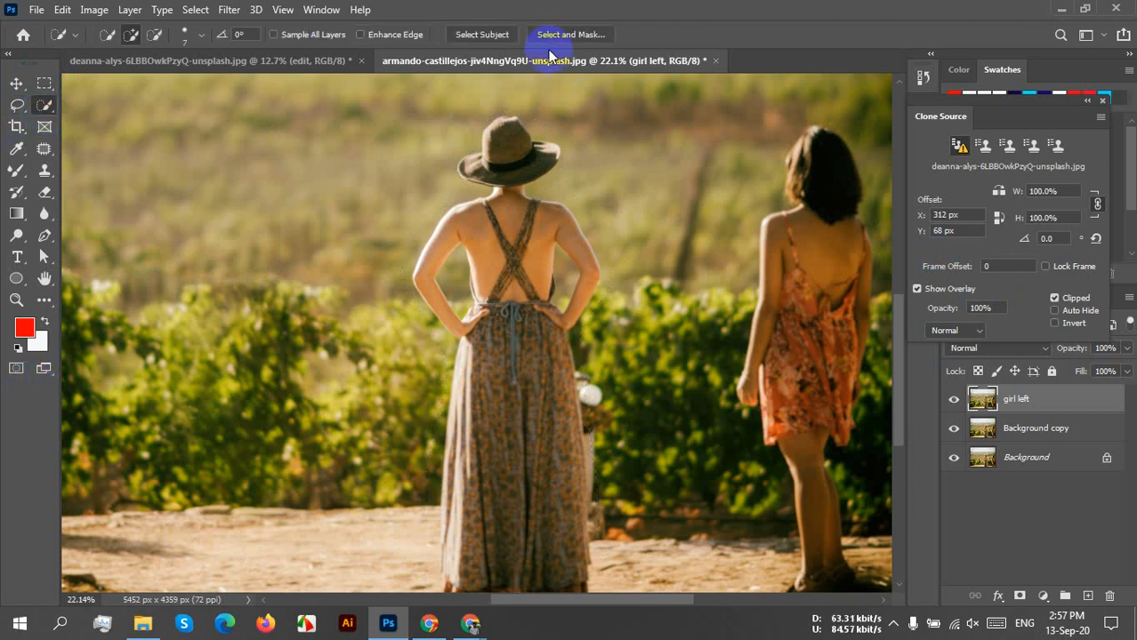
click(482, 40)
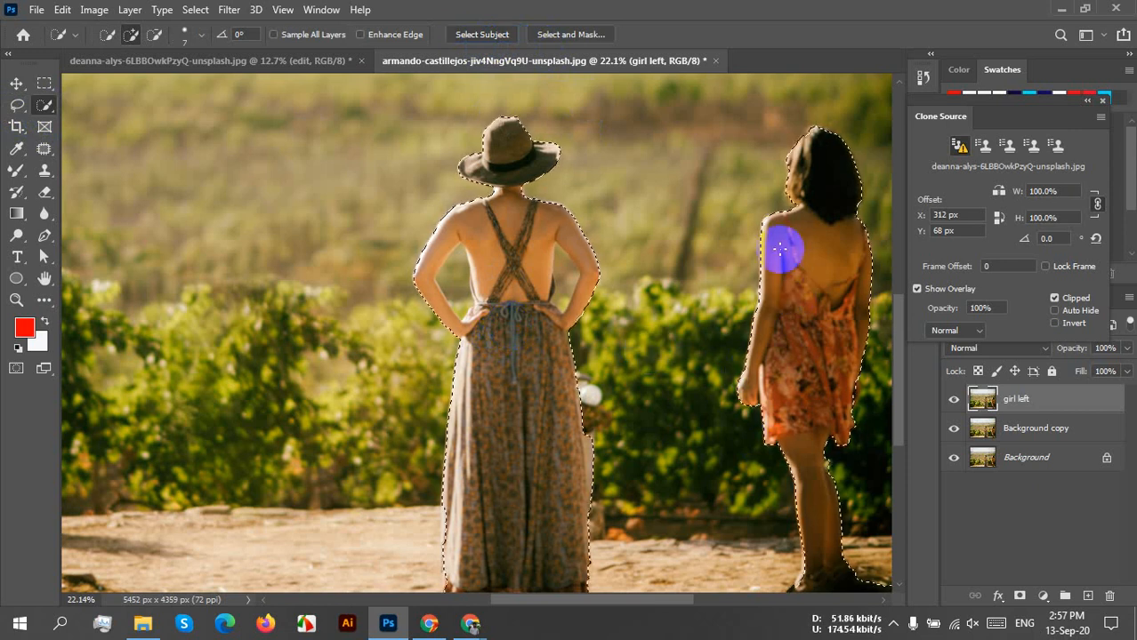
mouse_move(801, 156)
mouse_down()
mouse_move(829, 144)
mouse_move(773, 254)
mouse_up()
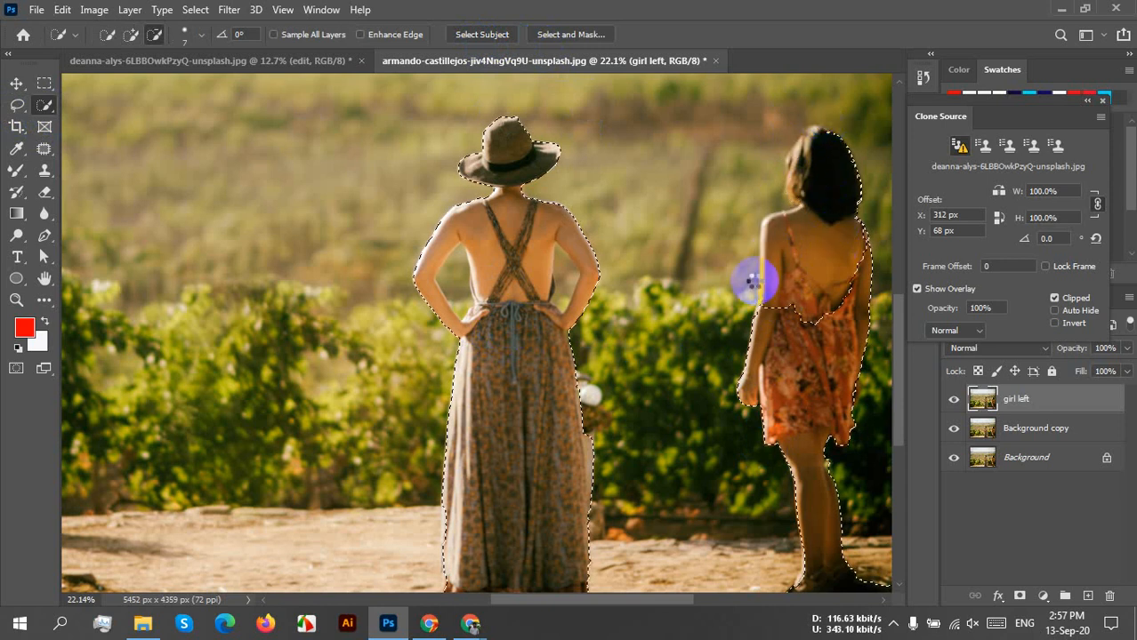
key(bracketright)
key(bracketright)
key(bracketright)
key(bracketright)
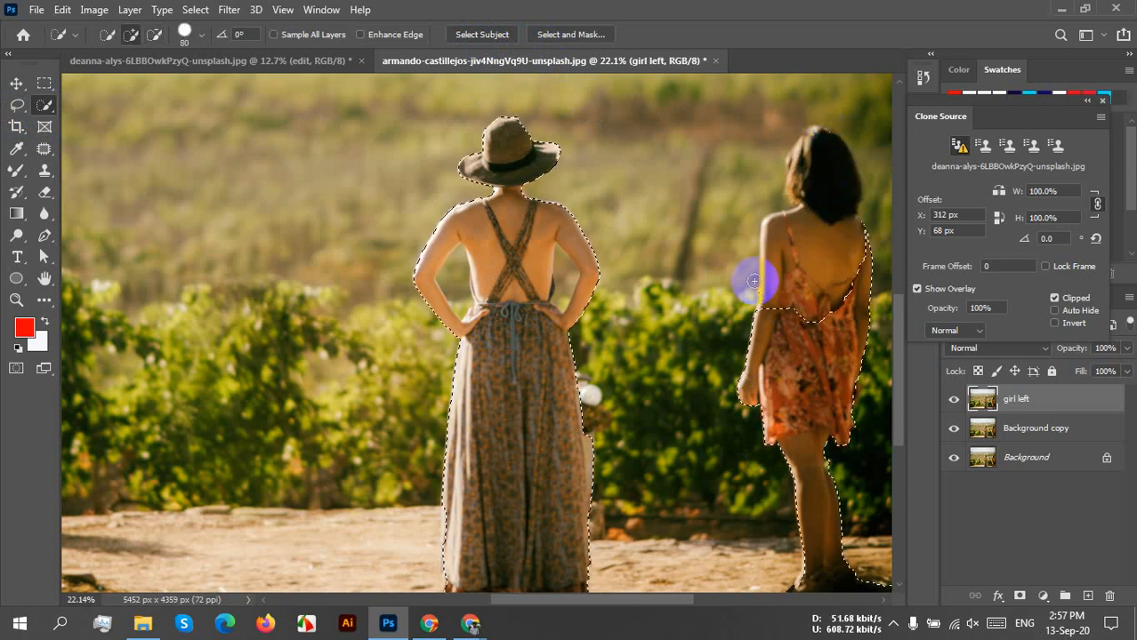
key(bracketright)
key(bracketright)
key(bracketright)
key(bracketright)
key(bracketright)
key(bracketright)
key(bracketright)
key(bracketright)
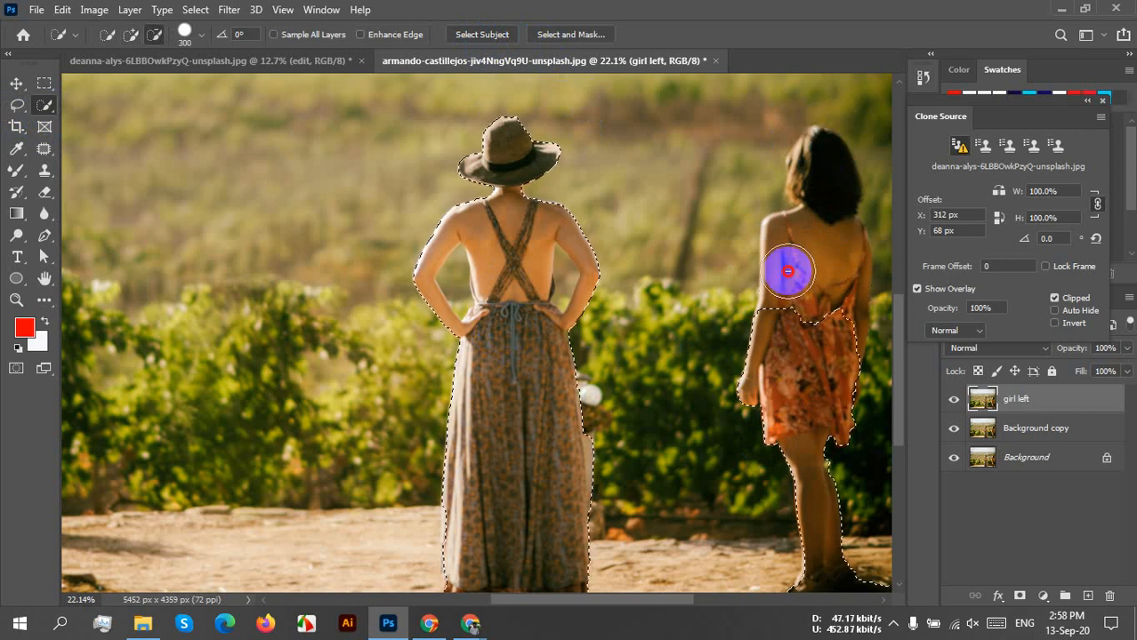
mouse_move(787, 271)
mouse_down()
mouse_move(758, 340)
mouse_move(773, 579)
mouse_move(848, 362)
mouse_move(841, 577)
mouse_move(858, 368)
mouse_move(841, 151)
mouse_up()
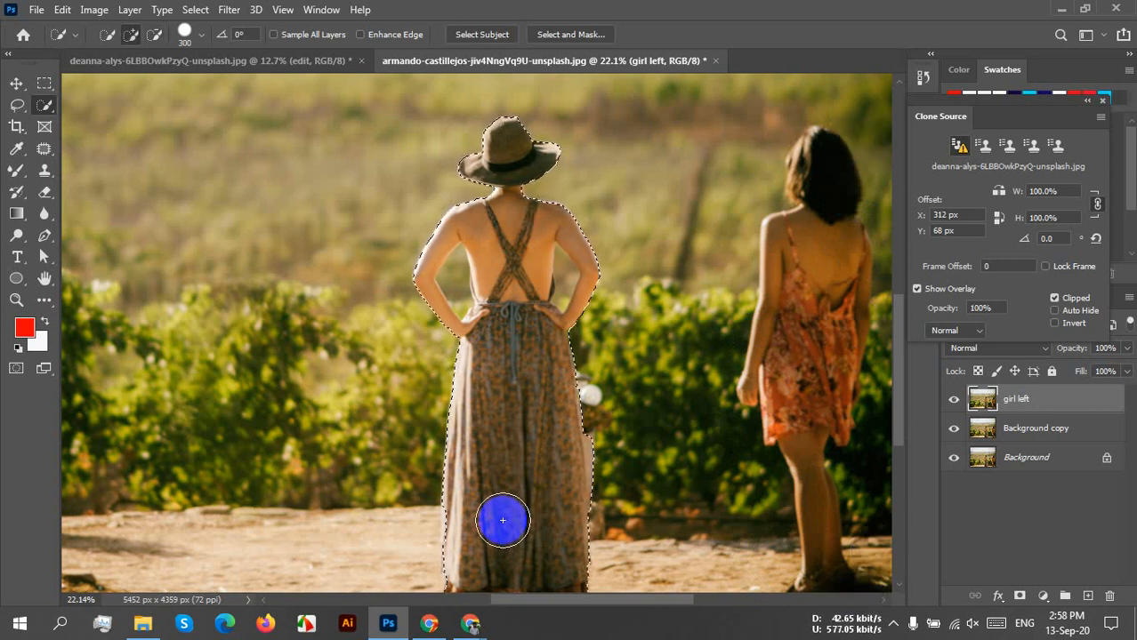
Refine the selection along the lower left edge of the long dress, adding the missed fabric and subtracting the ground beside it
scroll(502, 520, up, 4)
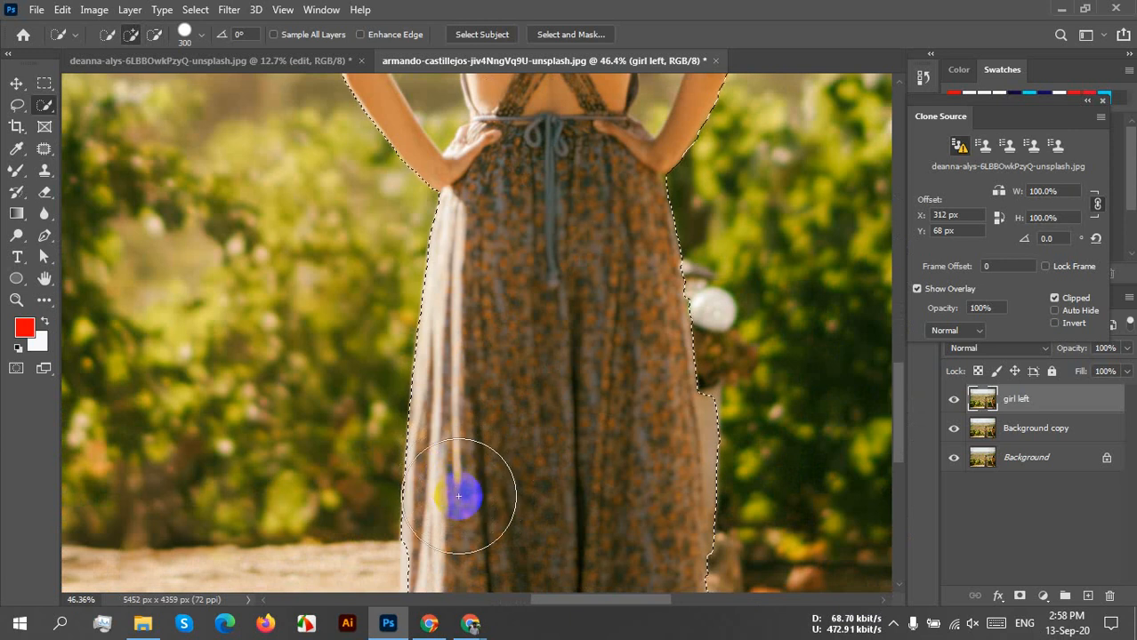
scroll(458, 495, down, 5)
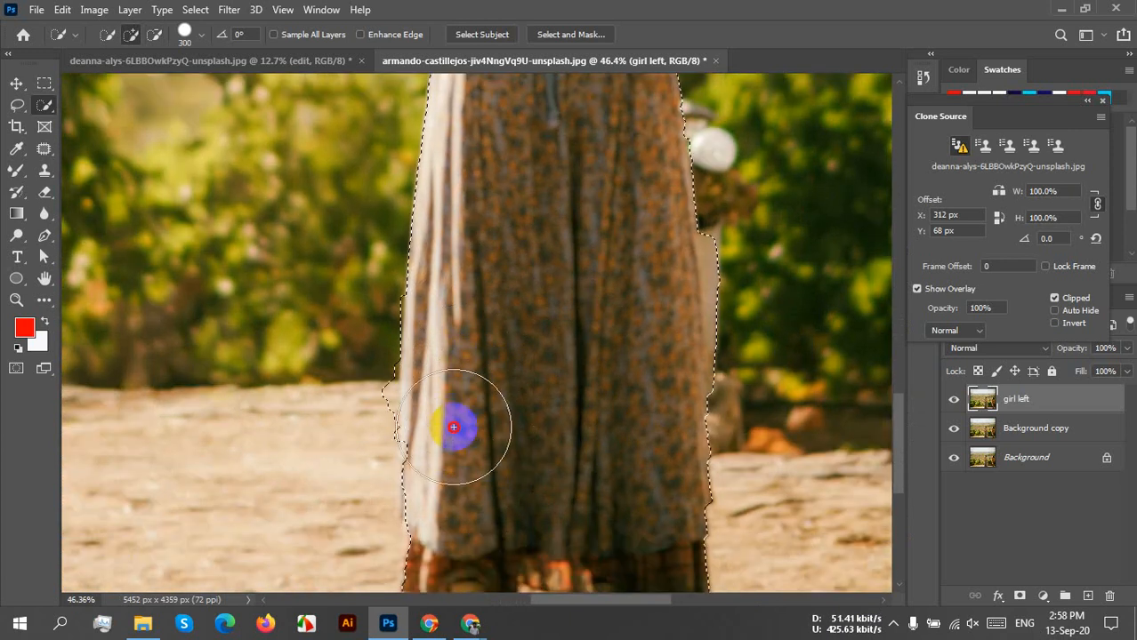
drag(453, 426, 464, 534)
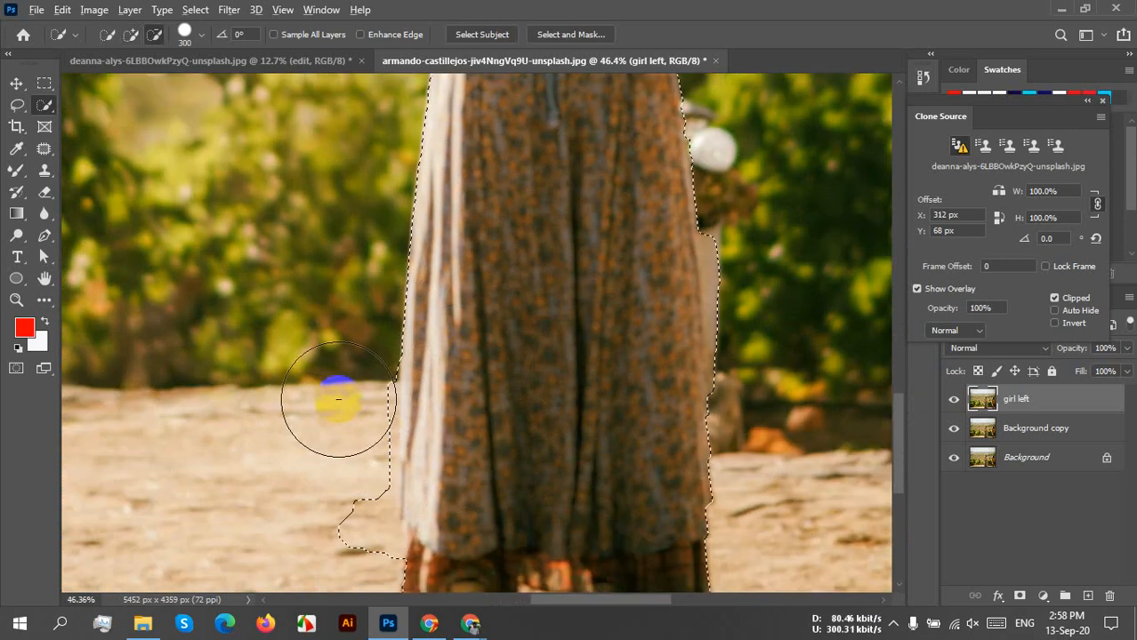
drag(338, 400, 333, 529)
scroll(579, 333, down, 3)
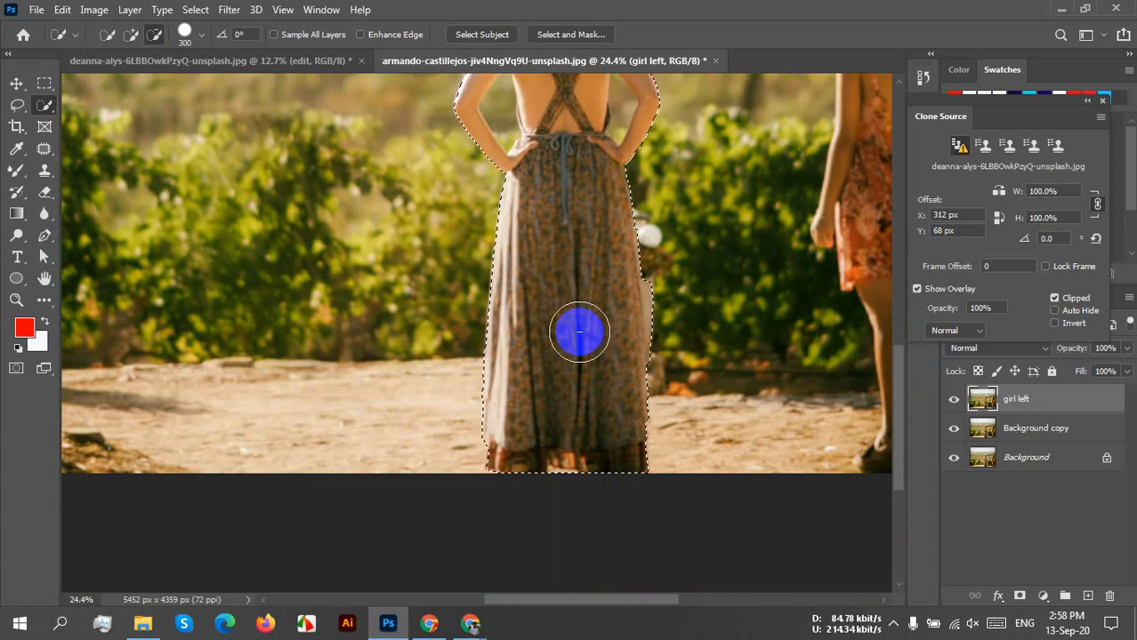
scroll(604, 244, down, 1)
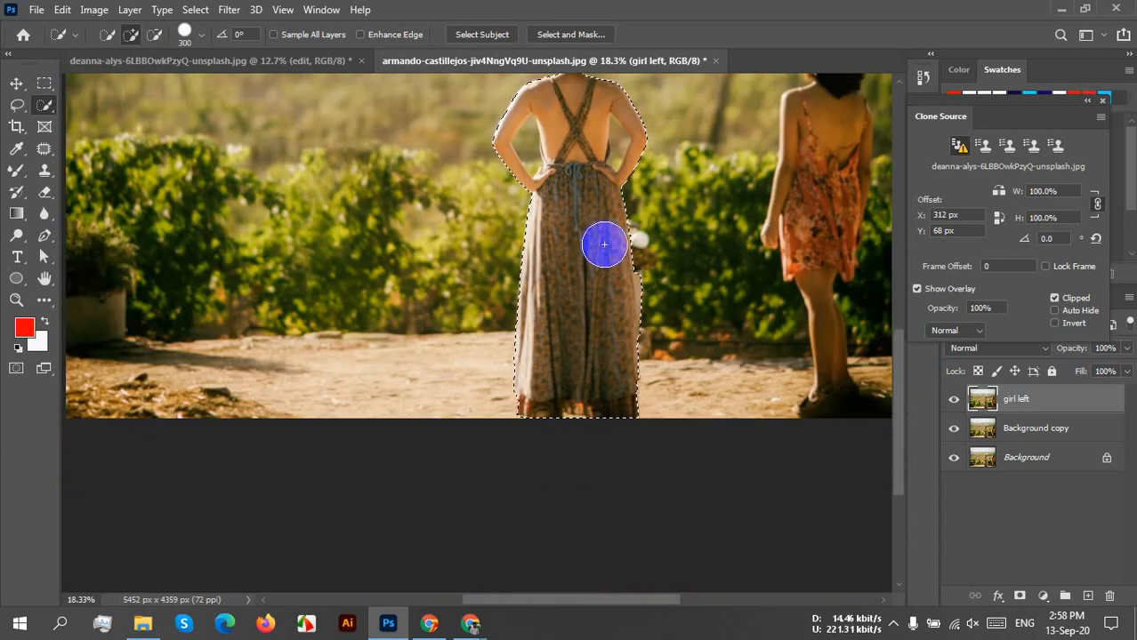
drag(623, 188, 593, 346)
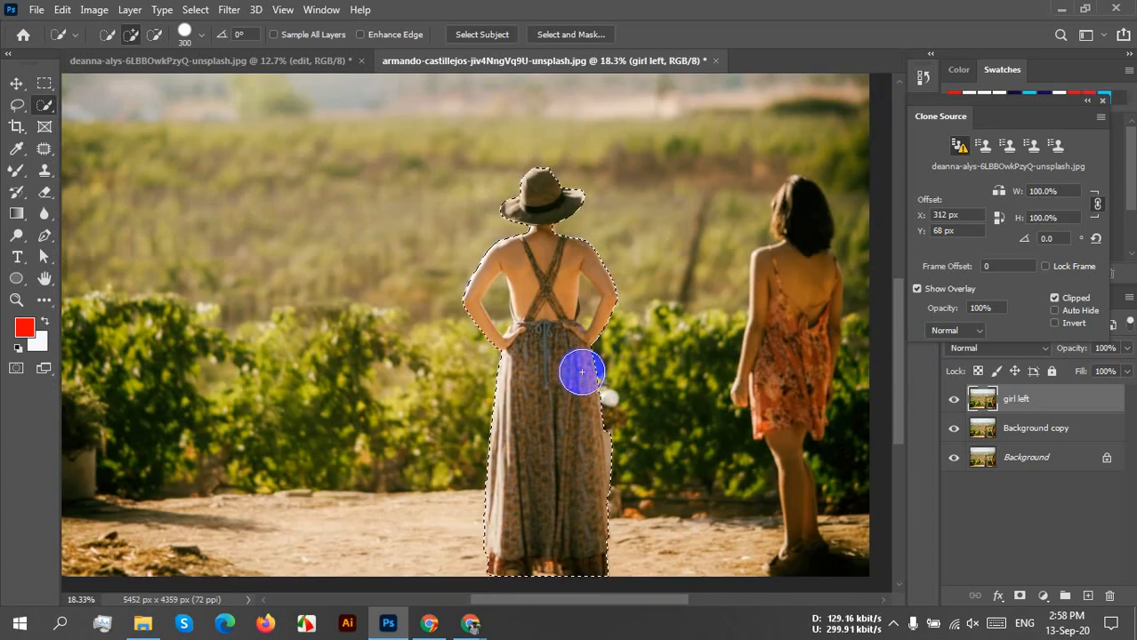
Expand the selection around the woman in the hat by 10 pixels
click(195, 10)
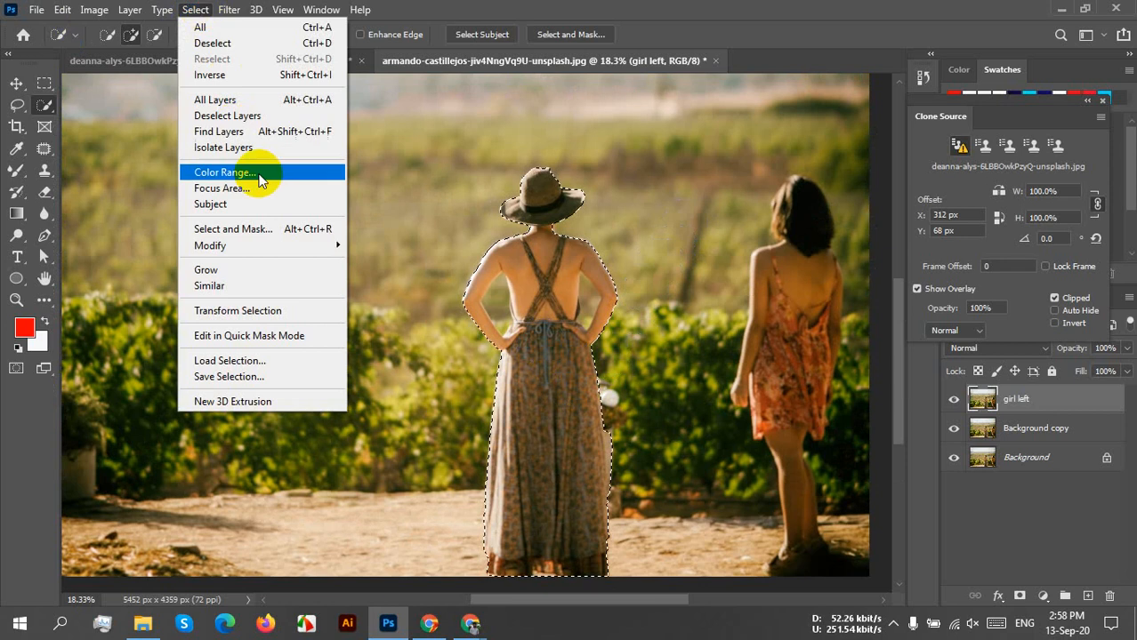
mouse_move(254, 244)
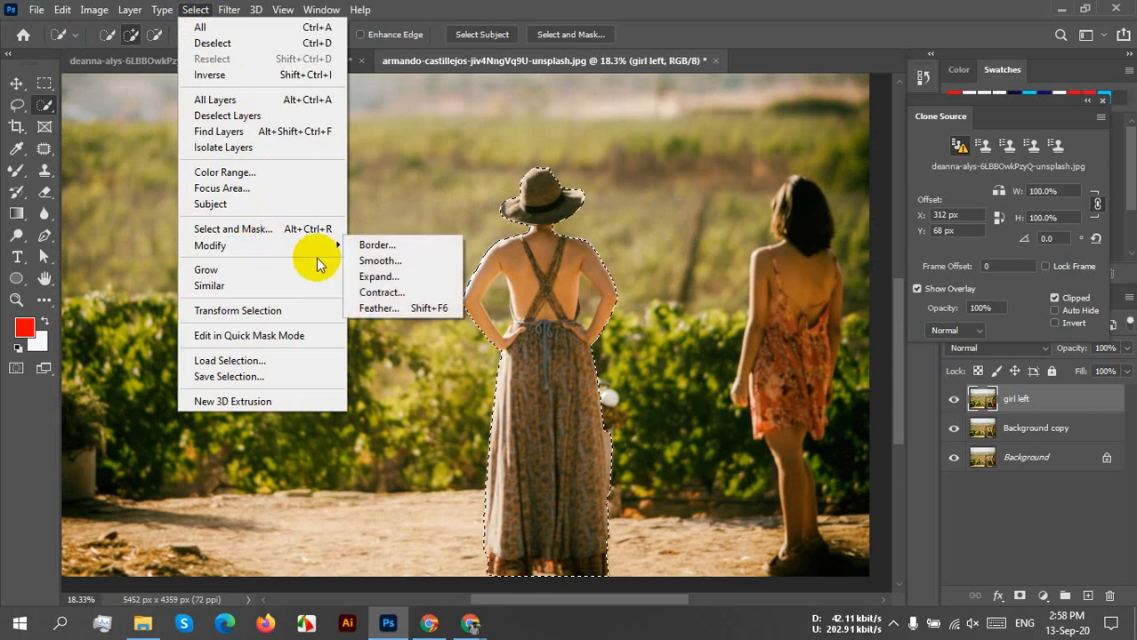
click(382, 281)
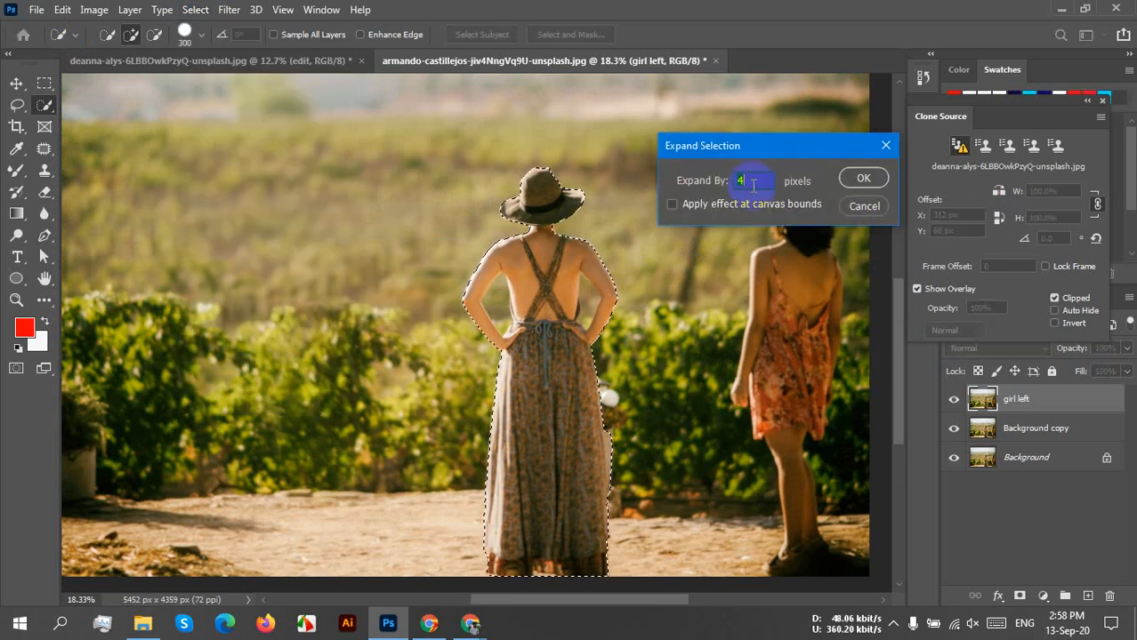
scroll(753, 182, up, 10)
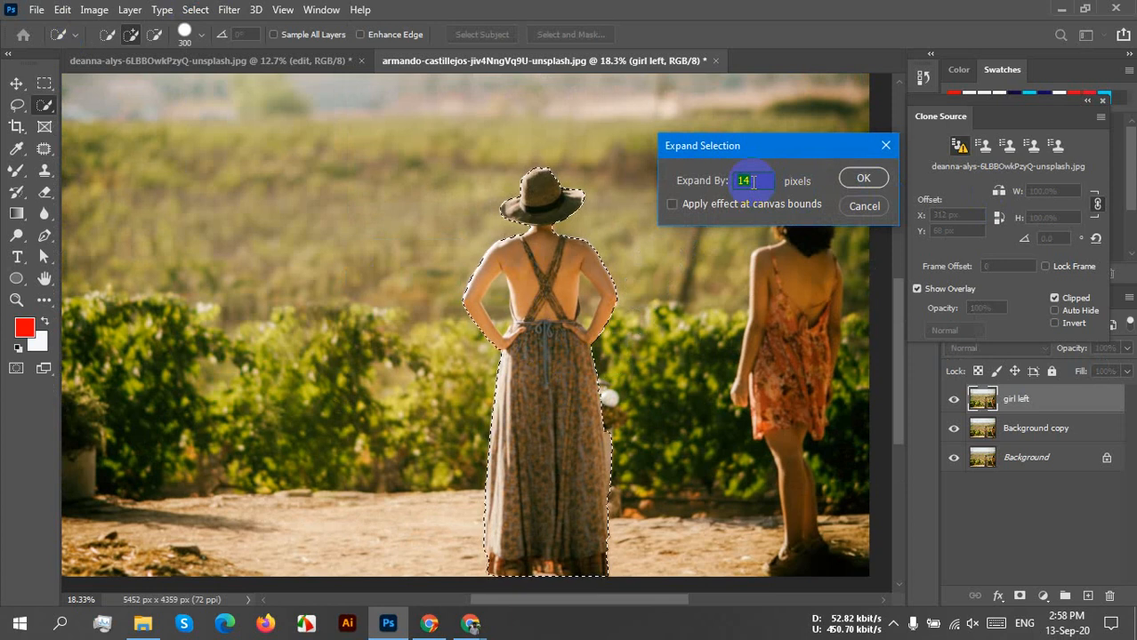
scroll(754, 183, down, 3)
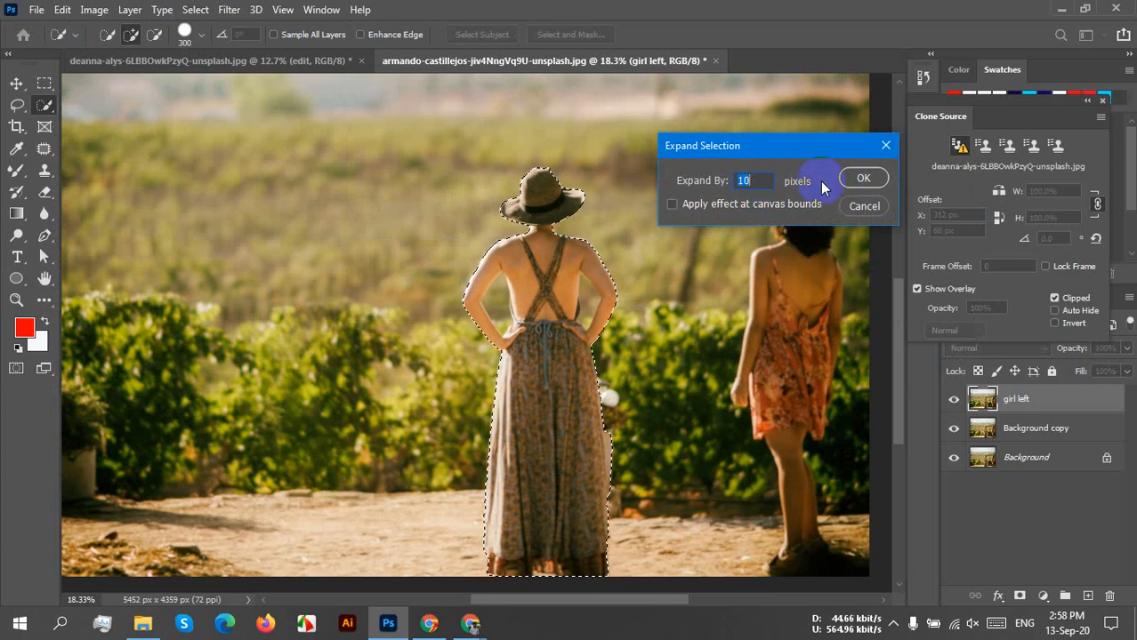
click(862, 179)
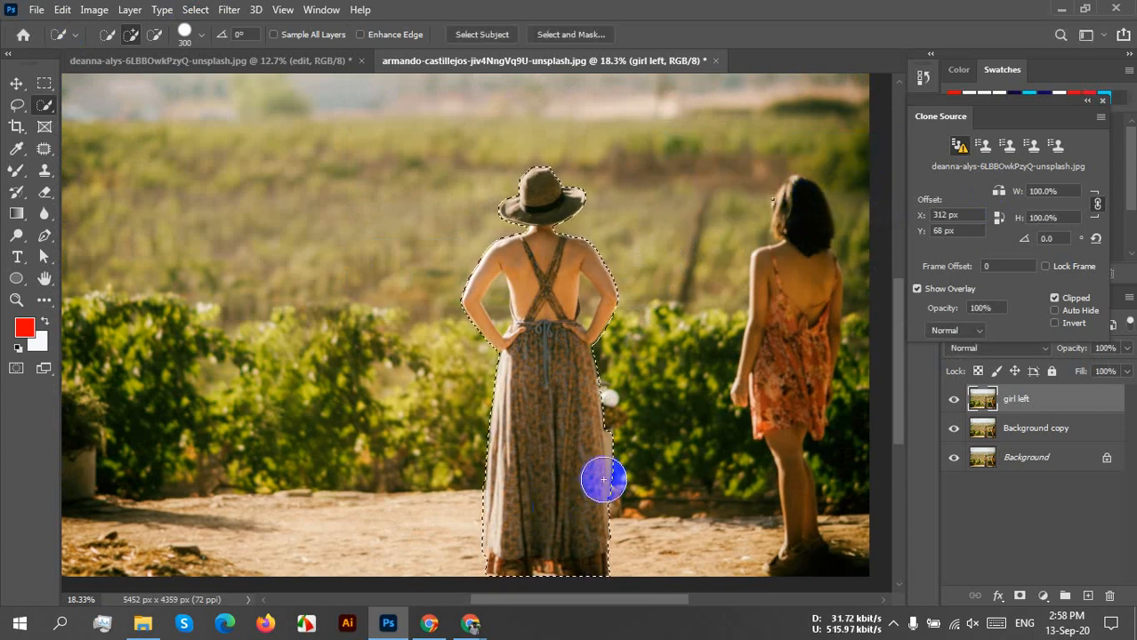
Examine the selection's margin around the woman's hat, shoulders, arms and dress
scroll(635, 342, up, 5)
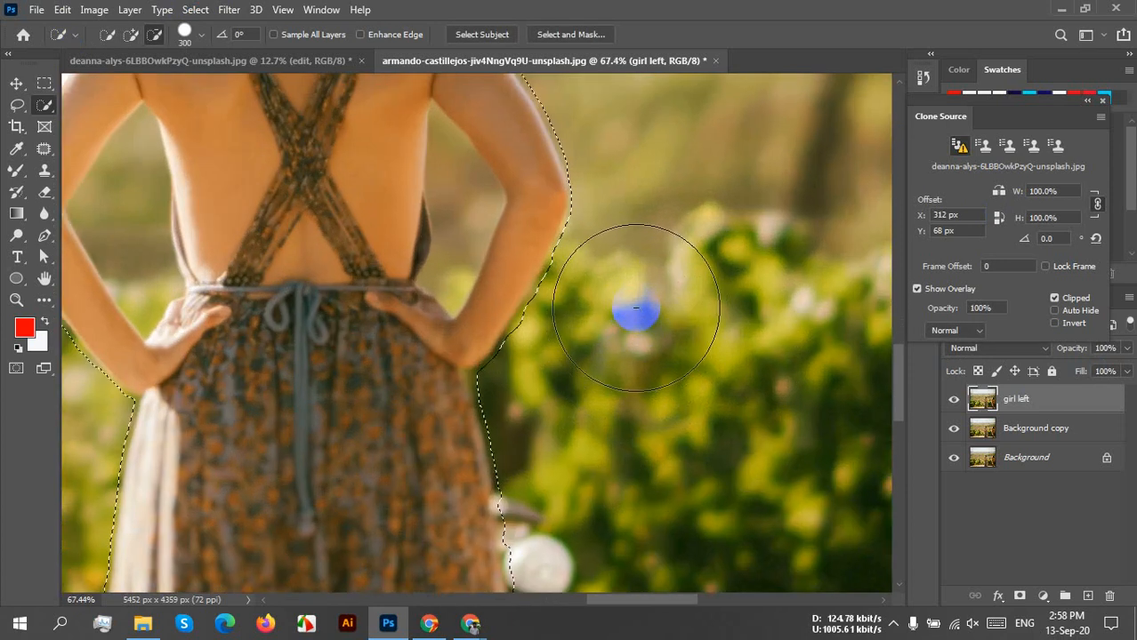
mouse_move(642, 133)
mouse_down()
mouse_move(703, 315)
mouse_move(646, 170)
mouse_up()
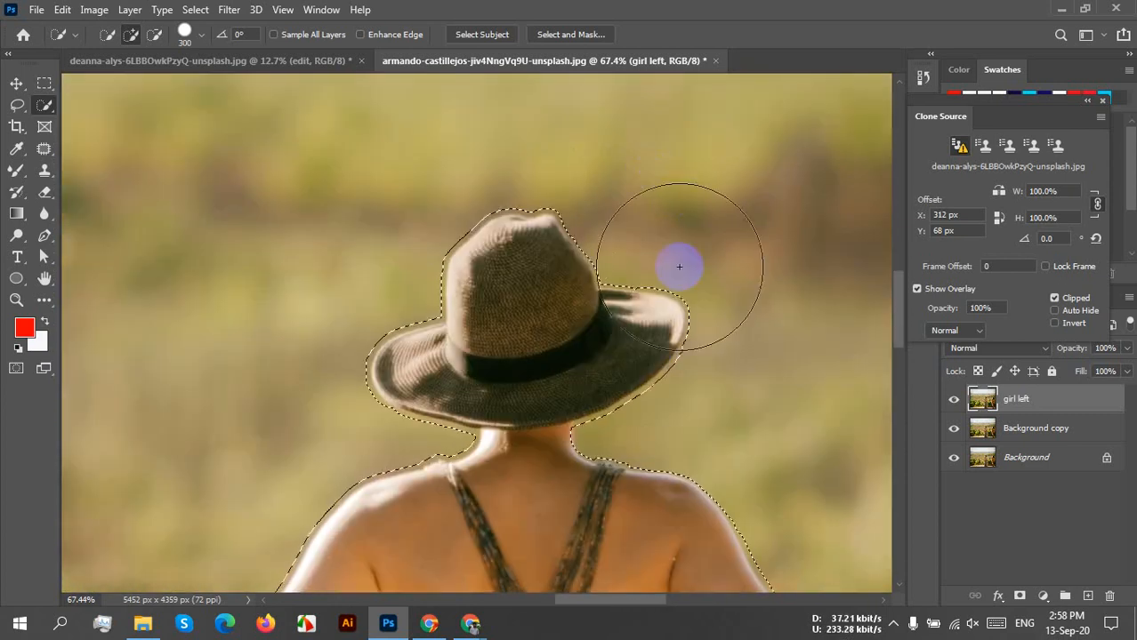
scroll(603, 349, down, 2)
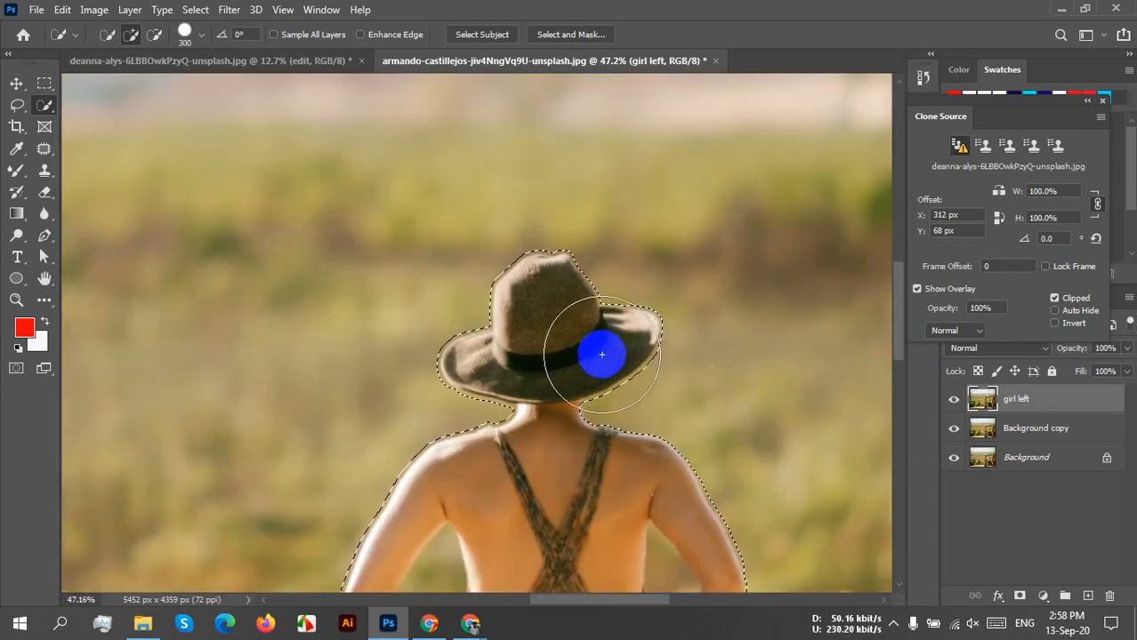
drag(580, 393, 603, 254)
scroll(614, 320, down, 5)
drag(621, 393, 546, 405)
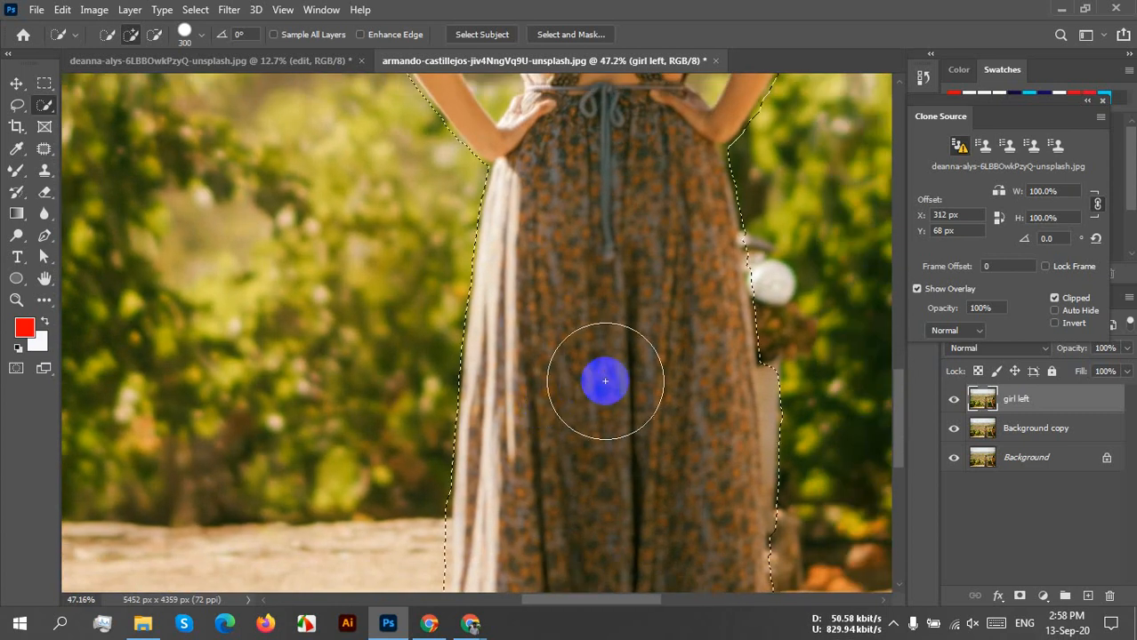
scroll(643, 350, down, 3)
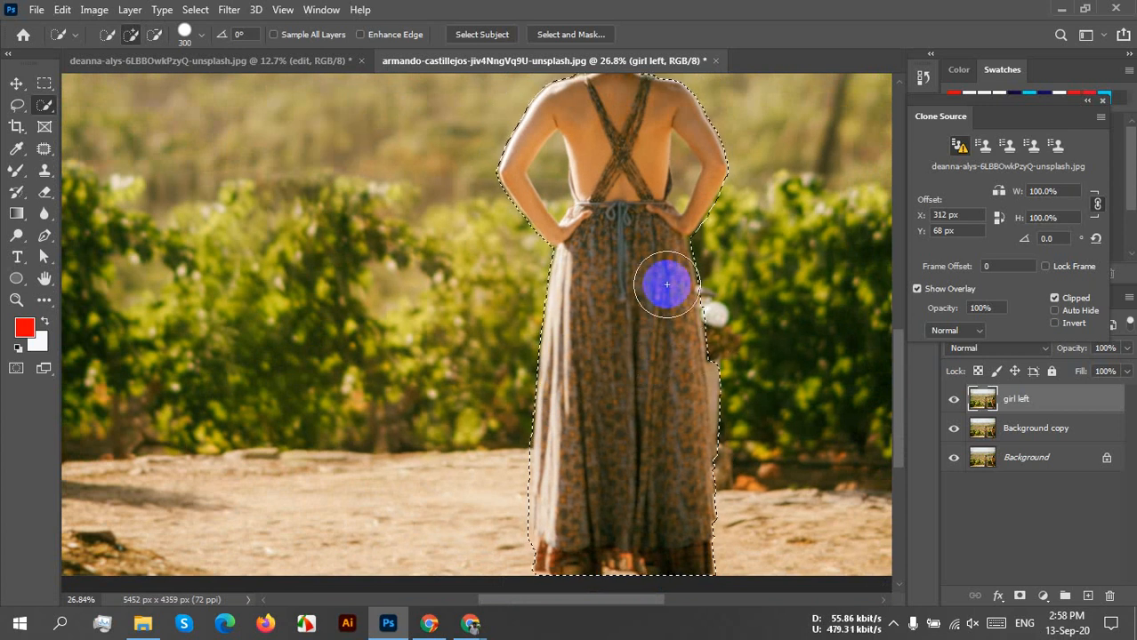
scroll(666, 284, down, 2)
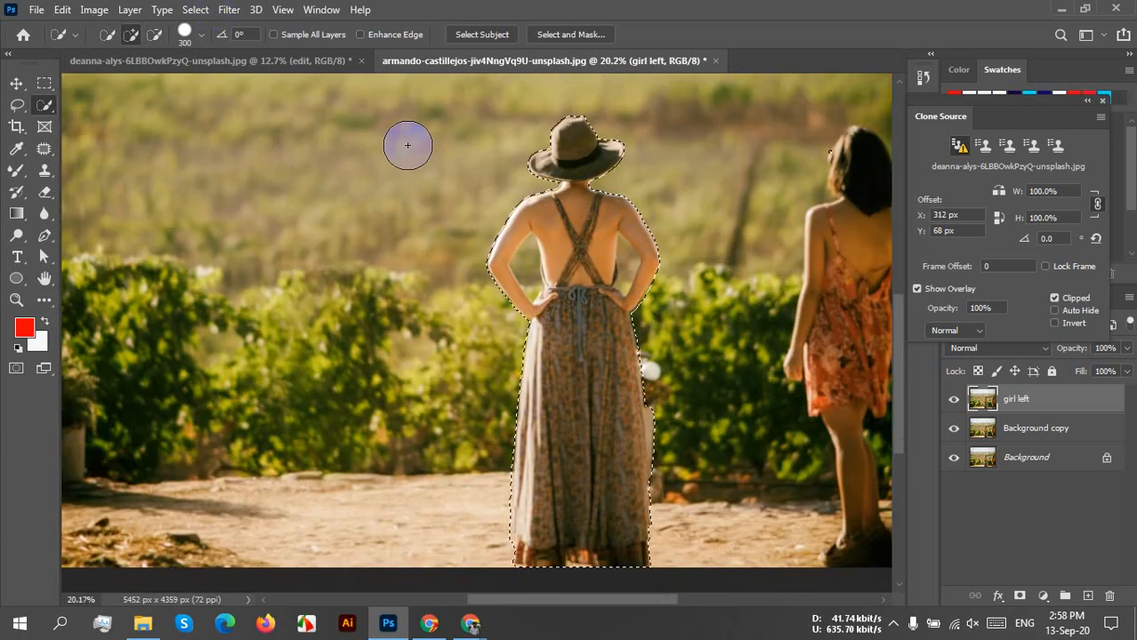
Expand the selection around the woman in the hat by another 30 pixels
click(196, 10)
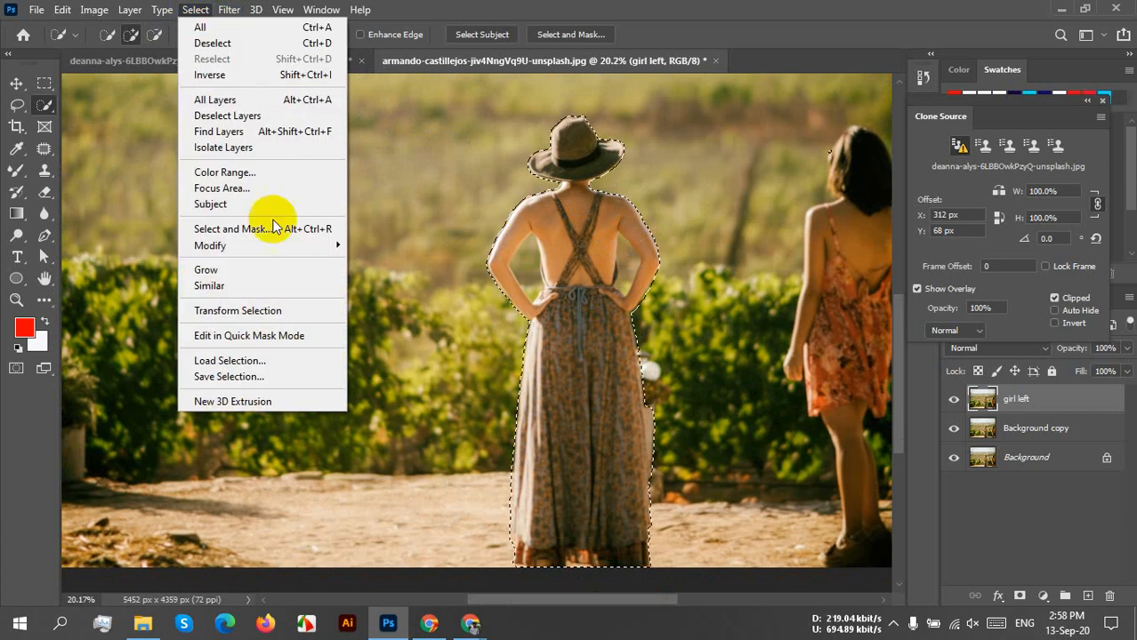
mouse_move(242, 247)
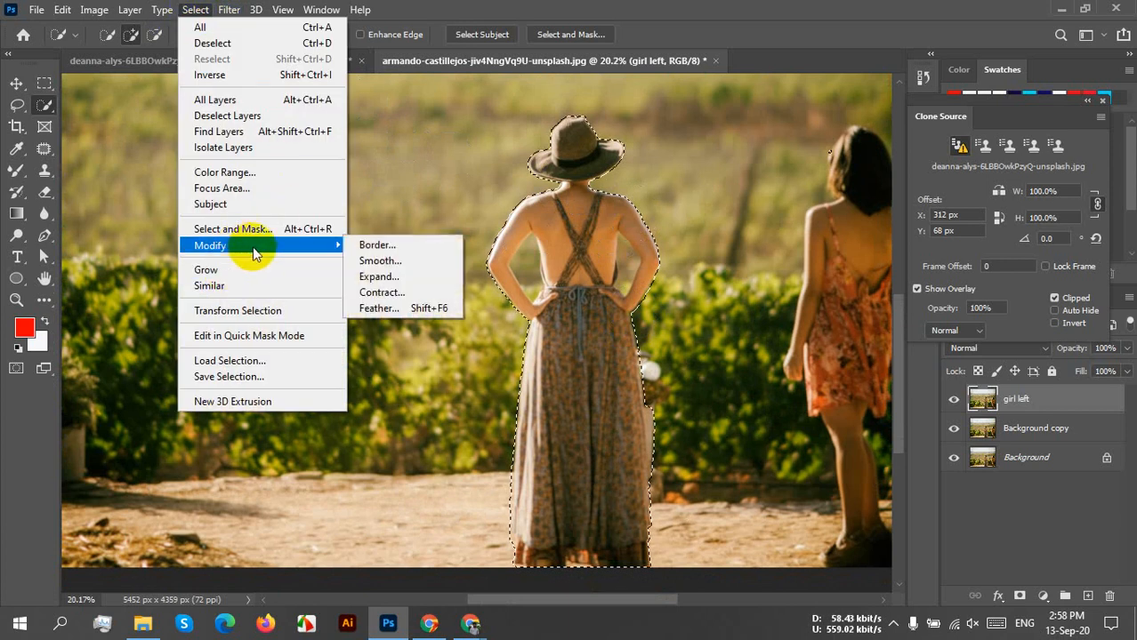
click(380, 277)
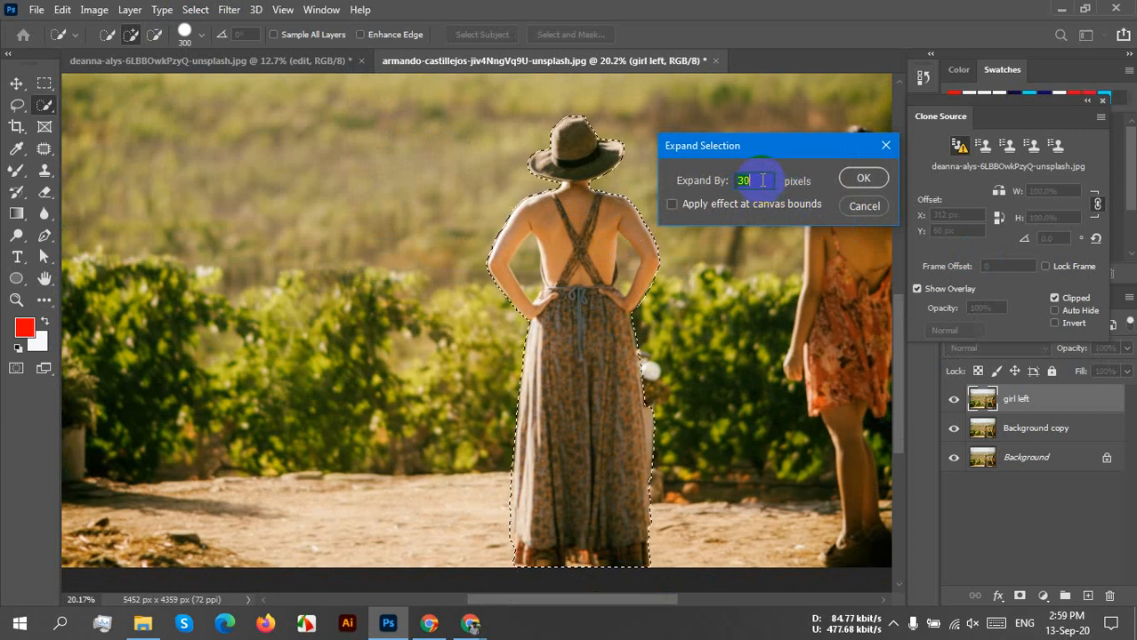
click(862, 178)
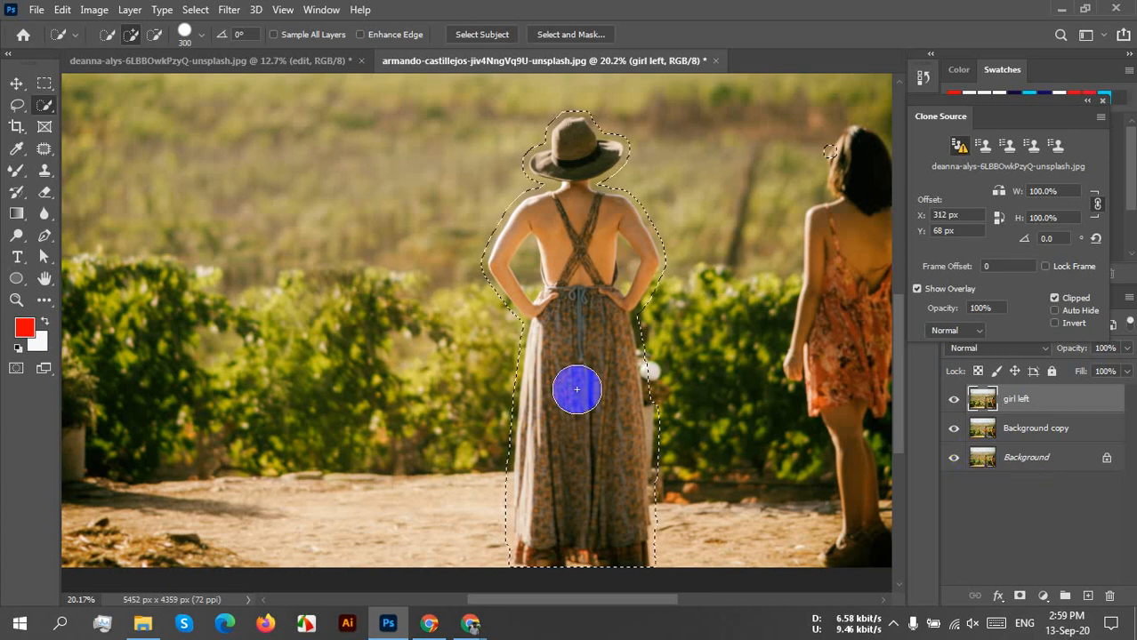
scroll(675, 400, down, 3)
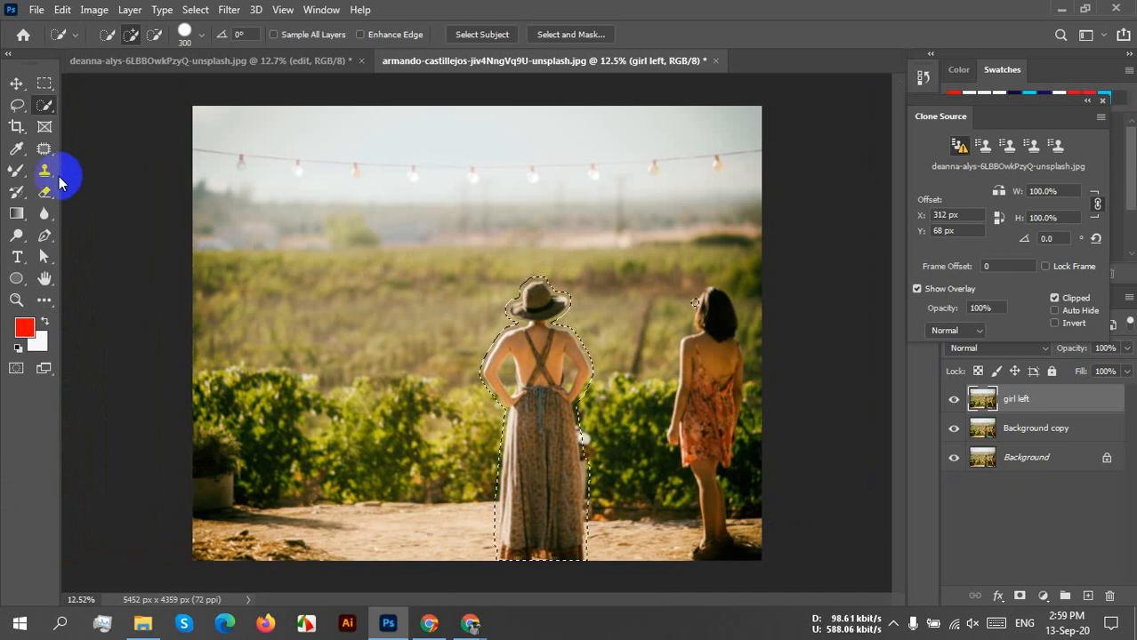
Try to patch out the selected woman in the hat, sampling the hedge and path beside her, and undo the patch
click(44, 149)
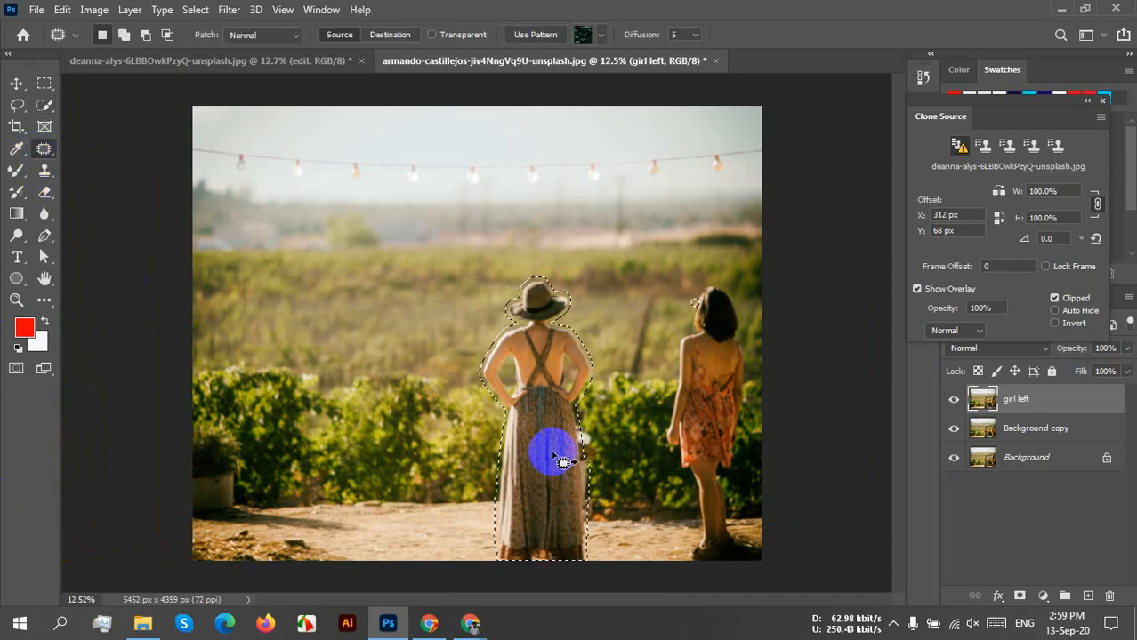
drag(563, 459, 387, 428)
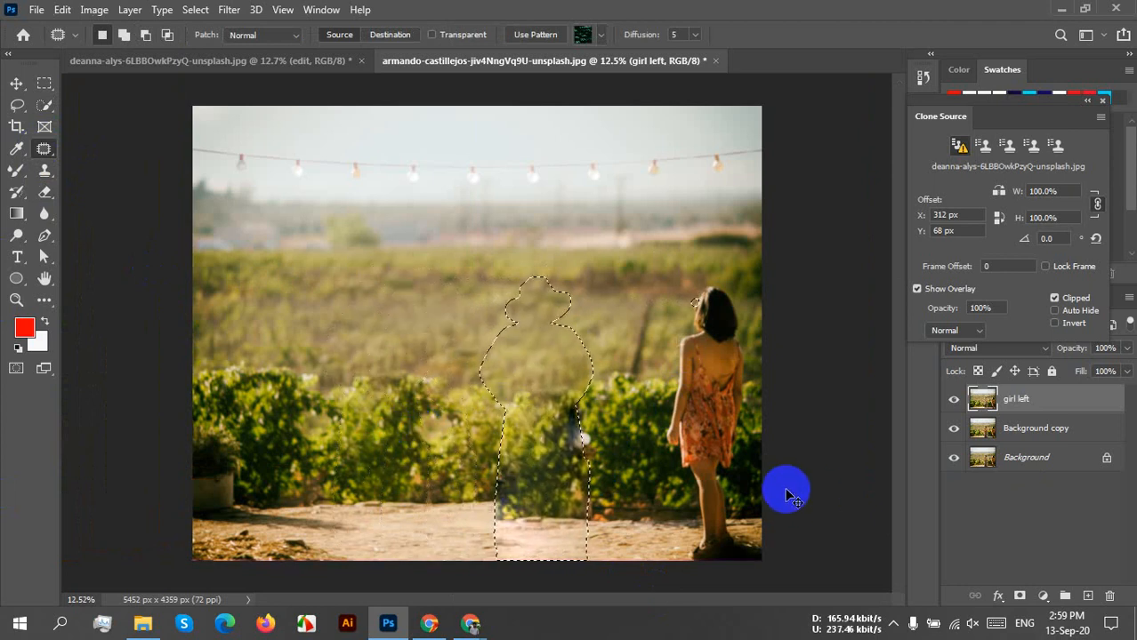
key(ctrl+d)
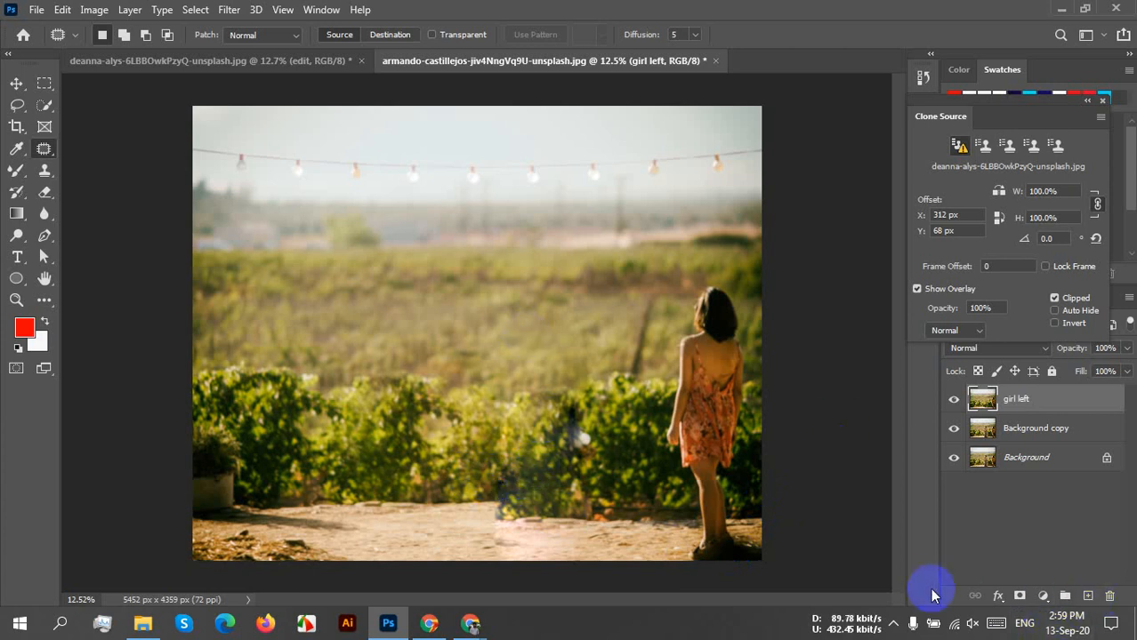
key(ctrl+shift+d)
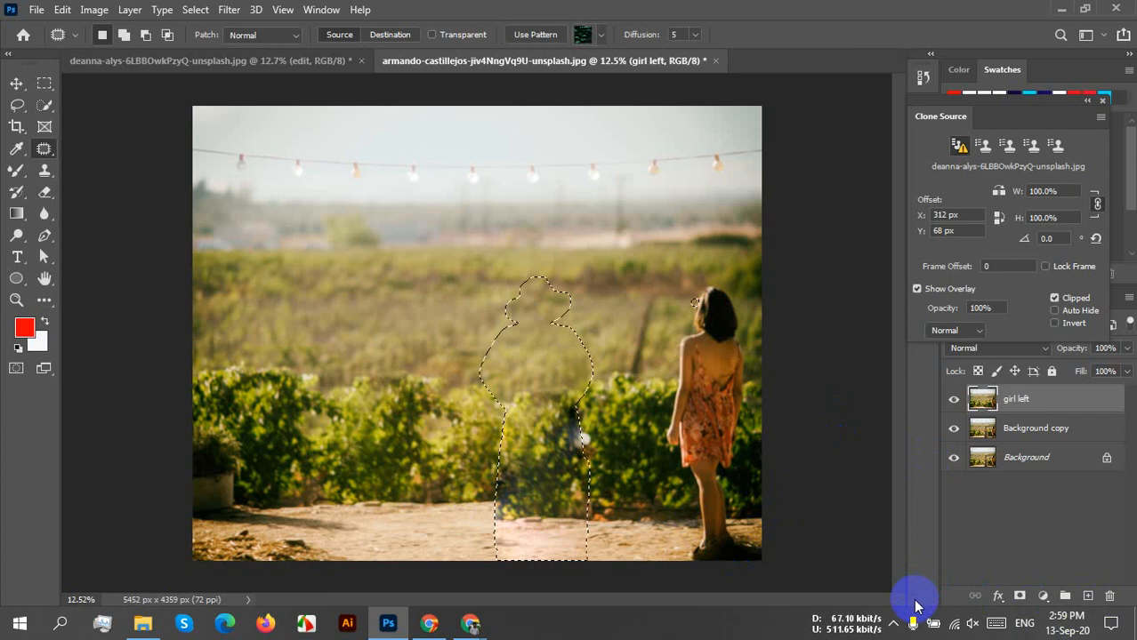
key(ctrl+z)
Try patching the selected woman from a new empty layer, and delete that layer
click(1087, 595)
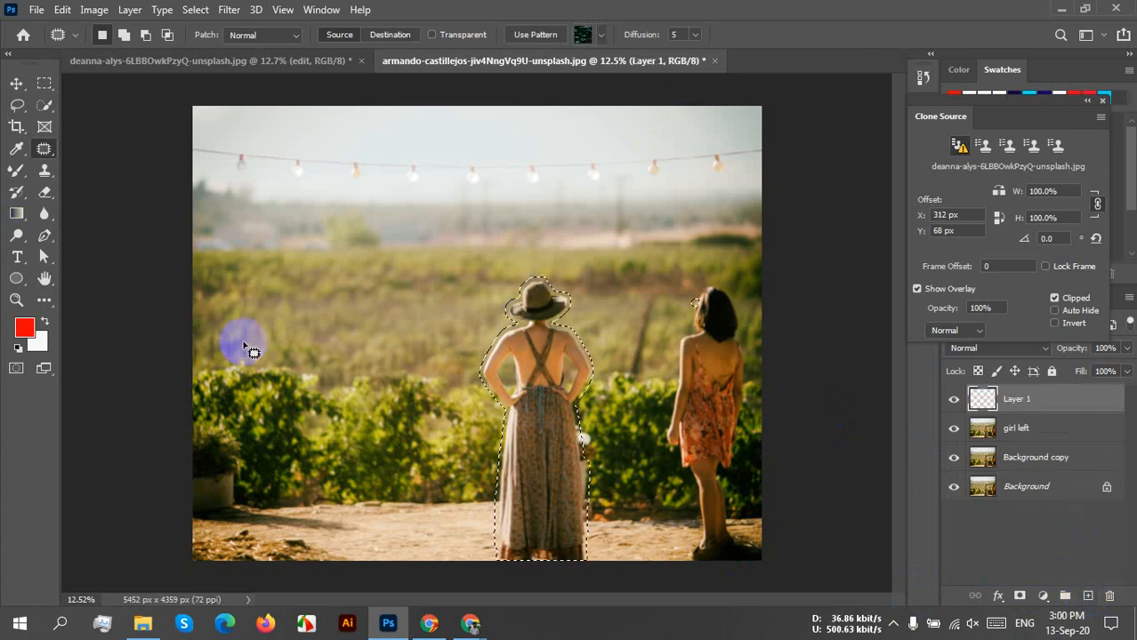
click(539, 390)
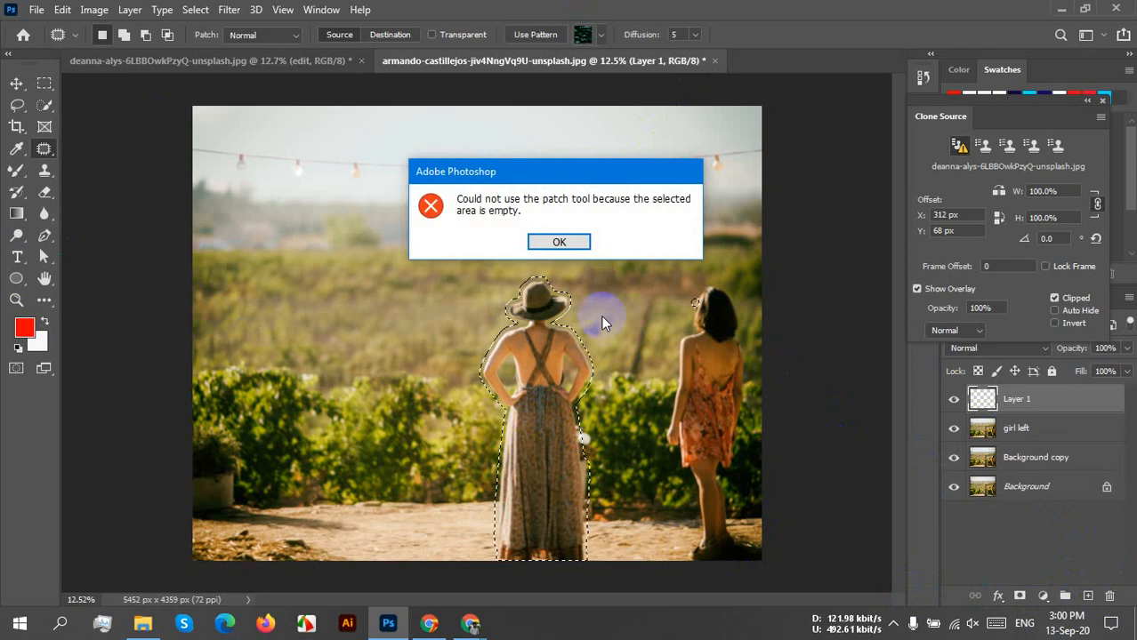
click(557, 243)
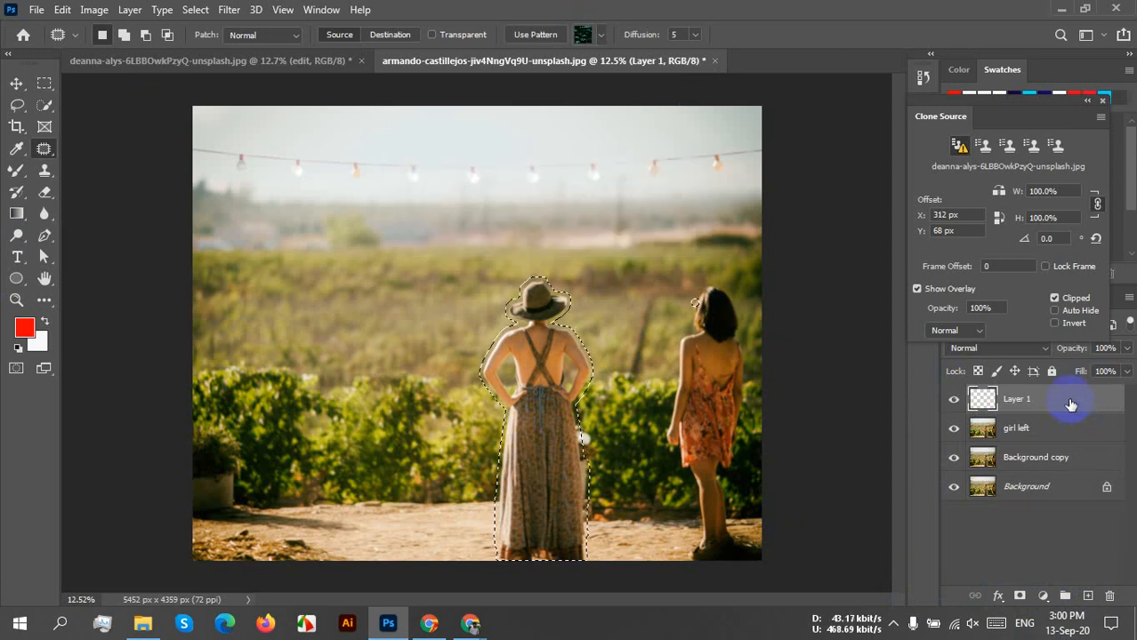
drag(1070, 405, 1109, 595)
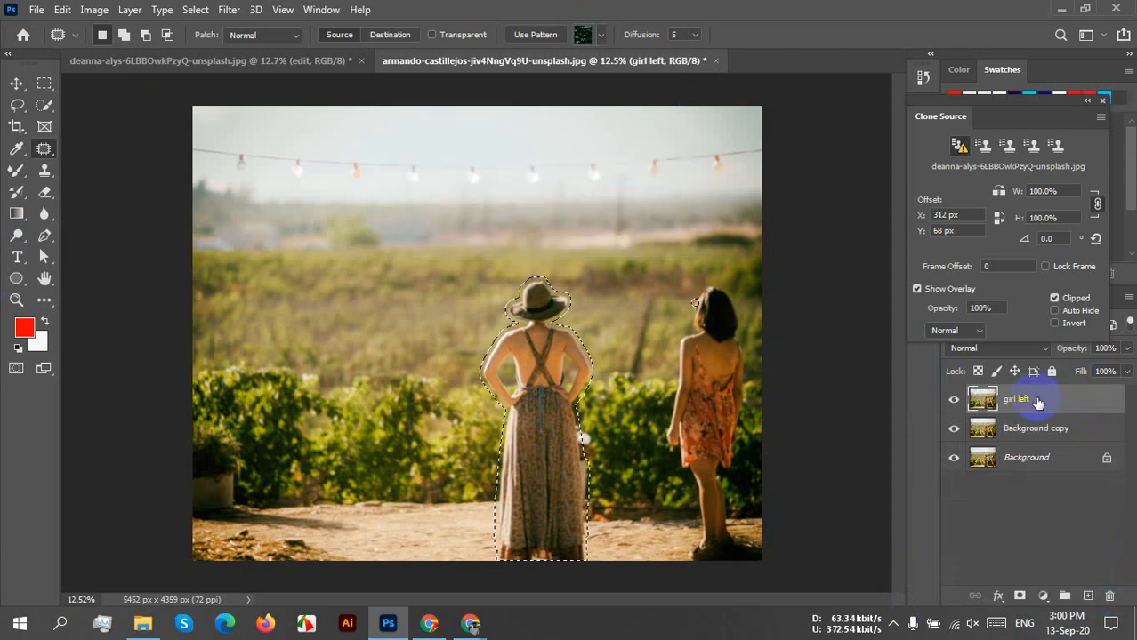
Try patching the woman again on the "girl left" layer with a different hedge area as source, and undo the patch
click(564, 472)
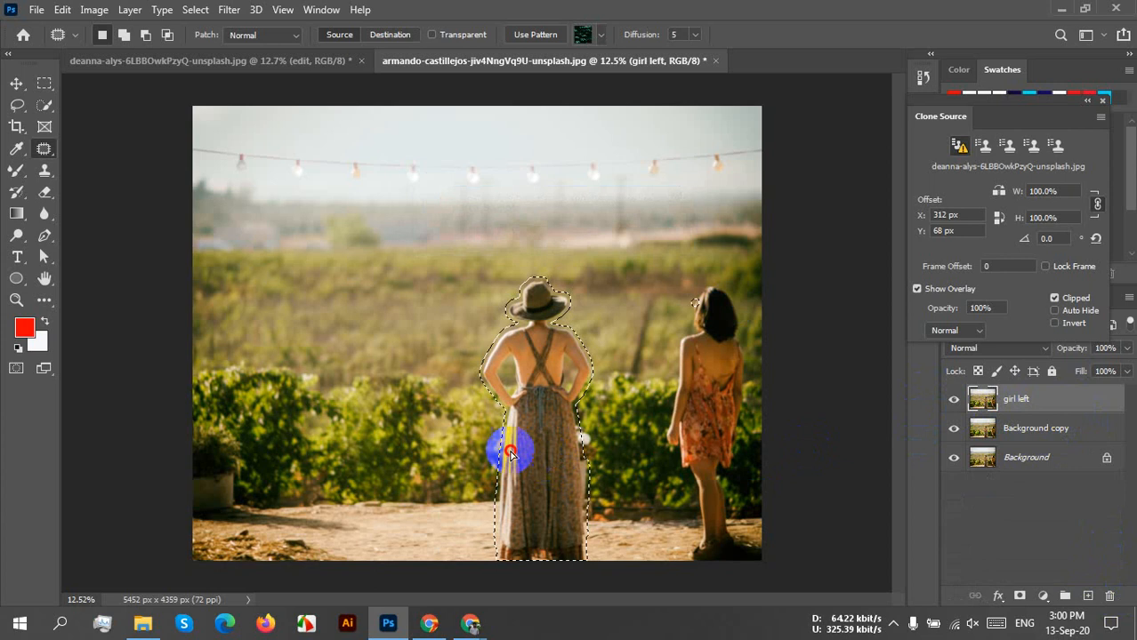
drag(510, 453, 374, 448)
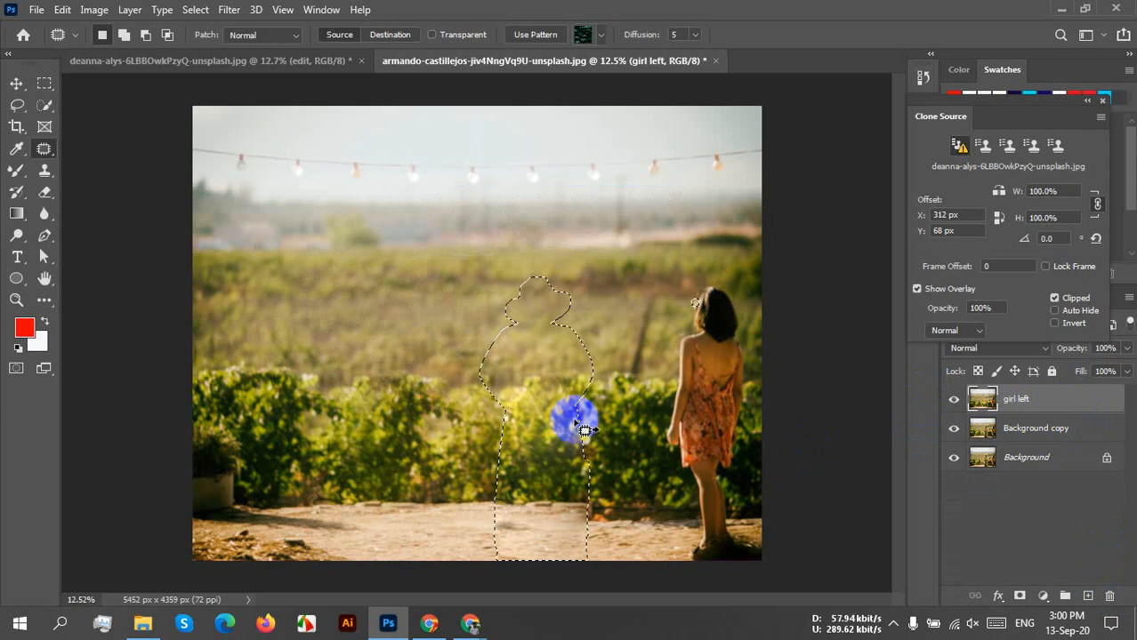
key(ctrl+d)
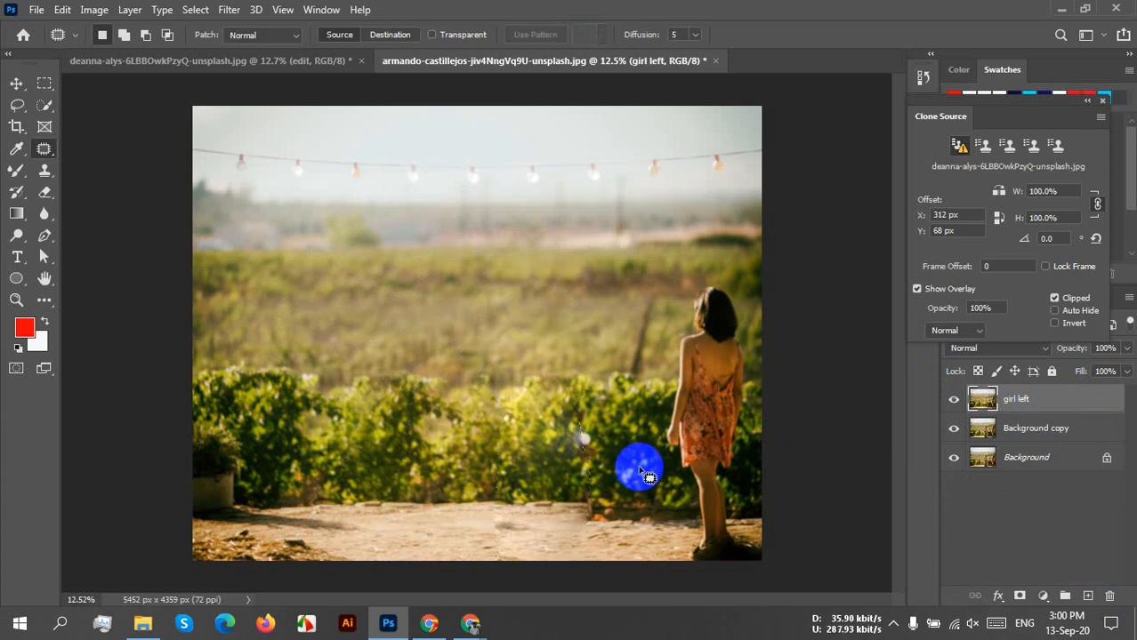
scroll(594, 410, down, 1)
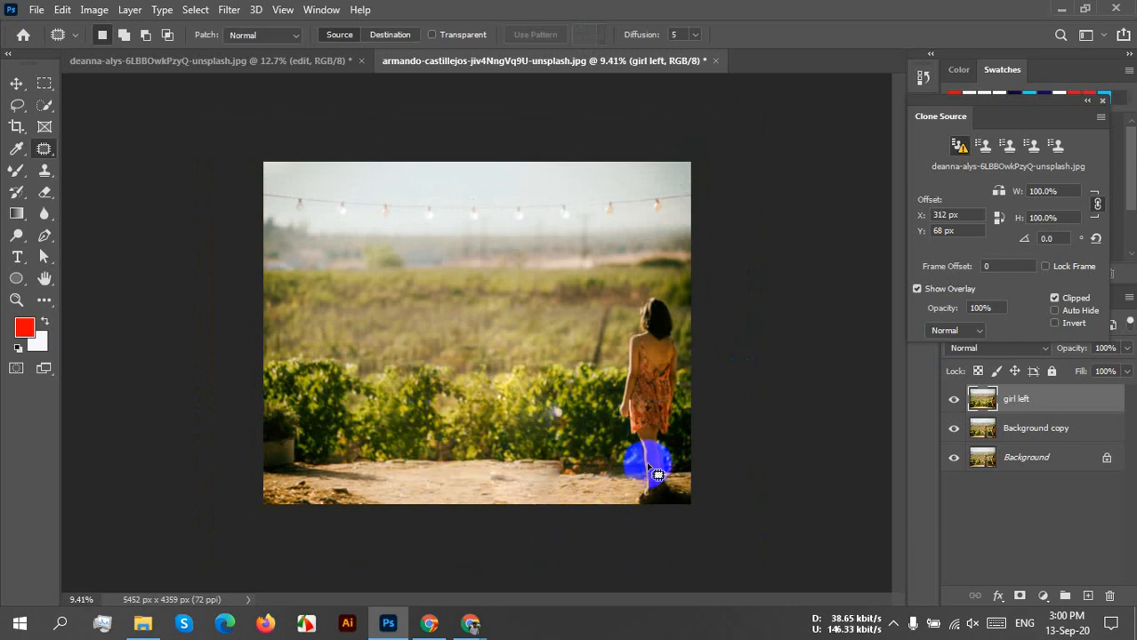
key(ctrl+z)
key(ctrl+z)
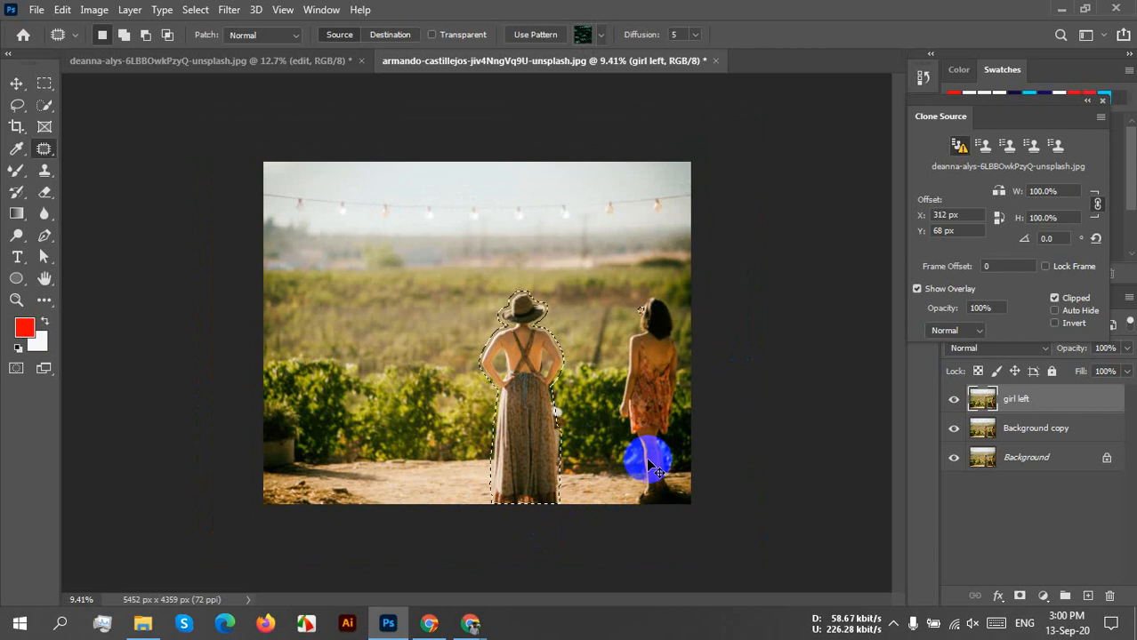
Fill the selection around the woman in the hat with Content-Aware, Color Adaptation on, Normal mode and 100% opacity, and clear the selection
click(61, 10)
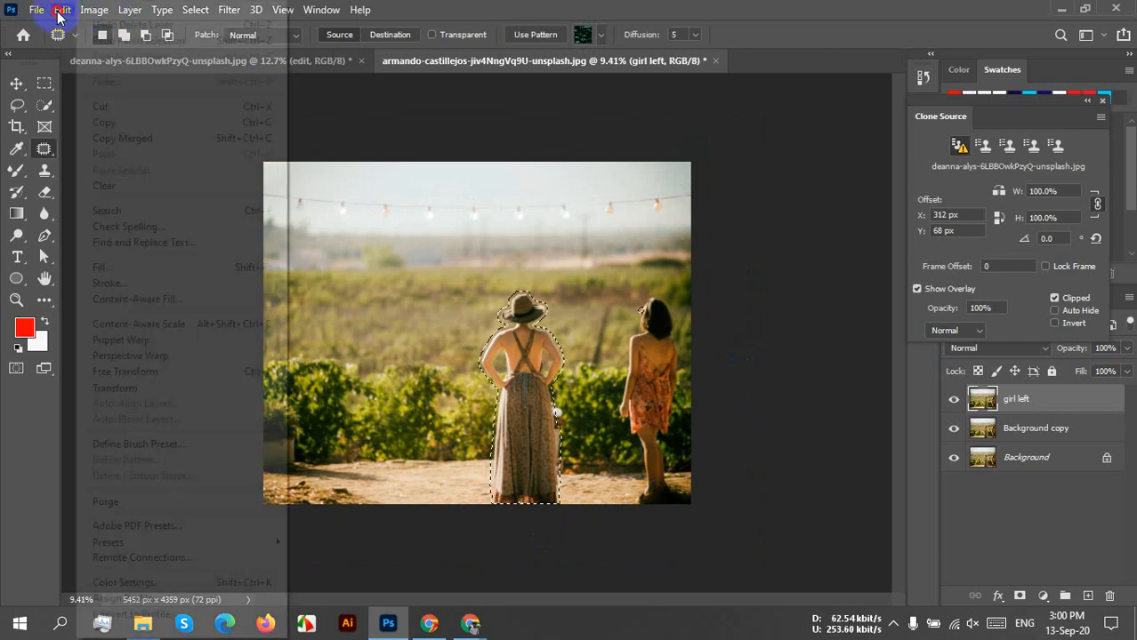
click(163, 267)
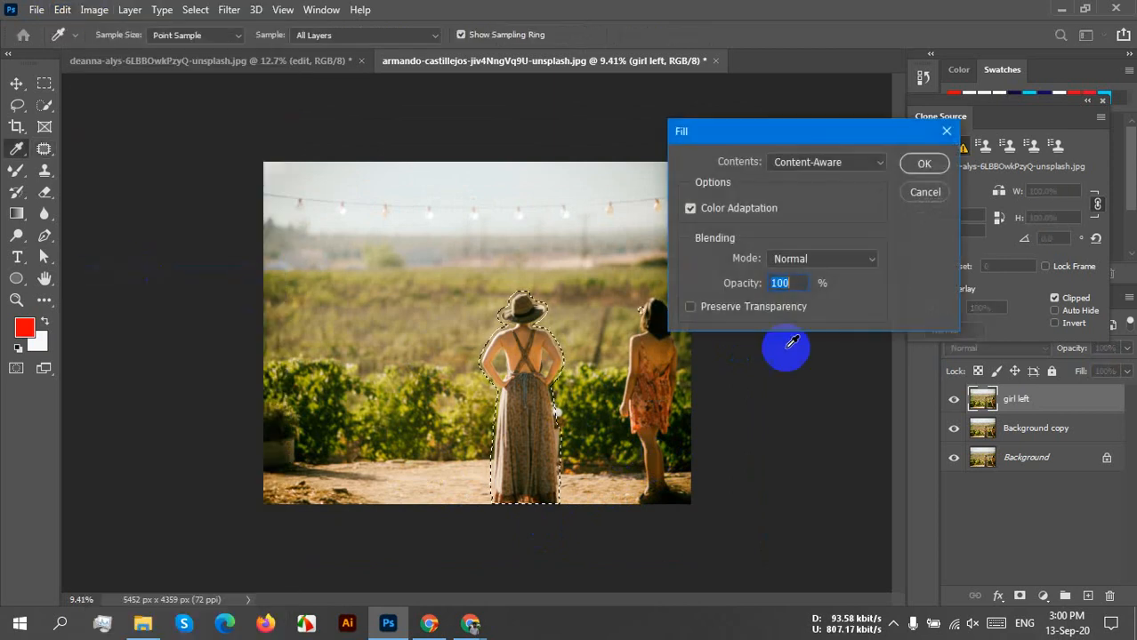
click(925, 164)
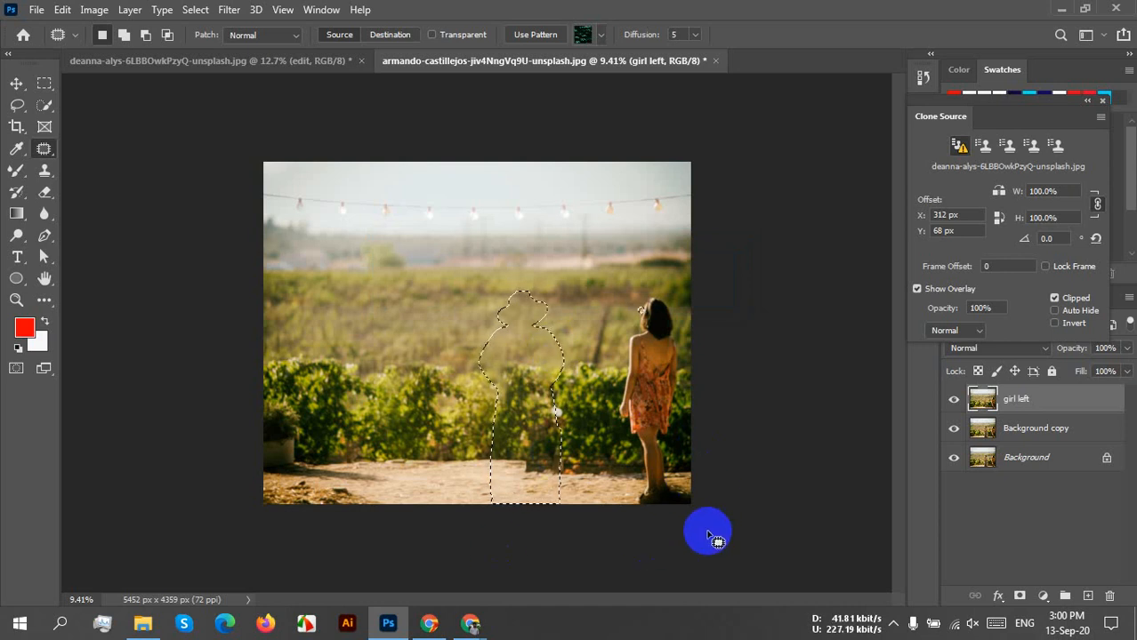
key(ctrl+d)
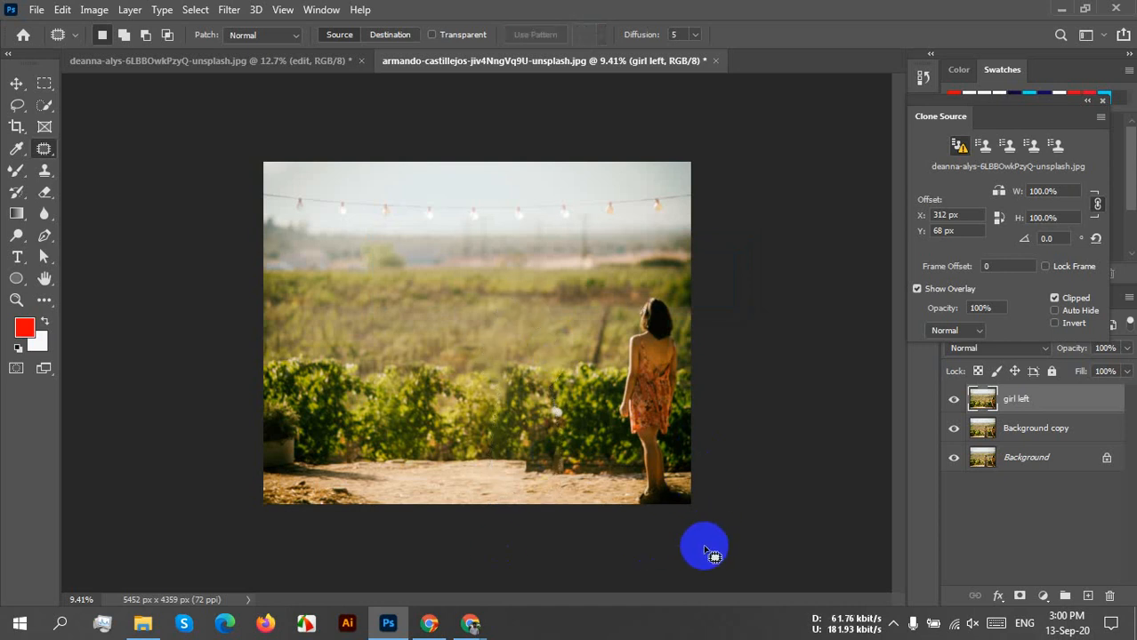
Examine the filled hedge and path where the woman in the hat stood
scroll(637, 469, up, 5)
scroll(693, 473, down, 3)
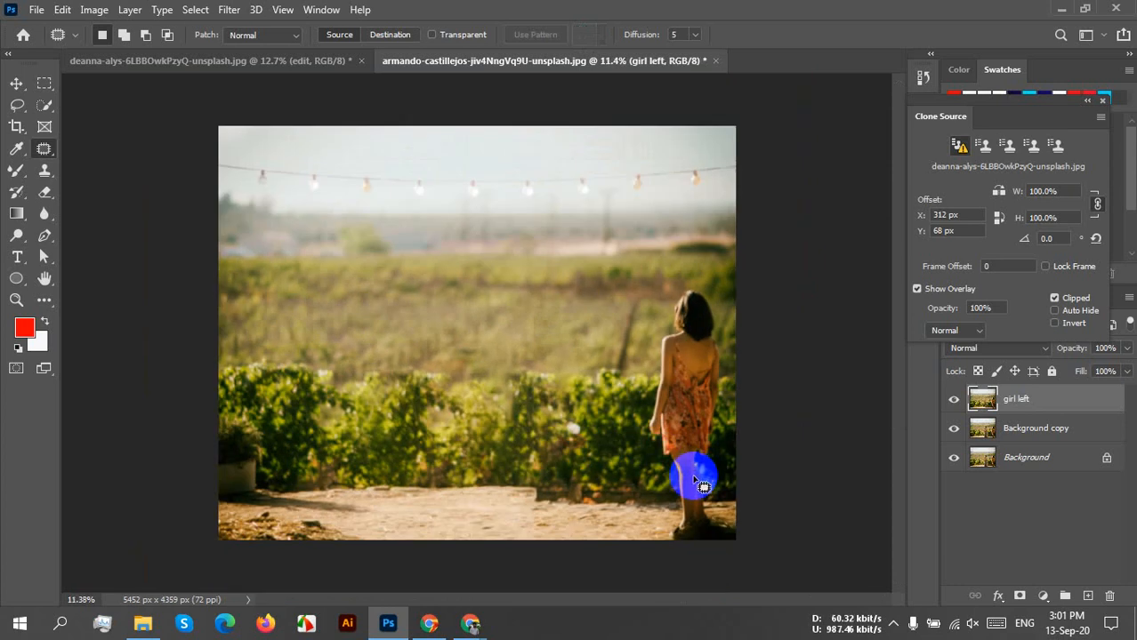
scroll(654, 467, up, 2)
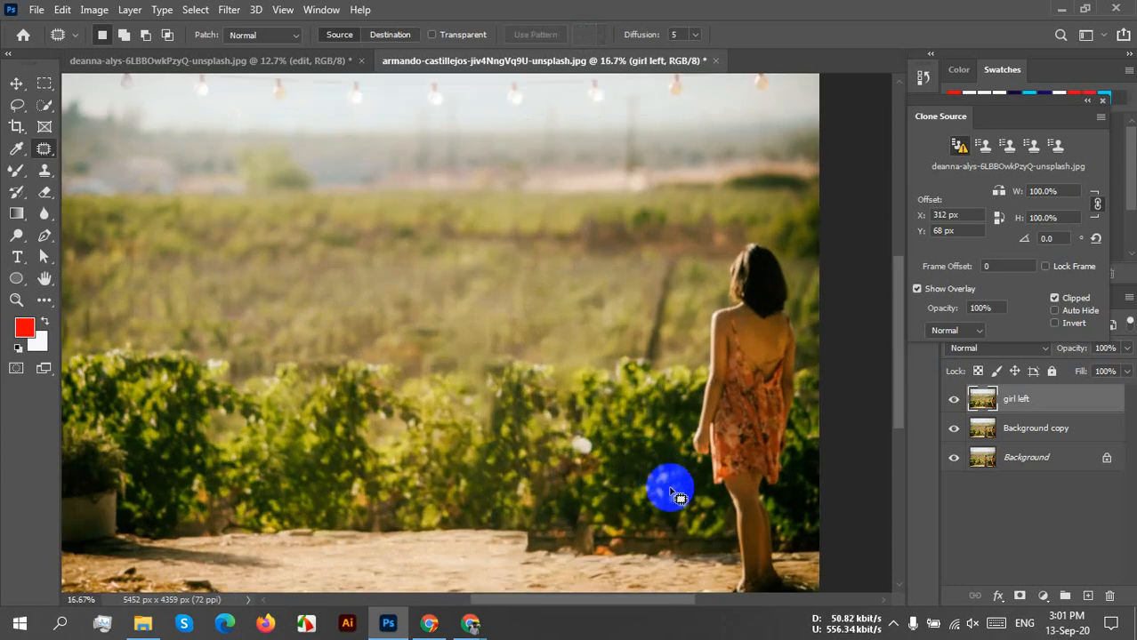
scroll(655, 547, down, 2)
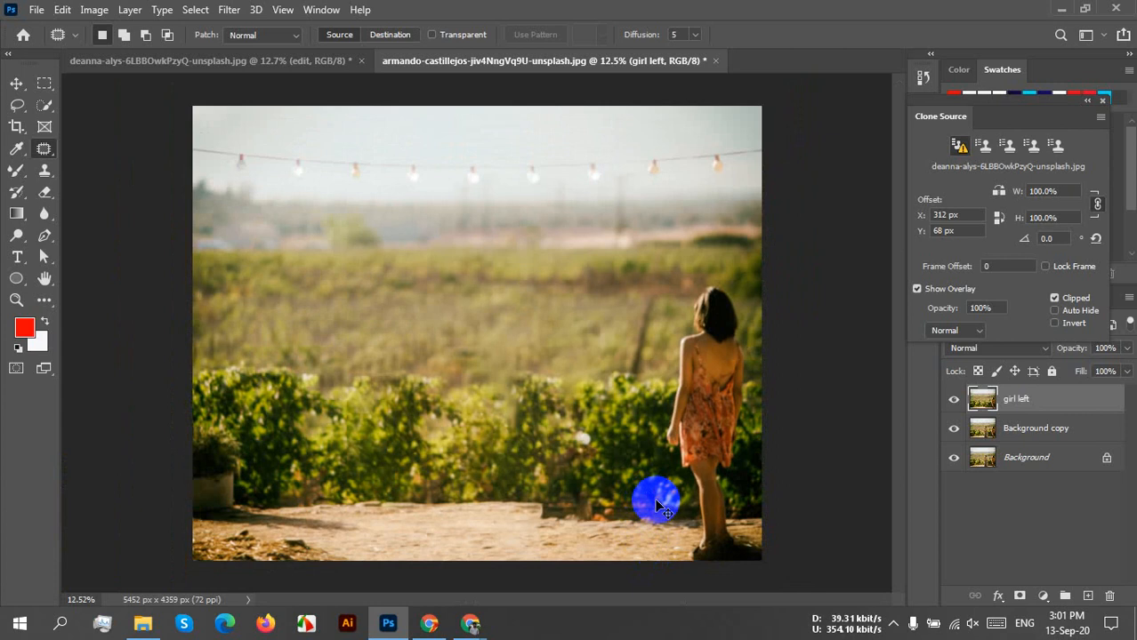
key(ctrl+o)
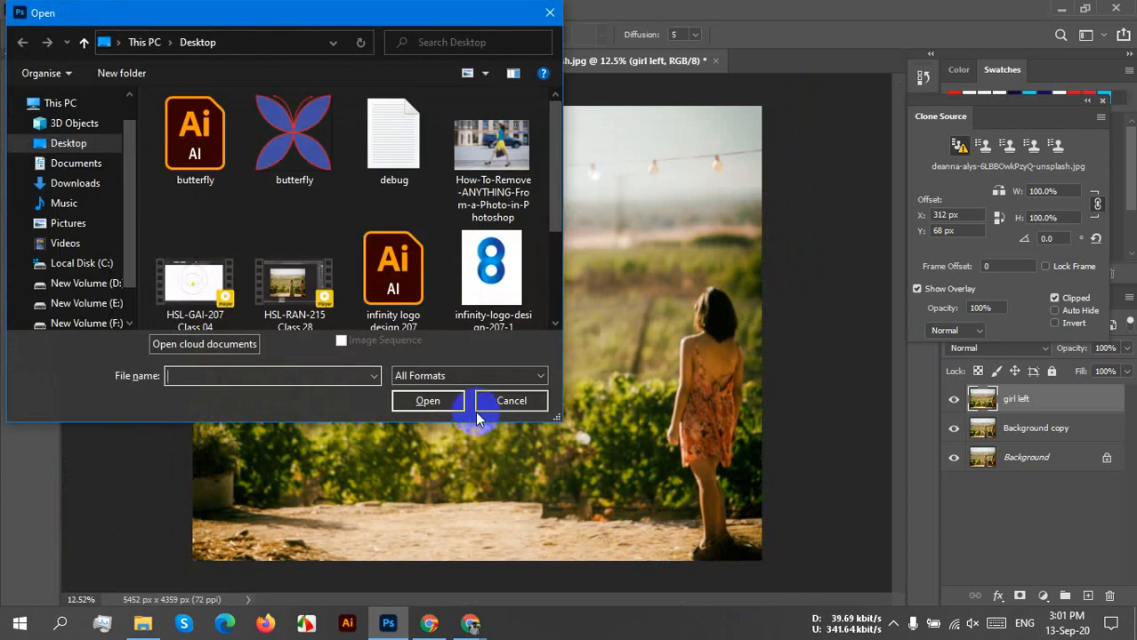
click(500, 401)
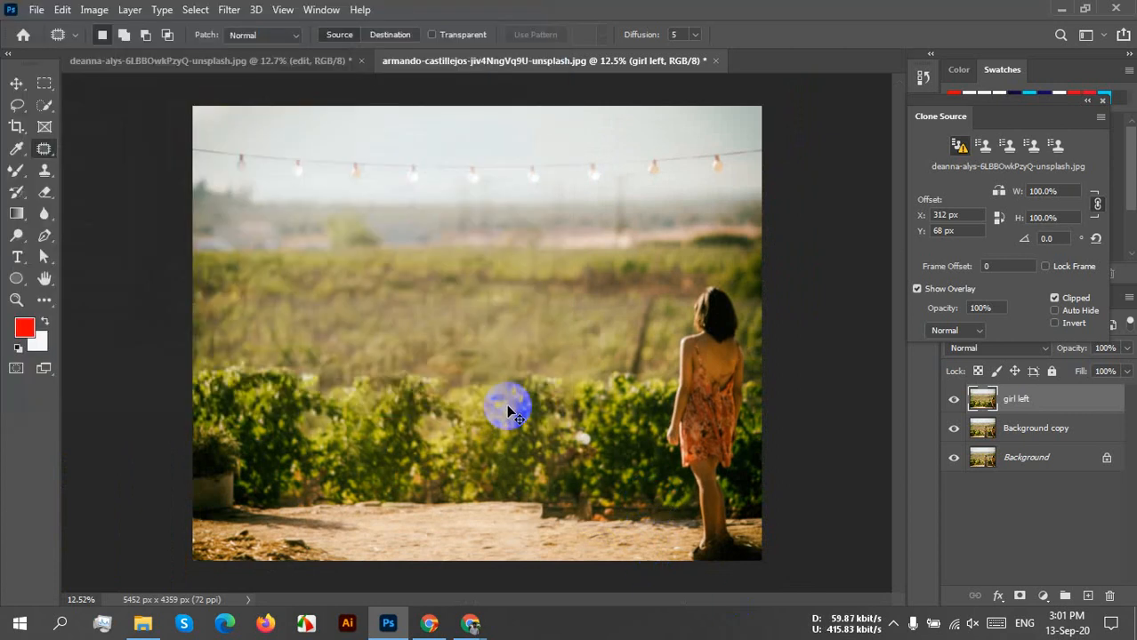
scroll(511, 409, up, 1)
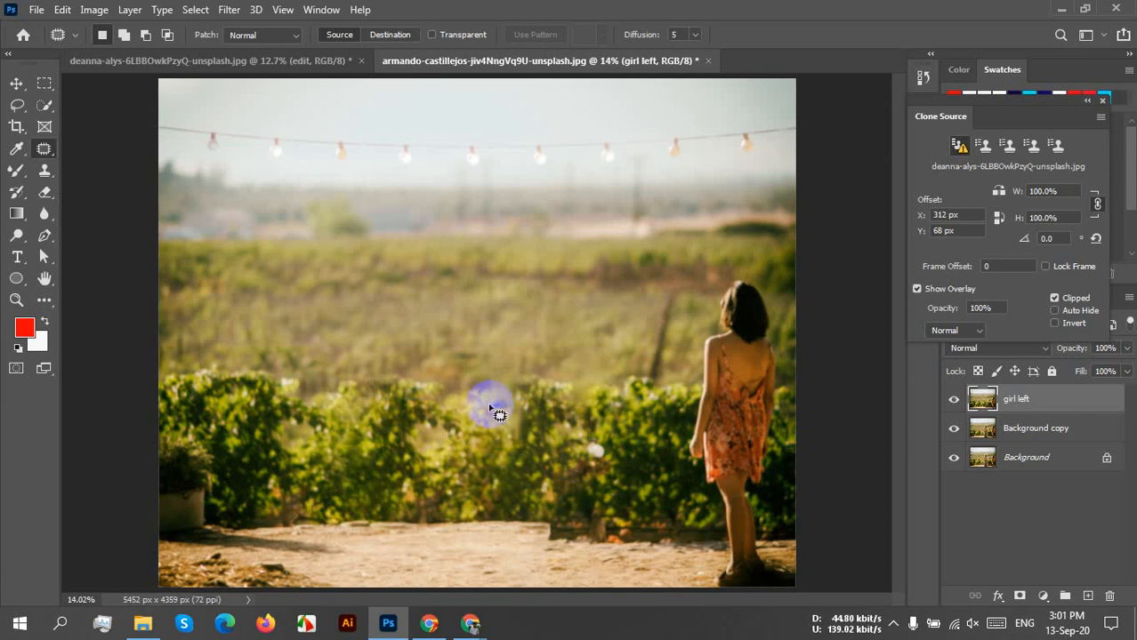
Toggle the layers' visibility to compare the filled "girl left" layer with the original photo
click(954, 429)
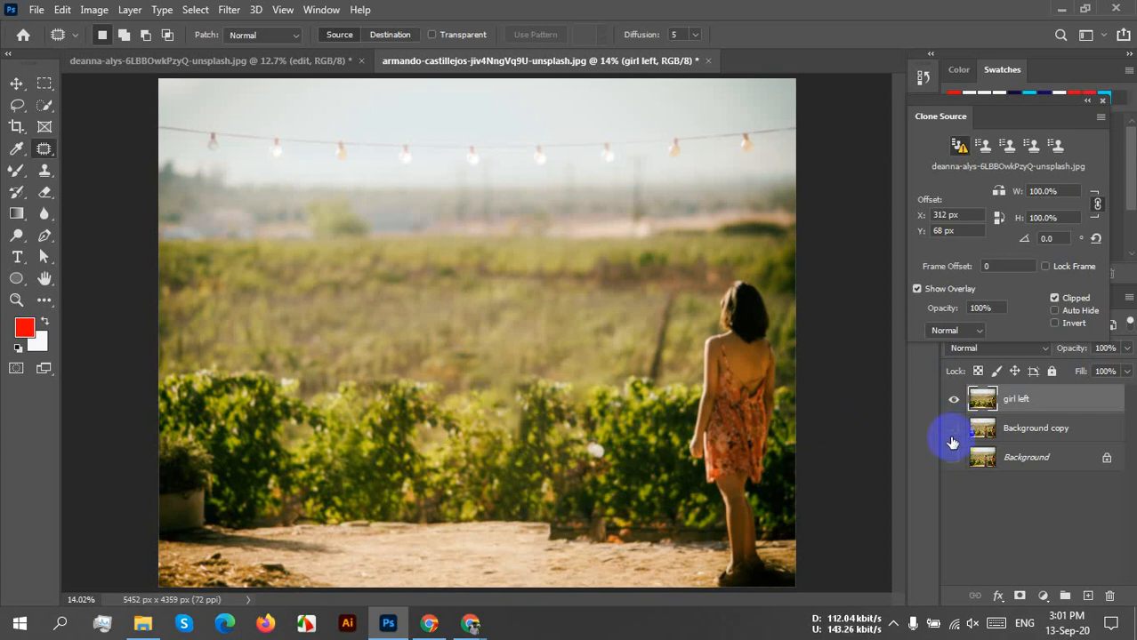
click(952, 458)
click(952, 405)
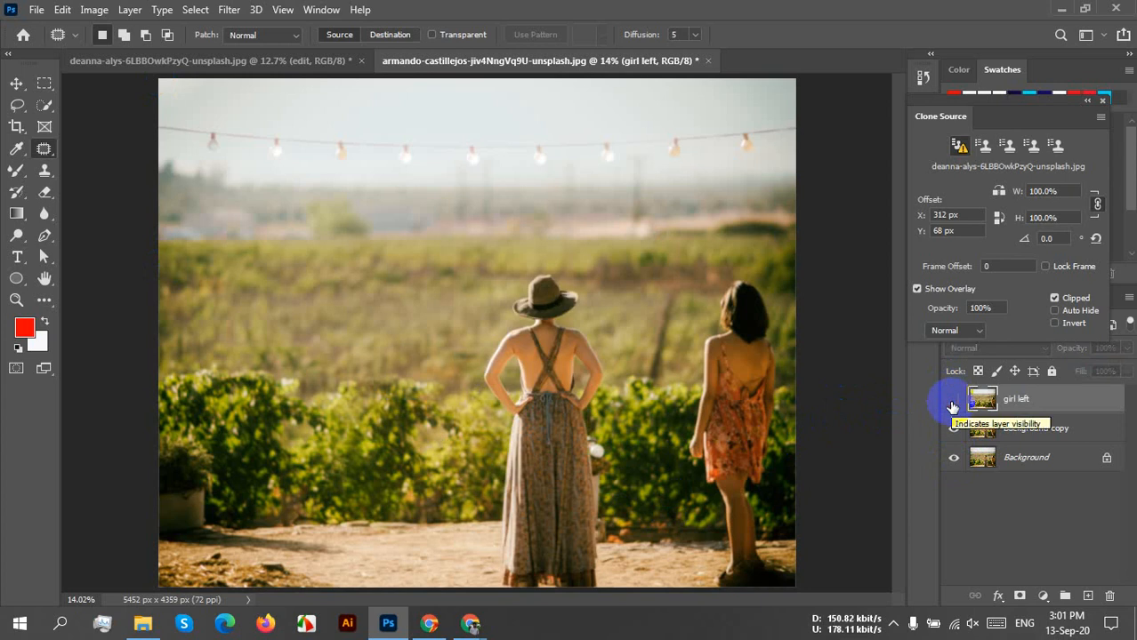
click(952, 405)
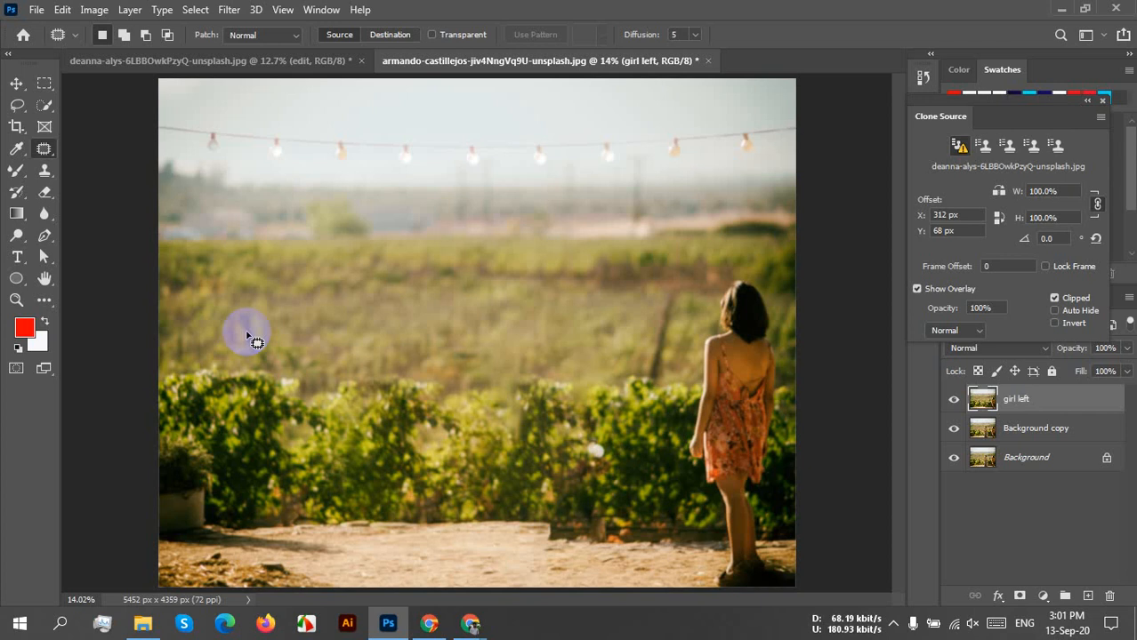
click(893, 624)
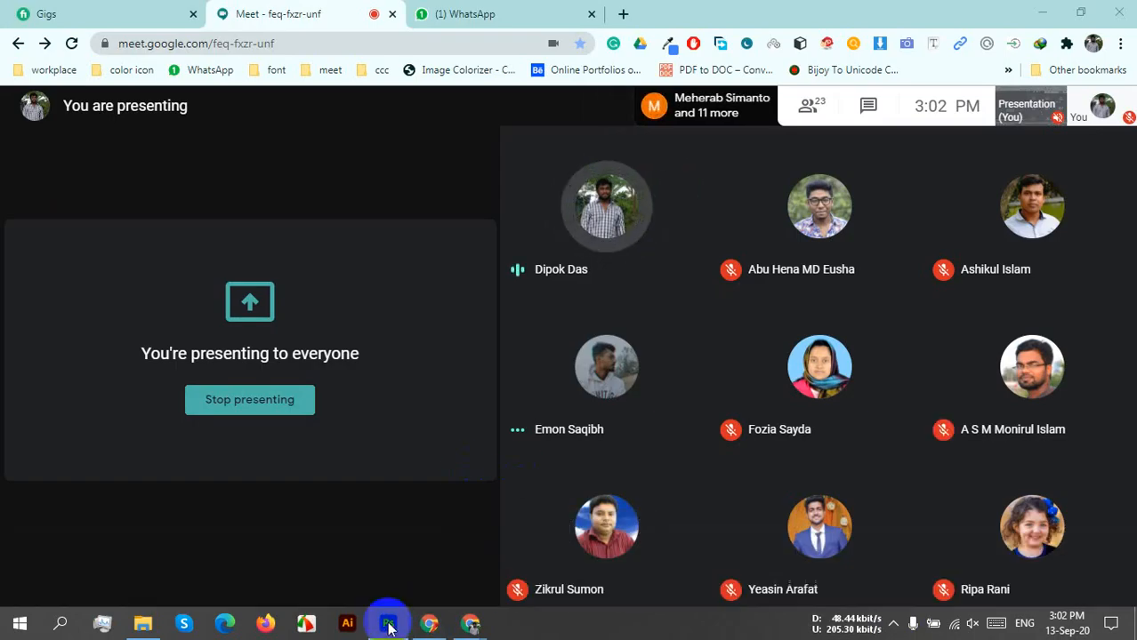
click(388, 624)
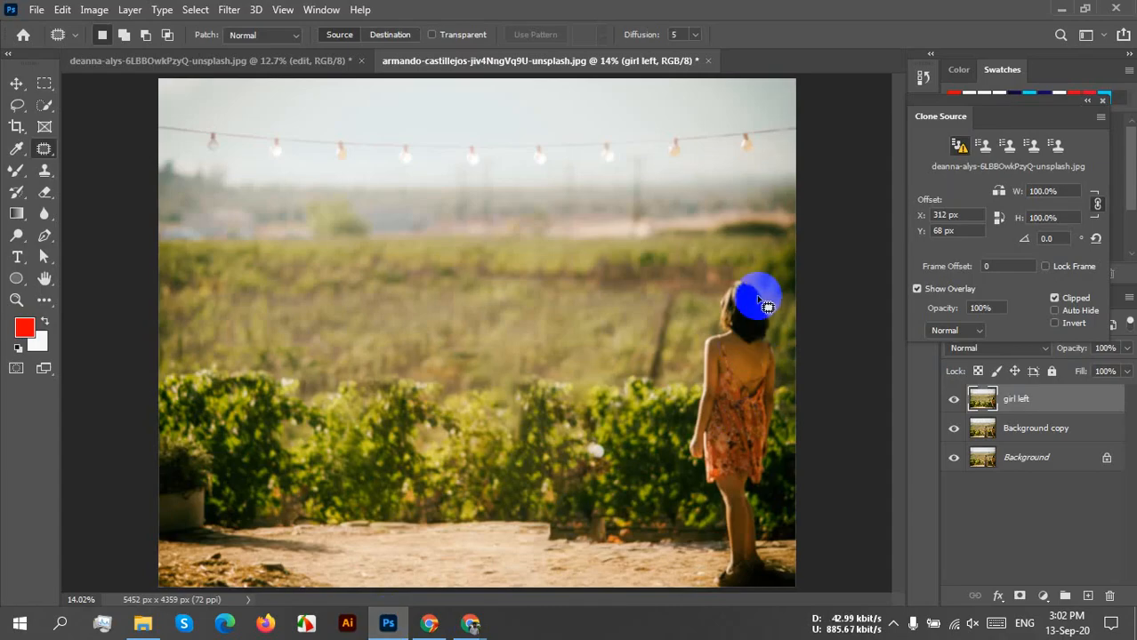
Rename the "Background copy" layer as "girl right"
double_click(1042, 429)
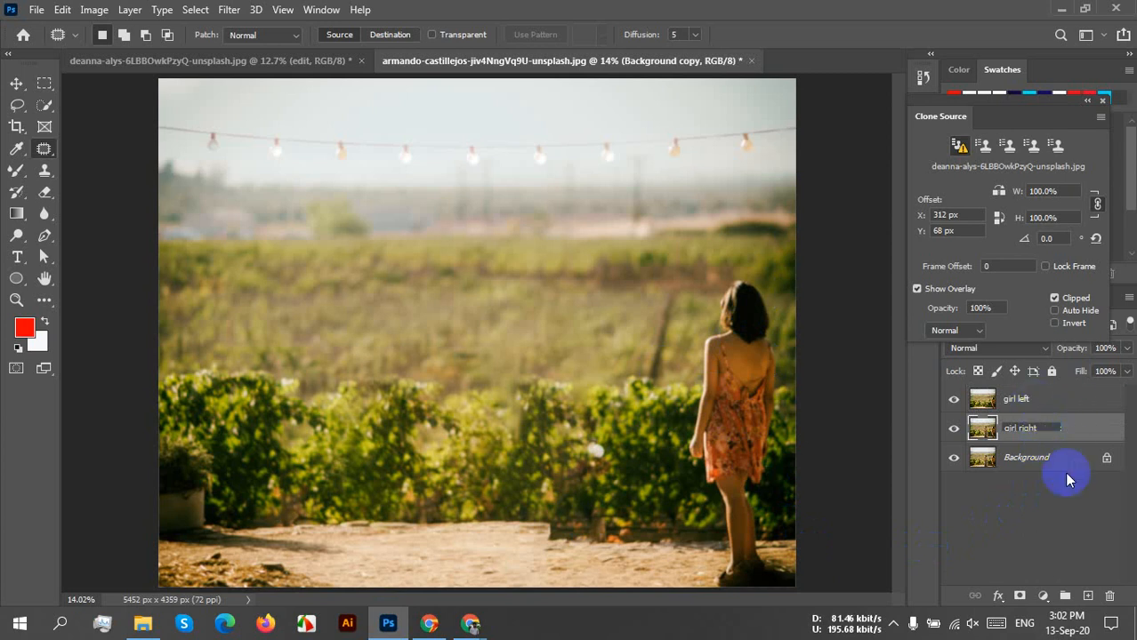
click(1064, 459)
Try placing the "girl left" layer below "girl right", and restore the original layer order
drag(1074, 408, 1085, 438)
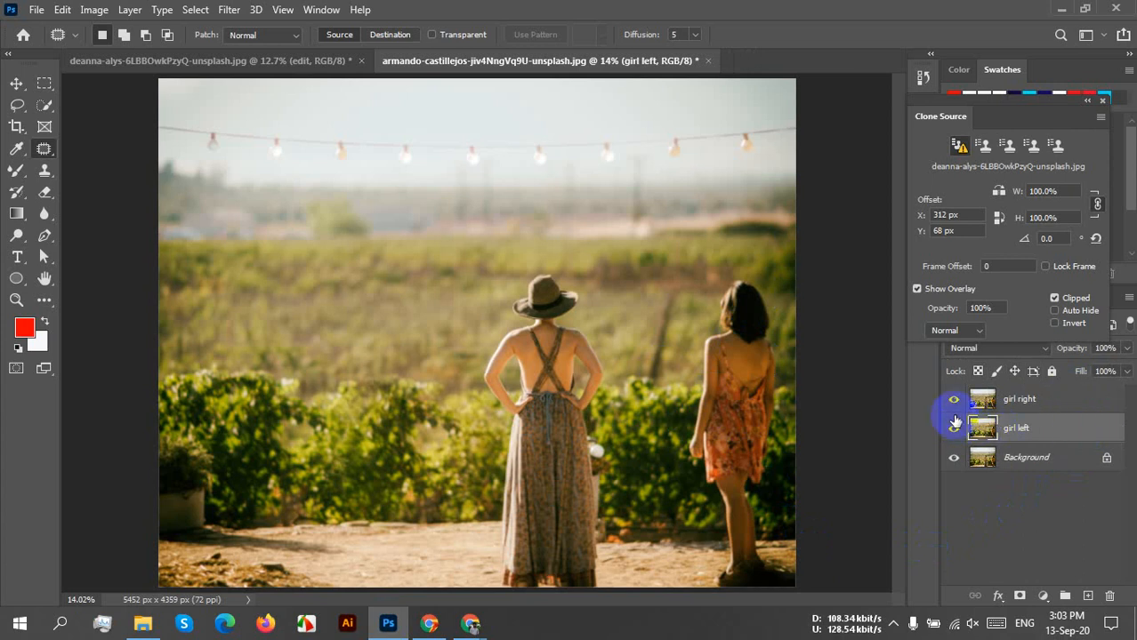
drag(1046, 398, 1050, 440)
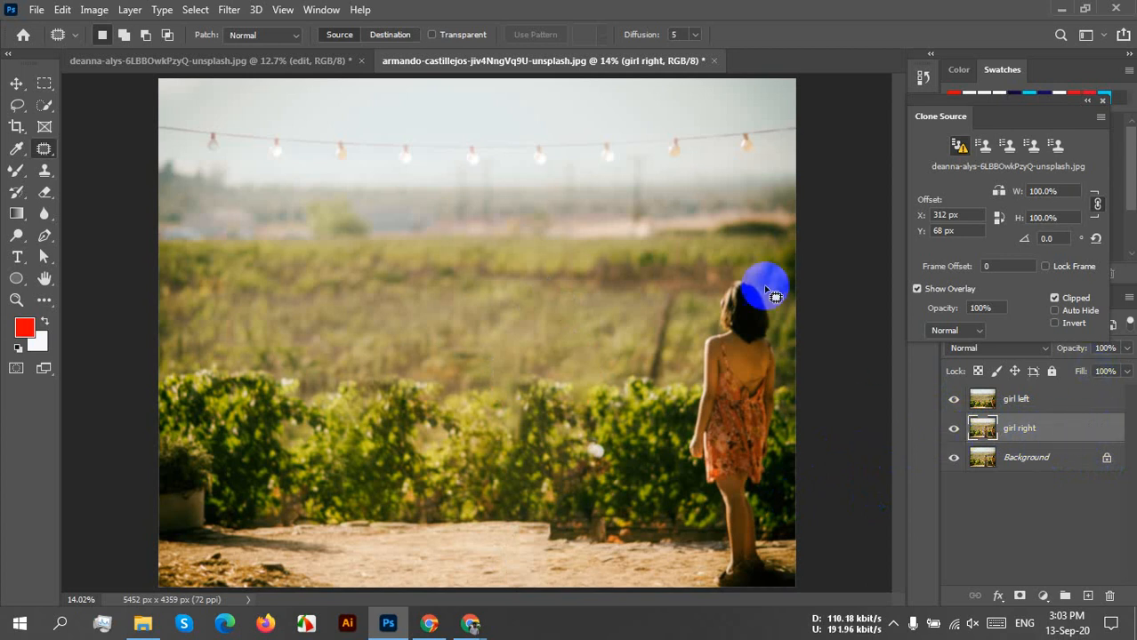
Toggle the visibility of the "girl left" layer to compare it with the "girl right" layer beneath
click(955, 400)
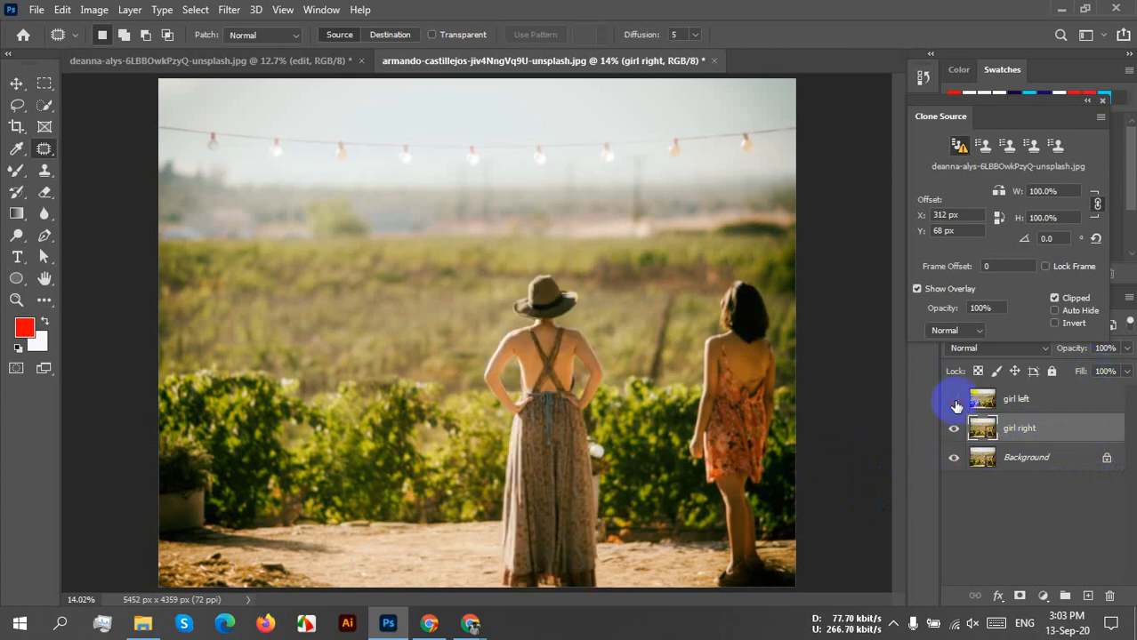
click(954, 402)
click(955, 402)
click(955, 402)
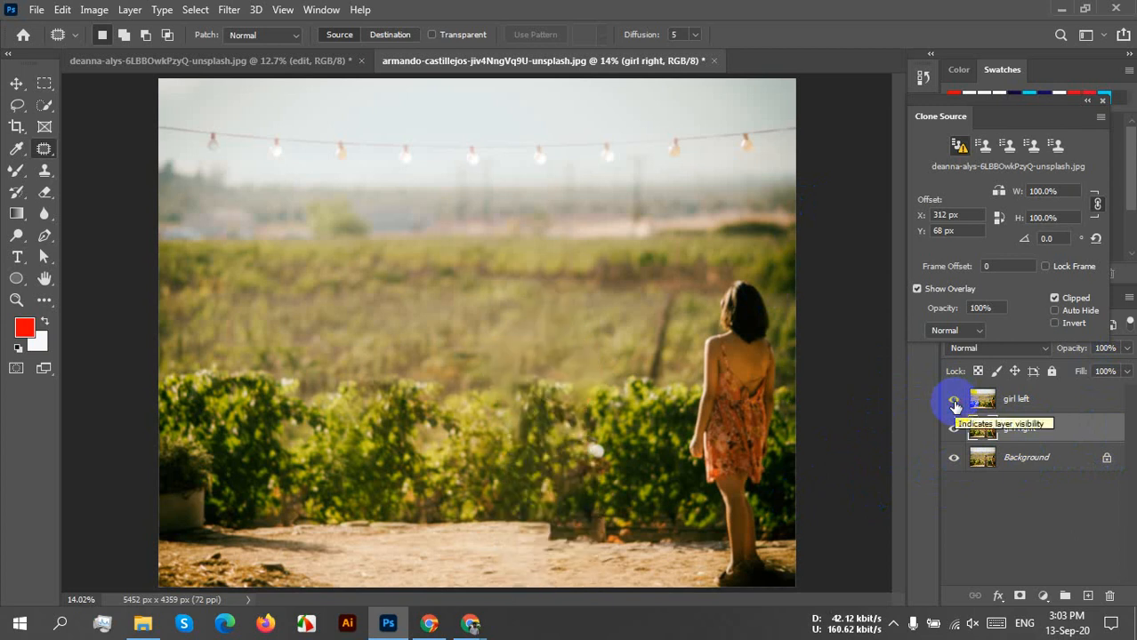
Select the "girl left" layer and hide the "girl right" layer, keeping "girl left" visible
click(1049, 398)
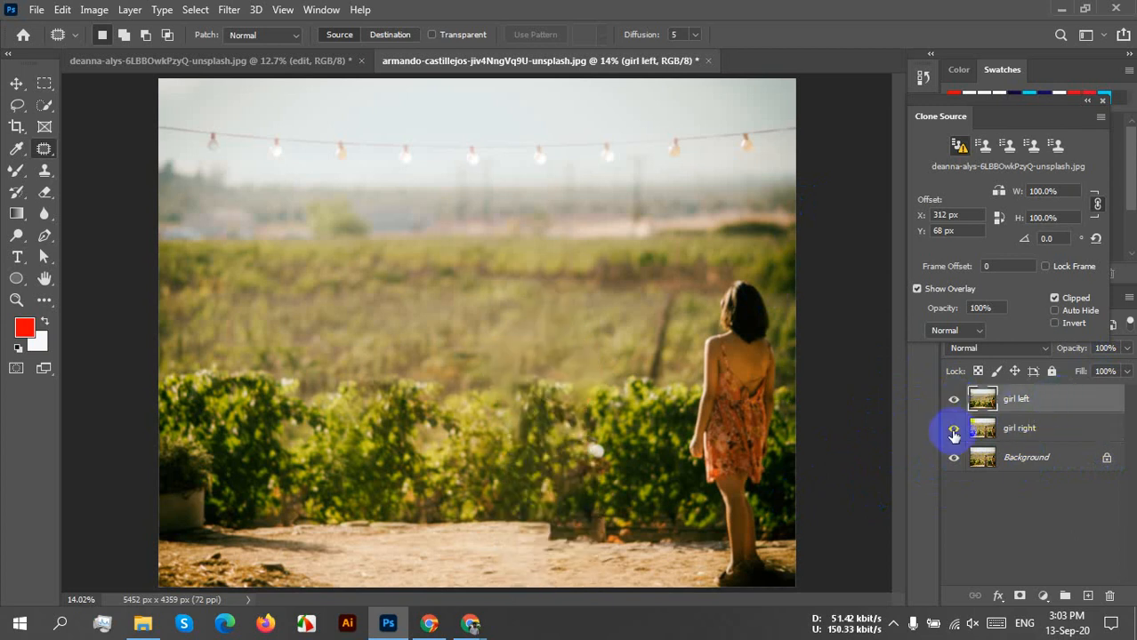
click(954, 402)
click(954, 405)
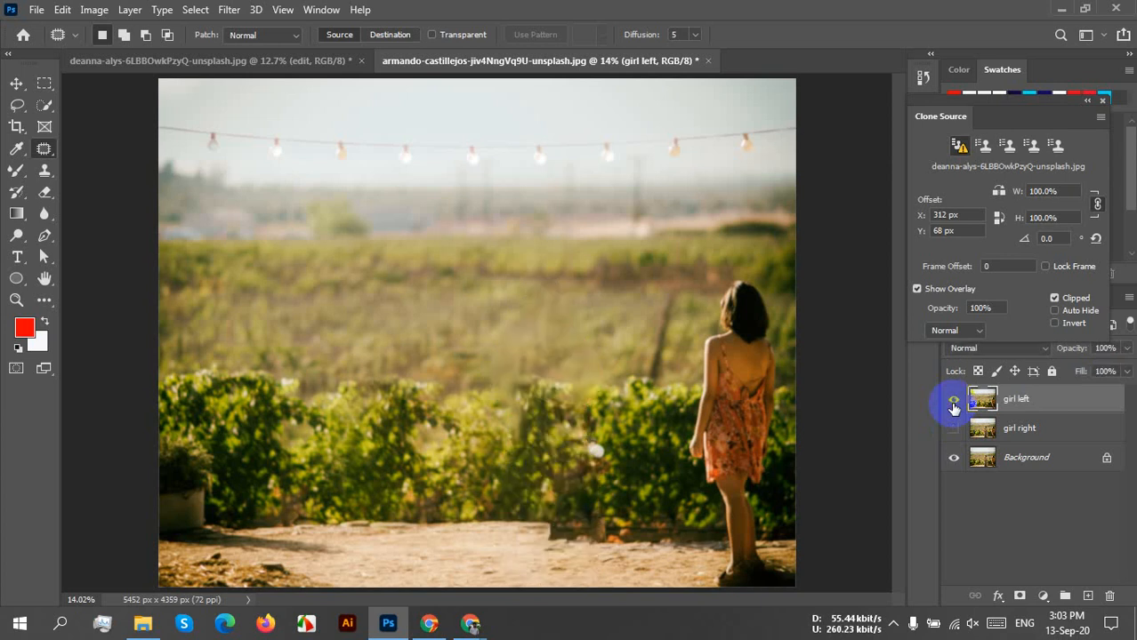
Show and activate the "girl right" layer, and select the people in the photo with Select Subject
click(1066, 431)
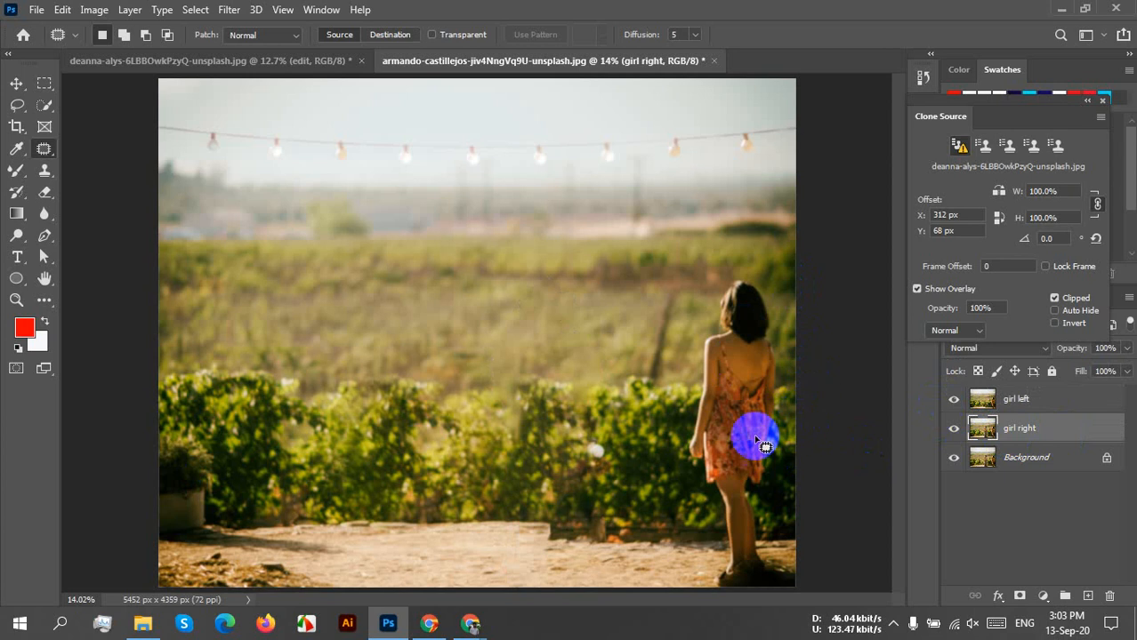
scroll(721, 441, up, 2)
scroll(731, 437, down, 2)
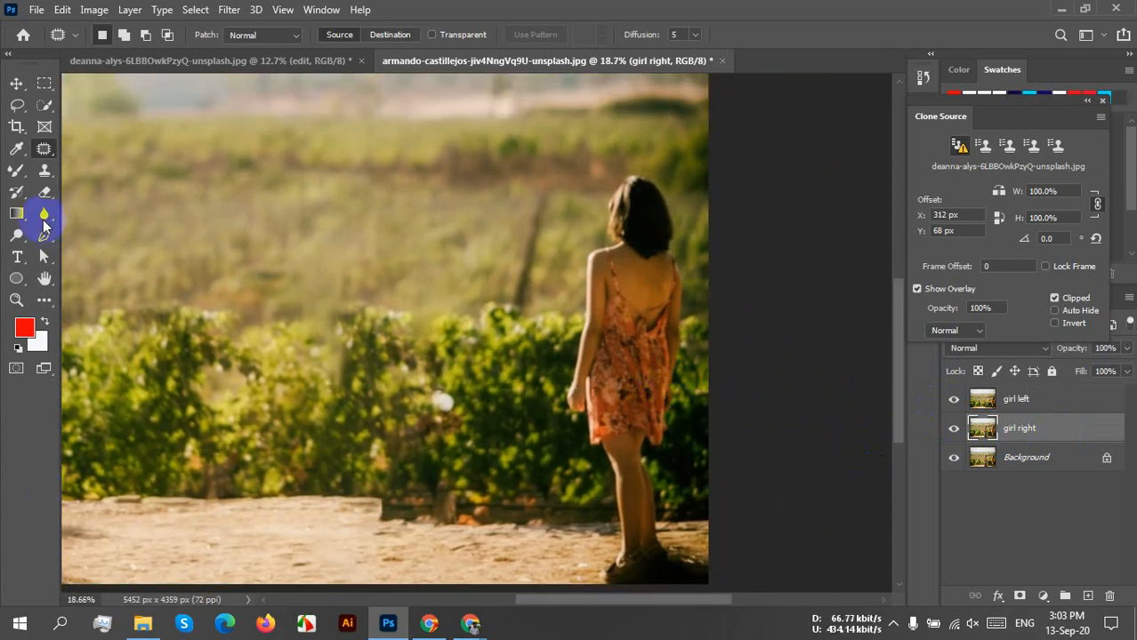
click(16, 106)
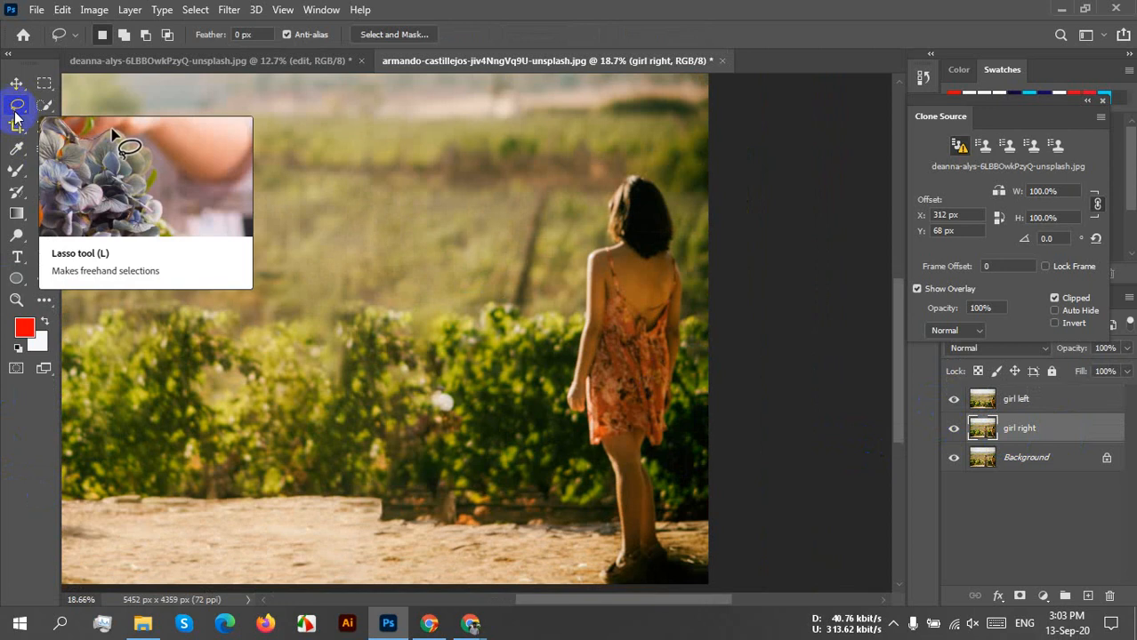
click(16, 87)
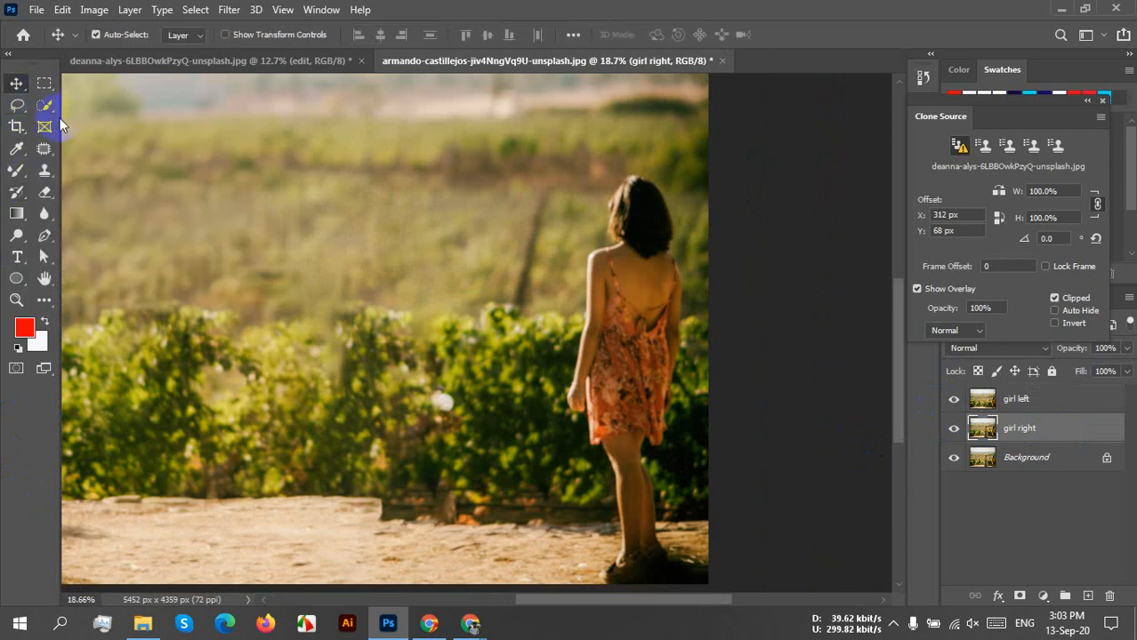
click(47, 108)
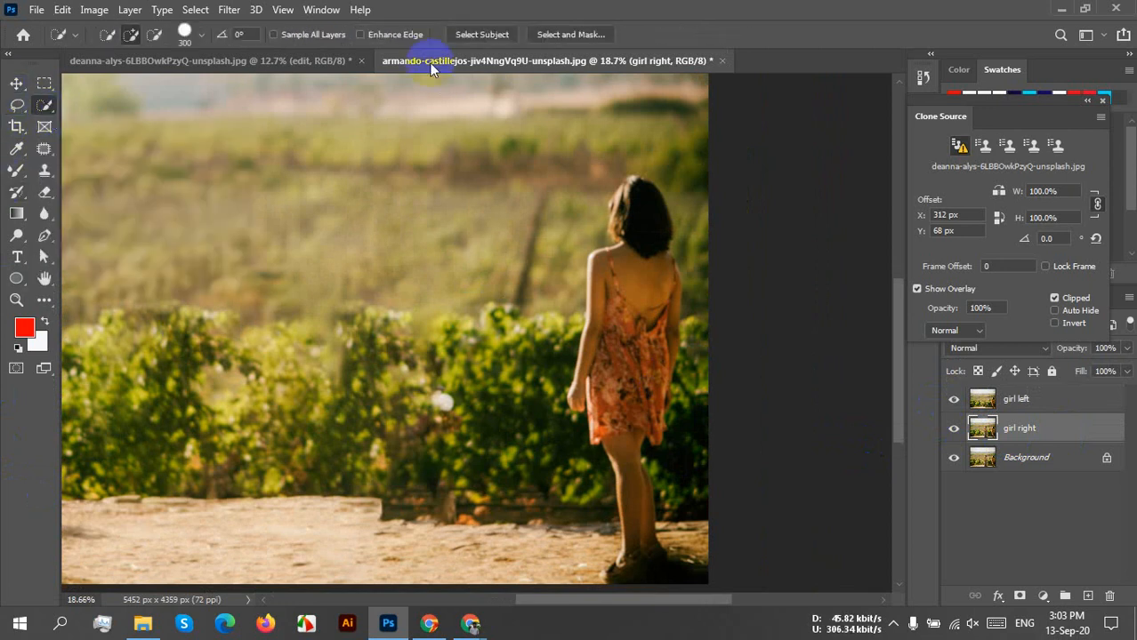
click(482, 36)
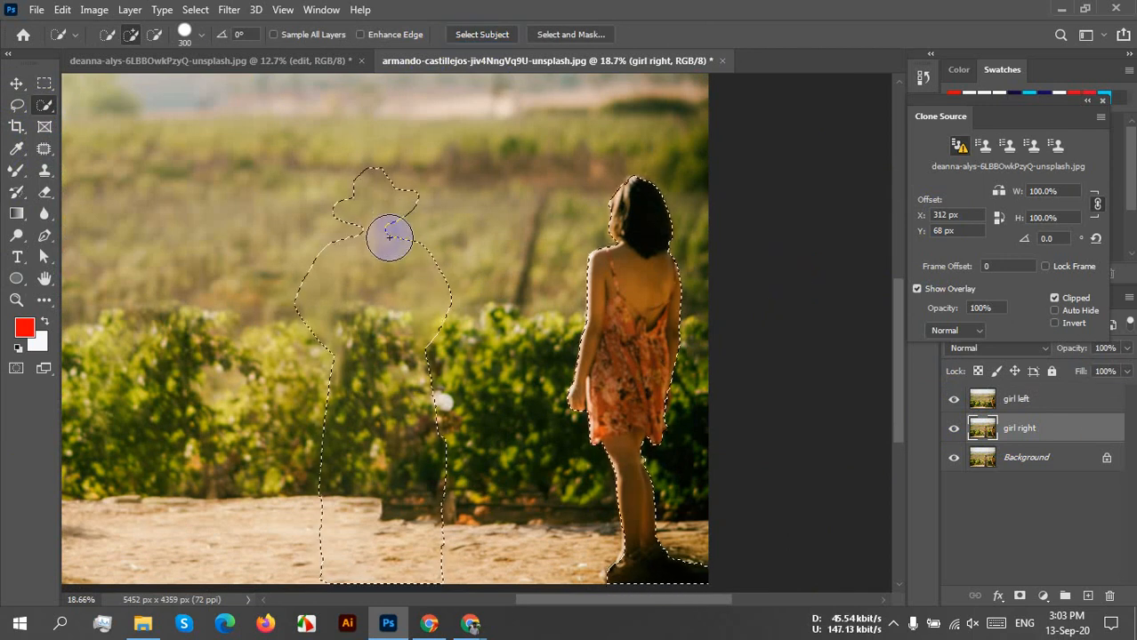
Subtract the removed hatted woman's outline from the selection, and expand the remaining selection around the woman in the orange dress by 21 pixels
mouse_move(407, 180)
mouse_down()
mouse_move(403, 160)
mouse_move(276, 492)
mouse_move(408, 387)
mouse_move(349, 428)
mouse_up()
mouse_move(432, 274)
mouse_down()
mouse_move(408, 471)
mouse_move(438, 404)
mouse_move(449, 575)
mouse_move(412, 566)
mouse_up()
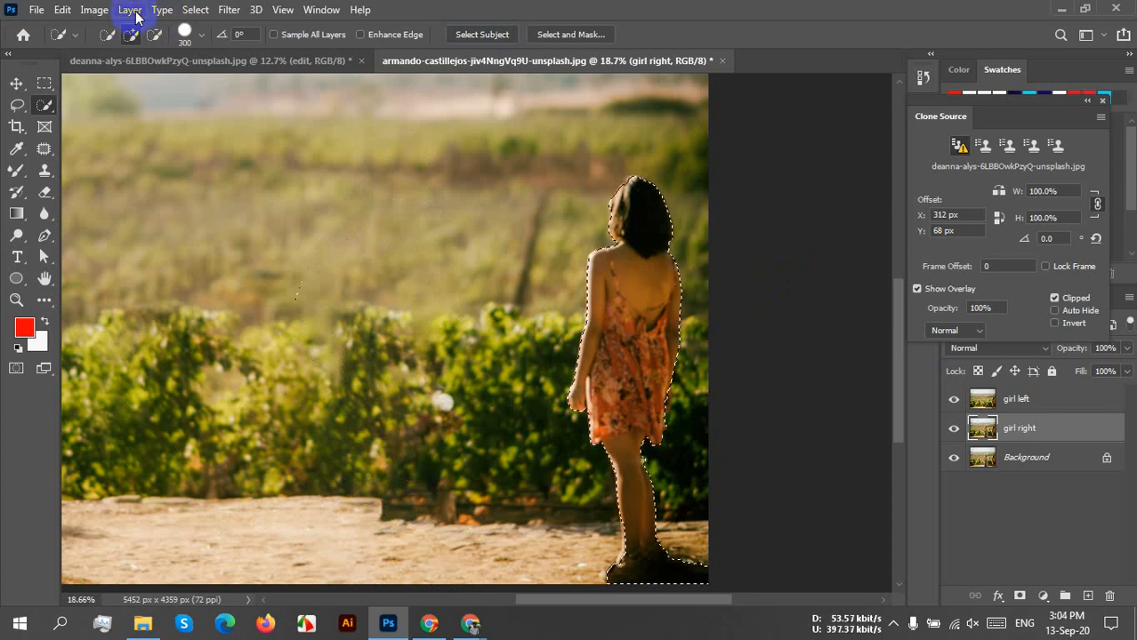
click(195, 10)
mouse_move(338, 251)
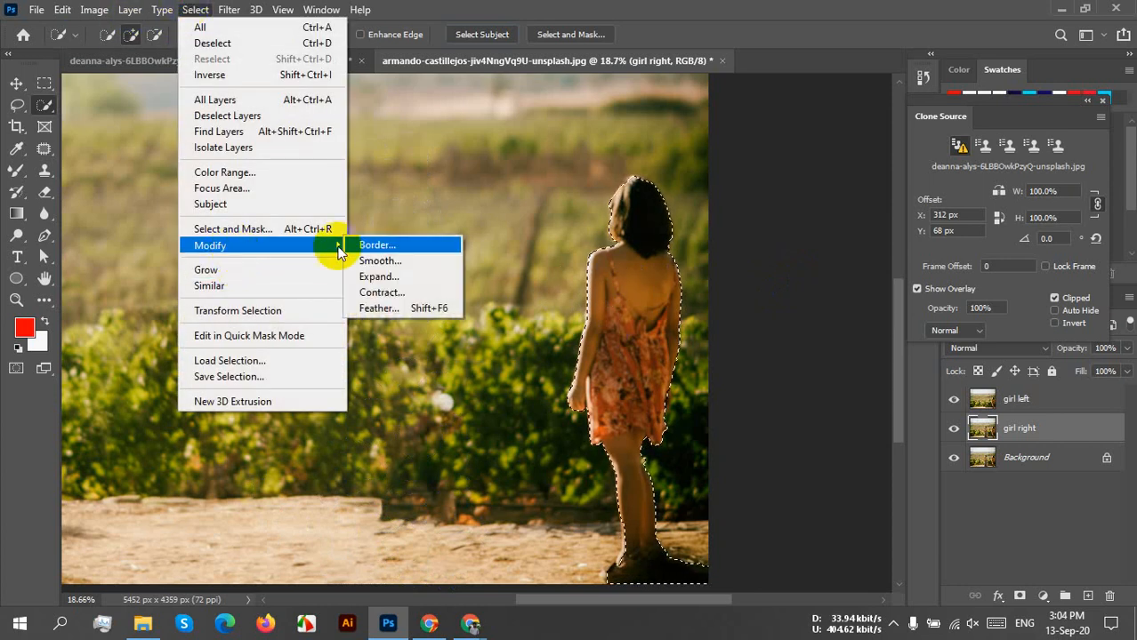
click(399, 278)
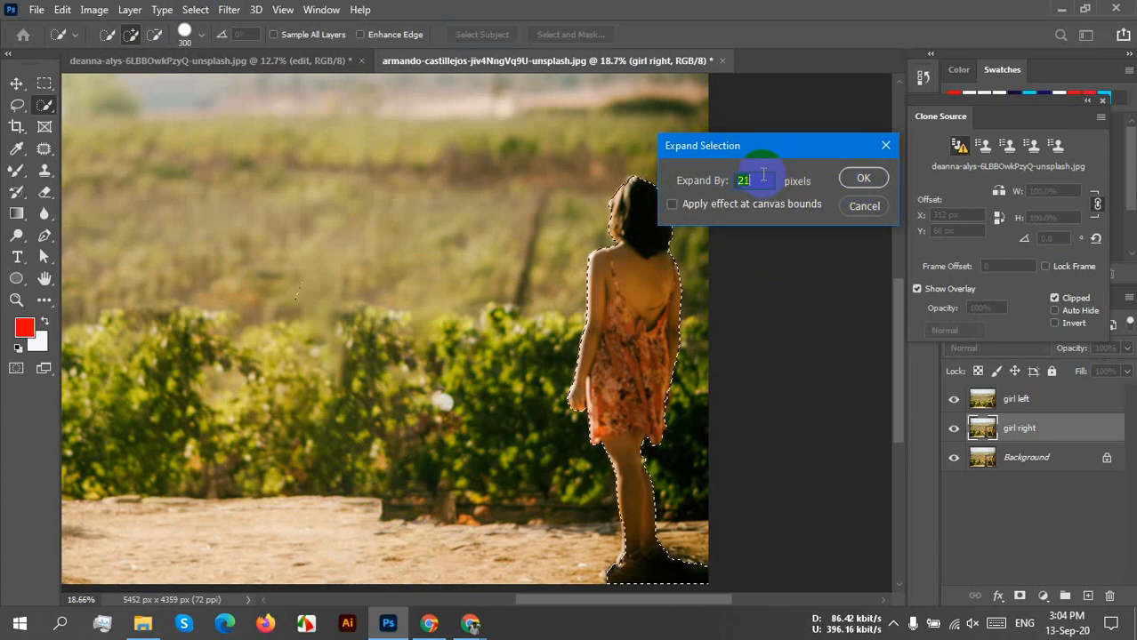
click(856, 180)
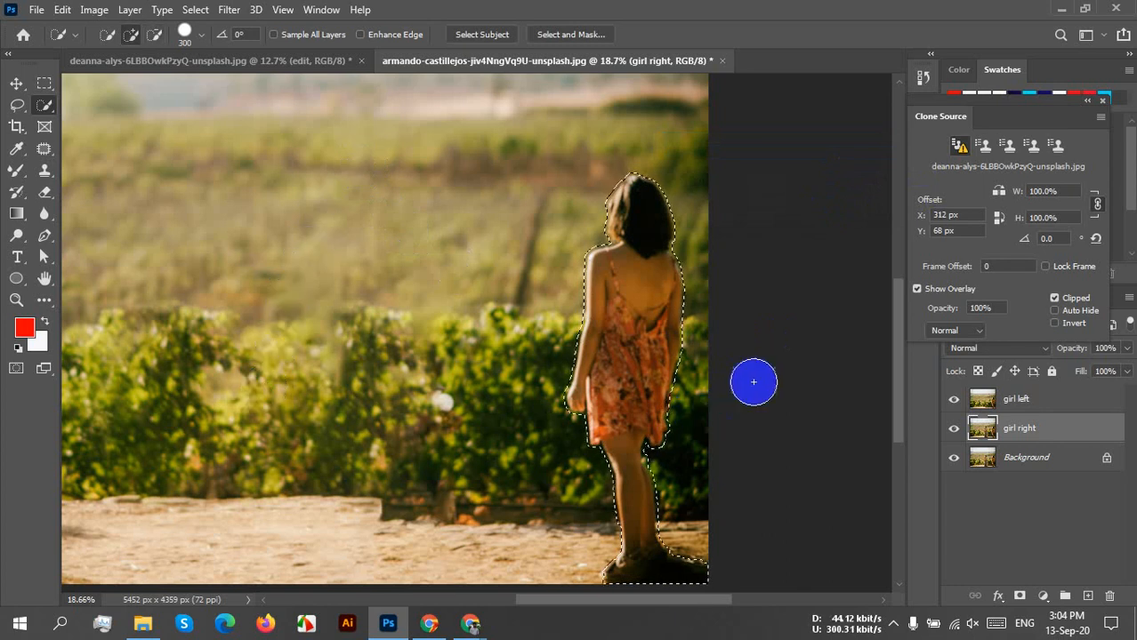
Patch the selected woman out of the "girl right" layer using the adjacent hedge area, and check the result with "girl left" hidden
scroll(715, 392, up, 8)
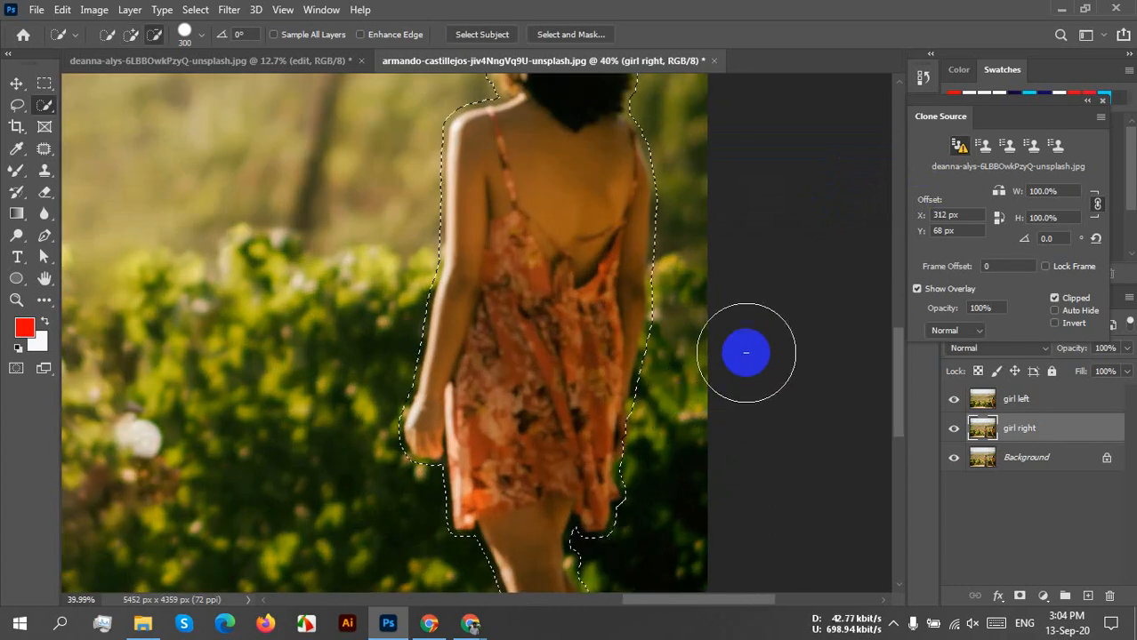
drag(731, 220, 731, 386)
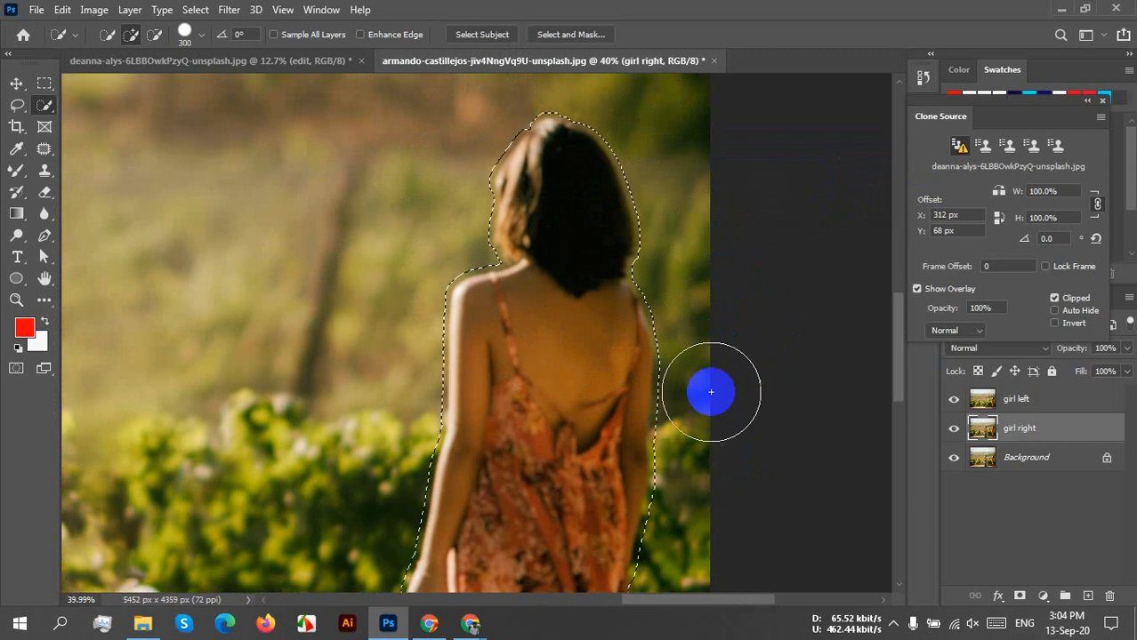
scroll(711, 393, down, 10)
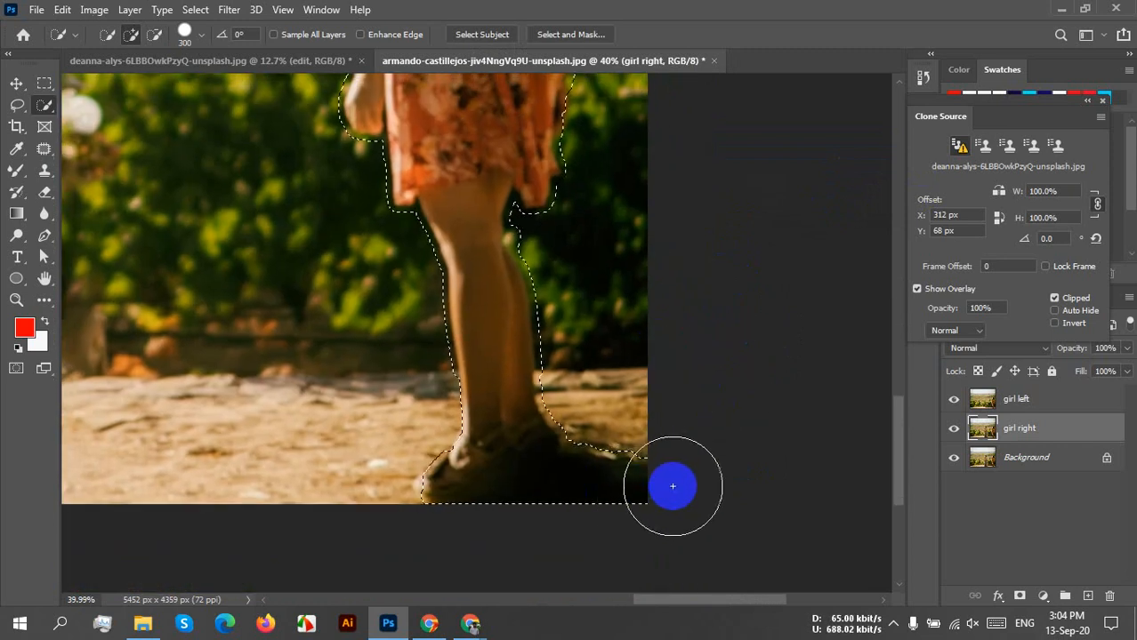
scroll(627, 431, down, 8)
scroll(649, 373, up, 2)
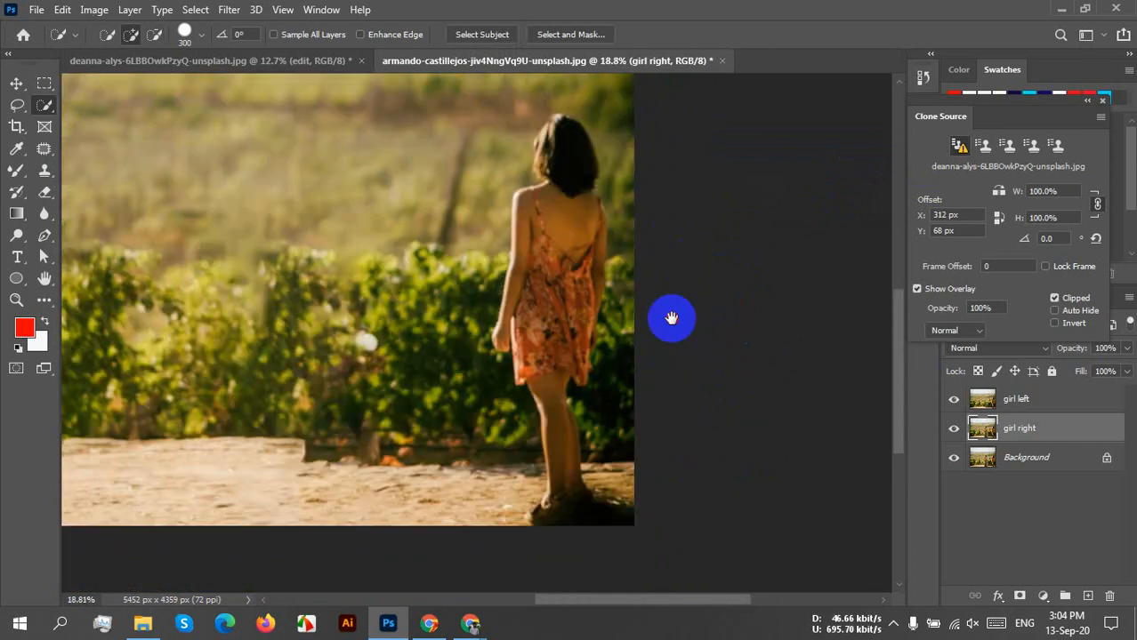
scroll(673, 338, down, 2)
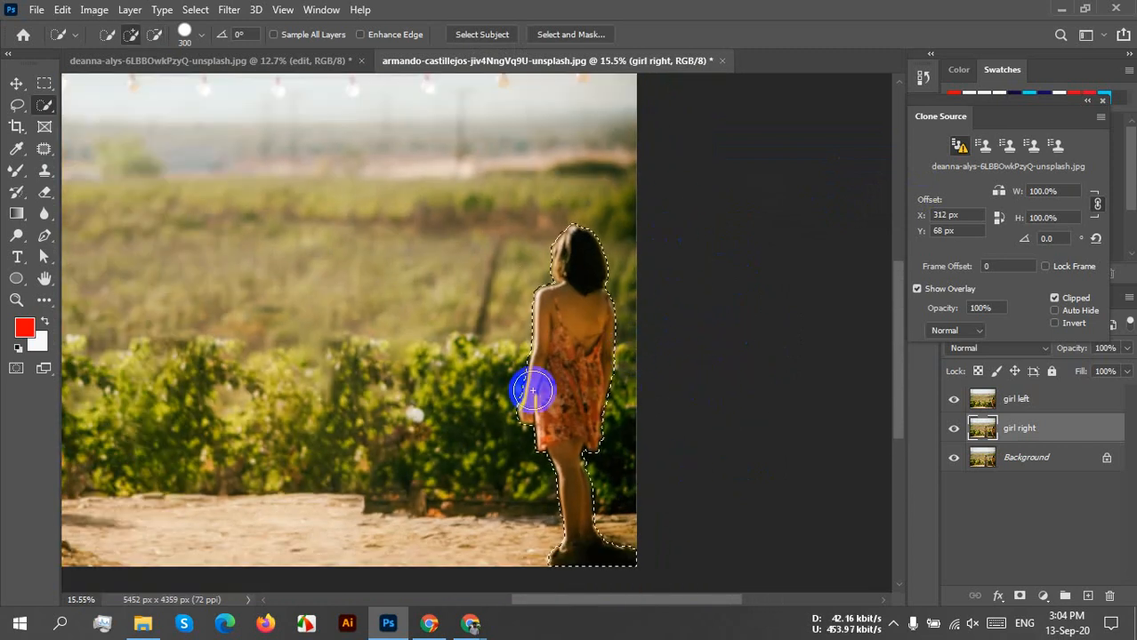
drag(508, 391, 711, 388)
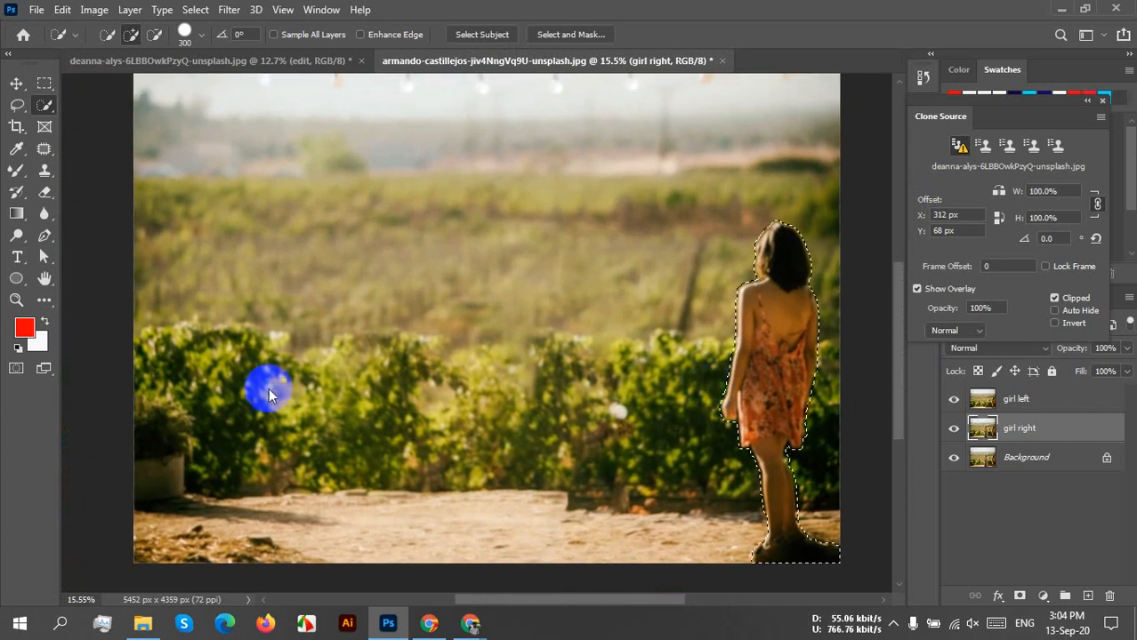
click(43, 148)
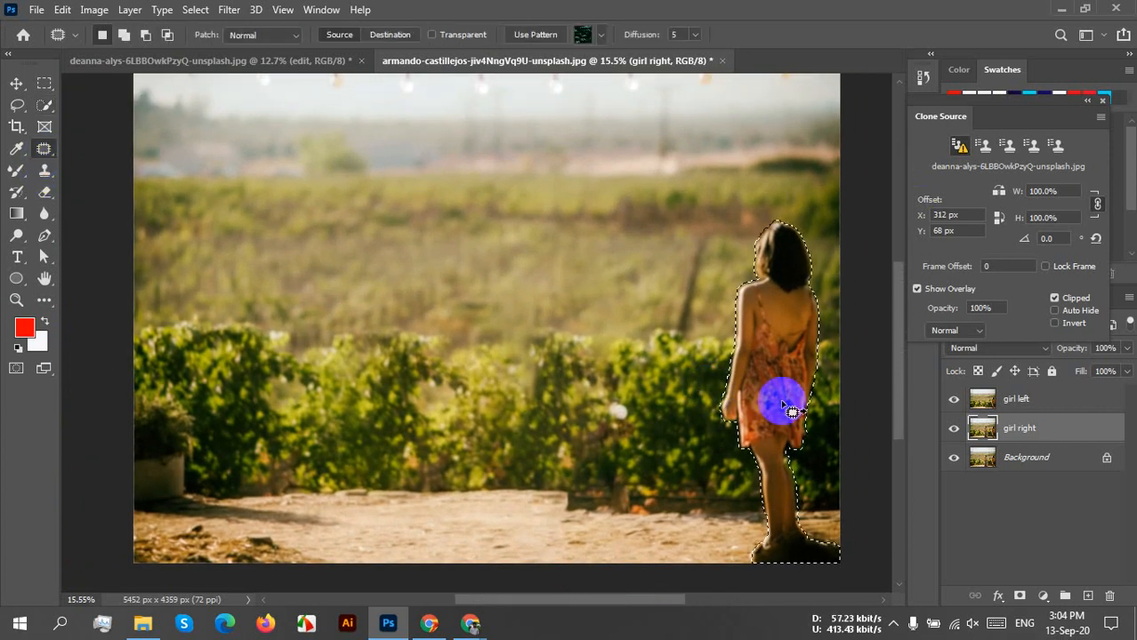
drag(779, 386, 666, 382)
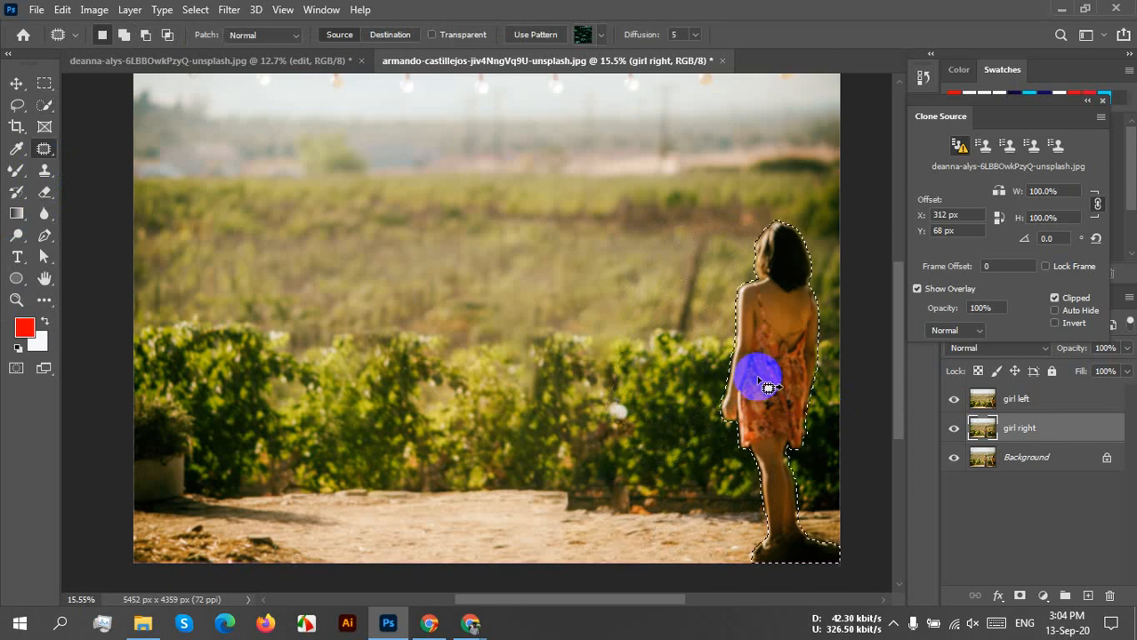
drag(747, 381, 648, 383)
click(954, 398)
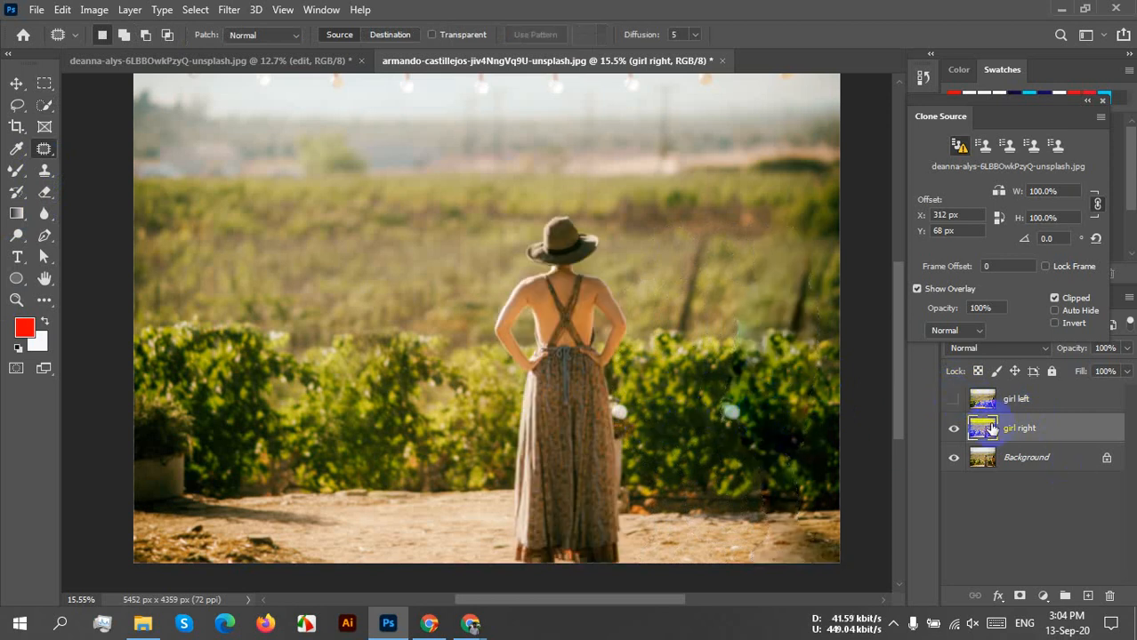
click(953, 399)
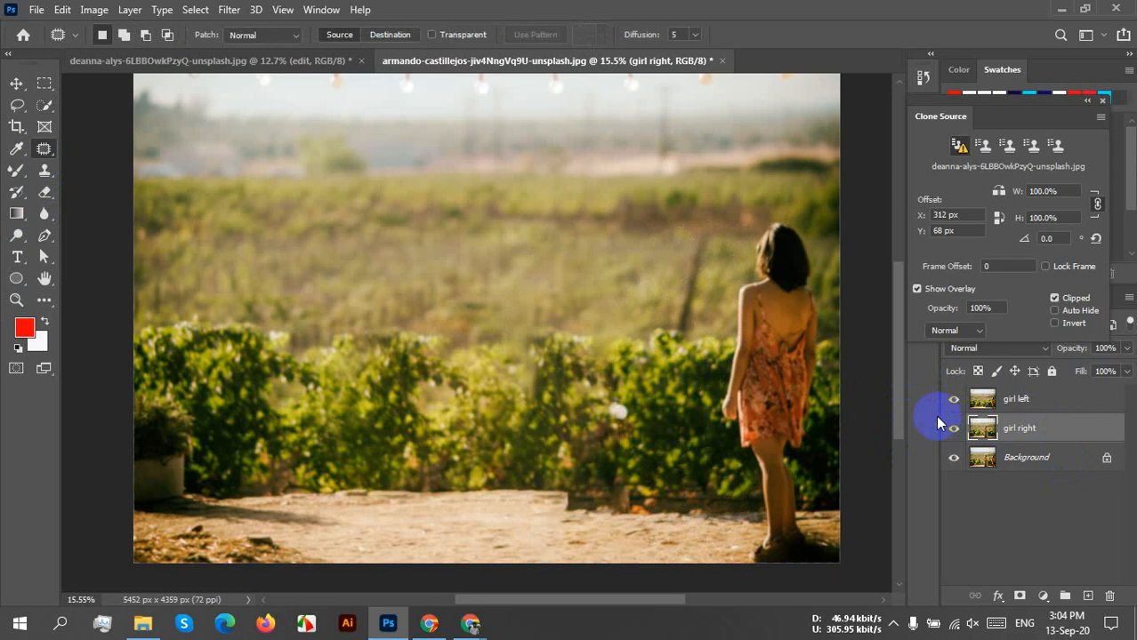
Activate the "girl left" layer and restore the selection around the woman in the orange dress
click(1047, 406)
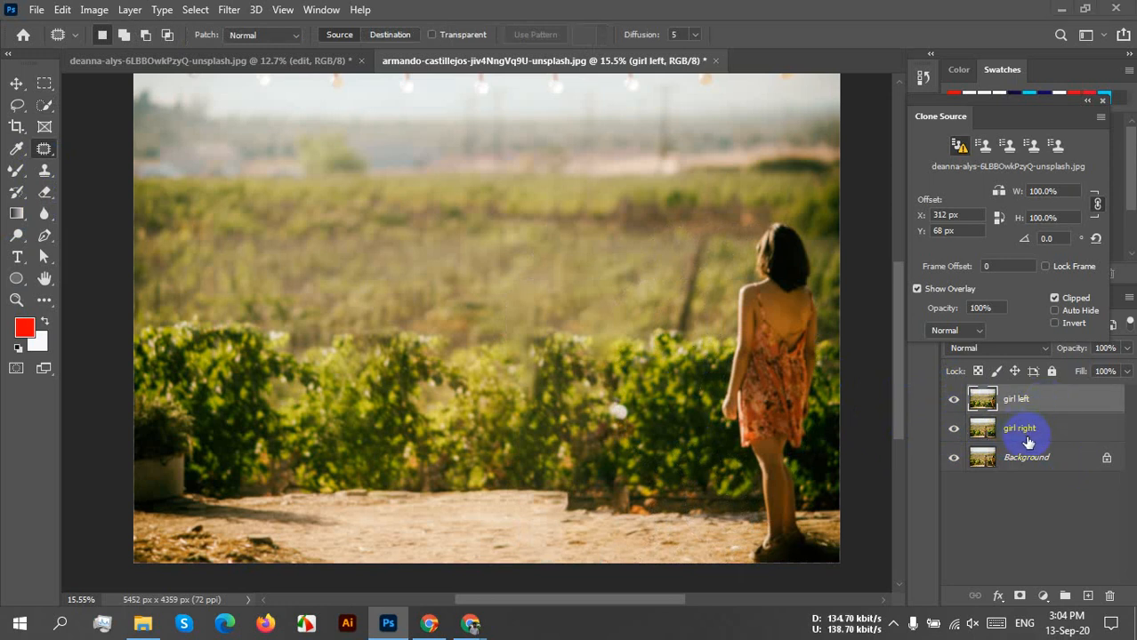
key(super)
click(868, 431)
key(ctrl+z)
key(ctrl+z)
key(ctrl+z)
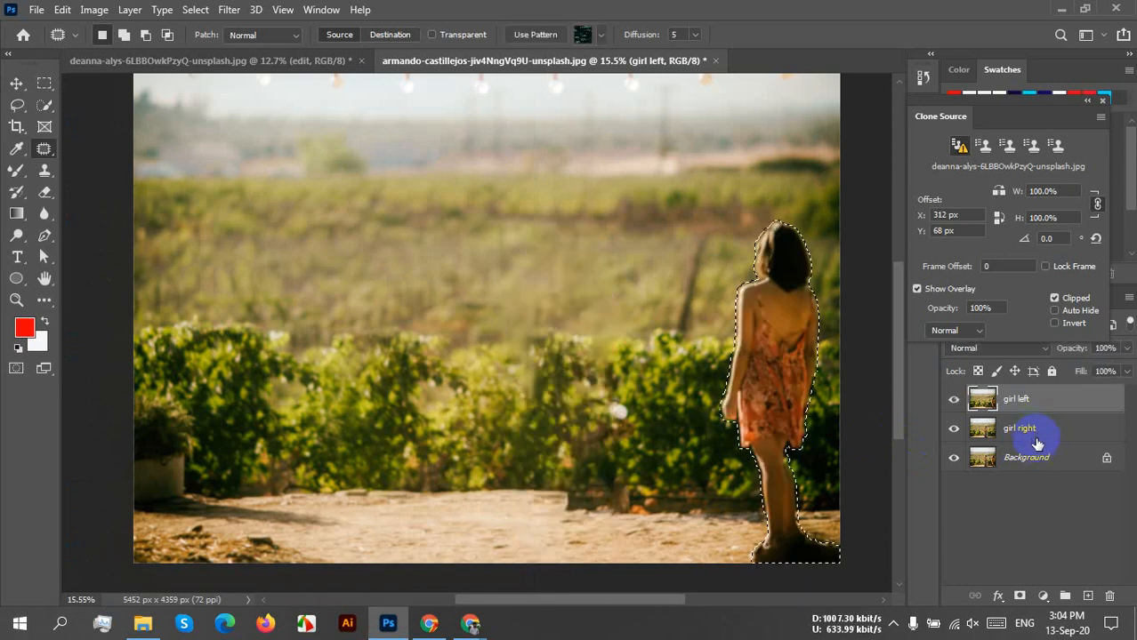
Patch the selected woman out of the "girl left" layer using the hedge beside her, and clear the selection
drag(751, 400, 661, 407)
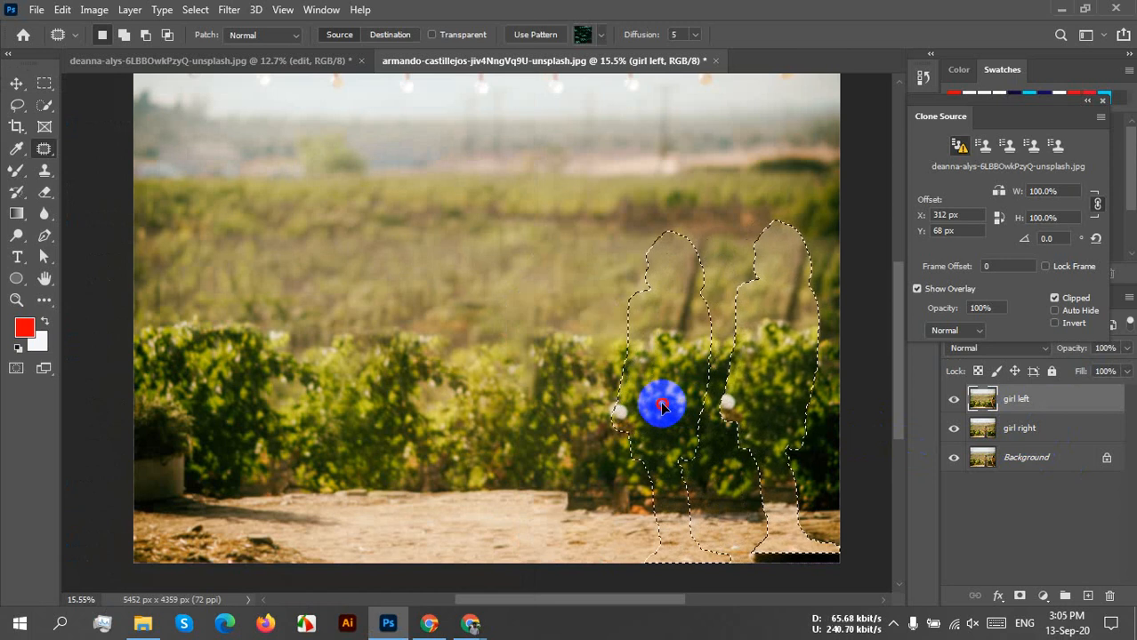
drag(661, 406, 663, 404)
click(979, 411)
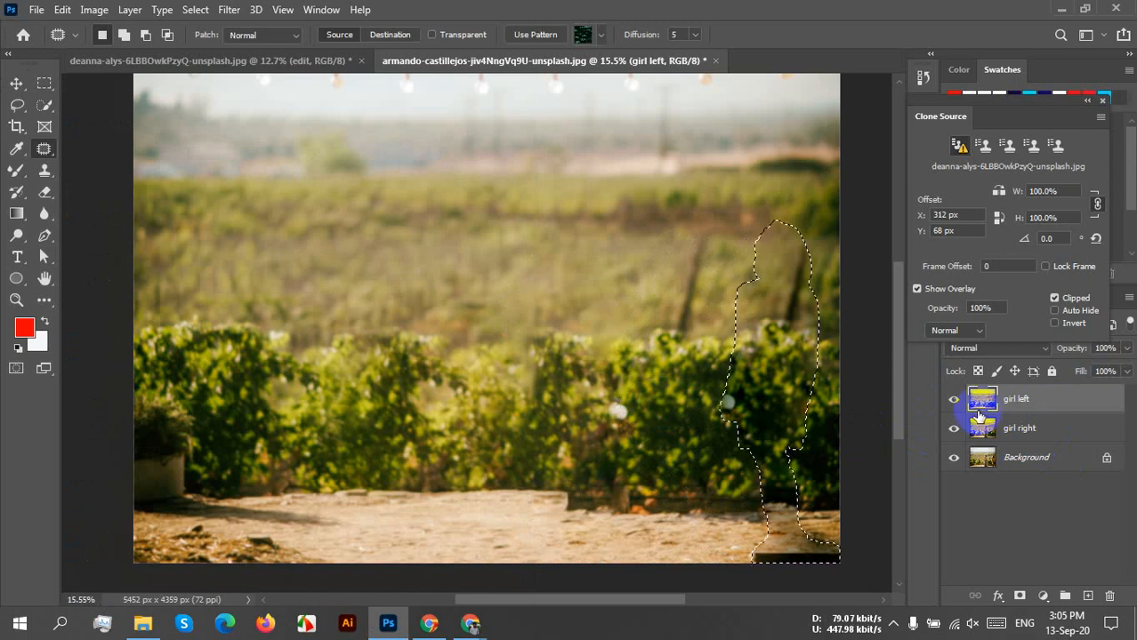
key(ctrl+d)
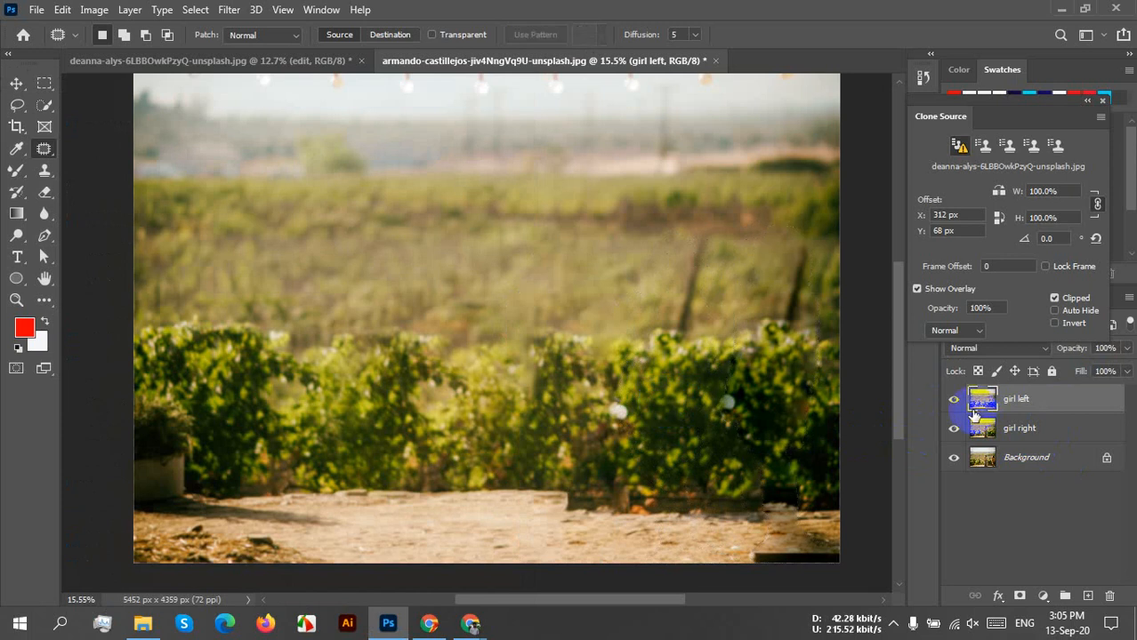
Delete the "girl right" layer and rename the "girl left" layer as "girl"
drag(1058, 427, 1116, 591)
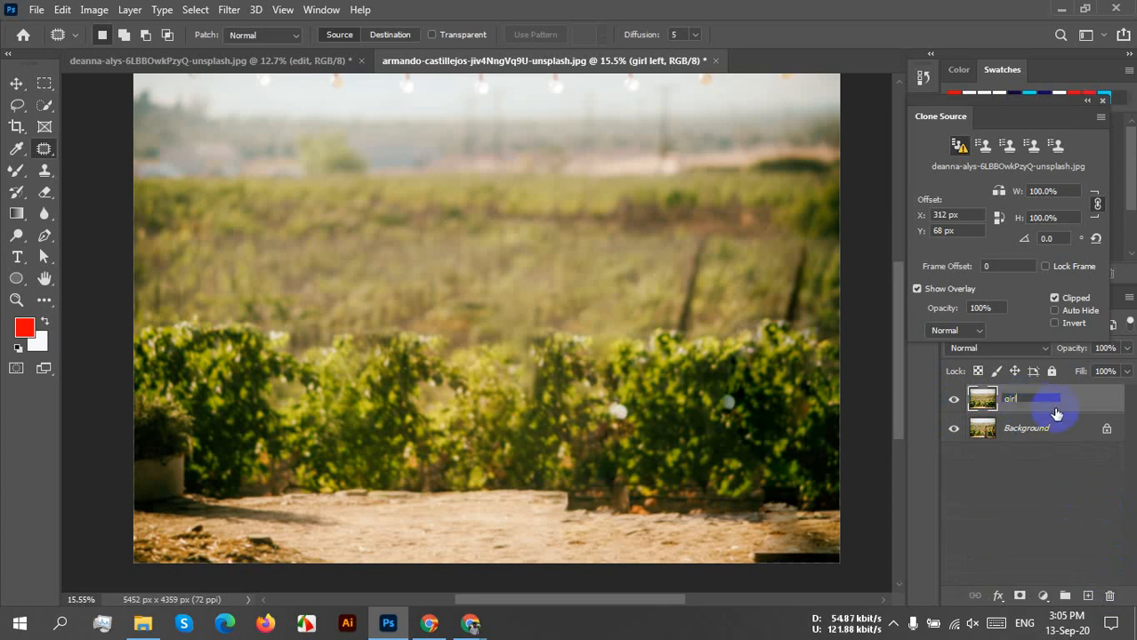
key(Return)
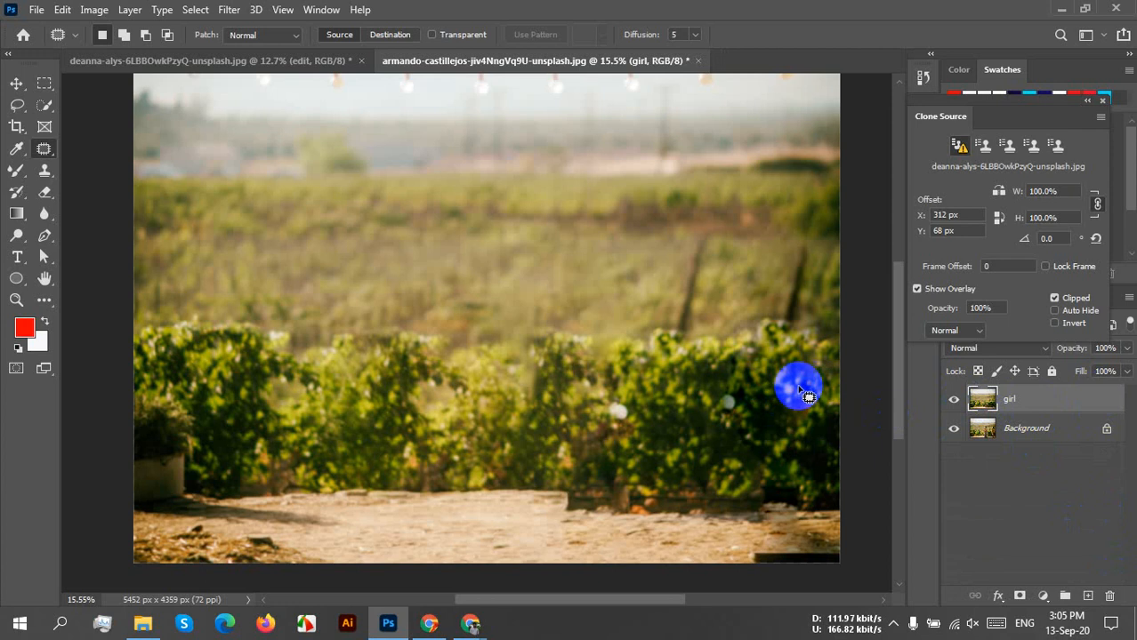
Toggle the visibility of the "girl" layer to compare the edited photo with the original background
click(955, 406)
click(952, 406)
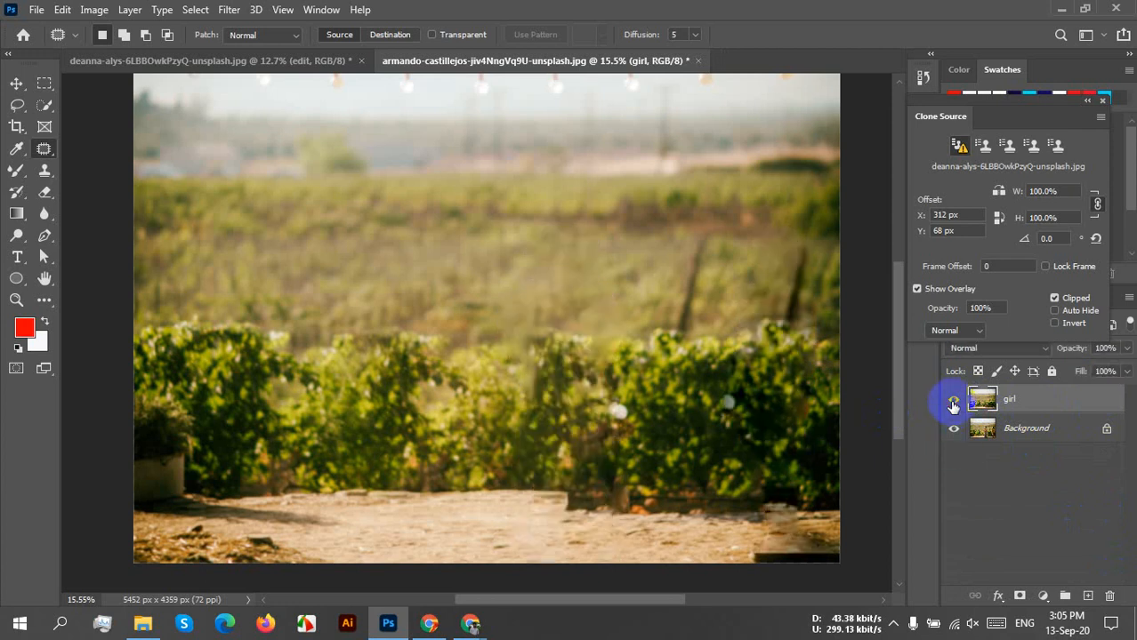
click(953, 405)
click(952, 405)
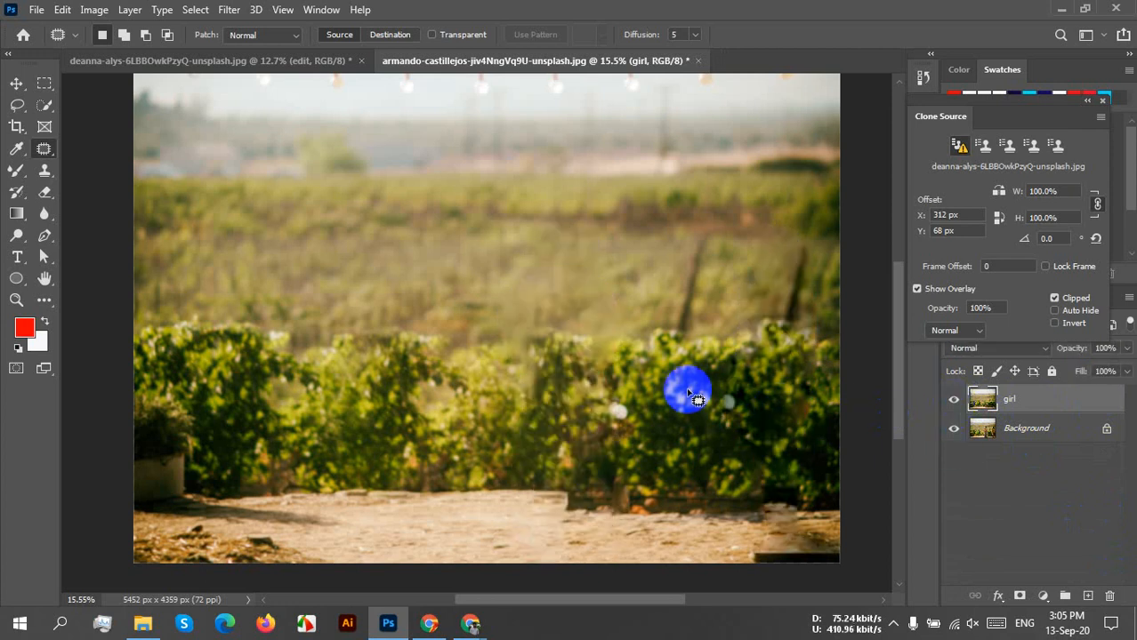
scroll(687, 392, down, 1)
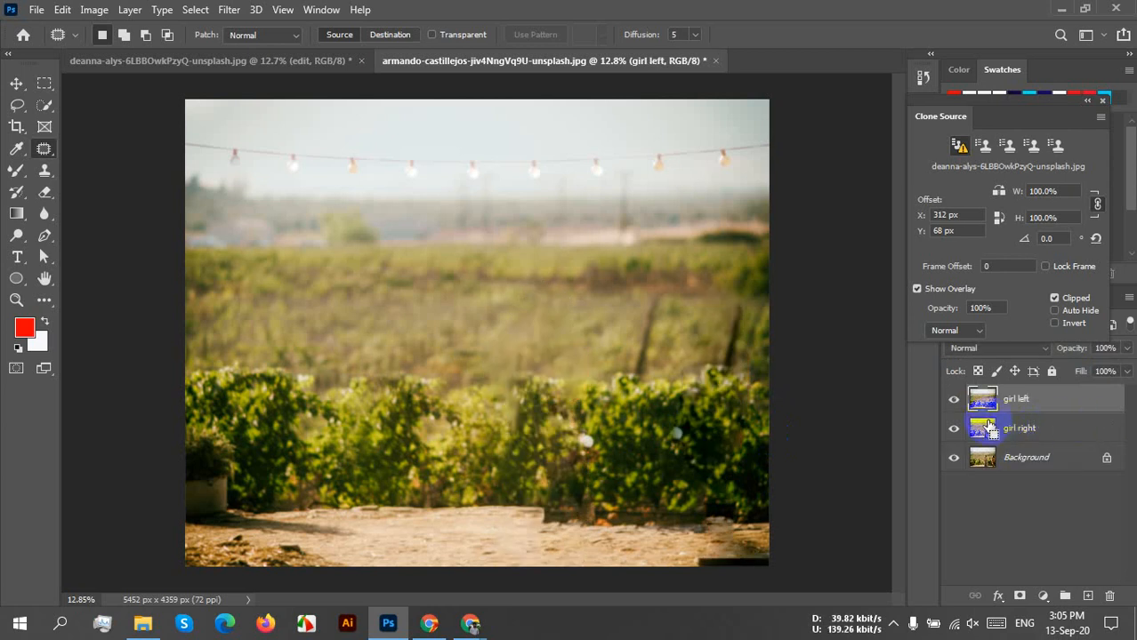
Reselect the patched woman's outline, clear it on the "girl right" layer, and toggle "girl left" visibility to compare the two layers
ctrl+click(986, 428)
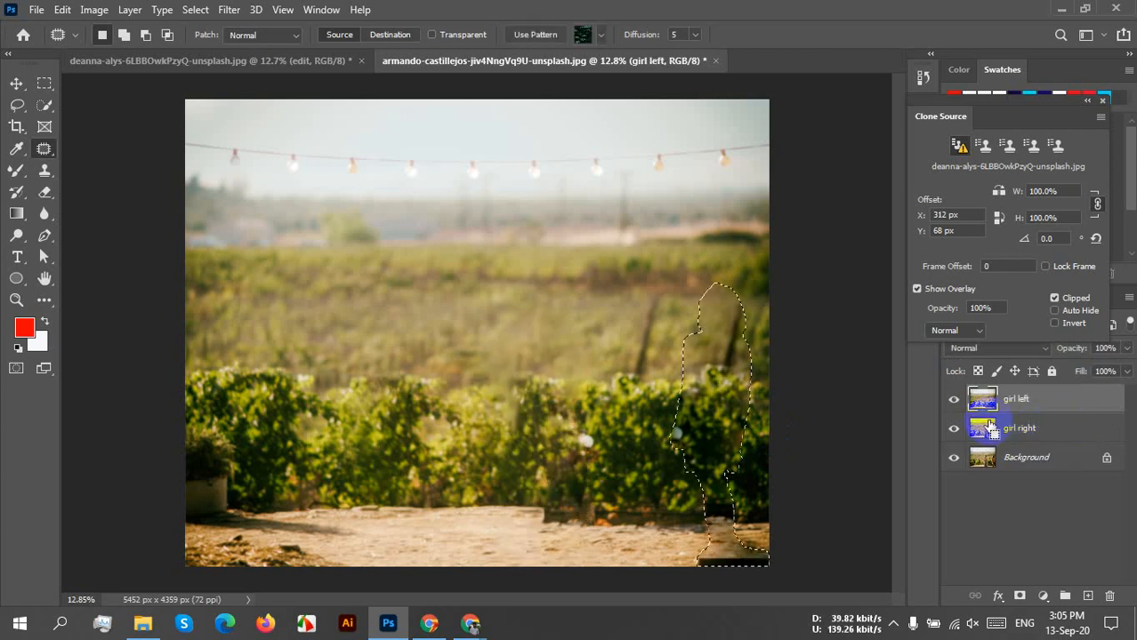
click(1058, 428)
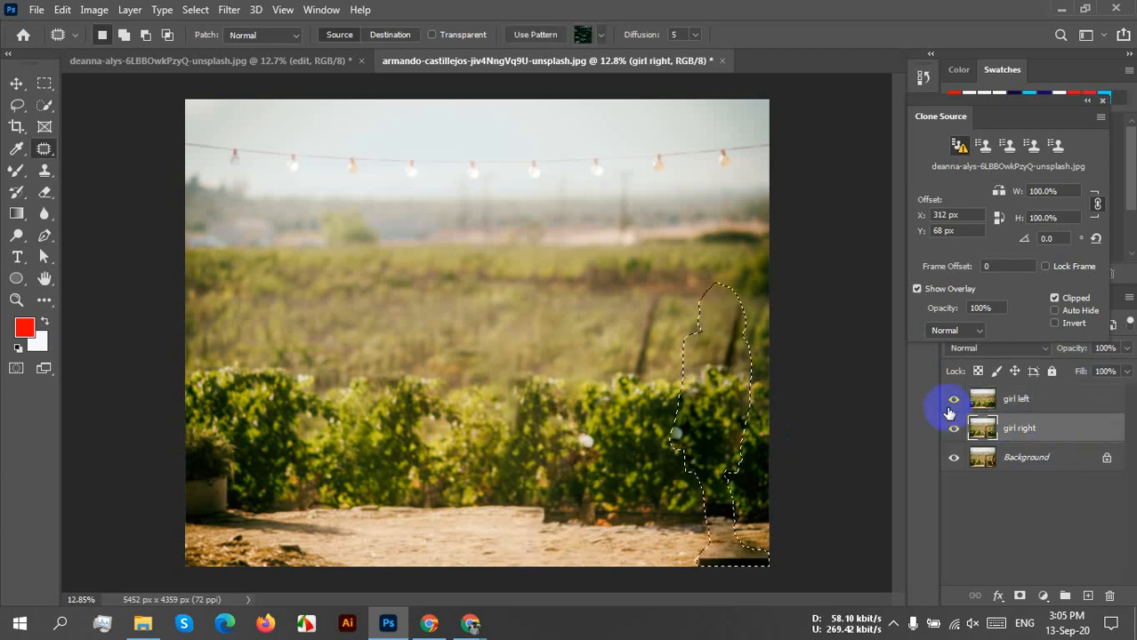
click(954, 398)
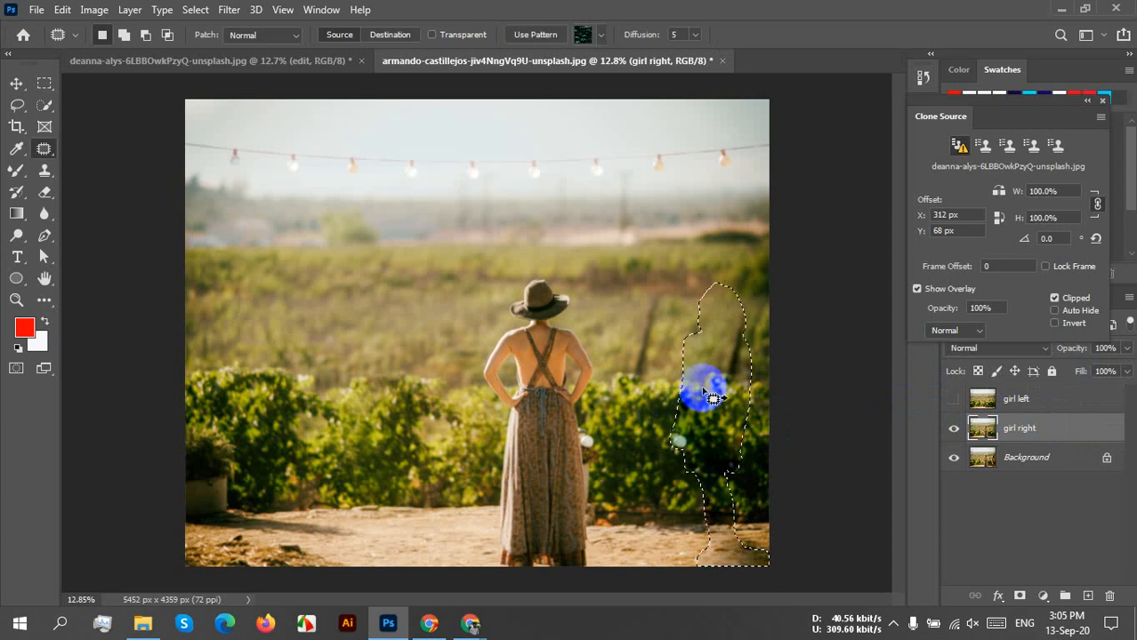
click(656, 409)
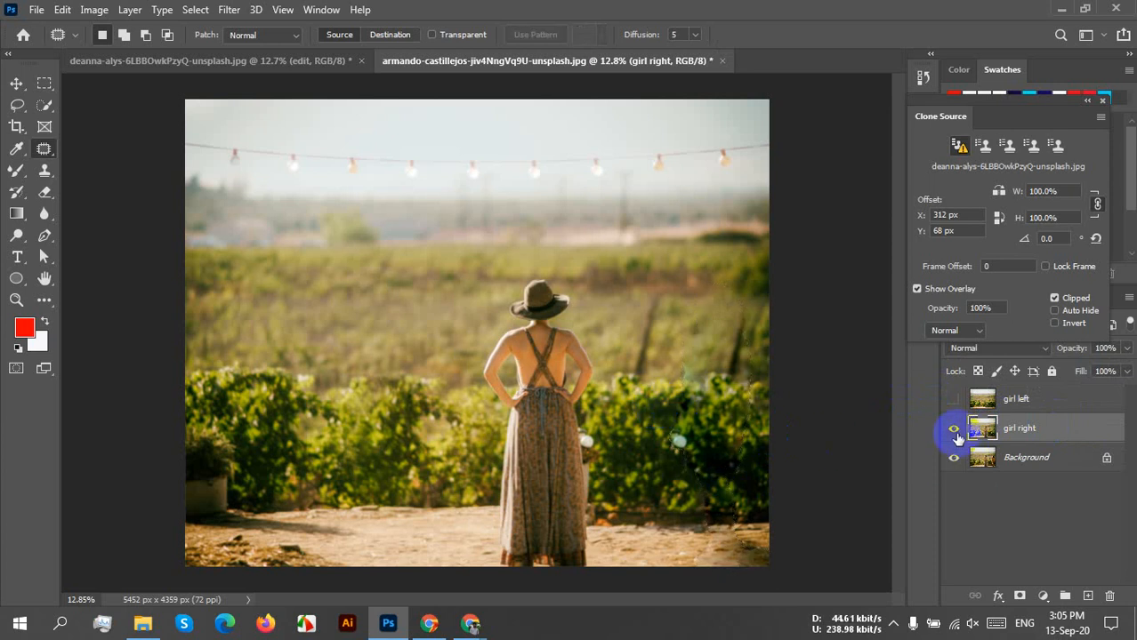
click(945, 403)
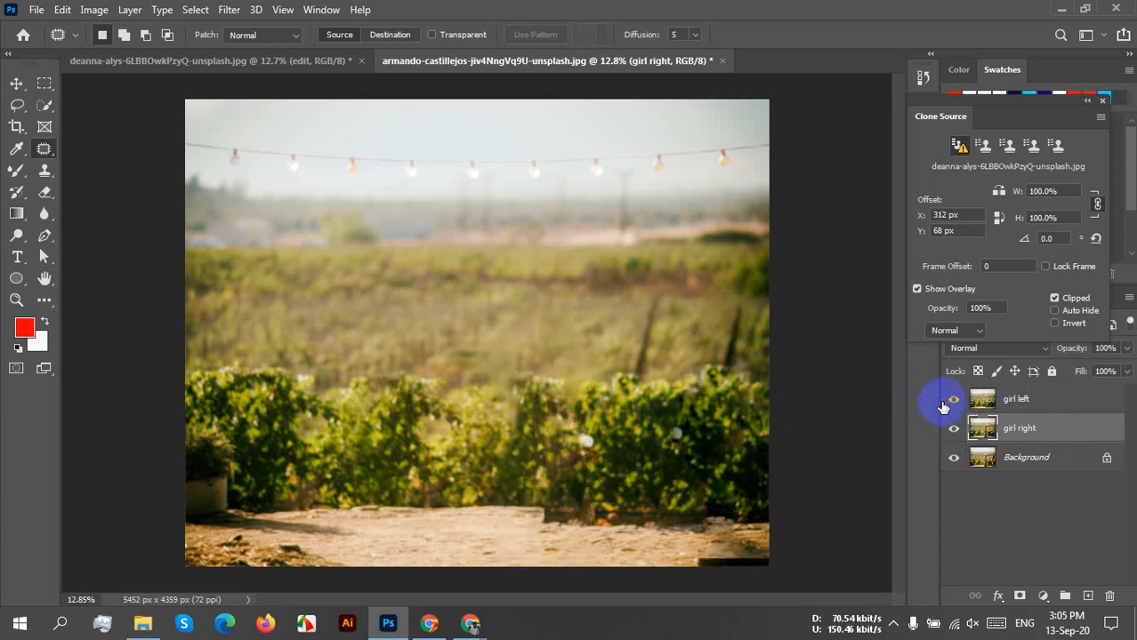
Toggle the visibility of the "girl left" and "girl right" layers to compare each with the background
click(953, 403)
click(953, 402)
click(952, 402)
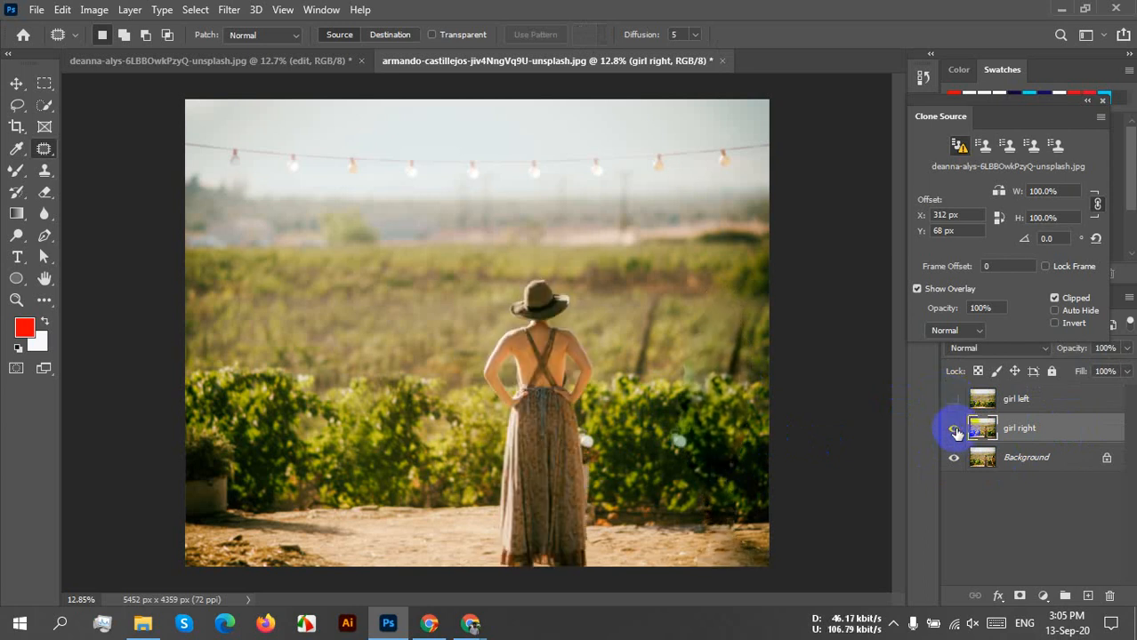
click(955, 429)
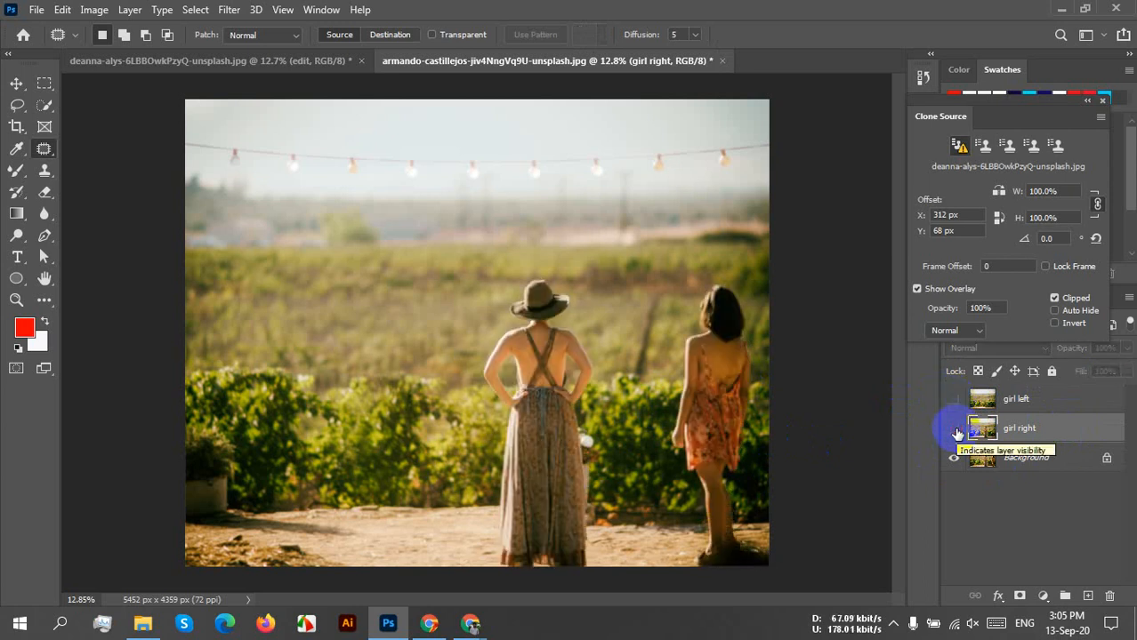
click(955, 430)
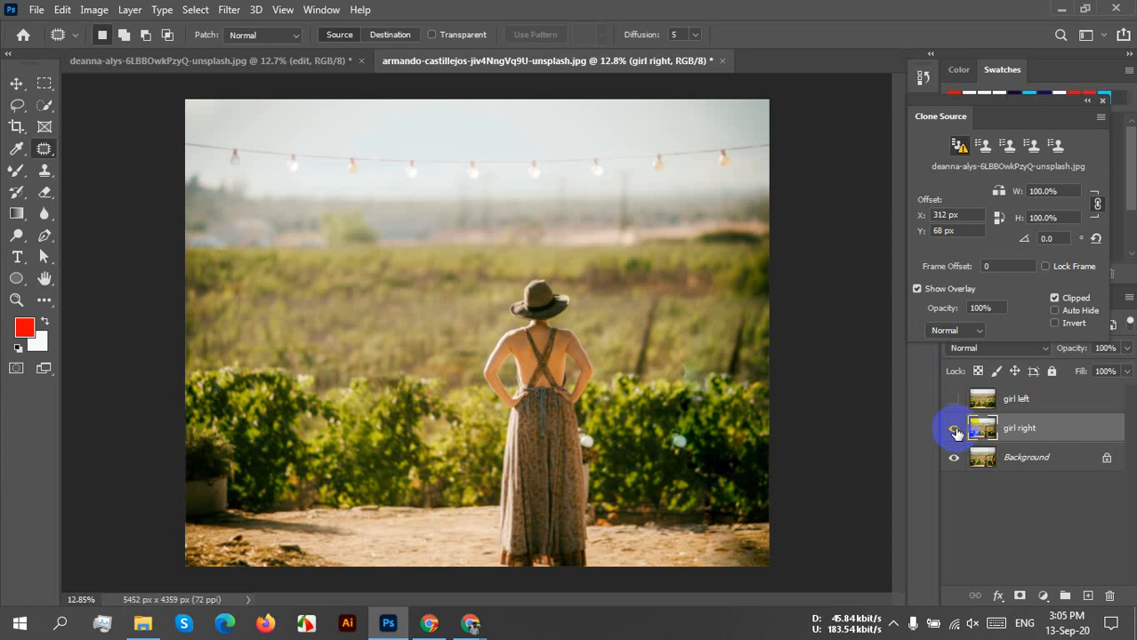
click(955, 429)
click(954, 402)
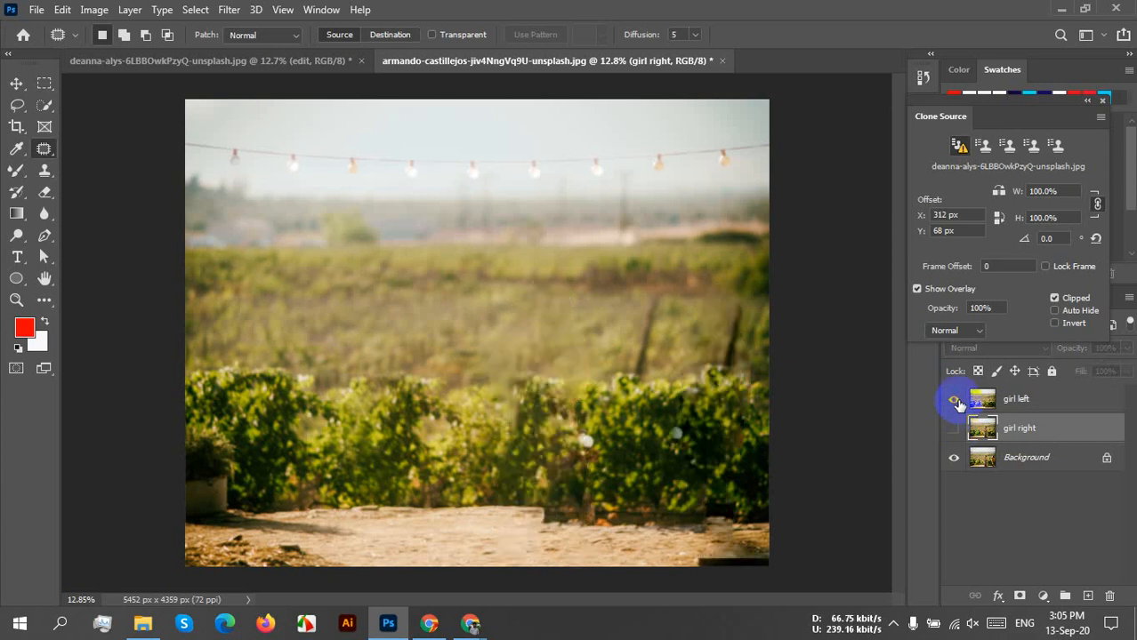
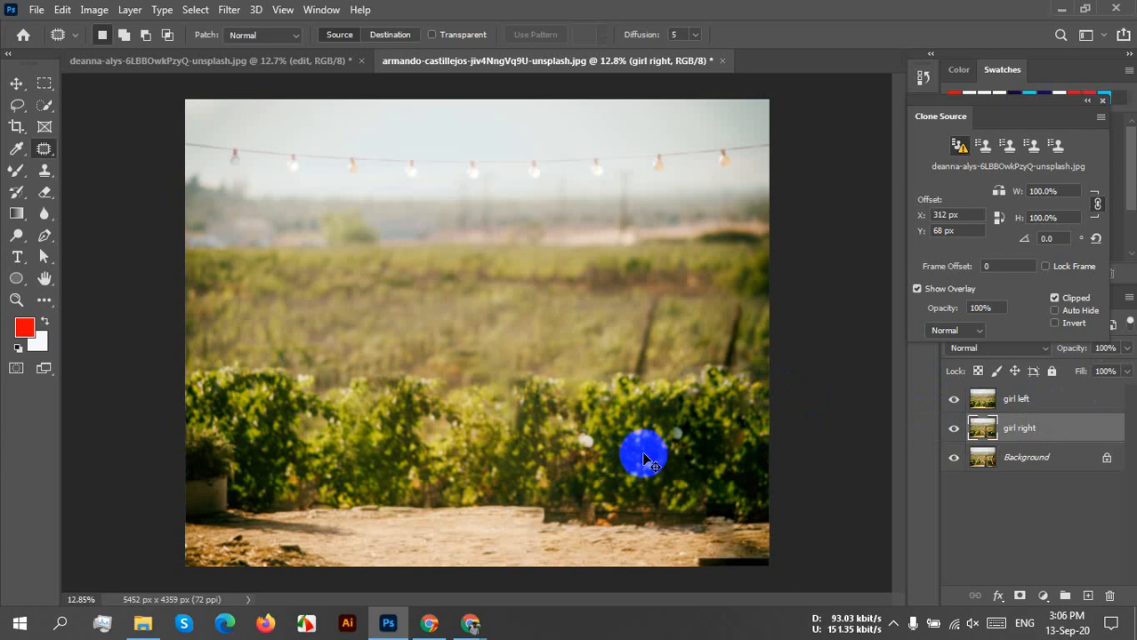
Undo the recent edits back to before the red-dress woman was patched out, keeping her outline selected on the "girl right" layer
key(ctrl+z)
key(ctrl+z)
key(ctrl+z)
key(ctrl+z)
key(ctrl+z)
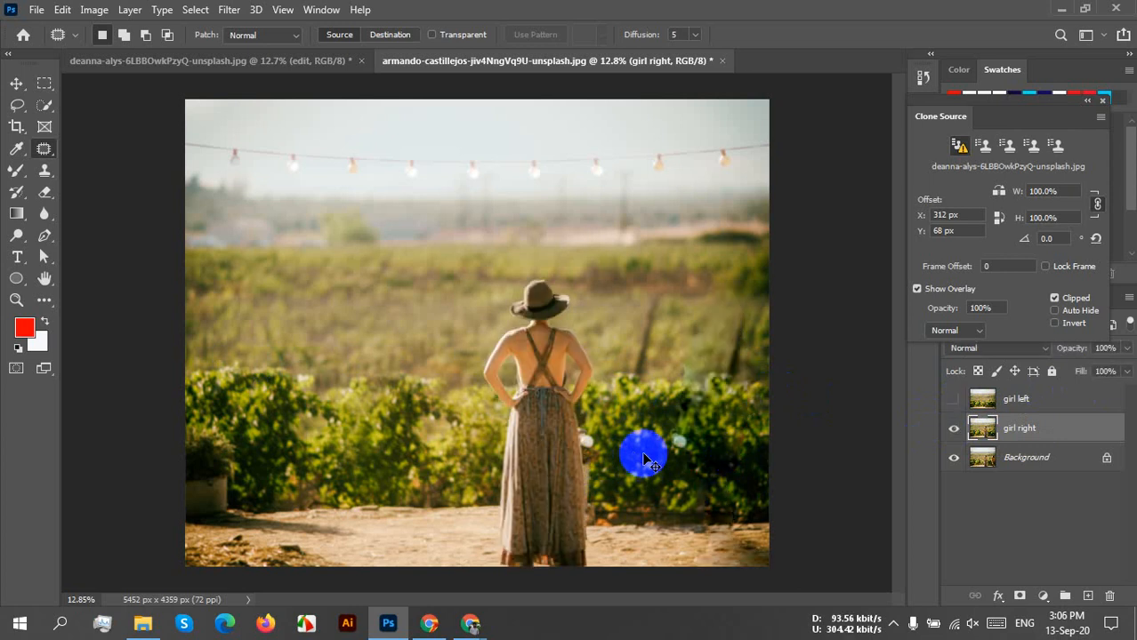
key(ctrl+z)
key(ctrl+z)
key(ctrl+z)
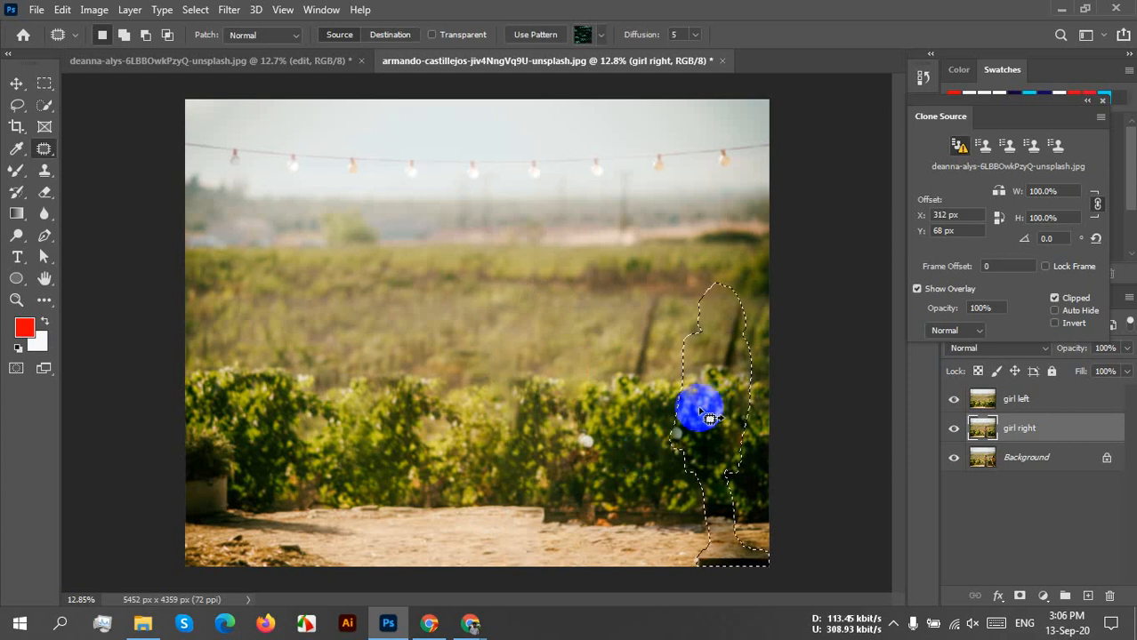
key(ctrl+z)
Patch the red-dress woman out of the "girl right" layer using the neighbouring hedge, and toggle "girl left" visibility to compare
drag(674, 416, 610, 411)
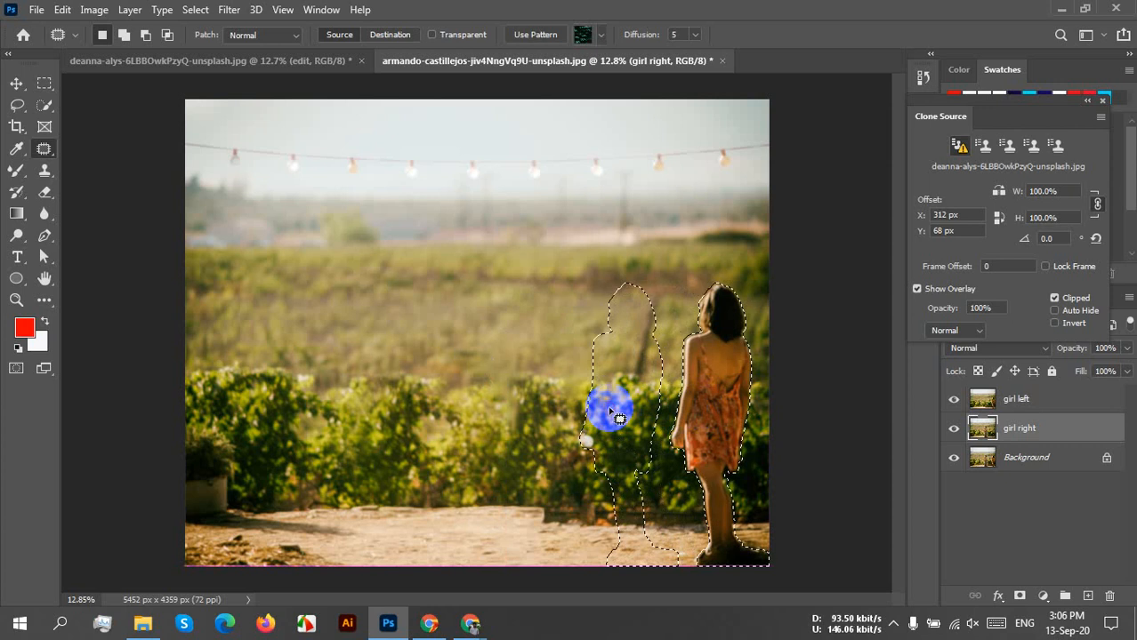
drag(618, 418, 618, 417)
click(954, 398)
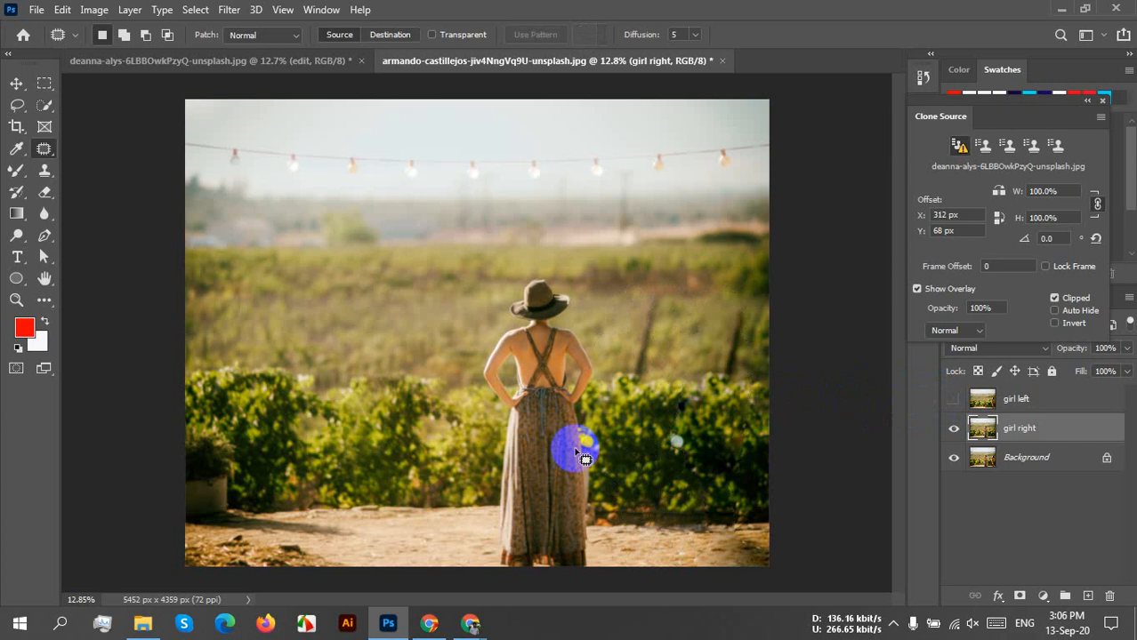
click(954, 399)
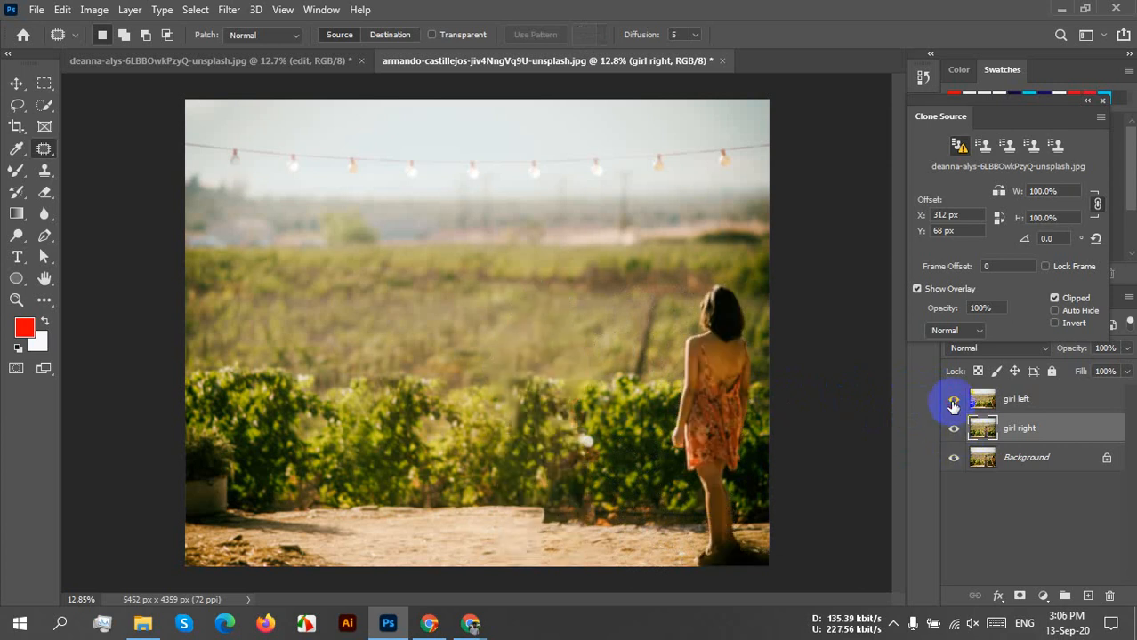
click(952, 401)
click(953, 401)
click(953, 401)
click(953, 401)
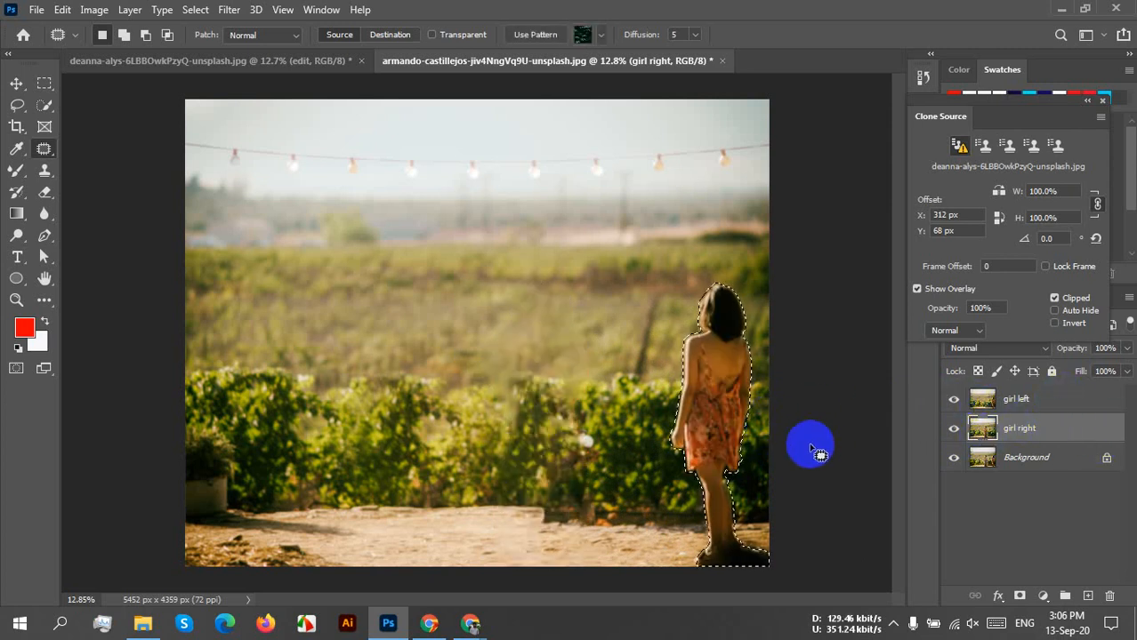
With the "girl left" layer hidden, expand the selection by 60 pixels and patch the enlarged area from its immediate surroundings
click(954, 399)
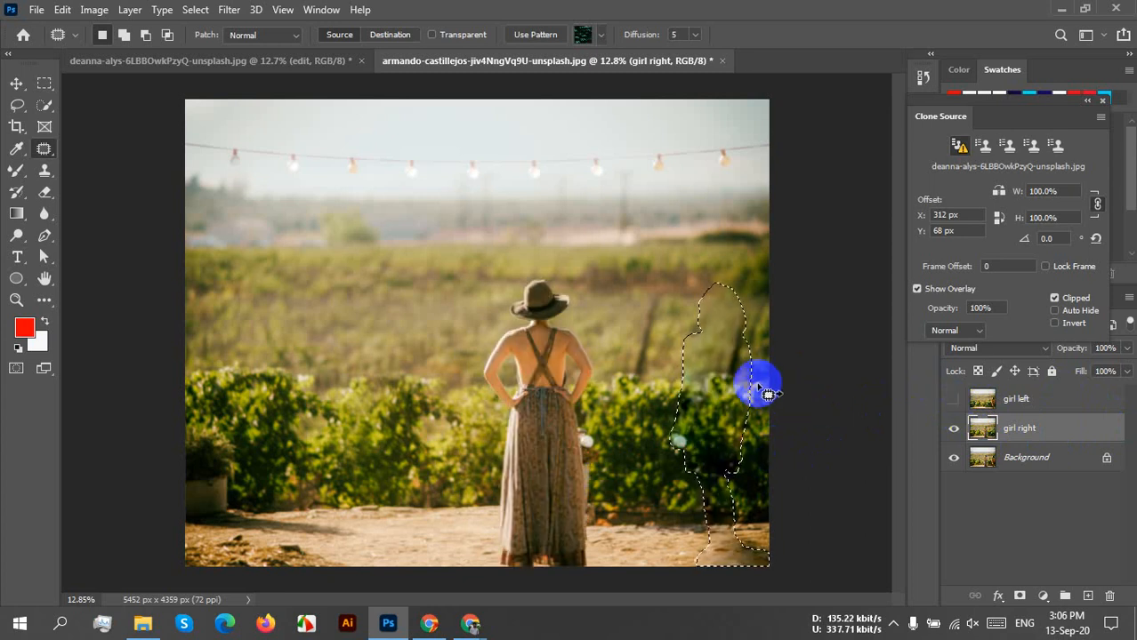
drag(722, 307, 820, 375)
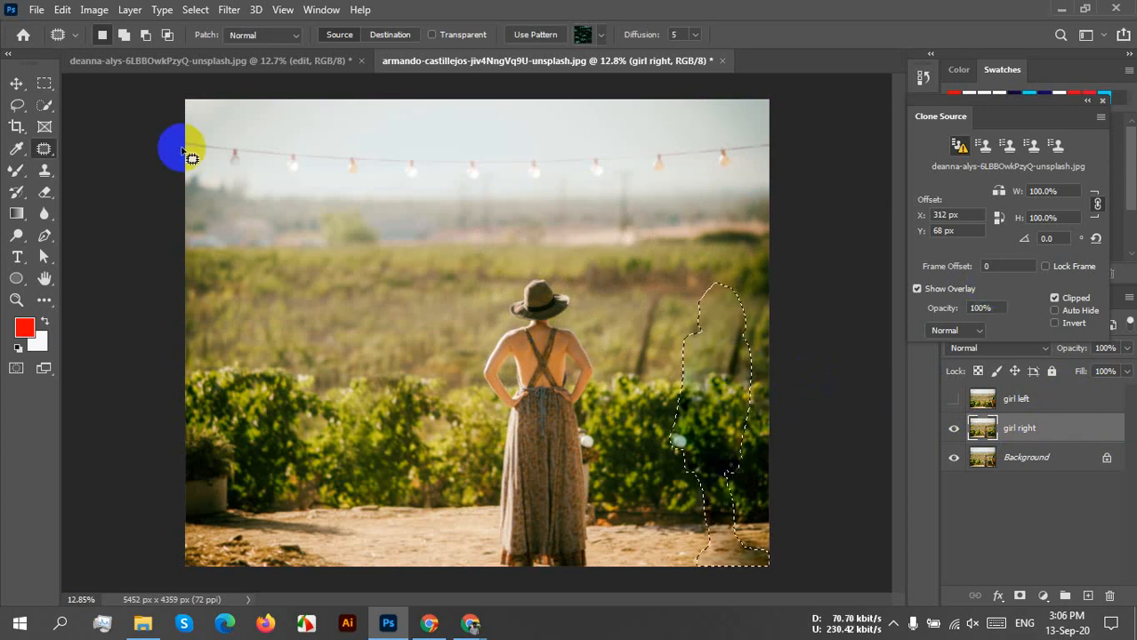
click(195, 10)
mouse_move(224, 245)
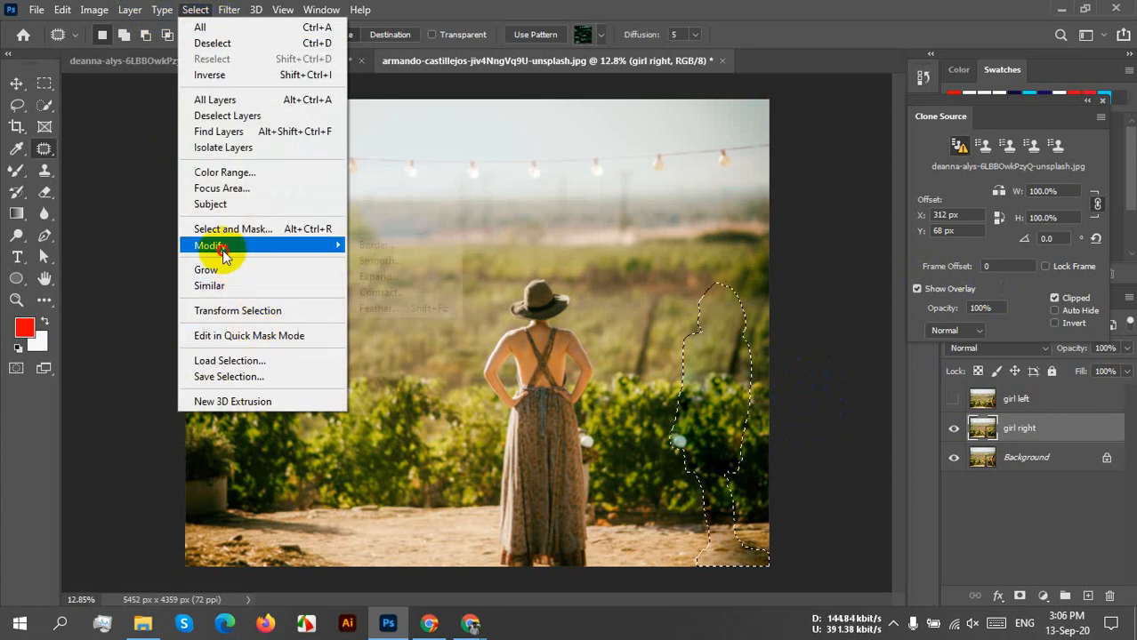
click(413, 279)
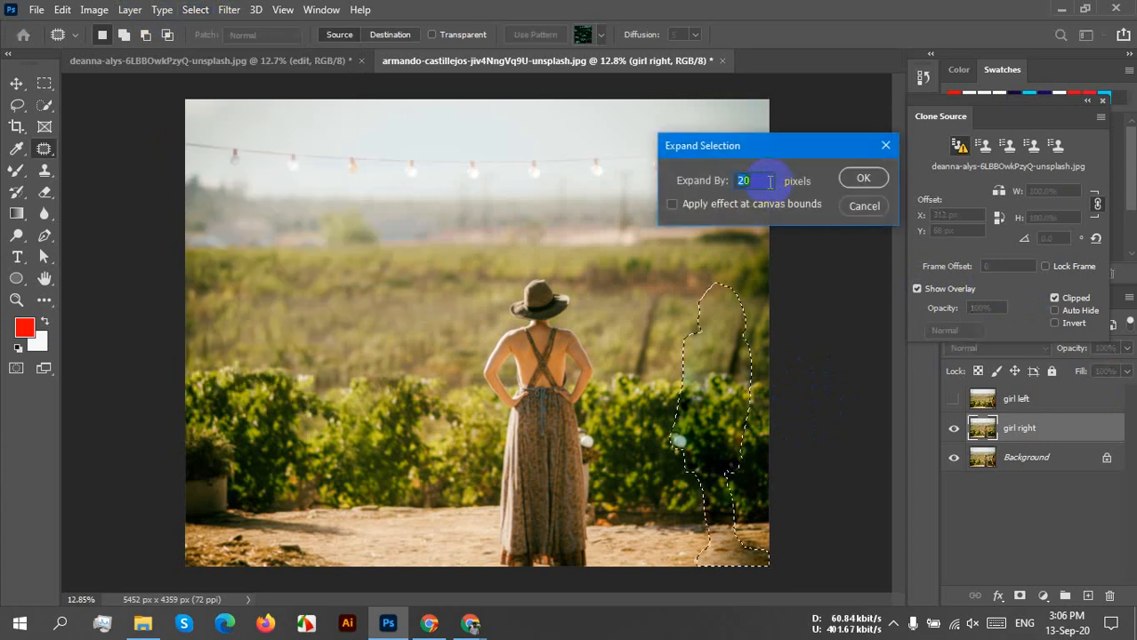
text(50)
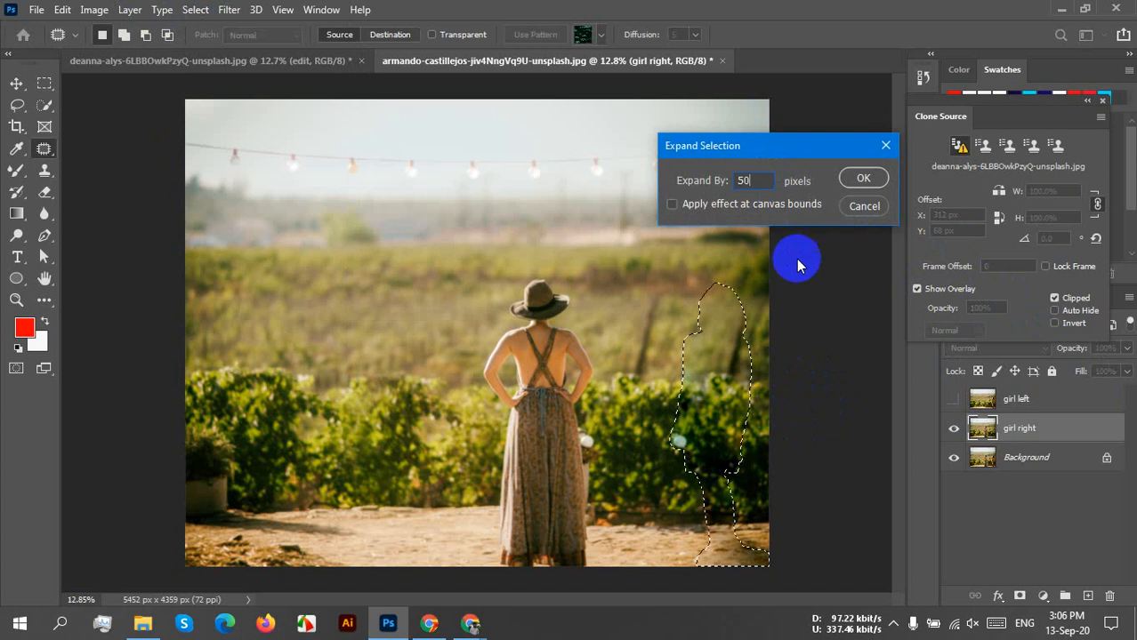
click(727, 181)
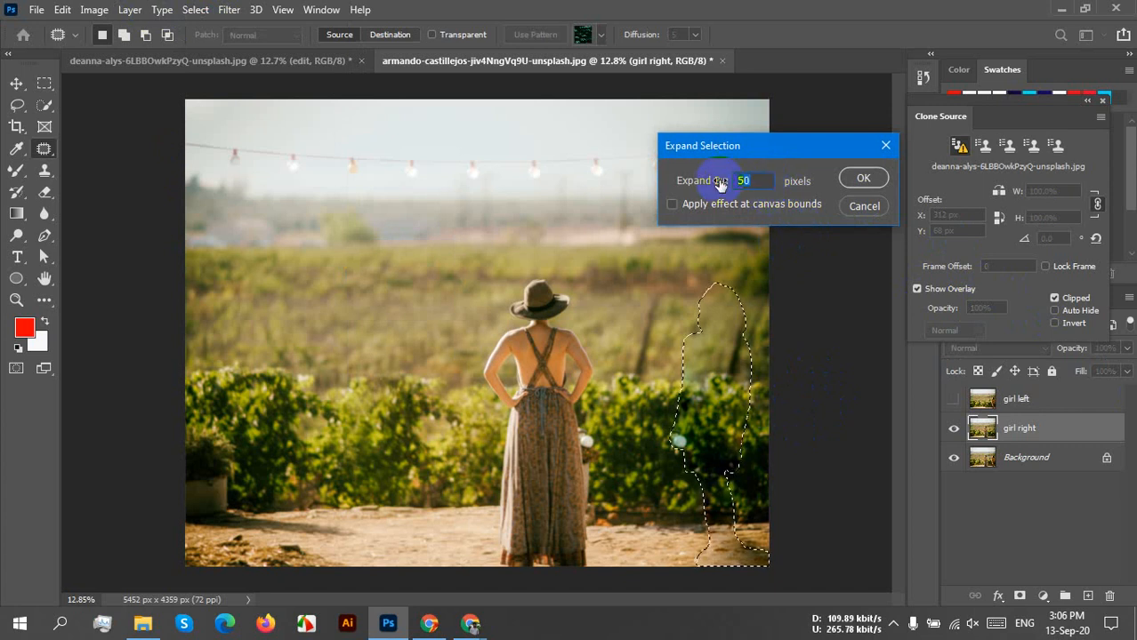
text(6)
click(860, 177)
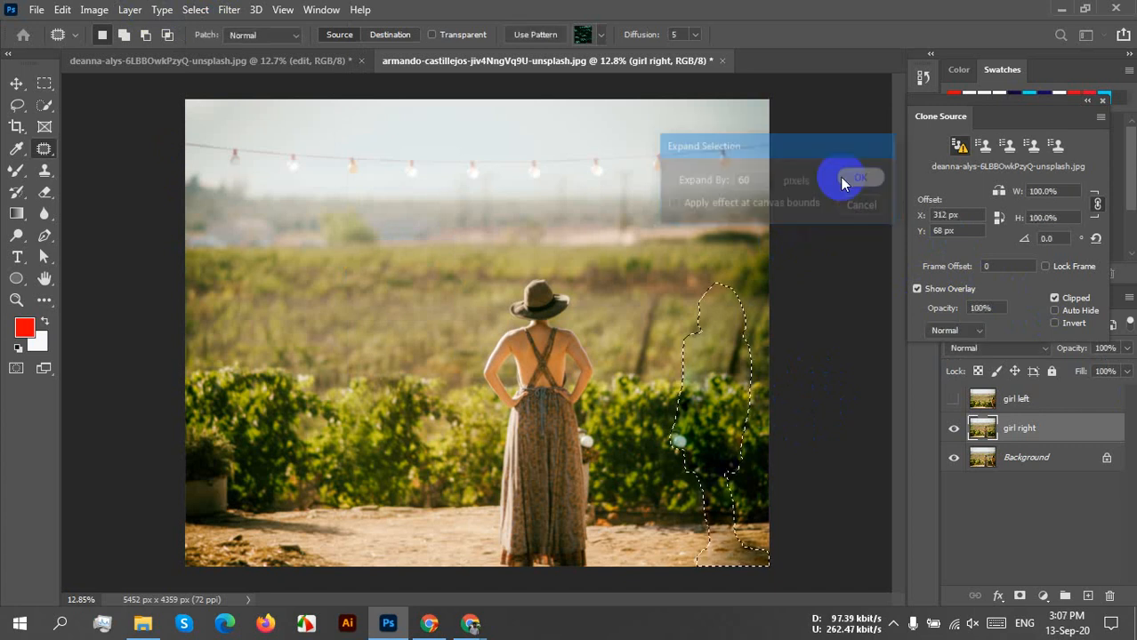
drag(755, 358, 791, 392)
Expand the selection by 100 pixels and try to patch it using the area around the woman with the hat
click(195, 10)
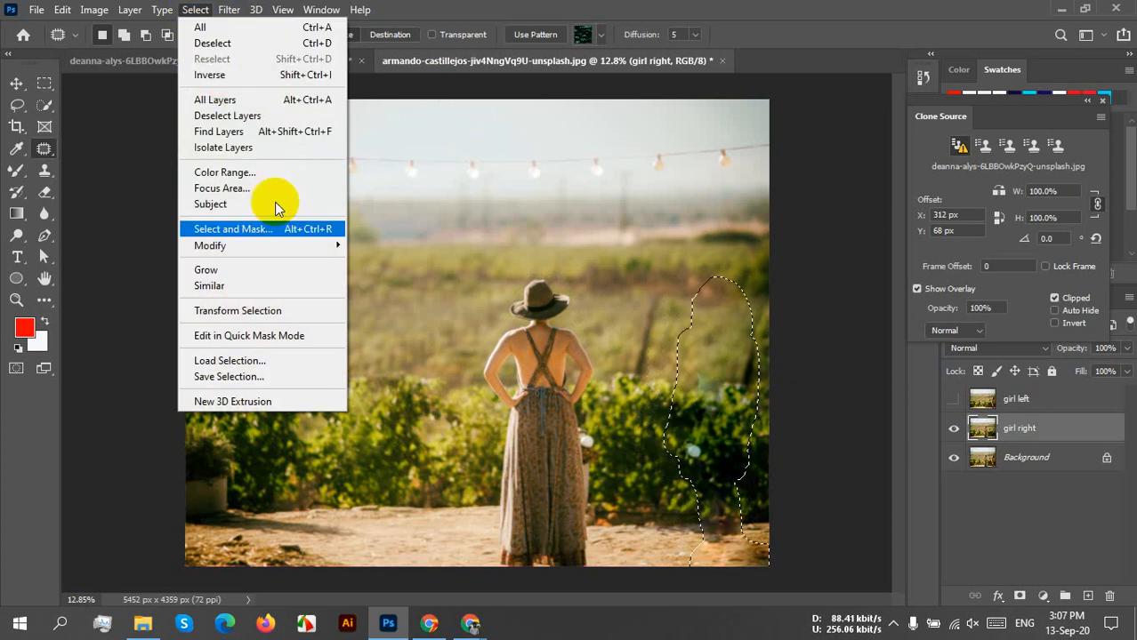
mouse_move(236, 254)
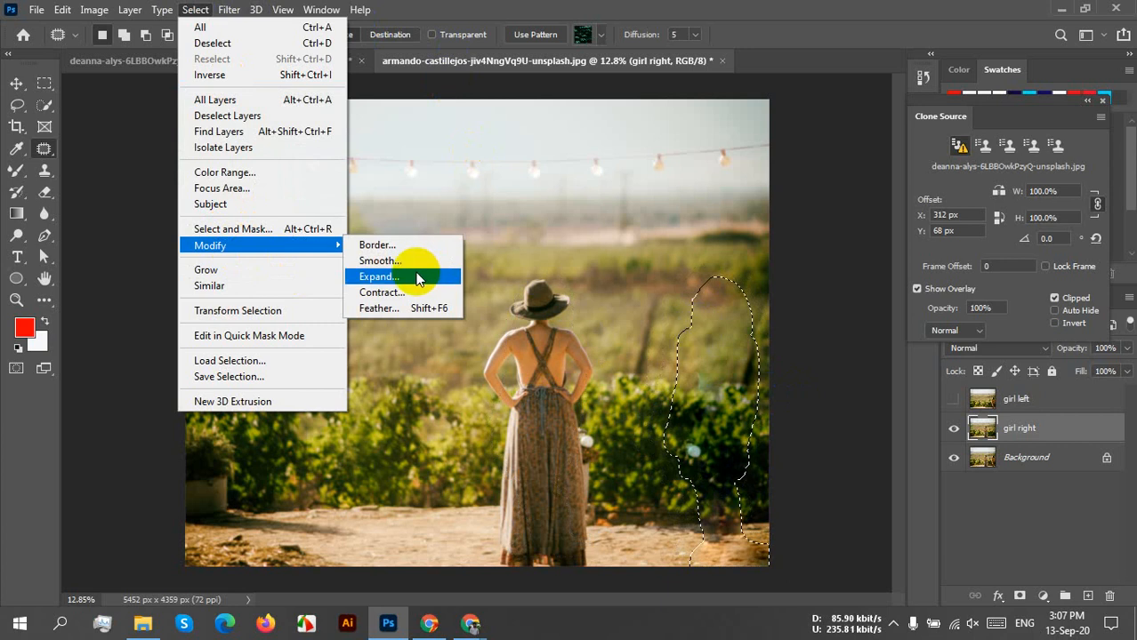
click(381, 276)
text(100)
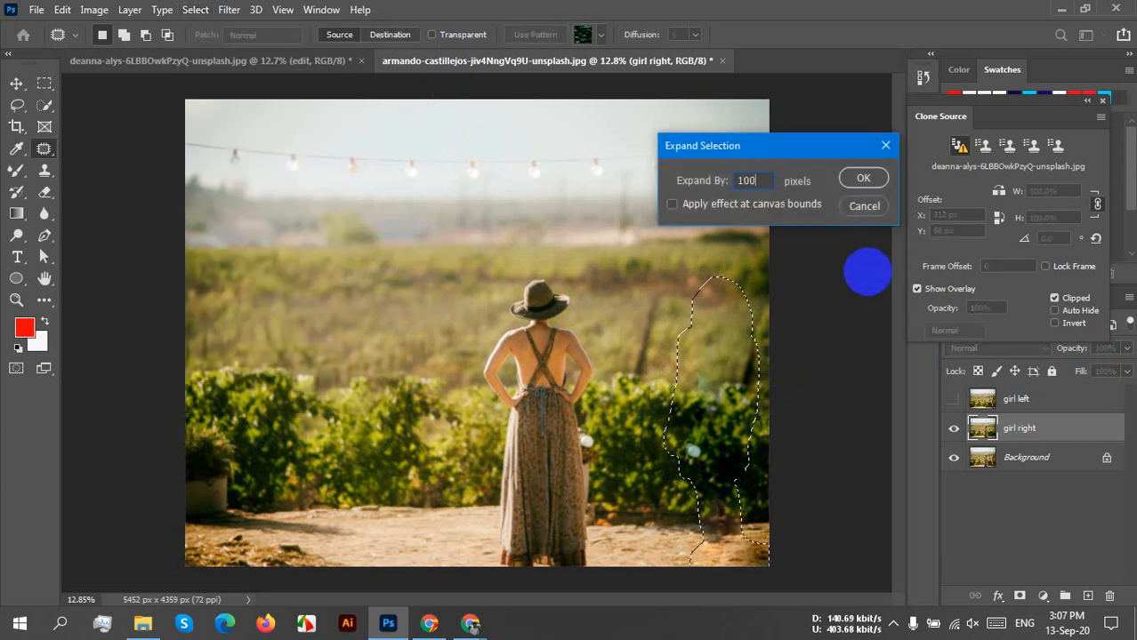
click(858, 179)
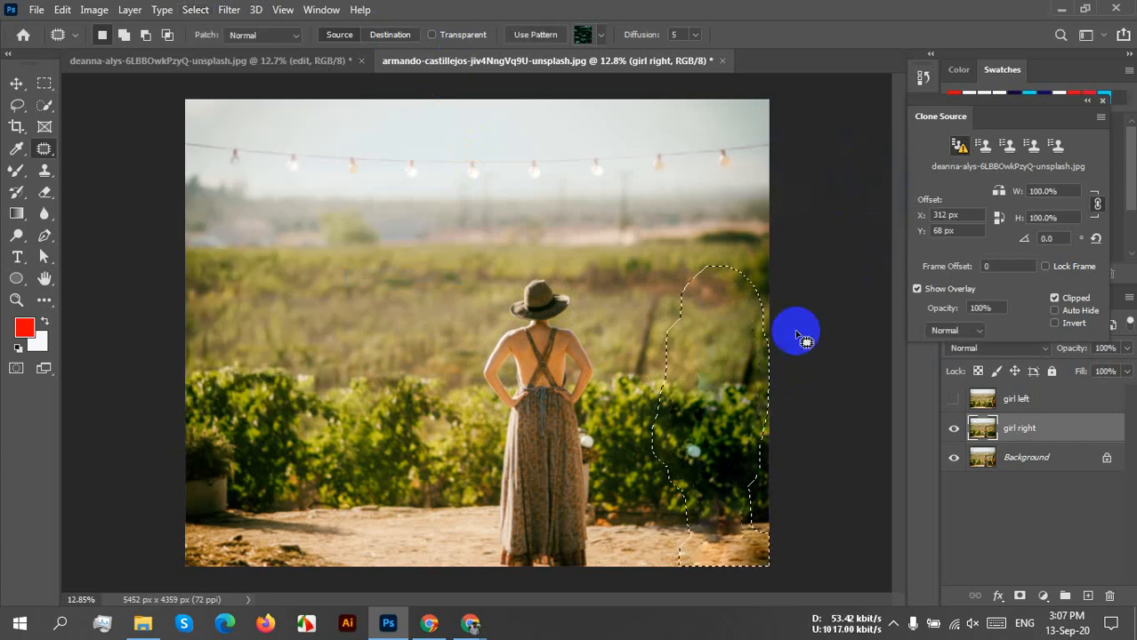
drag(718, 432, 538, 448)
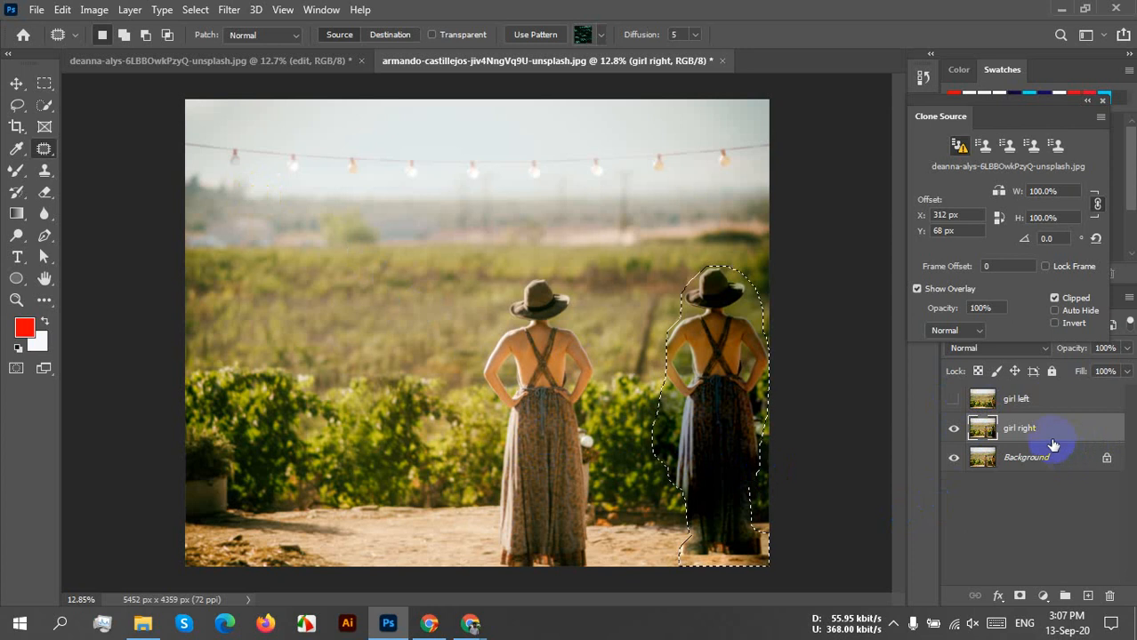
Select the "girl left" layer and toggle both girl layers' visibility to check the patch against the background
click(1052, 398)
click(954, 400)
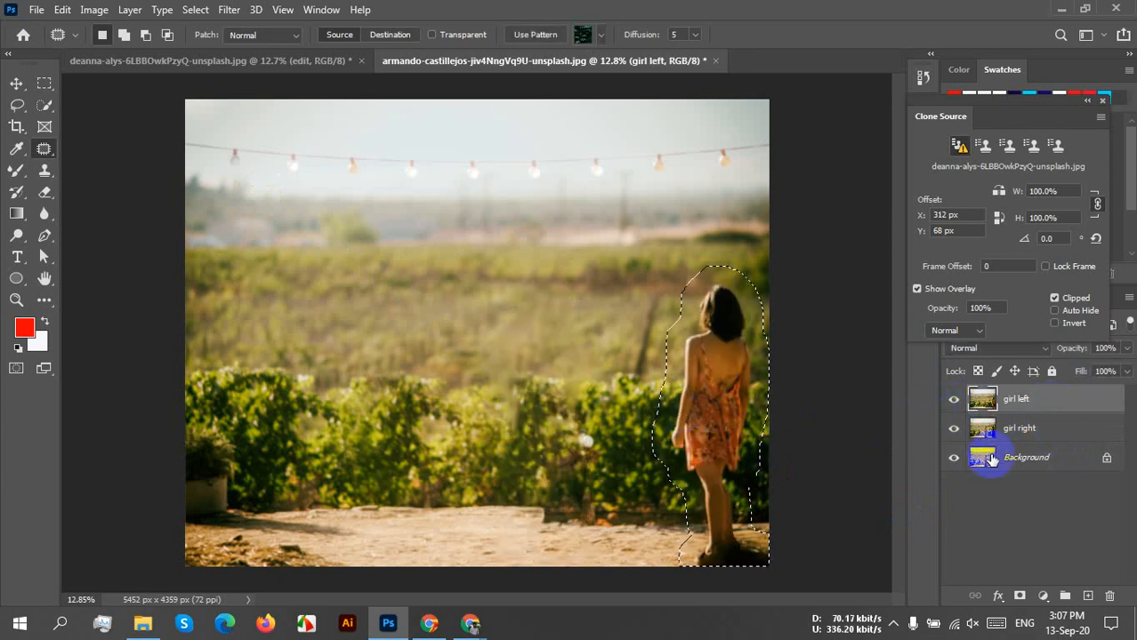
click(954, 400)
click(955, 429)
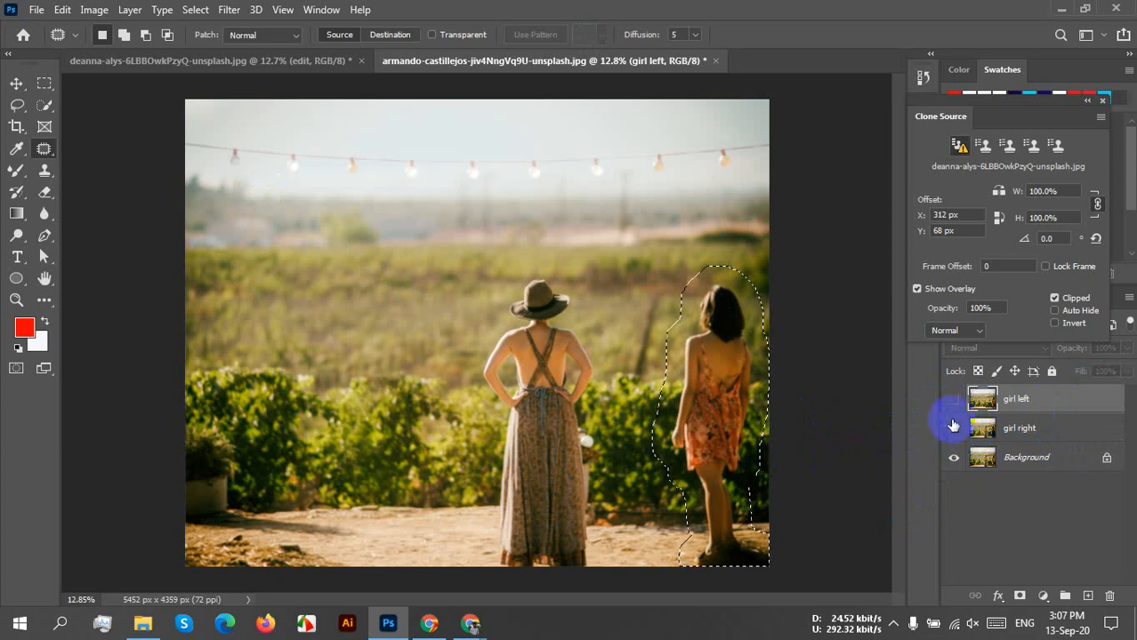
click(954, 429)
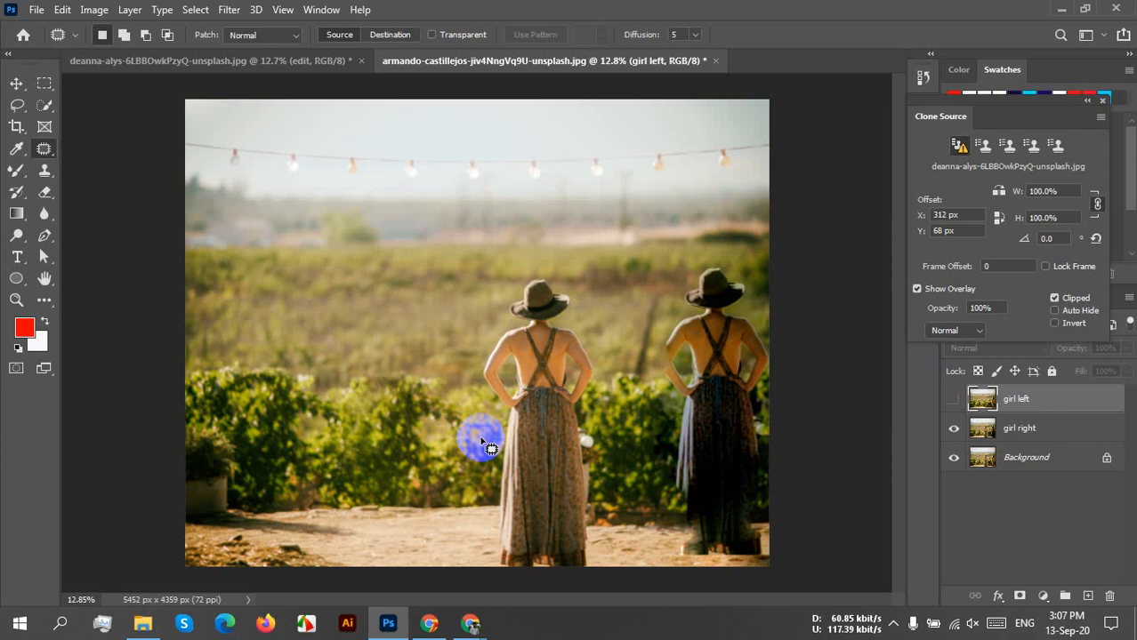
Undo the patch that copied the woman with the hat onto the "girl right" layer, and clear the selection
key(ctrl+z)
key(ctrl+z)
key(ctrl+z)
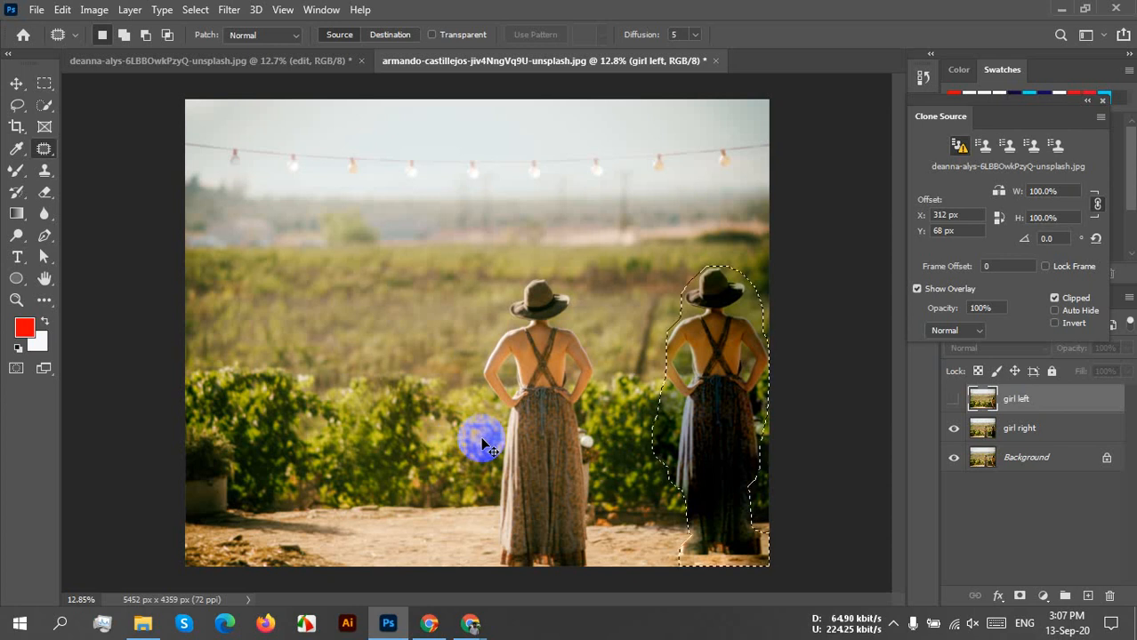
key(ctrl+shift+z)
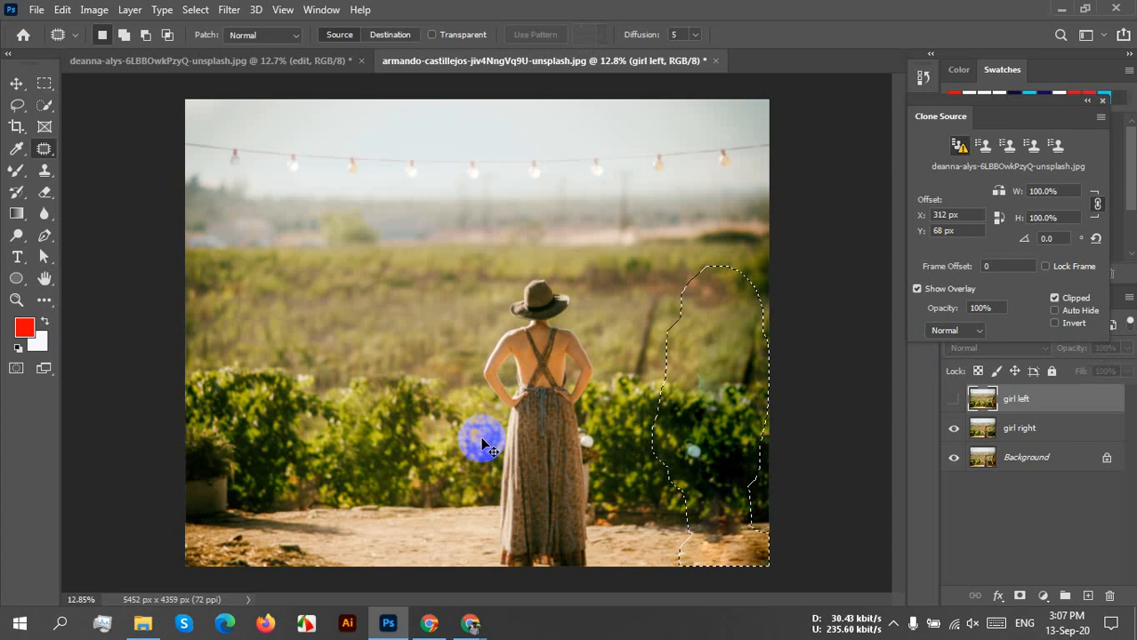
key(ctrl+d)
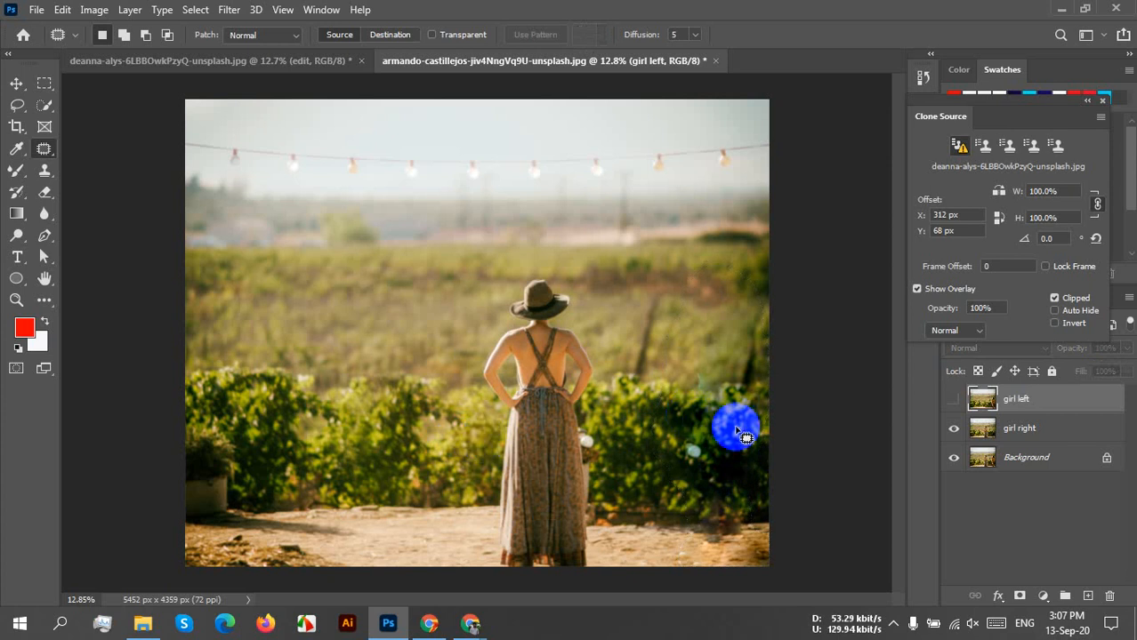
Toggle the visibility of the "girl left", "girl right" and Background layers to compare the two edits with the original photo
click(953, 402)
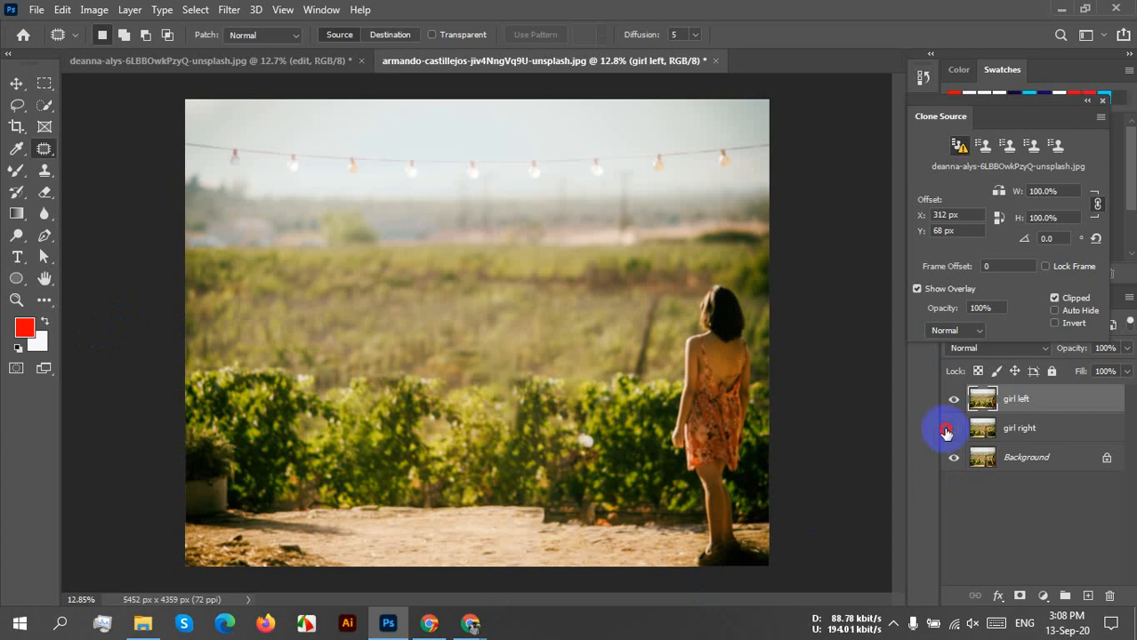
click(954, 399)
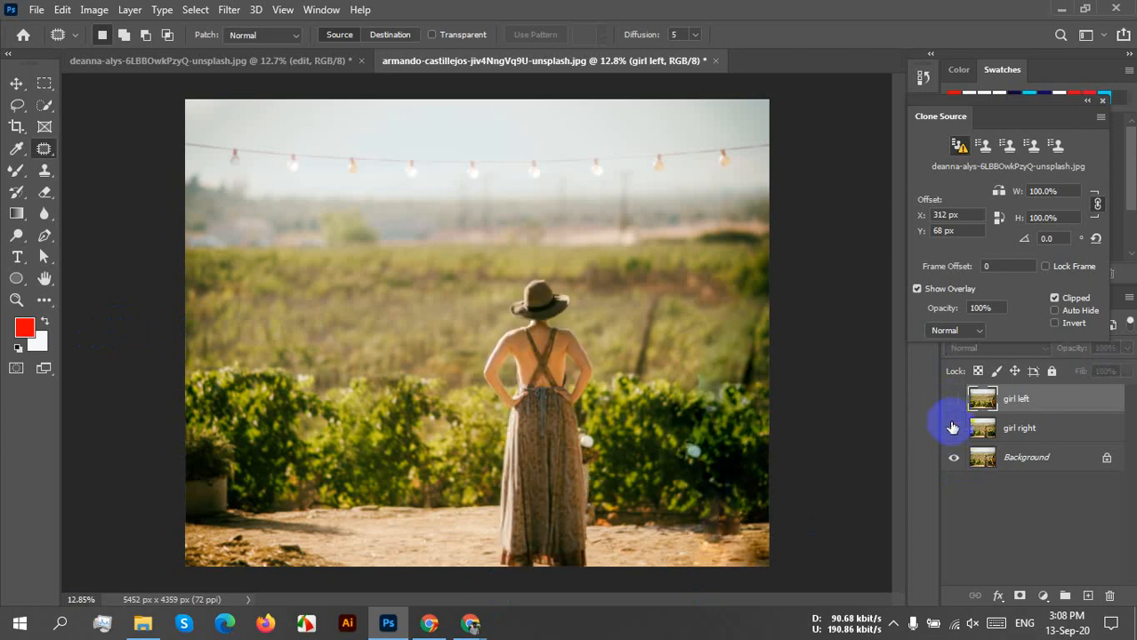
click(953, 429)
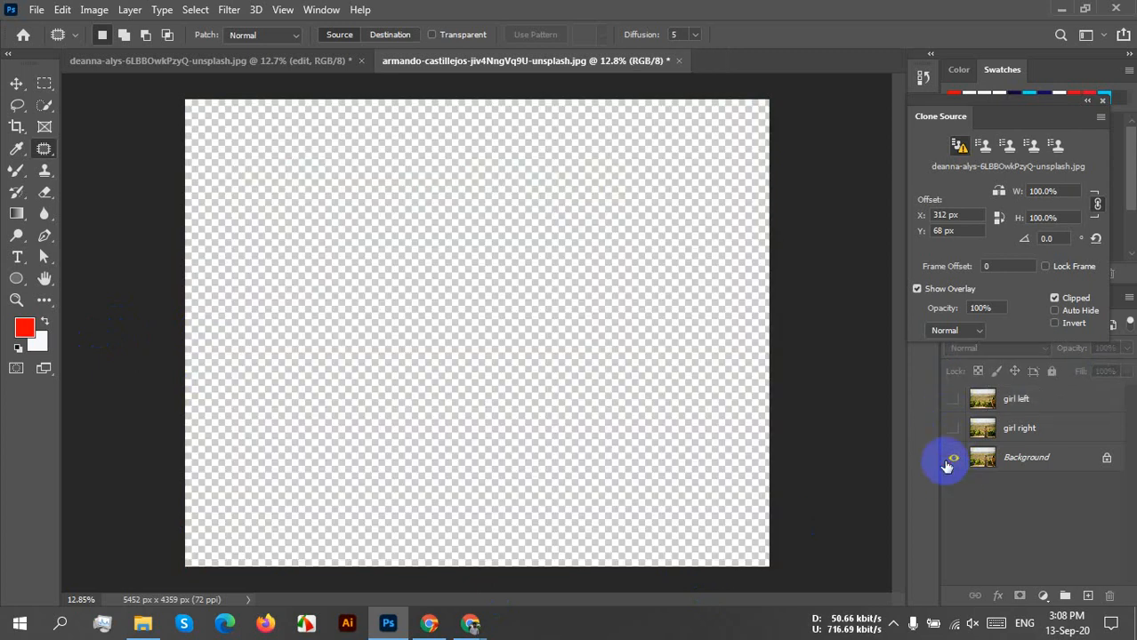
click(950, 461)
click(956, 430)
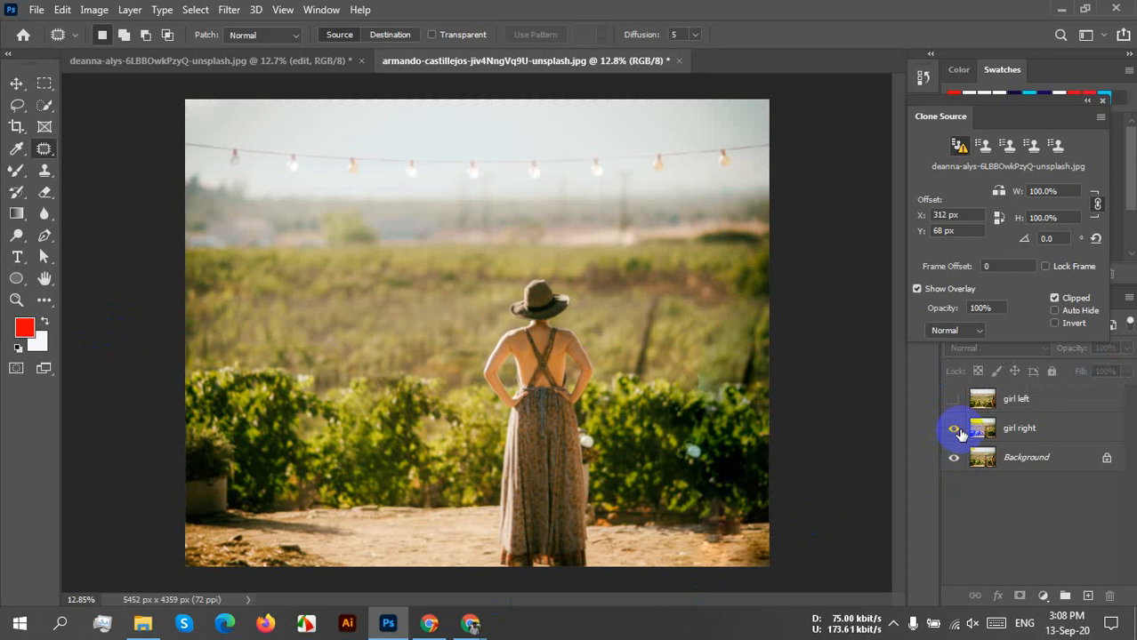
click(957, 431)
click(953, 401)
click(952, 403)
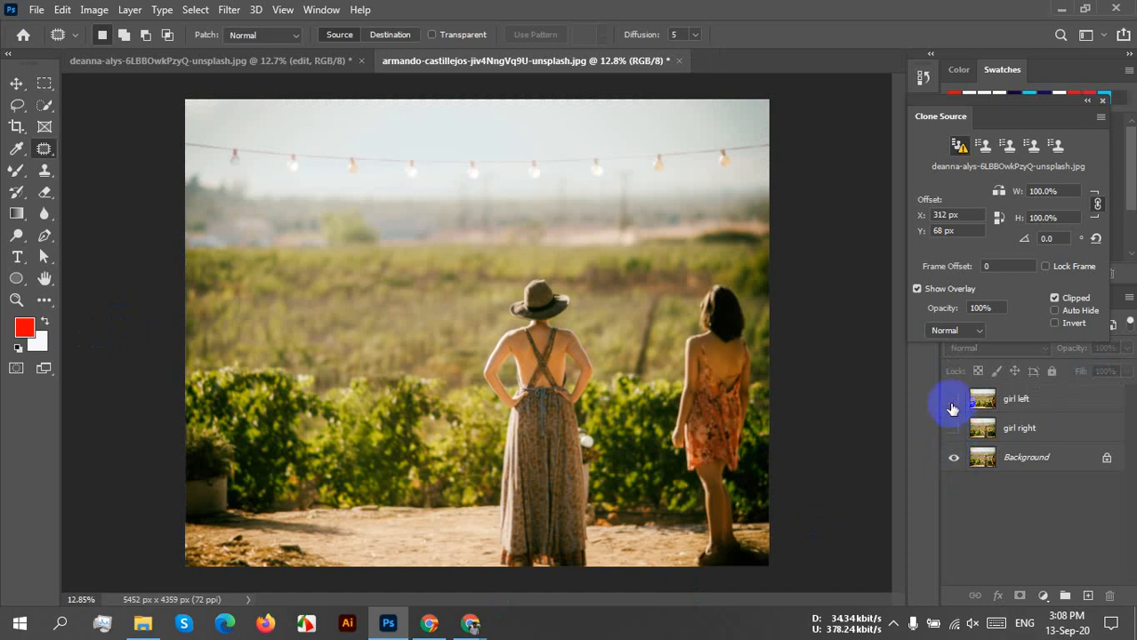
click(953, 402)
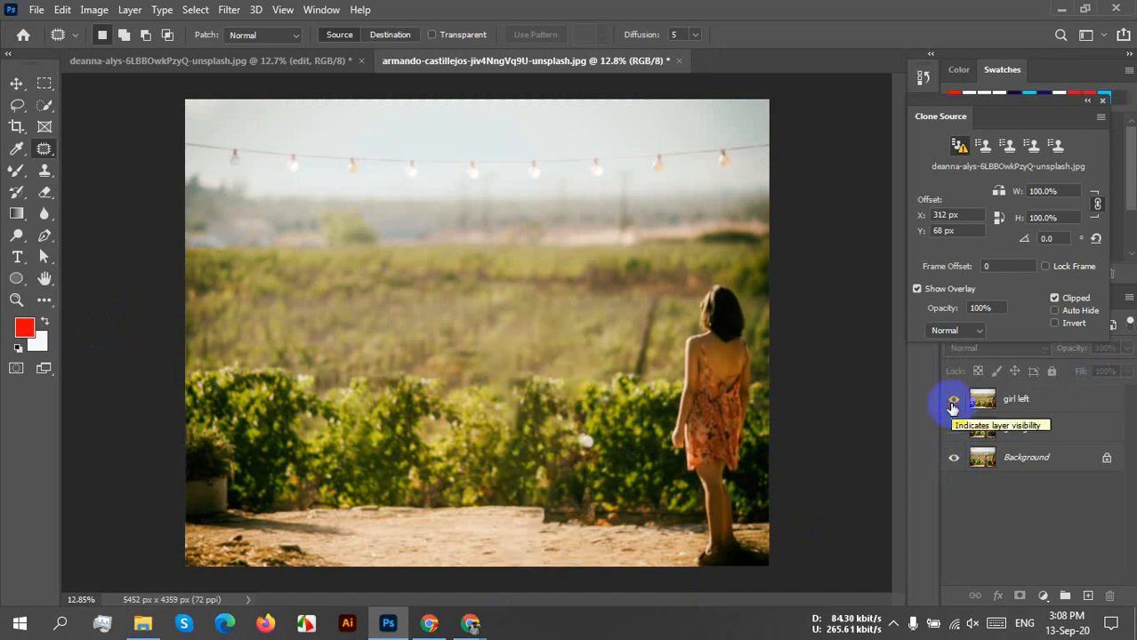
Show the "girl right" layer again and open eliott-reyna-jCEpN62oWL4-unsplash from the Downloads folder as a separate document
click(955, 432)
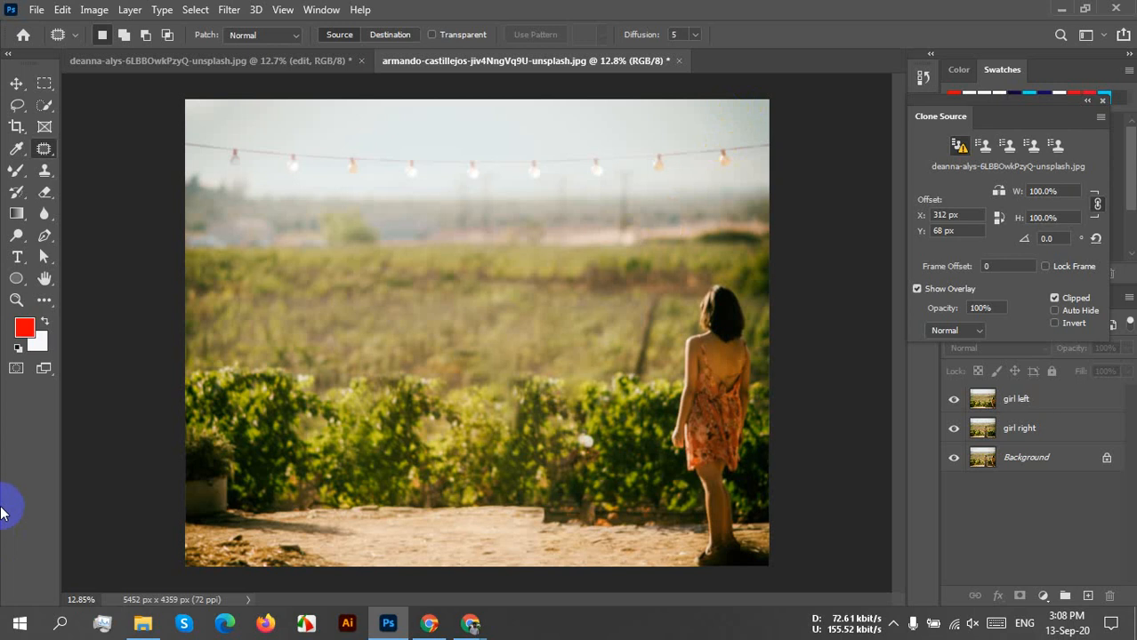
click(135, 630)
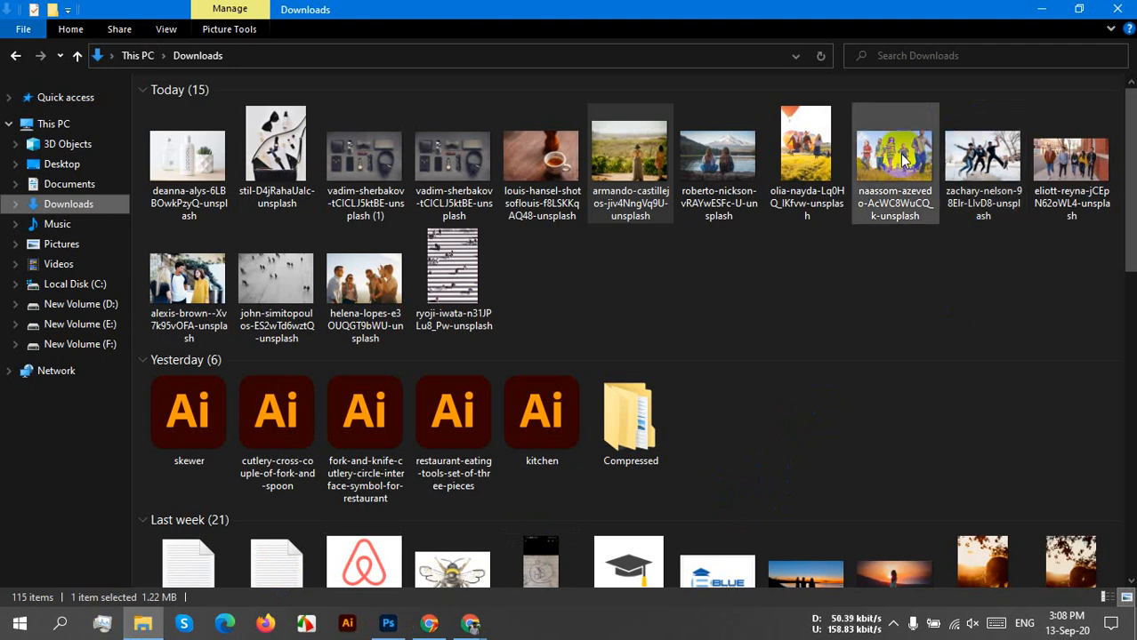
drag(1043, 194, 750, 62)
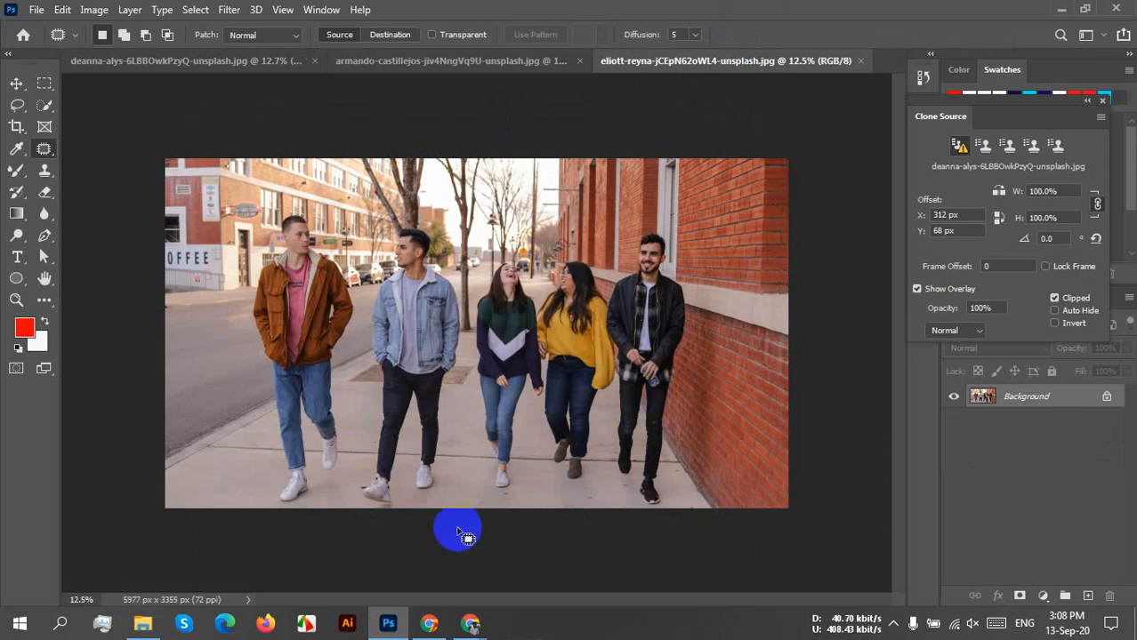
Draw a loose Lasso selection around the man in the denim jacket, following both legs and leaving out the gap between them
scroll(445, 427, up, 3)
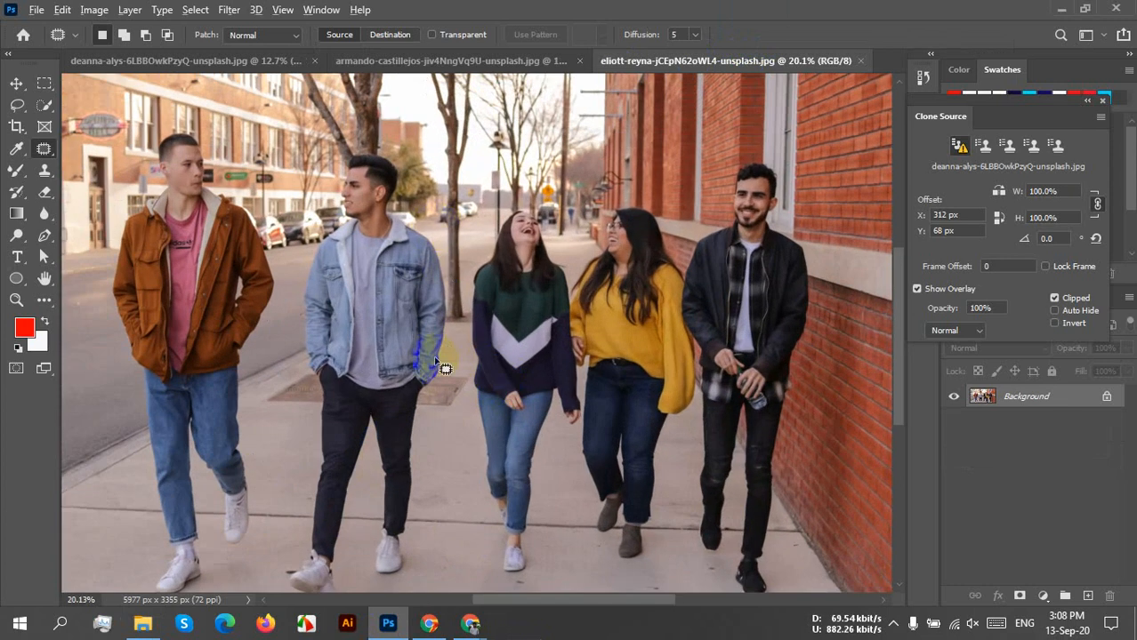
scroll(422, 335, up, 2)
scroll(448, 347, down, 1)
drag(437, 493, 463, 440)
scroll(462, 441, down, 1)
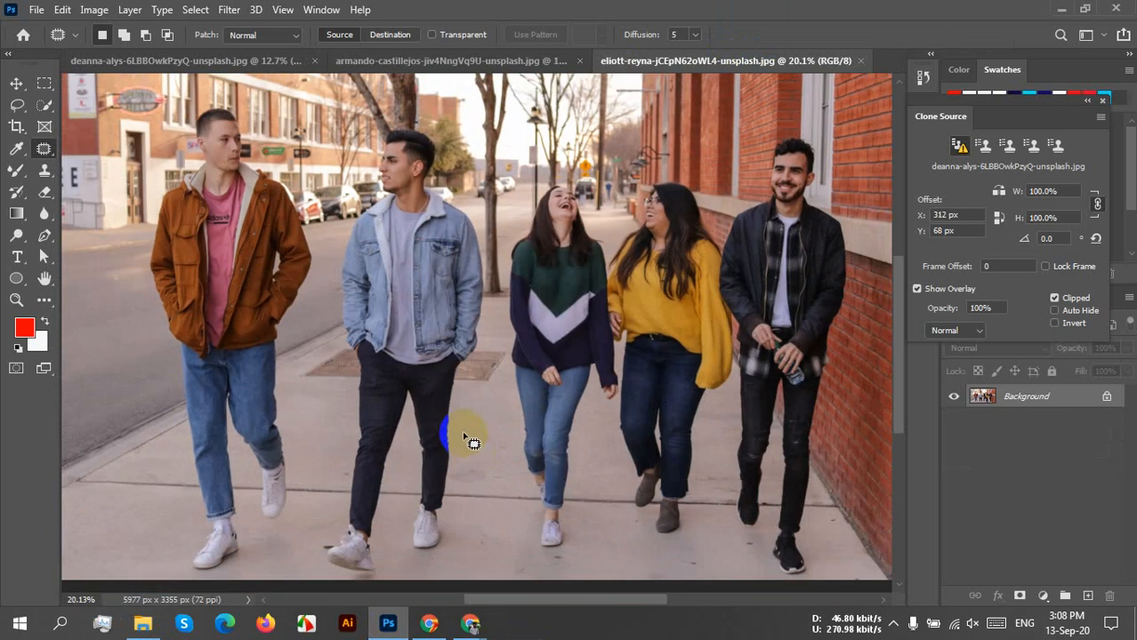
scroll(463, 438, down, 1)
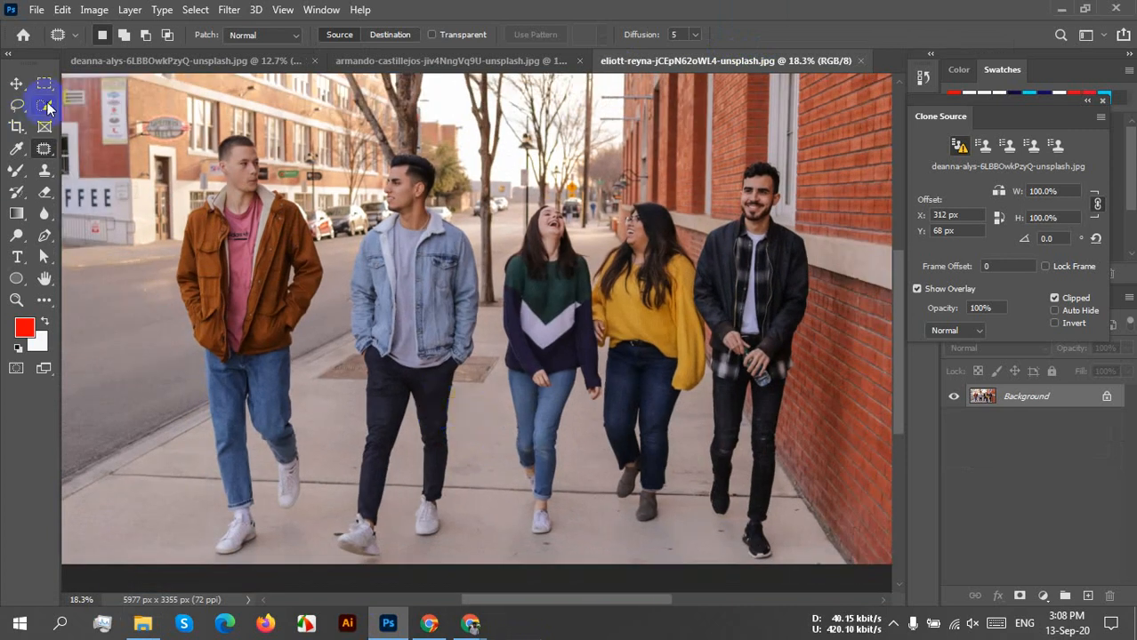
click(17, 84)
scroll(434, 387, down, 1)
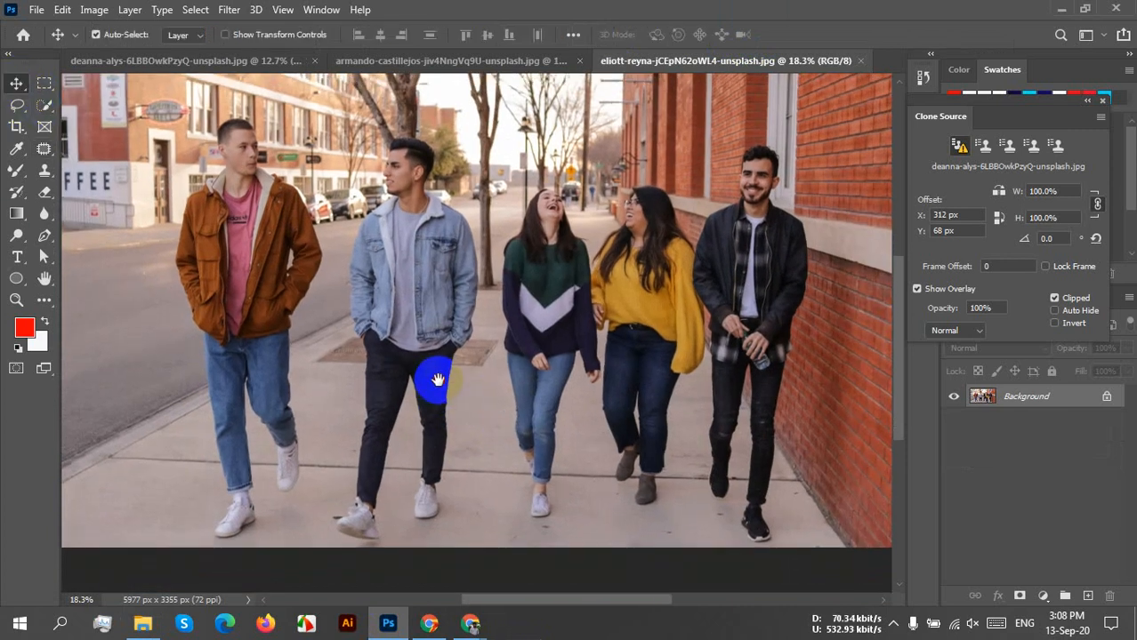
click(17, 105)
mouse_move(451, 181)
mouse_down()
mouse_move(418, 132)
mouse_move(384, 136)
mouse_move(345, 259)
mouse_up()
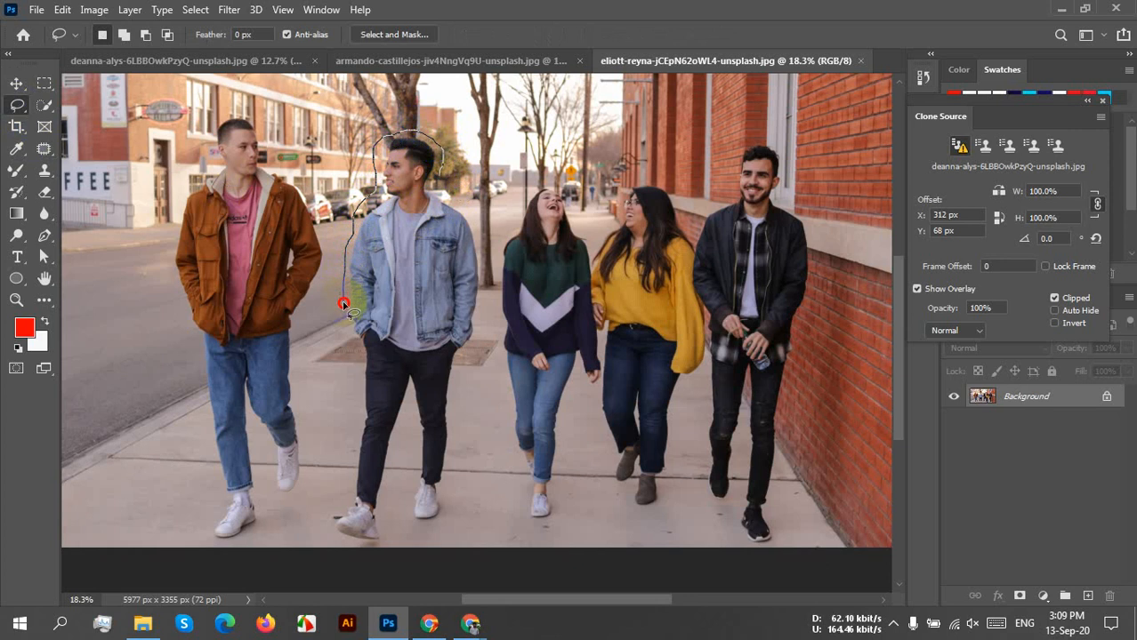
drag(344, 314, 345, 324)
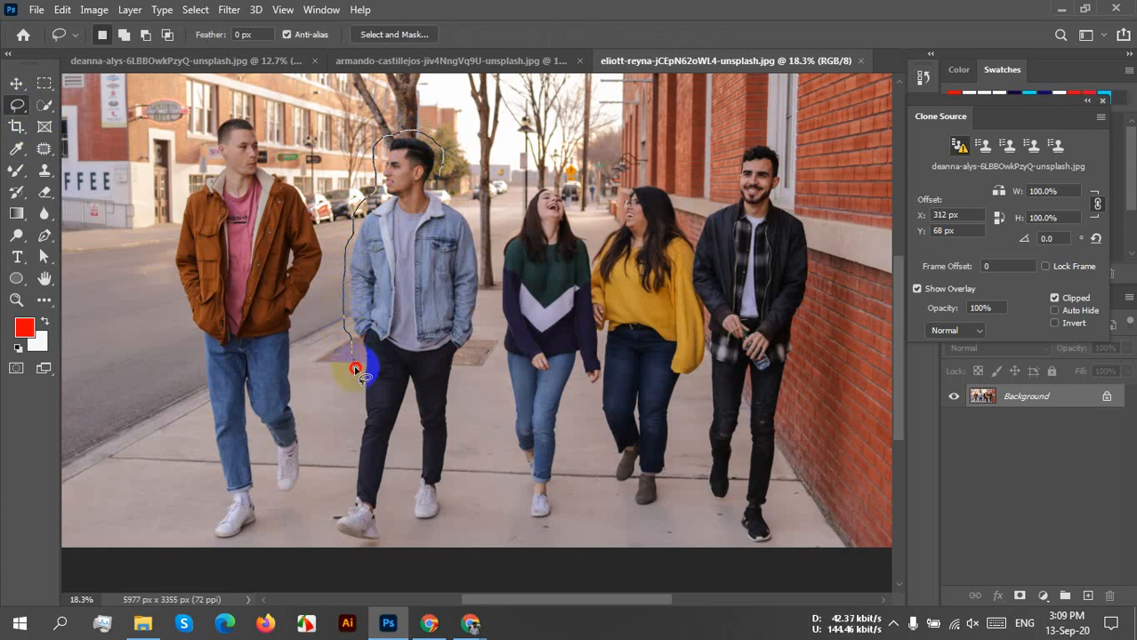
drag(356, 377, 338, 507)
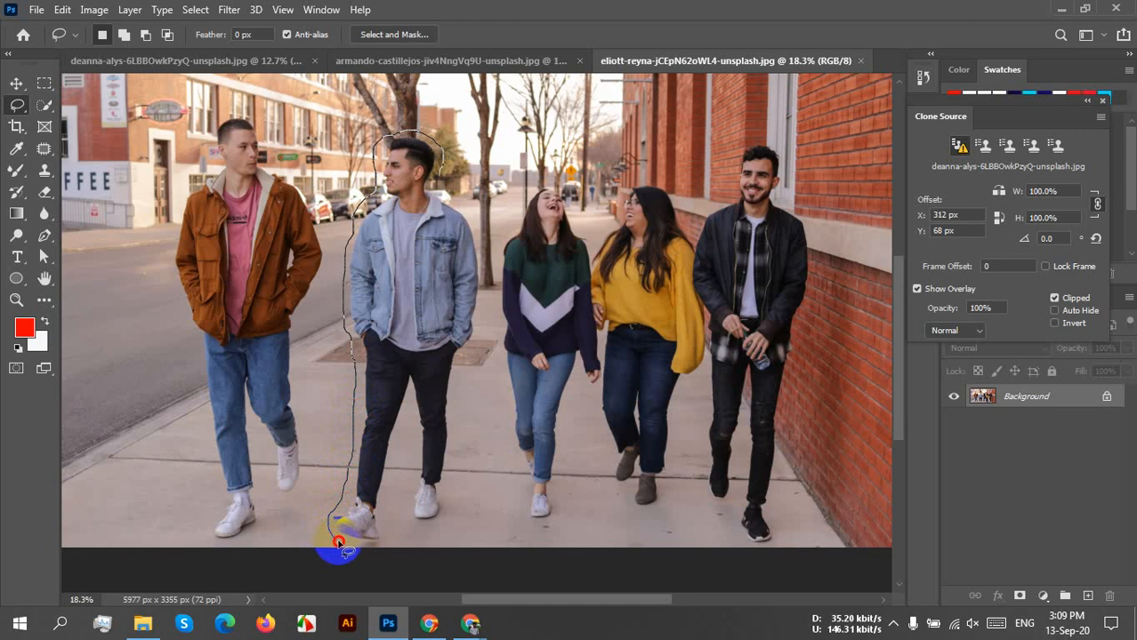
mouse_move(338, 542)
mouse_down()
mouse_move(383, 538)
mouse_move(401, 458)
mouse_up()
mouse_move(404, 433)
mouse_down()
mouse_move(412, 400)
mouse_move(417, 447)
mouse_up()
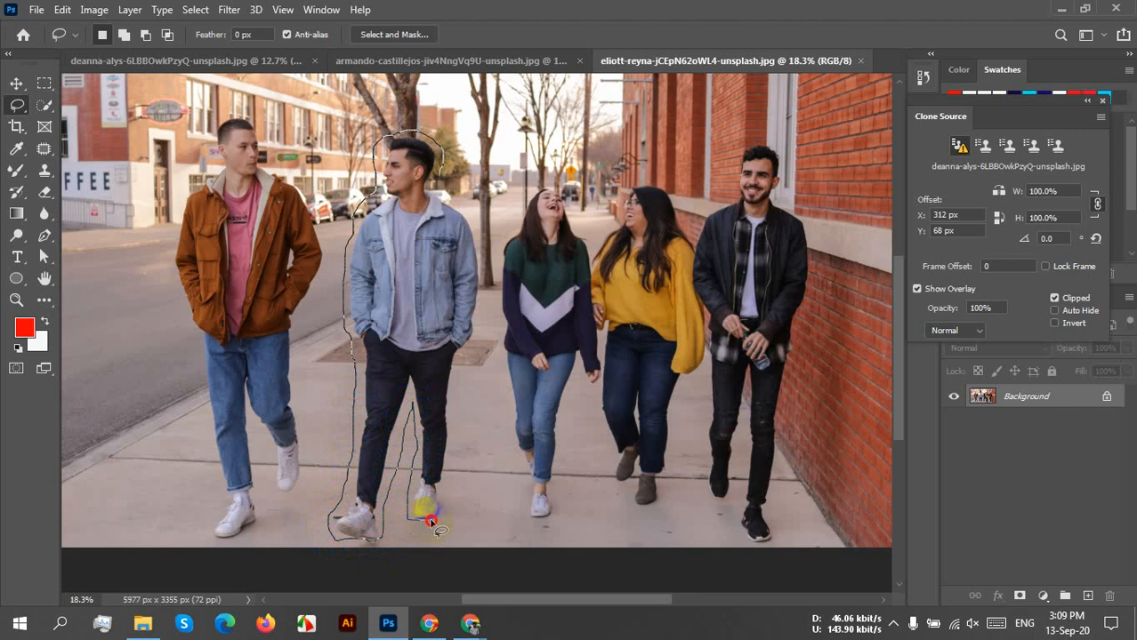
drag(450, 485, 465, 365)
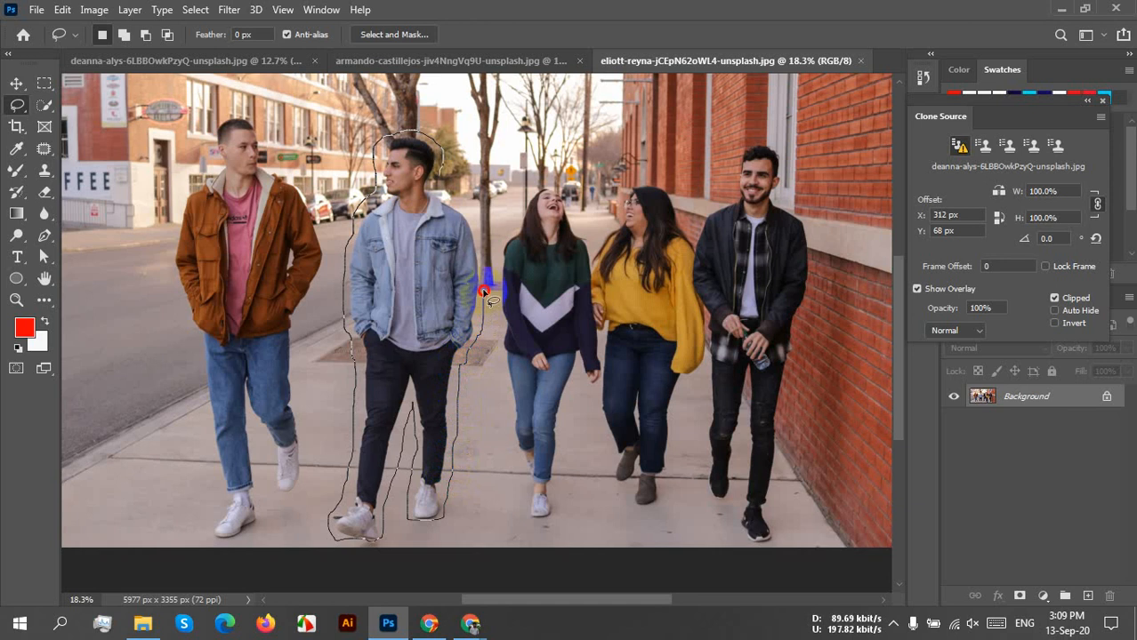
mouse_move(487, 276)
mouse_down()
mouse_move(485, 229)
mouse_move(461, 187)
mouse_up()
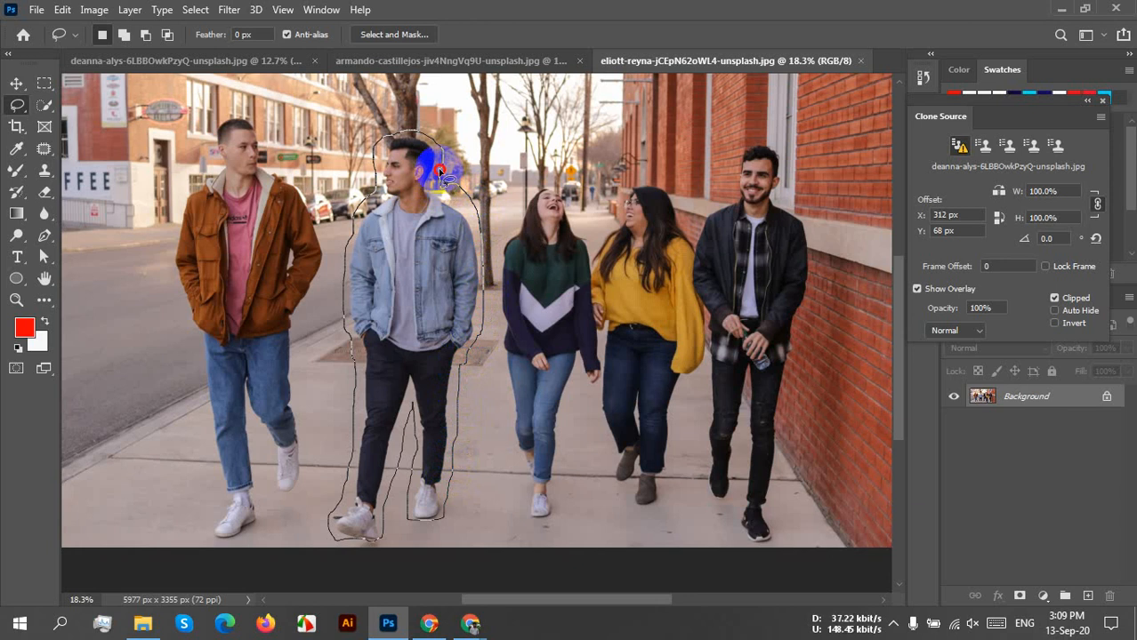
drag(439, 169, 440, 168)
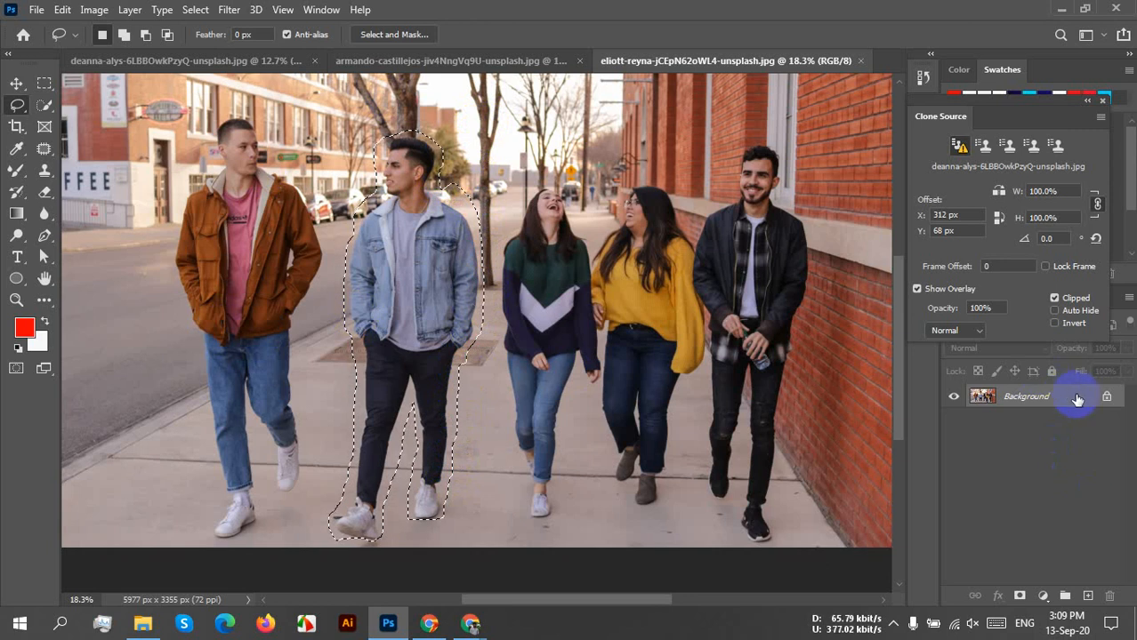
Duplicate the Background layer twice, keeping the original at the bottom of the layer stack
drag(1068, 396, 1087, 594)
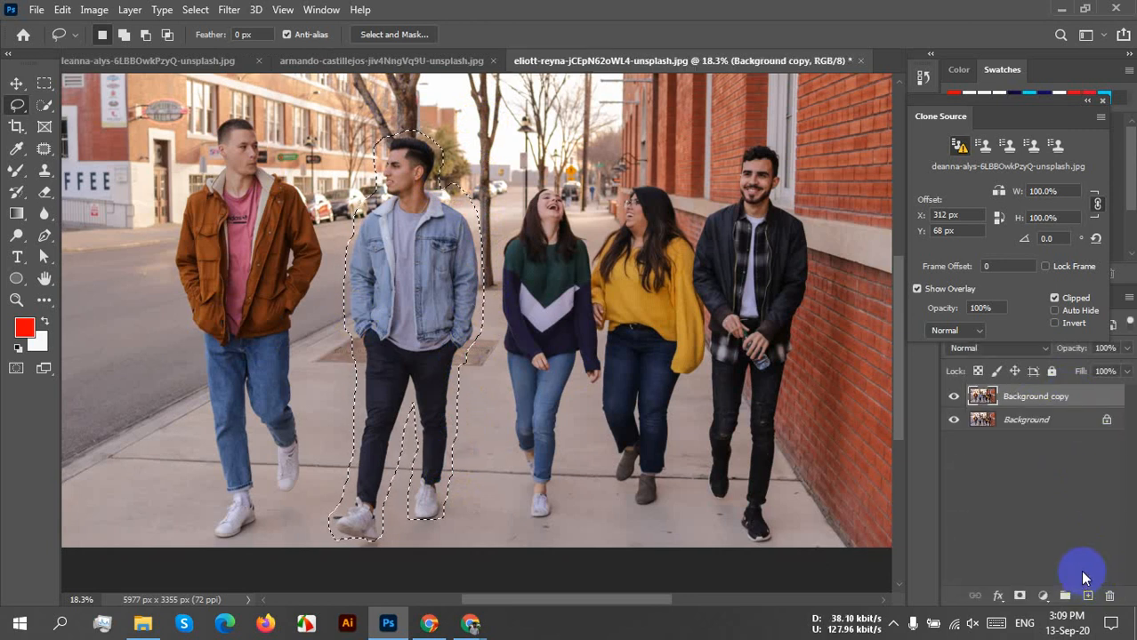
drag(1085, 419, 1087, 594)
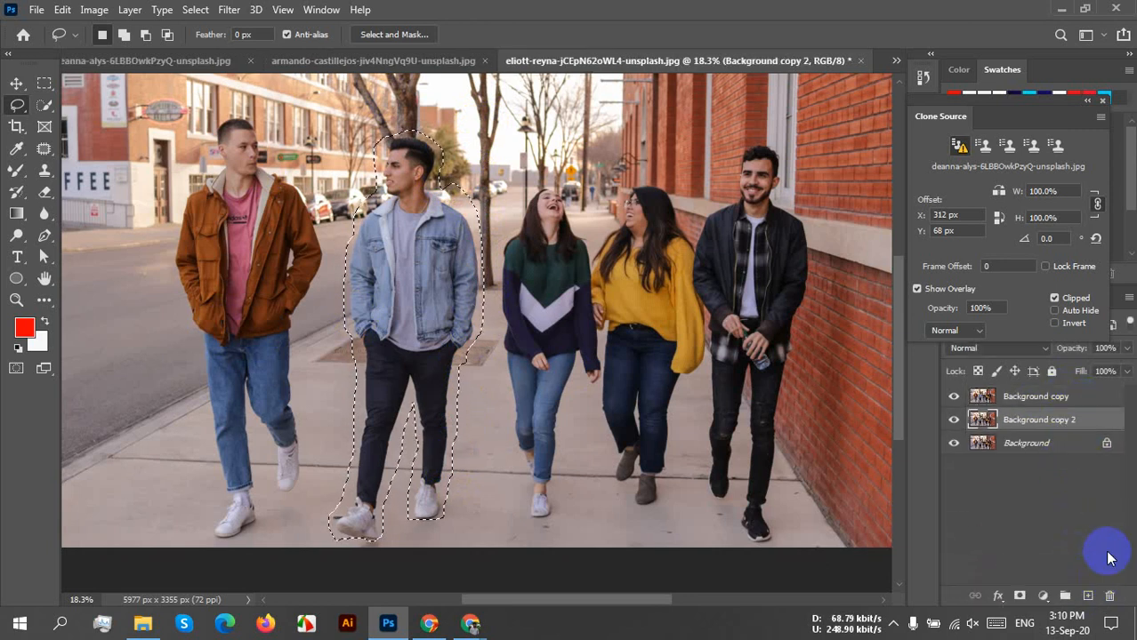
Hide the Background copy layer and make Background copy 2 the active layer
click(1031, 397)
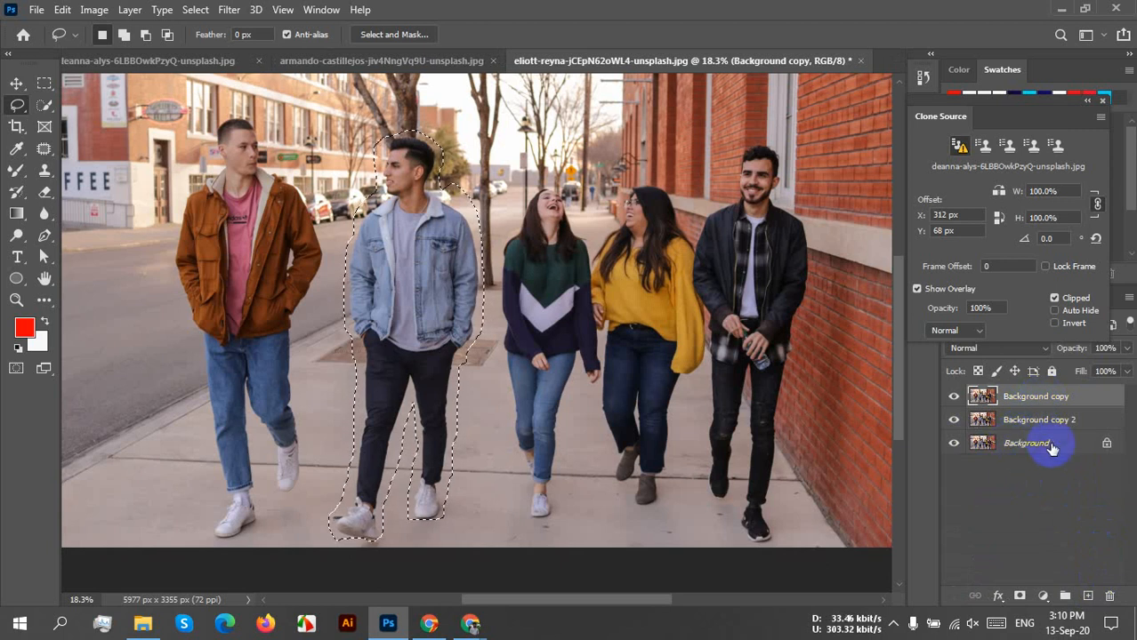
click(1045, 425)
click(954, 397)
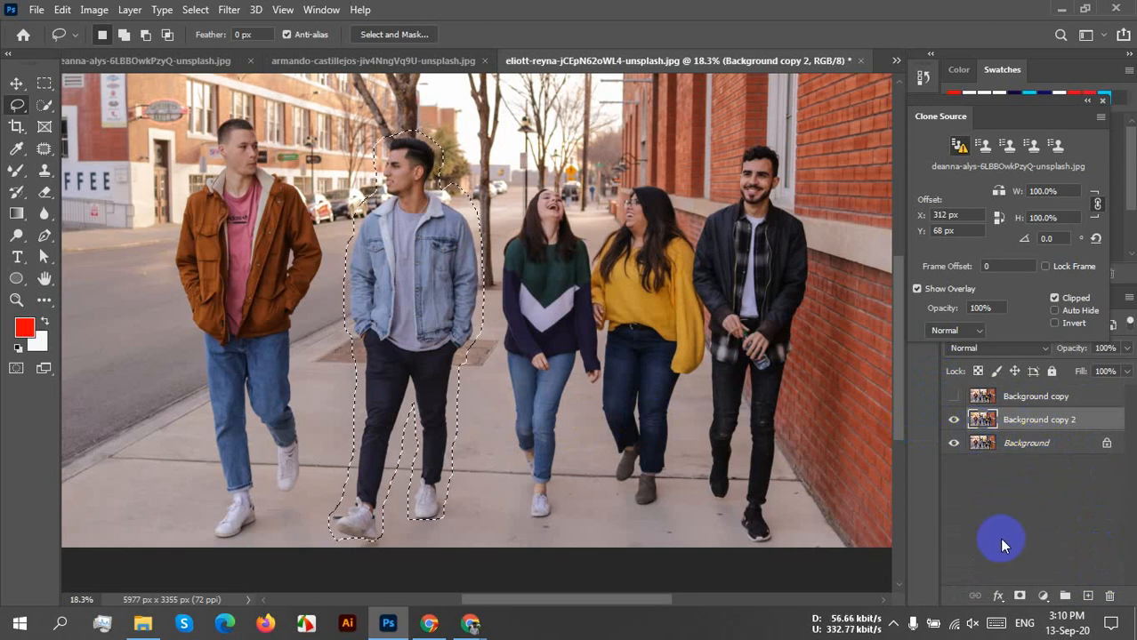
Rename the Background copy 2 layer as "man remove"
double_click(1028, 419)
double_click(1064, 419)
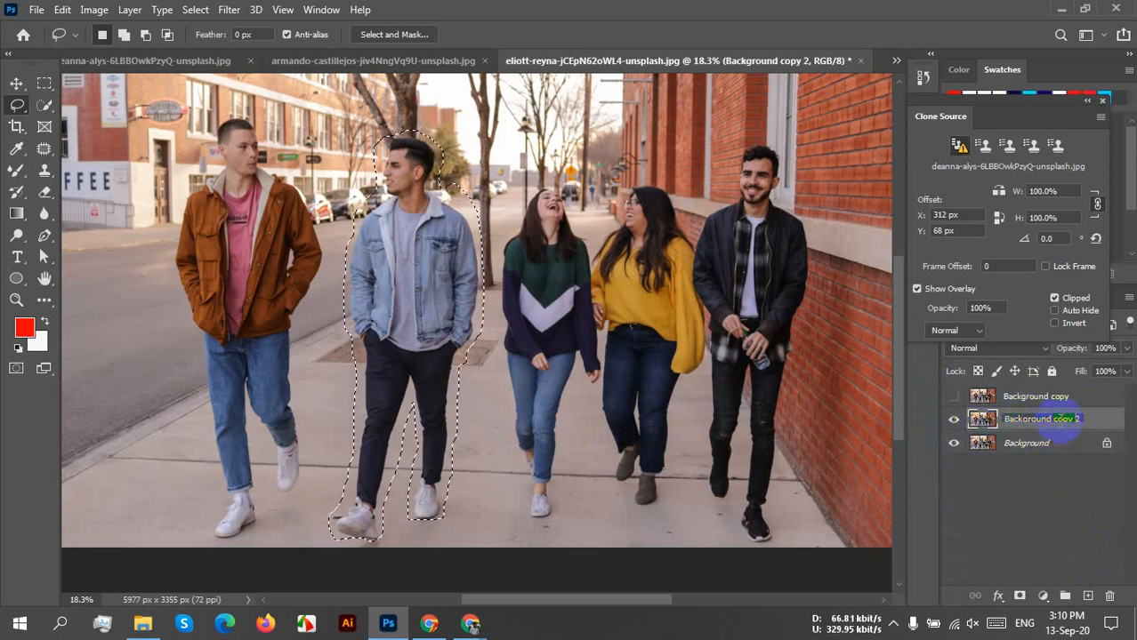
drag(1078, 419, 955, 420)
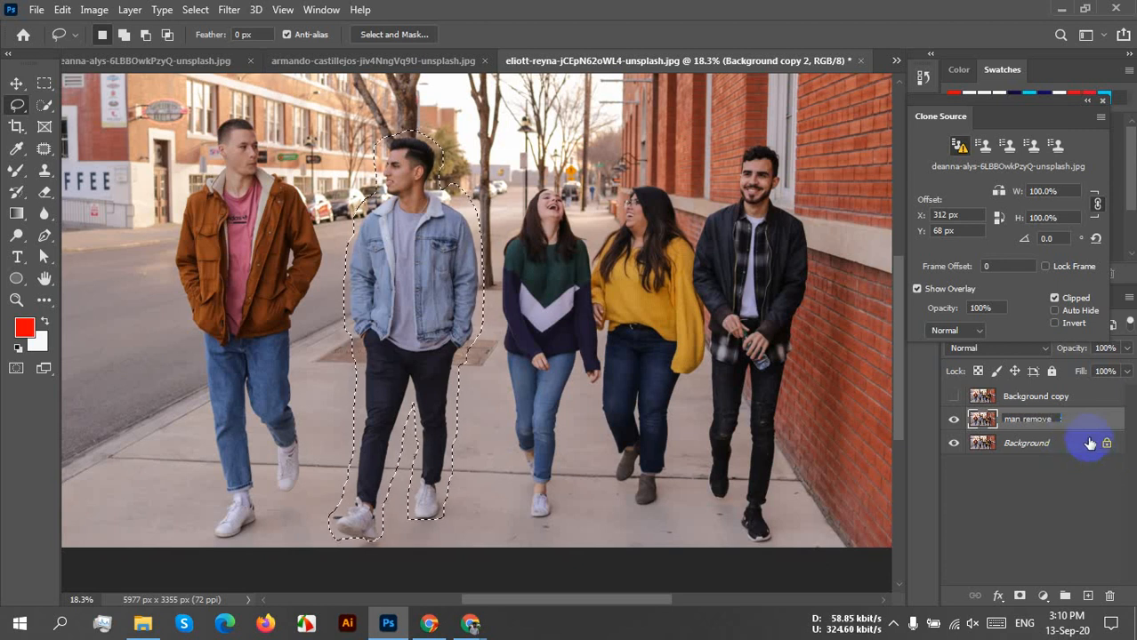
click(1100, 403)
click(1064, 430)
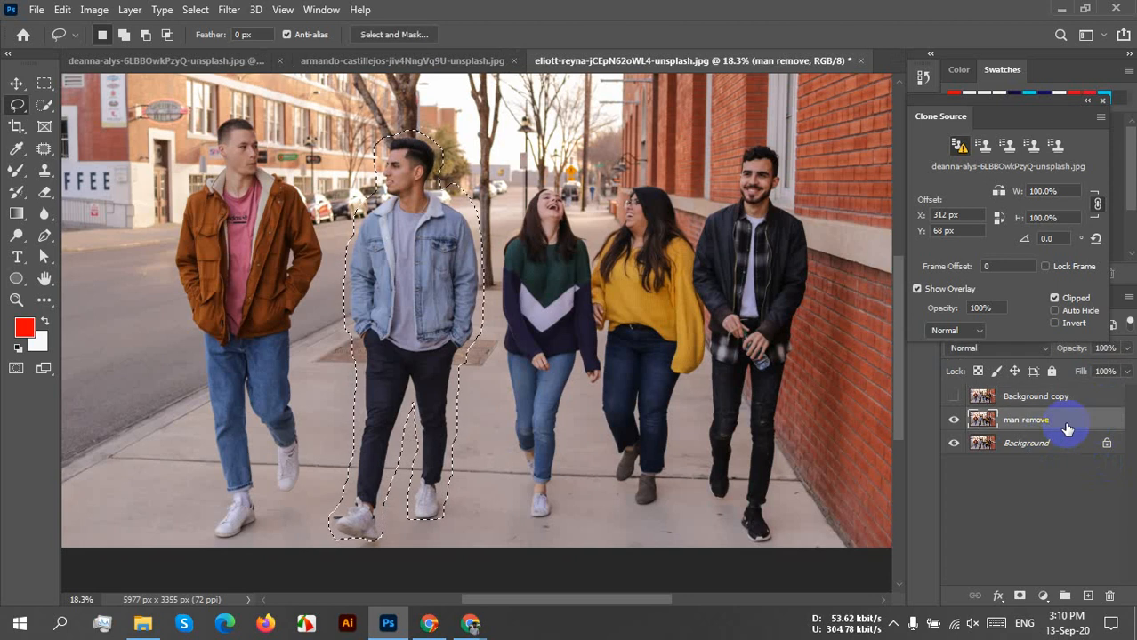
Fill the selected man in the denim jacket with surrounding image content and clear the selection
click(61, 10)
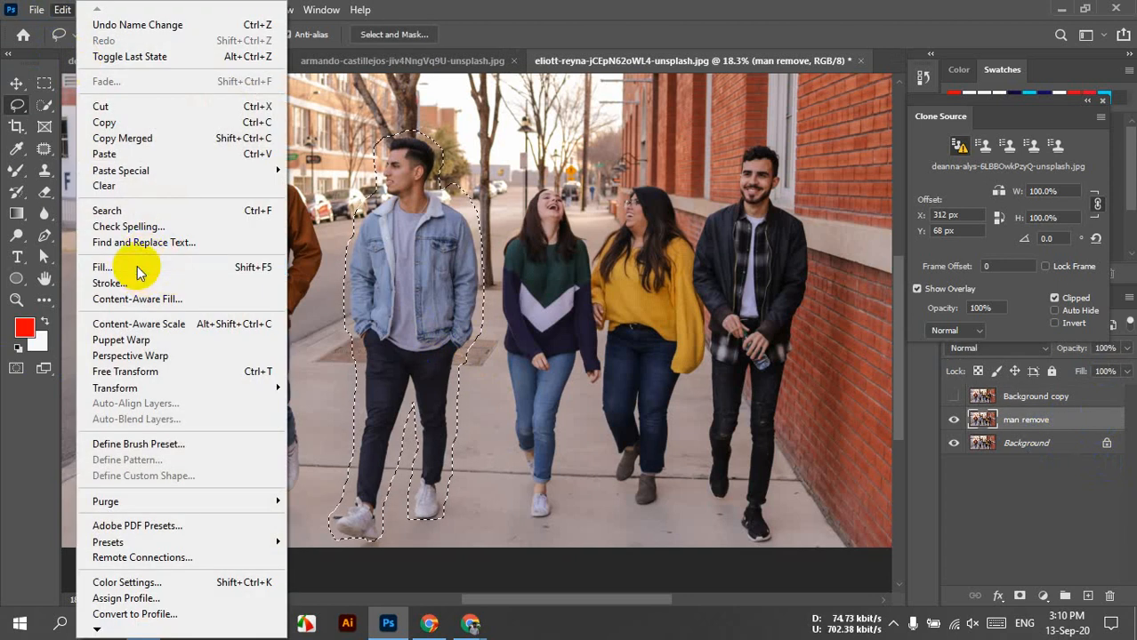
click(134, 267)
click(922, 164)
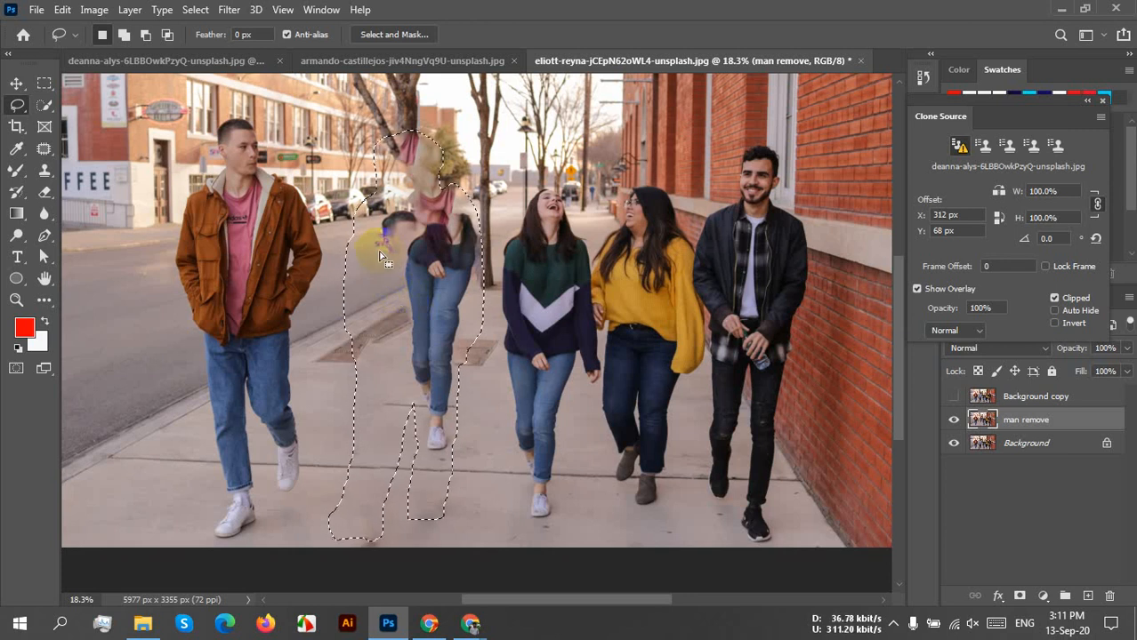
key(ctrl+d)
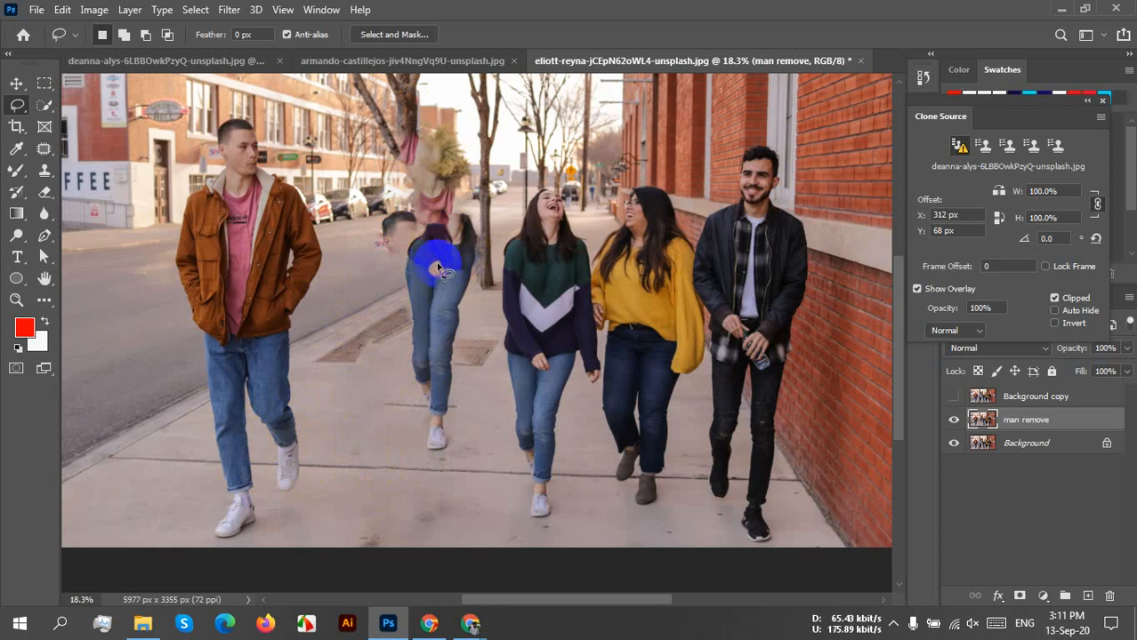
click(62, 11)
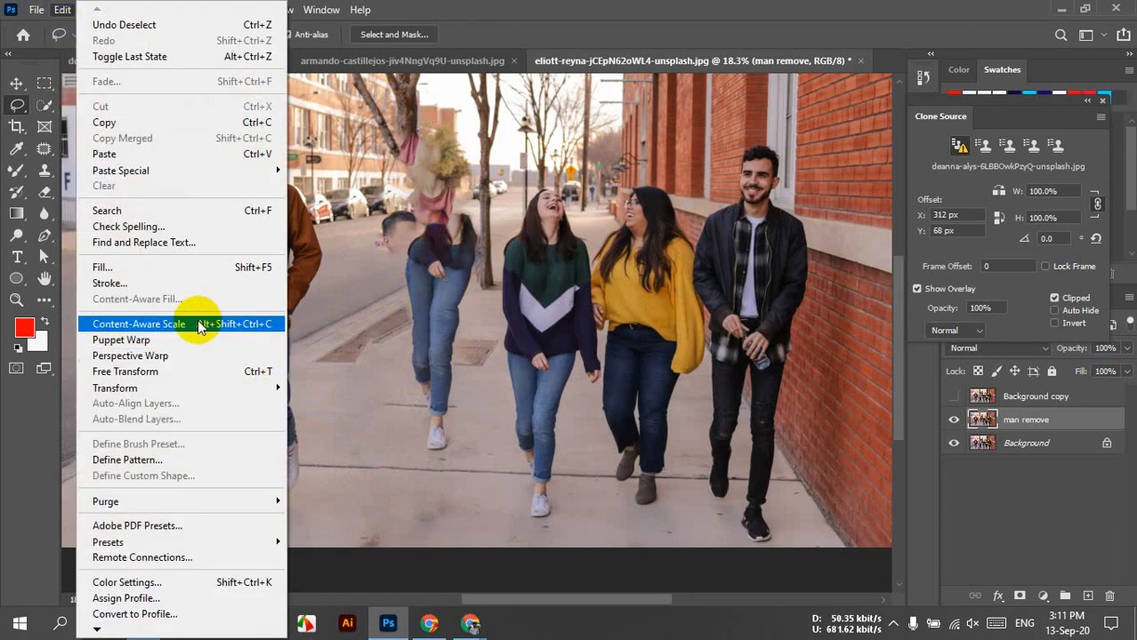
click(197, 325)
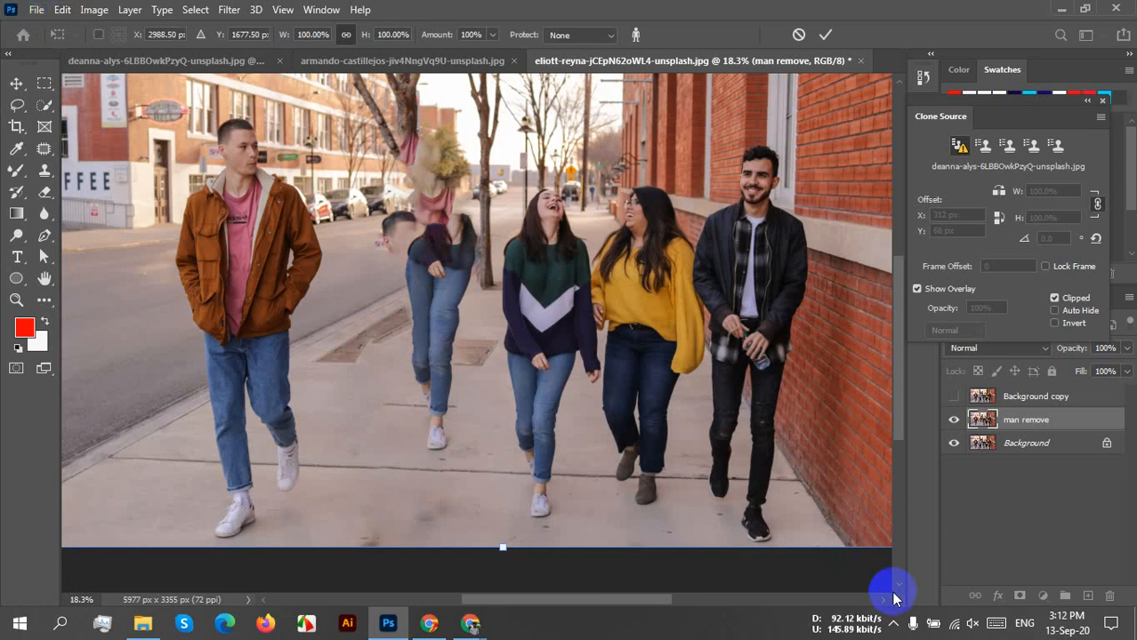
click(893, 625)
click(806, 599)
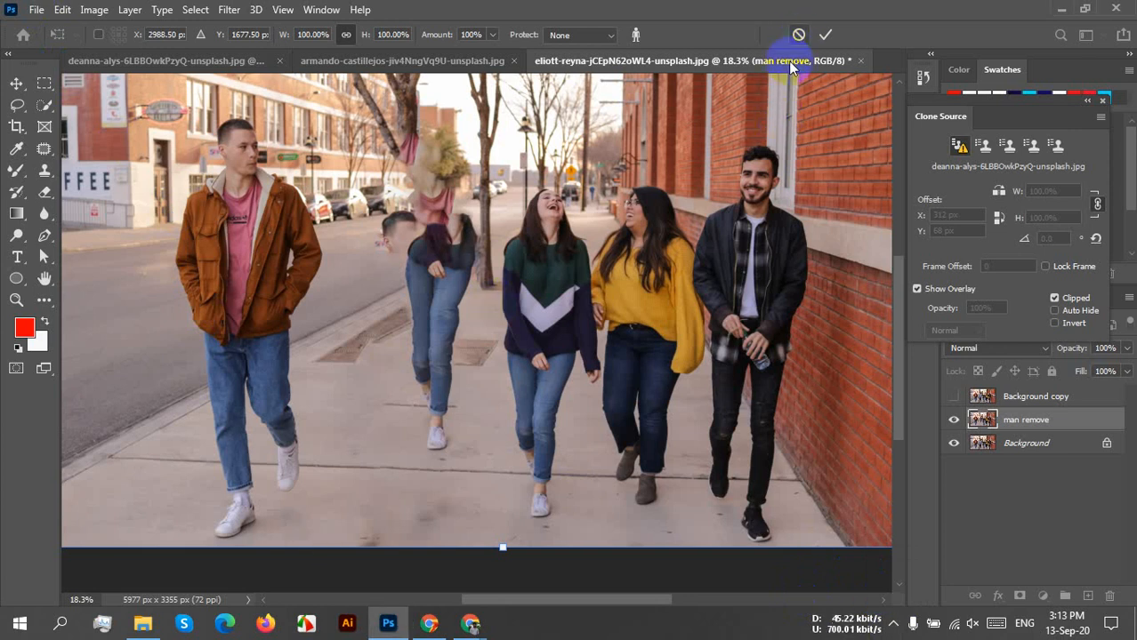
click(799, 35)
click(799, 36)
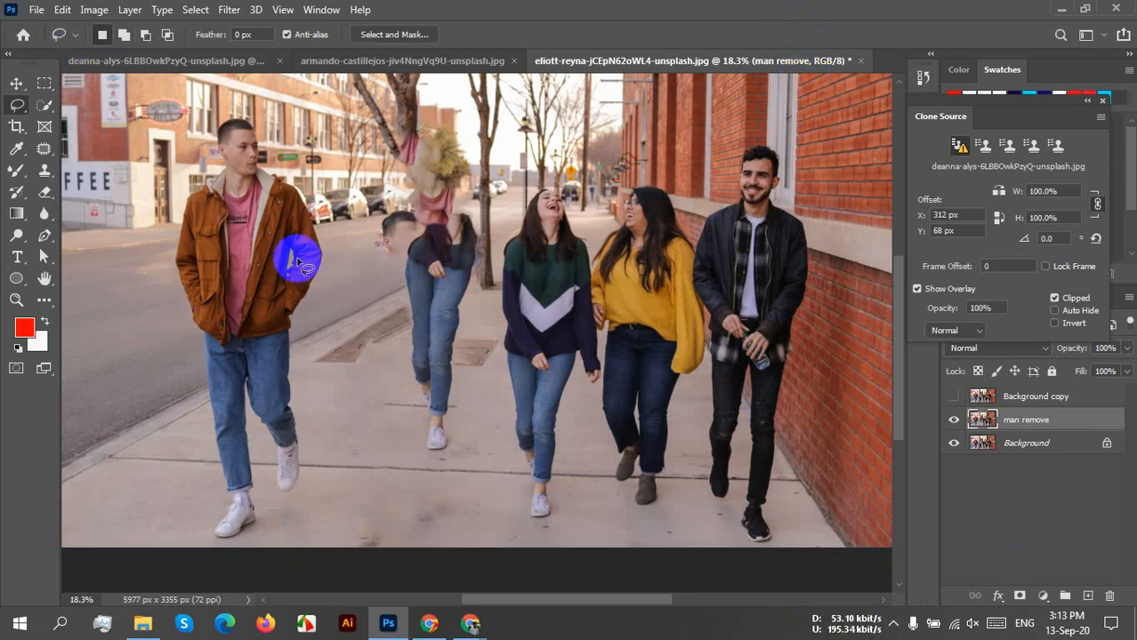
click(63, 10)
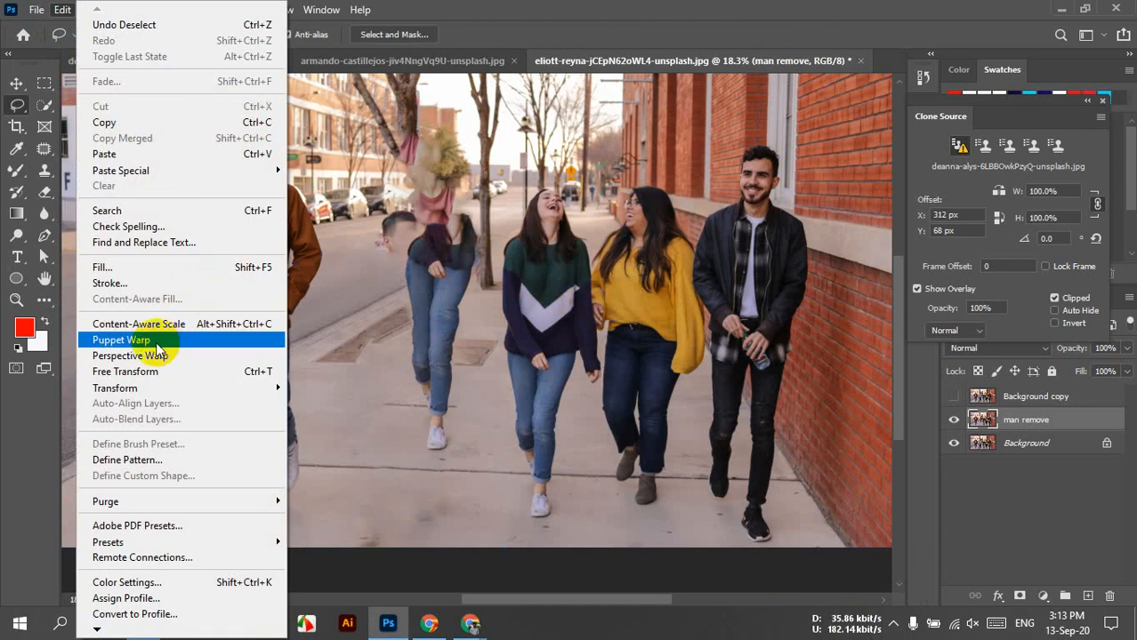
click(223, 324)
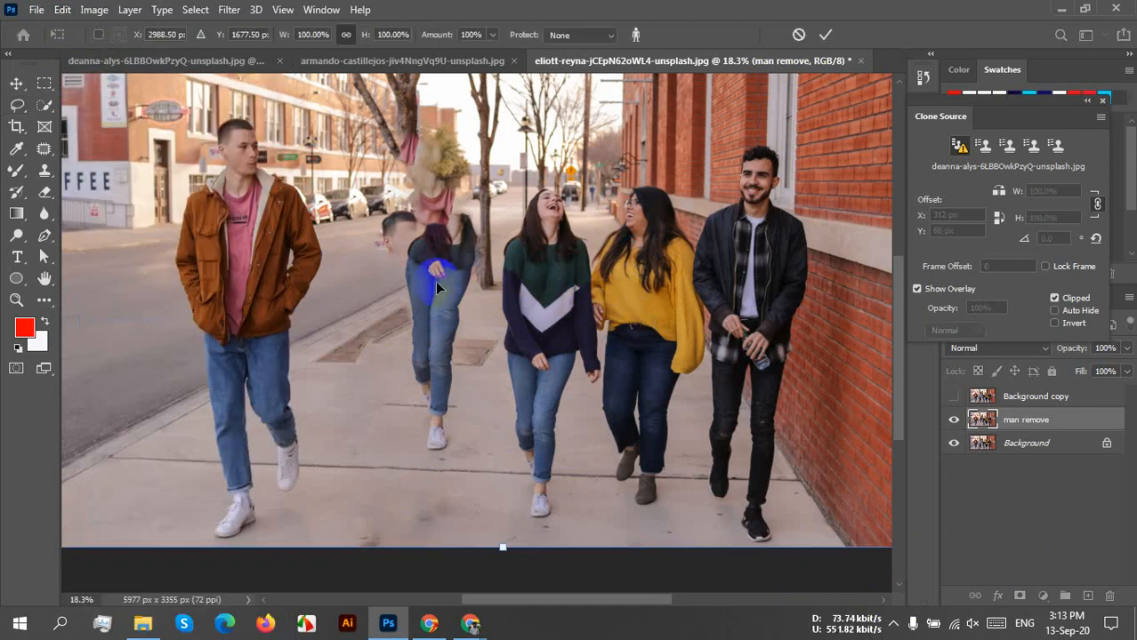
mouse_move(436, 276)
mouse_down()
mouse_move(432, 343)
mouse_move(438, 293)
mouse_up()
scroll(454, 294, down, 4)
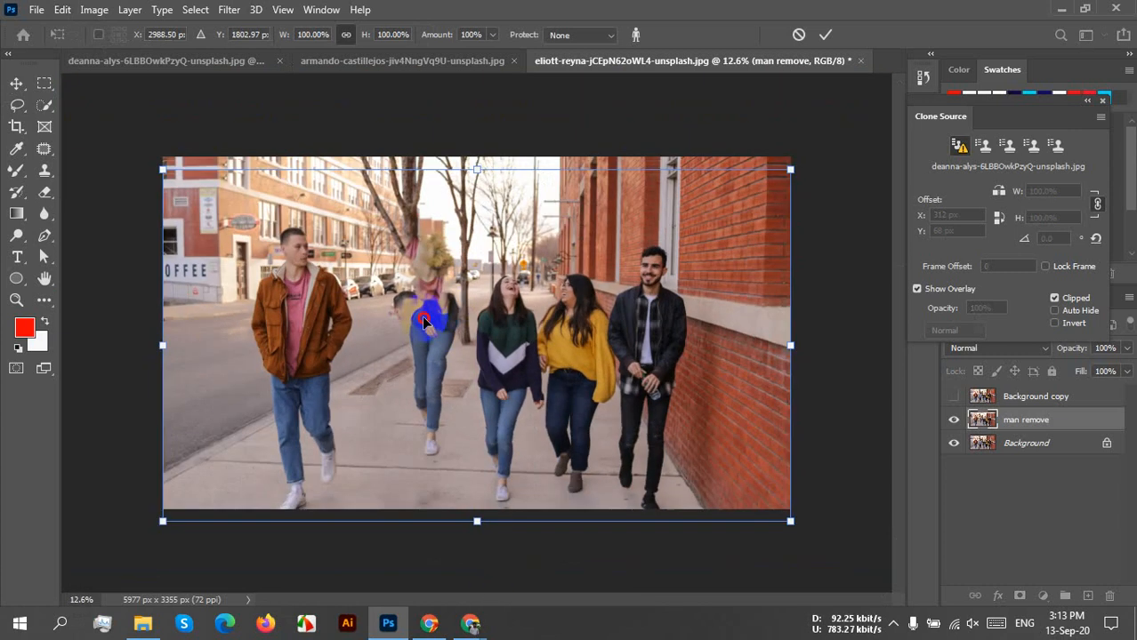
drag(583, 315, 587, 299)
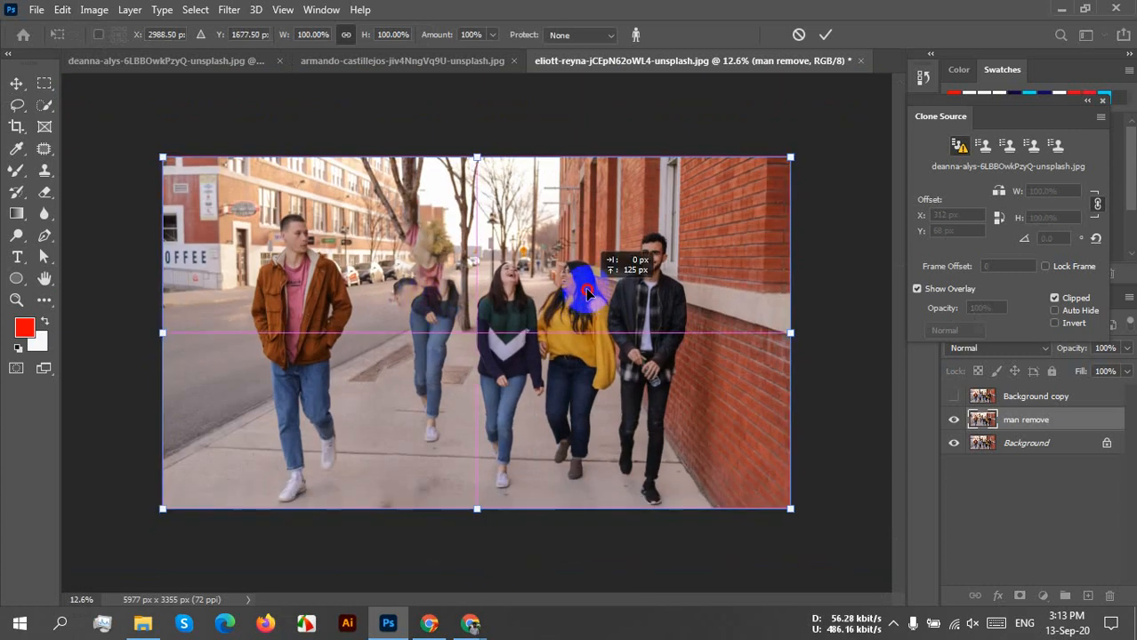
click(799, 35)
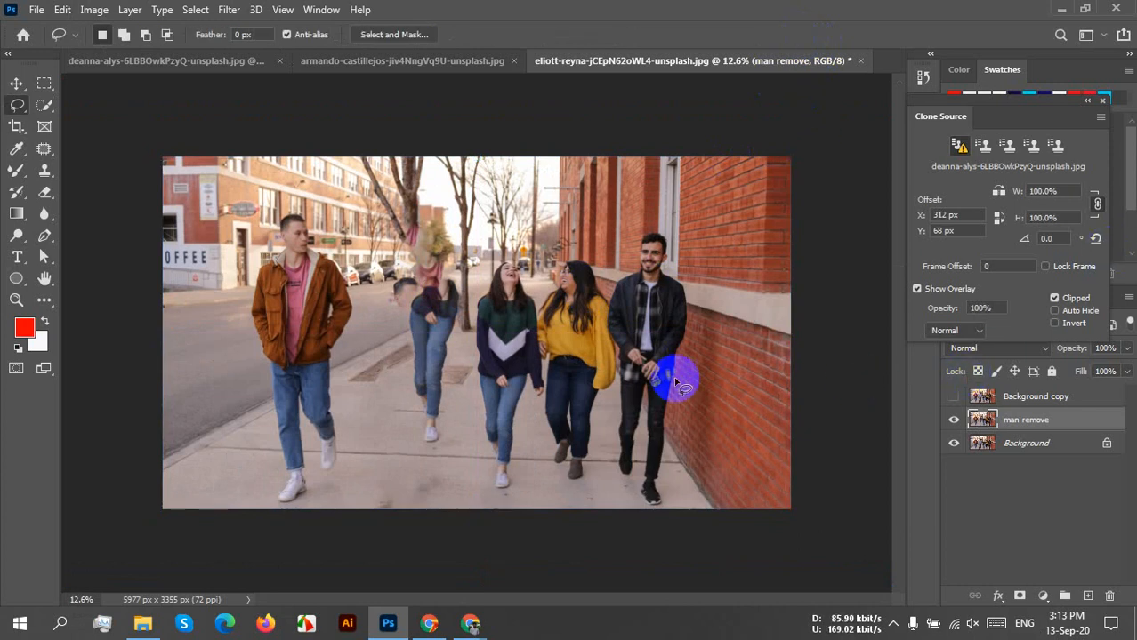
Restore the man-shaped selection and try Content-Aware Scale on the selected area
key(ctrl+z)
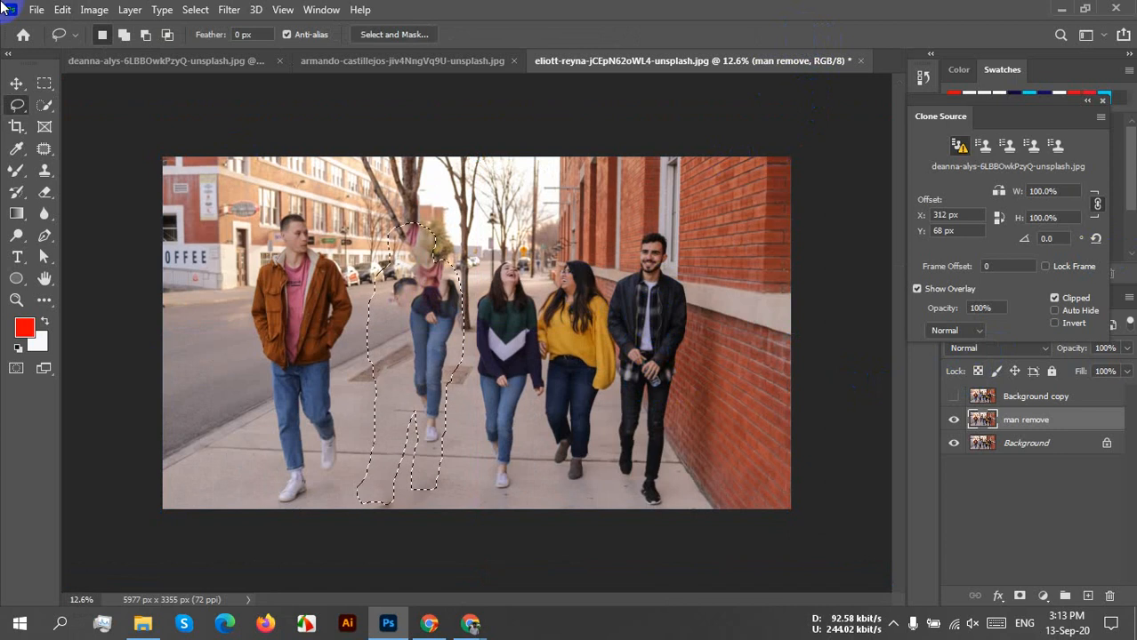
click(63, 9)
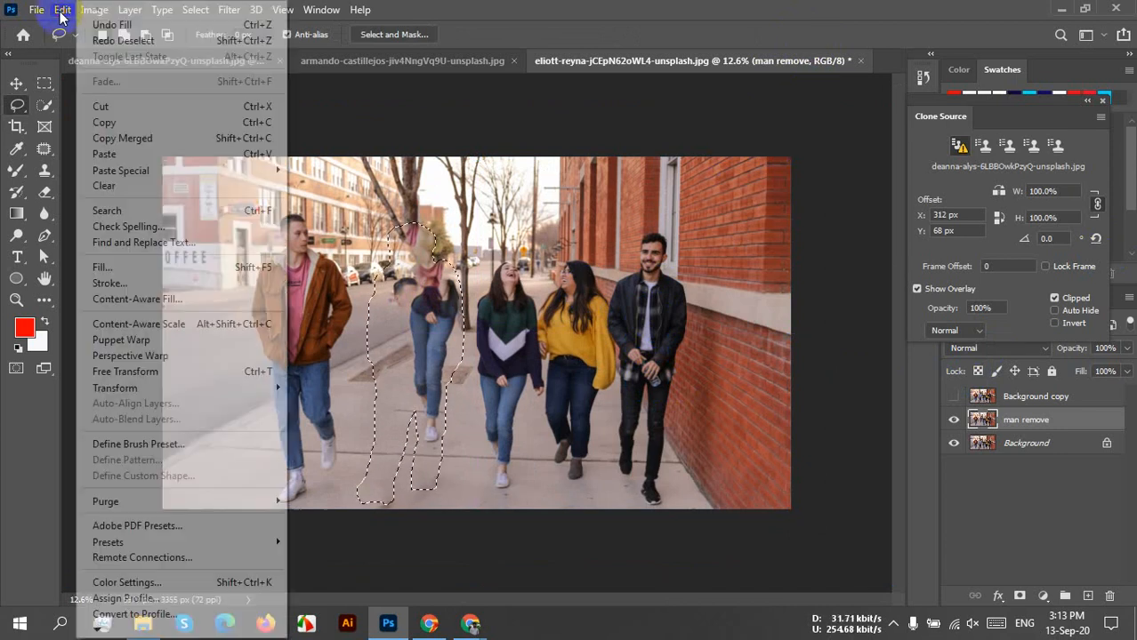
click(203, 323)
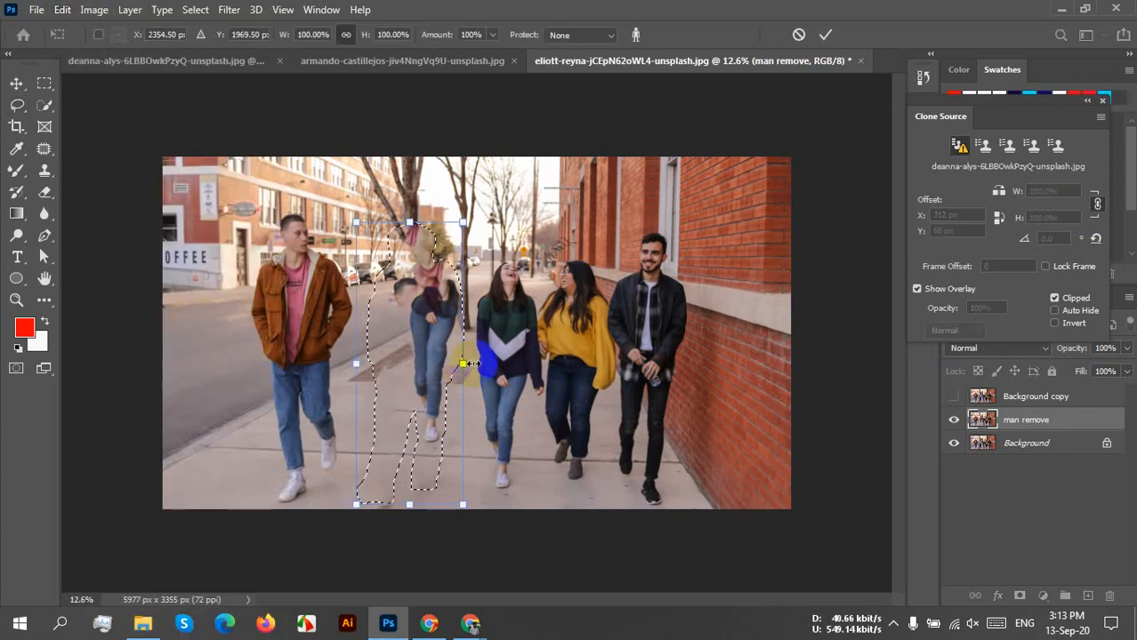
click(828, 36)
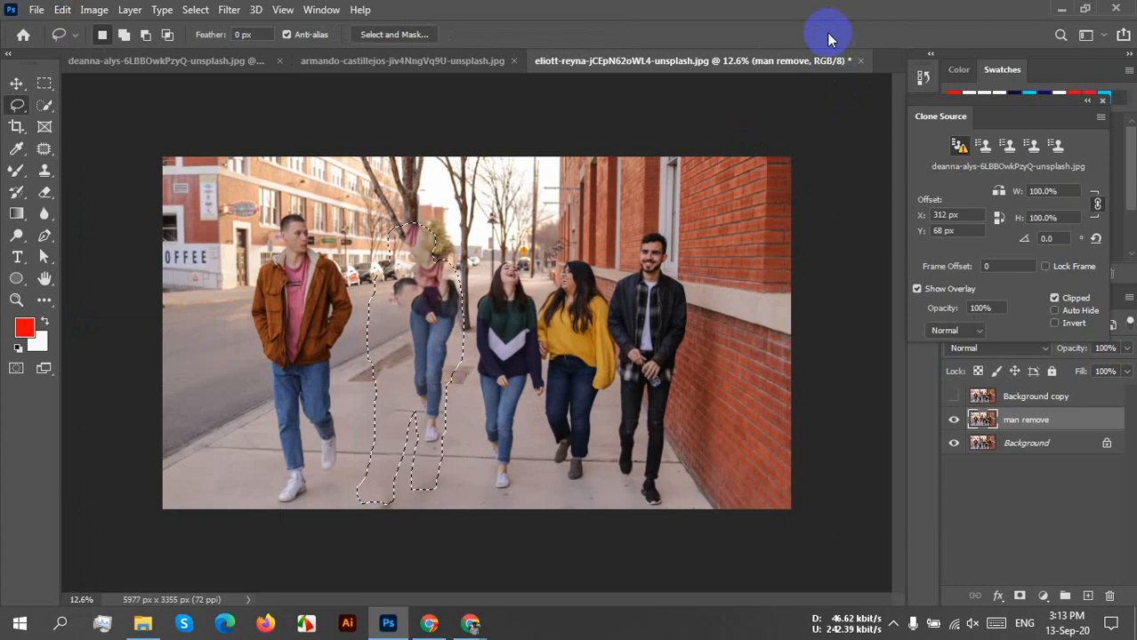
Undo the fill on the man and shift the selection outline off the canvas, about 4344 px across and 230 px down
mouse_move(414, 342)
mouse_down()
mouse_move(375, 384)
mouse_move(413, 348)
mouse_move(994, 371)
mouse_move(525, 342)
mouse_move(885, 377)
mouse_up()
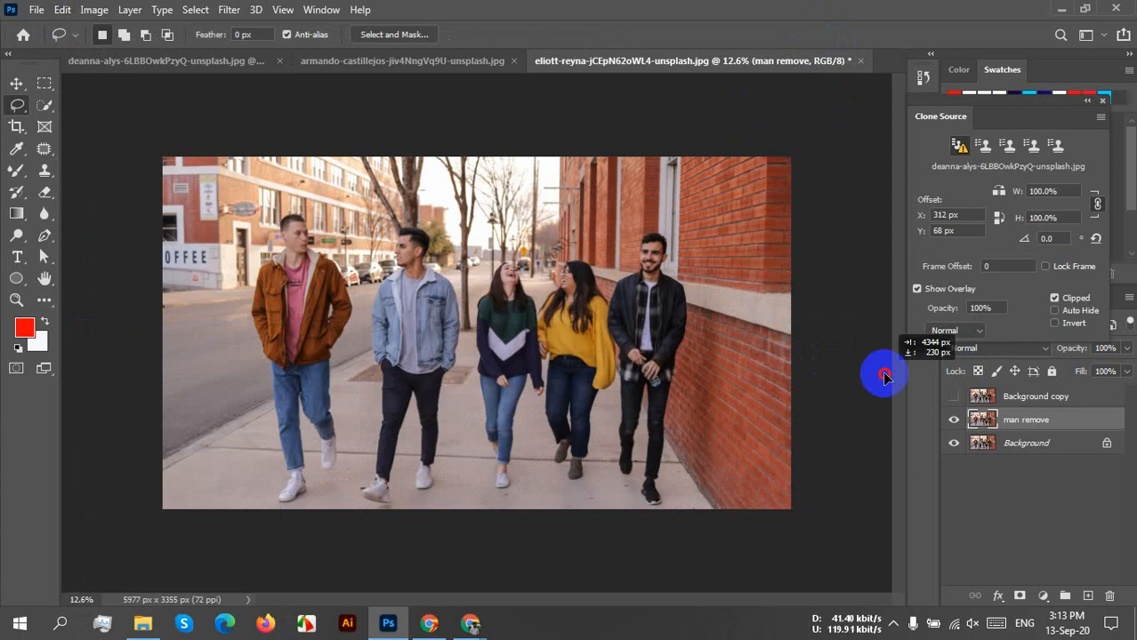
mouse_move(884, 377)
mouse_down()
mouse_move(831, 378)
mouse_move(861, 383)
mouse_up()
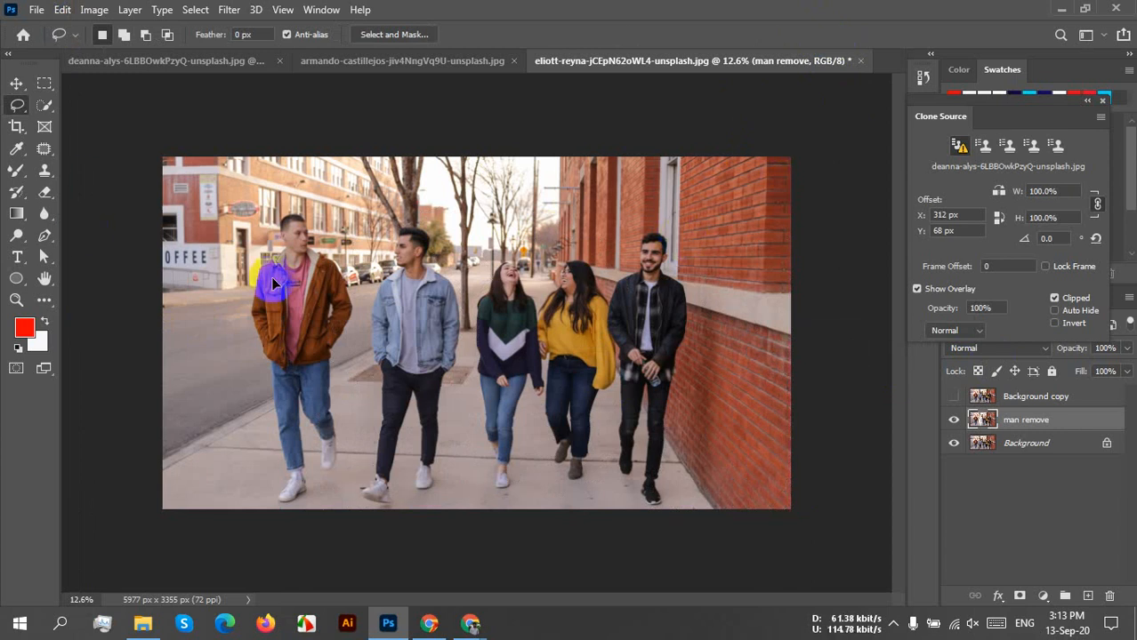
key(ctrl+o)
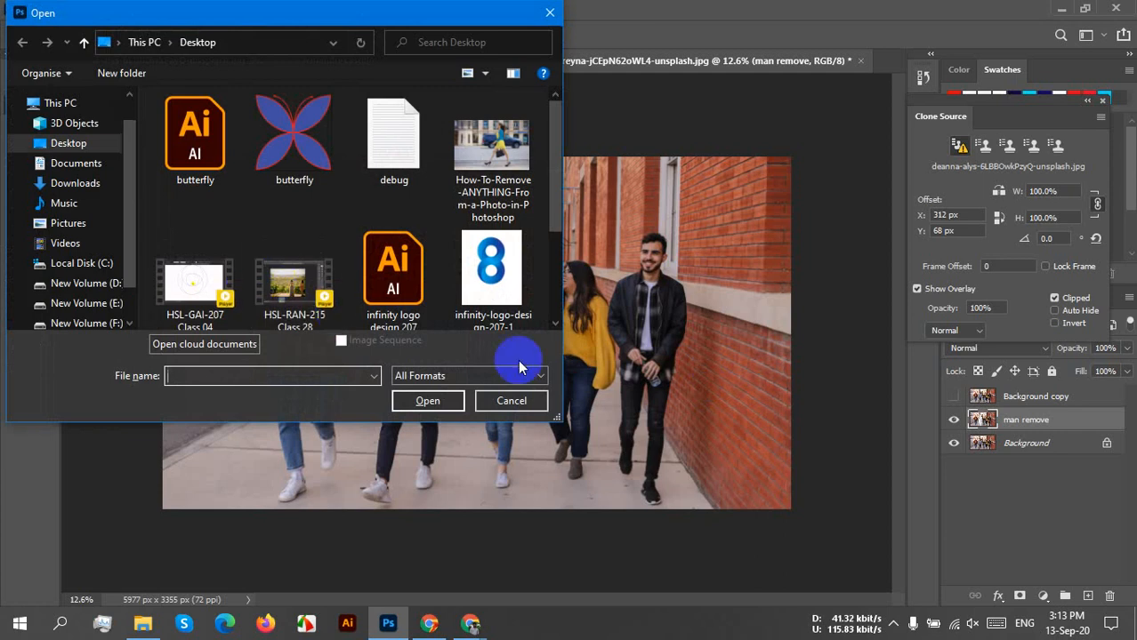
click(509, 401)
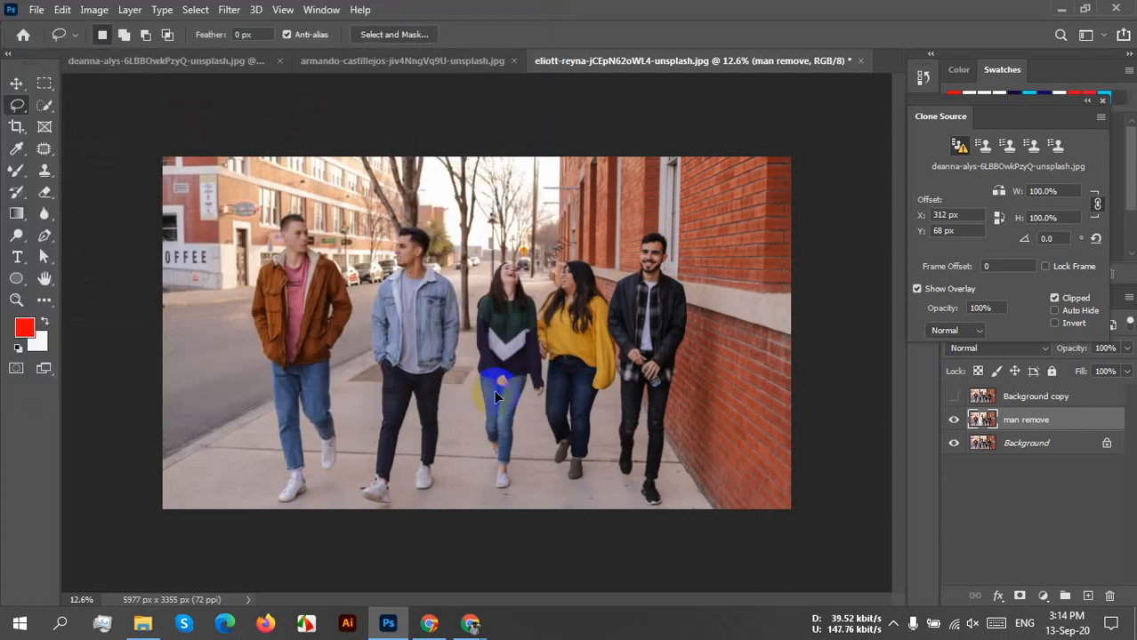
key(ctrl+0)
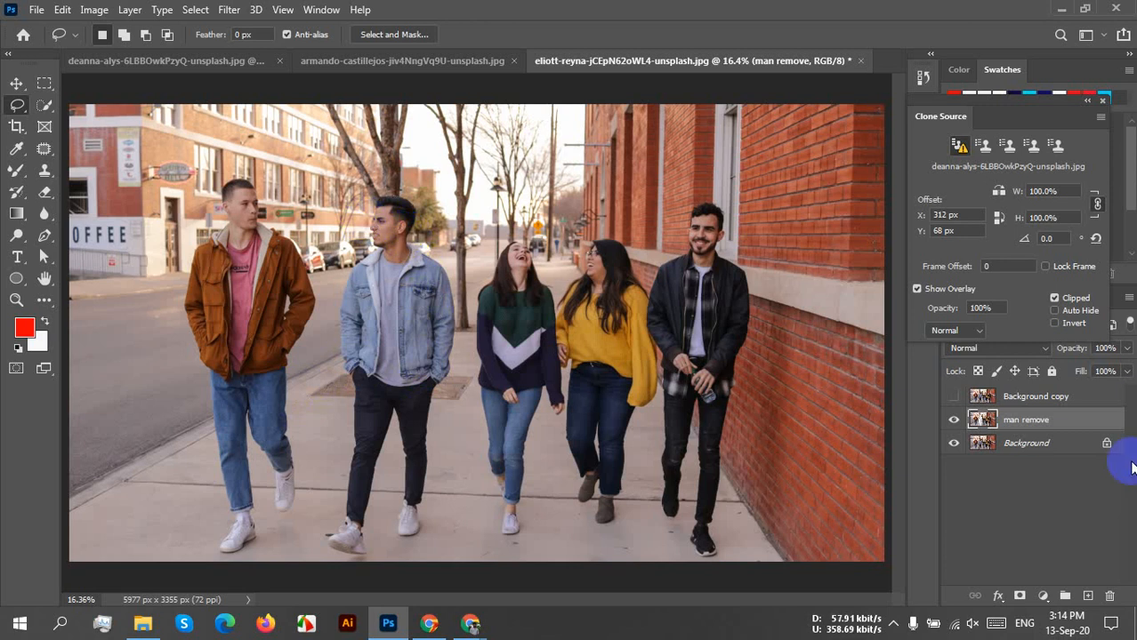
Redo the fill over the man in the denim jacket and deselect the area
key(ctrl+shift+z)
key(ctrl+shift+z)
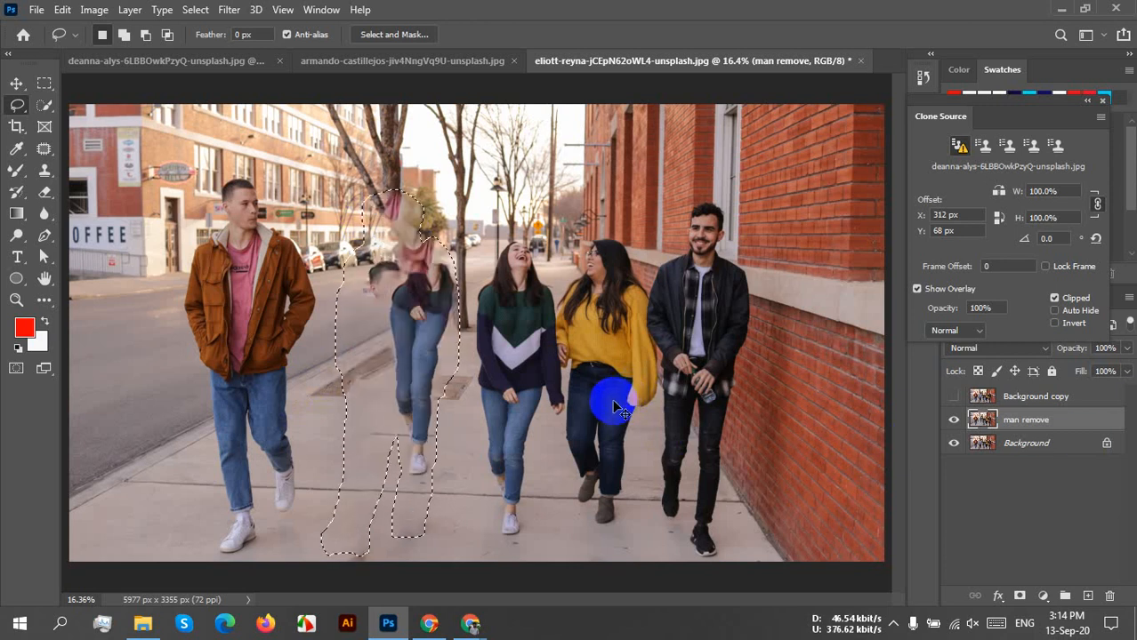
key(ctrl+d)
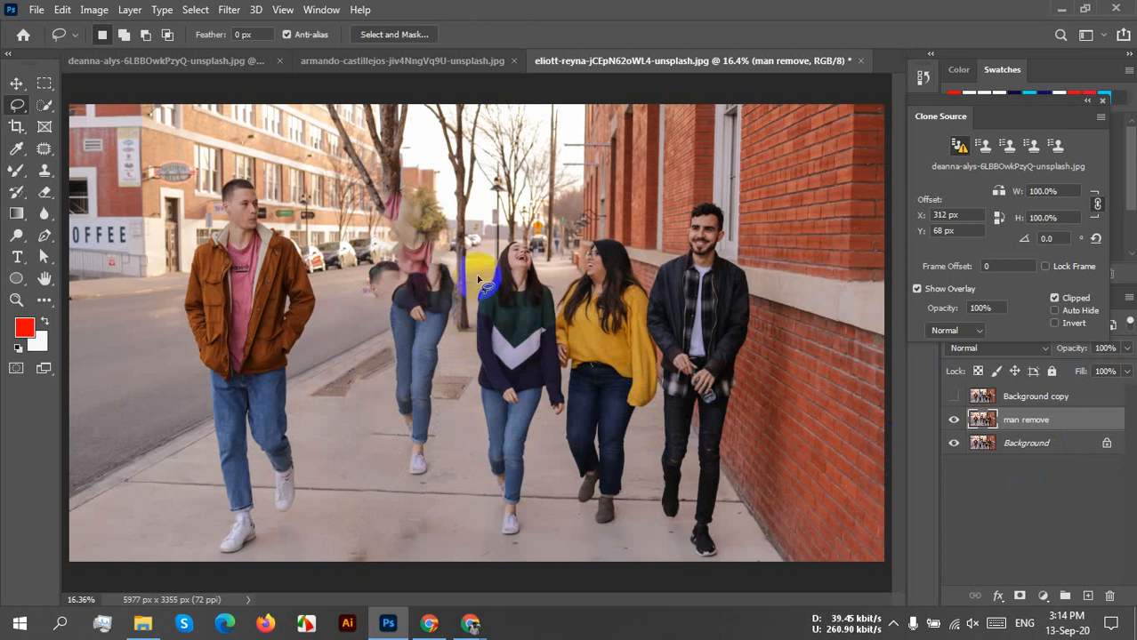
Try a freehand Lasso outline over the heads of the two women and discard the selection
mouse_move(487, 258)
mouse_down()
mouse_move(494, 234)
mouse_move(512, 233)
mouse_up()
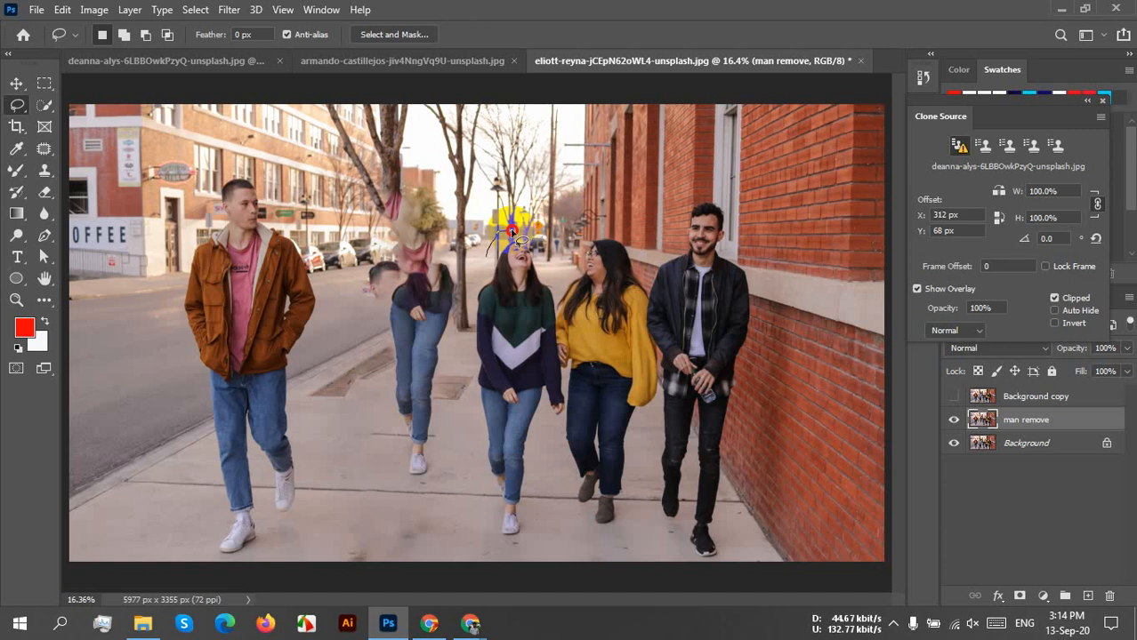
mouse_move(513, 233)
mouse_down()
mouse_move(525, 221)
mouse_move(538, 233)
mouse_move(554, 286)
mouse_move(607, 229)
mouse_move(627, 234)
mouse_move(644, 277)
mouse_up()
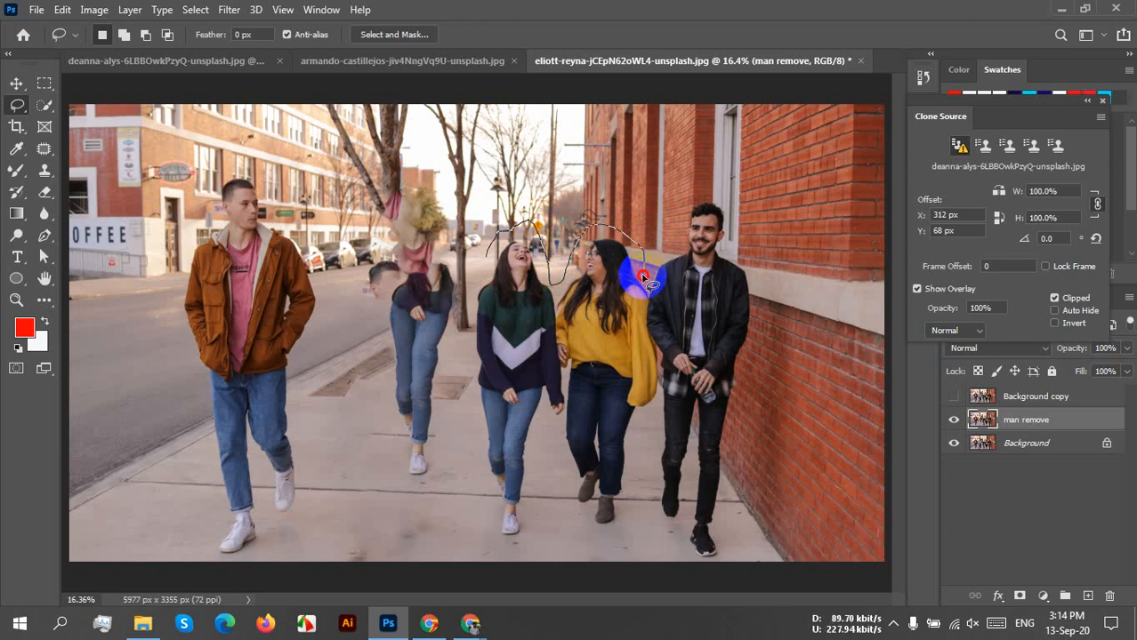
drag(644, 277, 642, 269)
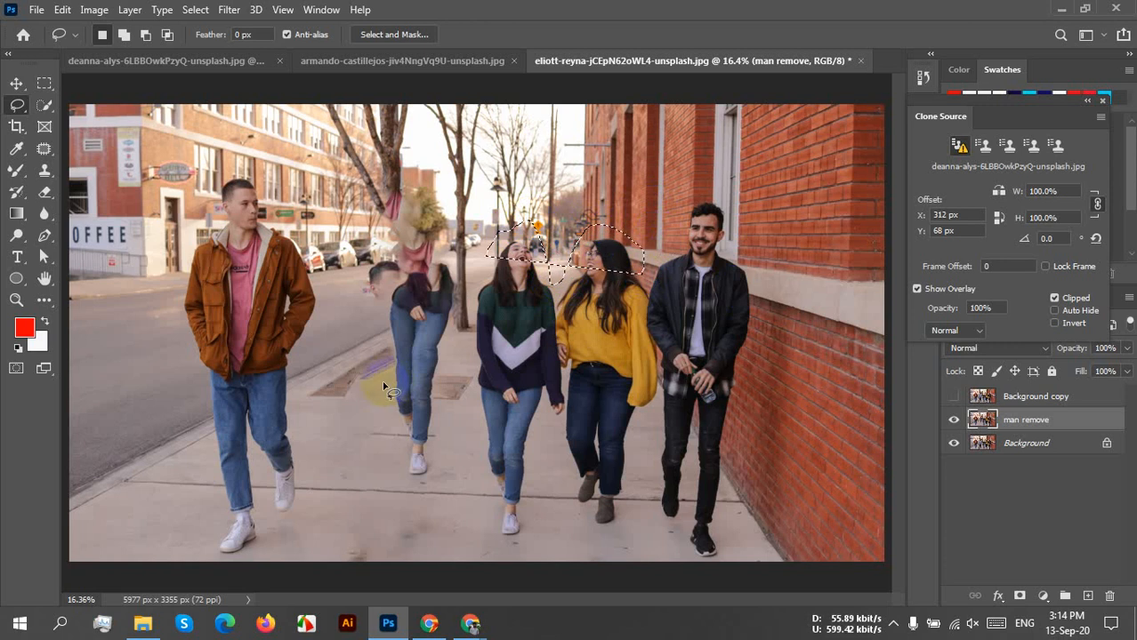
key(ctrl+d)
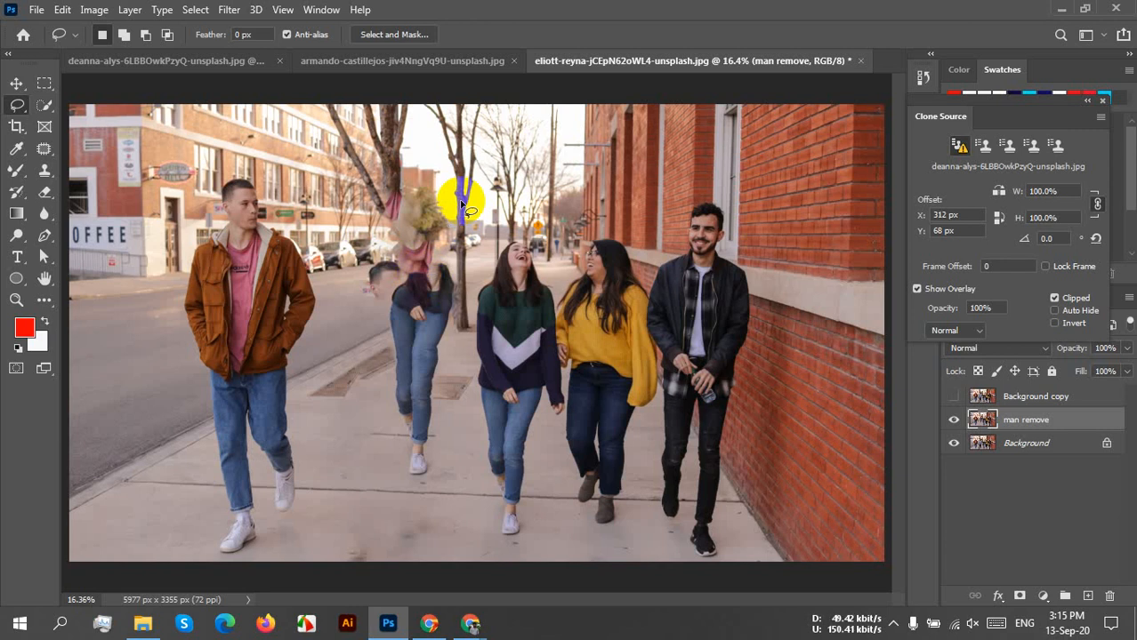
click(478, 62)
click(677, 62)
click(958, 145)
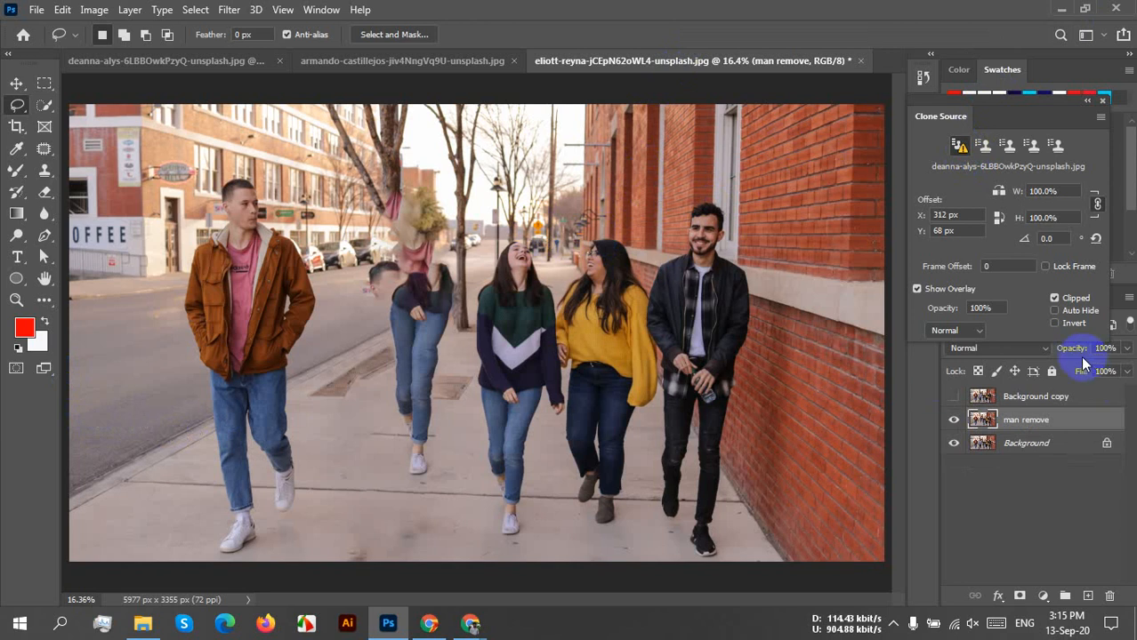
Reposition the floating Clone Source panel beside the photo
drag(940, 115, 830, 188)
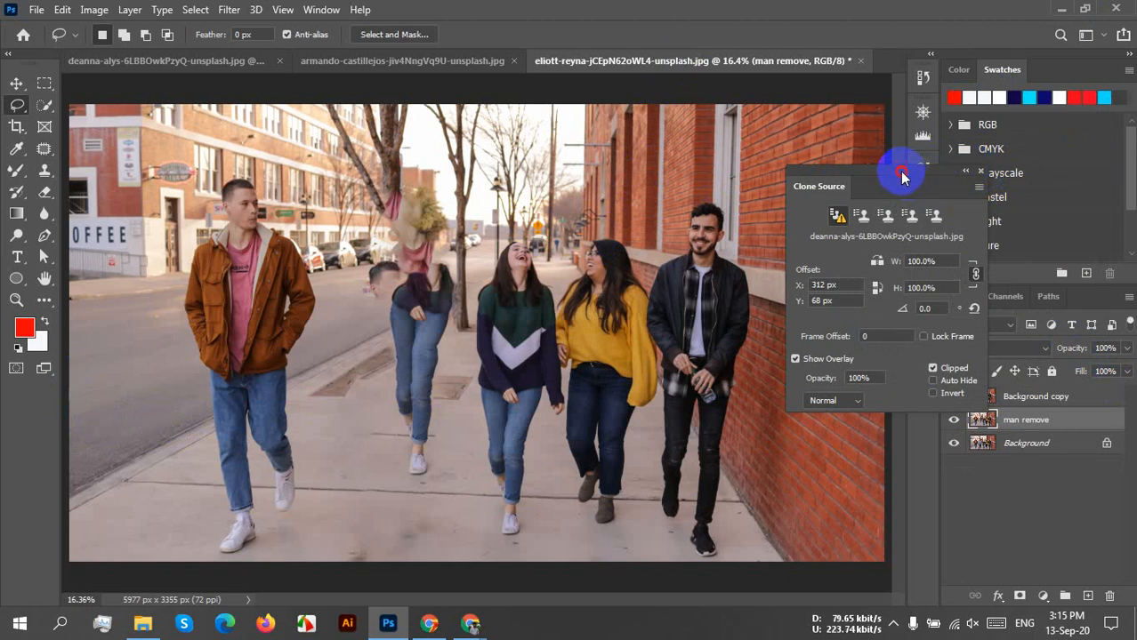
mouse_move(901, 177)
mouse_down()
mouse_move(1053, 71)
mouse_move(1041, 114)
mouse_move(998, 126)
mouse_up()
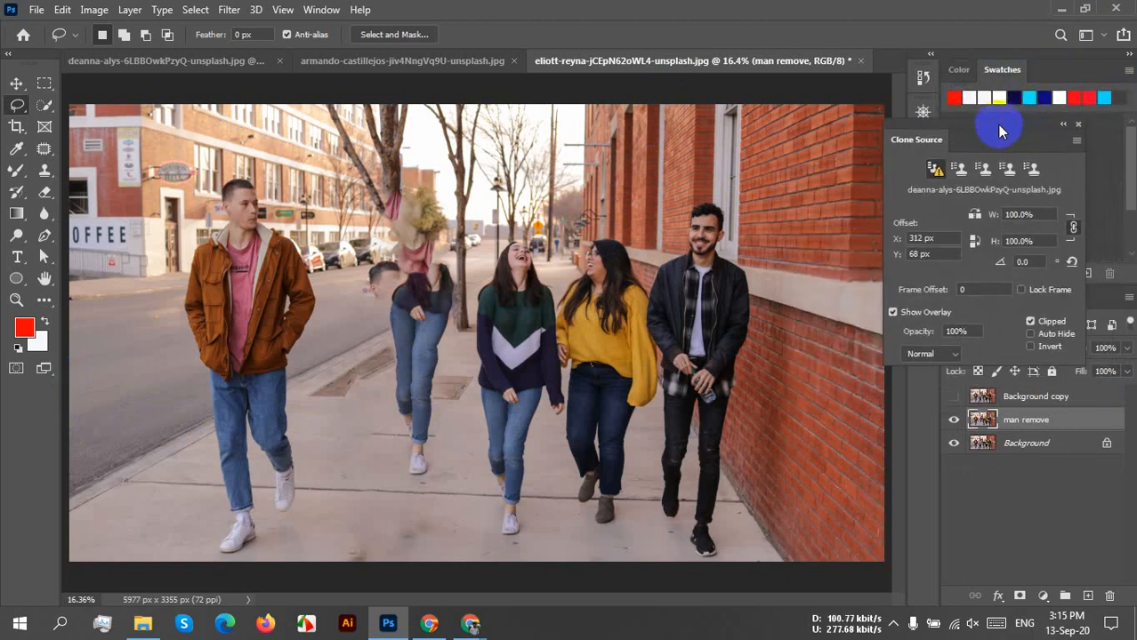
Close the Clone Source panel and undo the deselection and the fill over the man in the denim jacket
click(1078, 124)
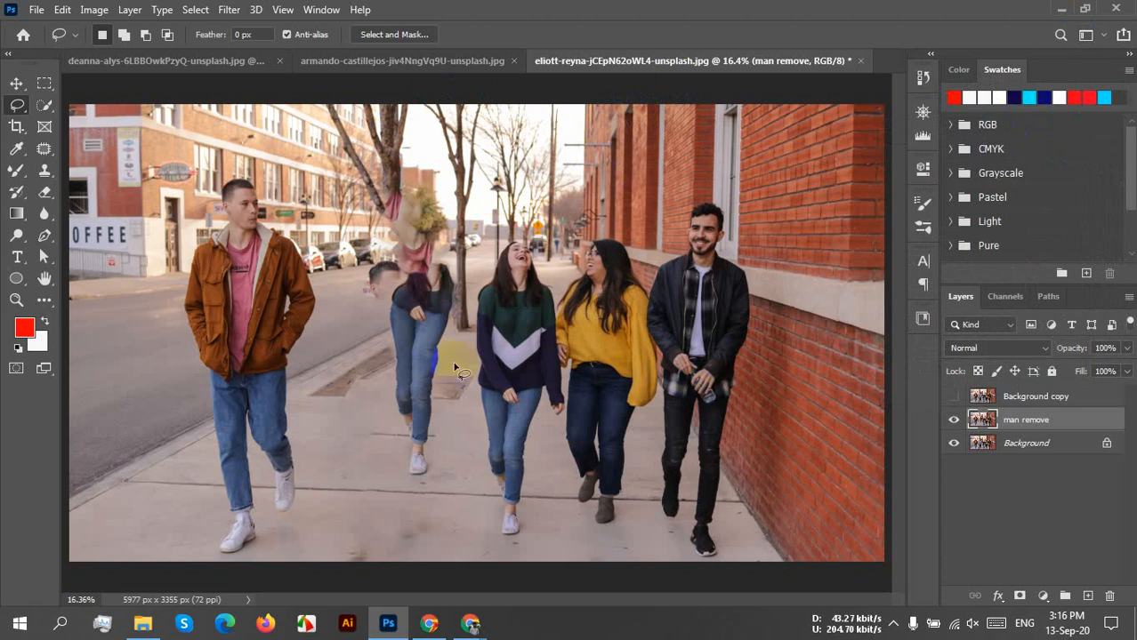
click(16, 82)
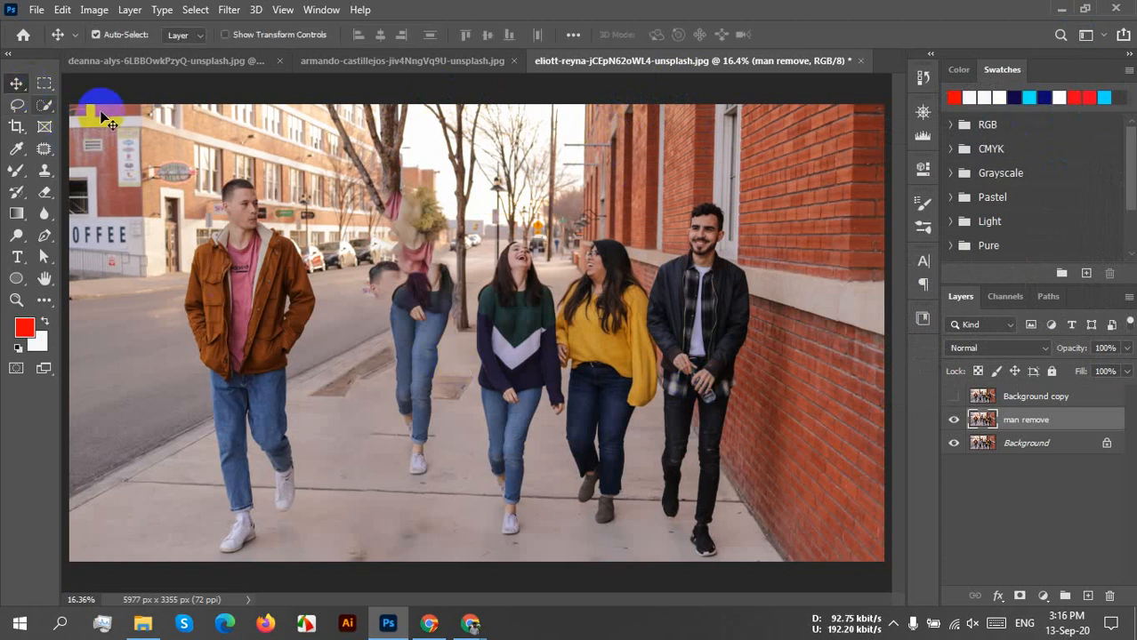
drag(454, 310, 436, 360)
key(ctrl+z)
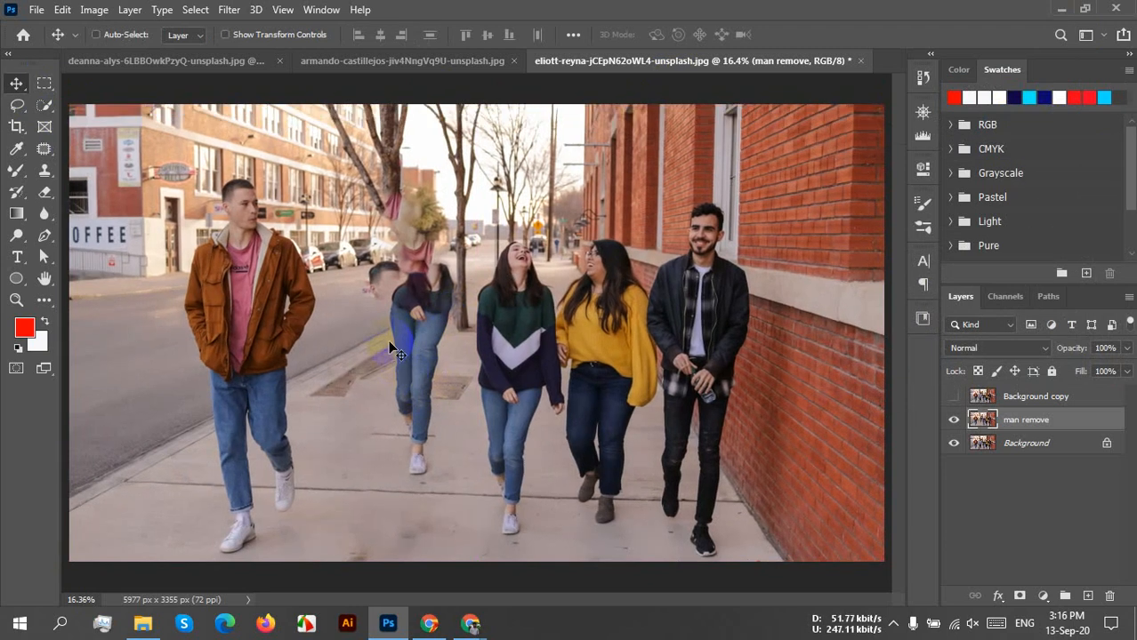
key(ctrl+z)
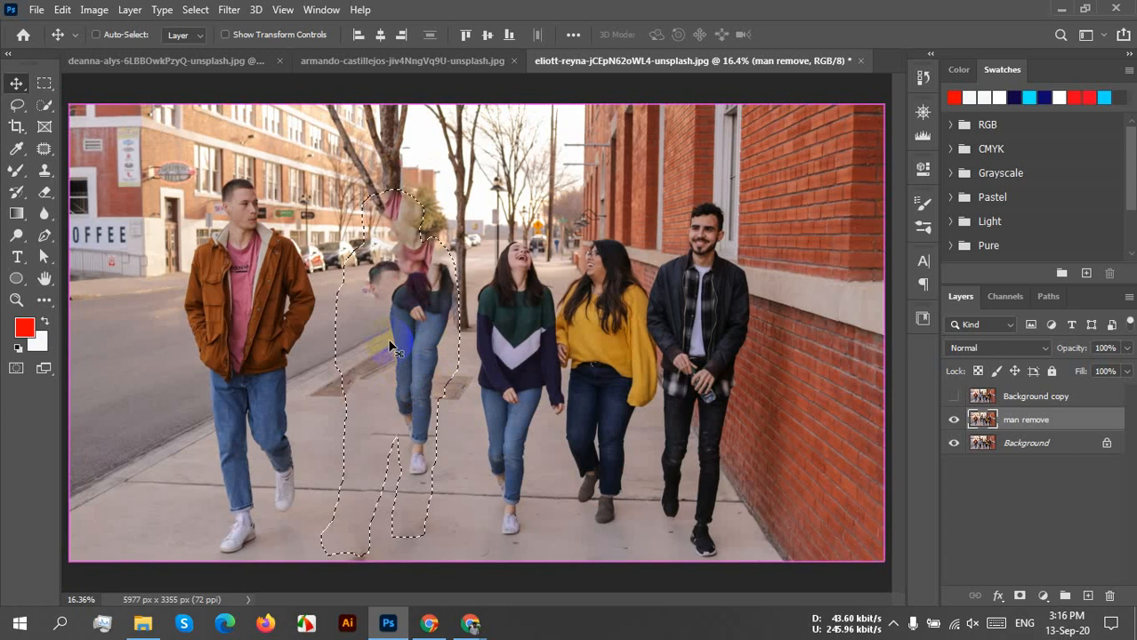
key(ctrl+z)
scroll(417, 335, down, 2)
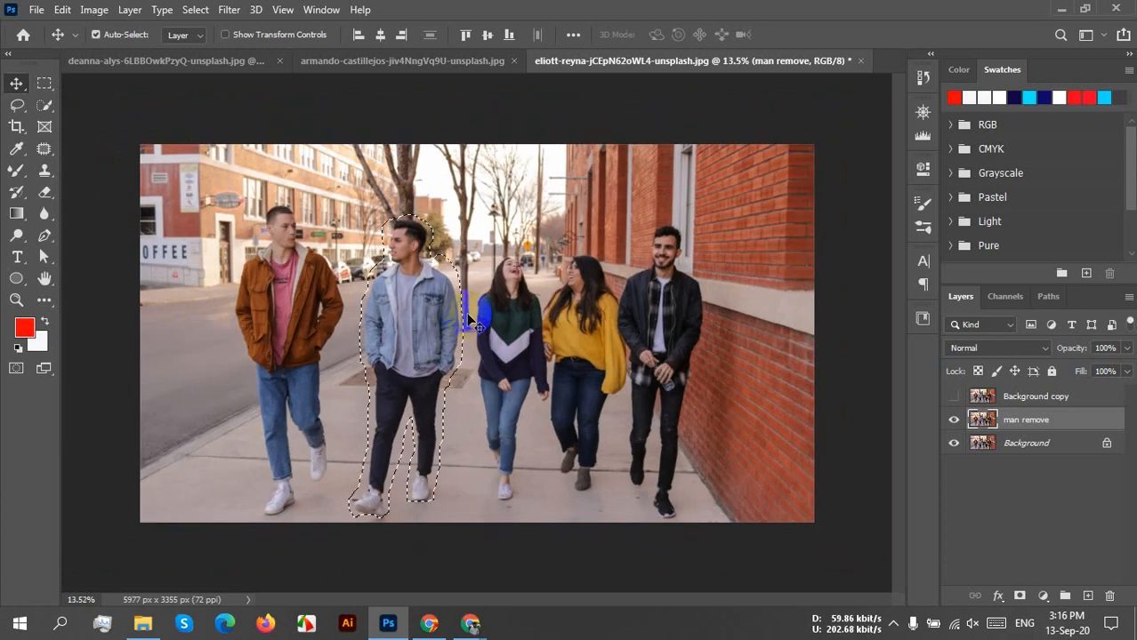
Try moving the selected man in the denim jacket to the street side of the photo with the Move tool
drag(398, 372, 158, 361)
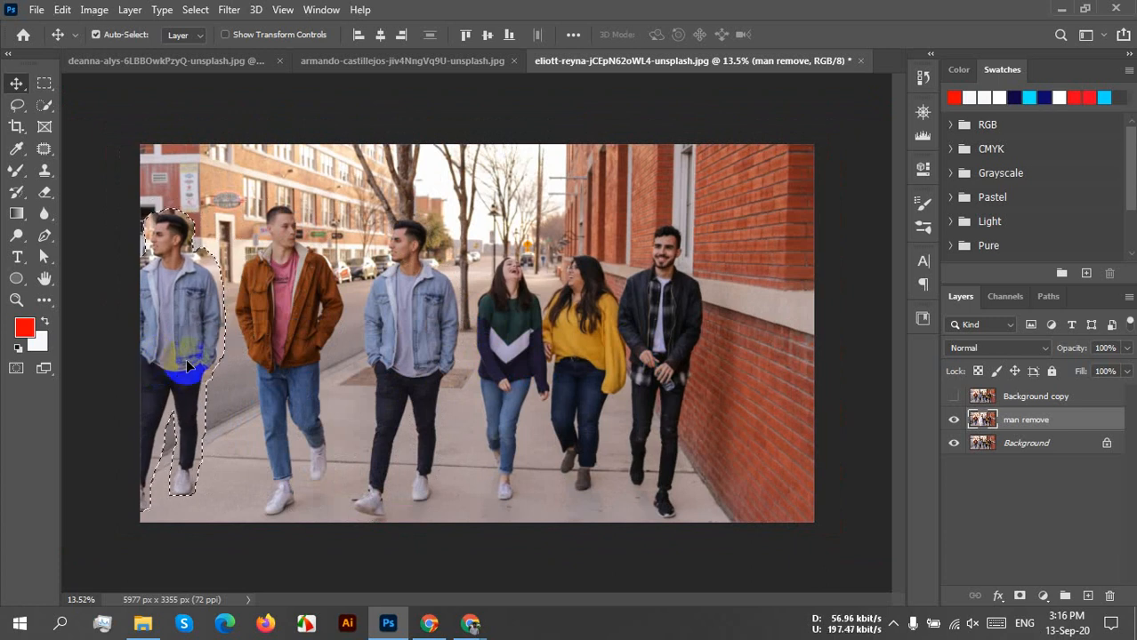
key(ctrl+z)
key(ctrl+z)
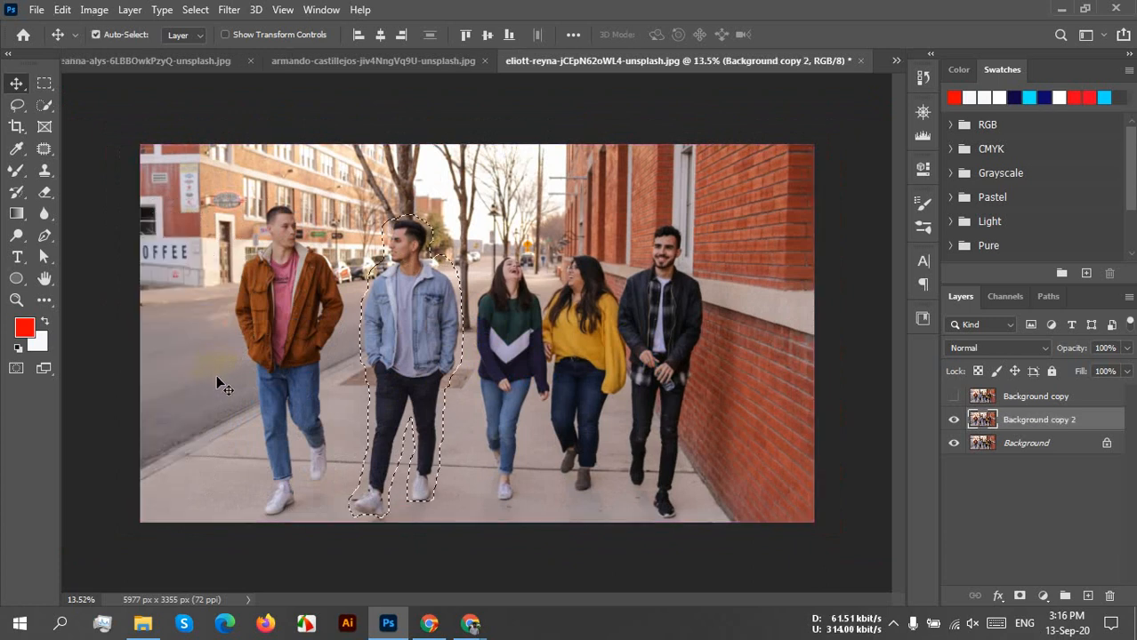
Try patching the selected man in the denim jacket with the man in the brown jacket as source
click(11, 273)
click(44, 148)
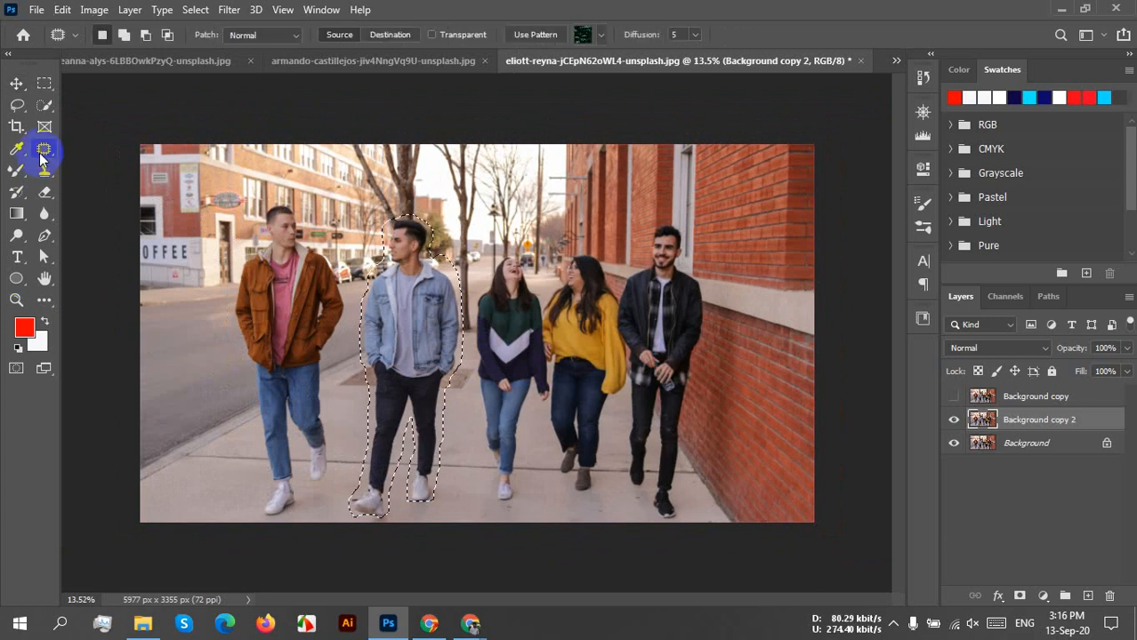
mouse_move(392, 327)
mouse_down()
mouse_move(431, 372)
mouse_move(278, 344)
mouse_move(223, 348)
mouse_move(285, 339)
mouse_move(273, 335)
mouse_up()
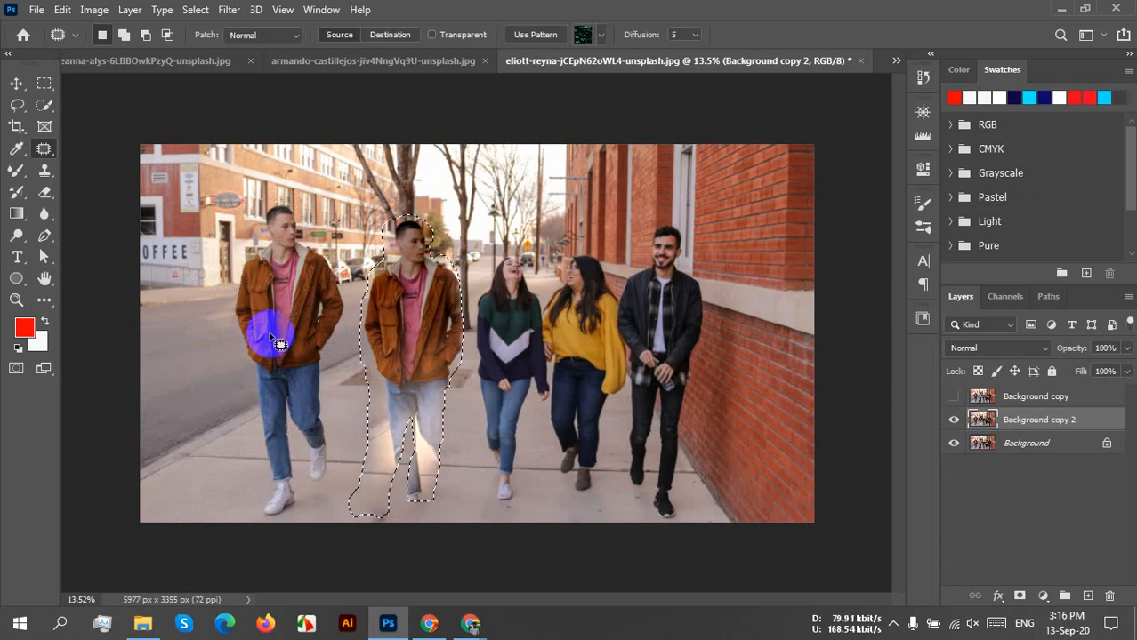
key(ctrl+z)
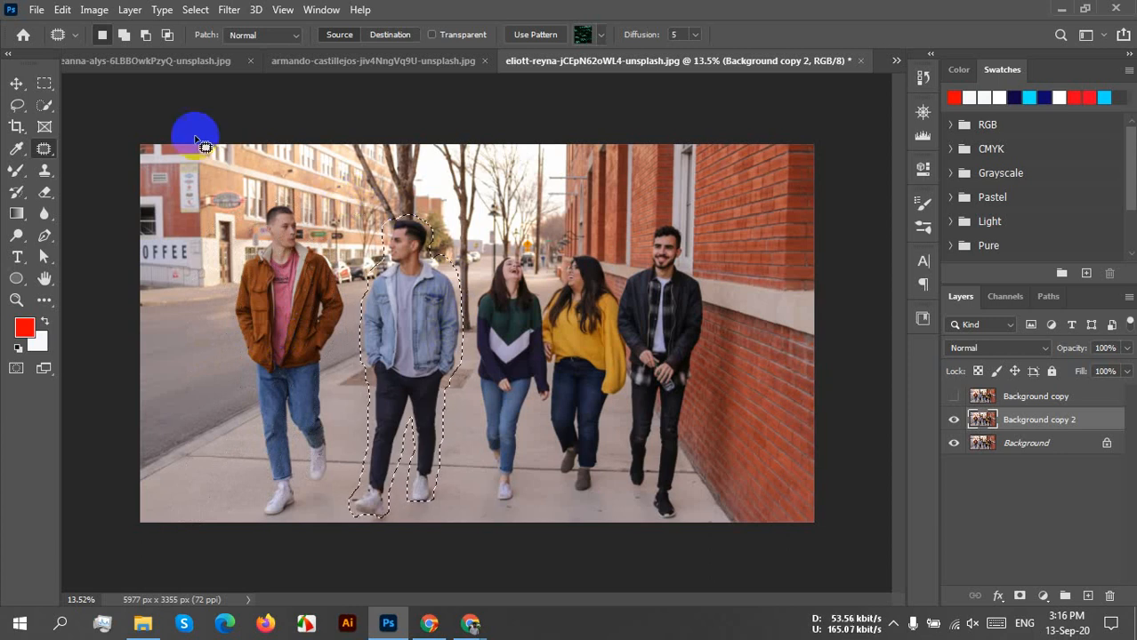
Expand the selection around the man in the denim jacket by 103 pixels
click(198, 11)
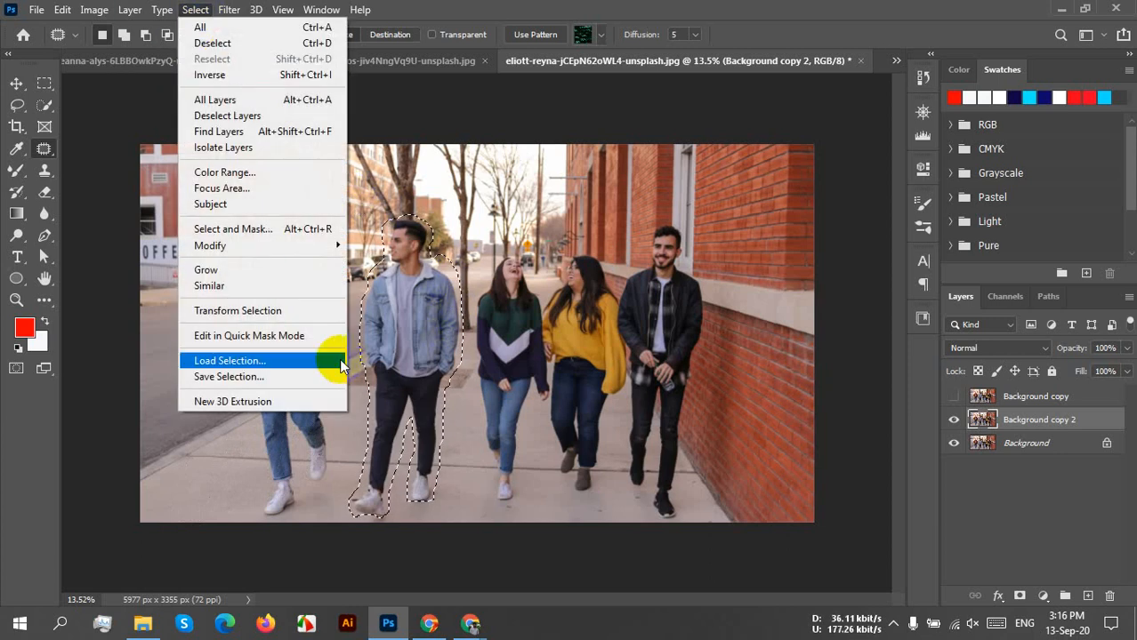
mouse_move(330, 245)
click(388, 278)
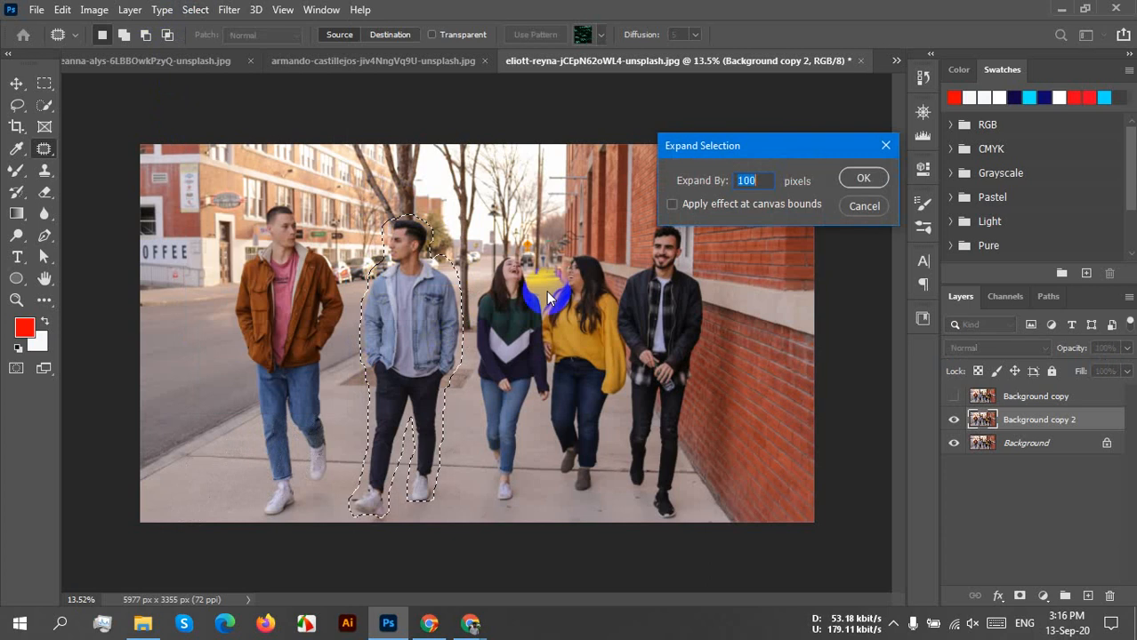
double_click(769, 182)
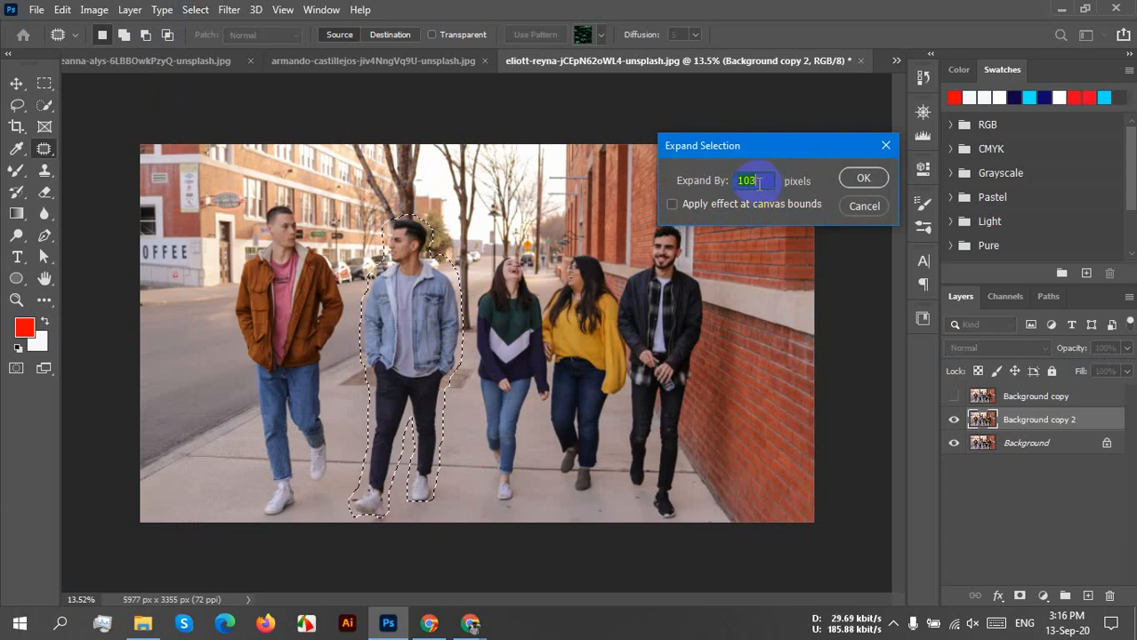
click(883, 185)
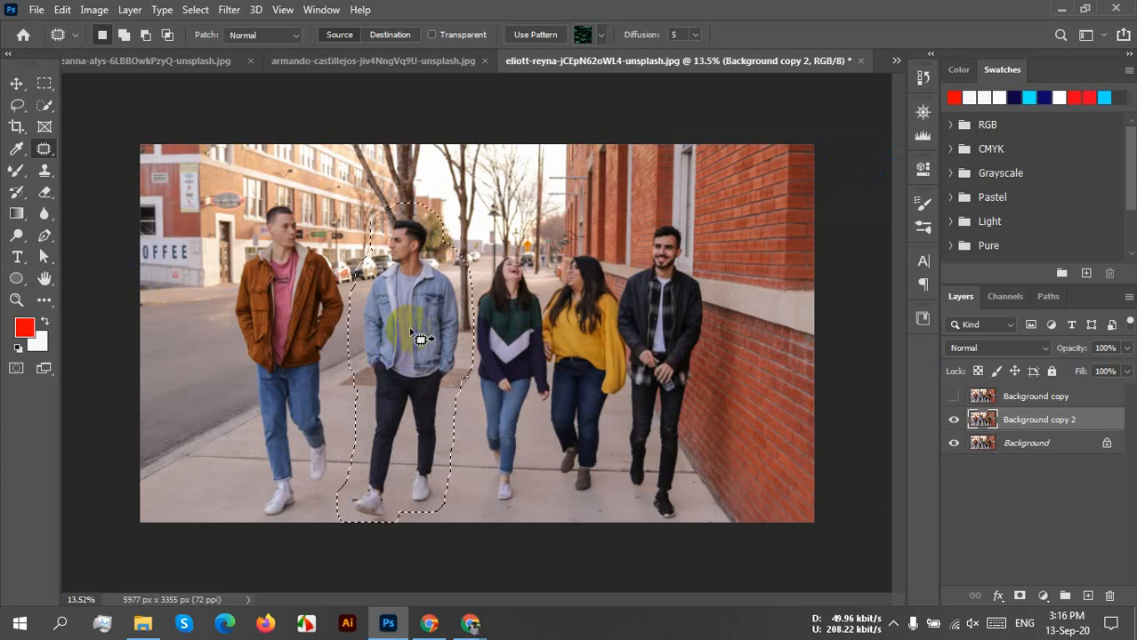
Patch the expanded selection with the area around the man in the brown jacket and deselect it
drag(410, 334, 290, 307)
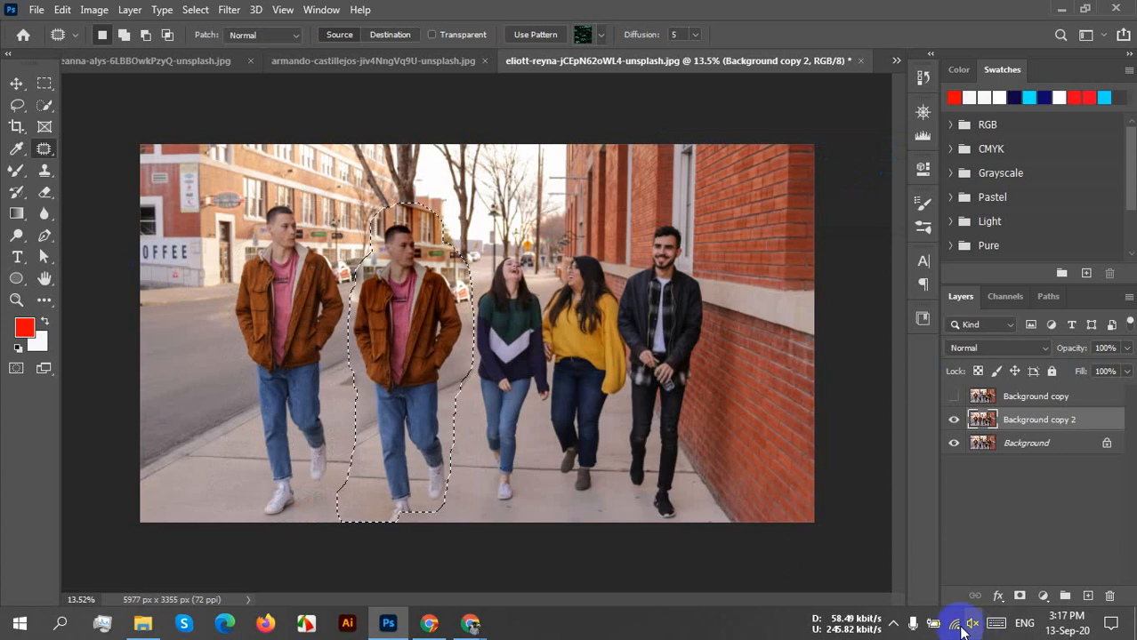
key(ctrl+d)
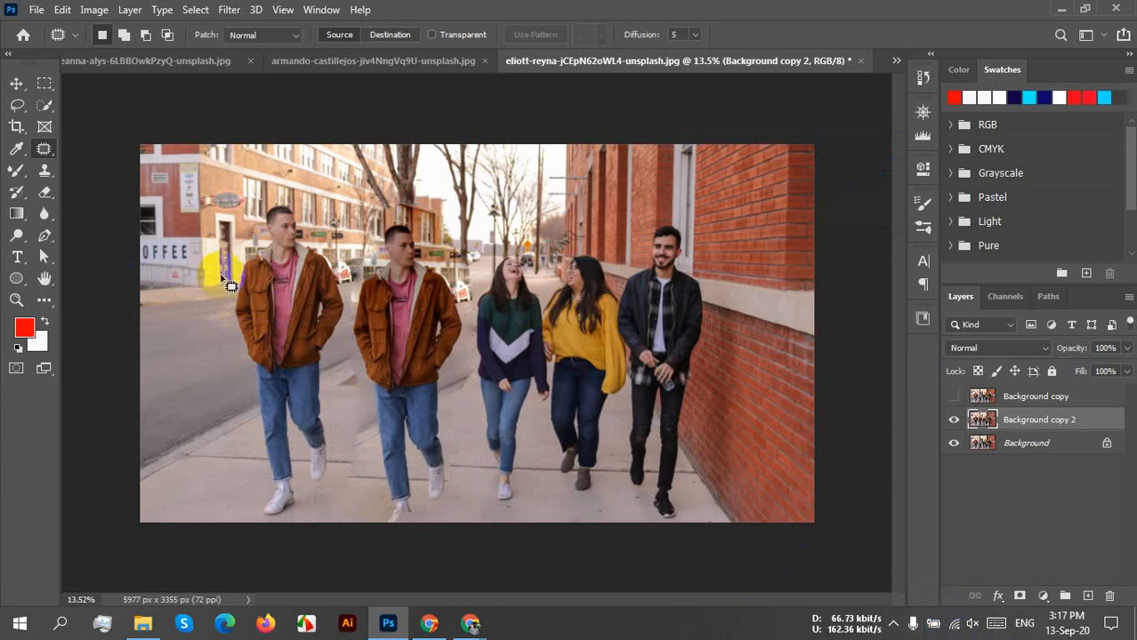
Outline the original man in the brown jacket from head to shoes with a freehand Lasso selection
click(19, 105)
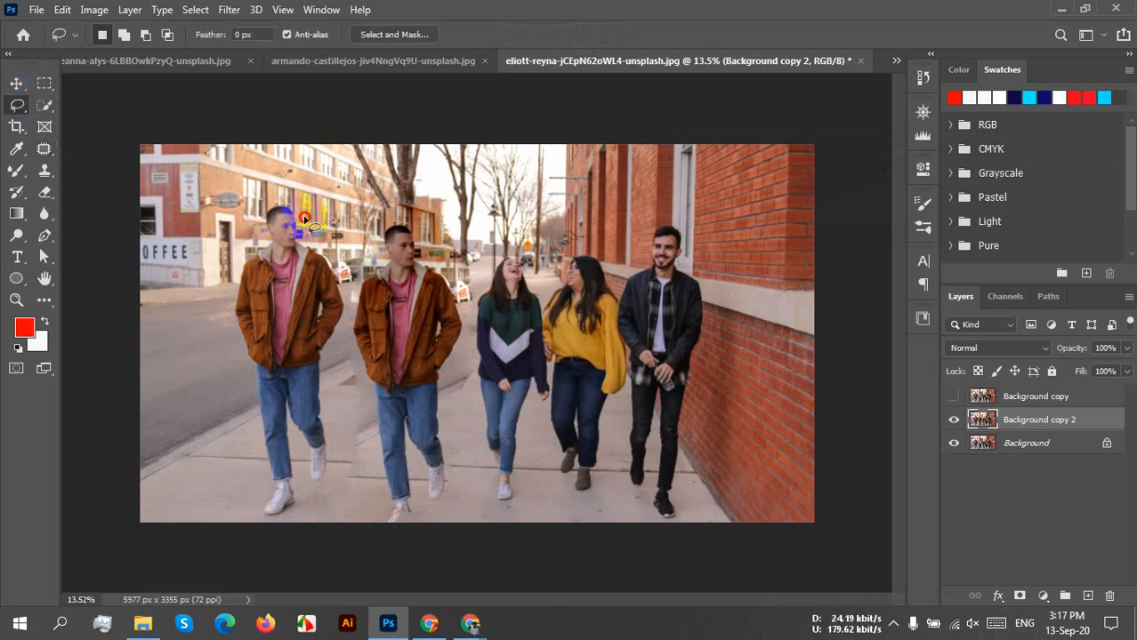
scroll(329, 247, up, 5)
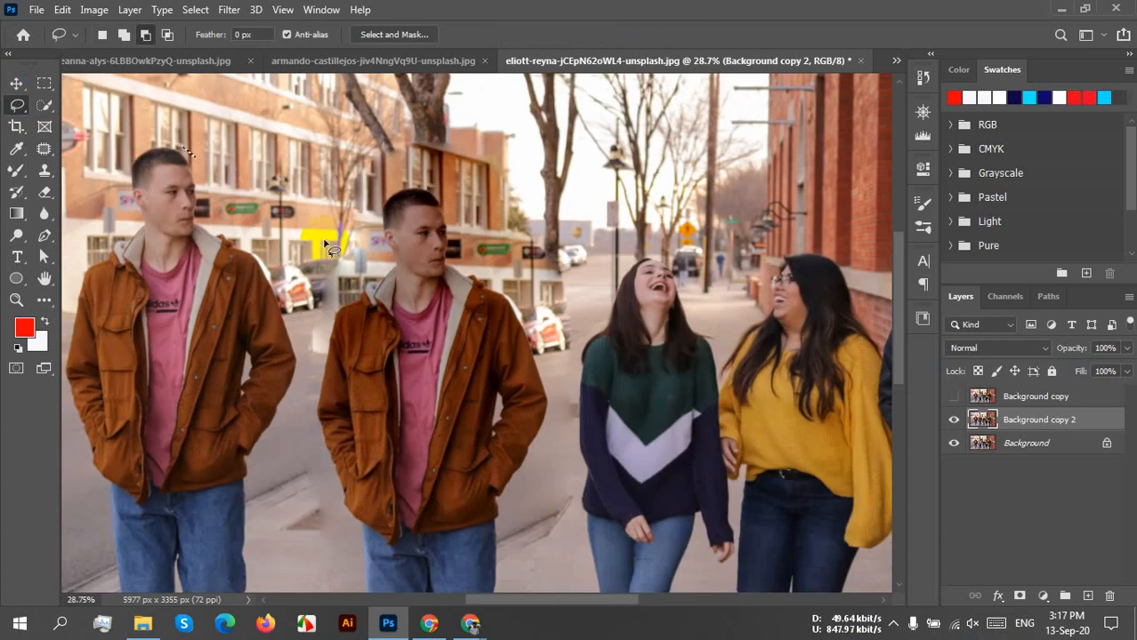
drag(335, 299, 642, 198)
scroll(656, 198, down, 1)
scroll(623, 233, down, 1)
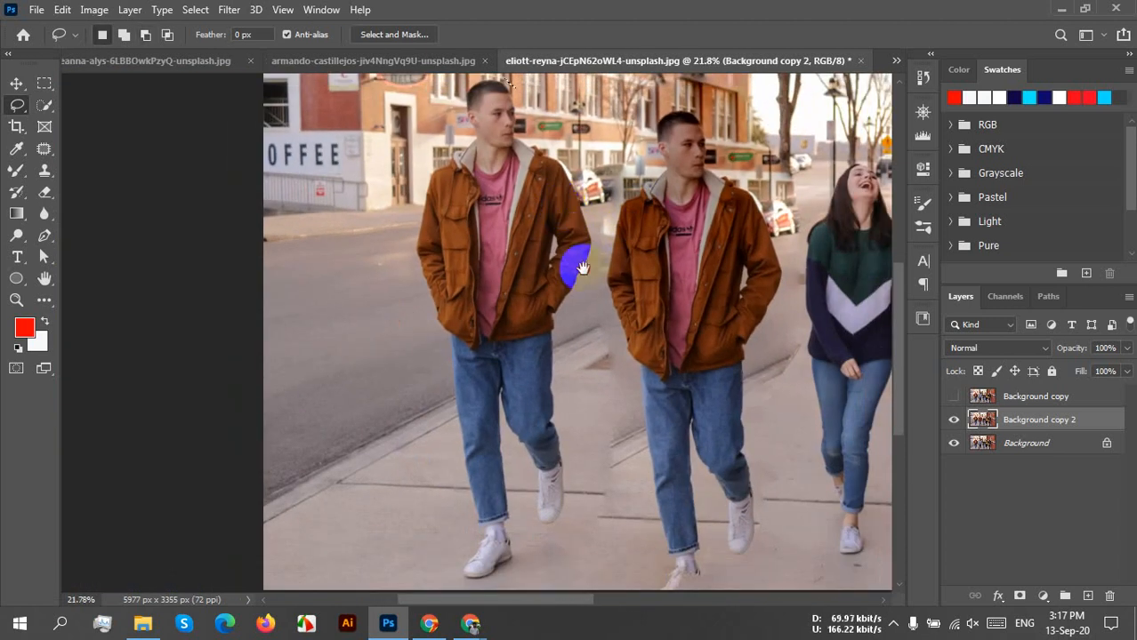
mouse_move(579, 261)
mouse_down()
mouse_move(548, 262)
mouse_move(556, 289)
mouse_up()
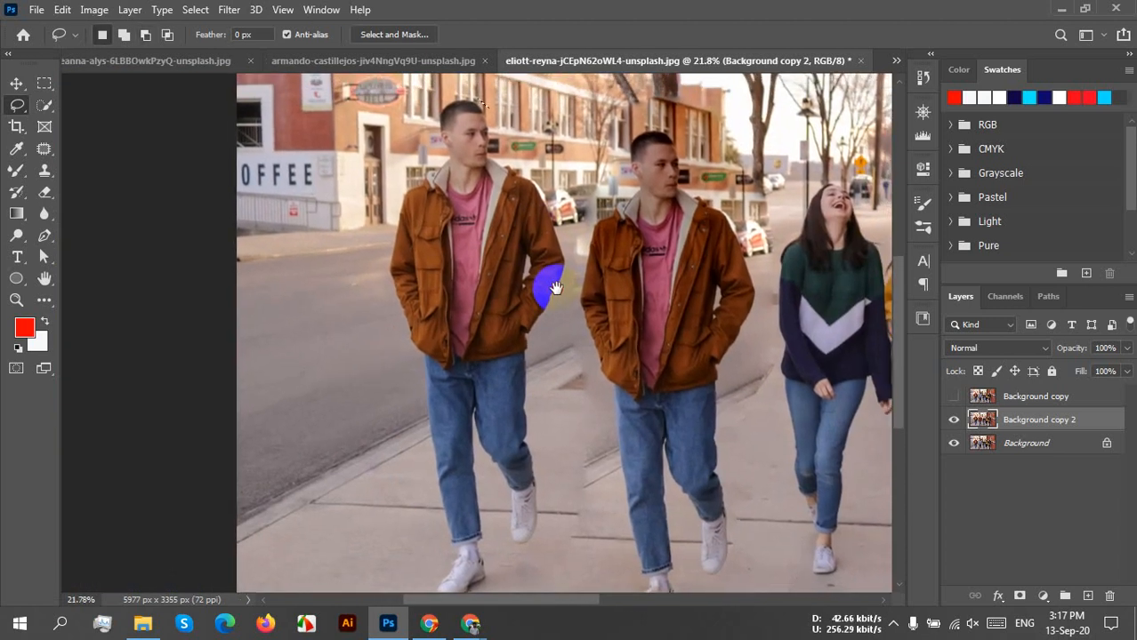
mouse_move(466, 92)
mouse_down()
mouse_move(405, 124)
mouse_move(399, 161)
mouse_up()
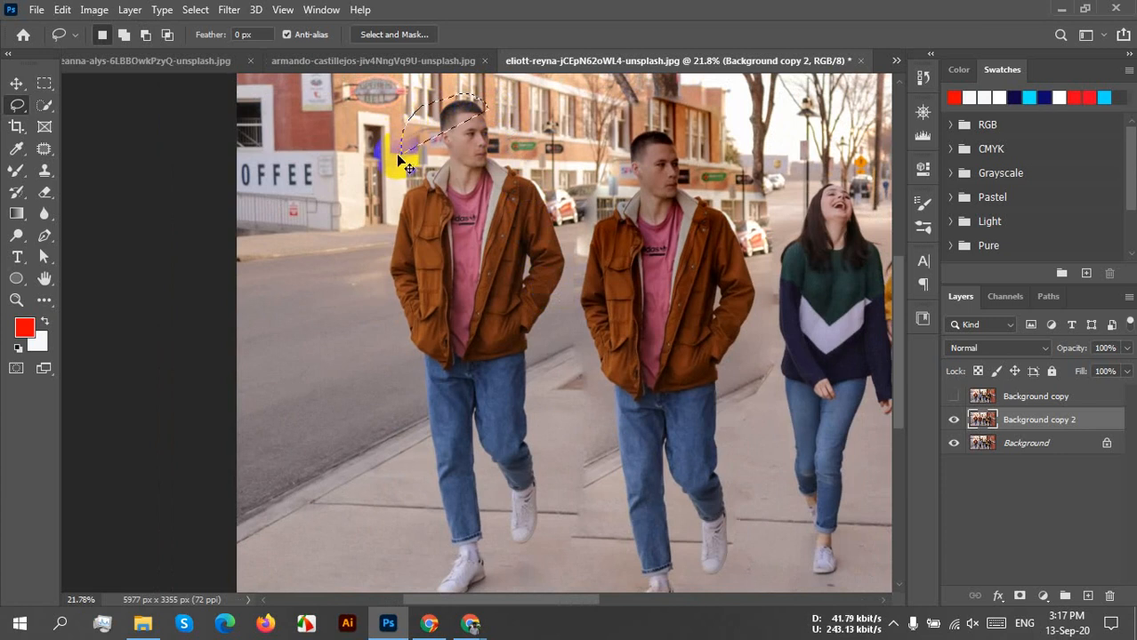
click(473, 118)
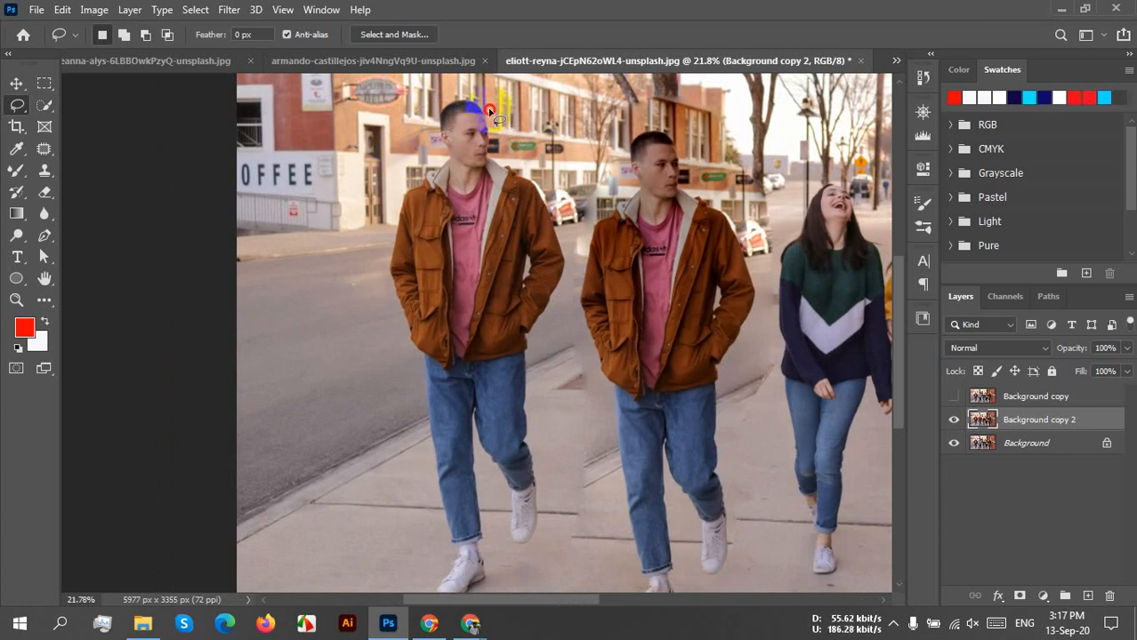
mouse_move(489, 110)
mouse_down()
mouse_move(452, 90)
mouse_move(437, 102)
mouse_move(434, 155)
mouse_move(395, 185)
mouse_move(388, 227)
mouse_move(385, 299)
mouse_move(416, 384)
mouse_move(441, 553)
mouse_move(424, 594)
mouse_move(445, 605)
mouse_move(498, 577)
mouse_move(494, 484)
mouse_move(501, 526)
mouse_move(532, 552)
mouse_move(545, 521)
mouse_move(534, 377)
mouse_move(570, 243)
mouse_move(486, 110)
mouse_up()
Fill the selected man using Content-Aware with Color Adaptation, Normal mode and 100% opacity, then deselect
click(16, 83)
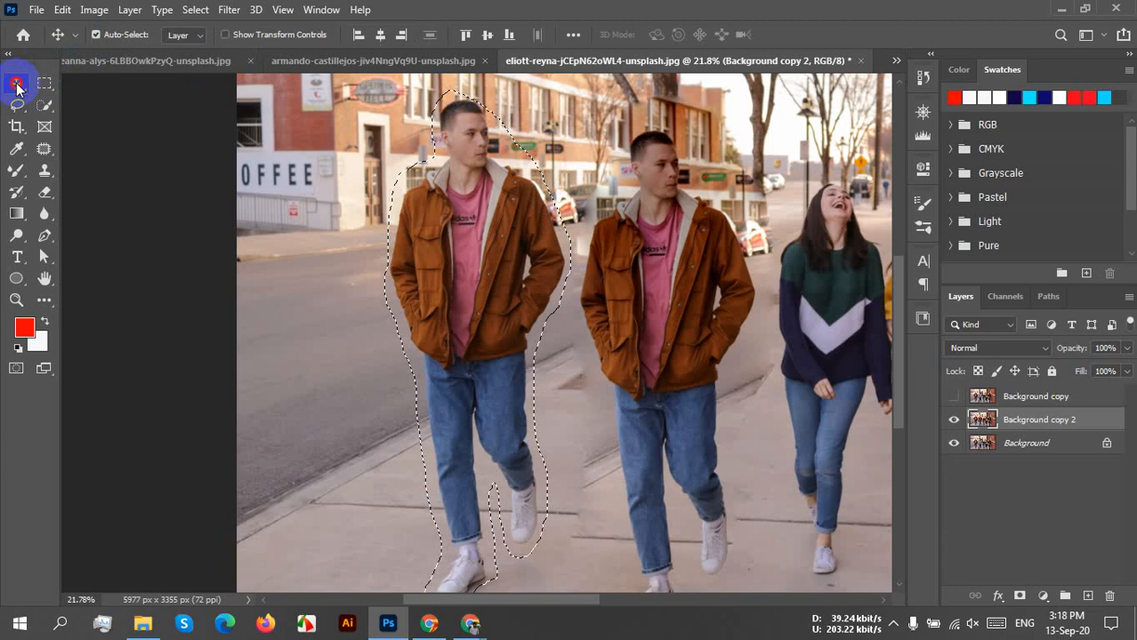
scroll(637, 323, down, 3)
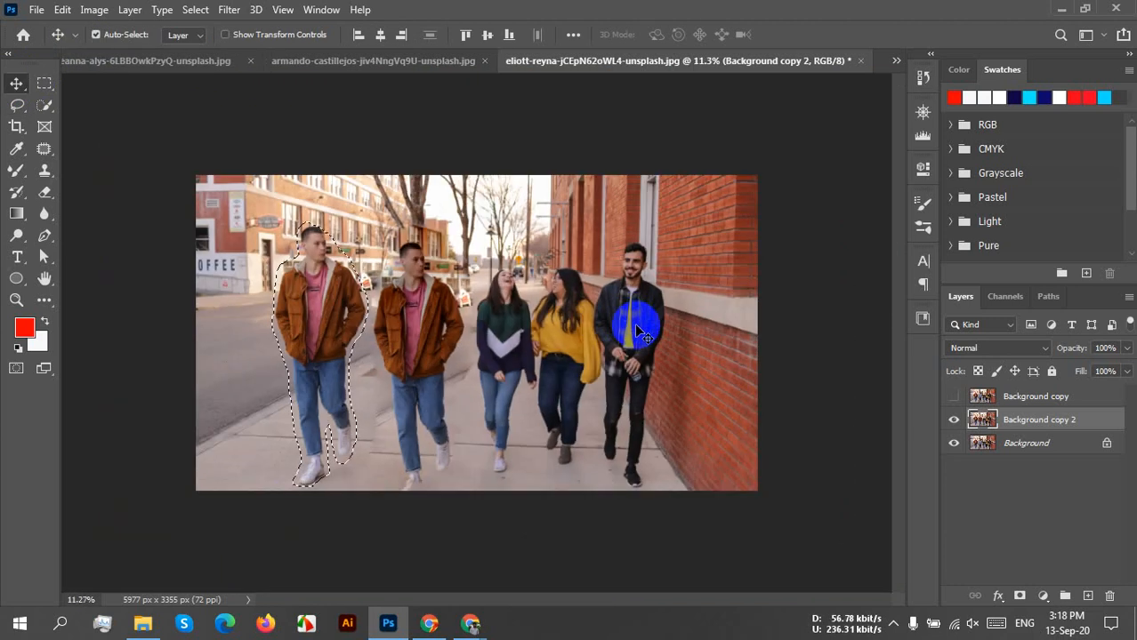
scroll(362, 392, up, 3)
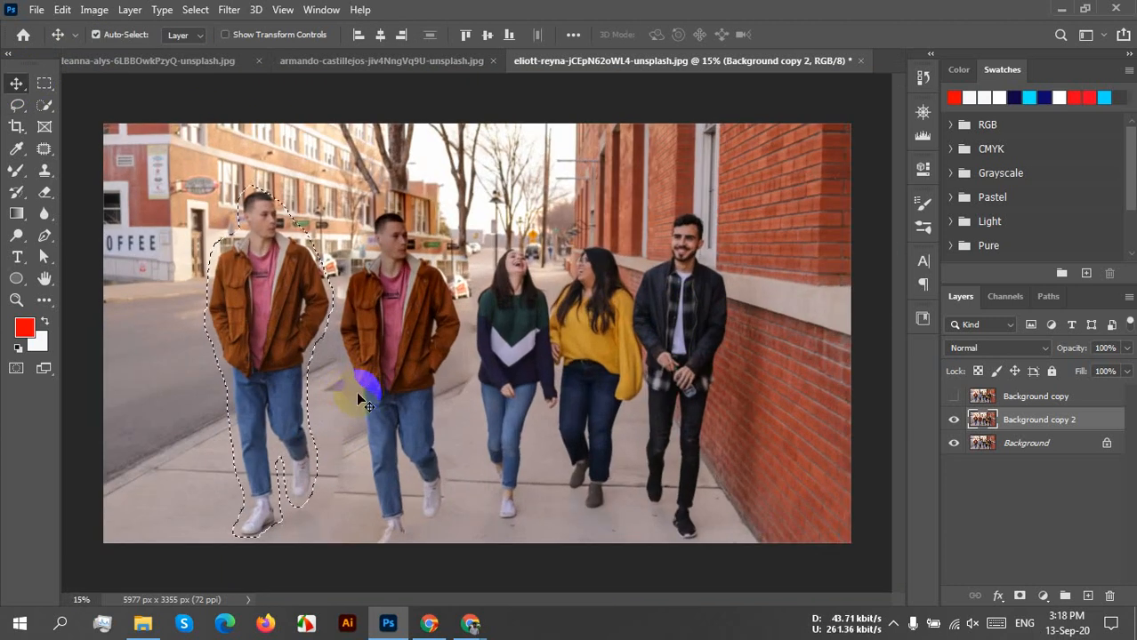
key(shift+F5)
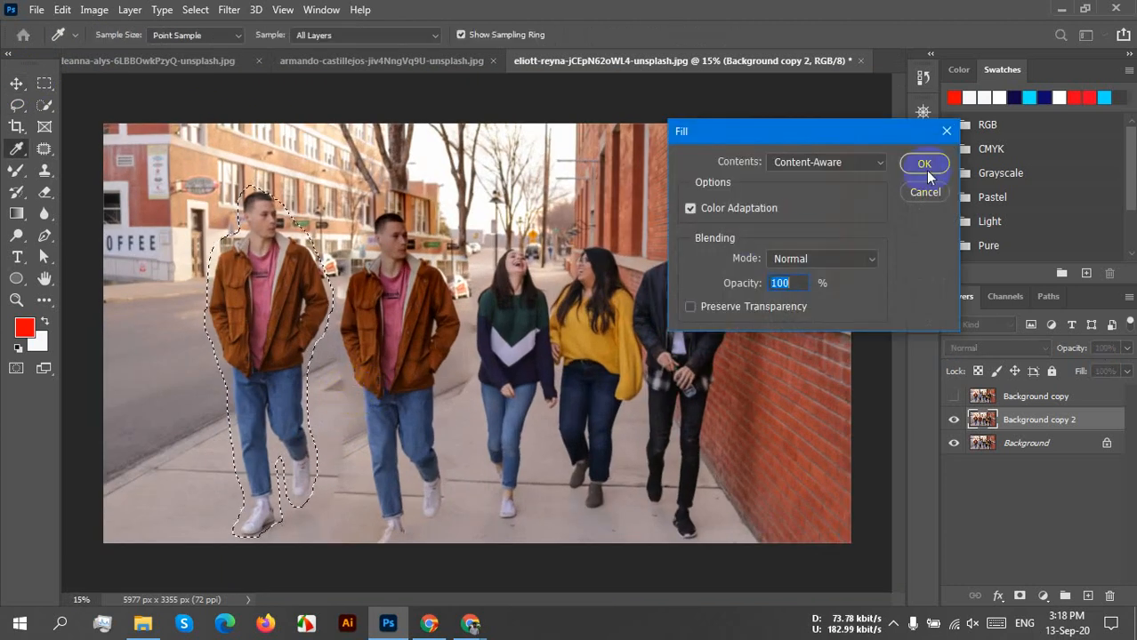
click(925, 163)
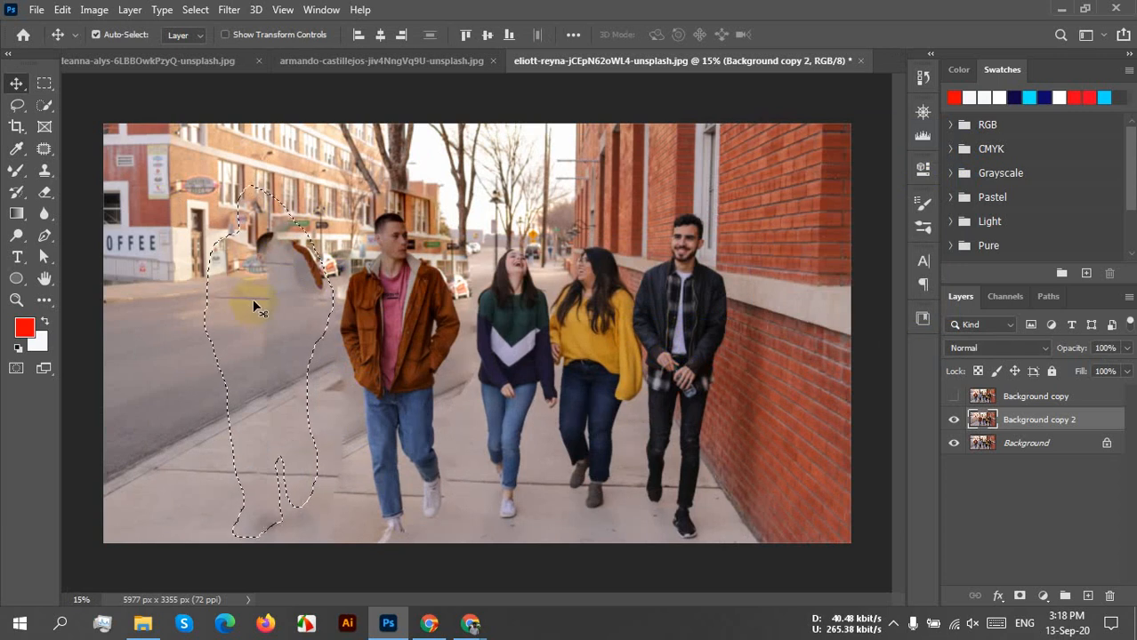
key(ctrl+d)
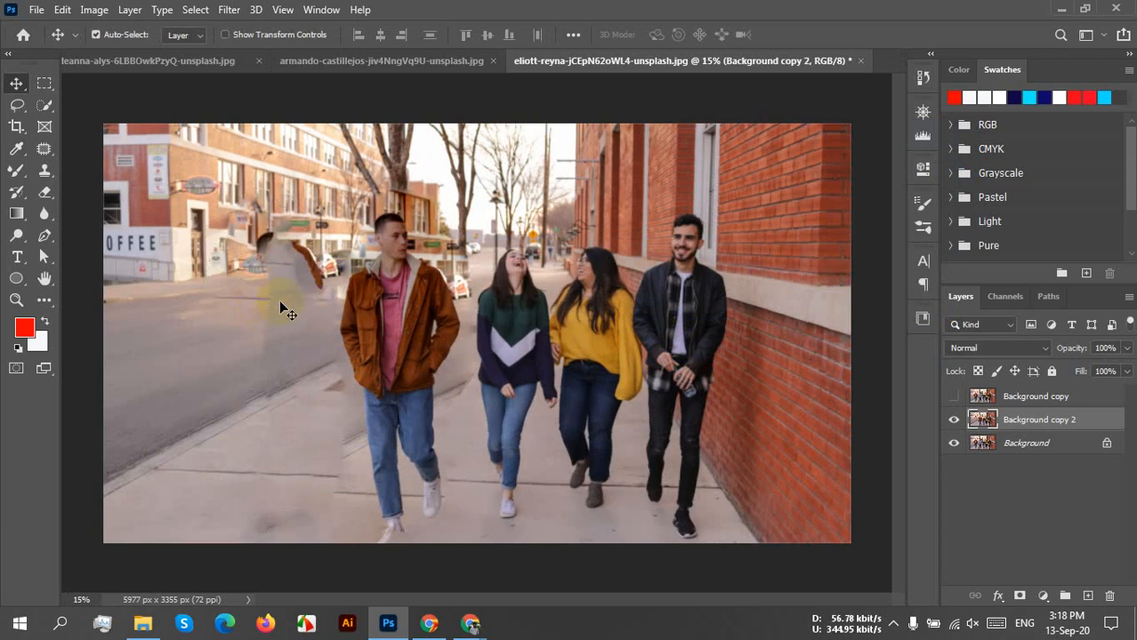
Try a Clone Stamp stroke from the tree trunk's foot down beside the patched-in man's shoulder, and undo it
scroll(281, 300, up, 4)
drag(347, 294, 489, 332)
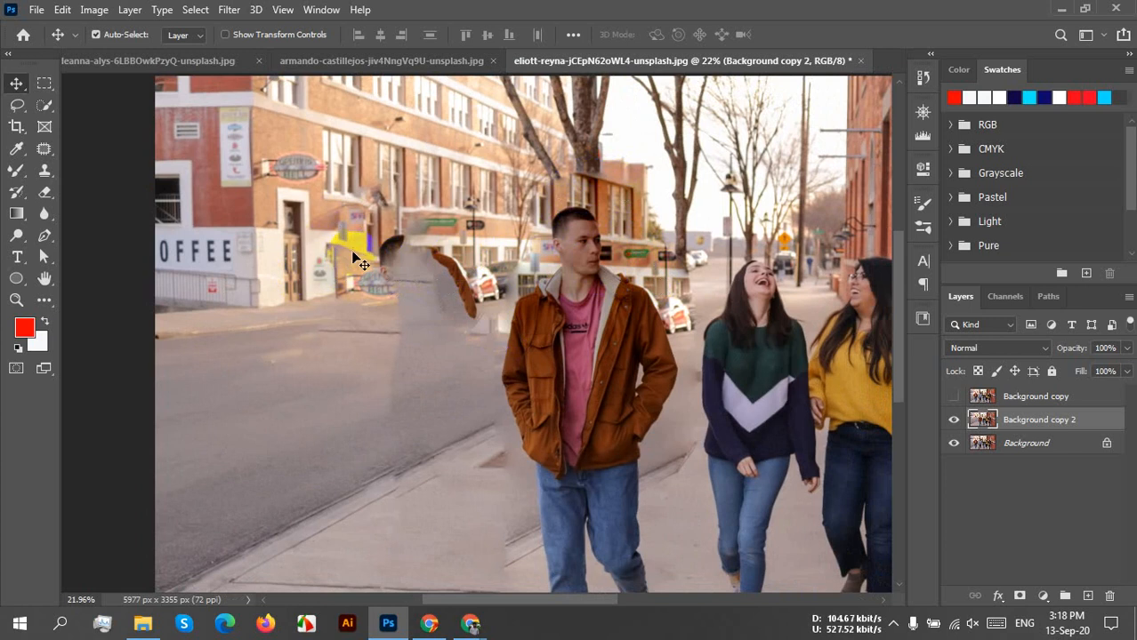
scroll(455, 369, down, 4)
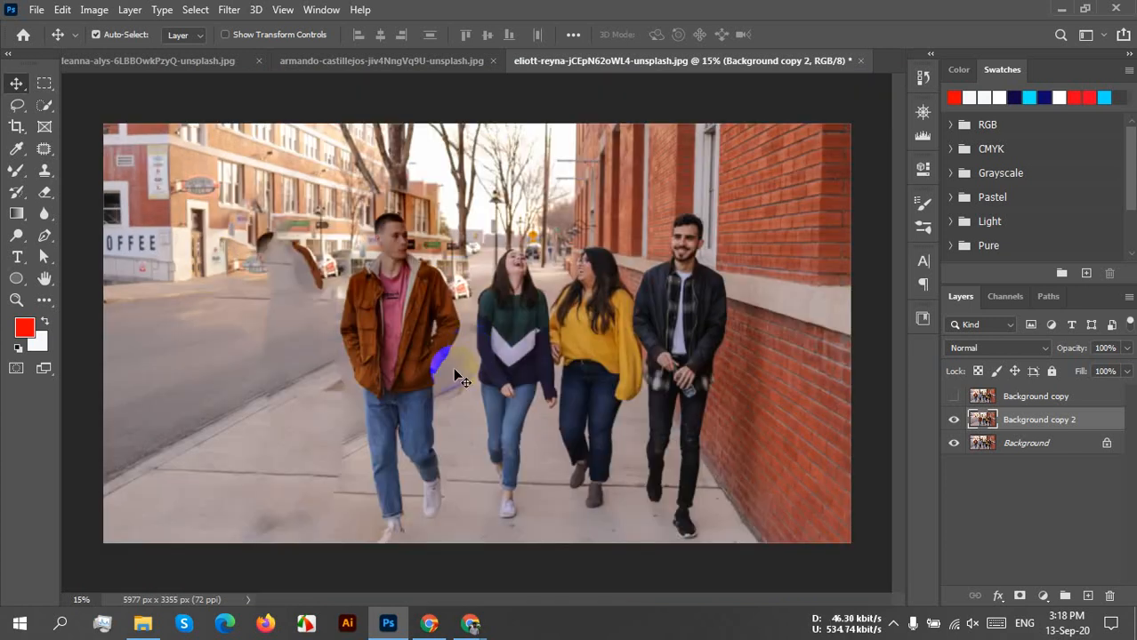
scroll(320, 310, up, 2)
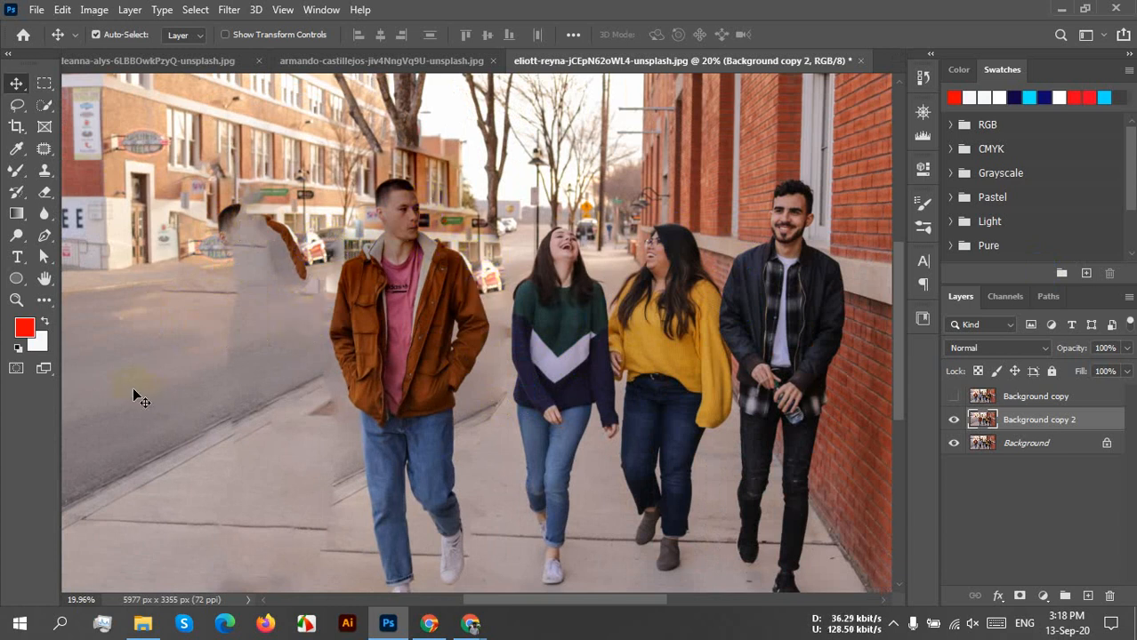
click(45, 170)
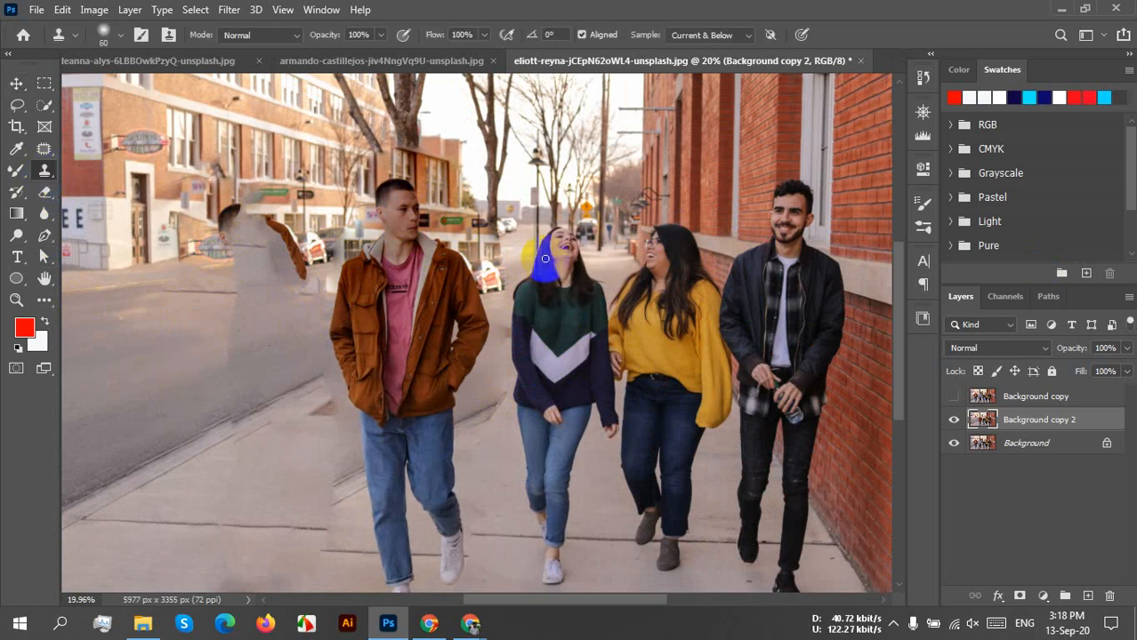
click(486, 233)
mouse_move(486, 233)
mouse_down()
mouse_move(503, 280)
mouse_move(502, 232)
mouse_move(497, 289)
mouse_up()
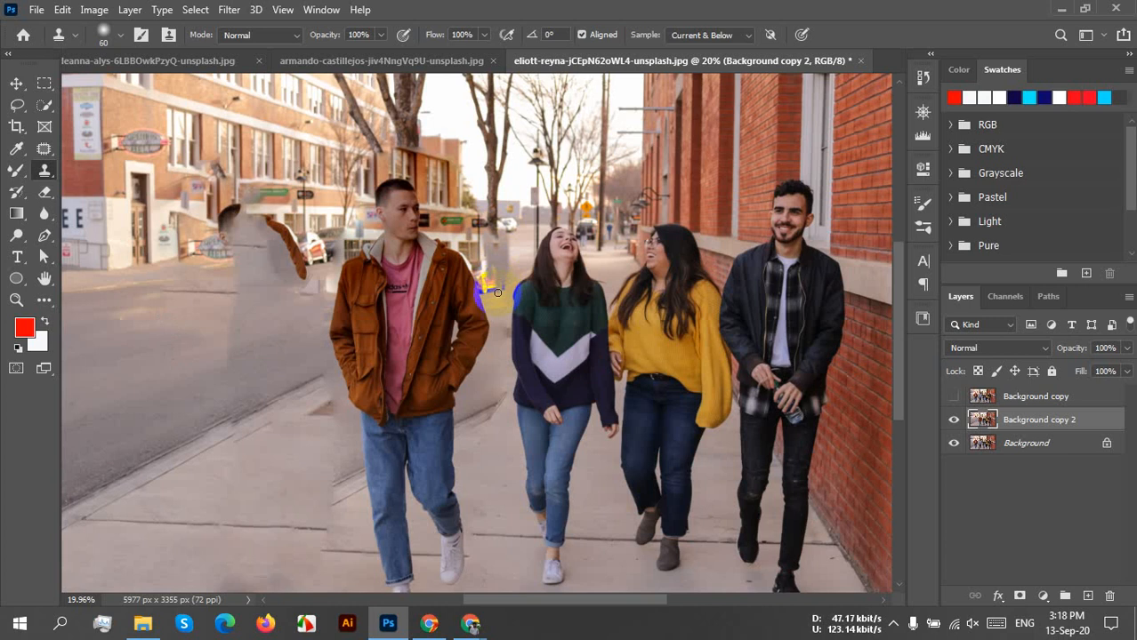
key(ctrl+z)
Clone nearby street surface over the red car and the hanging sign beside the brown-jacketed man's shoulder with Clone Stamp
scroll(511, 280, up, 3)
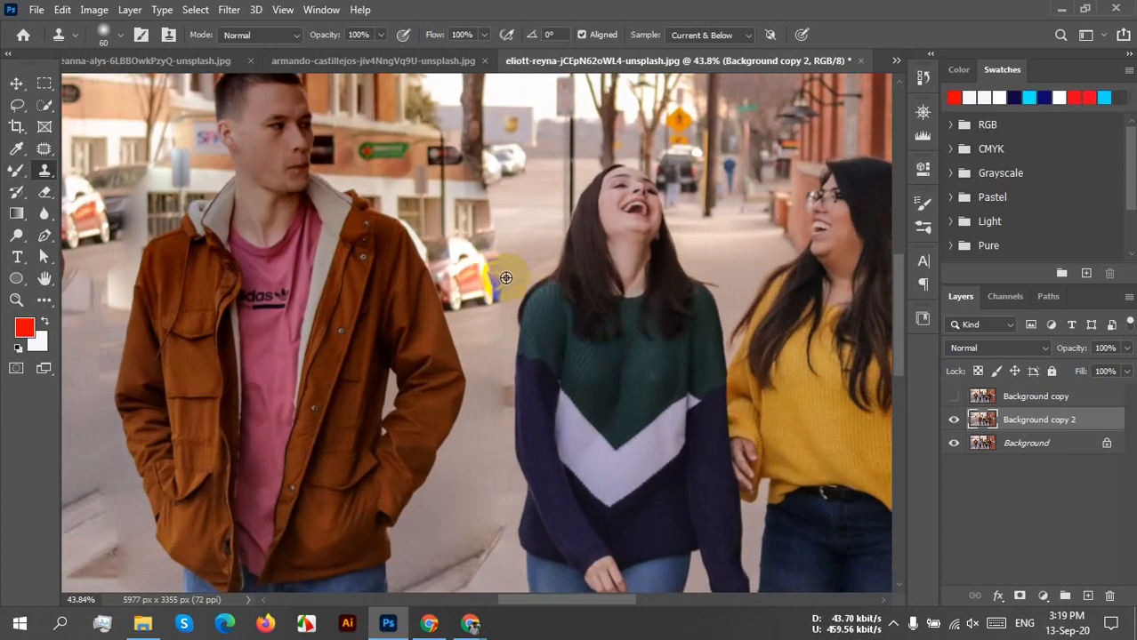
alt+click(480, 295)
mouse_move(480, 296)
mouse_down()
mouse_move(452, 300)
mouse_move(490, 285)
mouse_move(450, 293)
mouse_move(485, 271)
mouse_move(450, 283)
mouse_move(491, 265)
mouse_up()
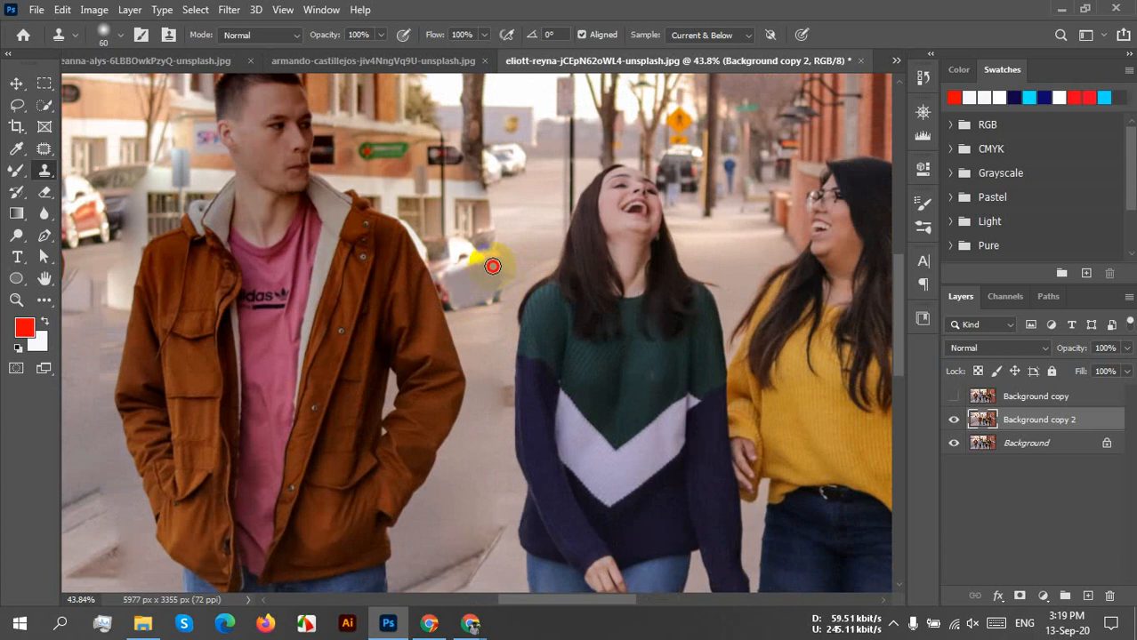
mouse_move(454, 146)
mouse_down()
mouse_move(464, 254)
mouse_move(479, 273)
mouse_move(463, 259)
mouse_move(431, 136)
mouse_move(436, 198)
mouse_move(467, 263)
mouse_move(464, 295)
mouse_move(446, 310)
mouse_move(422, 219)
mouse_move(454, 242)
mouse_up()
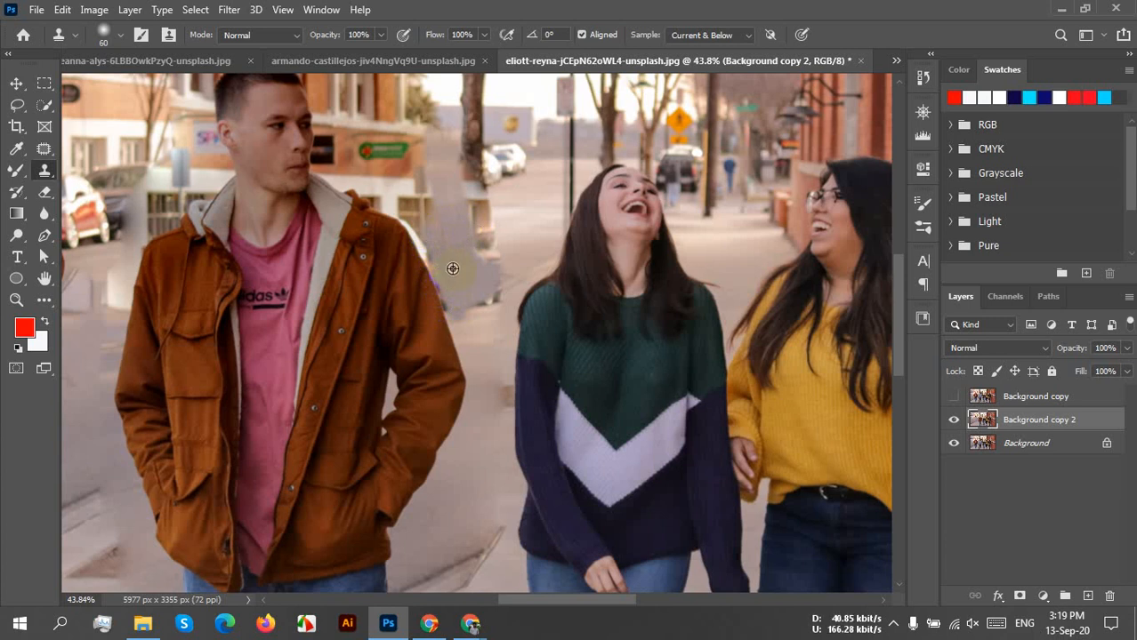
scroll(452, 269, down, 3)
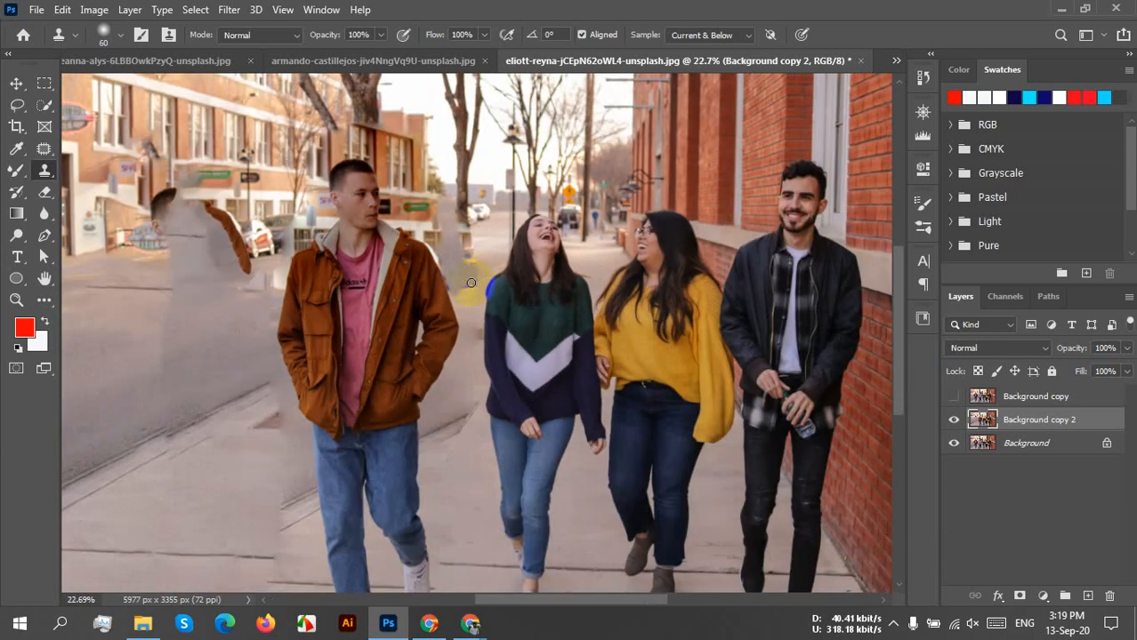
mouse_move(470, 283)
mouse_down()
mouse_move(459, 285)
mouse_move(501, 239)
mouse_move(395, 200)
mouse_move(414, 222)
mouse_move(409, 207)
mouse_up()
scroll(396, 191, up, 2)
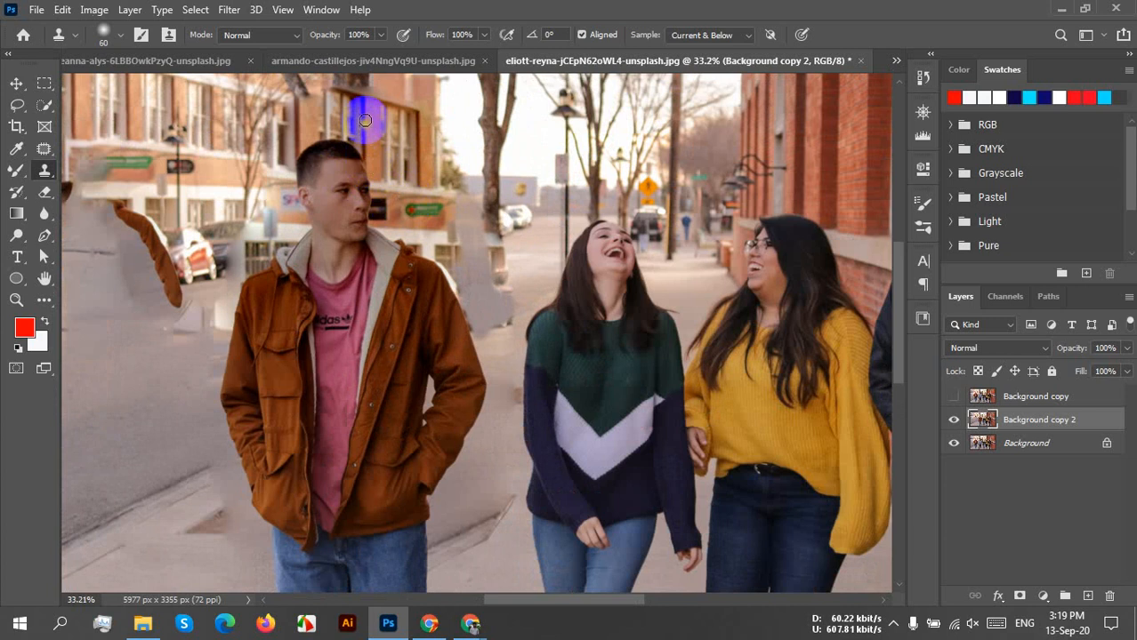
scroll(431, 244, down, 3)
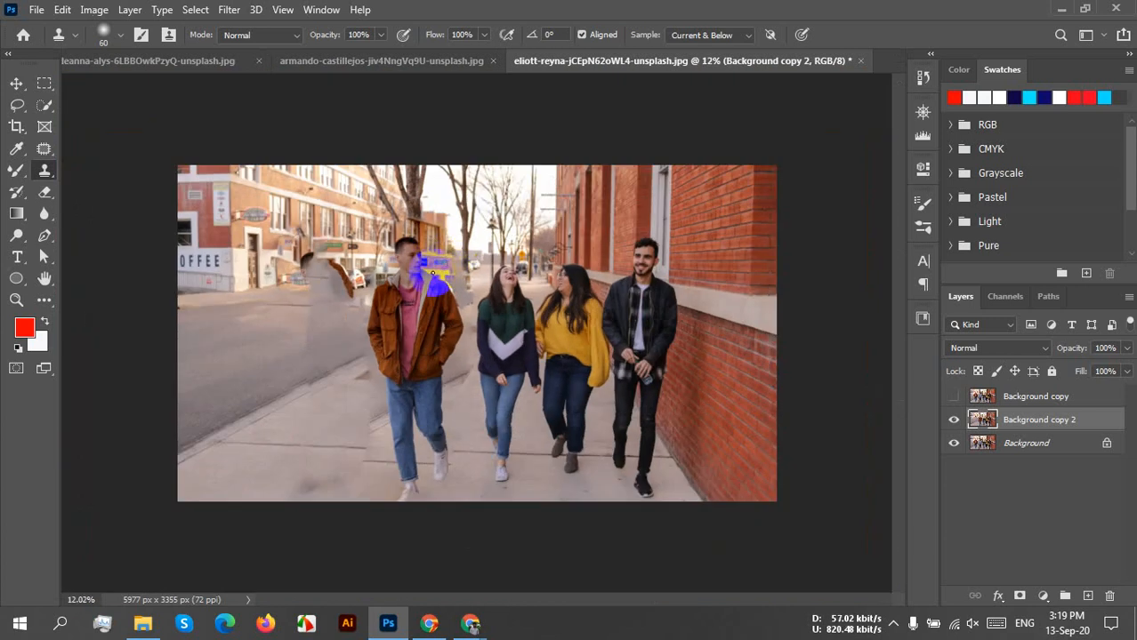
scroll(432, 253, up, 2)
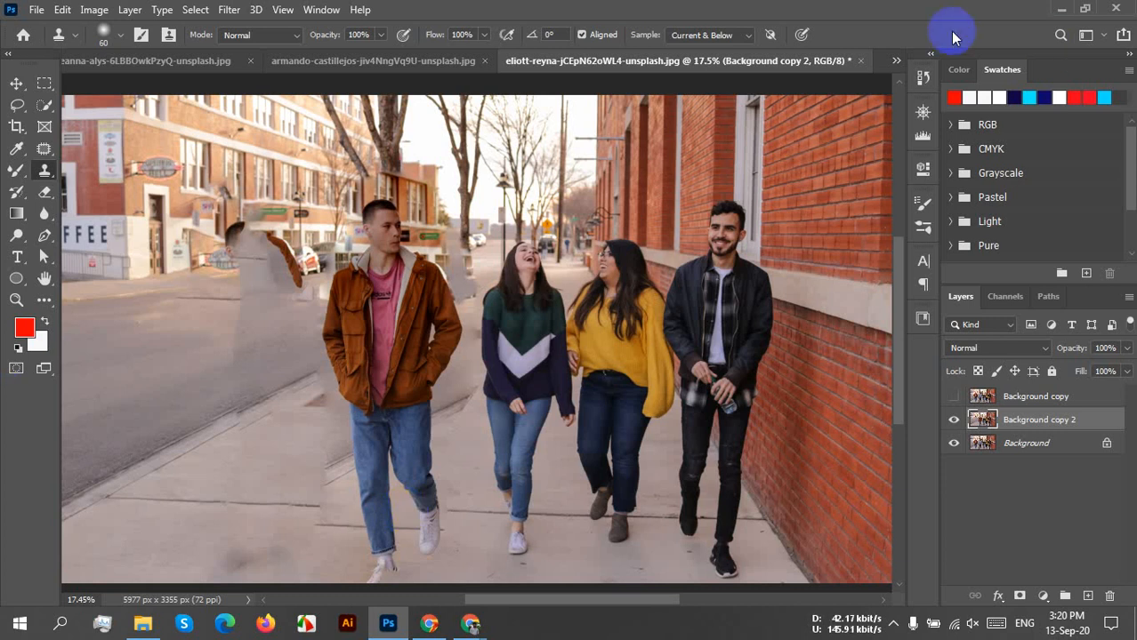
Close the friends-on-sidewalk, garden girl and white bottle photos without saving their changes
click(863, 62)
click(563, 243)
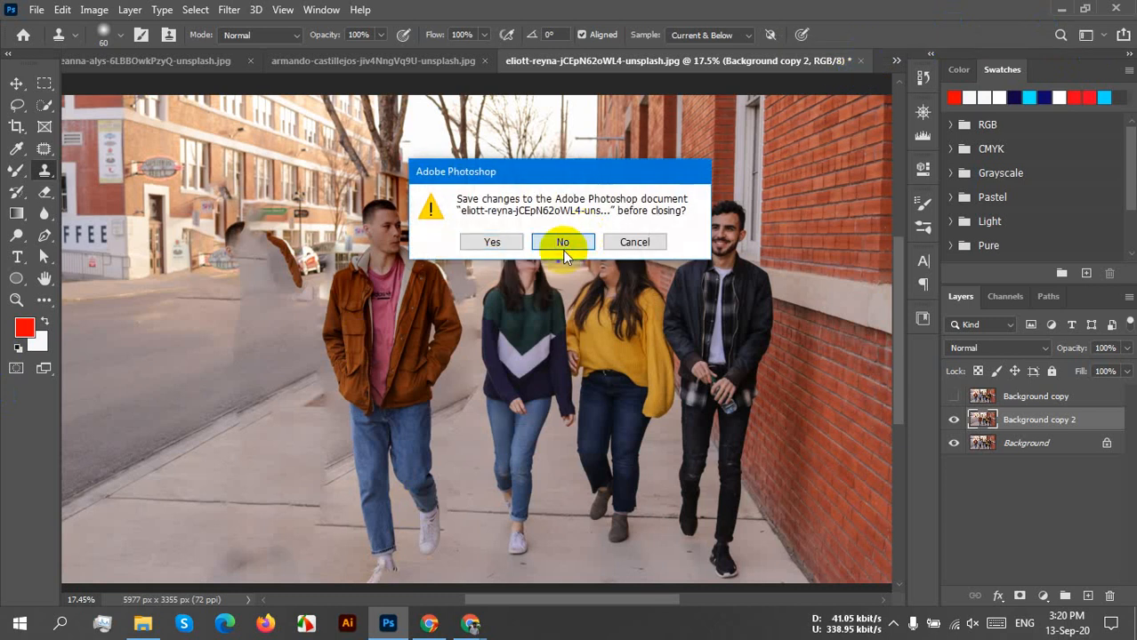
click(682, 62)
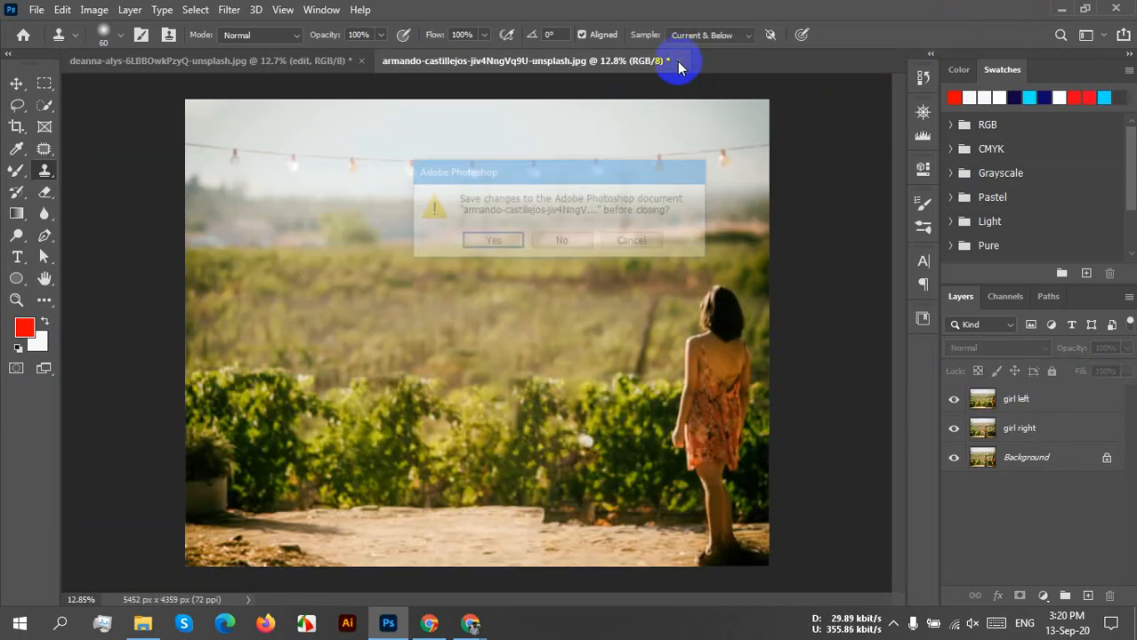
click(571, 240)
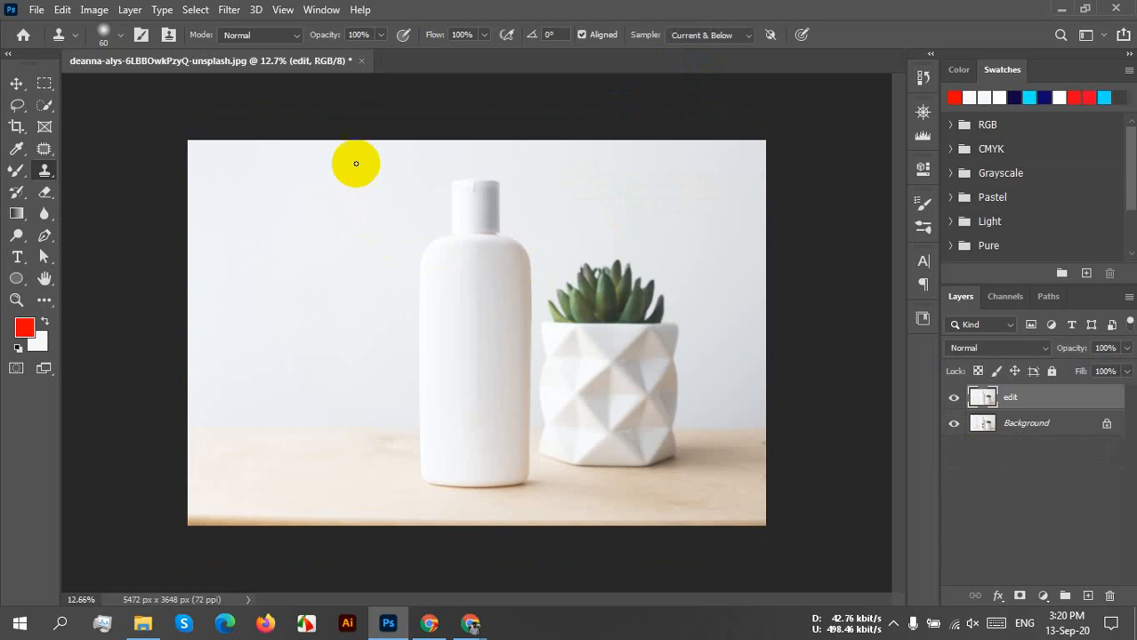
click(361, 61)
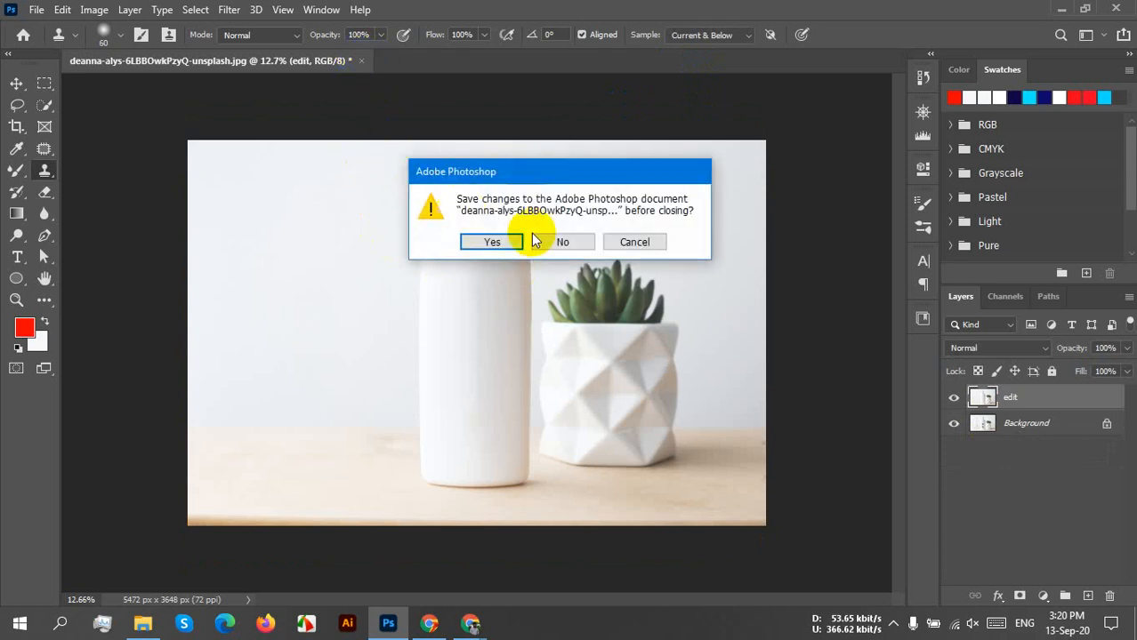
click(559, 240)
Open roberto-nickson-vRAYwESFc-U-unsplash.jpg from the Downloads folder as a new document
click(143, 622)
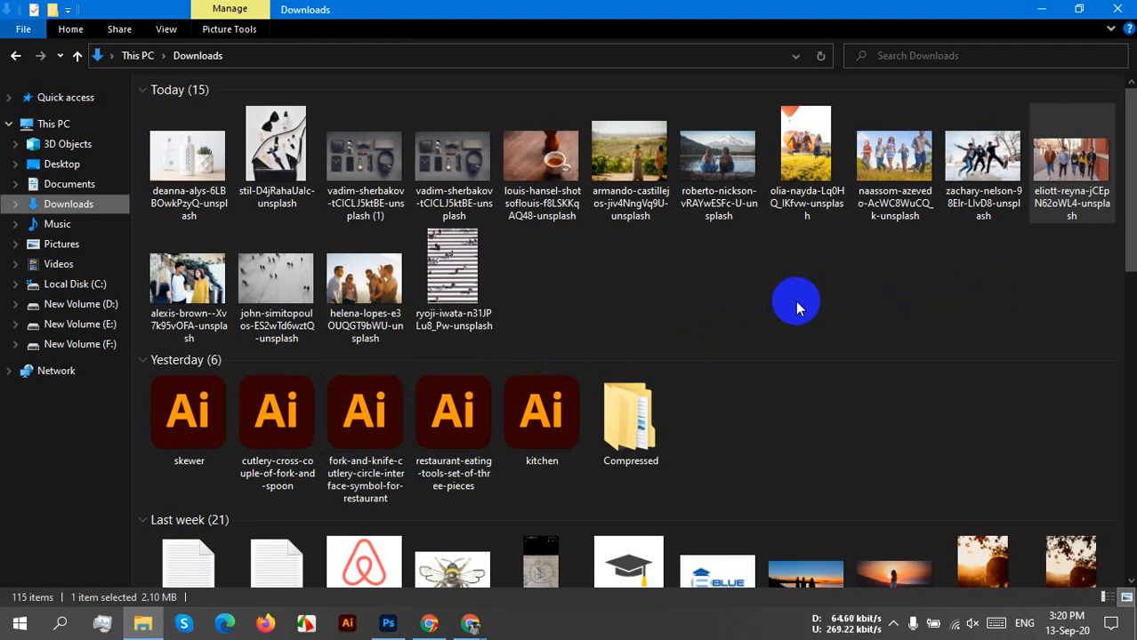
click(732, 178)
drag(731, 178, 448, 133)
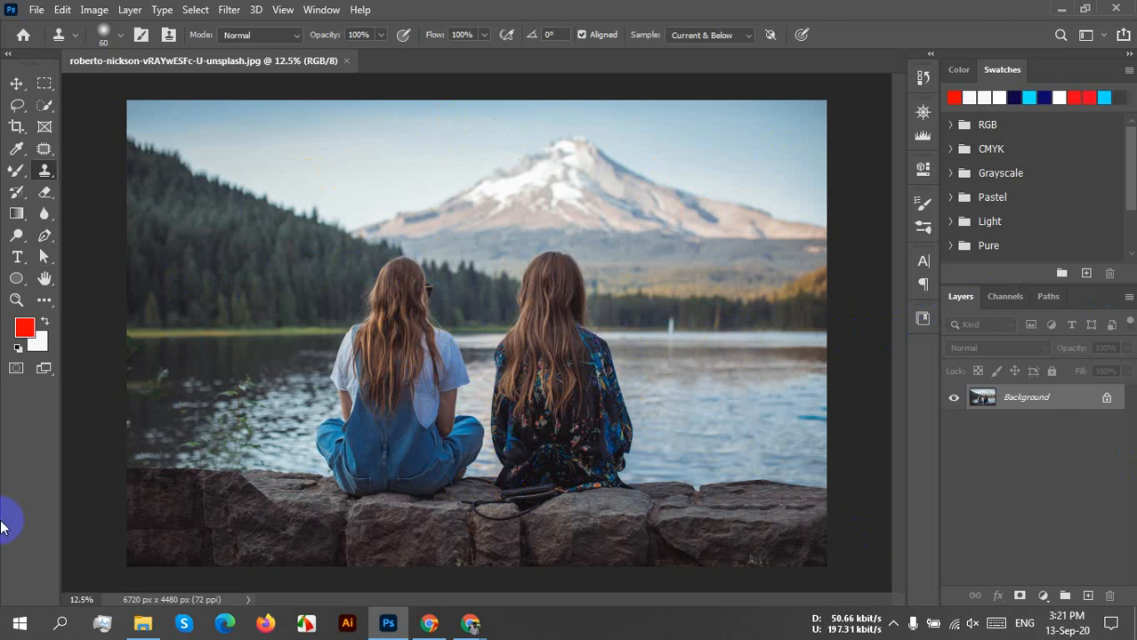
Open How-To-Remove-ANYTHING-From-a-Photo-in-Photoshop.jpg from the Desktop folder as a separate document
click(143, 623)
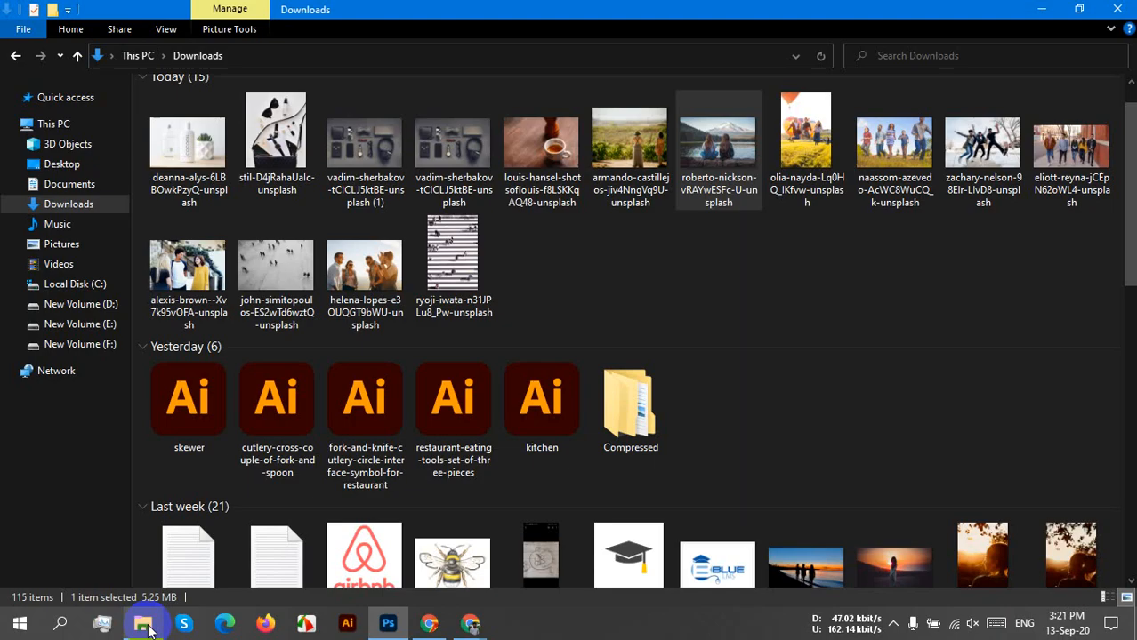
click(64, 166)
drag(494, 187, 560, 72)
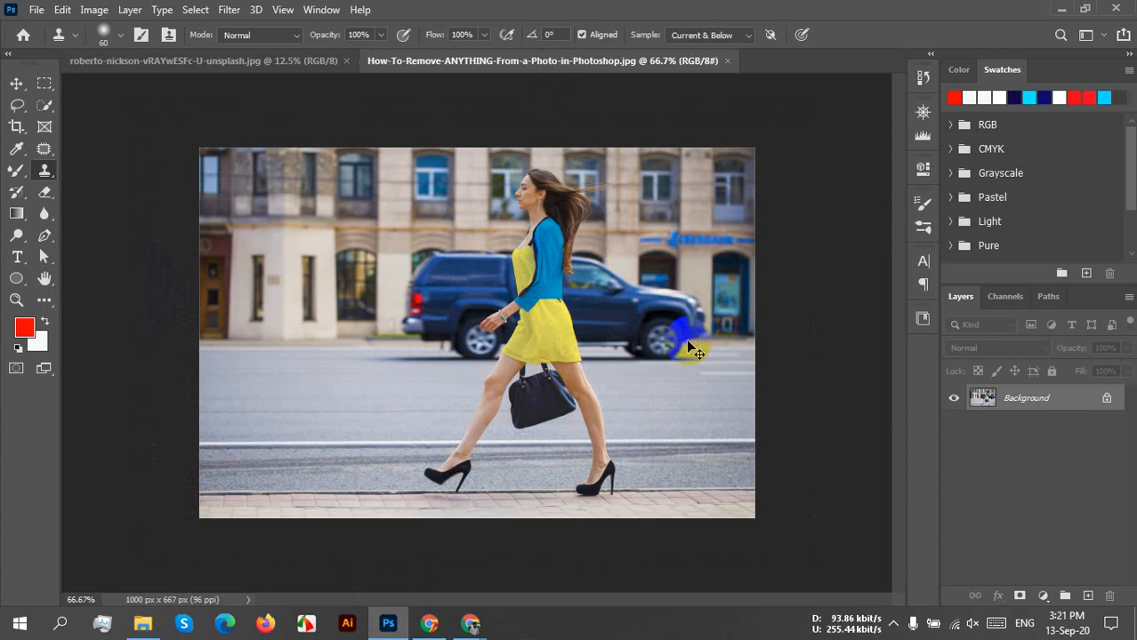
scroll(694, 353, up, 3)
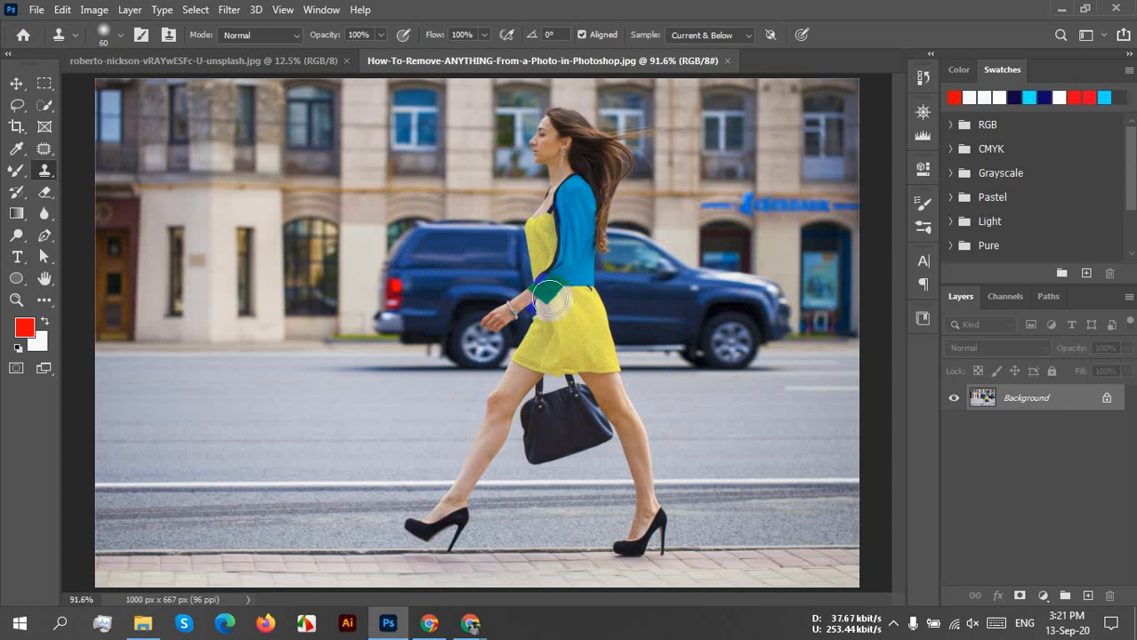
scroll(560, 277, down, 3)
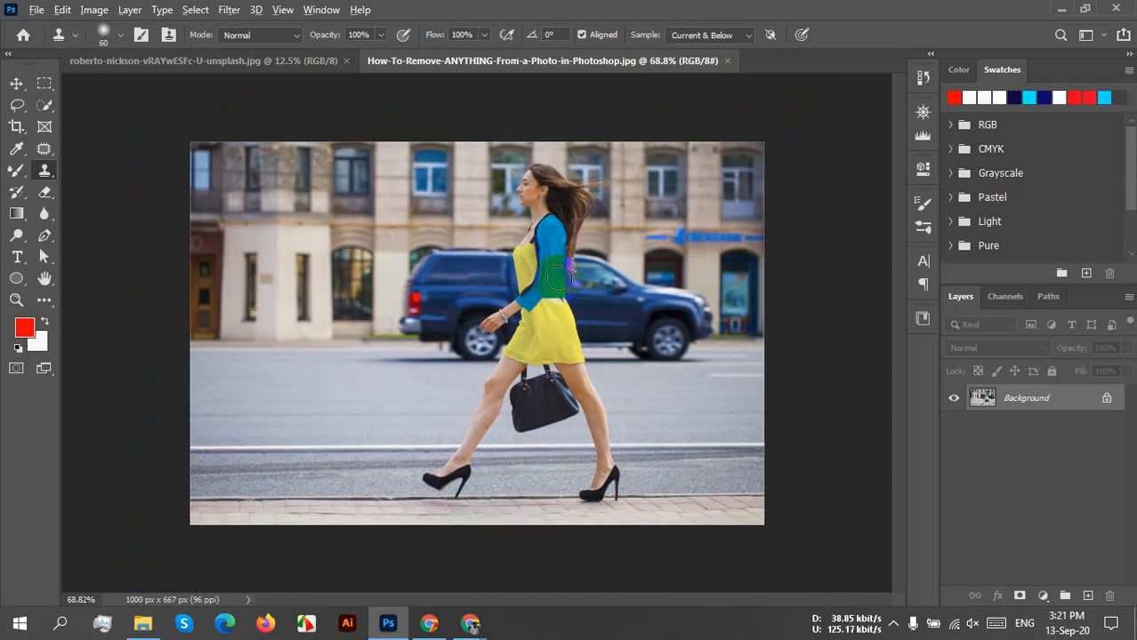
scroll(557, 279, up, 3)
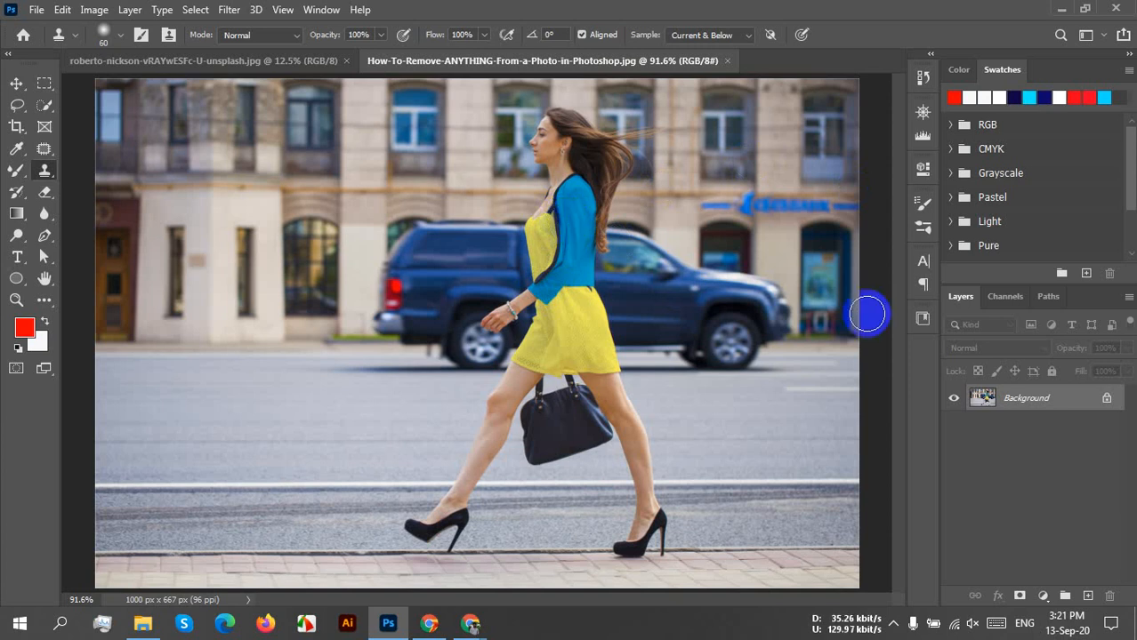
click(893, 622)
click(874, 595)
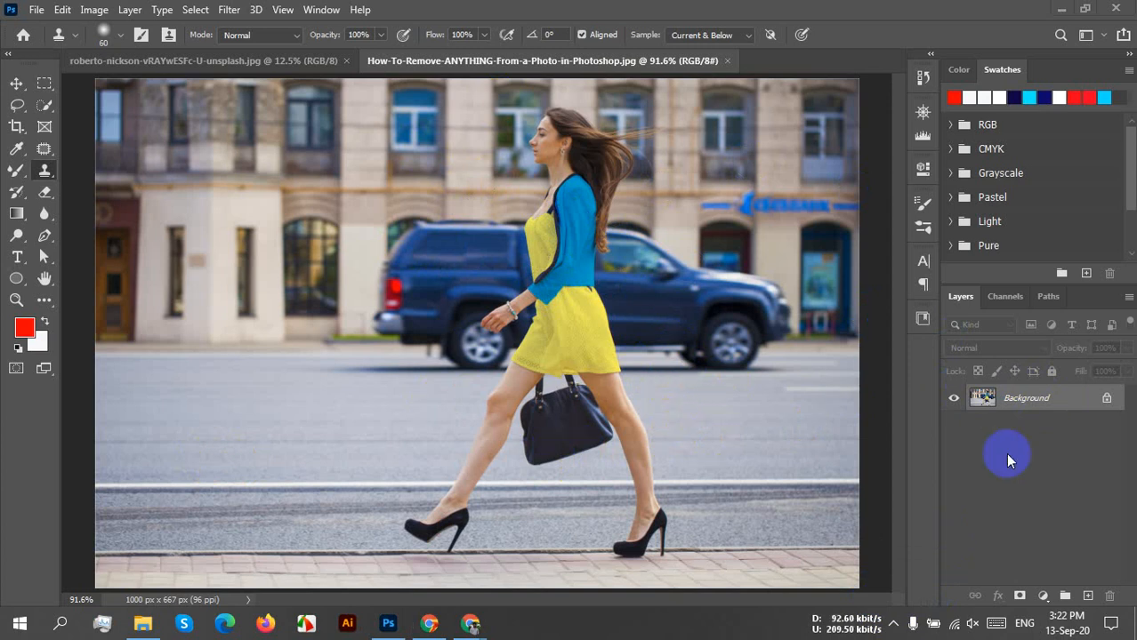
Duplicate the street photo's Background layer to make five copies, keeping the default layer names
click(1050, 410)
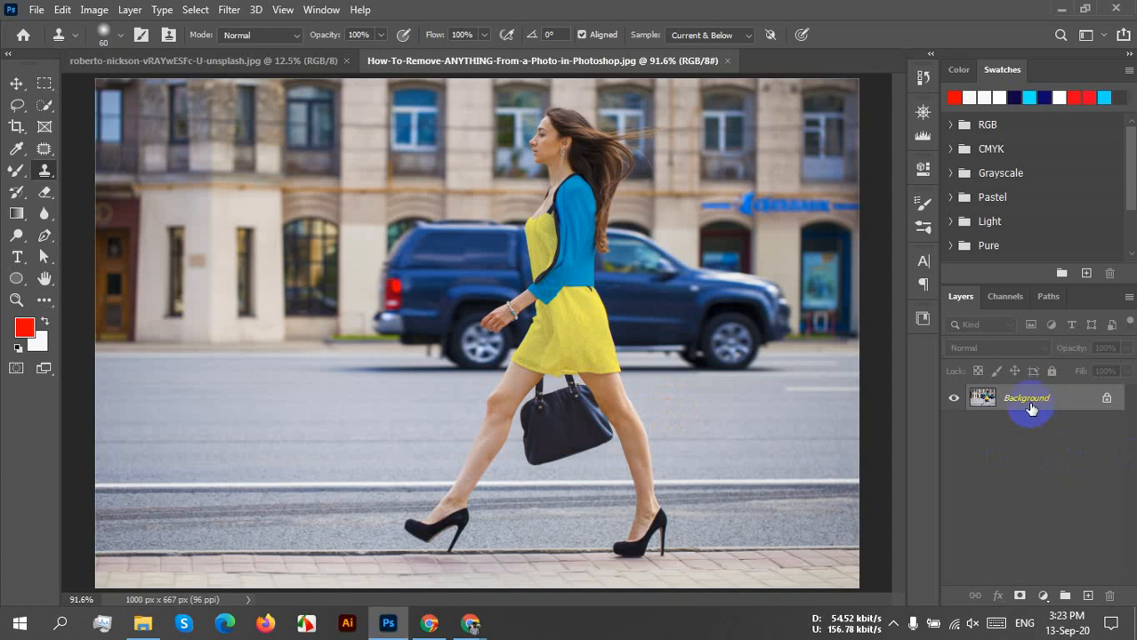
right_click(1030, 409)
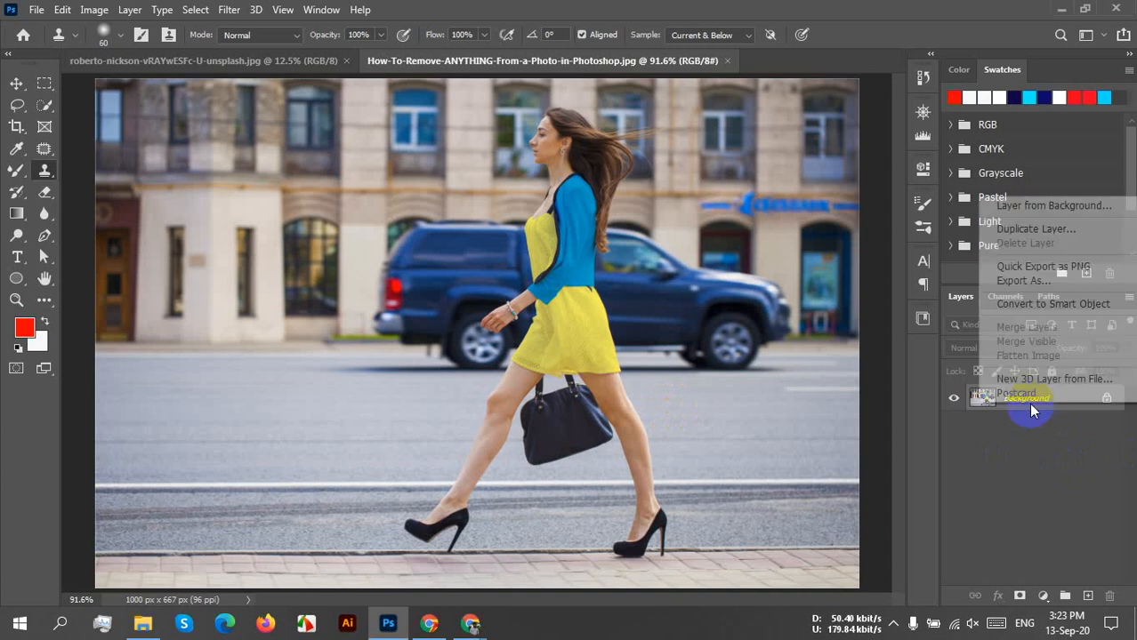
click(1030, 228)
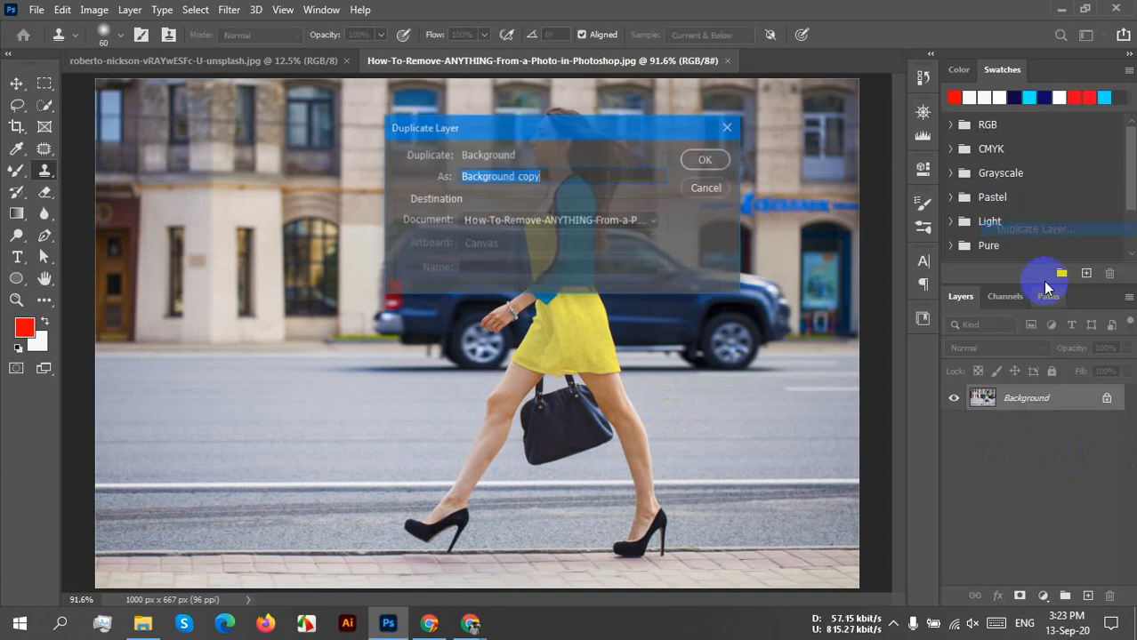
click(707, 161)
key(ctrl+j)
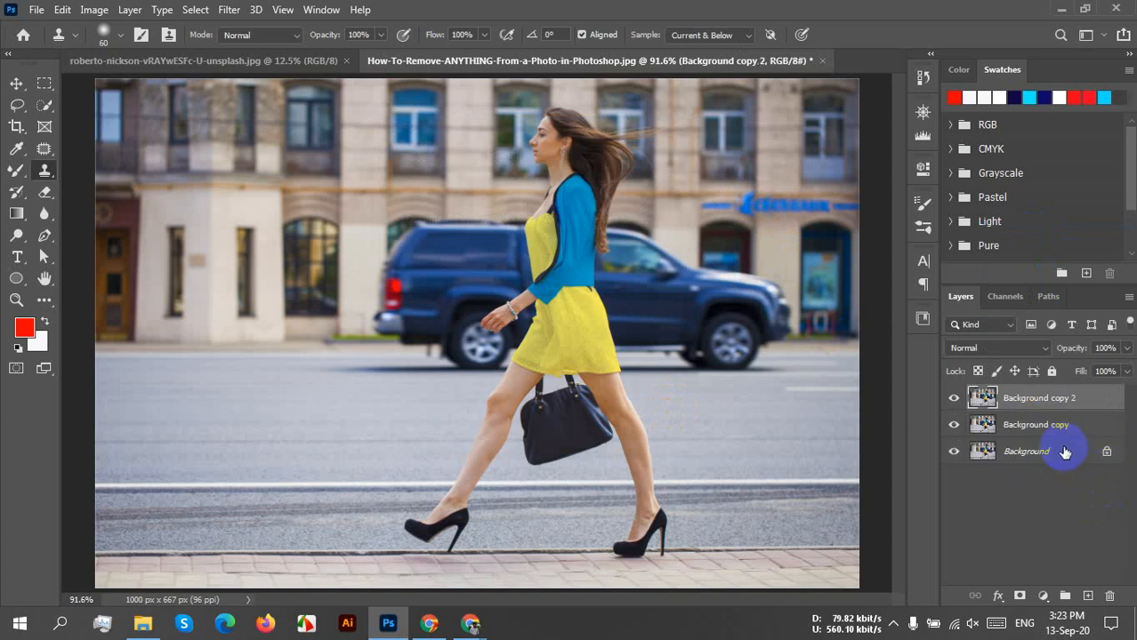
key(ctrl+j)
key(ctrl+j)
key(ctrl+j)
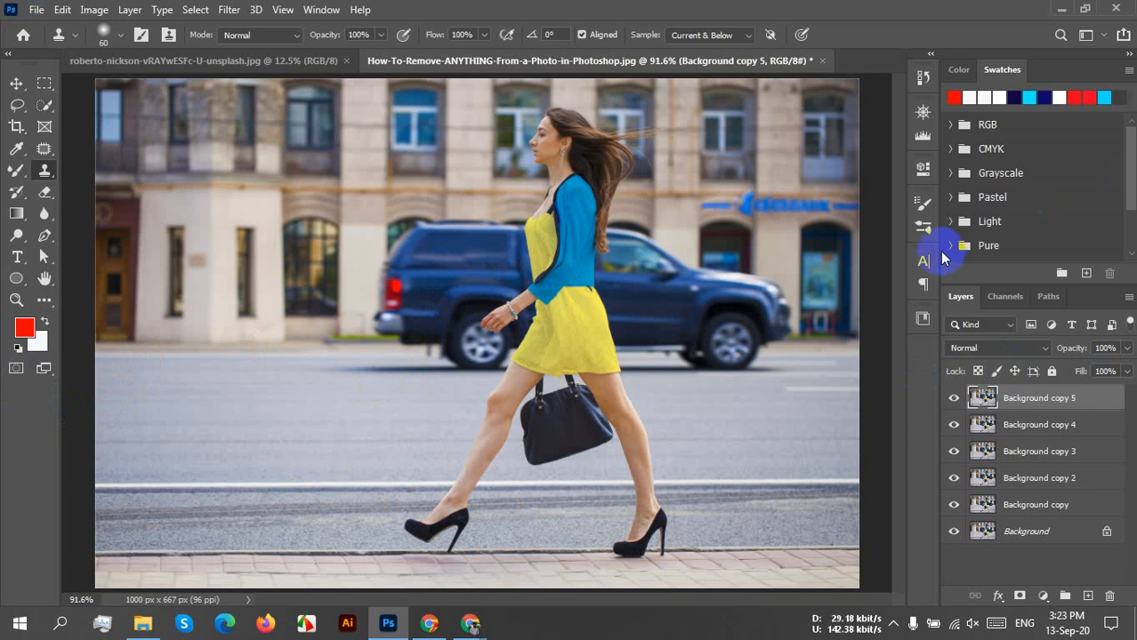
Switch to the Google Meet call to check the participants, and return to Photoshop
mouse_move(470, 617)
click(389, 544)
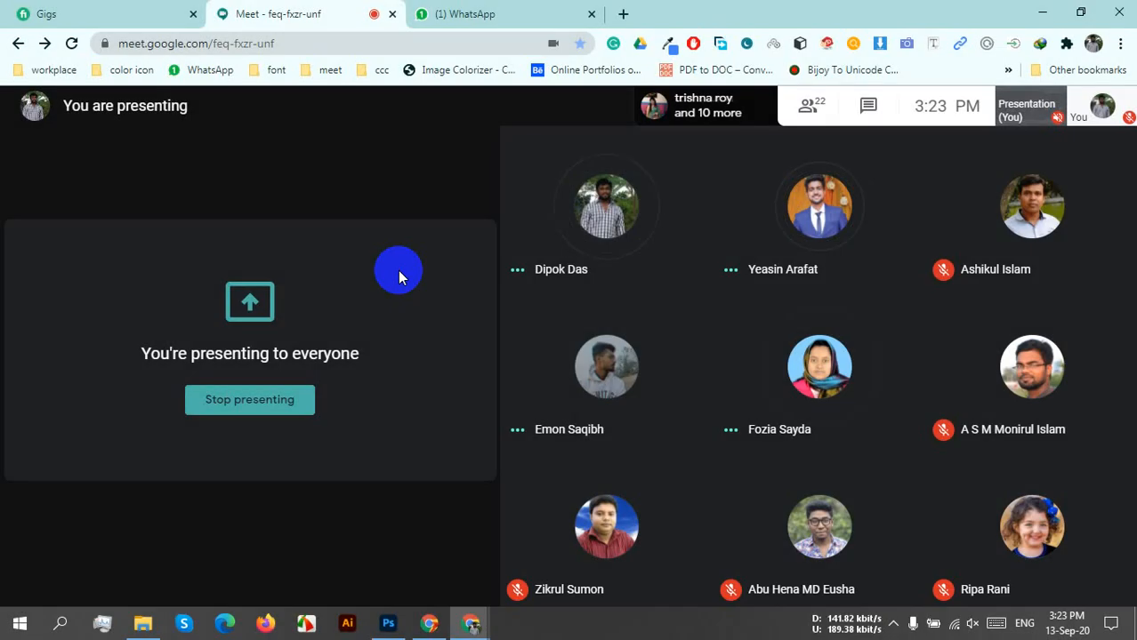
click(388, 624)
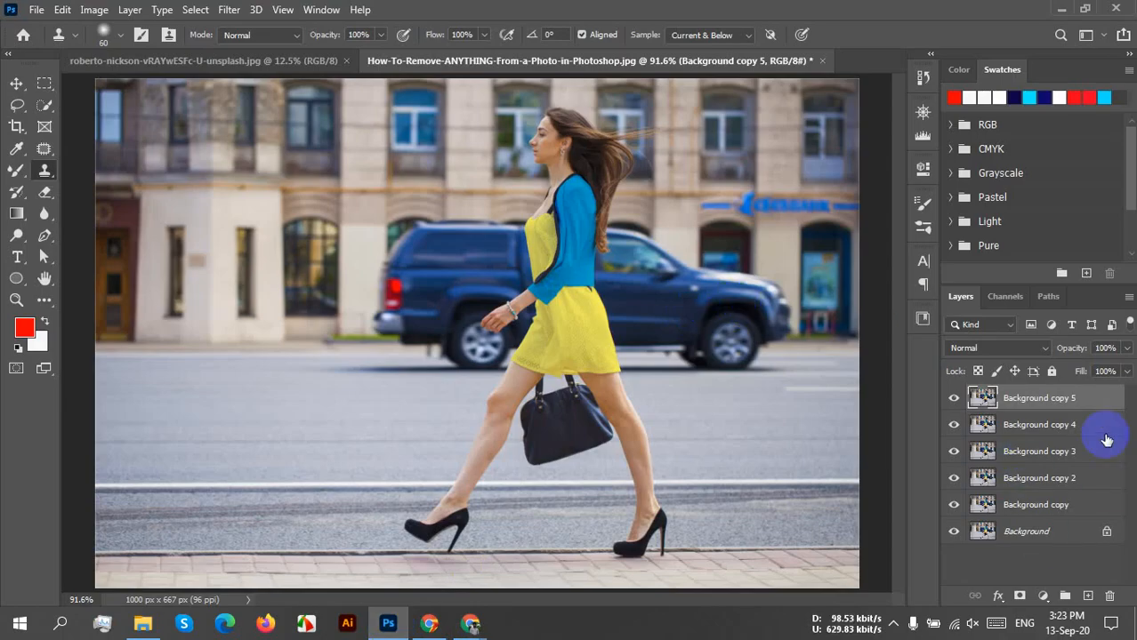
Rename the topmost layer copy as girl
double_click(1036, 402)
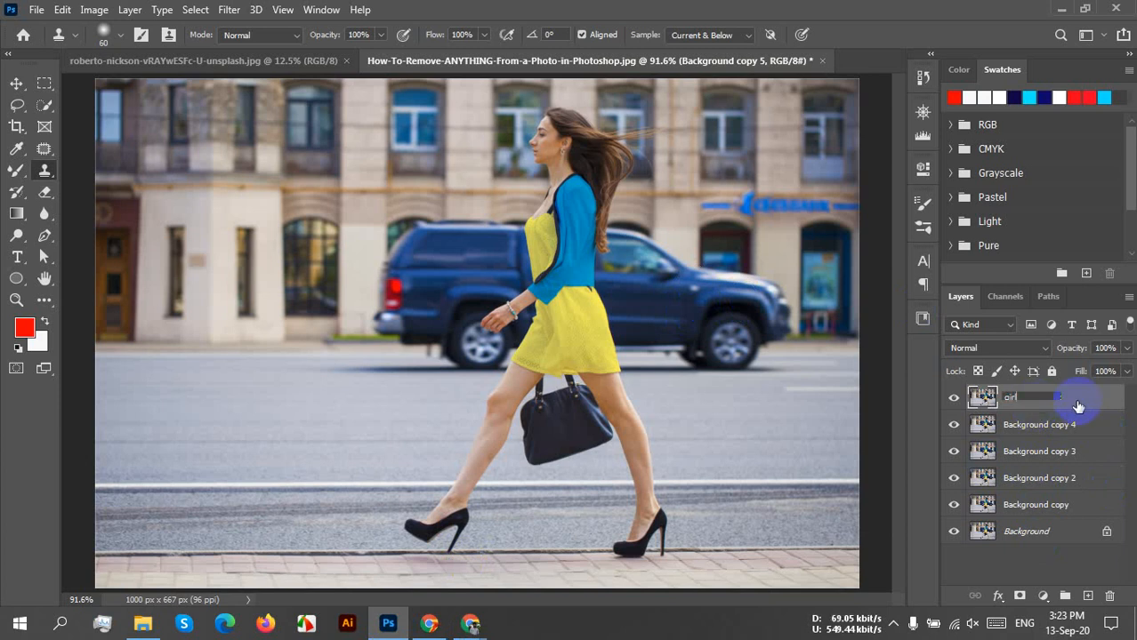
click(819, 394)
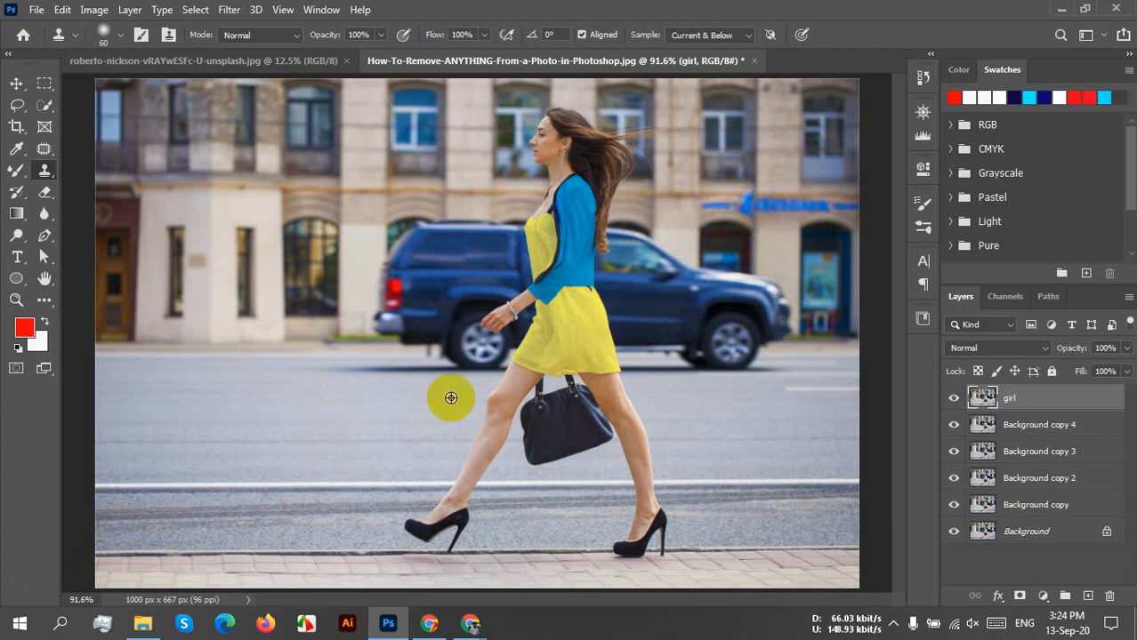
Select the walking woman on the girl layer automatically with Select Subject
scroll(452, 399, down, 2)
scroll(532, 276, up, 2)
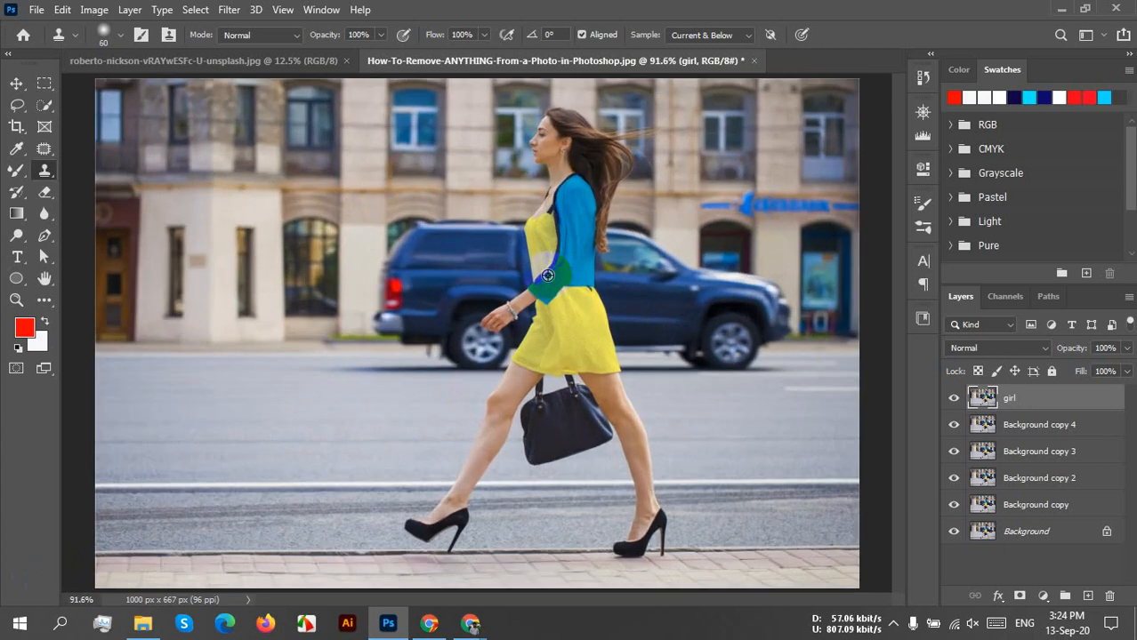
scroll(532, 275, down, 1)
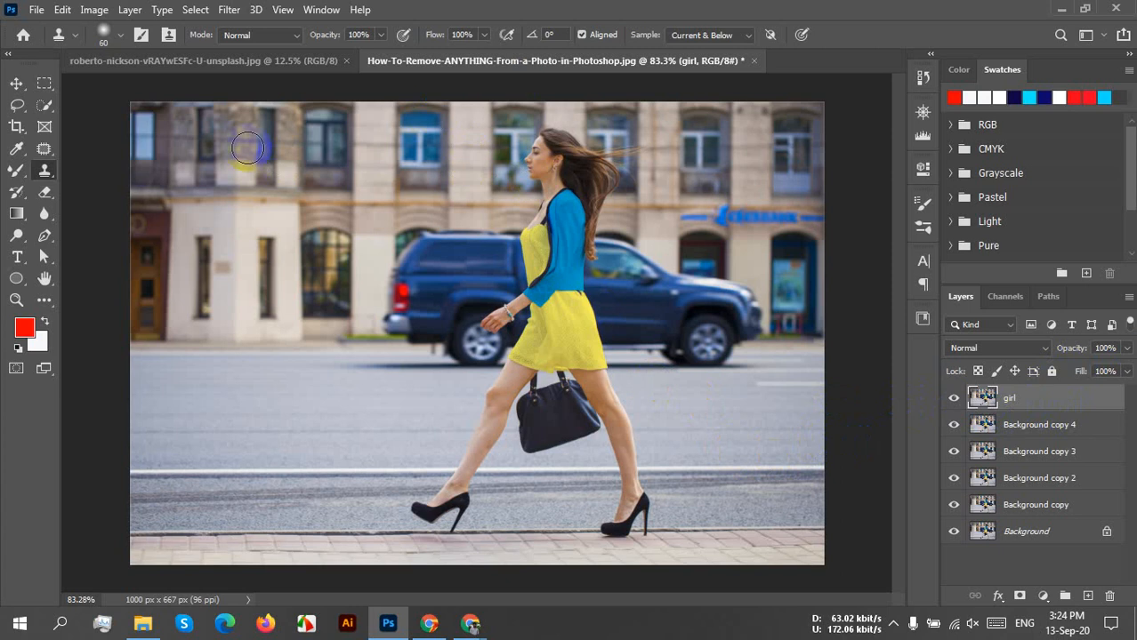
click(44, 107)
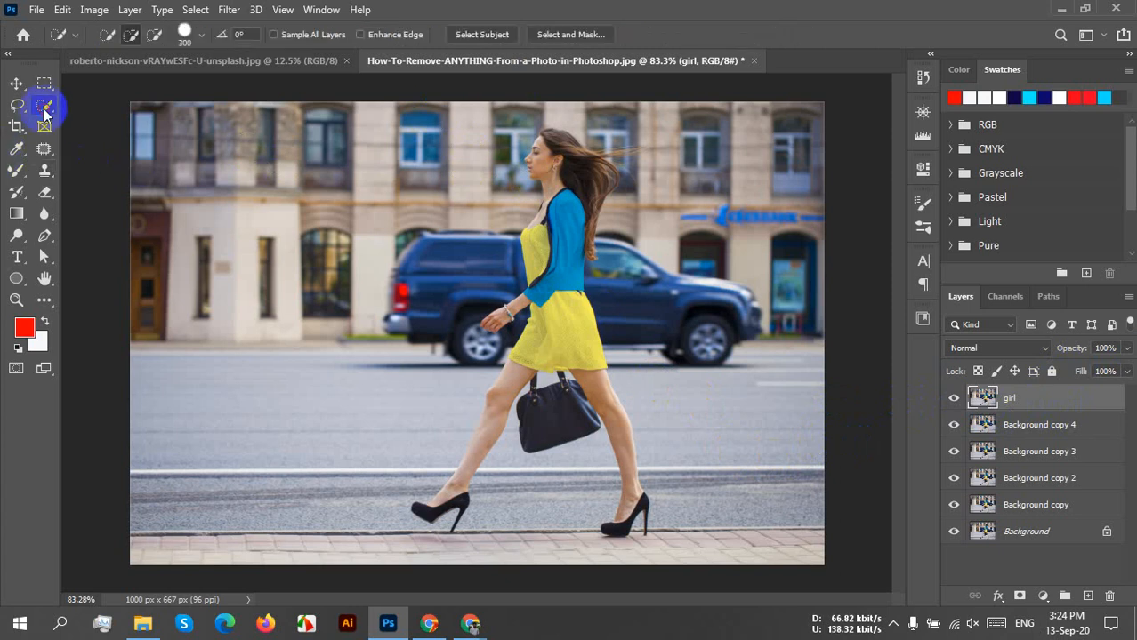
click(481, 34)
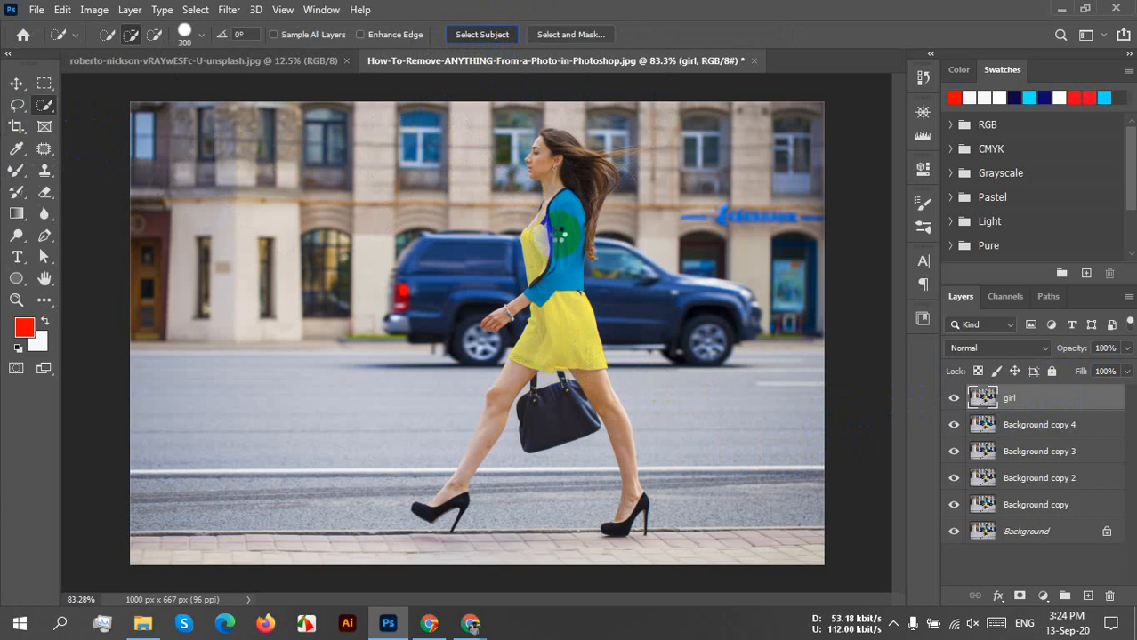
Reduce the Quick Selection brush size to 7 and brush the handbag's front strap into the woman's selection
key(bracketleft)
key(bracketleft)
key(bracketleft)
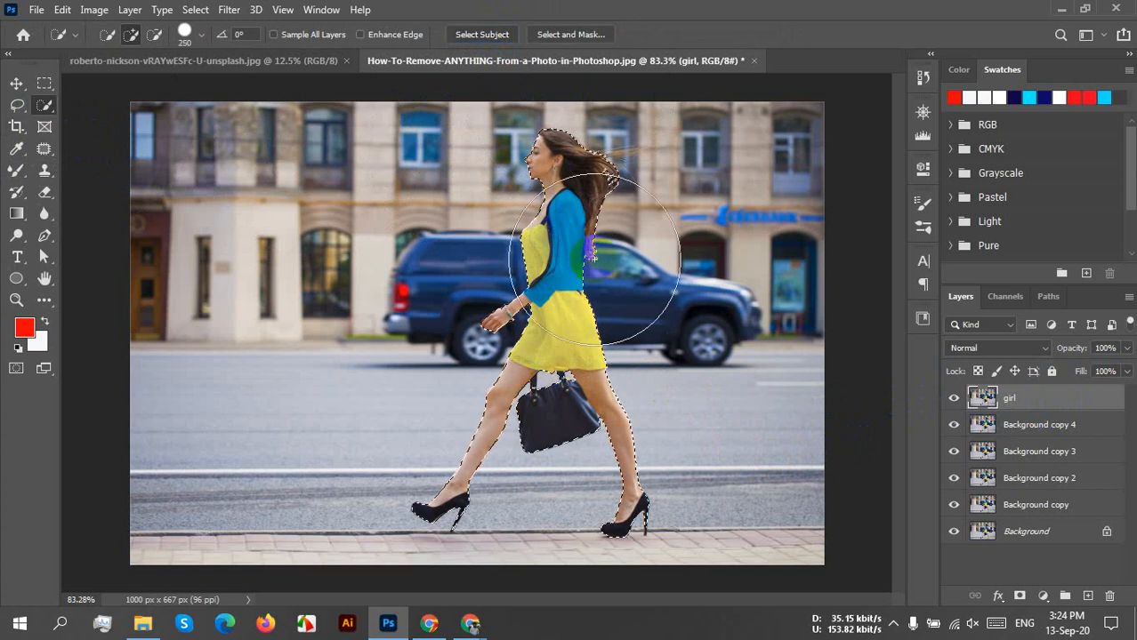
key(bracketleft)
key(bracketleft)
key(bracketleft)
key(bracketleft)
key(bracketleft)
key(bracketleft)
key(bracketleft)
key(bracketleft)
key(bracketleft)
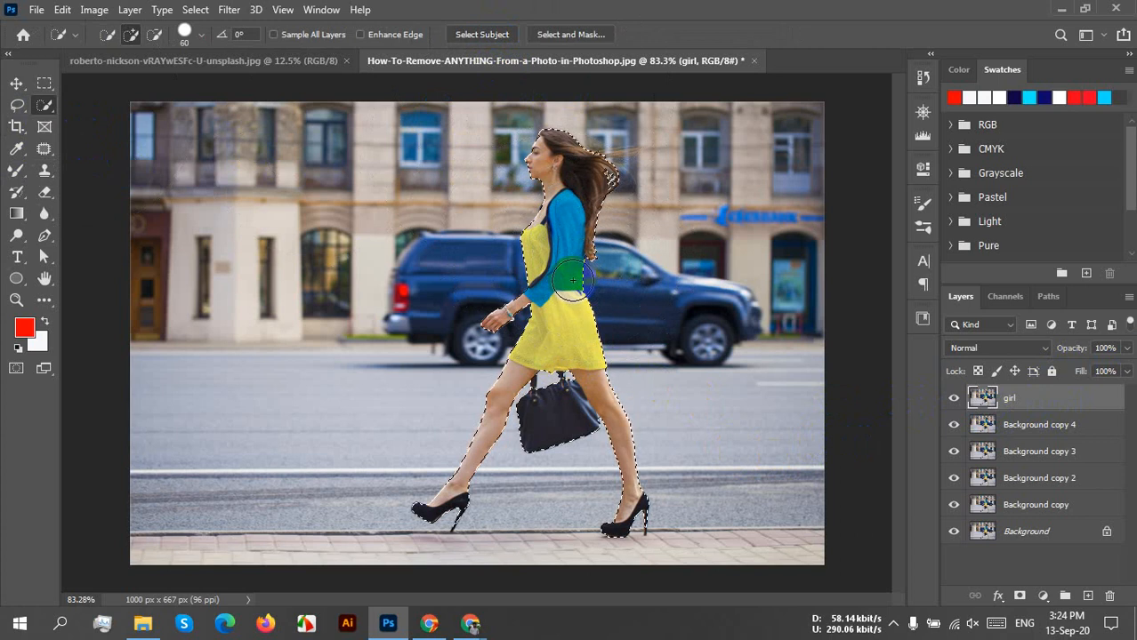
key(bracketleft)
key(bracketleft)
key(bracketleft)
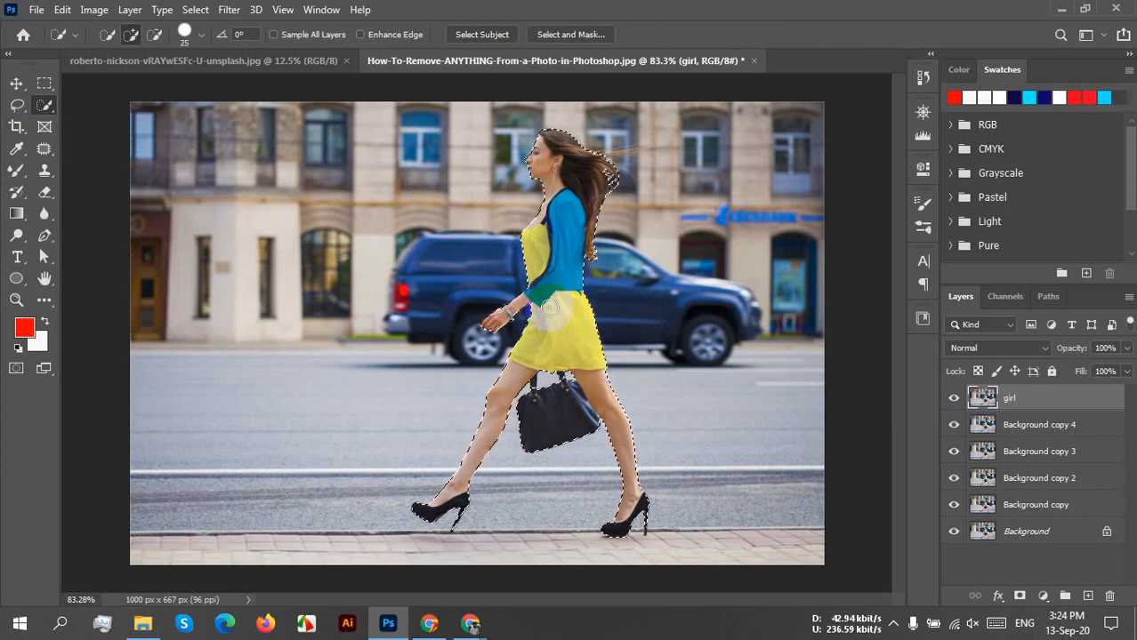
scroll(577, 402, up, 5)
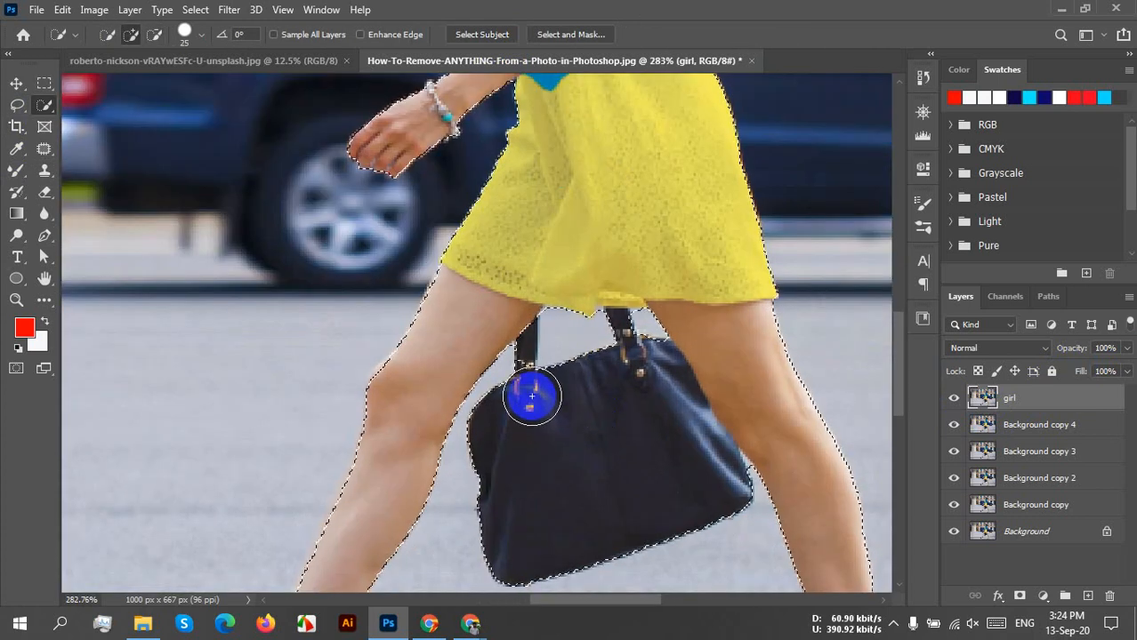
key(bracketleft)
key(bracketleft)
key(bracketleft)
key(bracketleft)
key(bracketleft)
key(bracketleft)
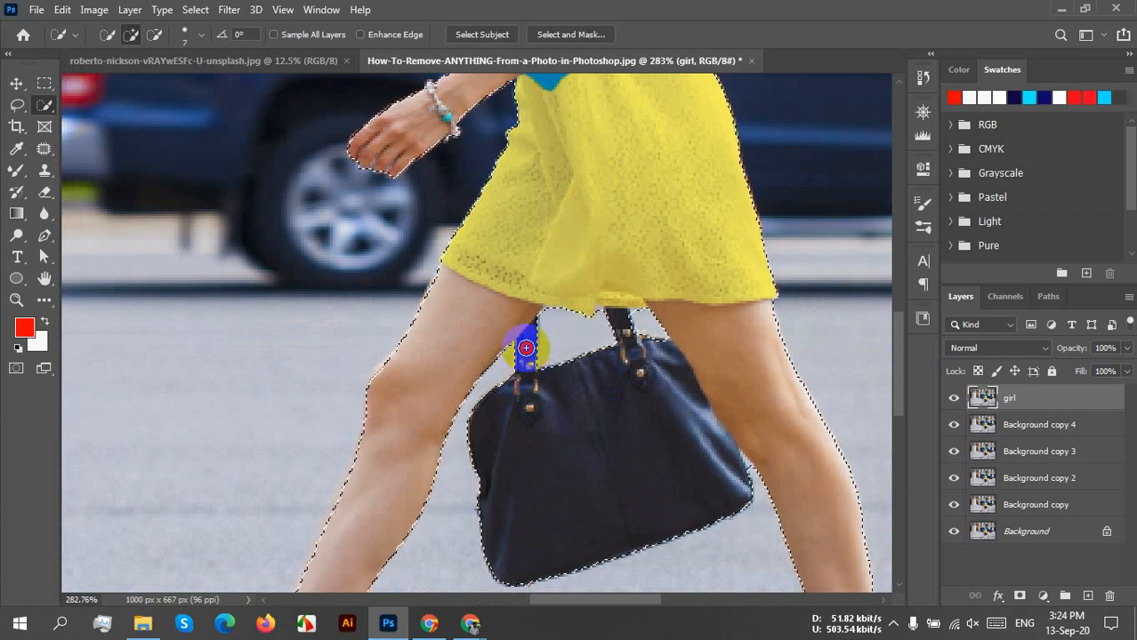
drag(525, 347, 527, 369)
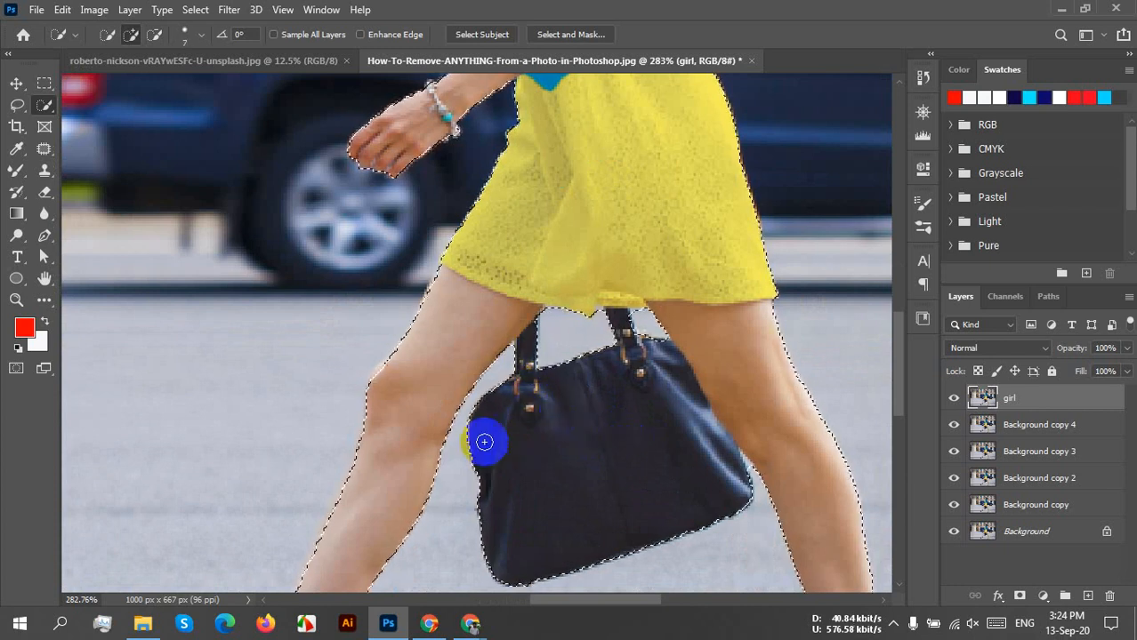
Add the front knee's edge to the selection and subtract the excess background beside the dress hem
drag(385, 372, 374, 405)
click(430, 274)
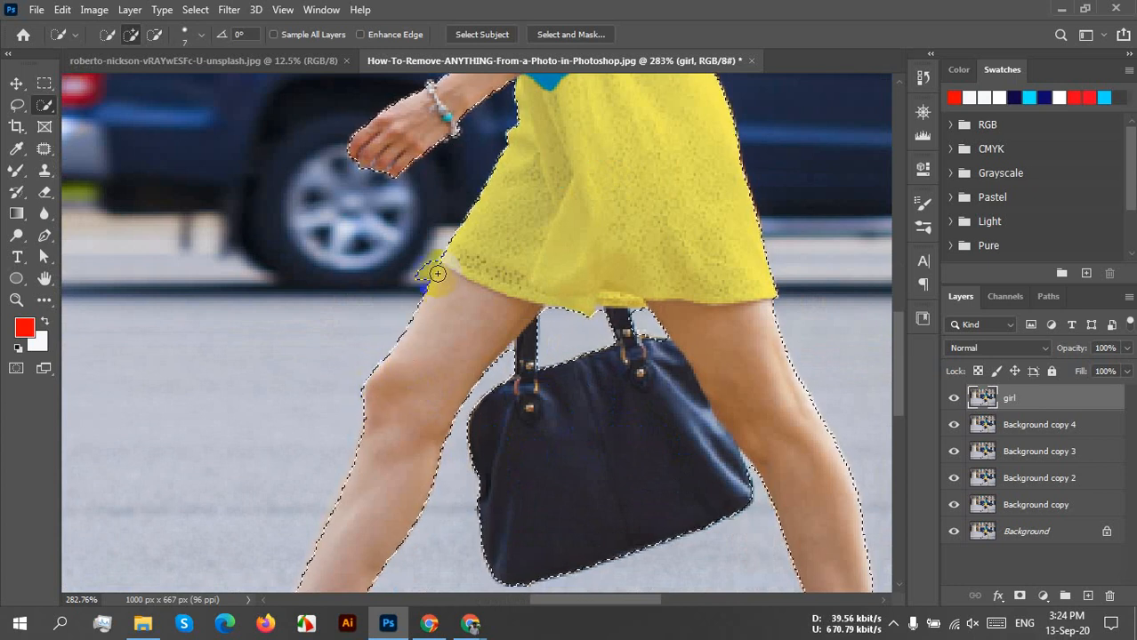
alt+click(416, 274)
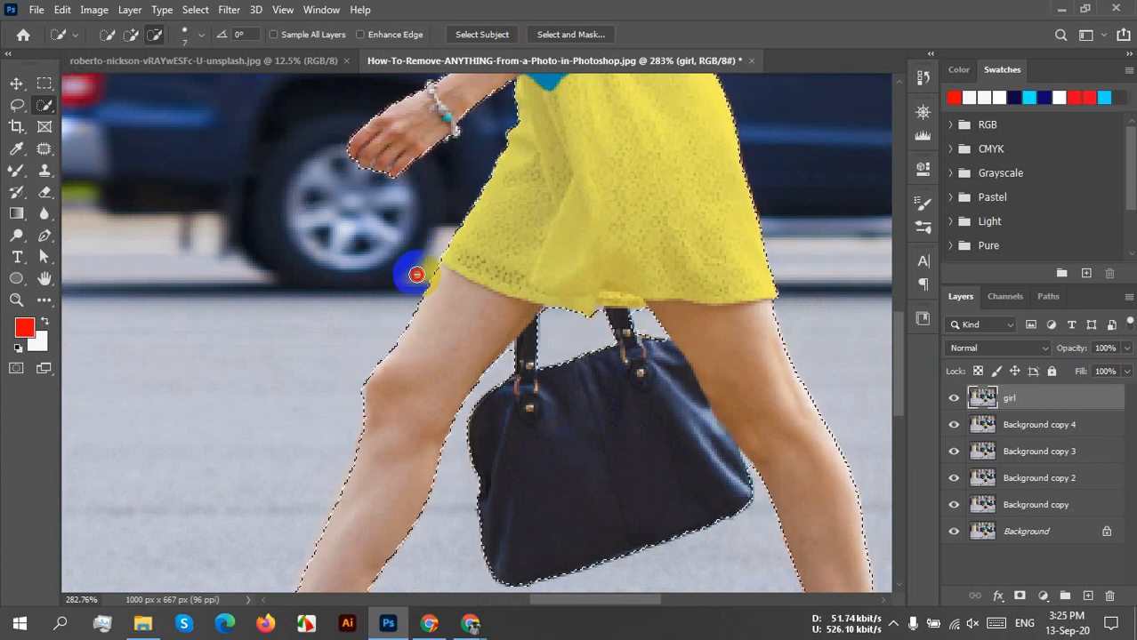
Refine the selection along the front shin and ankle, and add the tip of the front shoe
mouse_move(355, 372)
mouse_down()
mouse_move(432, 310)
mouse_move(604, 37)
mouse_move(562, 99)
mouse_move(485, 300)
mouse_up()
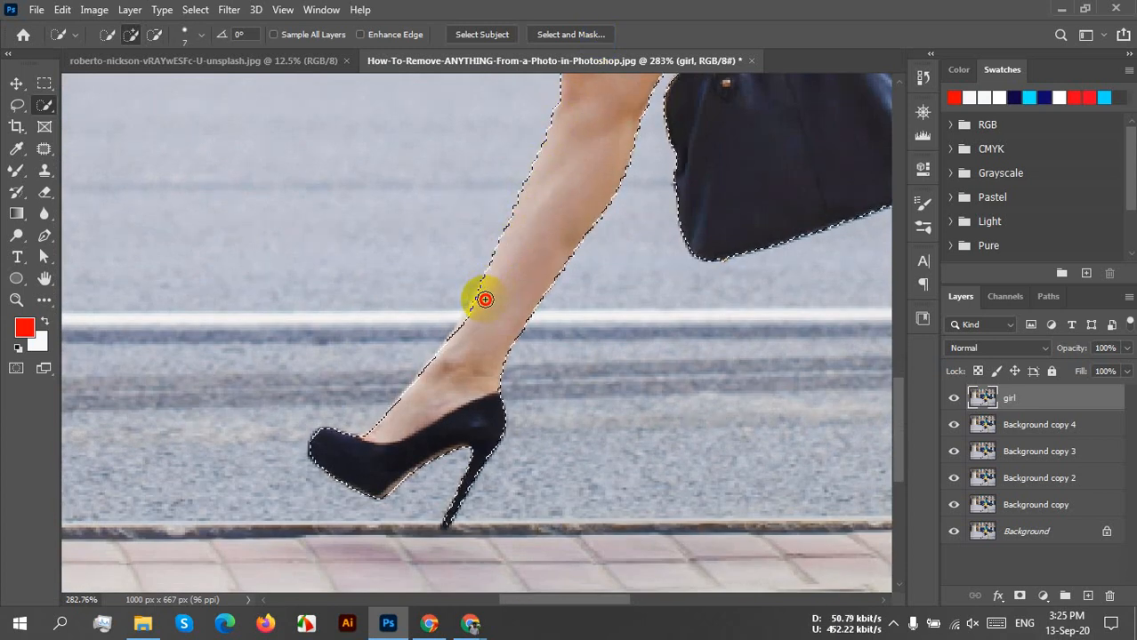
drag(451, 357, 459, 310)
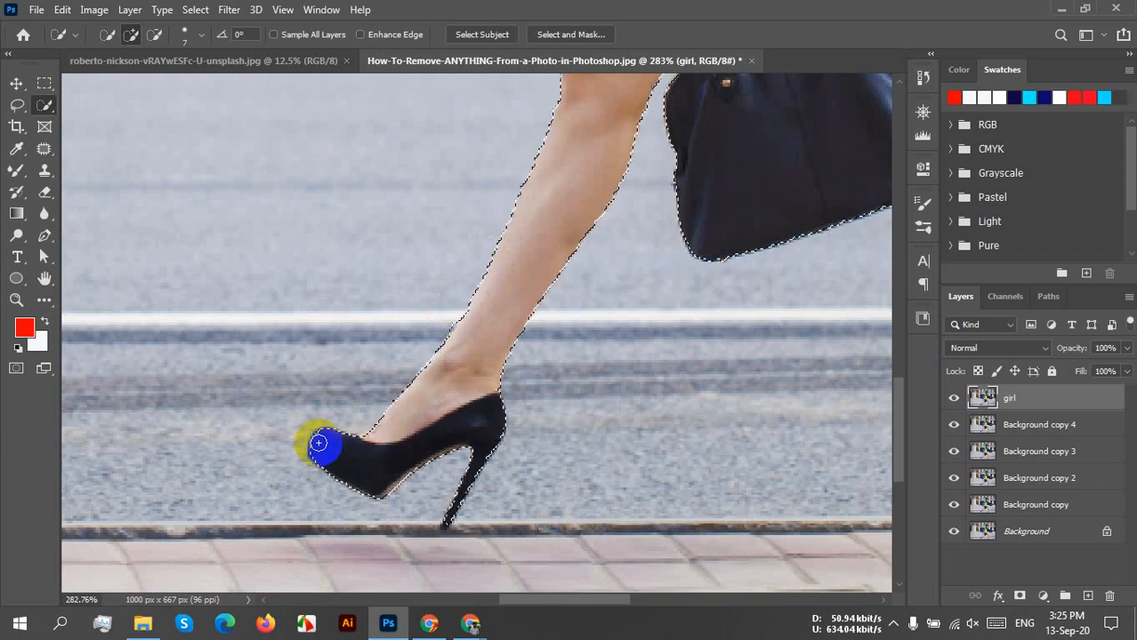
mouse_move(318, 443)
mouse_down()
mouse_move(315, 459)
mouse_move(321, 437)
mouse_move(332, 446)
mouse_up()
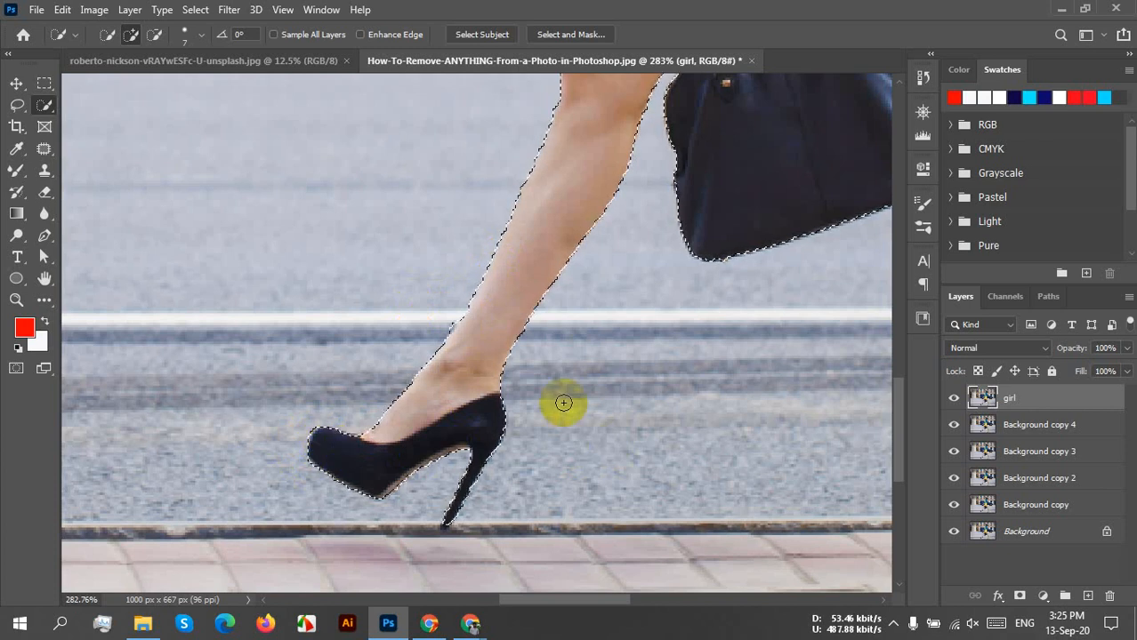
Check the rear leg and torso outline, and include the unselected gaps in the windblown hair in the selection
scroll(560, 370, down, 3)
mouse_move(491, 344)
mouse_down()
mouse_move(335, 403)
mouse_move(104, 426)
mouse_move(104, 348)
mouse_up()
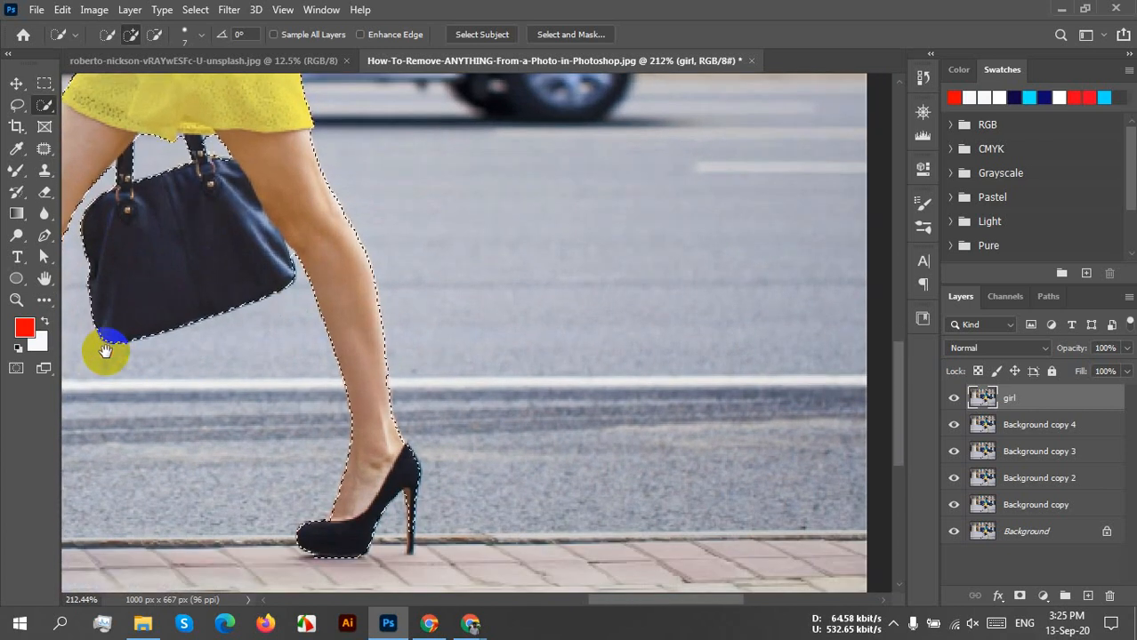
drag(399, 304, 556, 553)
drag(436, 277, 420, 452)
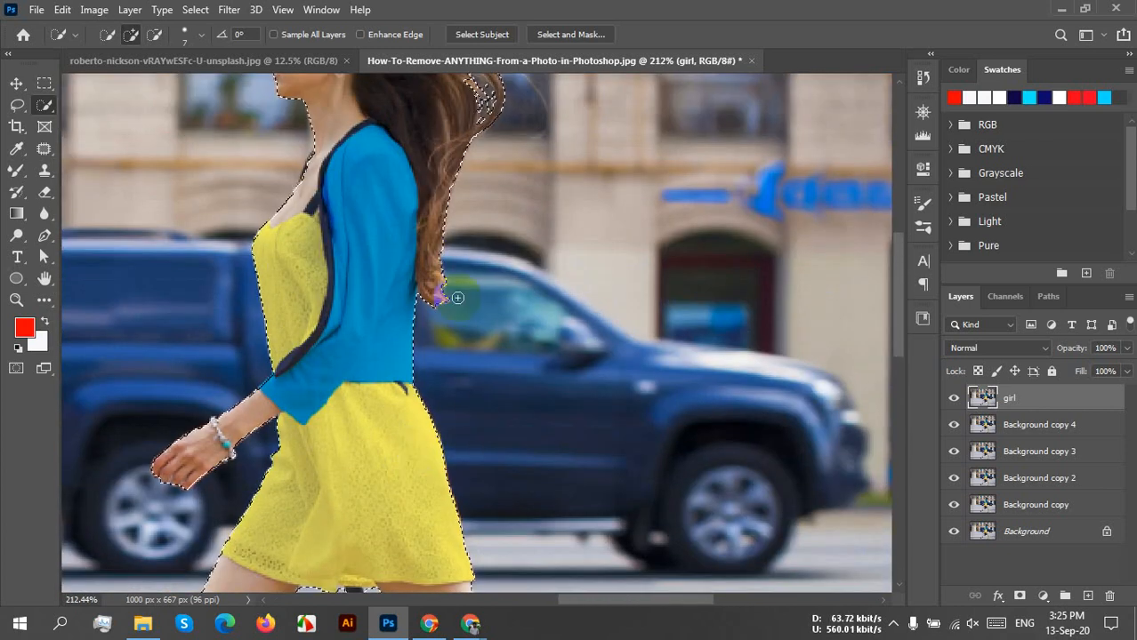
scroll(480, 238, down, 1)
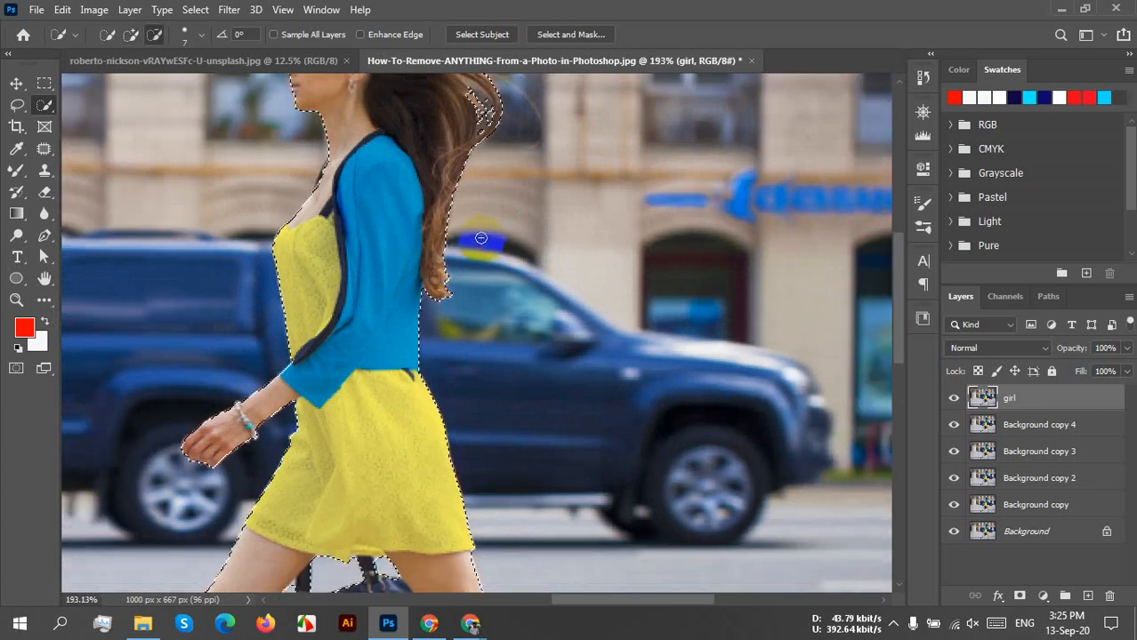
scroll(526, 307, down, 2)
drag(539, 411, 547, 374)
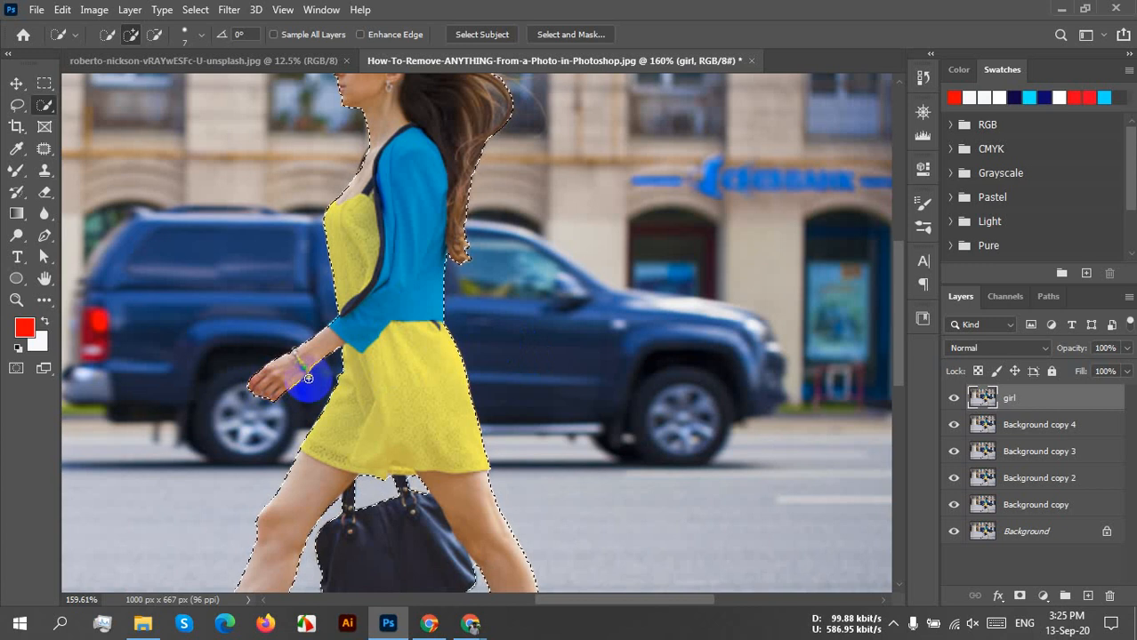
Examine the selection edges around the wrist bracelet, jacket and hair
scroll(308, 379, up, 8)
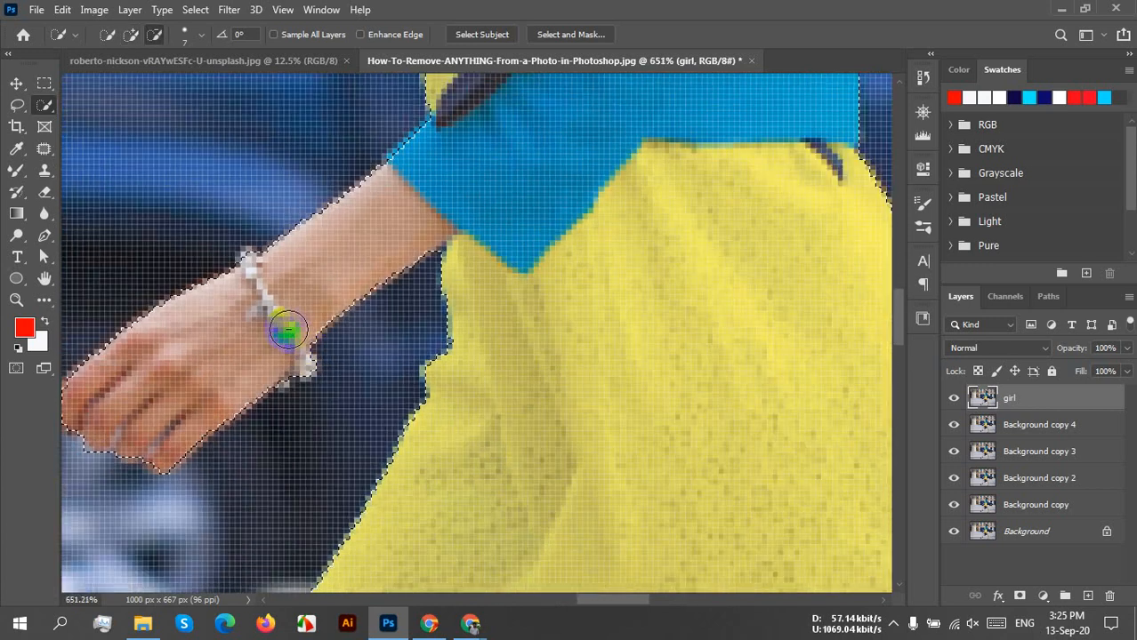
scroll(287, 331, down, 3)
drag(541, 145, 352, 410)
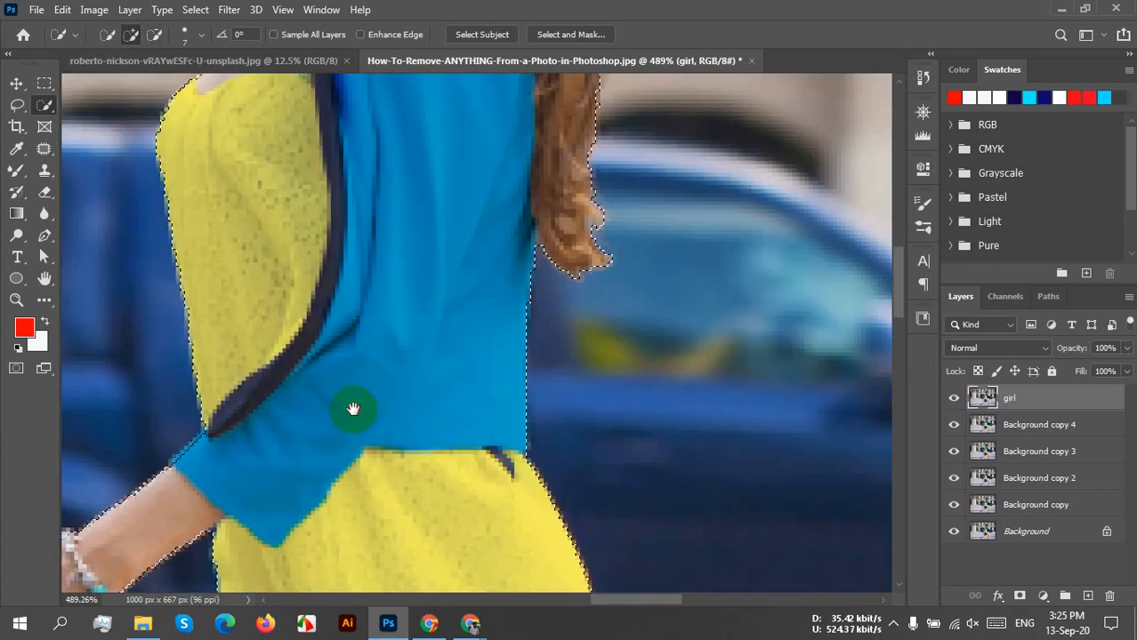
drag(432, 264, 393, 399)
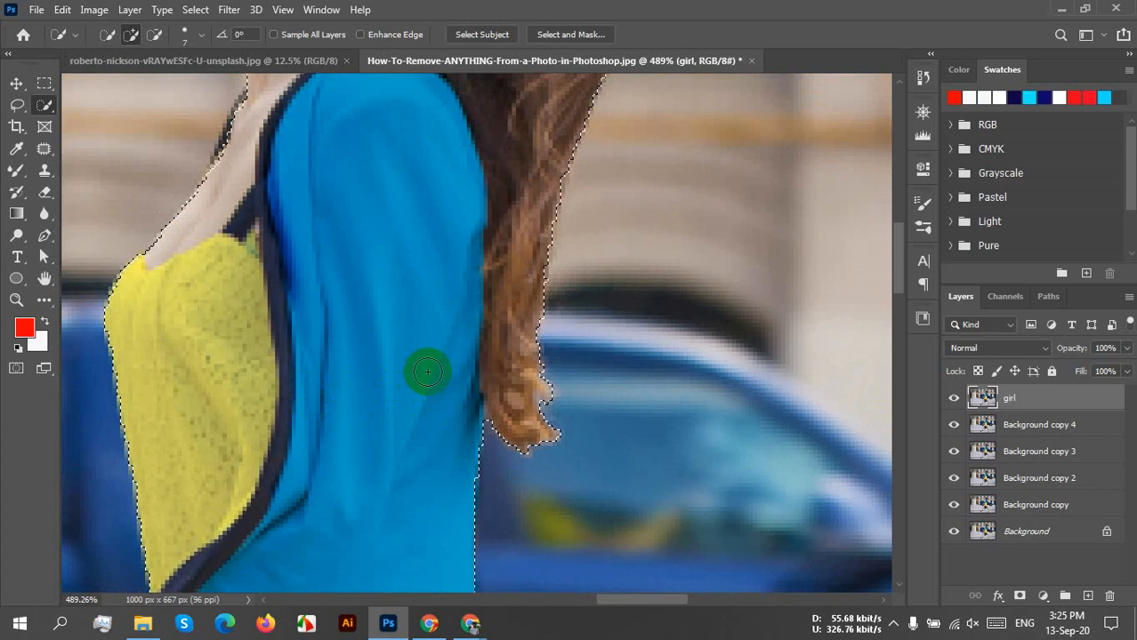
scroll(427, 372, down, 6)
scroll(421, 390, down, 2)
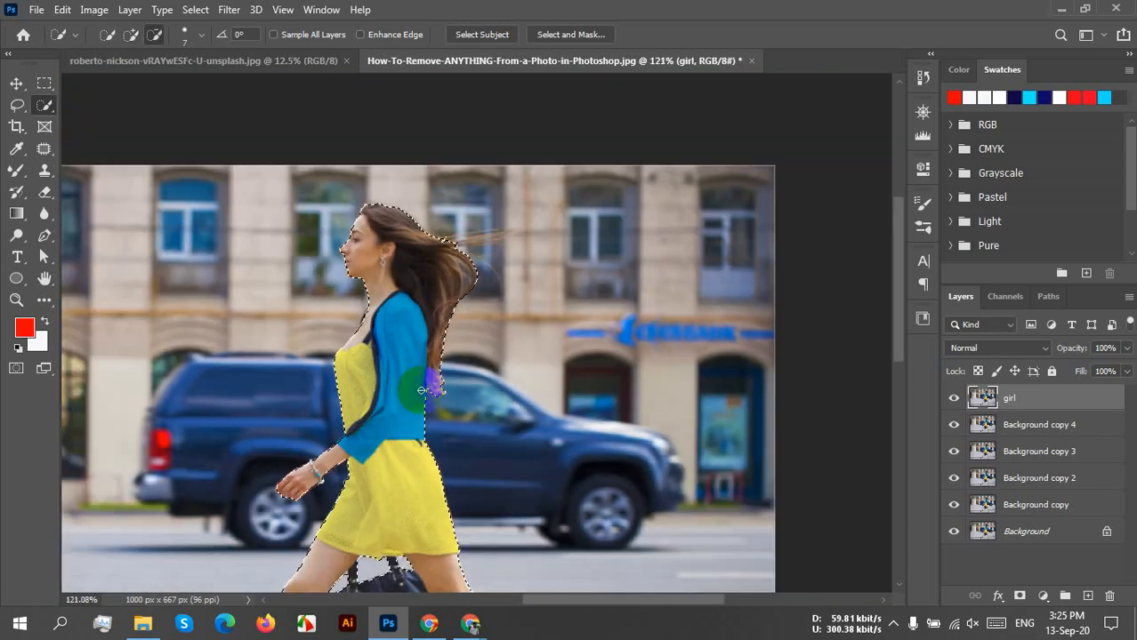
drag(487, 450, 579, 353)
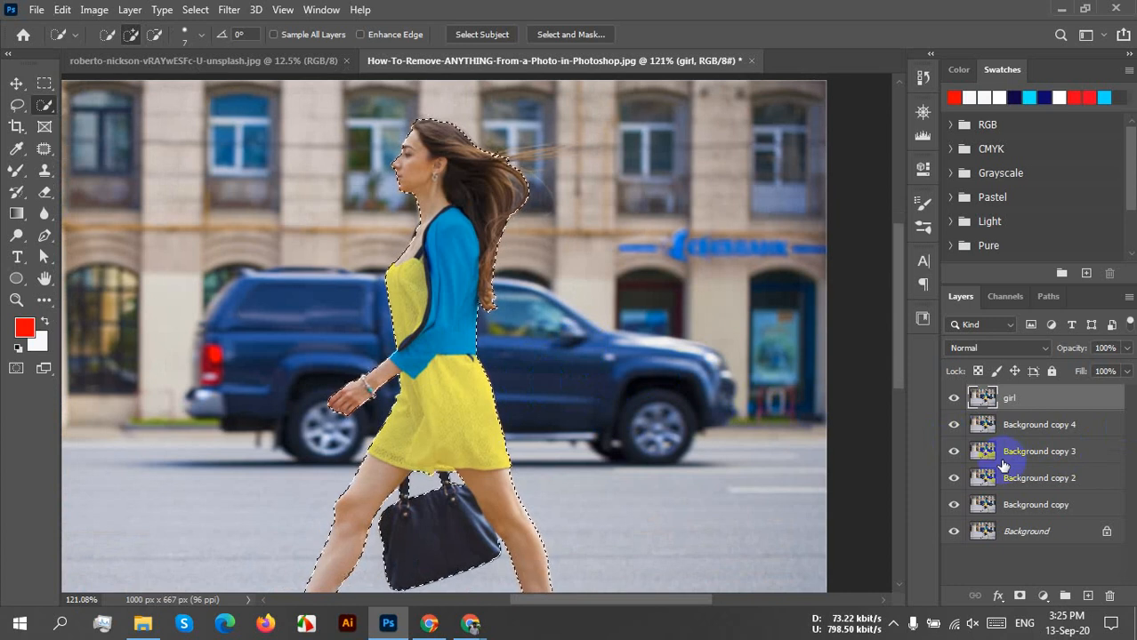
Mask the girl layer with the selection and hide every layer beneath it to isolate the woman
click(1020, 596)
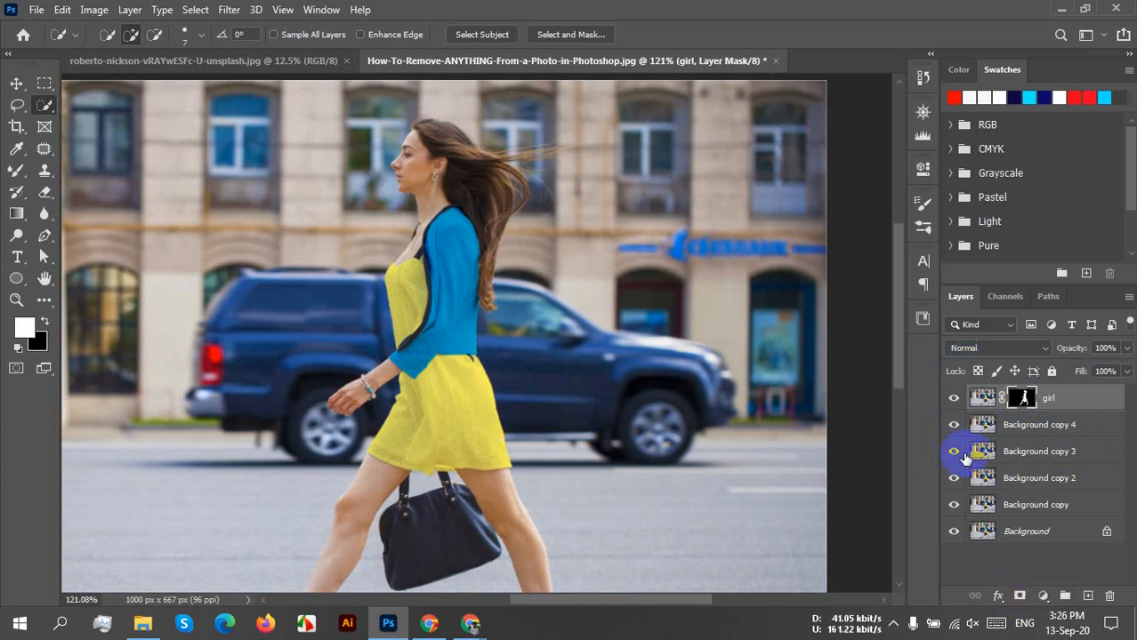
click(952, 427)
drag(951, 430, 948, 536)
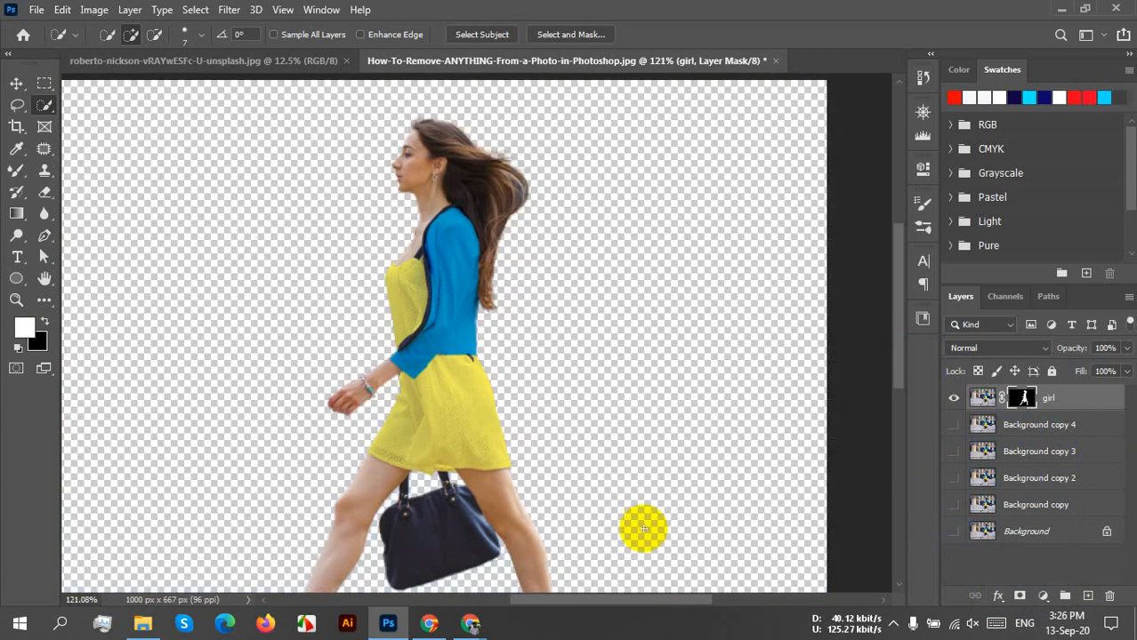
scroll(594, 501, down, 3)
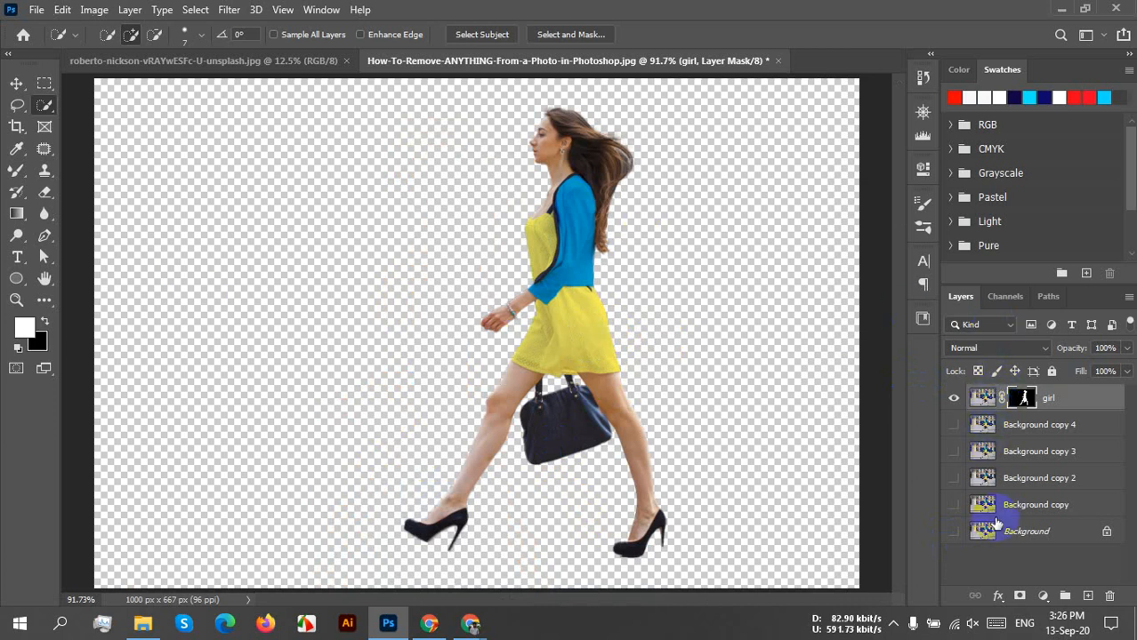
click(953, 531)
click(954, 532)
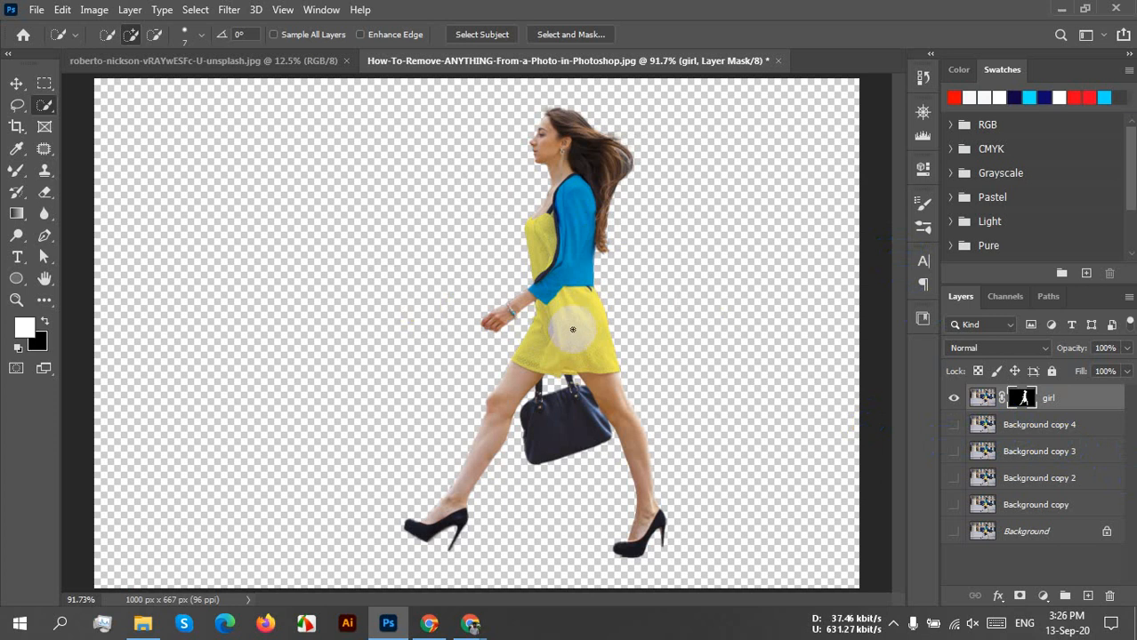
Show the Background copy 4 layer and rename it as car edit
click(1049, 434)
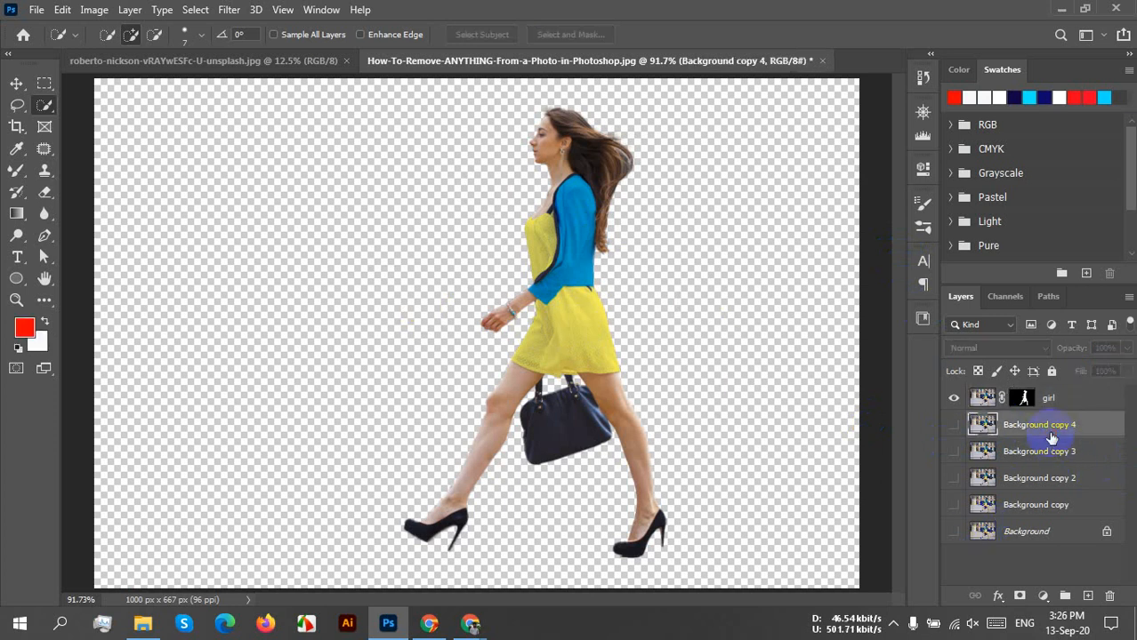
click(953, 425)
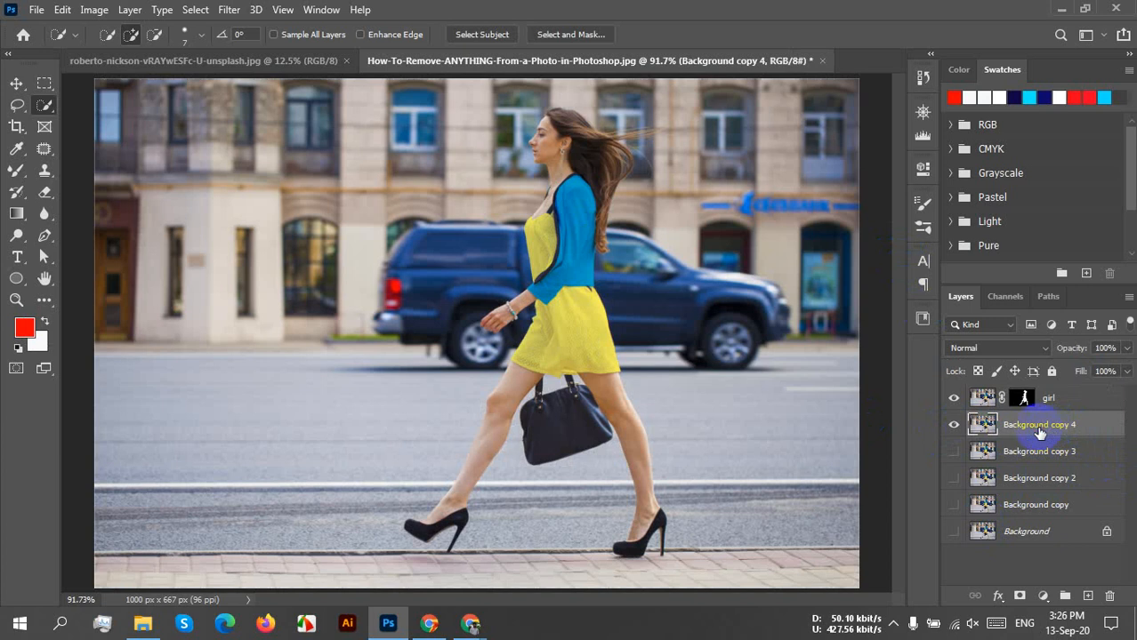
double_click(1039, 425)
click(1110, 427)
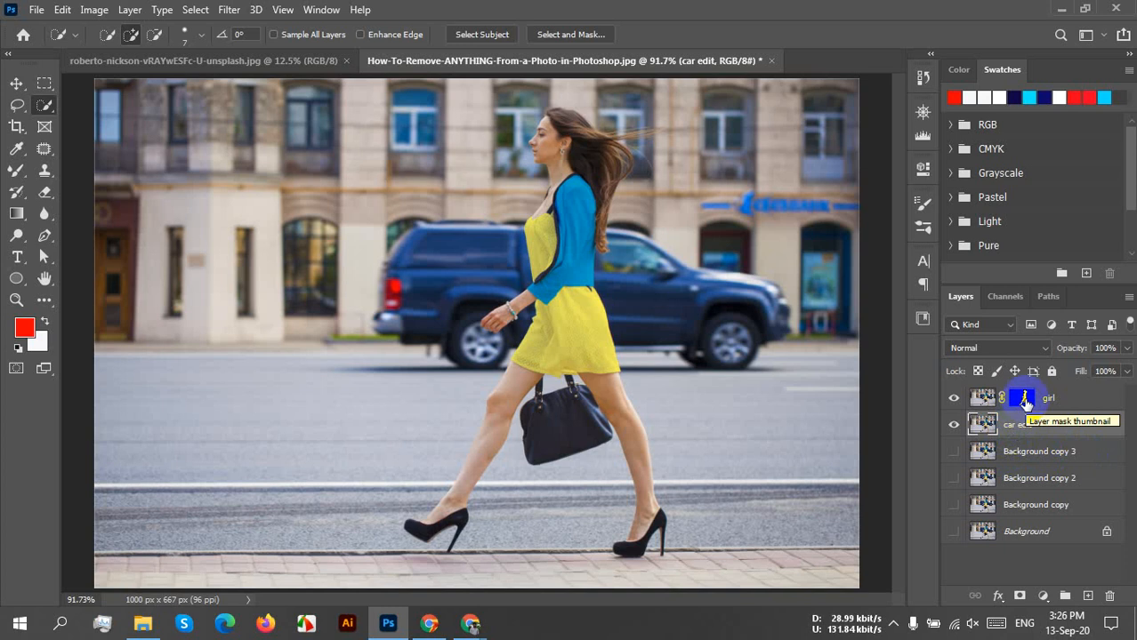
drag(1025, 402, 1028, 407)
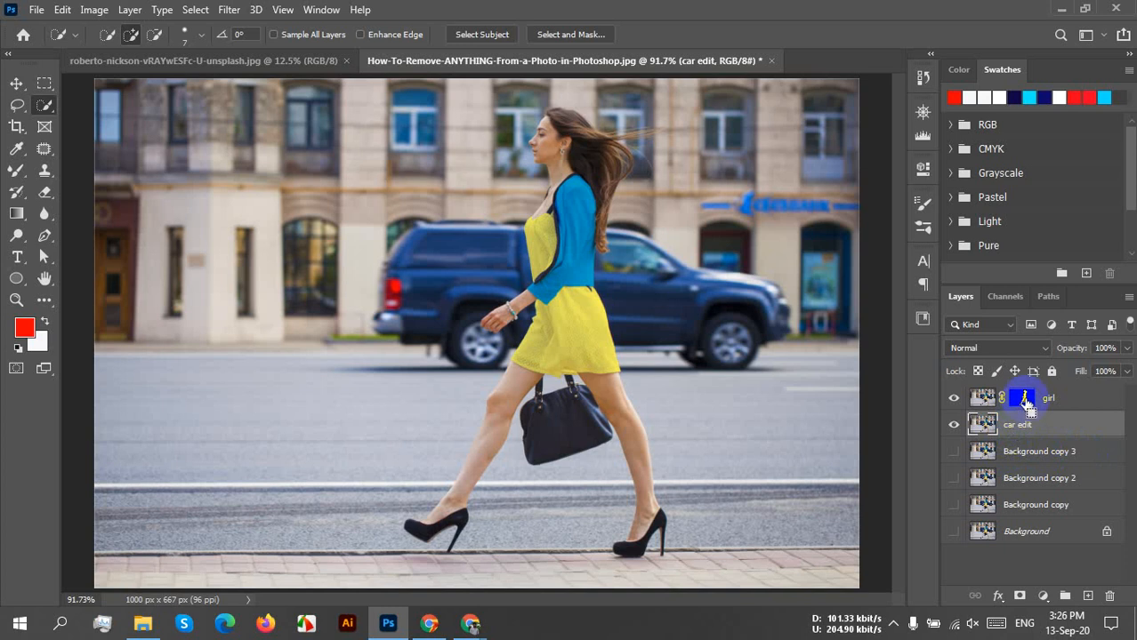
ctrl+click(1025, 403)
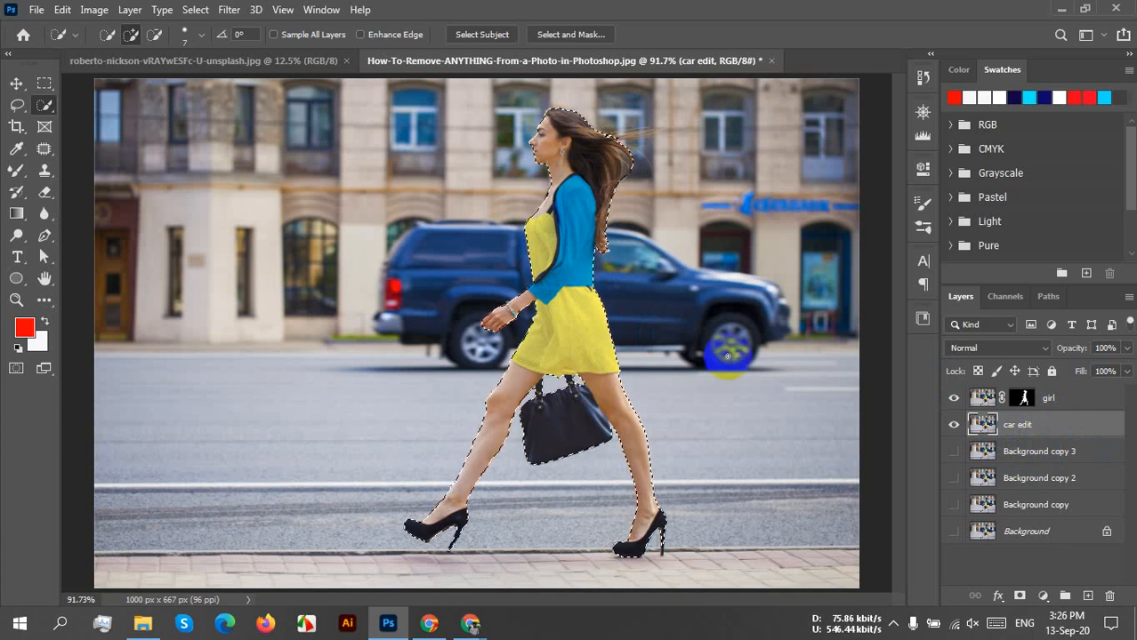
key(ctrl+d)
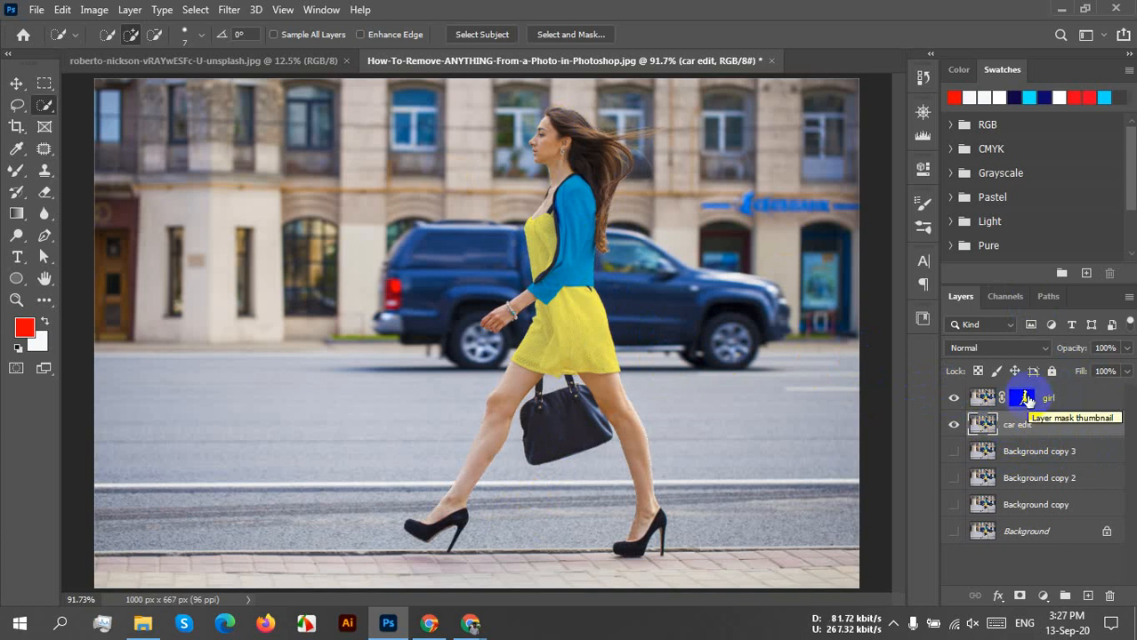
Load the girl layer's mask as a selection with car edit active and expand it by 4 pixels
drag(1027, 399, 1029, 402)
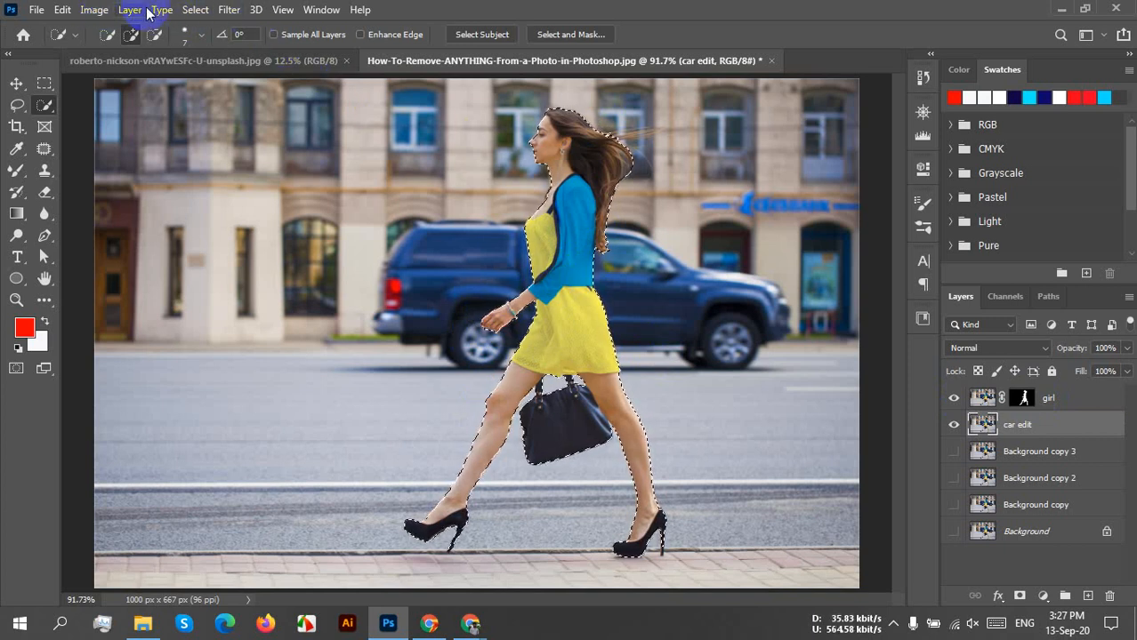
click(195, 10)
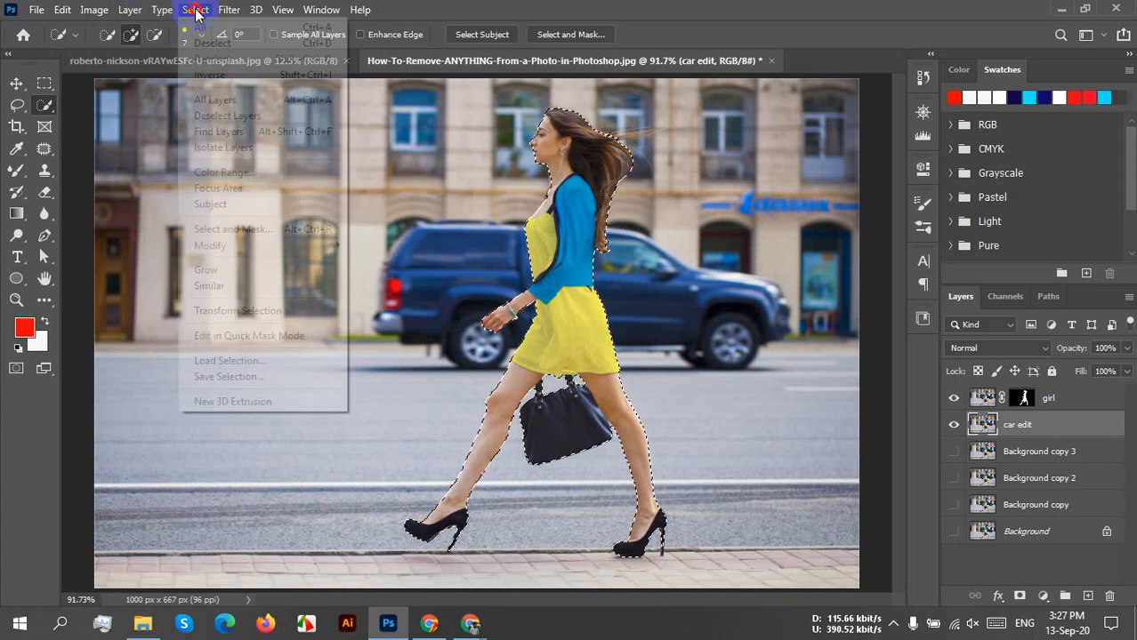
mouse_move(237, 253)
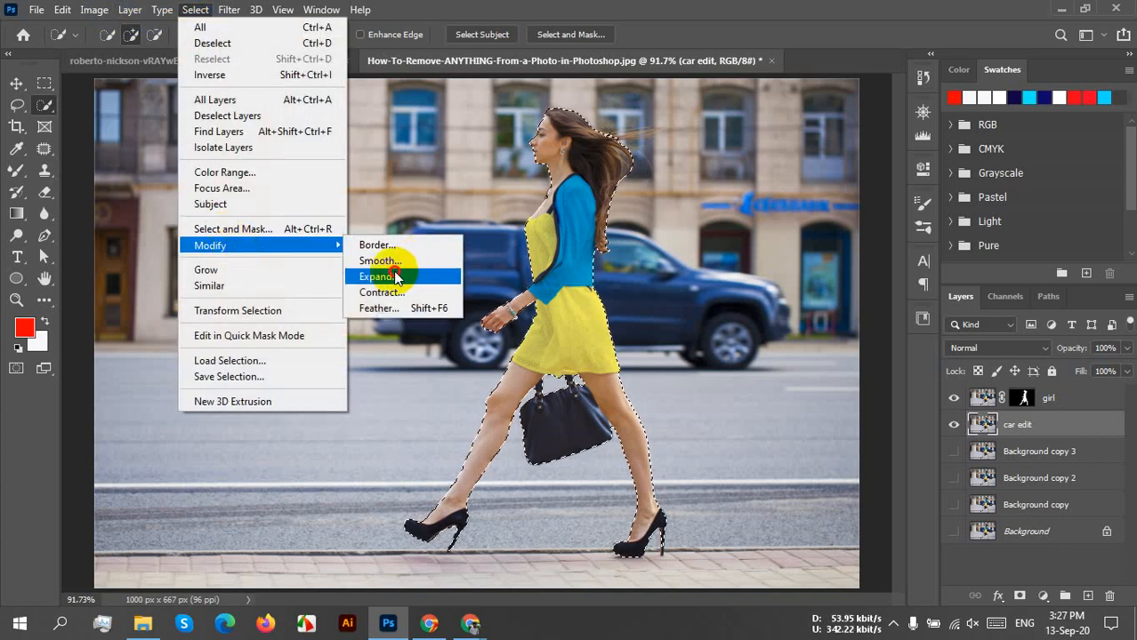
click(386, 277)
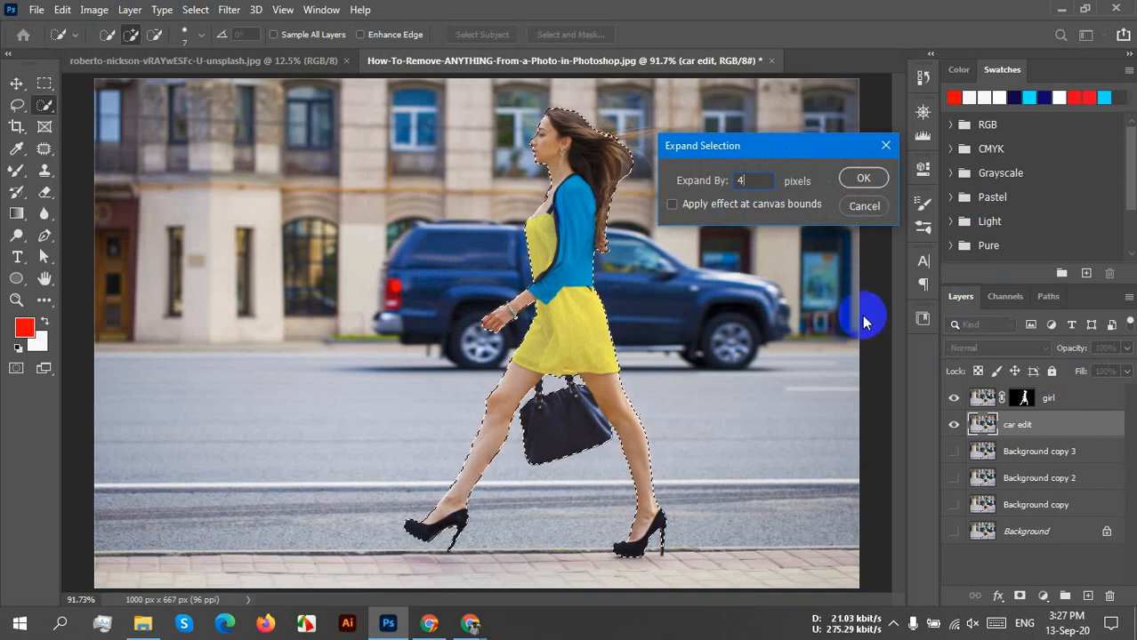
click(863, 180)
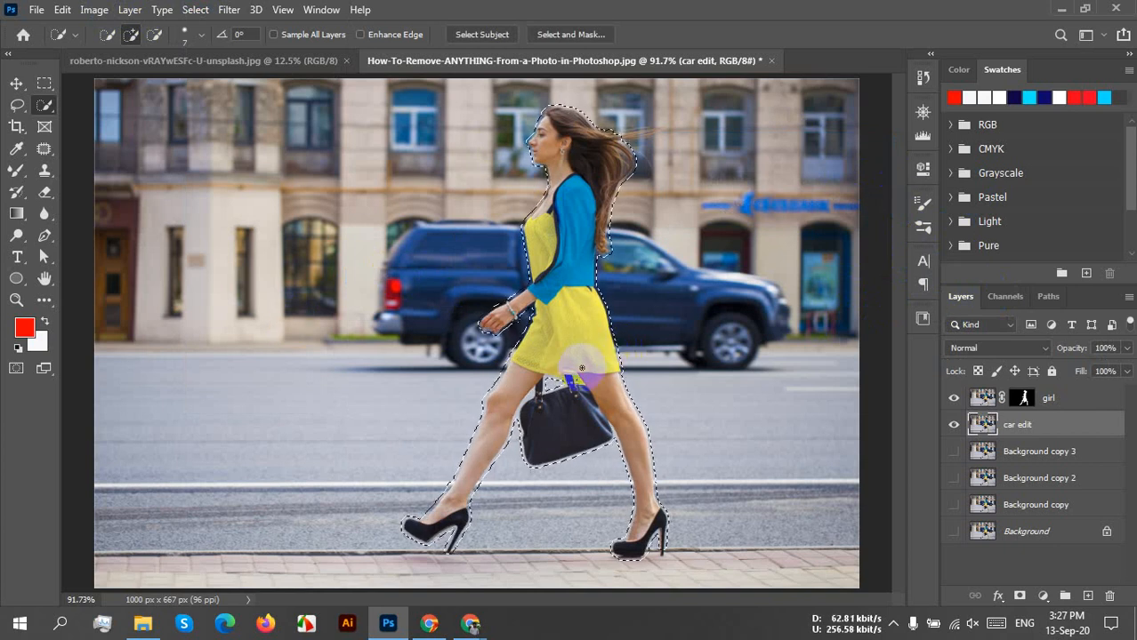
Examine the expanded selection around the woman's hand, clothing, face and hair
scroll(617, 299, up, 5)
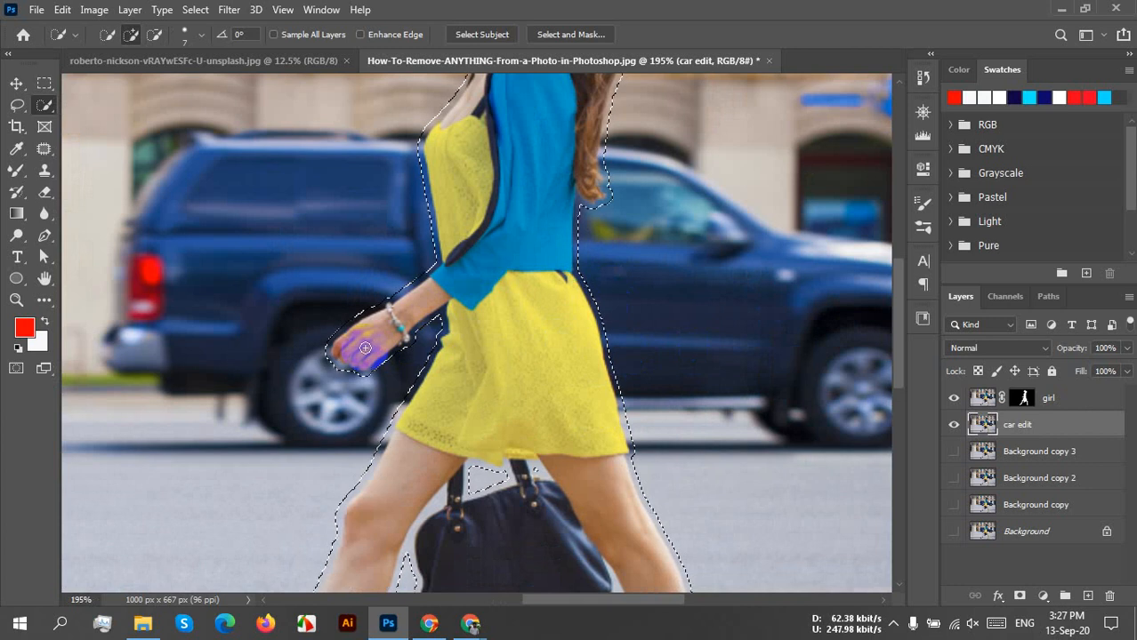
scroll(372, 347, up, 5)
scroll(377, 317, down, 8)
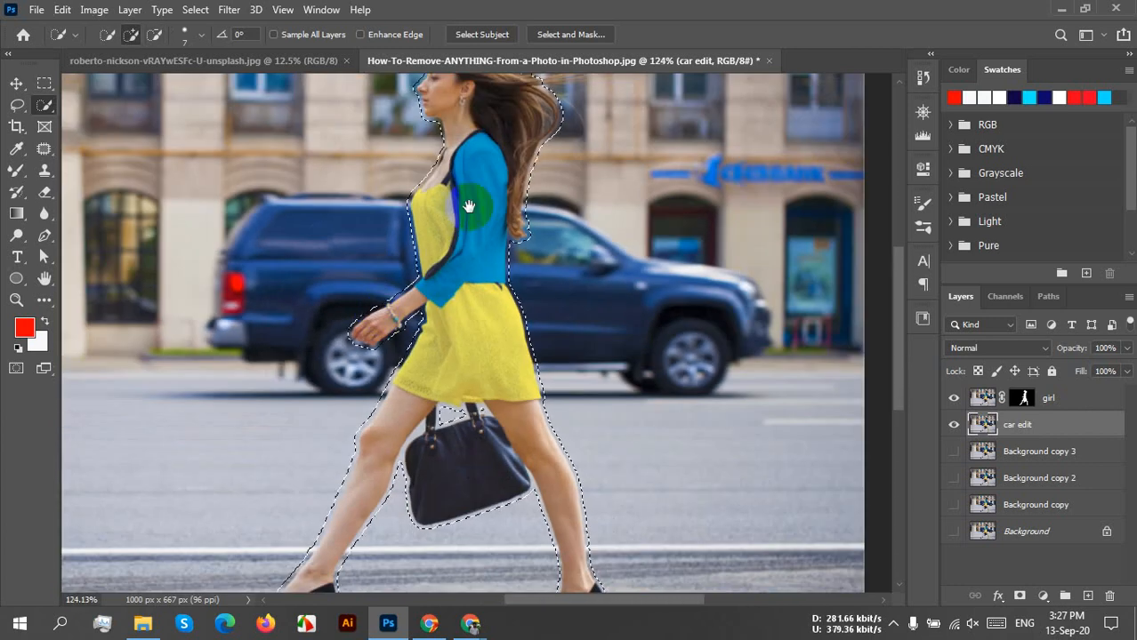
drag(469, 206, 452, 306)
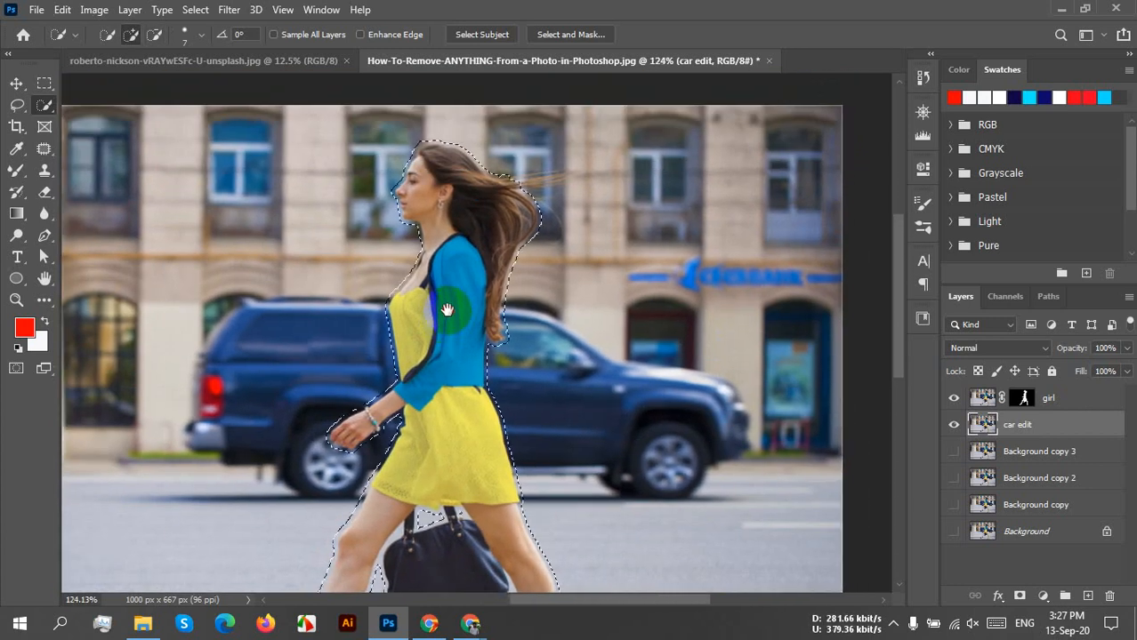
scroll(439, 208, up, 3)
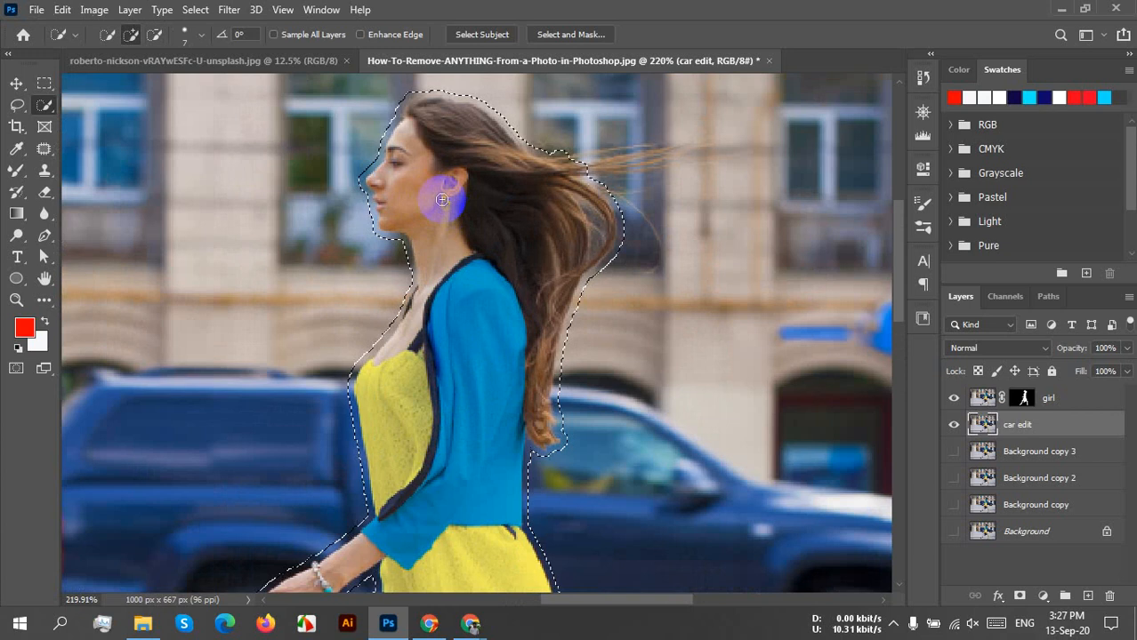
scroll(438, 208, down, 4)
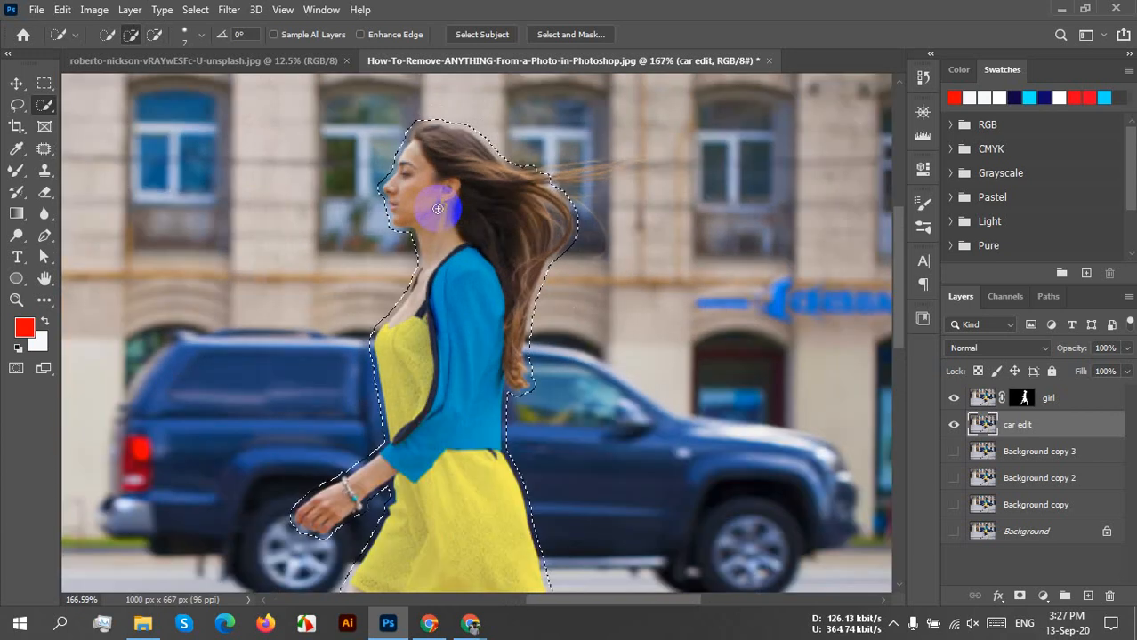
scroll(539, 331, down, 2)
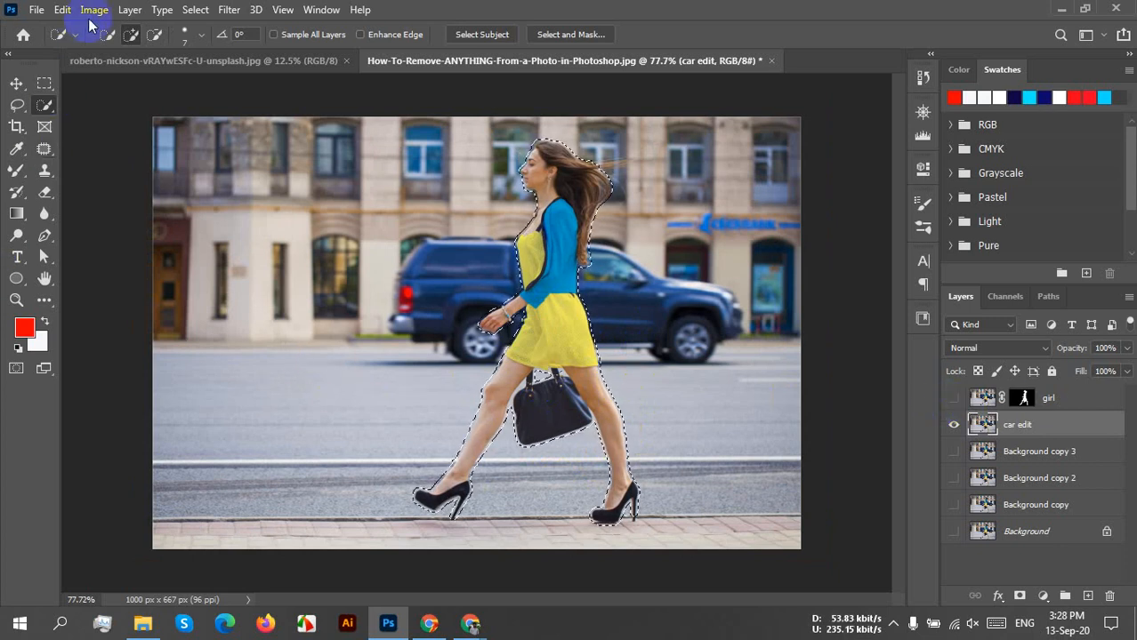
With the girl layer hidden, replace the selected woman on car edit using a Content-Aware fill with Color Adaptation at 100% opacity, and deselect
click(37, 11)
mouse_move(62, 18)
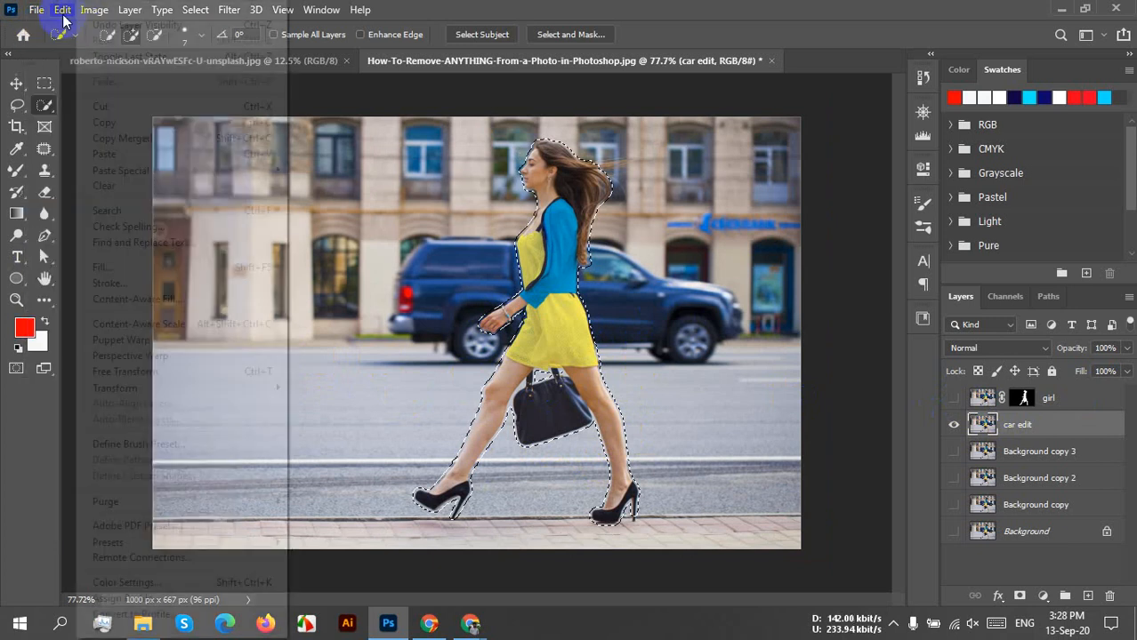
click(142, 267)
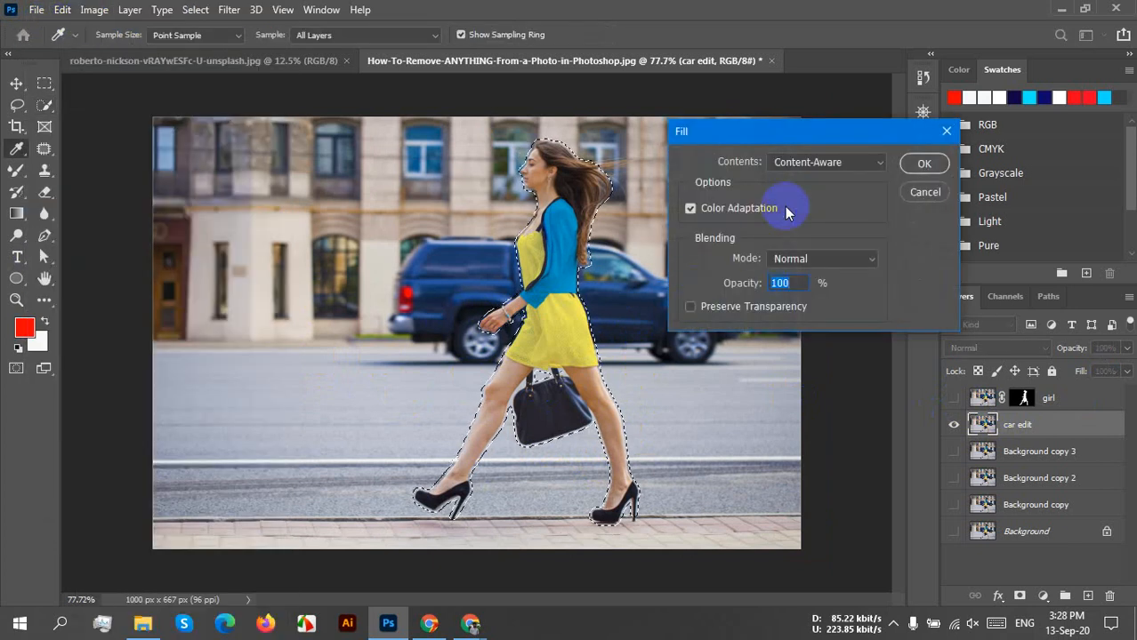
click(925, 163)
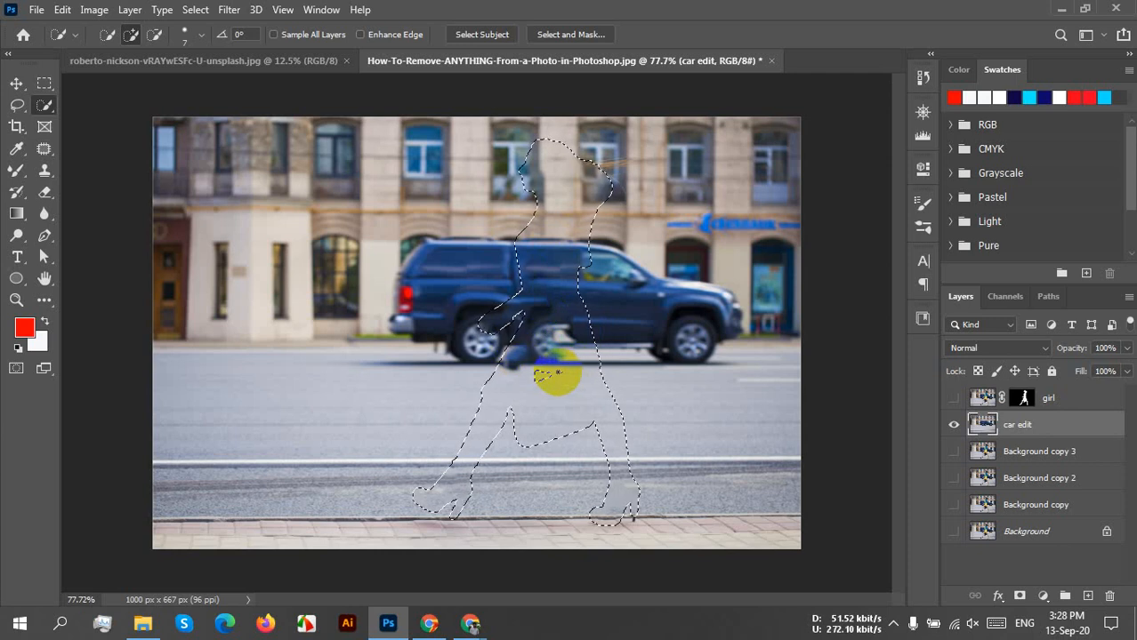
key(ctrl+d)
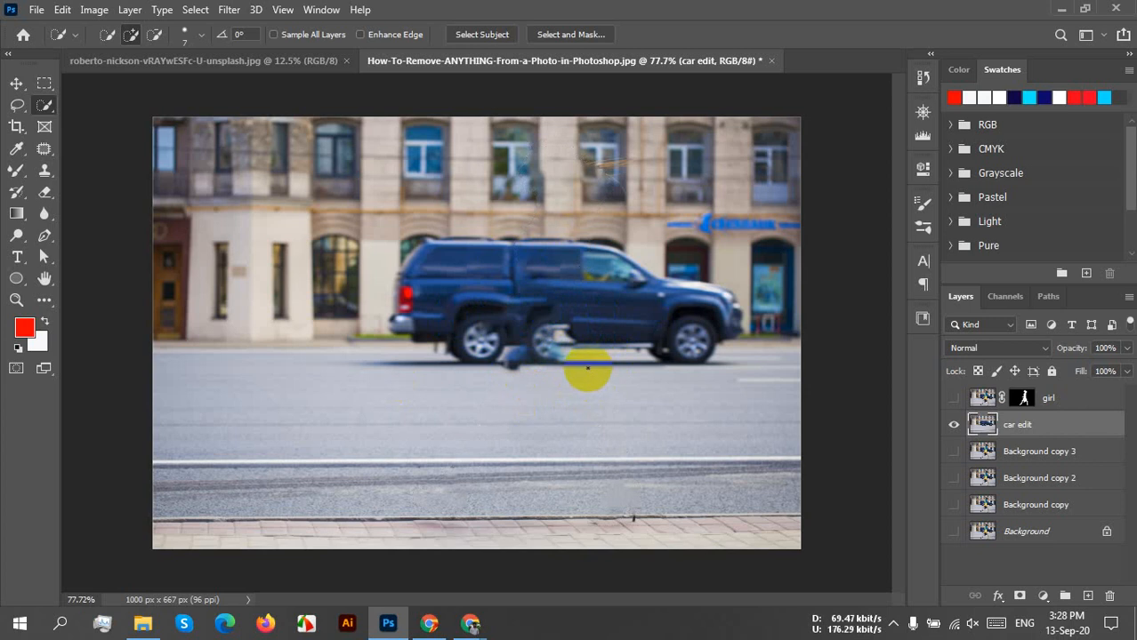
Try deleting the whole car from the car edit layer using a quick selection, undo the deletion and deselect
scroll(551, 301, up, 3)
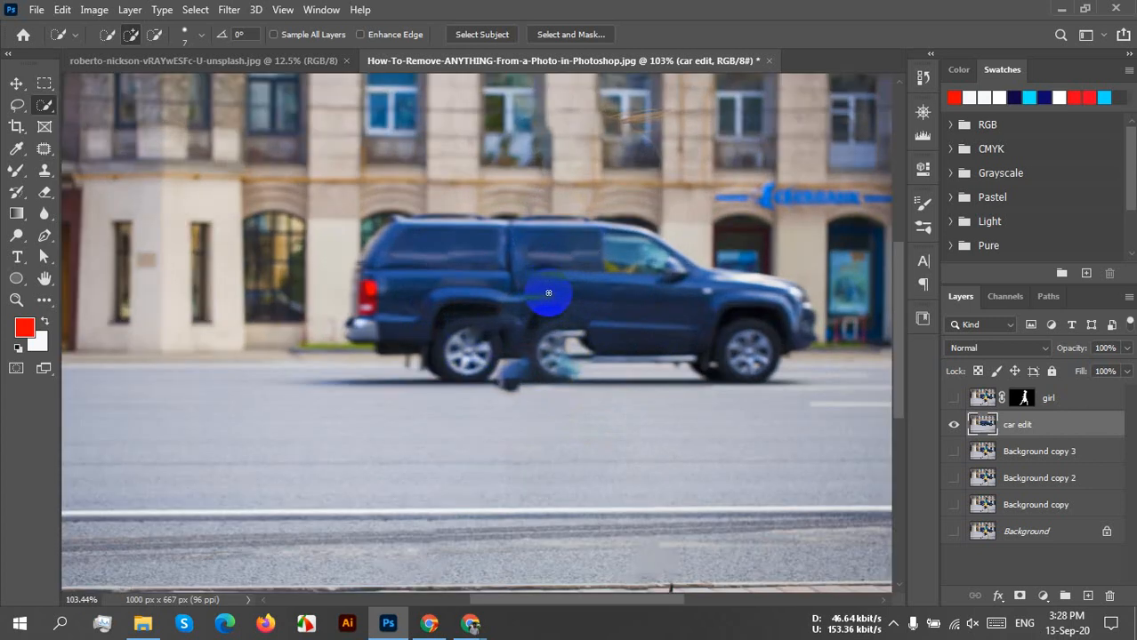
drag(635, 312, 520, 374)
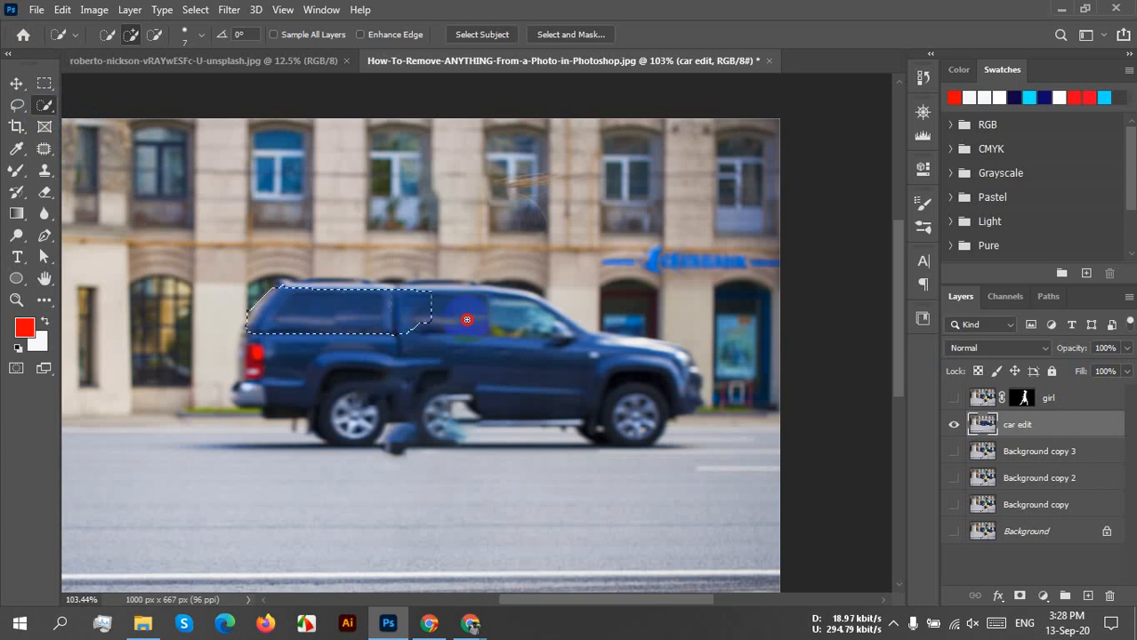
mouse_move(467, 319)
mouse_down()
mouse_move(569, 330)
mouse_move(665, 376)
mouse_move(681, 356)
mouse_move(609, 328)
mouse_move(672, 343)
mouse_move(687, 360)
mouse_move(570, 336)
mouse_move(547, 313)
mouse_move(564, 316)
mouse_move(502, 295)
mouse_move(365, 287)
mouse_up()
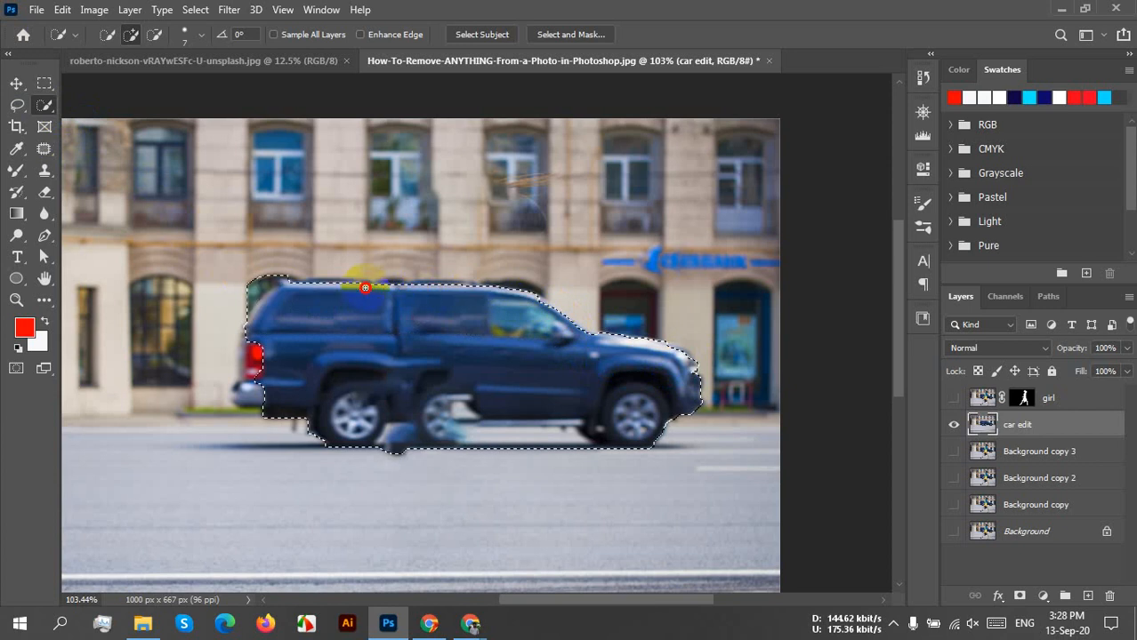
mouse_move(282, 292)
mouse_down()
mouse_move(248, 389)
mouse_move(312, 397)
mouse_move(285, 346)
mouse_move(289, 278)
mouse_up()
key(Delete)
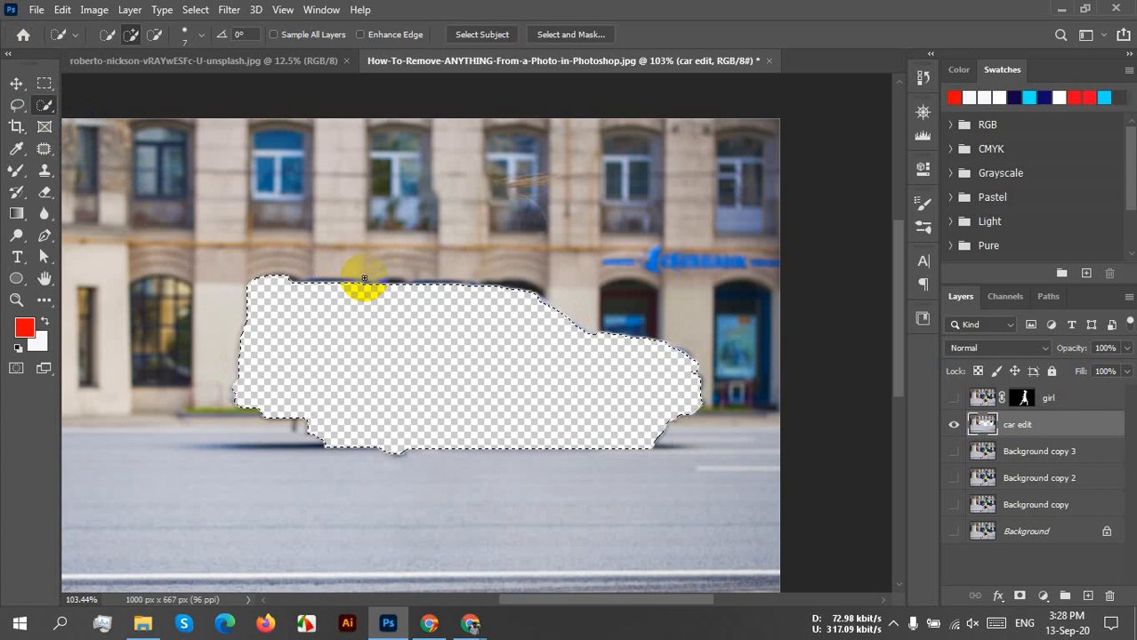
key(ctrl+z)
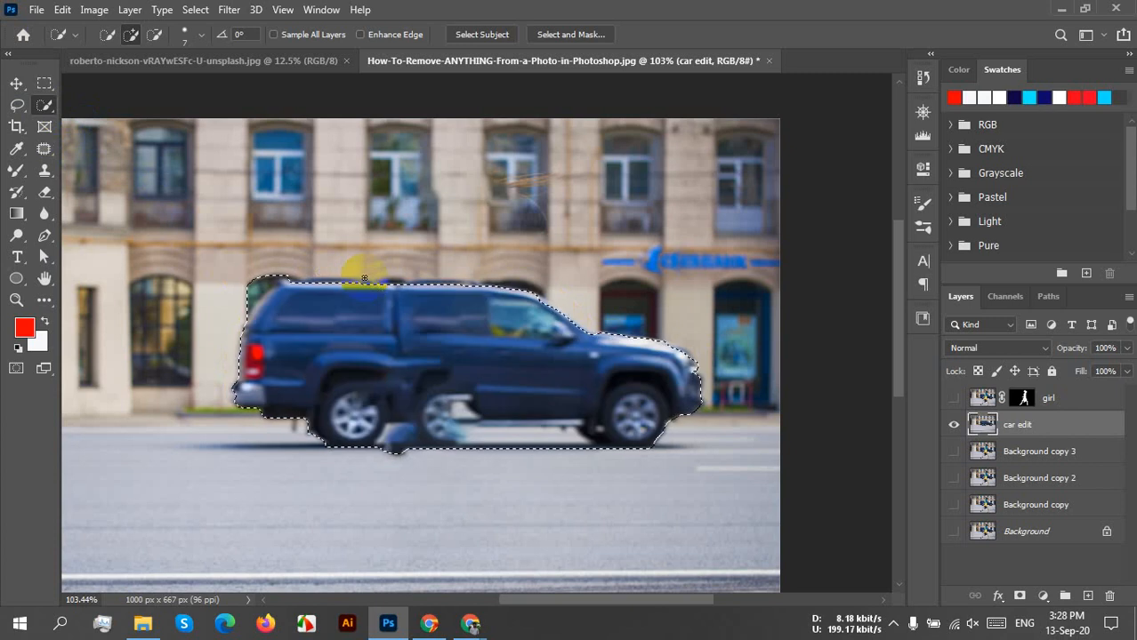
key(ctrl+d)
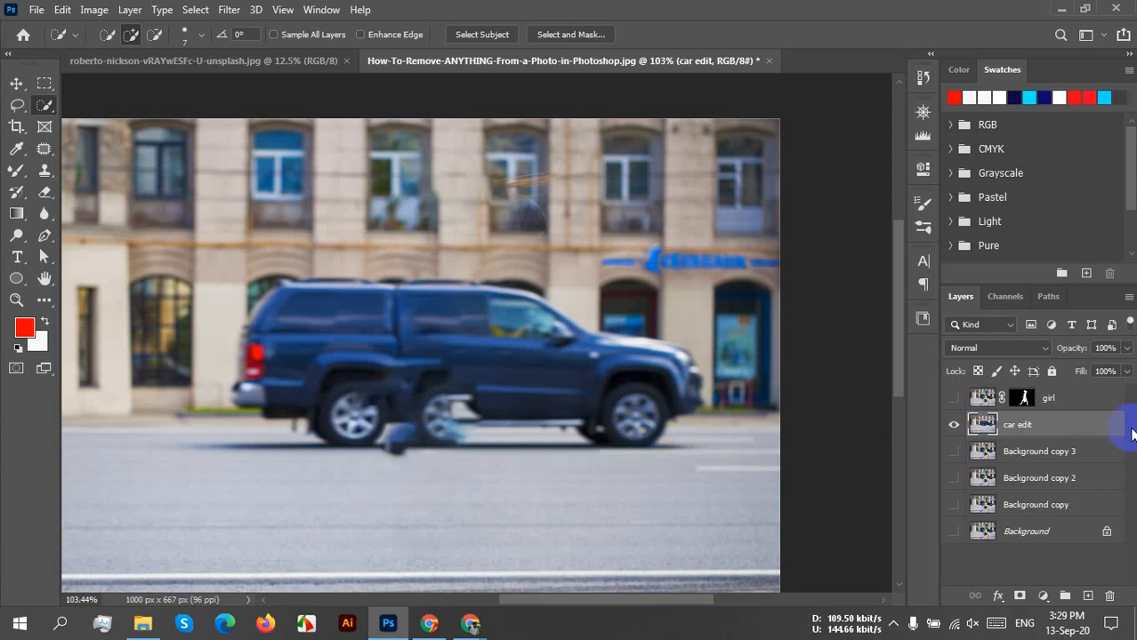
Examine the car and the building around it, comparing the scene with the girl layer shown and hidden
scroll(240, 329, up, 3)
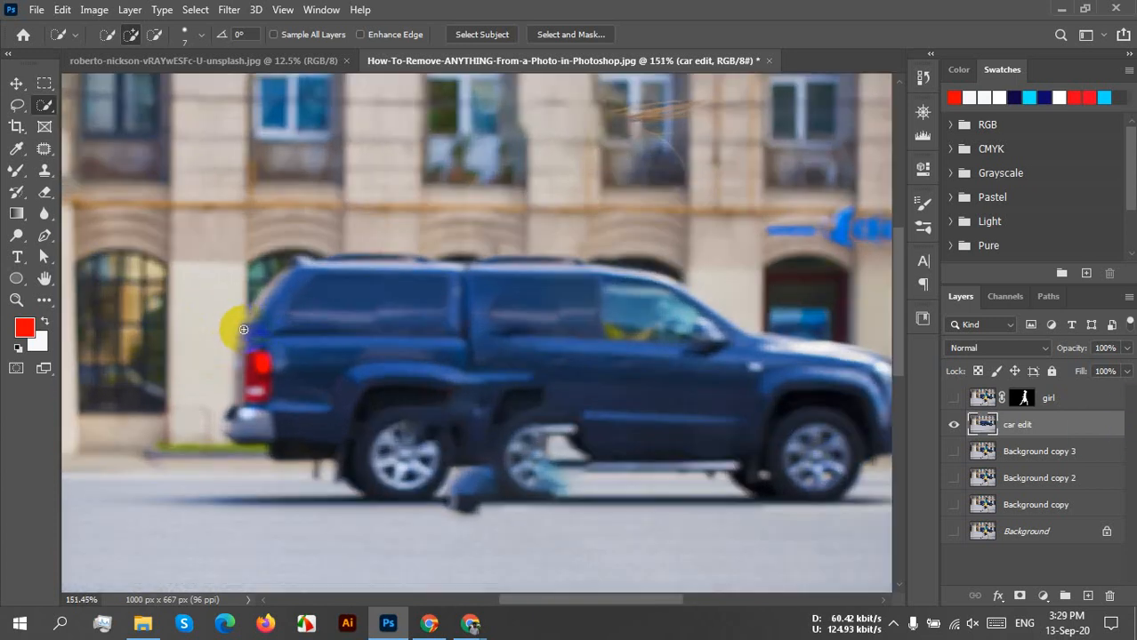
scroll(240, 328, down, 1)
drag(235, 322, 289, 420)
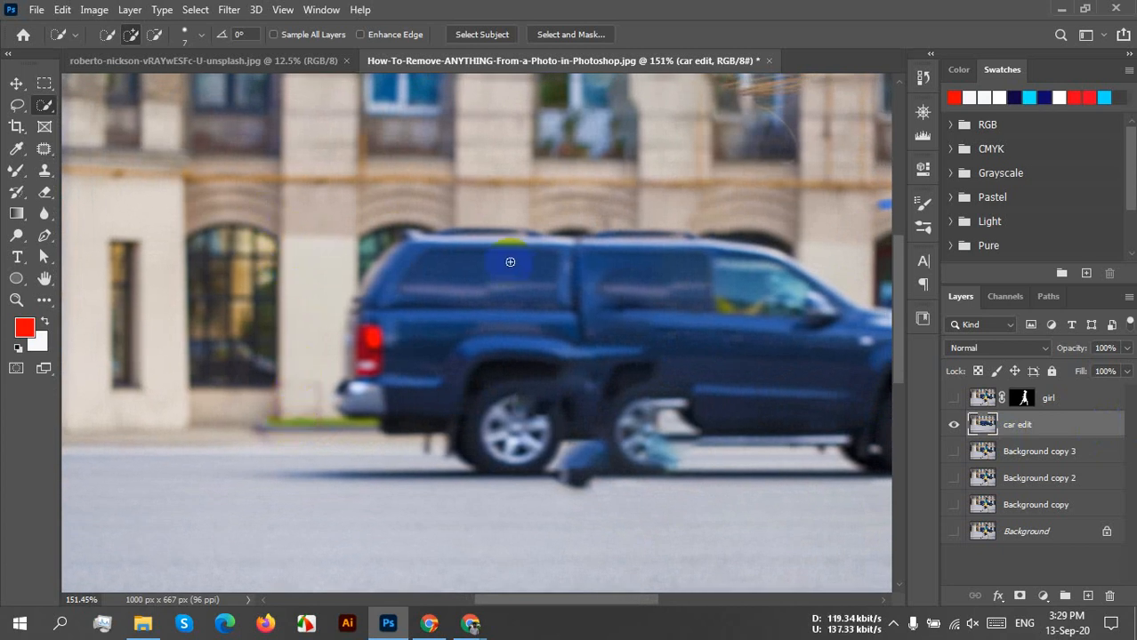
scroll(510, 261, down, 1)
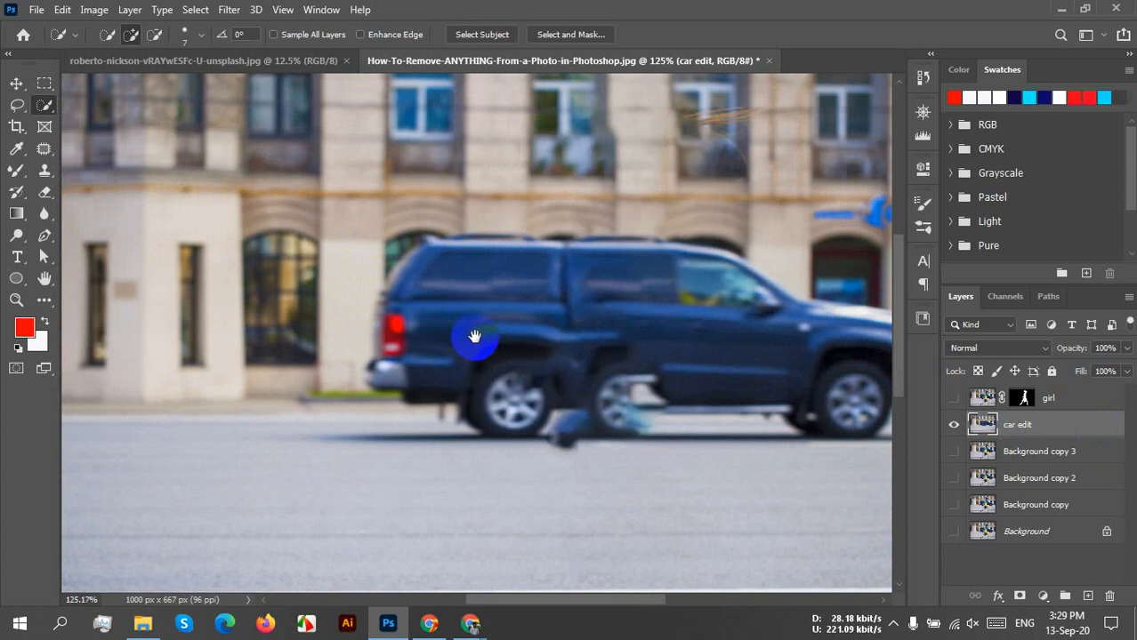
drag(474, 336, 373, 377)
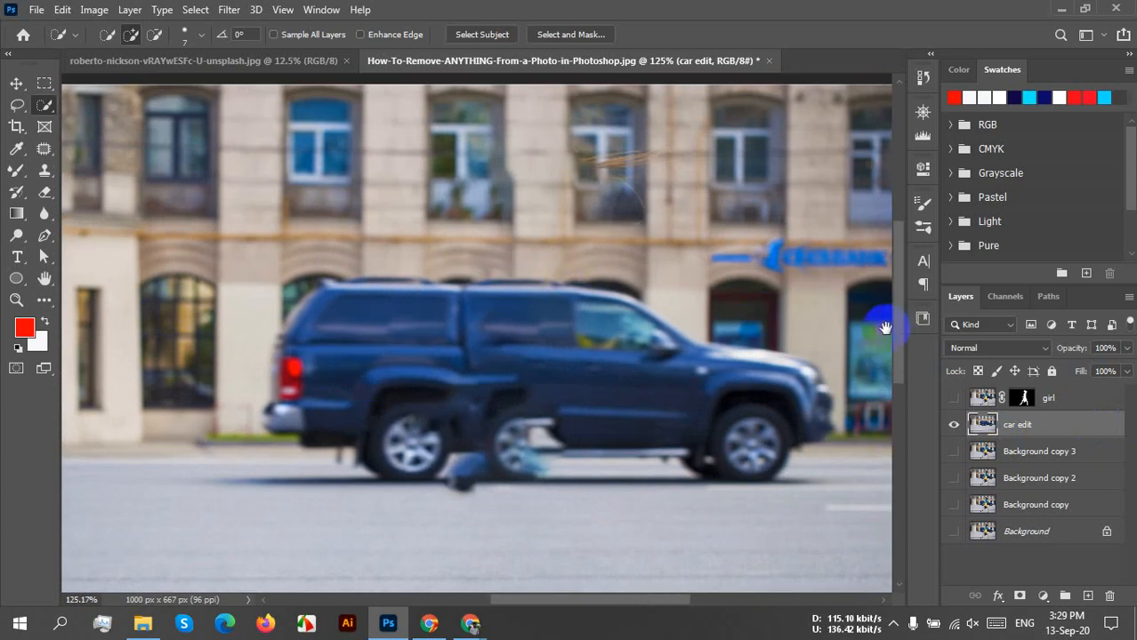
drag(864, 332, 770, 347)
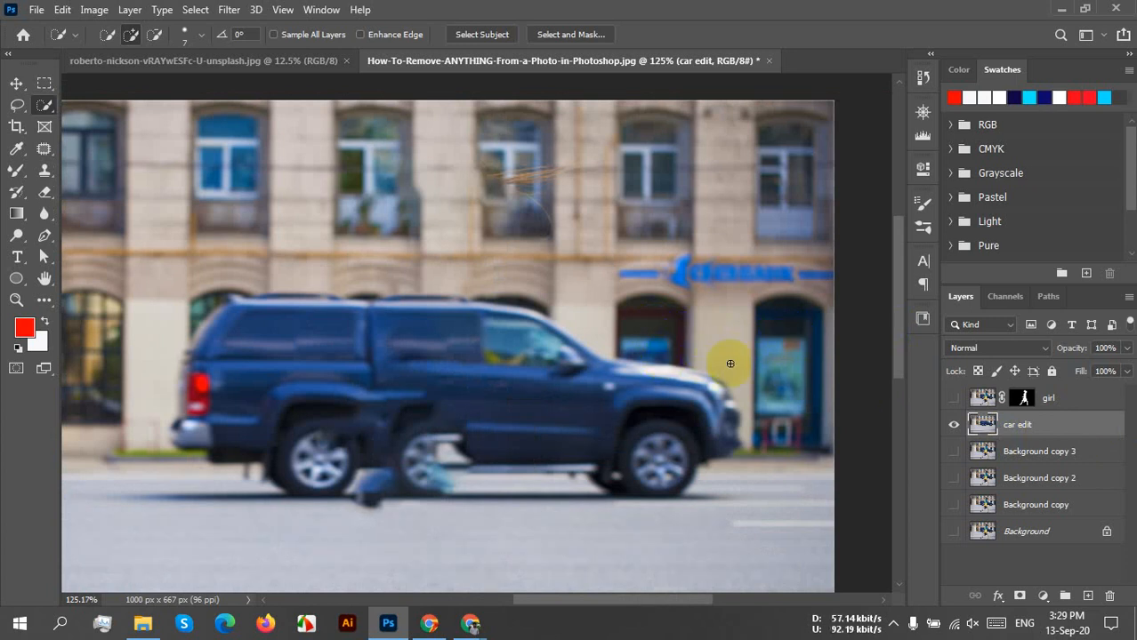
drag(520, 381, 677, 395)
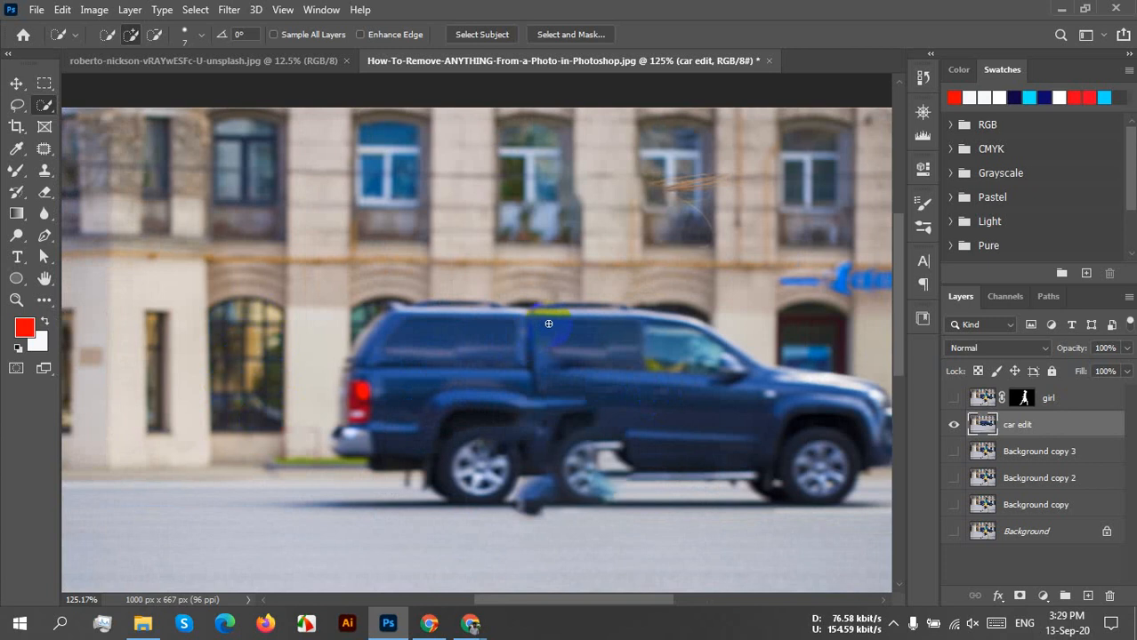
click(952, 400)
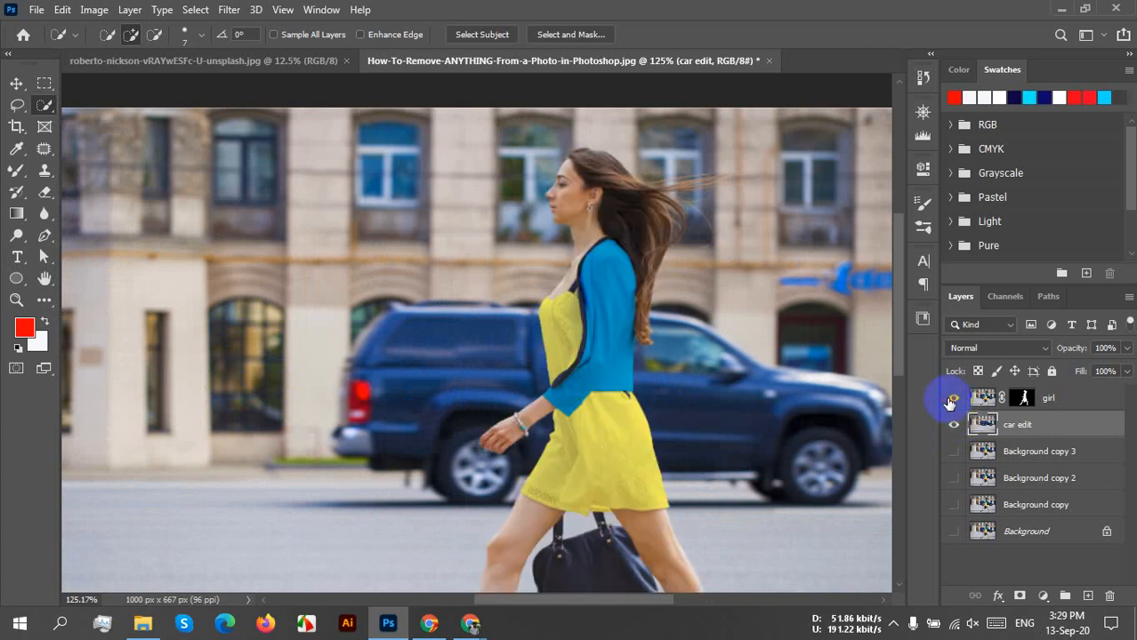
click(950, 400)
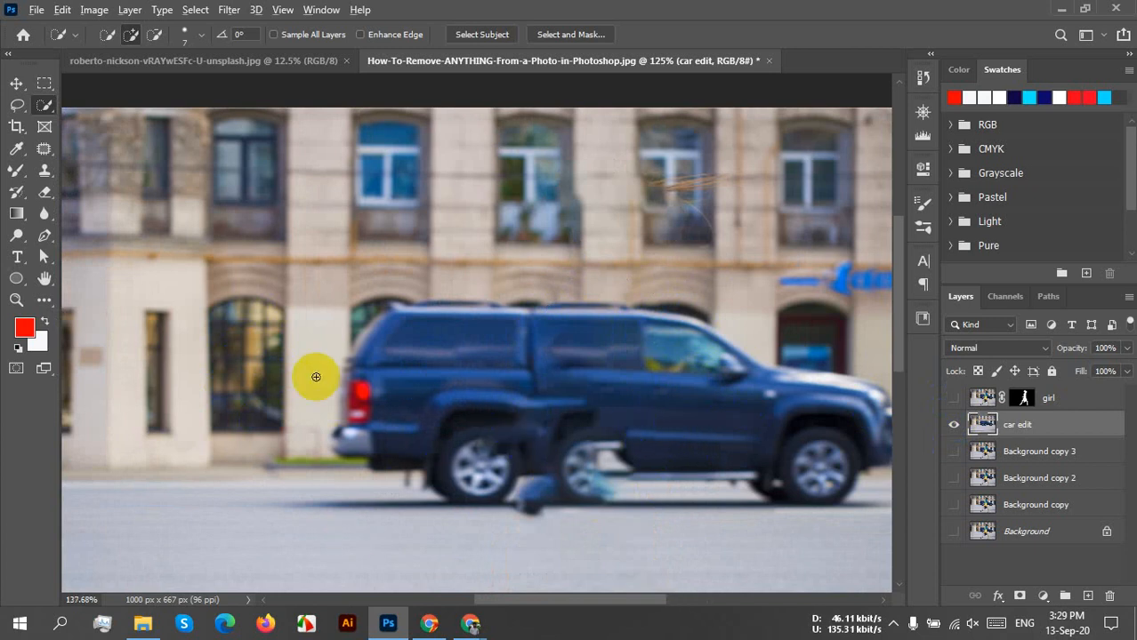
Open the Clone Source settings, enable the horizontal flip for the first source, and move the panel clear of the photo
scroll(315, 375, up, 3)
scroll(490, 340, down, 2)
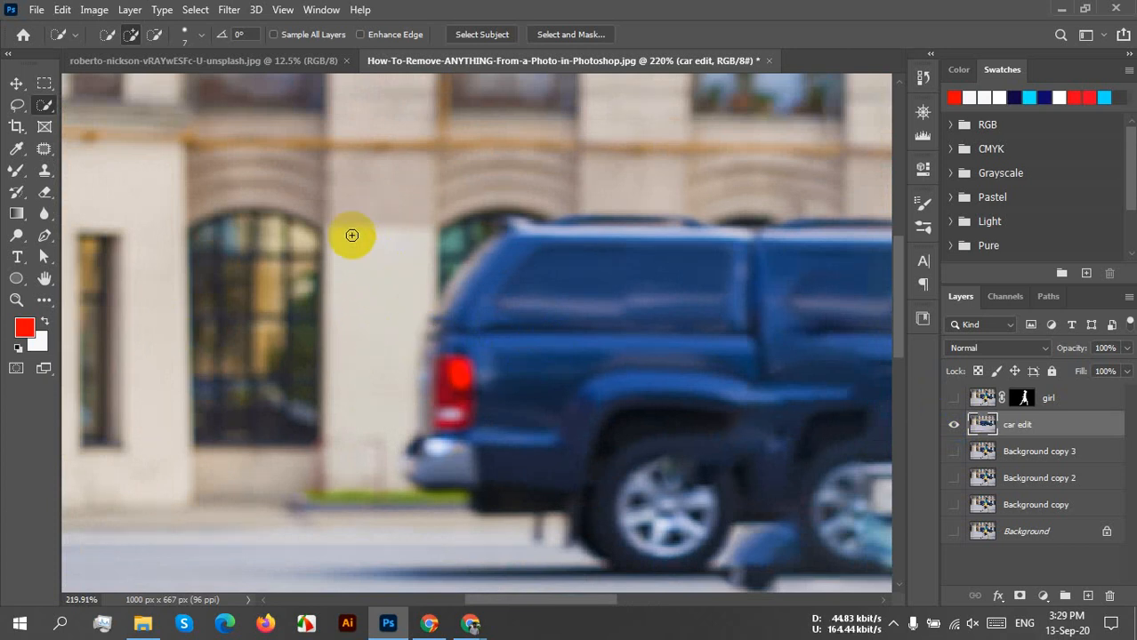
click(322, 13)
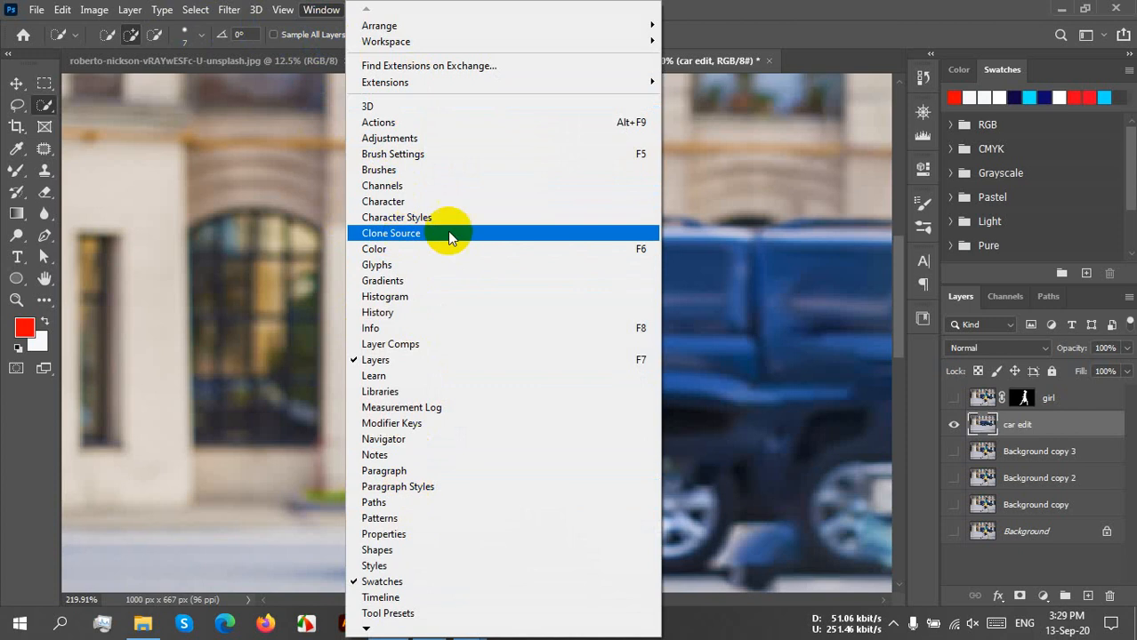
click(520, 234)
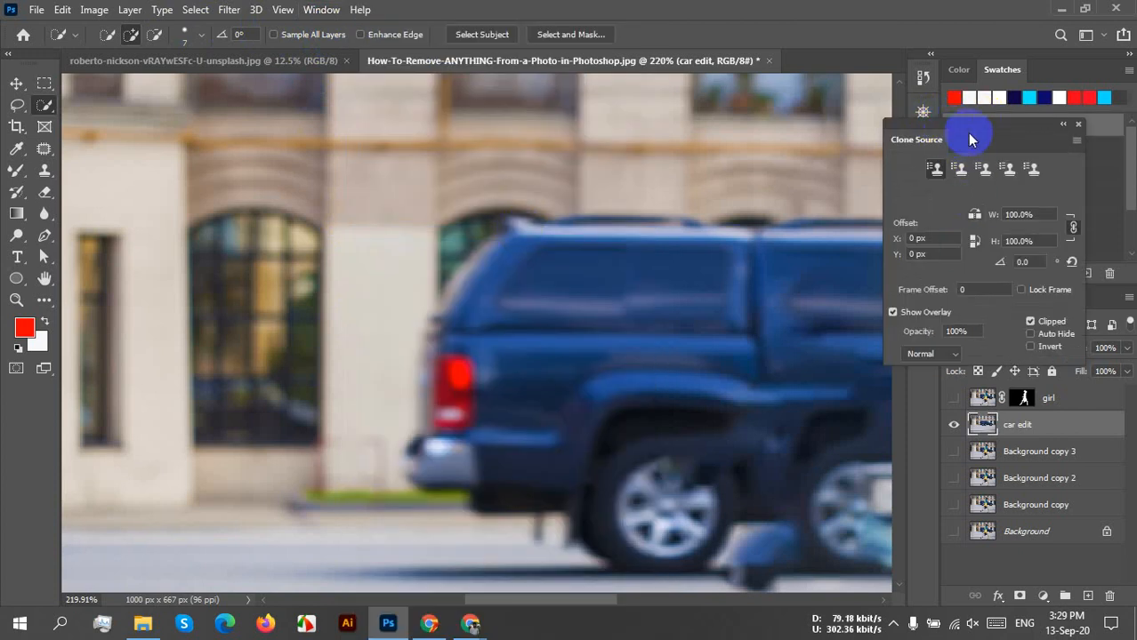
drag(967, 132, 820, 126)
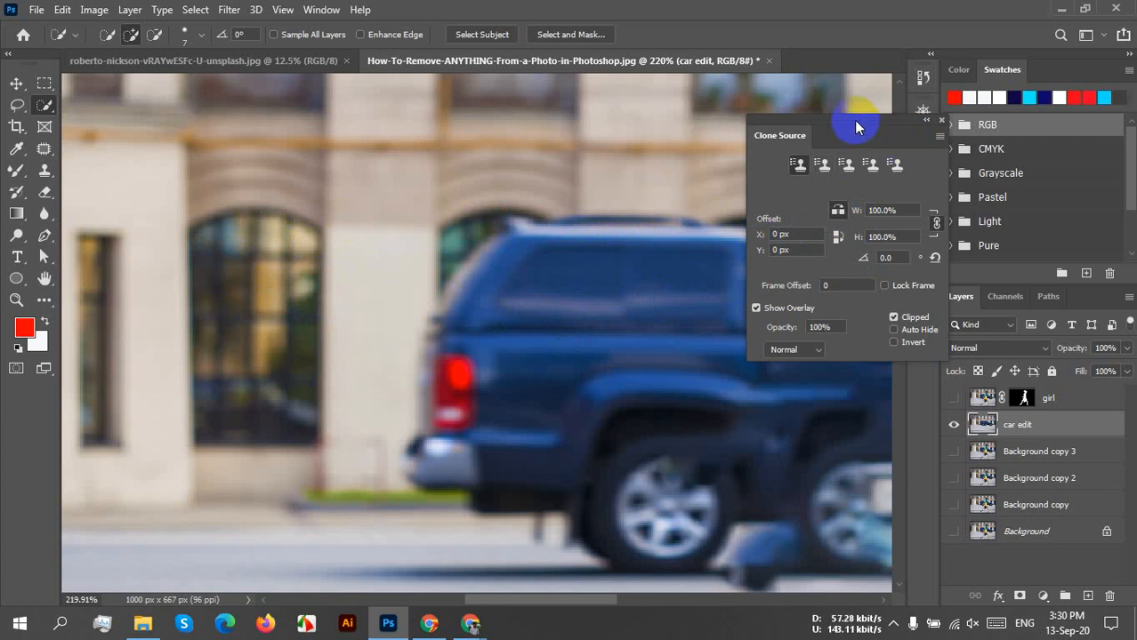
mouse_move(857, 127)
mouse_down()
mouse_move(995, 127)
mouse_move(1041, 89)
mouse_up()
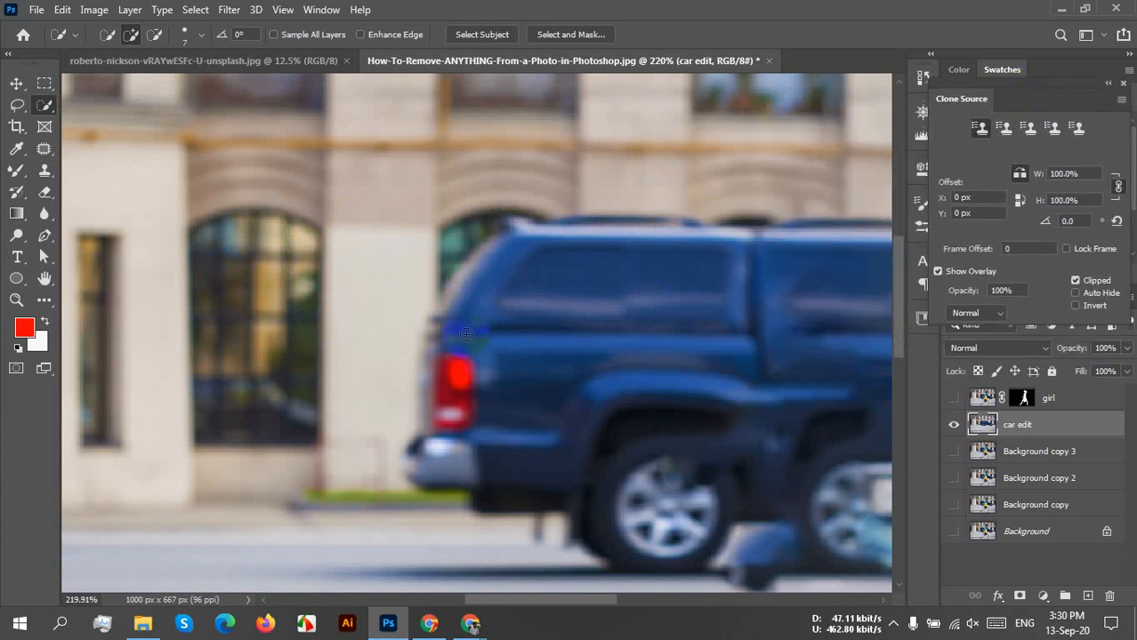
Clone a mirrored copy of the arched window and adjoining wall over the car's rear end with a 20 px Clone Stamp sampling Current & Below
scroll(373, 237, up, 2)
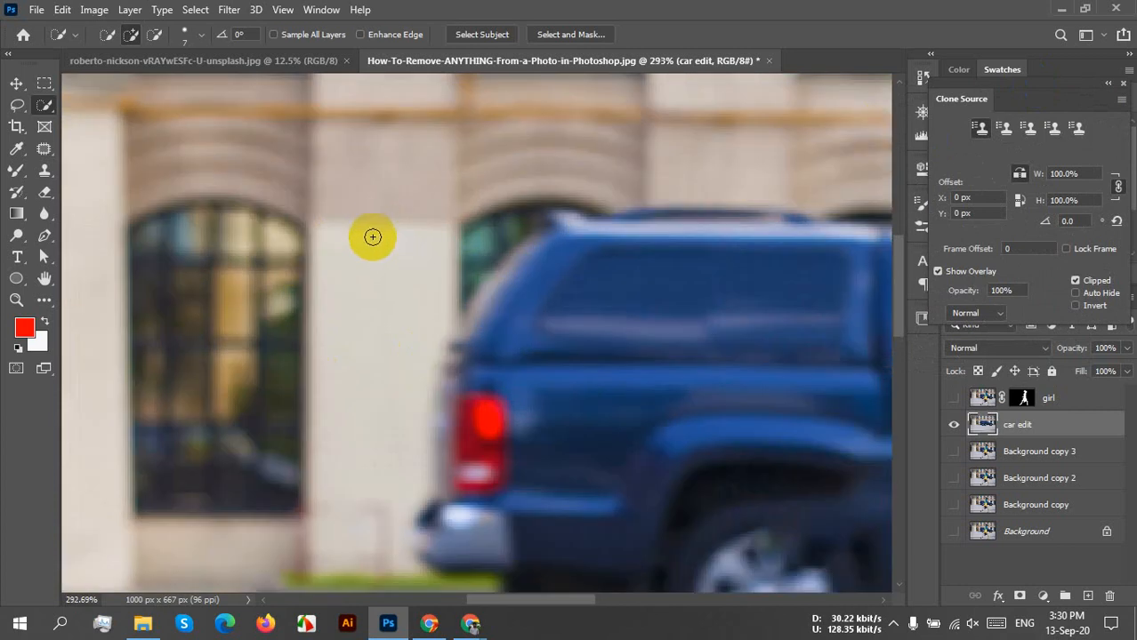
scroll(372, 231, down, 3)
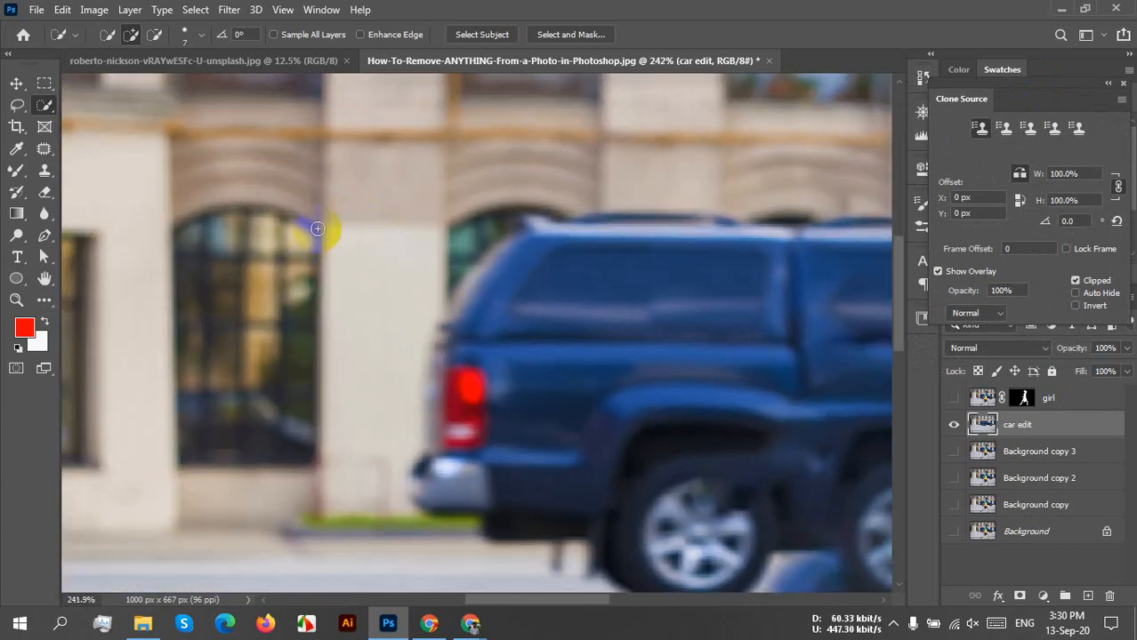
click(52, 178)
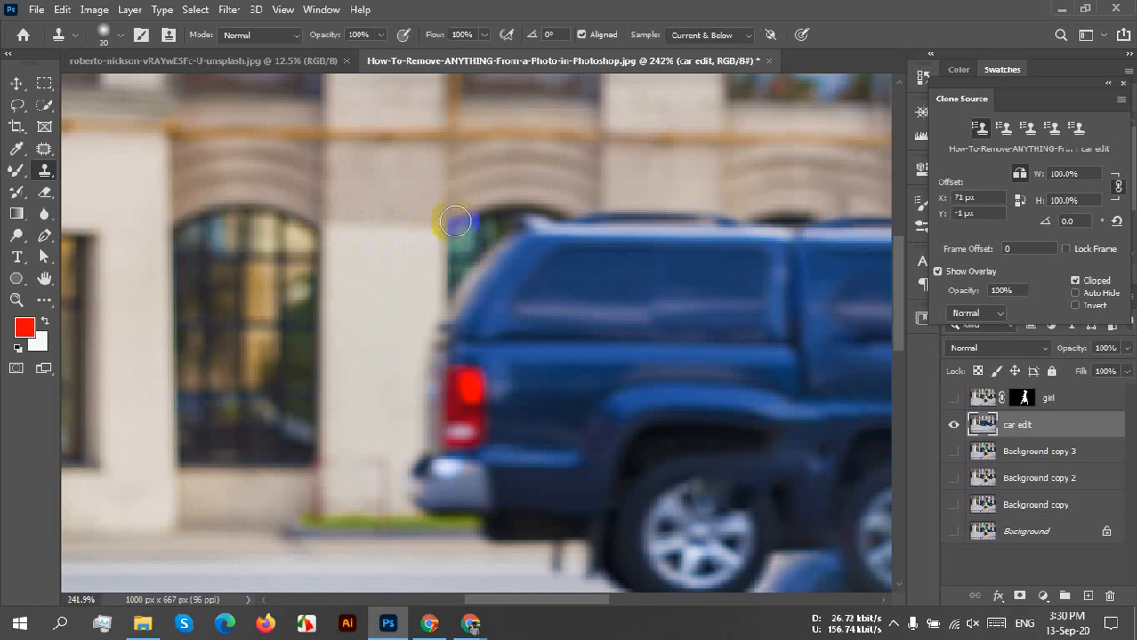
mouse_move(454, 220)
mouse_down()
mouse_move(469, 516)
mouse_move(445, 337)
mouse_move(430, 511)
mouse_move(418, 464)
mouse_move(415, 481)
mouse_move(423, 507)
mouse_move(444, 488)
mouse_up()
mouse_move(480, 260)
mouse_down()
mouse_move(561, 251)
mouse_move(539, 226)
mouse_move(562, 228)
mouse_move(528, 239)
mouse_move(563, 244)
mouse_move(568, 225)
mouse_move(581, 226)
mouse_move(594, 264)
mouse_move(593, 213)
mouse_move(583, 286)
mouse_move(569, 244)
mouse_move(563, 401)
mouse_move(551, 263)
mouse_move(551, 328)
mouse_move(566, 277)
mouse_move(571, 321)
mouse_move(576, 312)
mouse_move(576, 396)
mouse_move(570, 432)
mouse_move(553, 379)
mouse_move(536, 537)
mouse_move(550, 395)
mouse_move(558, 528)
mouse_move(570, 458)
mouse_move(569, 580)
mouse_move(556, 527)
mouse_move(548, 569)
mouse_move(518, 275)
mouse_move(517, 459)
mouse_move(497, 289)
mouse_move(492, 454)
mouse_move(465, 255)
mouse_move(482, 518)
mouse_move(488, 434)
mouse_move(507, 557)
mouse_move(507, 465)
mouse_move(486, 551)
mouse_move(478, 538)
mouse_move(503, 502)
mouse_move(518, 532)
mouse_move(377, 539)
mouse_up()
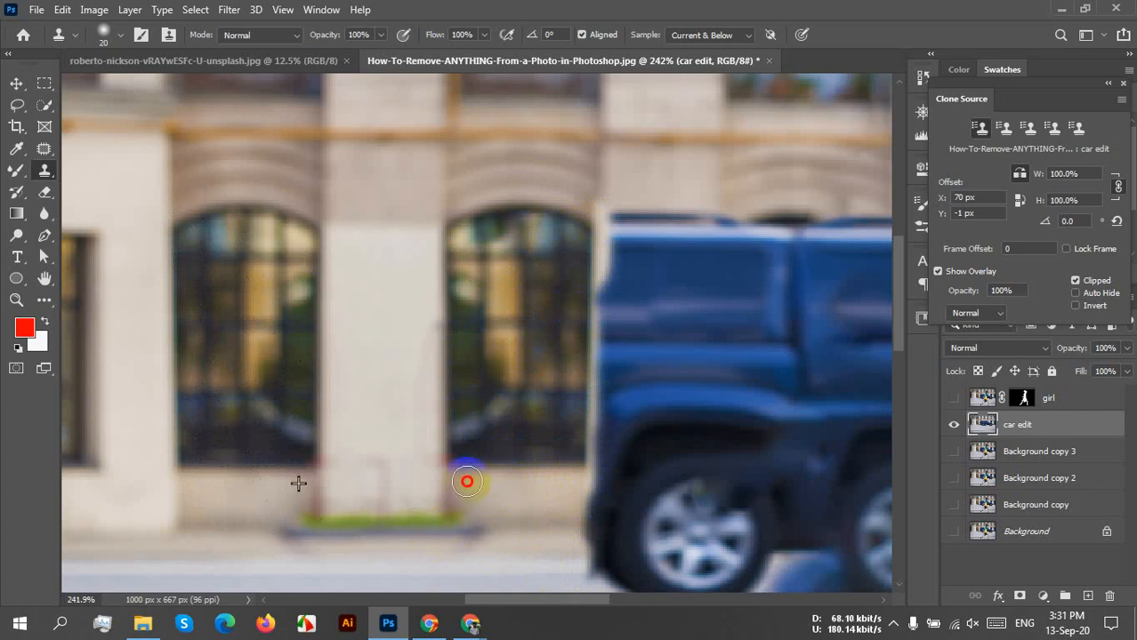
mouse_move(558, 222)
mouse_down()
mouse_move(574, 435)
mouse_move(588, 264)
mouse_move(588, 402)
mouse_move(588, 297)
mouse_move(588, 358)
mouse_move(602, 277)
mouse_move(606, 343)
mouse_move(609, 219)
mouse_move(590, 579)
mouse_move(593, 526)
mouse_up()
scroll(459, 267, down, 4)
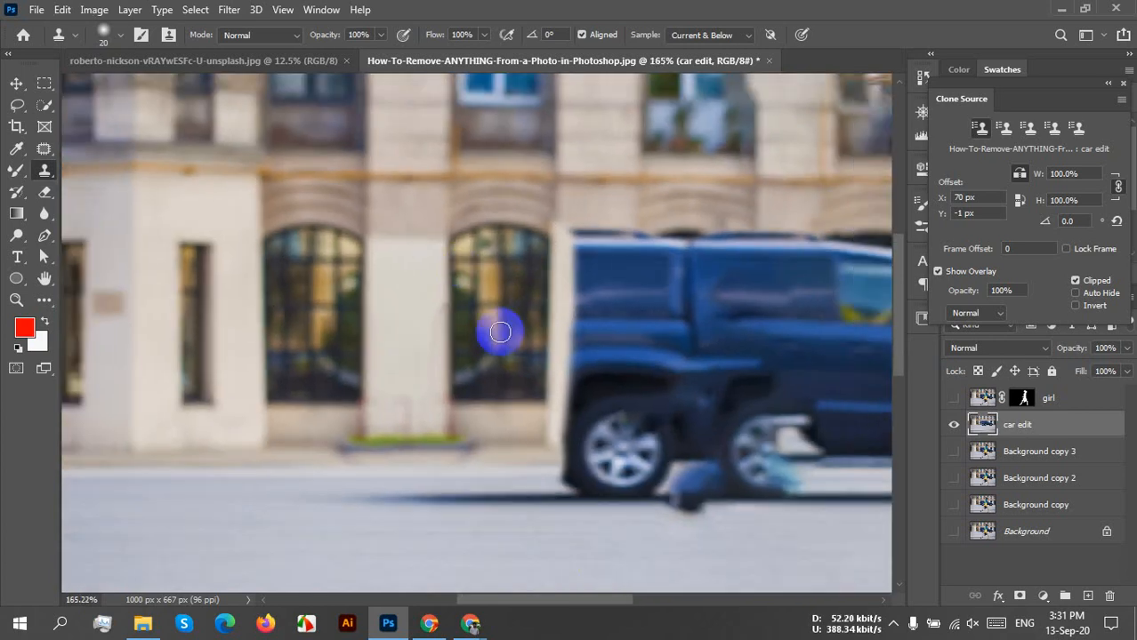
drag(478, 331, 399, 351)
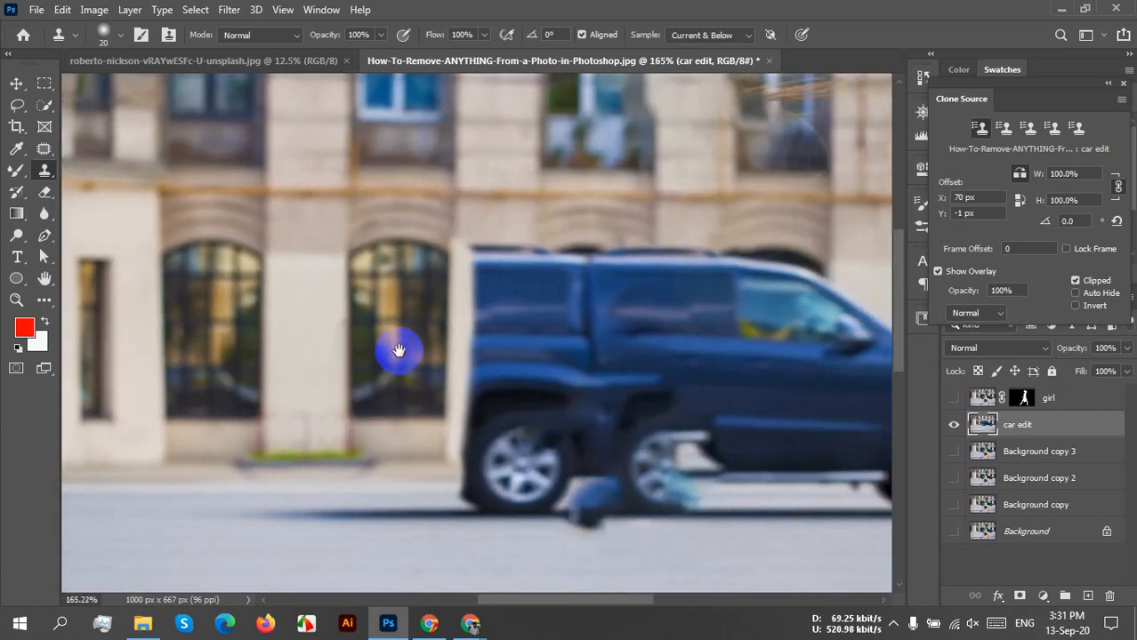
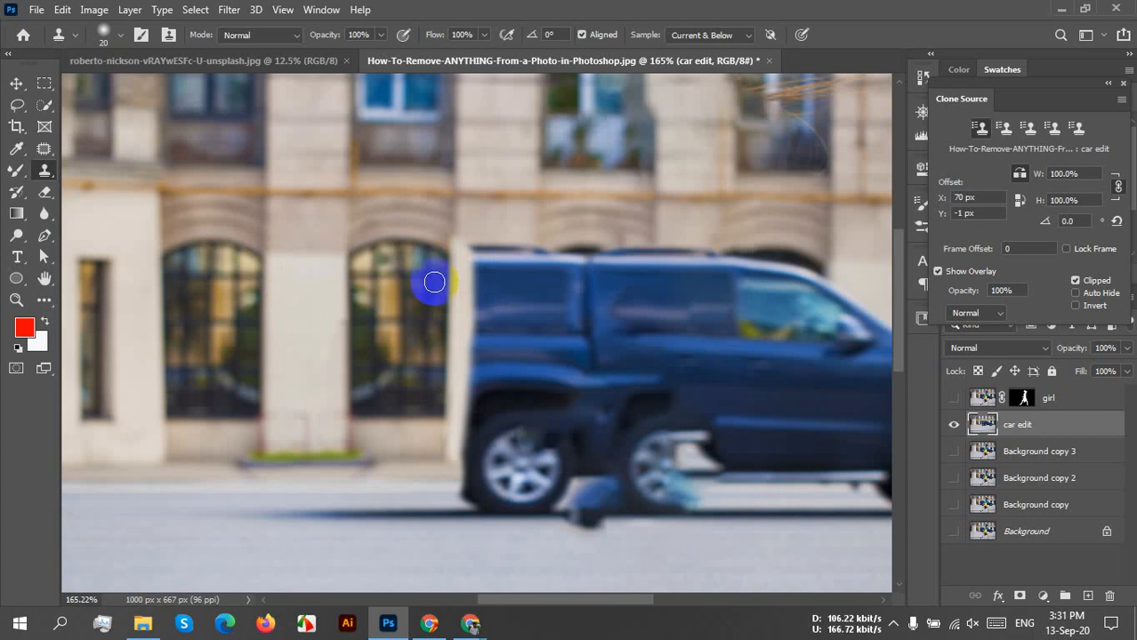
Clone a mirrored copy of the arched window and wall pillar over the middle of the car, aligned under the matching arch
scroll(435, 278, up, 3)
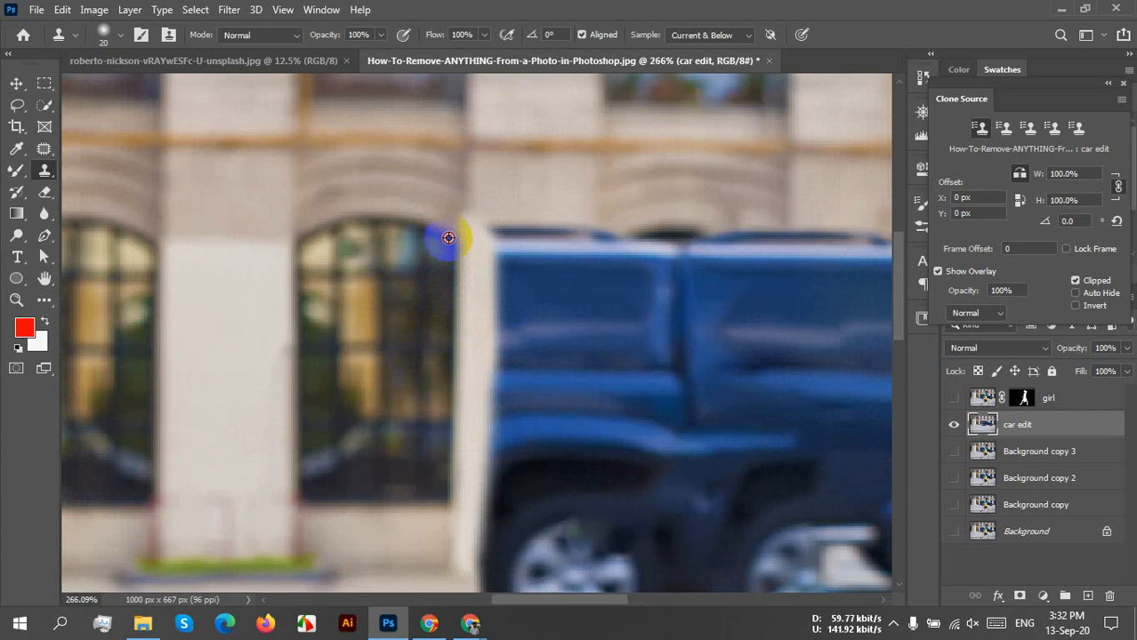
drag(722, 278, 533, 274)
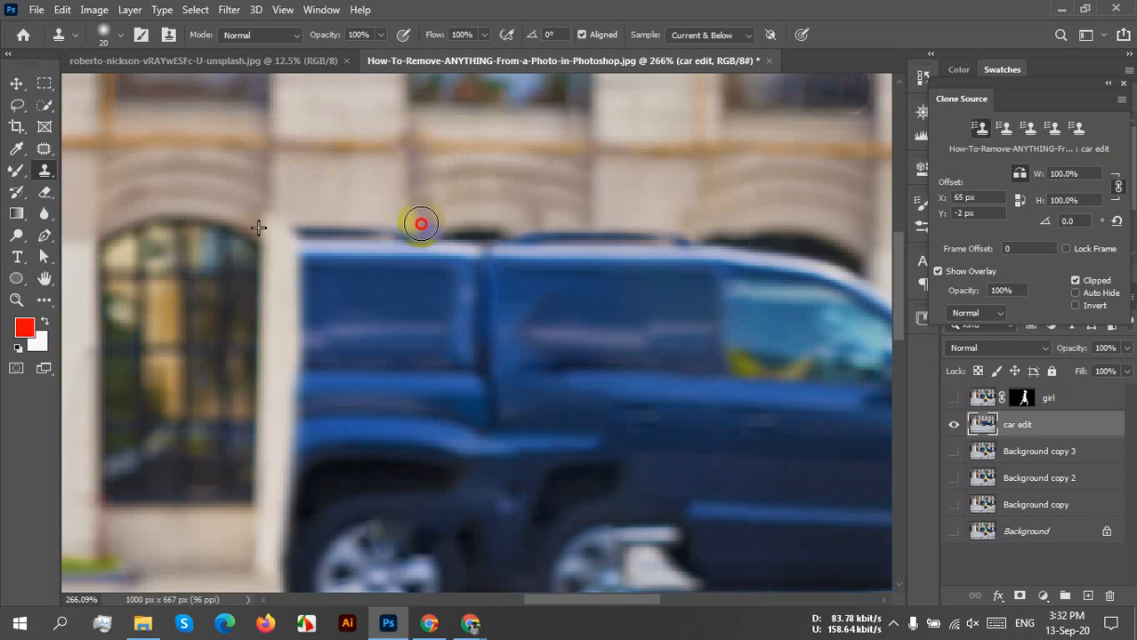
mouse_move(393, 198)
mouse_down()
mouse_move(396, 283)
mouse_move(377, 213)
mouse_move(386, 298)
mouse_move(368, 235)
mouse_move(518, 252)
mouse_move(438, 242)
mouse_move(507, 254)
mouse_move(565, 242)
mouse_move(513, 242)
mouse_move(668, 242)
mouse_move(589, 253)
mouse_move(605, 261)
mouse_move(556, 277)
mouse_move(431, 288)
mouse_move(446, 323)
mouse_up()
scroll(445, 323, down, 4)
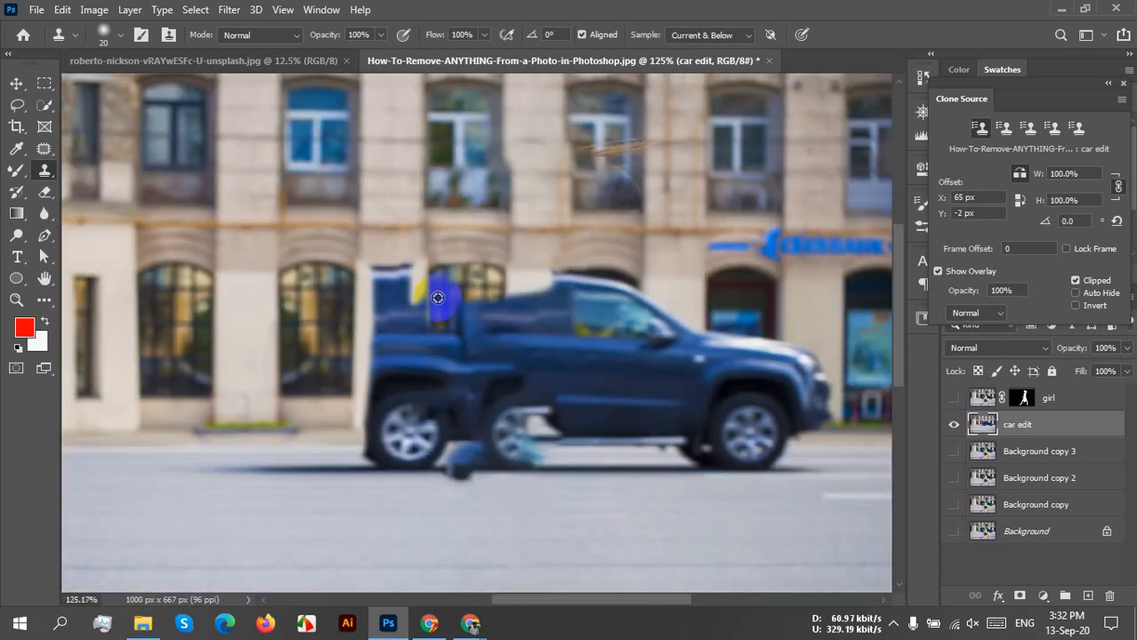
scroll(444, 284, down, 1)
mouse_move(434, 278)
mouse_down()
mouse_move(430, 372)
mouse_move(430, 291)
mouse_move(429, 365)
mouse_move(445, 315)
mouse_move(454, 370)
mouse_move(464, 370)
mouse_move(464, 285)
mouse_move(482, 278)
mouse_move(482, 362)
mouse_move(496, 308)
mouse_move(500, 373)
mouse_move(500, 291)
mouse_move(500, 325)
mouse_move(483, 299)
mouse_move(483, 381)
mouse_move(483, 248)
mouse_move(482, 297)
mouse_move(474, 239)
mouse_move(414, 230)
mouse_move(537, 230)
mouse_move(503, 232)
mouse_move(500, 373)
mouse_move(497, 251)
mouse_move(495, 417)
mouse_move(469, 334)
mouse_move(454, 342)
mouse_move(444, 408)
mouse_move(431, 408)
mouse_move(431, 421)
mouse_move(442, 432)
mouse_move(443, 346)
mouse_move(453, 435)
mouse_move(463, 402)
mouse_move(473, 439)
mouse_move(485, 400)
mouse_move(485, 444)
mouse_move(500, 422)
mouse_move(513, 439)
mouse_move(513, 312)
mouse_move(523, 294)
mouse_move(517, 384)
mouse_move(514, 307)
mouse_move(528, 280)
mouse_move(544, 373)
mouse_move(530, 251)
mouse_move(541, 317)
mouse_move(541, 295)
mouse_move(526, 309)
mouse_move(538, 218)
mouse_move(556, 373)
mouse_move(559, 291)
mouse_move(559, 411)
mouse_move(587, 312)
mouse_move(583, 376)
mouse_move(605, 269)
mouse_move(607, 396)
mouse_move(605, 289)
mouse_move(562, 483)
mouse_move(591, 414)
mouse_move(592, 353)
mouse_move(592, 449)
mouse_move(604, 423)
mouse_move(612, 347)
mouse_move(612, 452)
mouse_move(607, 432)
mouse_move(528, 431)
mouse_move(571, 432)
mouse_move(568, 449)
mouse_move(536, 363)
mouse_move(527, 432)
mouse_move(522, 351)
mouse_move(520, 406)
mouse_move(535, 447)
mouse_move(545, 388)
mouse_move(432, 311)
mouse_move(406, 356)
mouse_move(418, 310)
mouse_move(512, 316)
mouse_move(546, 345)
mouse_move(512, 279)
mouse_move(586, 244)
mouse_move(635, 235)
mouse_move(756, 246)
mouse_move(601, 247)
mouse_move(595, 276)
mouse_up()
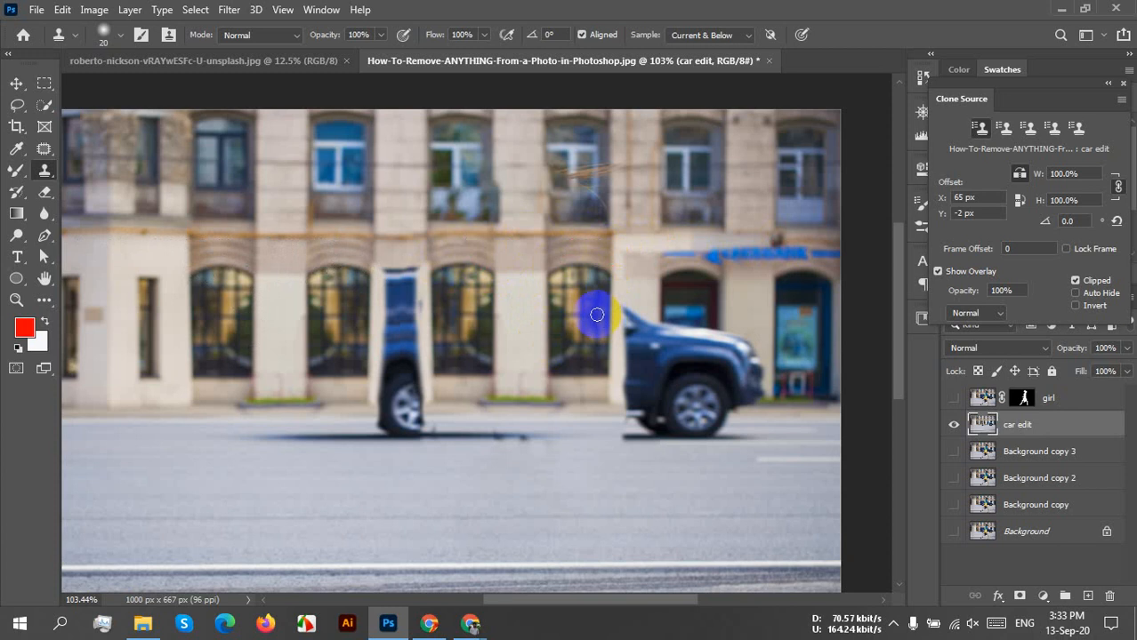
Undo the last clone stroke and clone the mirrored arched window and wall again over the car's cabin up to the hood
key(ctrl+z)
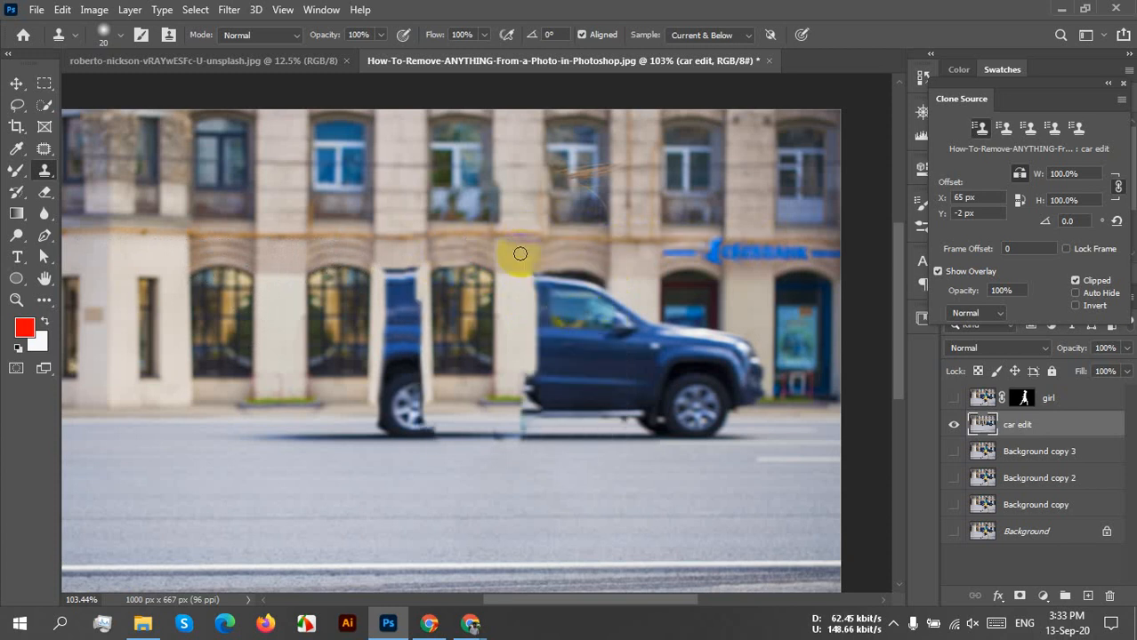
mouse_move(520, 254)
mouse_down()
mouse_move(507, 338)
mouse_move(545, 237)
mouse_move(557, 392)
mouse_move(548, 256)
mouse_move(618, 242)
mouse_move(591, 264)
mouse_move(604, 273)
mouse_move(582, 266)
mouse_move(573, 381)
mouse_move(583, 306)
mouse_move(541, 303)
mouse_move(555, 281)
mouse_move(520, 335)
mouse_move(538, 389)
mouse_move(536, 305)
mouse_move(527, 411)
mouse_move(520, 363)
mouse_move(517, 414)
mouse_move(534, 355)
mouse_move(541, 409)
mouse_up()
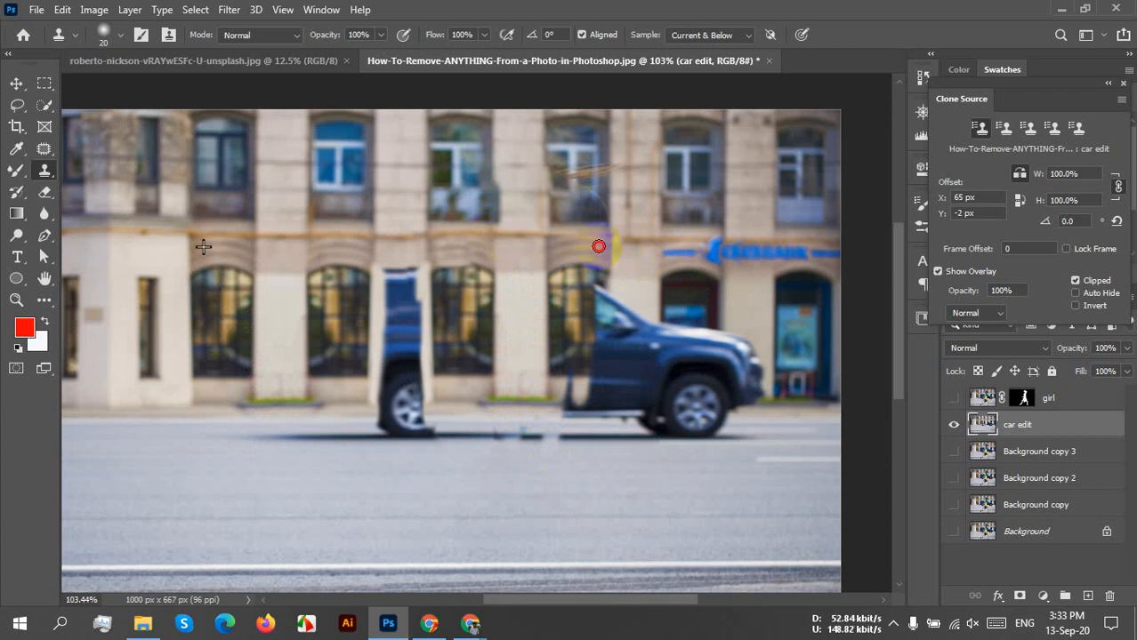
drag(586, 247, 593, 284)
drag(595, 309, 607, 241)
mouse_move(618, 285)
mouse_down()
mouse_move(622, 245)
mouse_move(601, 258)
mouse_move(584, 423)
mouse_move(584, 316)
mouse_move(583, 376)
mouse_move(597, 295)
mouse_move(596, 392)
mouse_move(608, 289)
mouse_move(608, 418)
mouse_move(617, 301)
mouse_move(614, 438)
mouse_move(600, 378)
mouse_move(586, 429)
mouse_move(558, 443)
mouse_move(568, 363)
mouse_up()
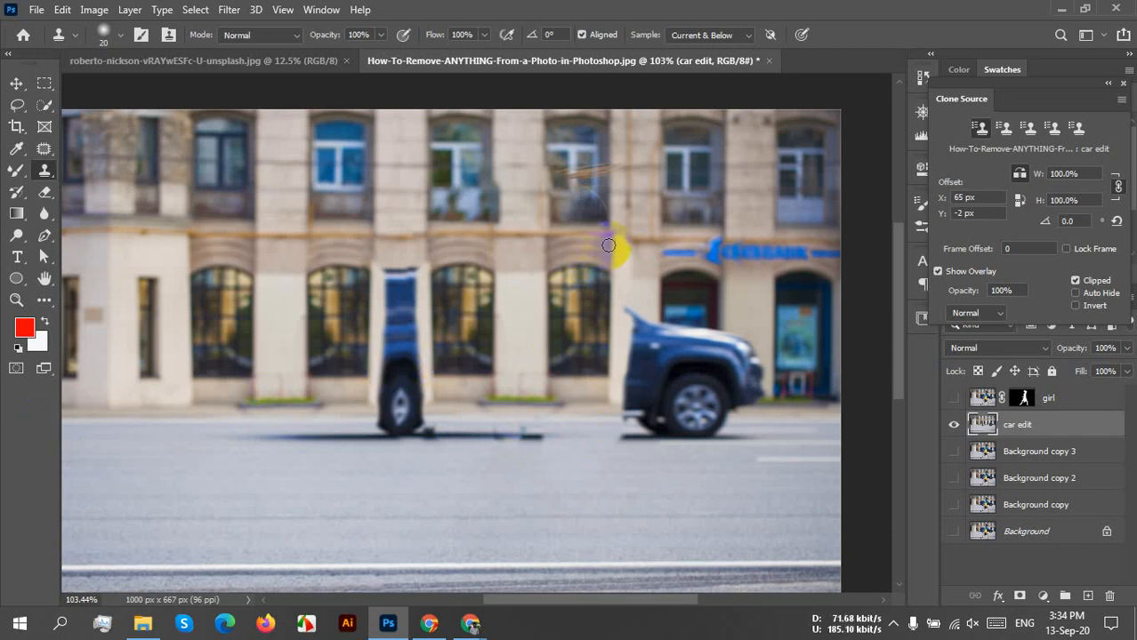
mouse_move(582, 241)
mouse_down()
mouse_move(418, 236)
mouse_move(451, 264)
mouse_move(475, 260)
mouse_move(457, 250)
mouse_move(446, 283)
mouse_move(429, 253)
mouse_up()
drag(491, 269, 488, 266)
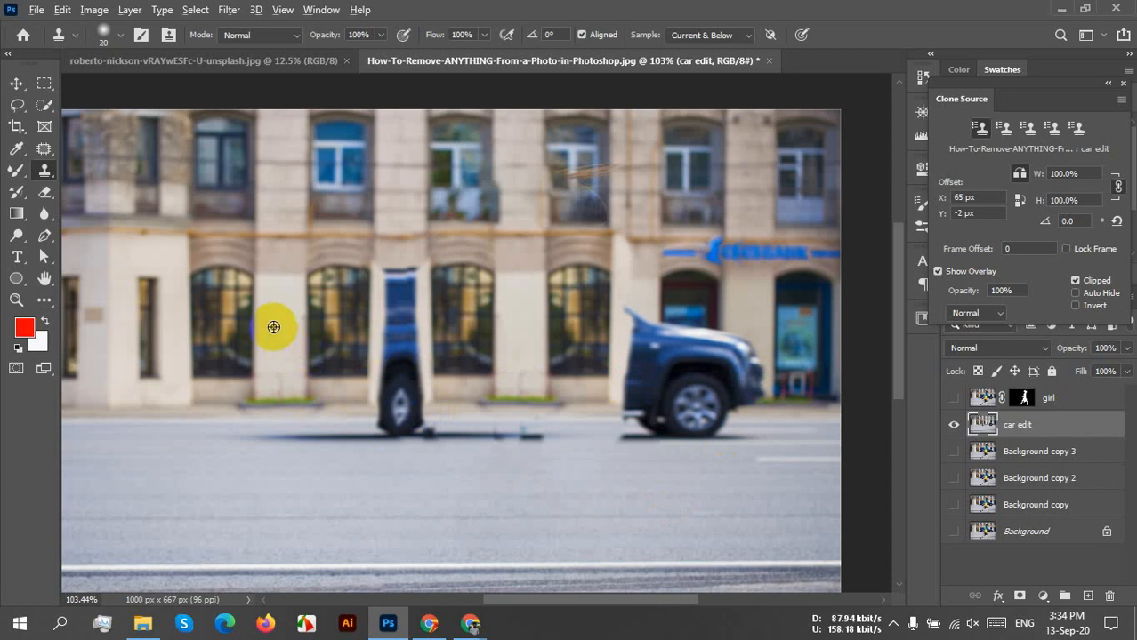
Clone the mirrored wall pillar and window edges over the remaining strip of the car's rear between the two arched windows
scroll(273, 324, up, 2)
scroll(273, 323, up, 1)
scroll(438, 363, up, 1)
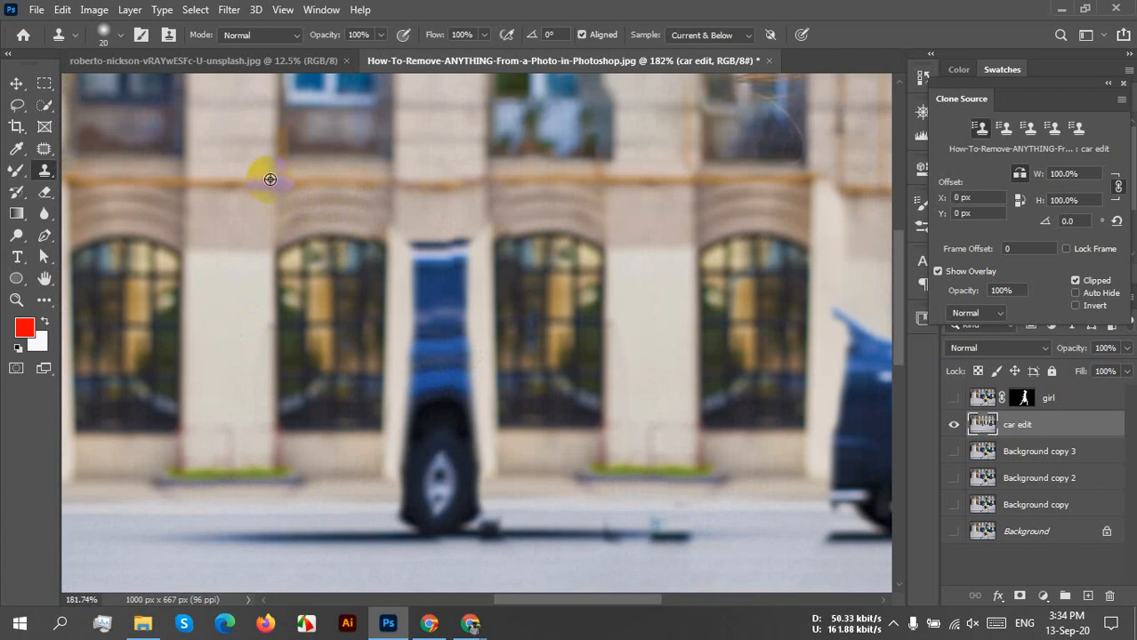
click(423, 188)
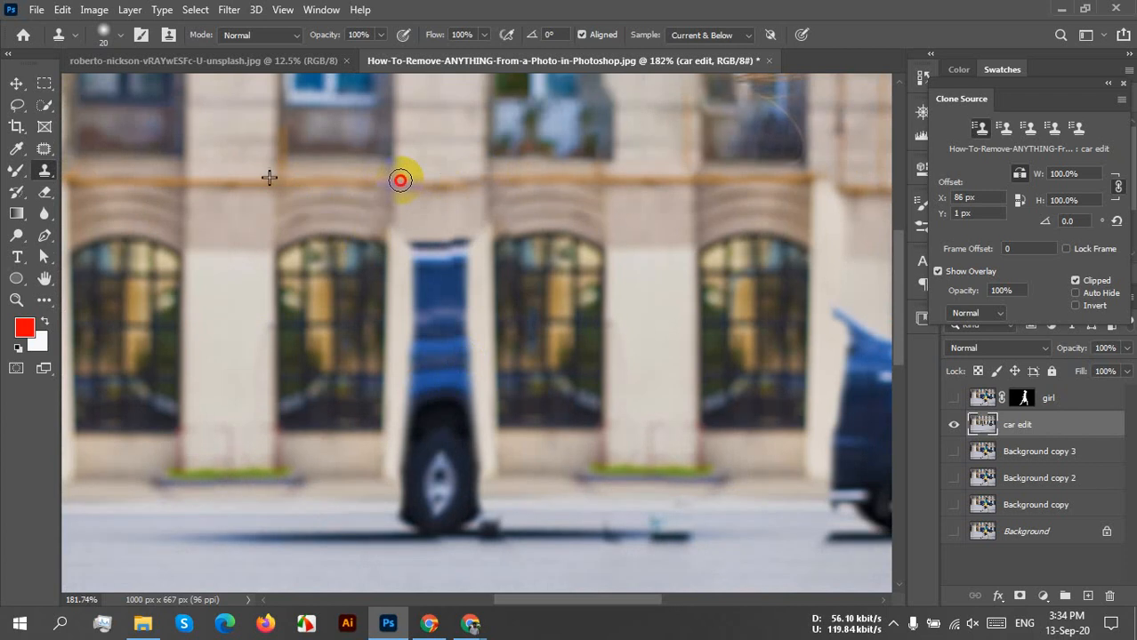
drag(400, 180, 395, 451)
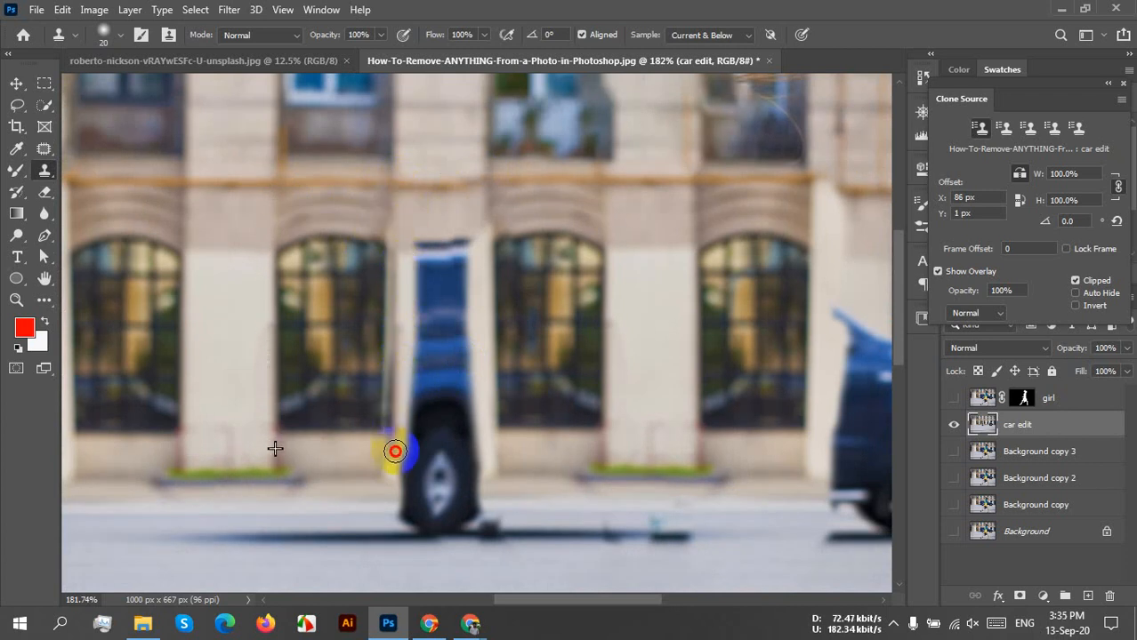
key(ctrl+z)
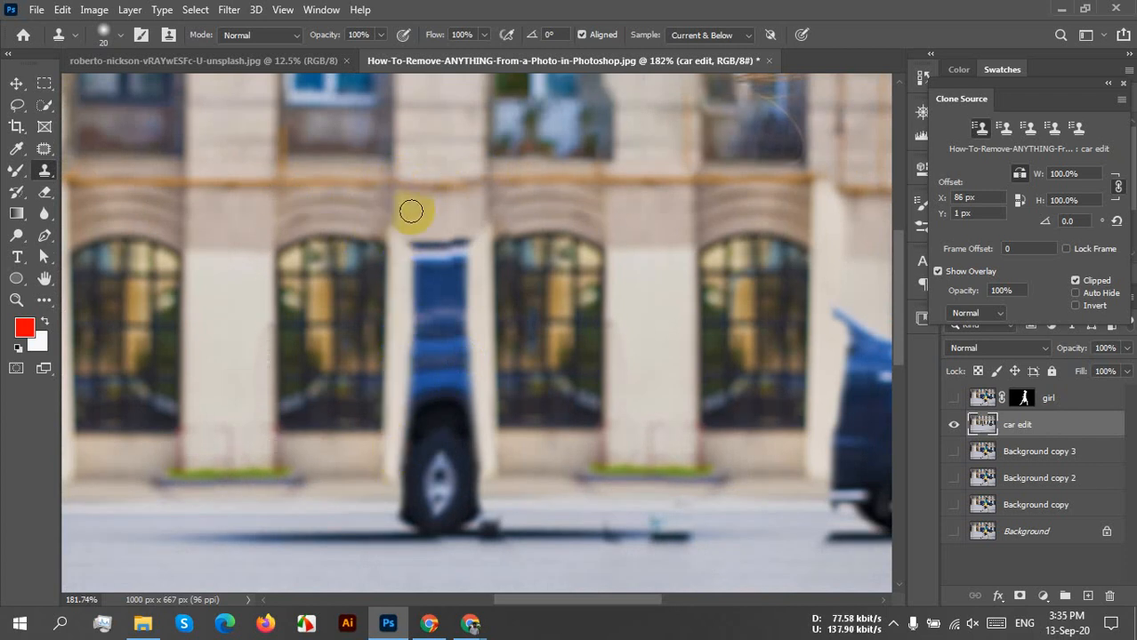
mouse_move(401, 183)
mouse_down()
mouse_move(419, 416)
mouse_move(412, 470)
mouse_move(412, 356)
mouse_move(412, 454)
mouse_move(412, 371)
mouse_move(381, 477)
mouse_move(383, 203)
mouse_up()
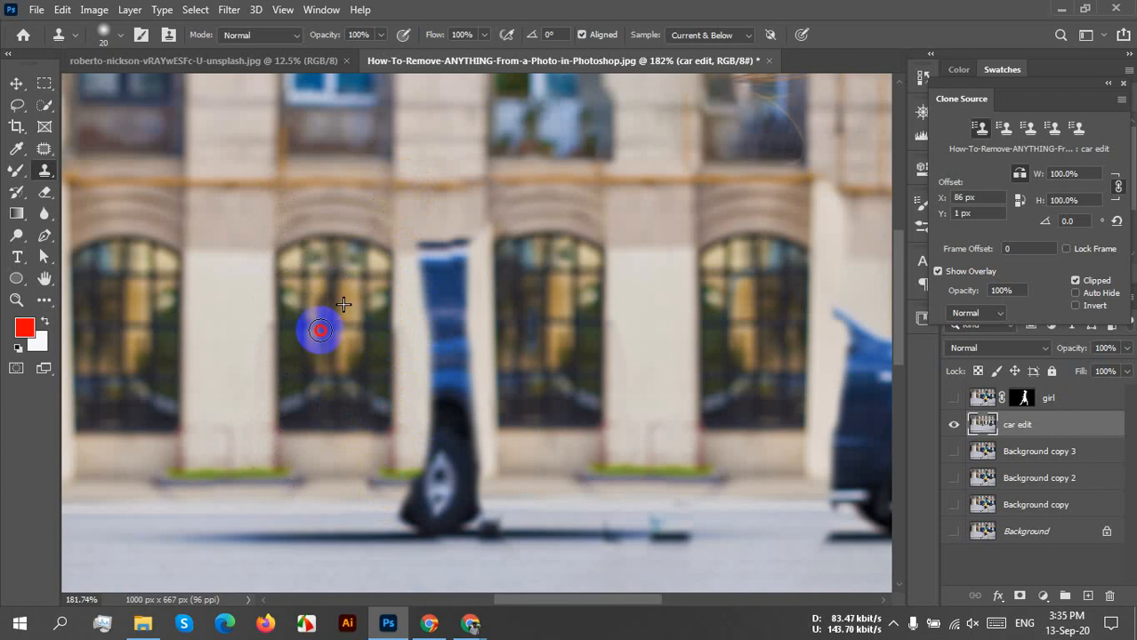
click(414, 356)
mouse_move(416, 357)
mouse_down()
mouse_move(363, 354)
mouse_move(370, 314)
mouse_move(391, 267)
mouse_move(417, 350)
mouse_move(425, 325)
mouse_move(435, 403)
mouse_move(445, 237)
mouse_move(453, 323)
mouse_move(460, 274)
mouse_move(460, 415)
mouse_move(460, 331)
mouse_move(442, 439)
mouse_move(441, 368)
mouse_move(427, 500)
mouse_move(415, 412)
mouse_move(410, 512)
mouse_move(430, 489)
mouse_move(444, 399)
mouse_move(443, 518)
mouse_move(456, 467)
mouse_move(455, 369)
mouse_move(452, 477)
mouse_move(451, 352)
mouse_move(451, 439)
mouse_move(465, 321)
mouse_move(466, 518)
mouse_move(473, 427)
mouse_move(479, 519)
mouse_move(457, 445)
mouse_move(455, 506)
mouse_move(454, 495)
mouse_move(475, 246)
mouse_move(480, 480)
mouse_move(481, 227)
mouse_move(500, 310)
mouse_move(500, 224)
mouse_move(498, 420)
mouse_move(497, 252)
mouse_move(508, 291)
mouse_move(530, 271)
mouse_move(528, 285)
mouse_move(541, 242)
mouse_move(553, 386)
mouse_move(550, 414)
mouse_move(533, 368)
mouse_move(522, 439)
mouse_up()
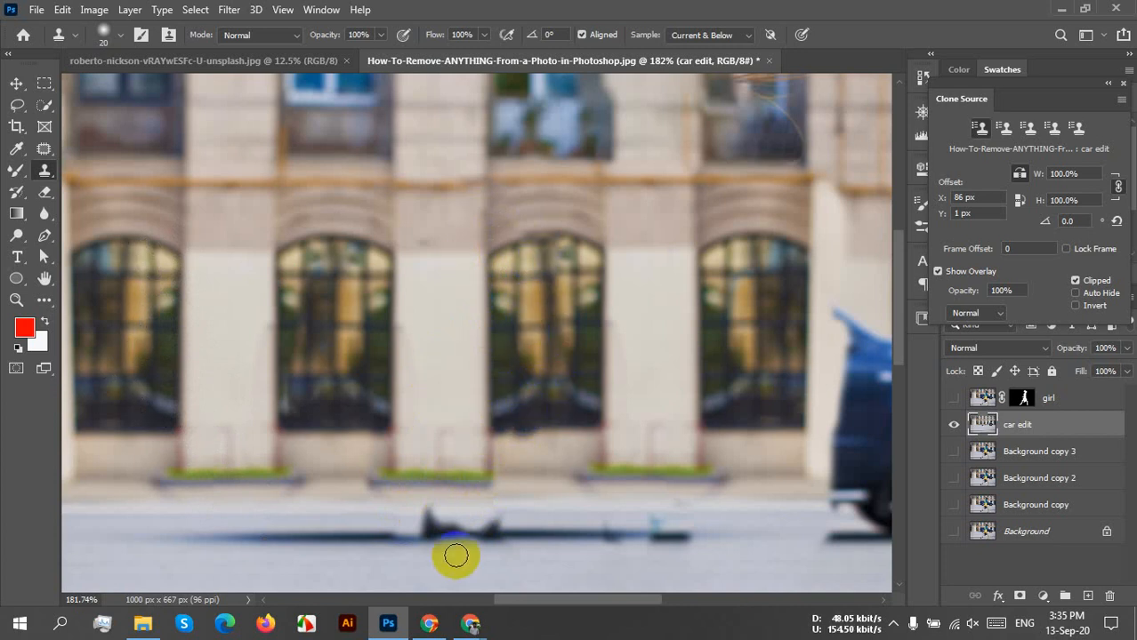
Select the blue doorway beside the car's front with a rectangular marquee and copy it from the car edit layer to a new layer
scroll(436, 515, down, 3)
scroll(436, 515, down, 2)
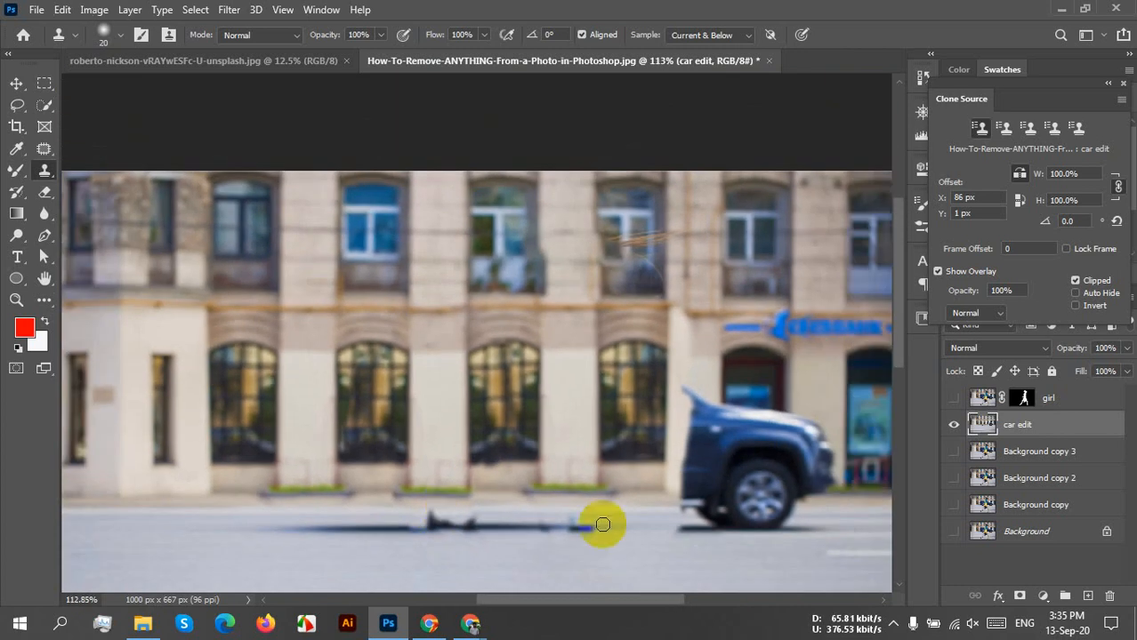
scroll(477, 435, down, 3)
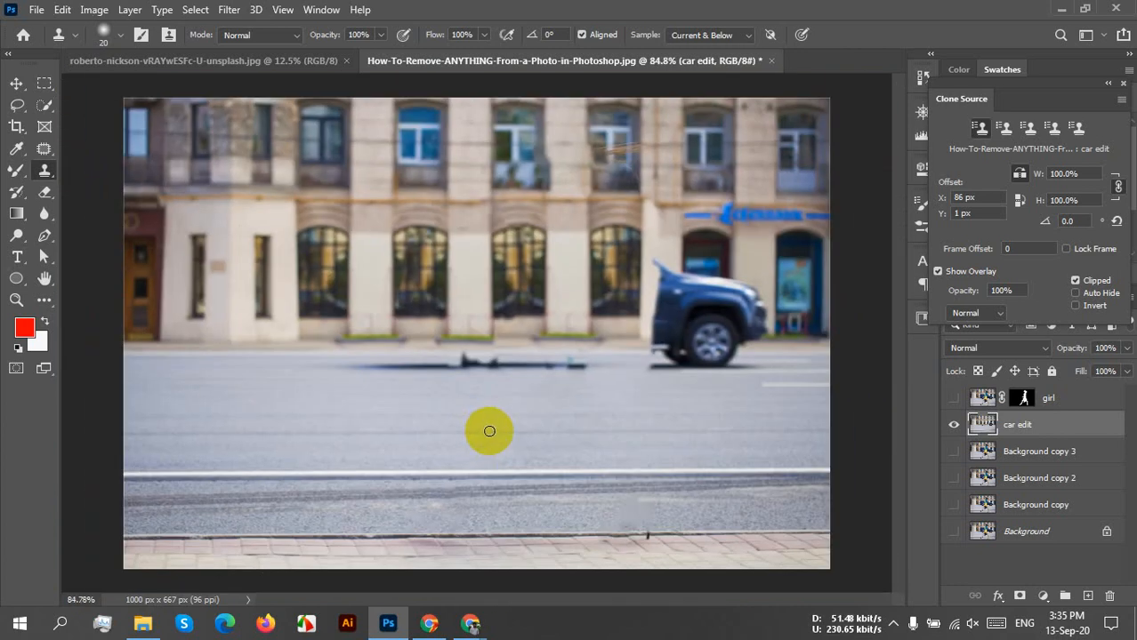
scroll(466, 391, up, 4)
drag(532, 450, 289, 530)
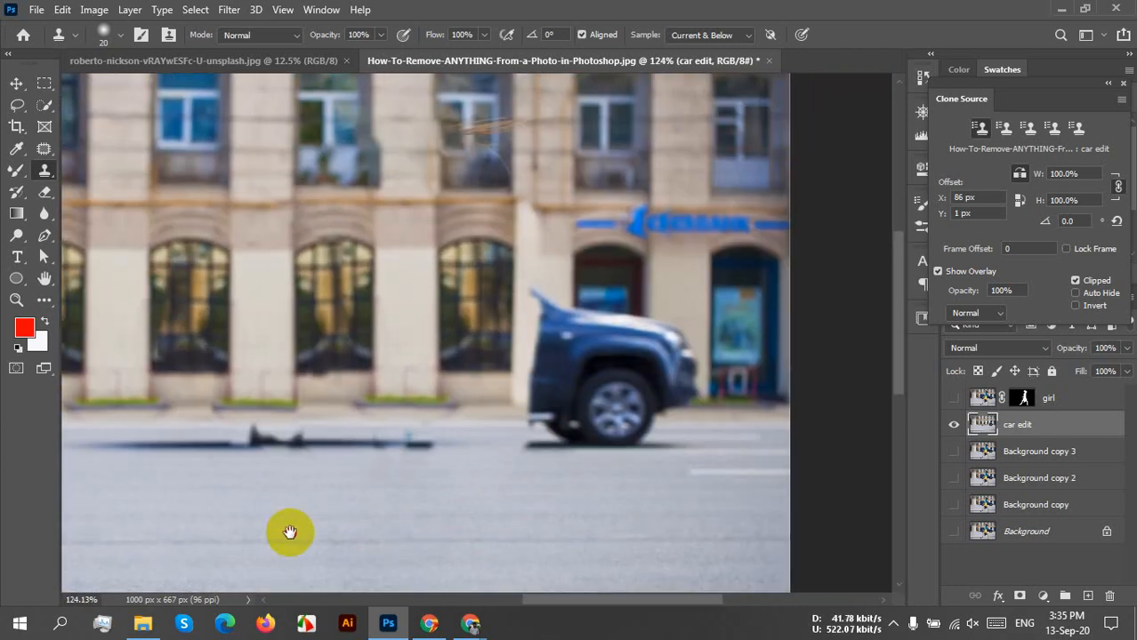
scroll(646, 389, up, 2)
drag(512, 402, 458, 408)
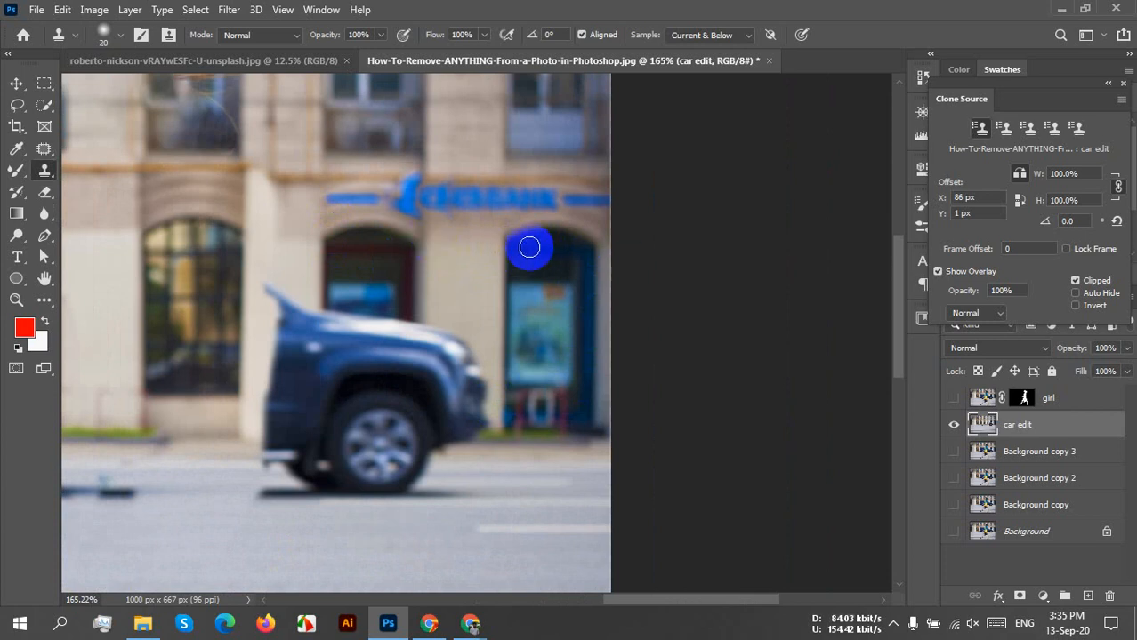
drag(551, 277, 482, 305)
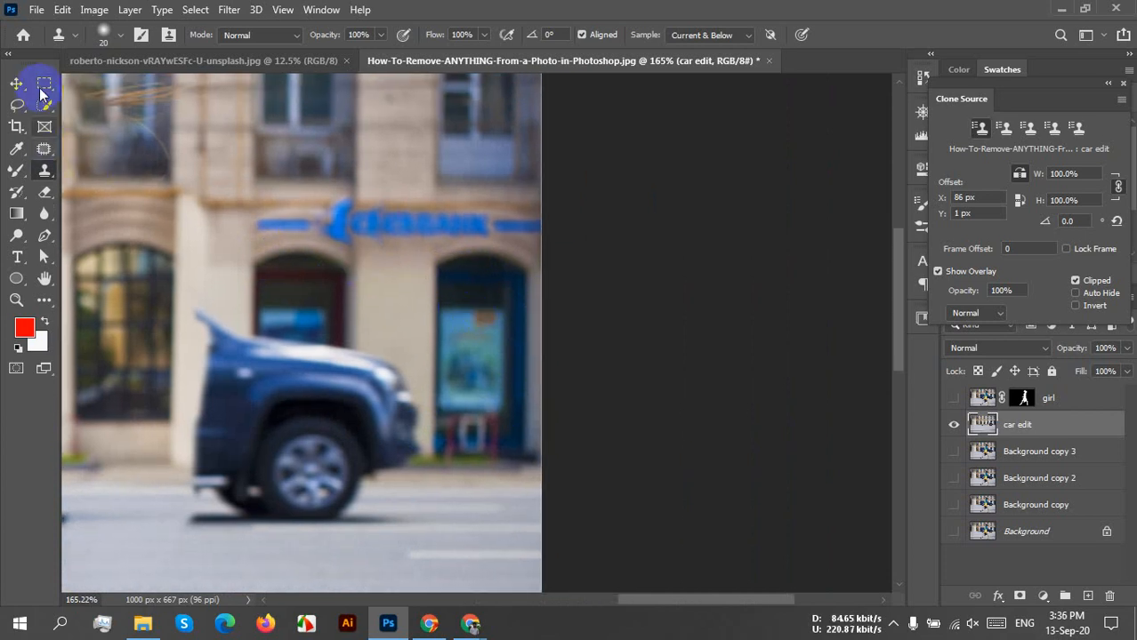
click(43, 86)
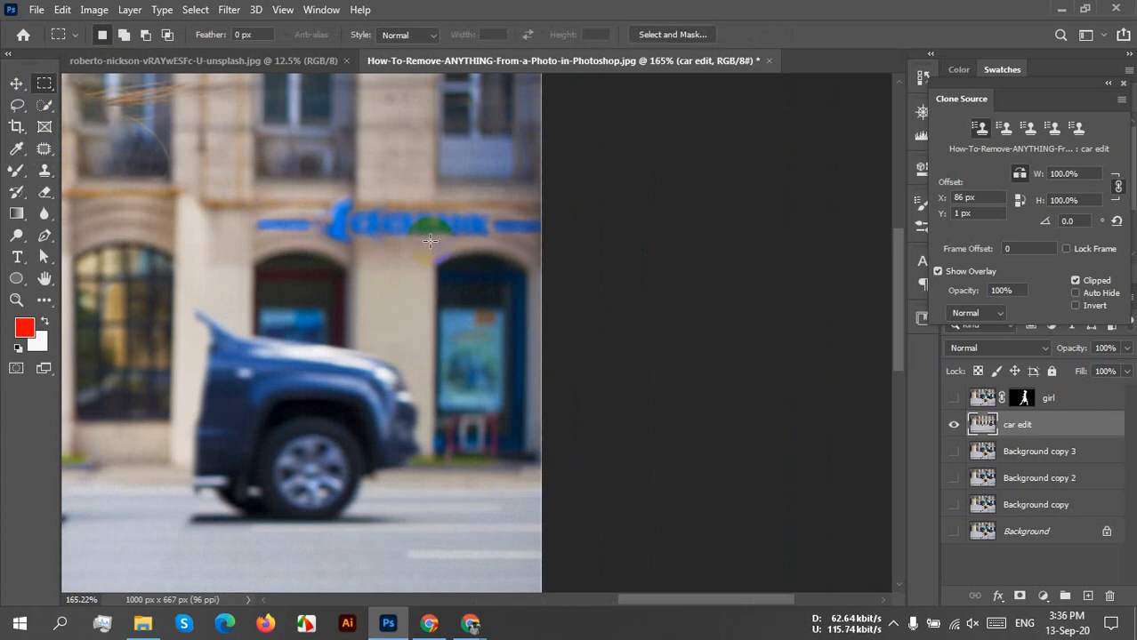
drag(430, 240, 540, 484)
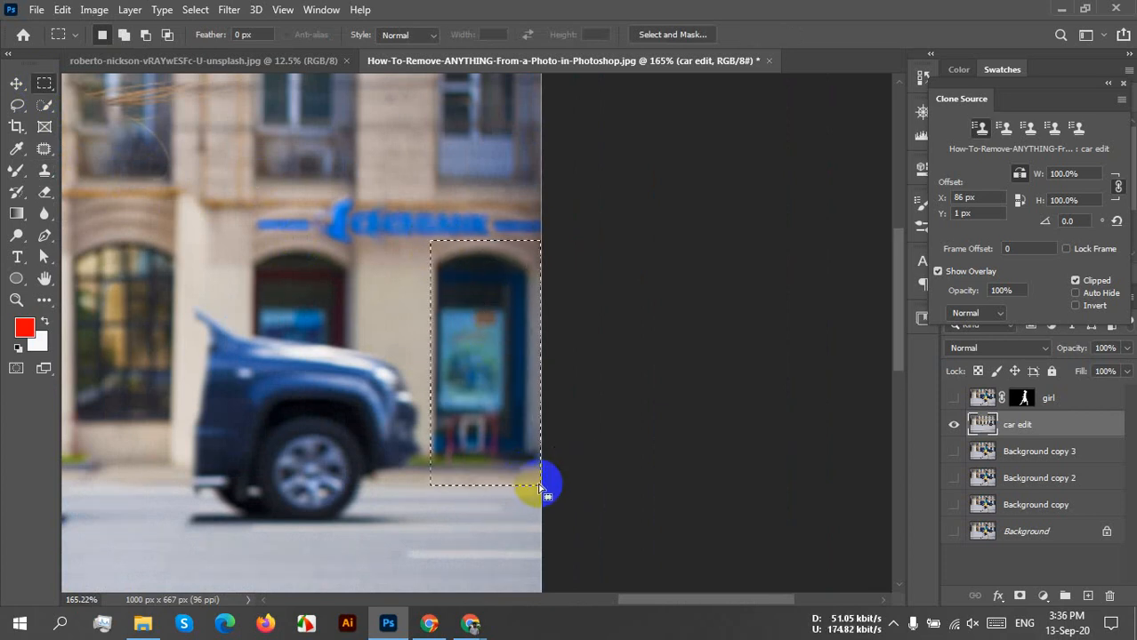
click(16, 82)
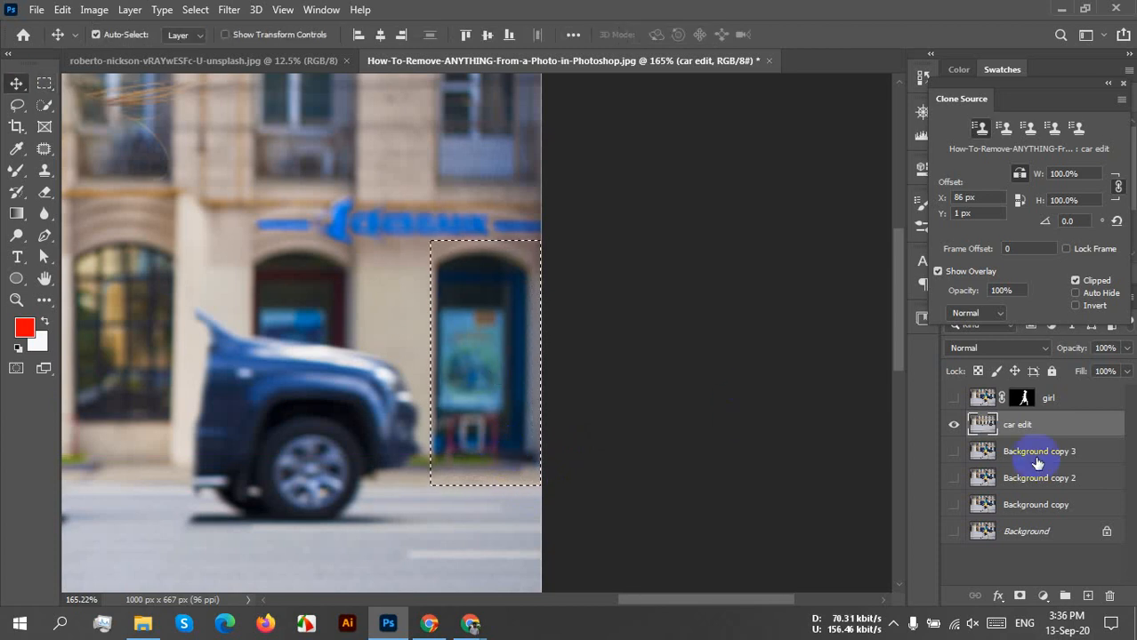
key(ctrl+j)
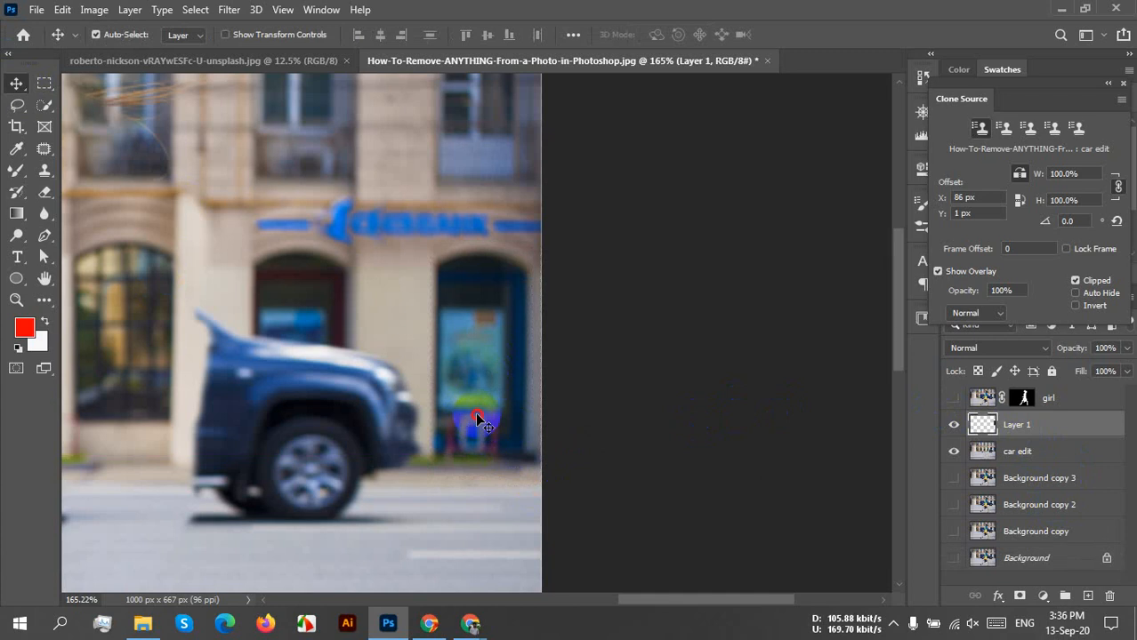
Move the copied doorway over the hidden one behind the car's hood, aligning it at 28% layer opacity before restoring 100%
drag(477, 416, 292, 407)
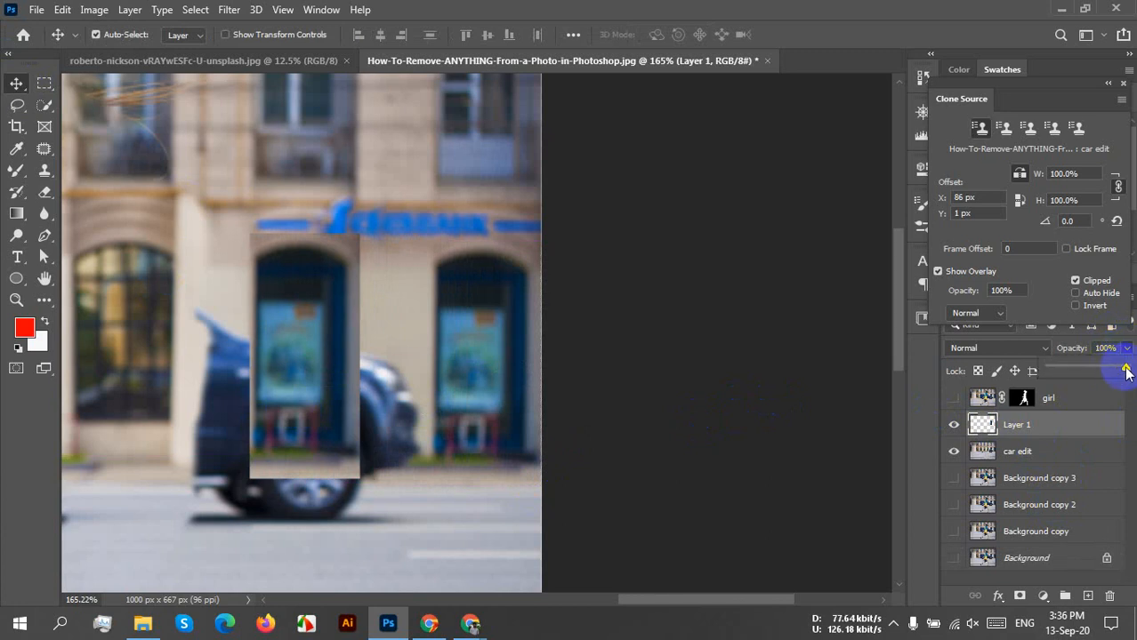
drag(1125, 372, 1069, 371)
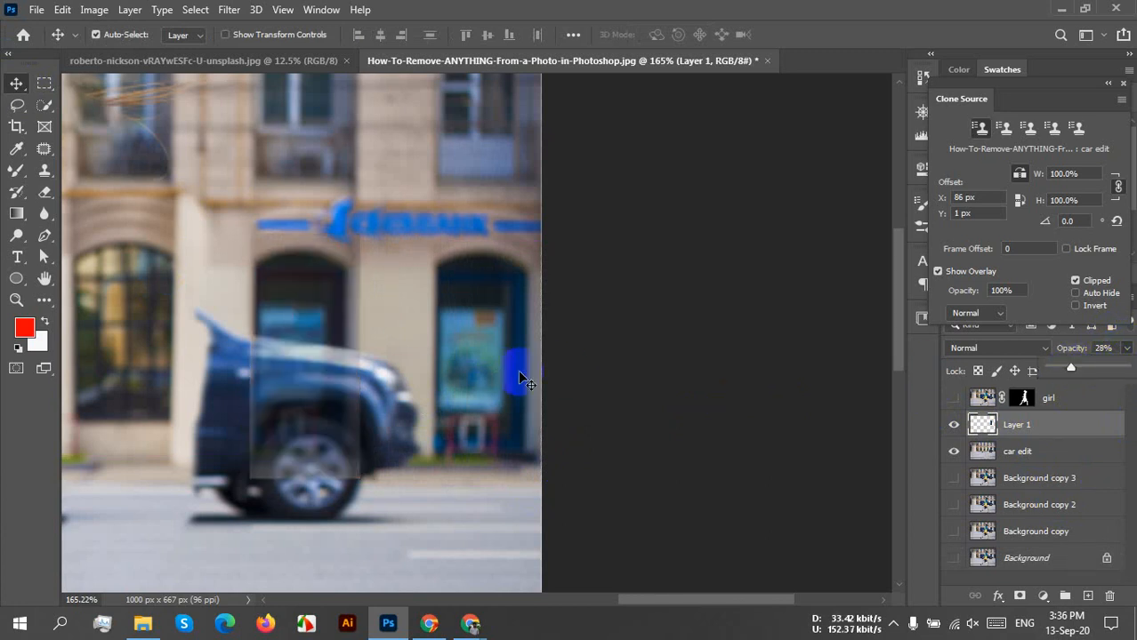
mouse_move(316, 372)
mouse_down()
mouse_move(302, 382)
mouse_move(311, 379)
mouse_up()
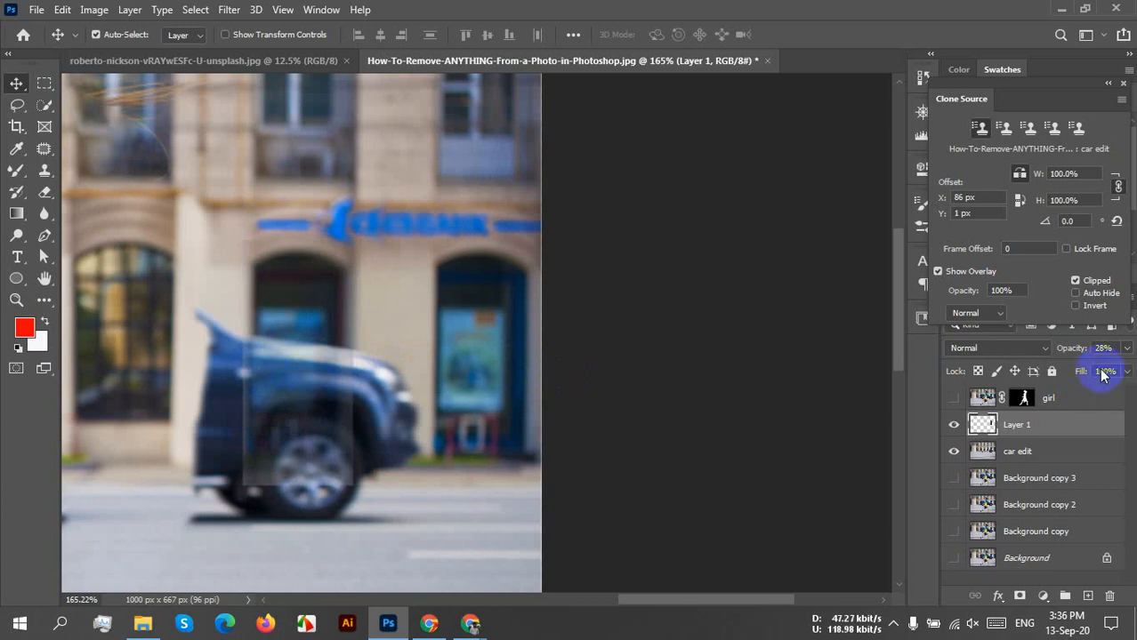
click(1126, 351)
drag(1106, 376, 1116, 389)
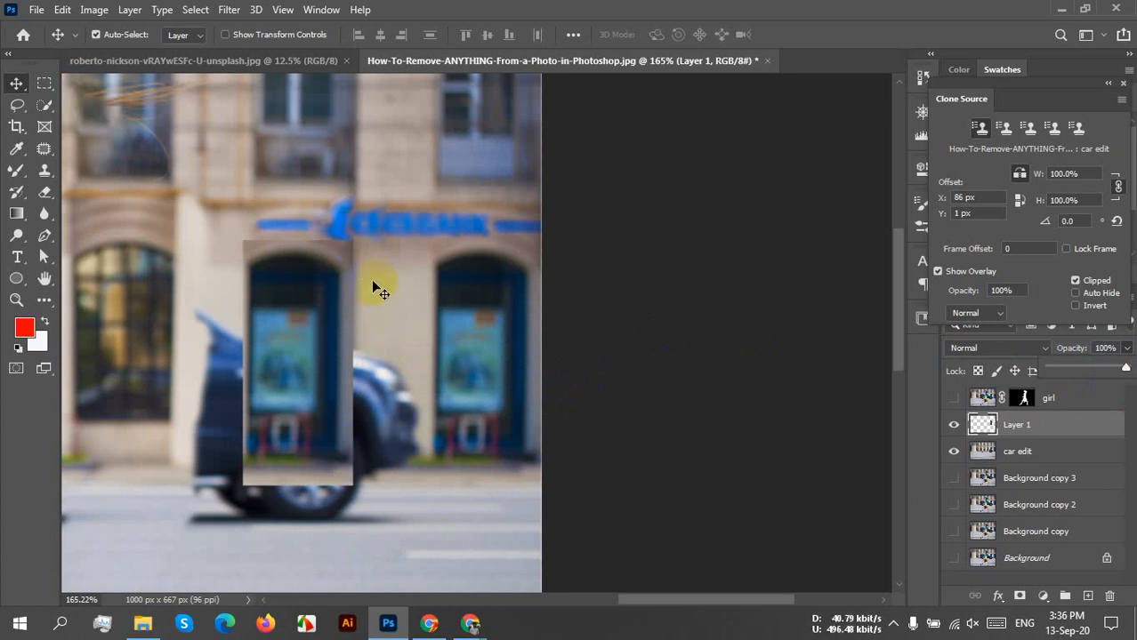
Clone mirrored wall from beside the blue doorway over the copied doorway's edge and the car's front with the Clone Stamp
scroll(373, 265, up, 1)
scroll(365, 297, up, 1)
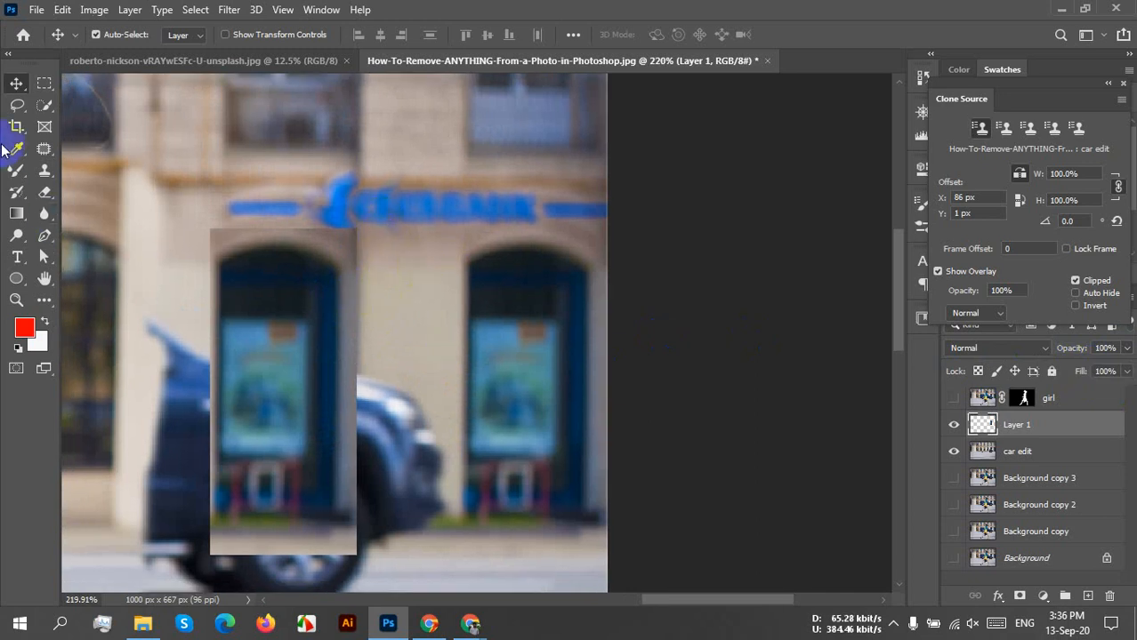
click(43, 176)
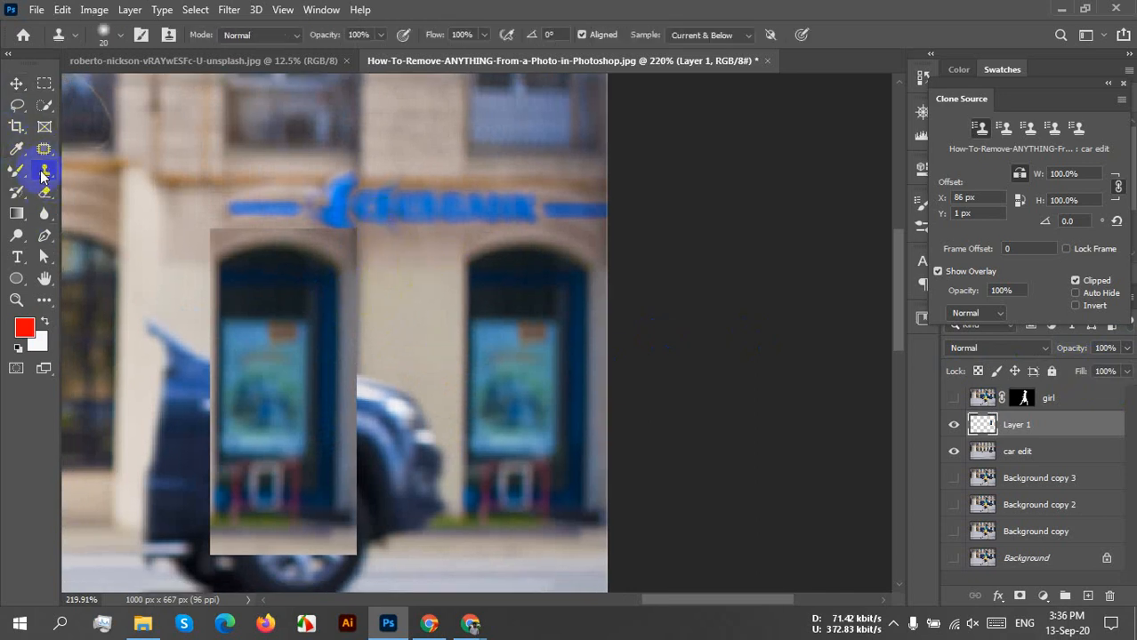
alt+click(458, 260)
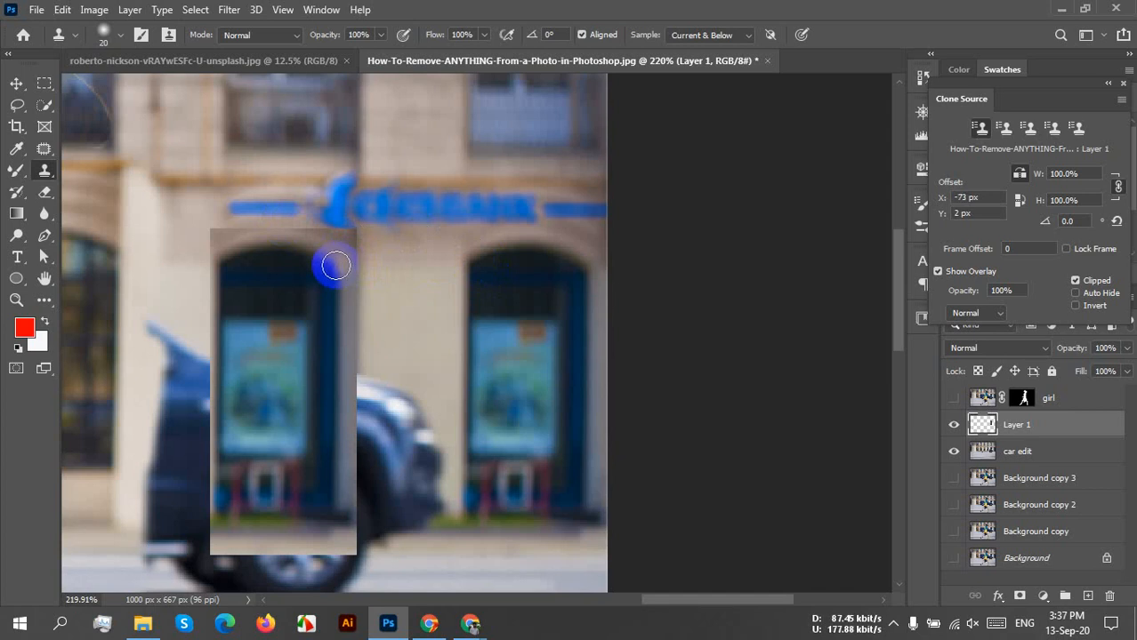
mouse_move(335, 267)
mouse_down()
mouse_move(344, 345)
mouse_move(335, 230)
mouse_move(348, 275)
mouse_move(350, 527)
mouse_move(351, 445)
mouse_move(364, 419)
mouse_move(375, 458)
mouse_move(380, 411)
mouse_move(385, 485)
mouse_move(361, 389)
mouse_move(360, 424)
mouse_up()
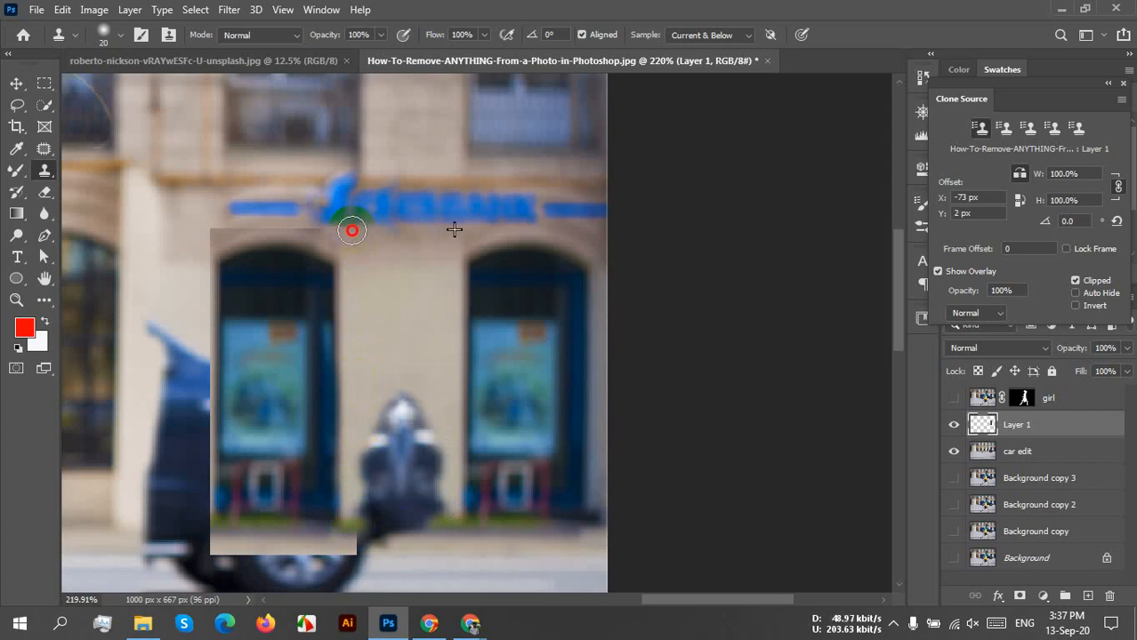
Clone mirrored wall over the copied doorway's remaining hard outline below the bank sign, along its side and over the car's hood
mouse_move(351, 230)
mouse_down()
mouse_move(337, 546)
mouse_move(351, 489)
mouse_move(351, 551)
mouse_move(349, 542)
mouse_move(297, 554)
mouse_move(190, 541)
mouse_move(195, 504)
mouse_move(205, 514)
mouse_move(212, 431)
mouse_up()
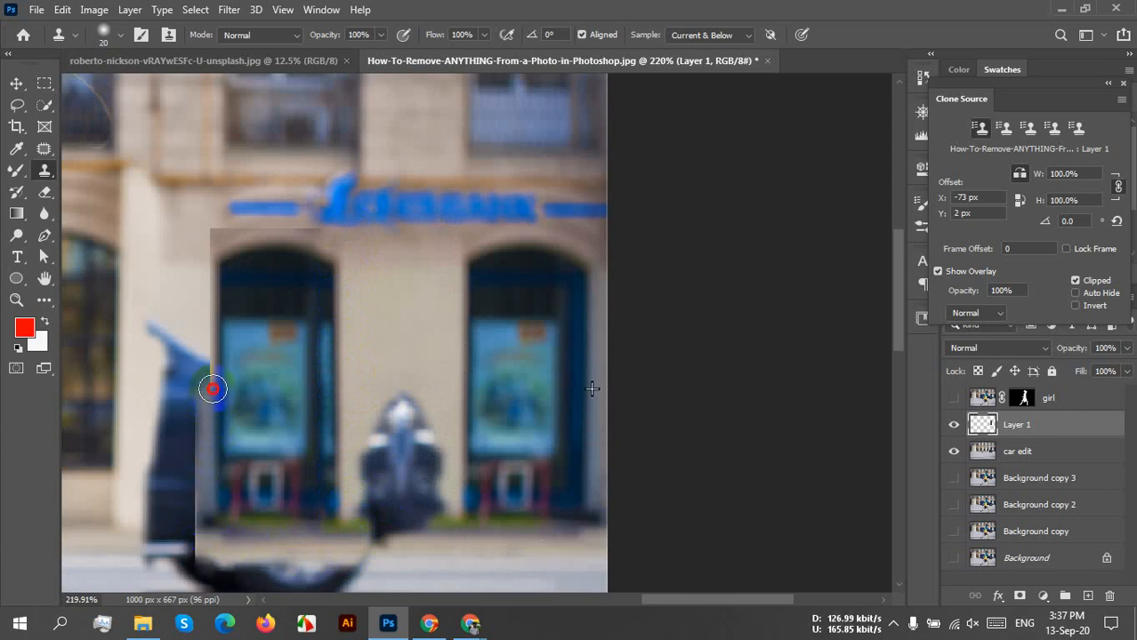
mouse_move(213, 389)
mouse_down()
mouse_move(205, 257)
mouse_move(256, 226)
mouse_move(393, 244)
mouse_up()
drag(316, 341, 373, 336)
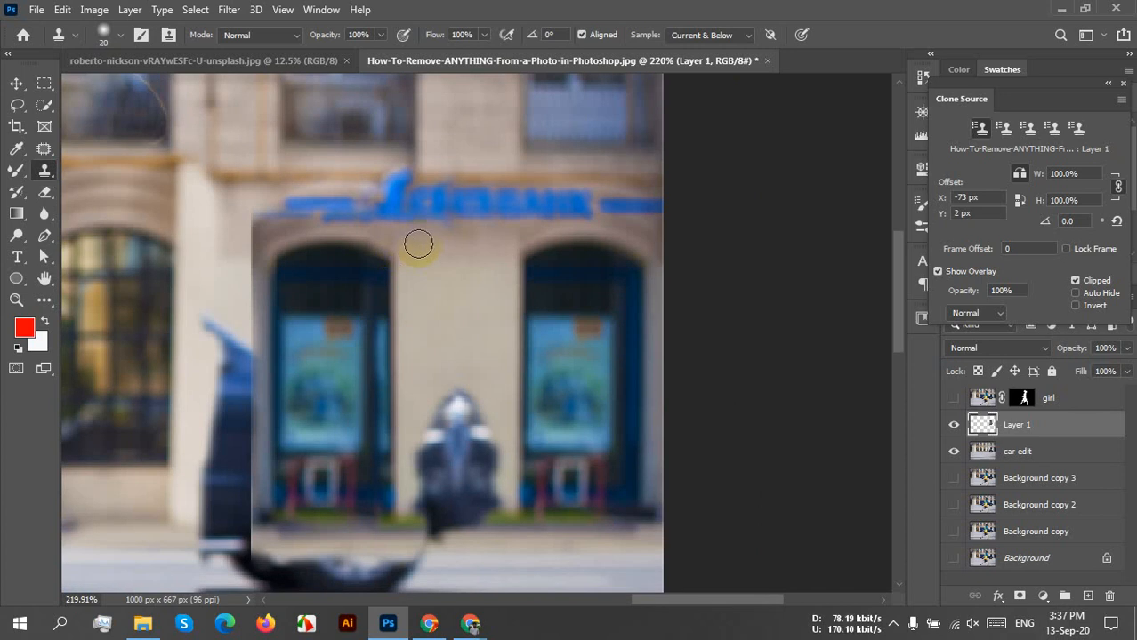
click(244, 219)
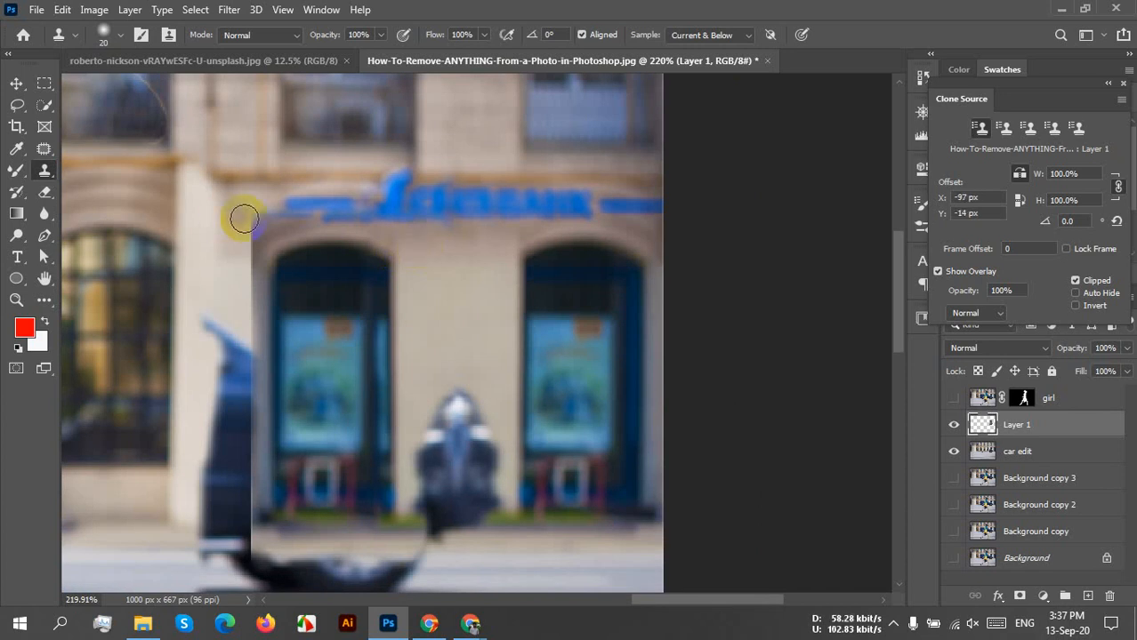
mouse_move(252, 220)
mouse_down()
mouse_move(228, 508)
mouse_move(241, 533)
mouse_up()
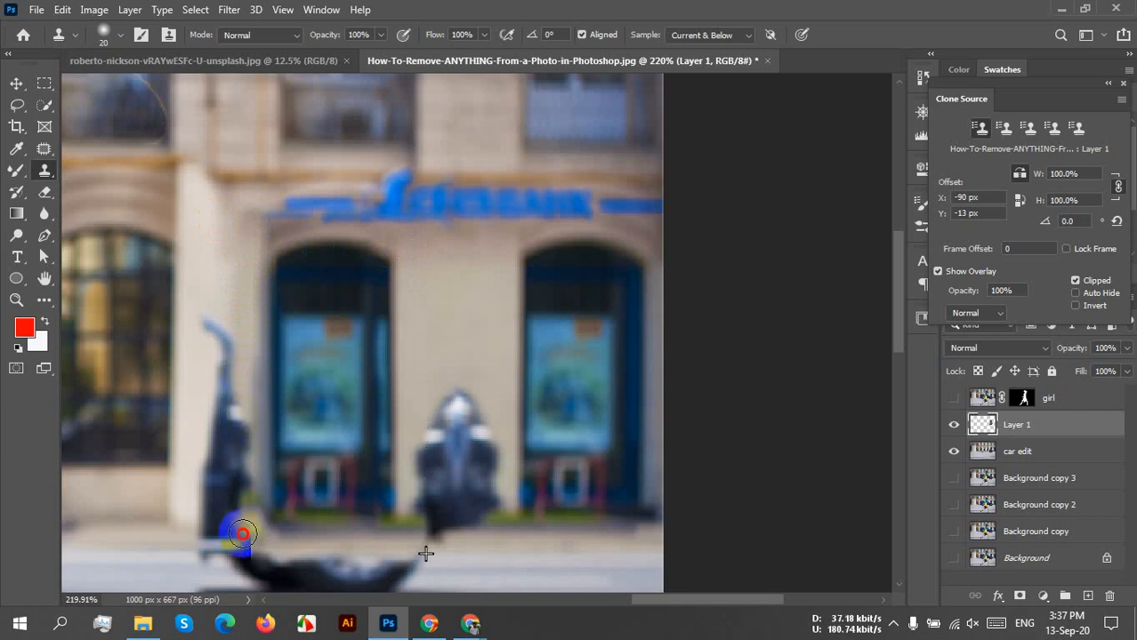
mouse_move(243, 319)
mouse_down()
mouse_move(347, 277)
mouse_move(366, 312)
mouse_move(296, 238)
mouse_move(392, 257)
mouse_move(431, 236)
mouse_up()
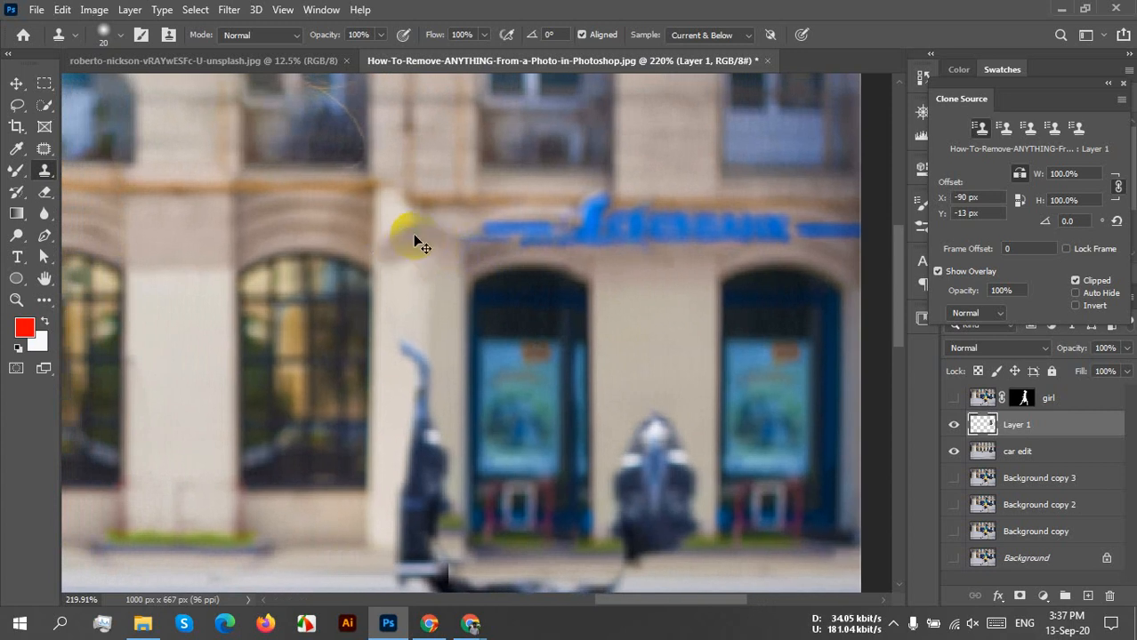
Try to clone the orange ledge and arch stonework above the arched windows across the blue bank sign
mouse_move(452, 223)
mouse_down()
mouse_move(363, 274)
mouse_move(339, 246)
mouse_up()
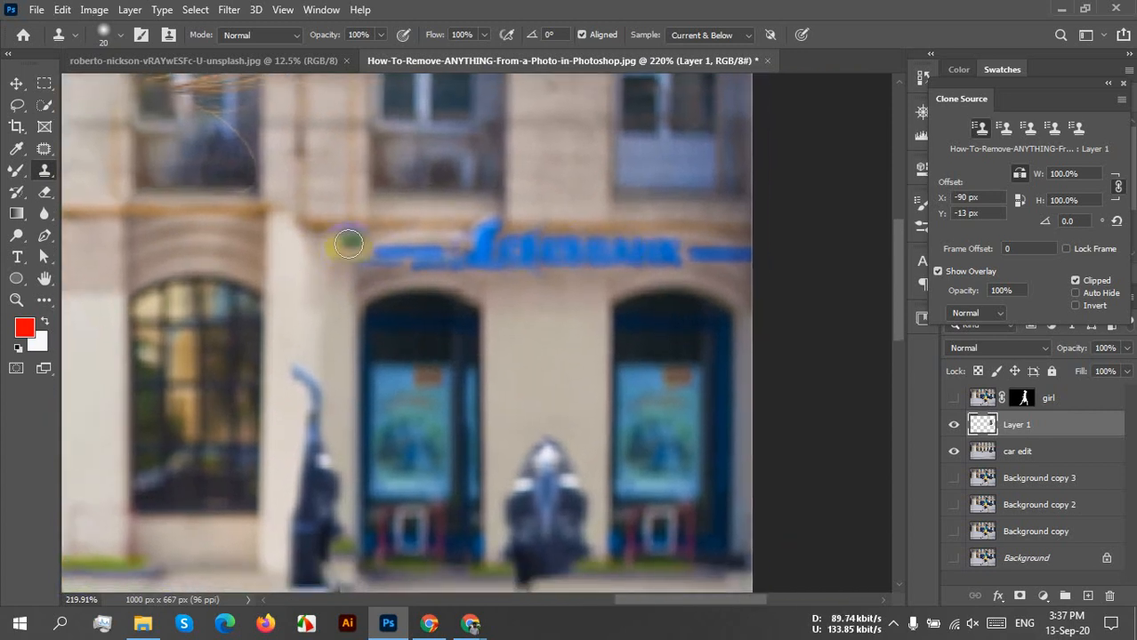
scroll(447, 253, down, 1)
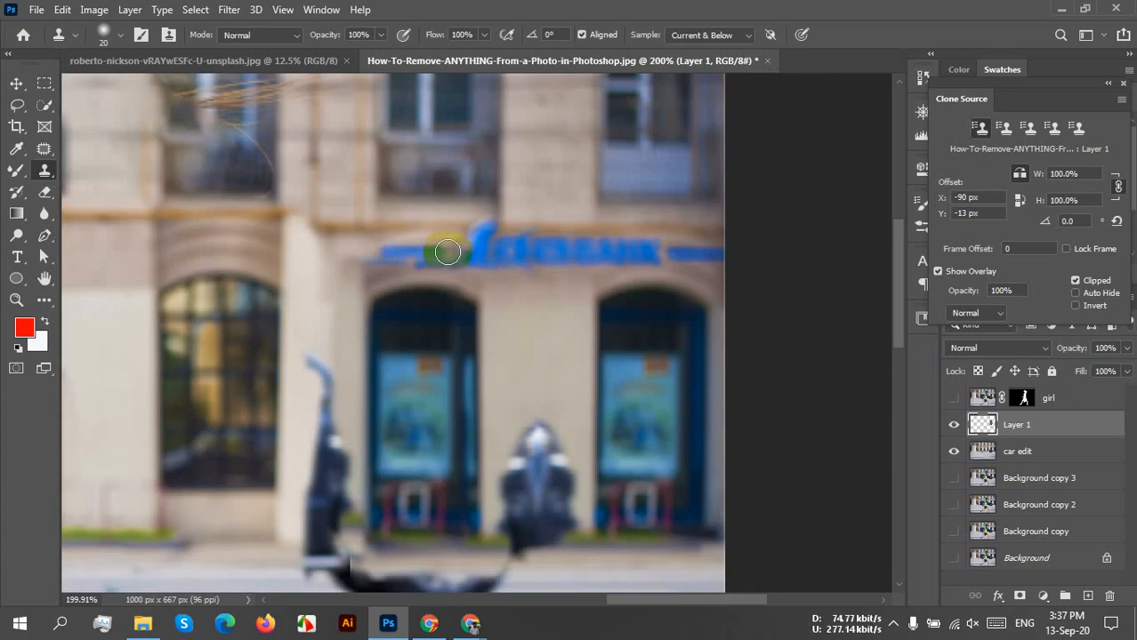
scroll(447, 252, down, 1)
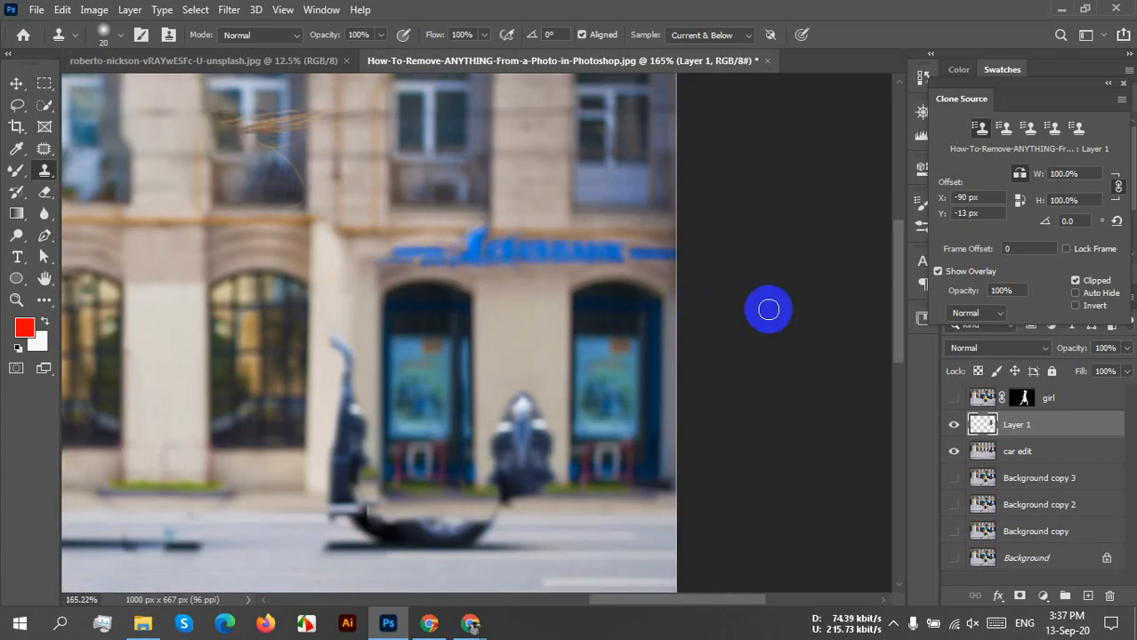
scroll(256, 246, up, 2)
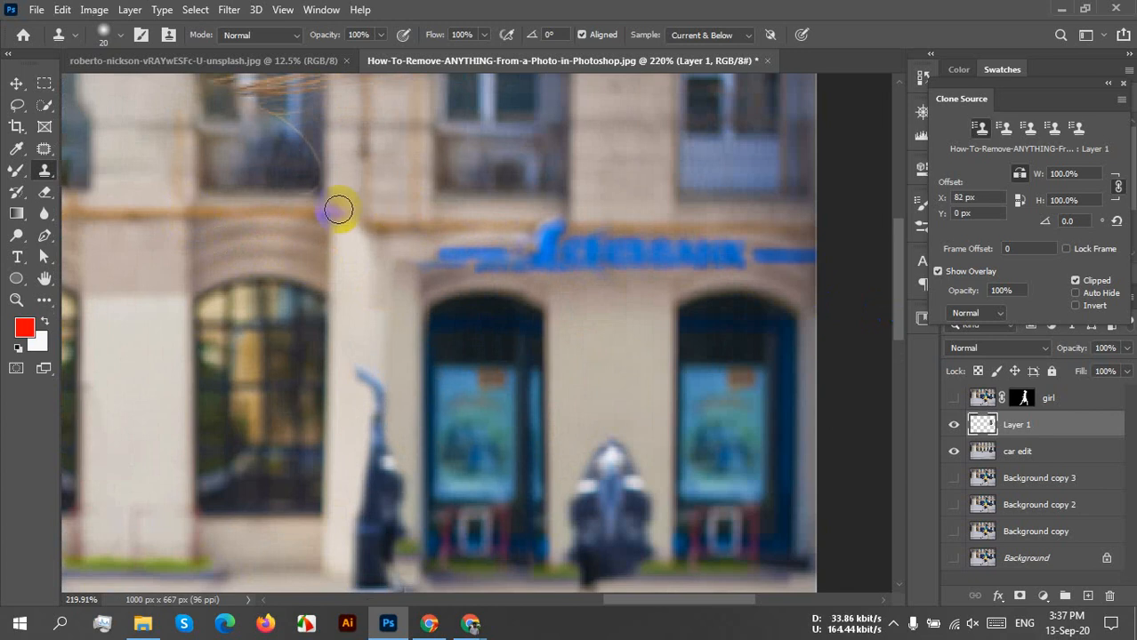
drag(371, 237, 483, 256)
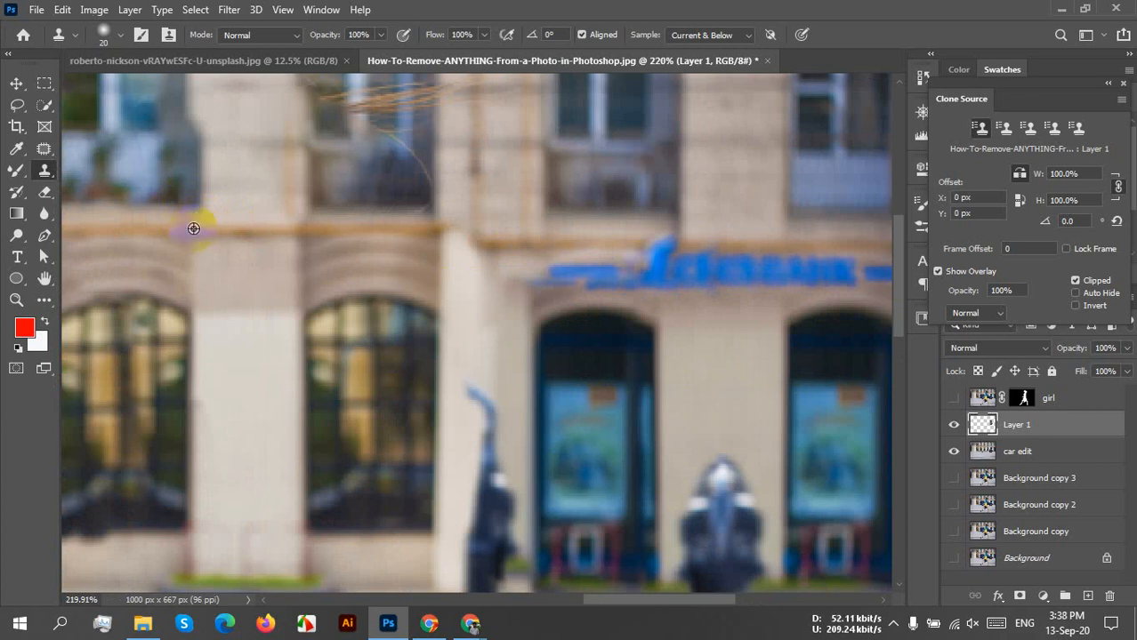
drag(538, 246, 472, 250)
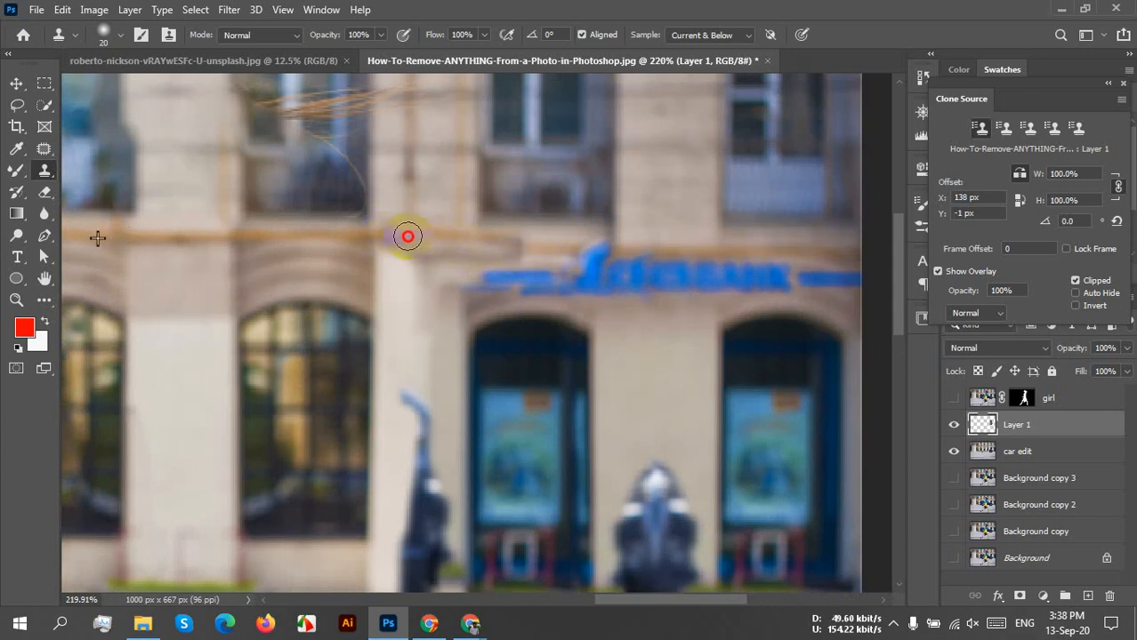
mouse_move(747, 241)
mouse_down()
mouse_move(568, 245)
mouse_move(642, 246)
mouse_move(557, 249)
mouse_move(655, 249)
mouse_move(469, 277)
mouse_move(503, 295)
mouse_move(454, 289)
mouse_move(774, 276)
mouse_move(651, 275)
mouse_move(740, 267)
mouse_move(846, 269)
mouse_move(799, 285)
mouse_move(854, 286)
mouse_up()
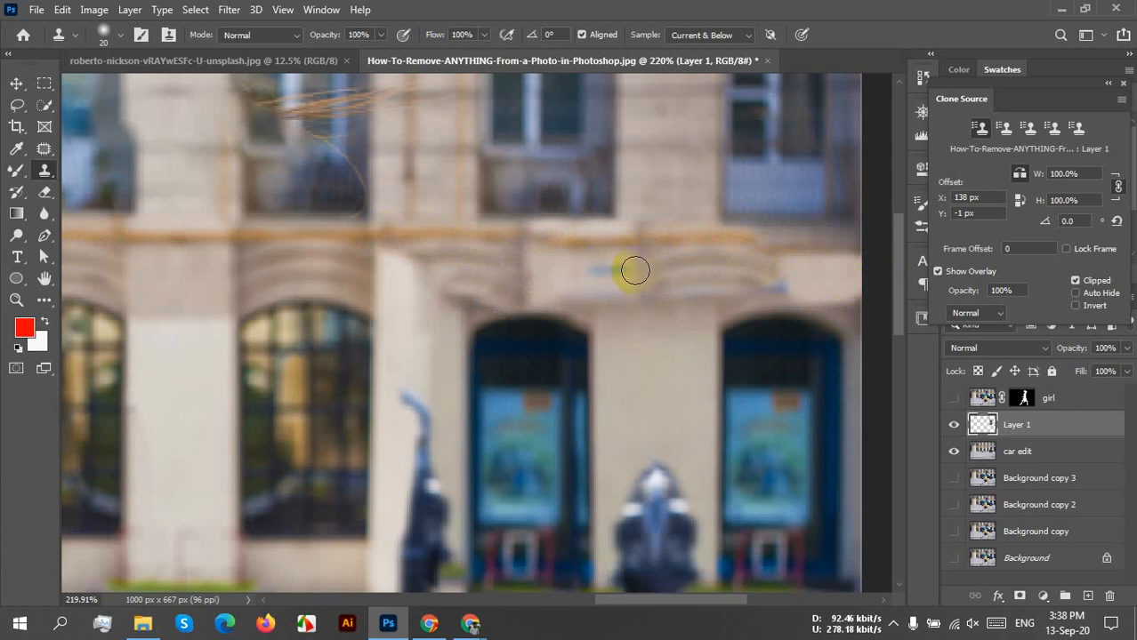
scroll(635, 271, down, 3)
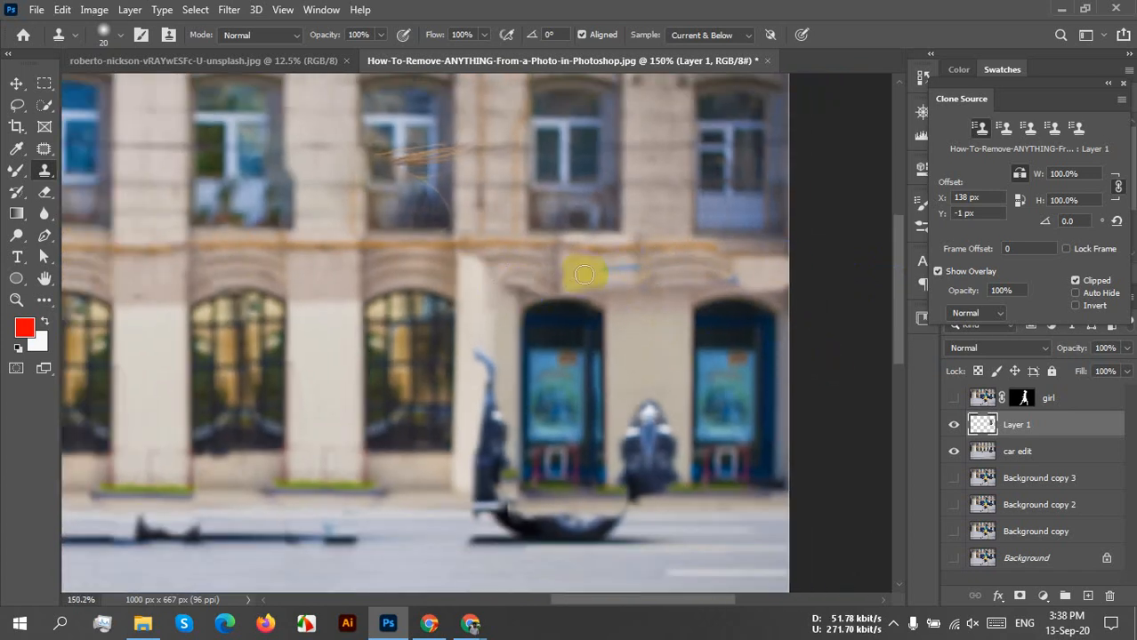
key(ctrl+z)
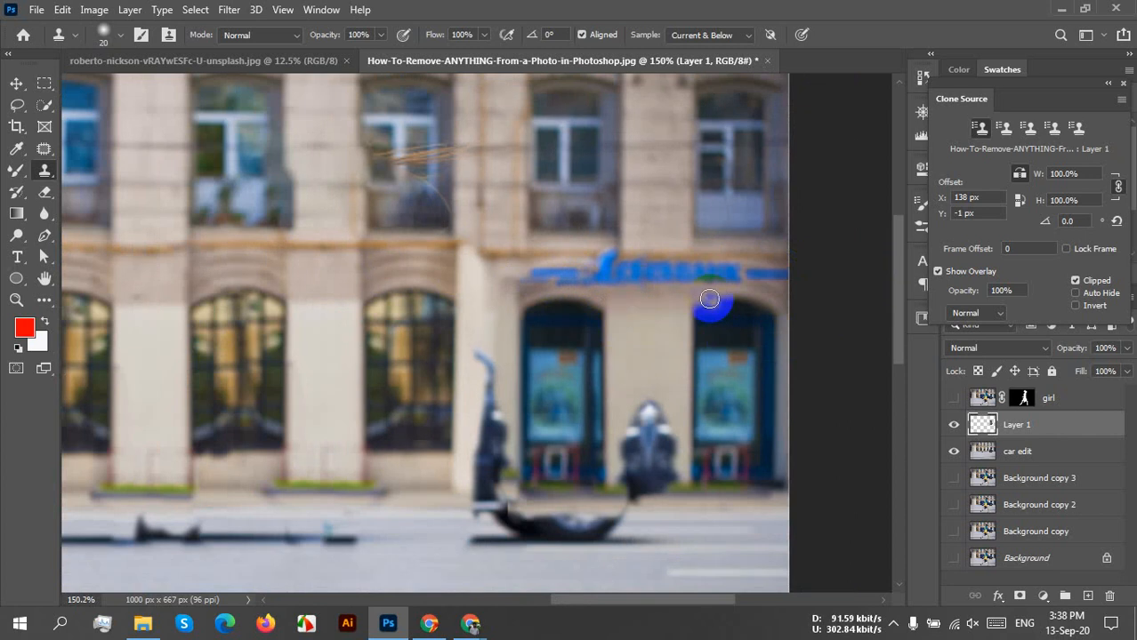
Clone the wall pillar, ledge and grass strip over the car's remaining front between the arched window and the copied doorway
scroll(528, 270, up, 2)
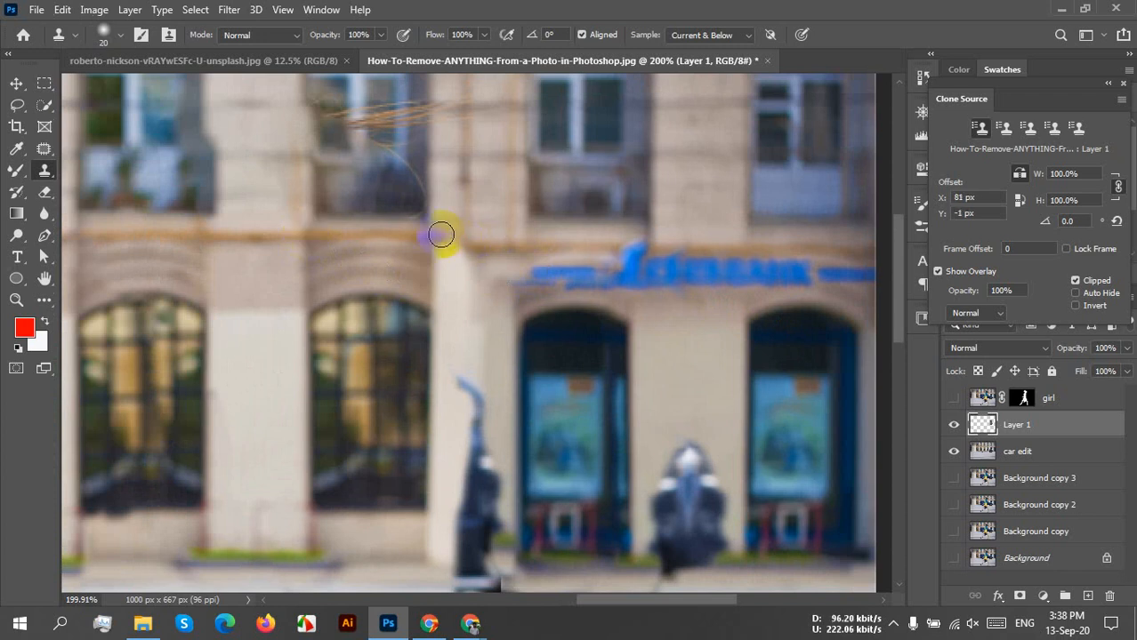
mouse_move(441, 233)
mouse_down()
mouse_move(508, 237)
mouse_move(509, 281)
mouse_move(505, 308)
mouse_move(476, 245)
mouse_move(474, 322)
mouse_move(456, 258)
mouse_move(456, 305)
mouse_move(450, 256)
mouse_move(459, 574)
mouse_move(482, 396)
mouse_move(472, 401)
mouse_move(473, 487)
mouse_move(498, 388)
mouse_move(499, 410)
mouse_move(496, 306)
mouse_move(487, 380)
mouse_move(480, 368)
mouse_move(469, 410)
mouse_move(468, 369)
mouse_move(471, 442)
mouse_move(492, 457)
mouse_move(496, 479)
mouse_move(499, 411)
mouse_move(496, 585)
mouse_move(475, 559)
mouse_move(475, 581)
mouse_move(459, 573)
mouse_move(500, 563)
mouse_move(511, 585)
mouse_move(473, 311)
mouse_up()
drag(487, 452, 368, 465)
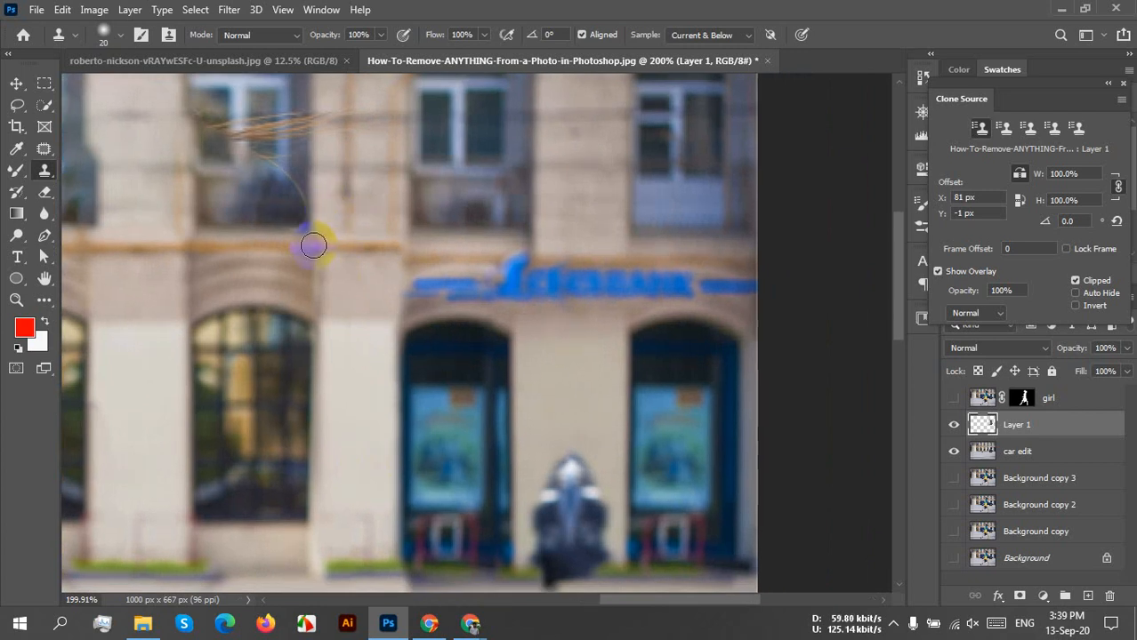
Try to clone the ledge and wall over the bank sign and the area between the two blue doorways
drag(548, 348, 465, 315)
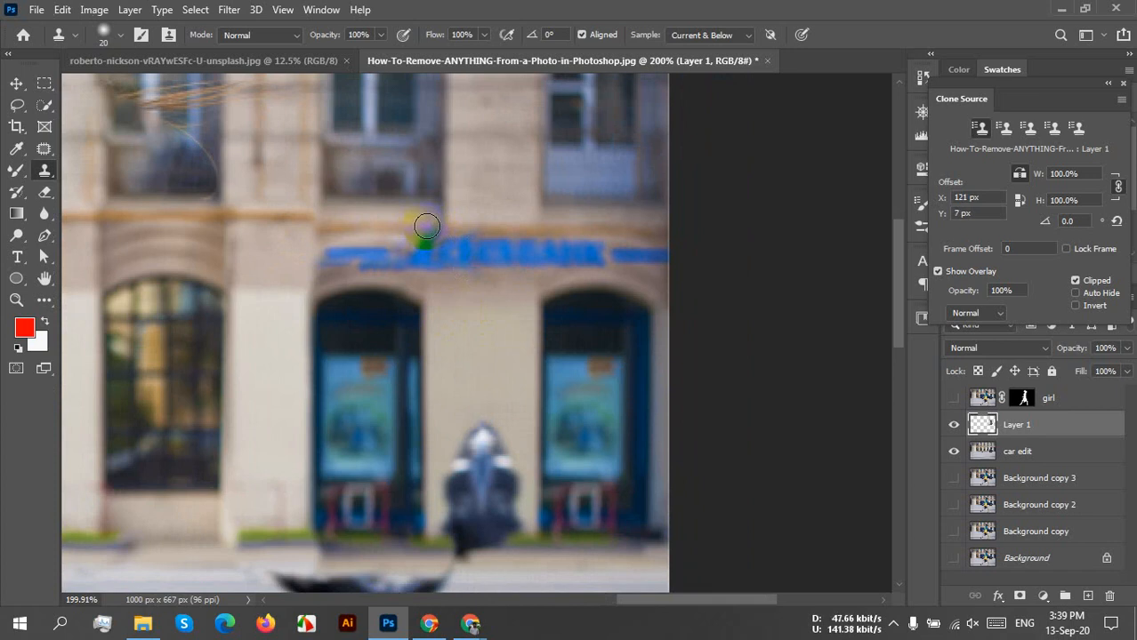
drag(426, 226, 443, 307)
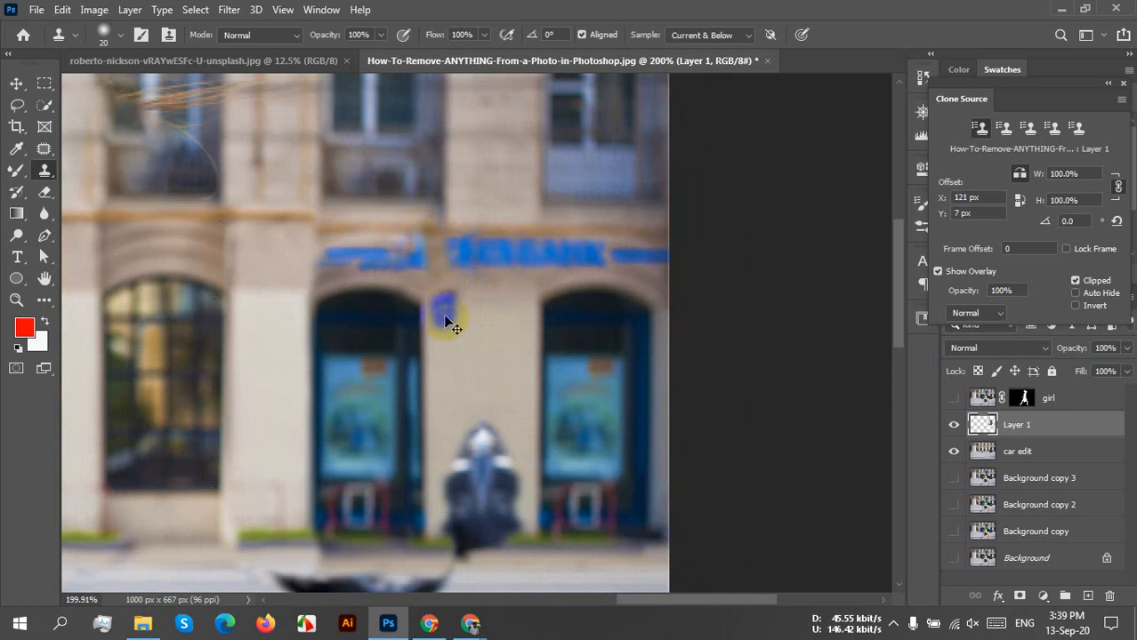
key(ctrl+z)
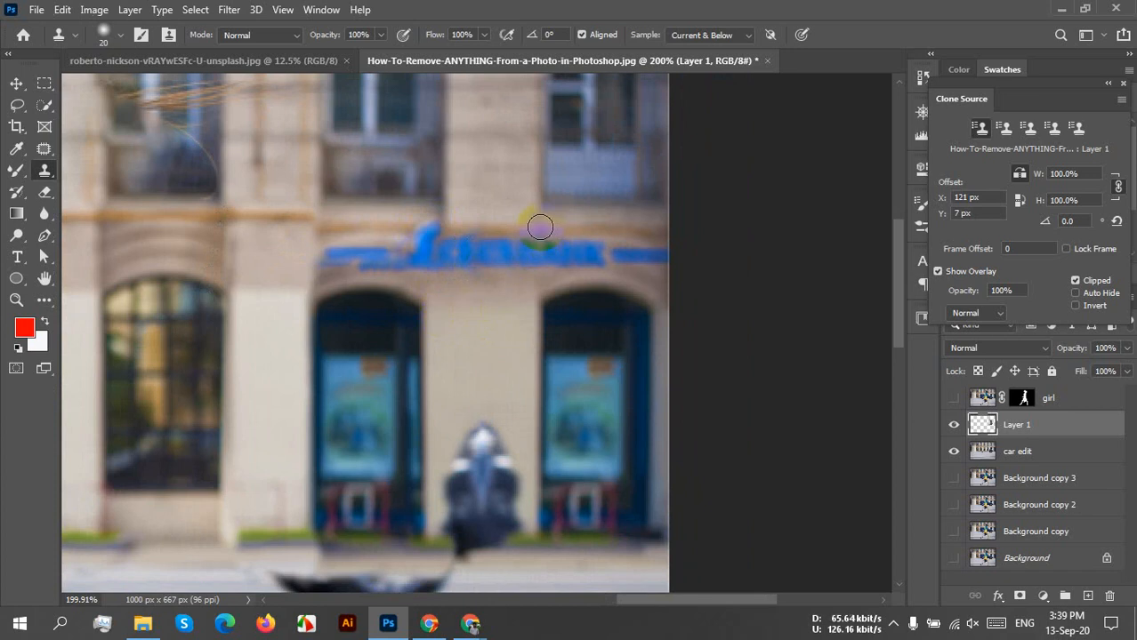
mouse_move(540, 228)
mouse_down()
mouse_move(529, 403)
mouse_move(490, 230)
mouse_move(496, 392)
mouse_up()
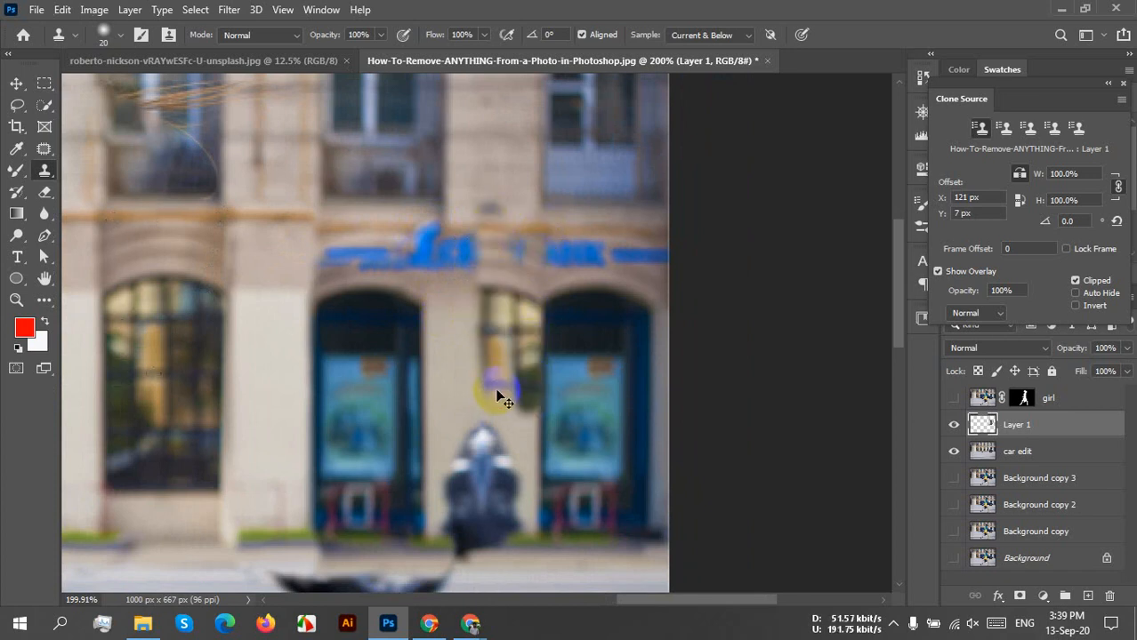
key(ctrl+z)
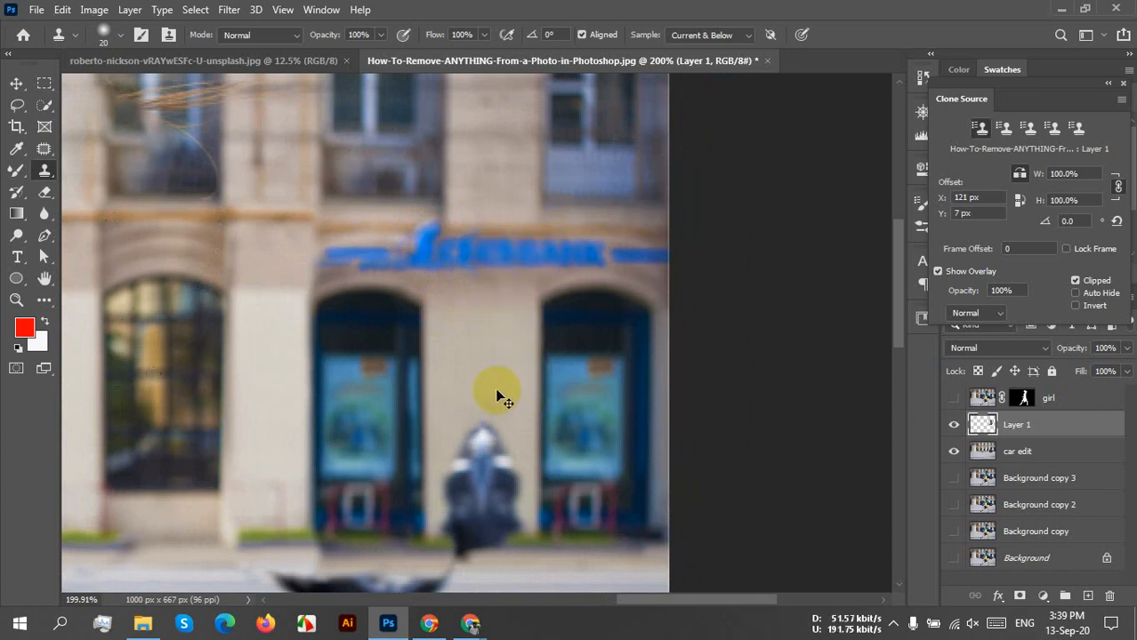
Clone the cleaned pillar from beside the copied doorway over the sign's middle and the dark car remnant between the two doorways
alt+click(304, 216)
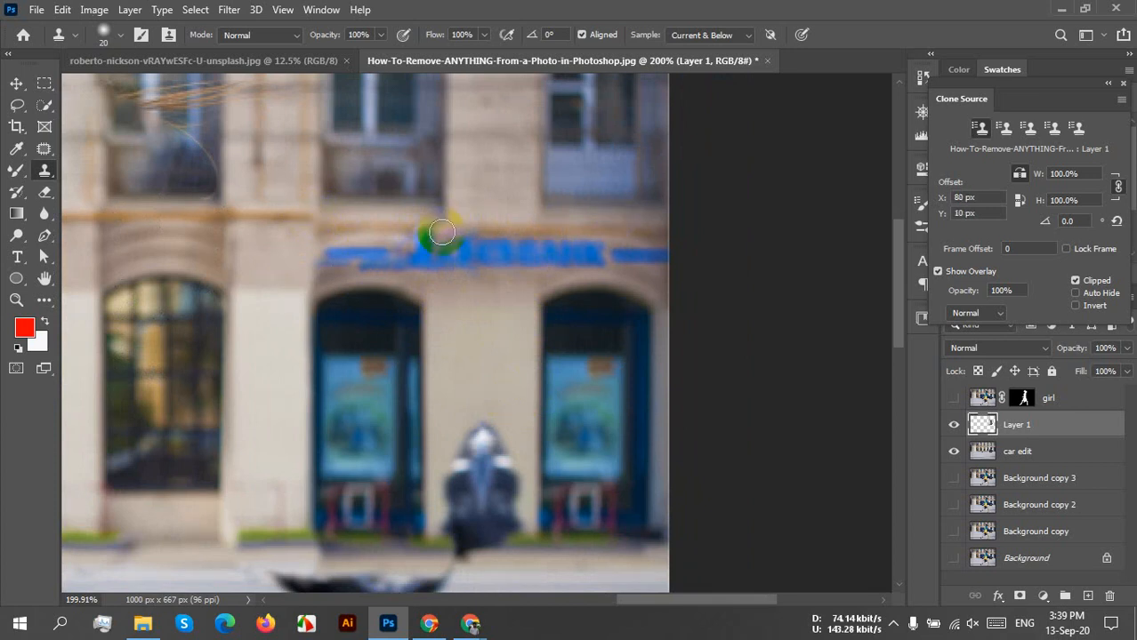
mouse_move(442, 232)
mouse_down()
mouse_move(432, 524)
mouse_move(431, 309)
mouse_move(419, 472)
mouse_move(414, 312)
mouse_move(394, 463)
mouse_move(348, 399)
mouse_move(332, 307)
mouse_move(309, 503)
mouse_move(305, 495)
mouse_move(294, 350)
mouse_move(344, 351)
mouse_up()
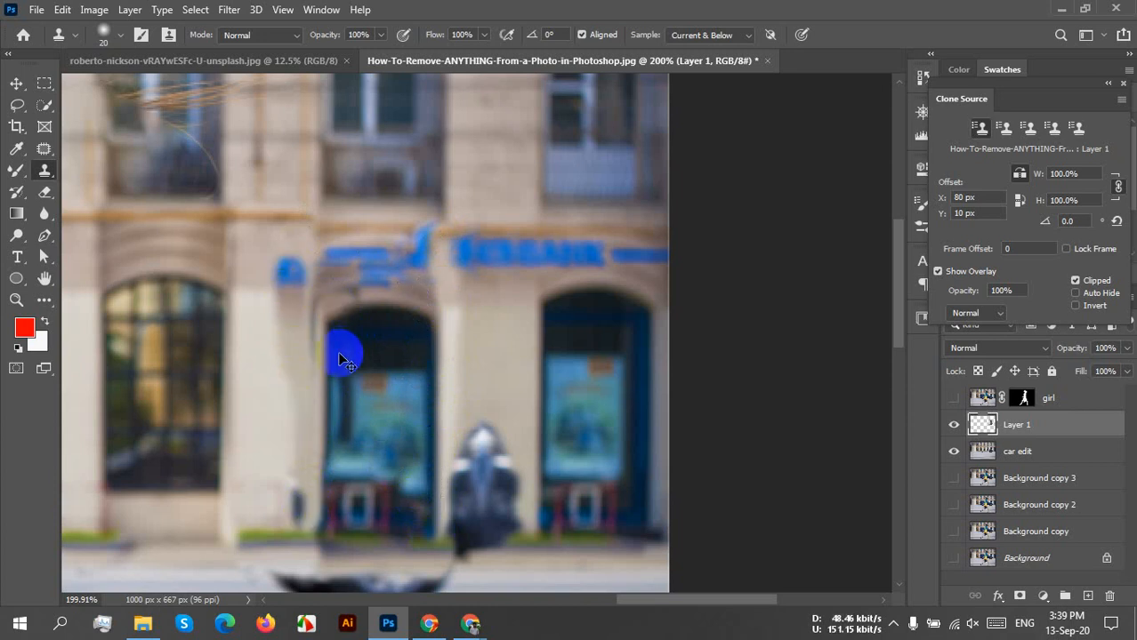
key(ctrl+z)
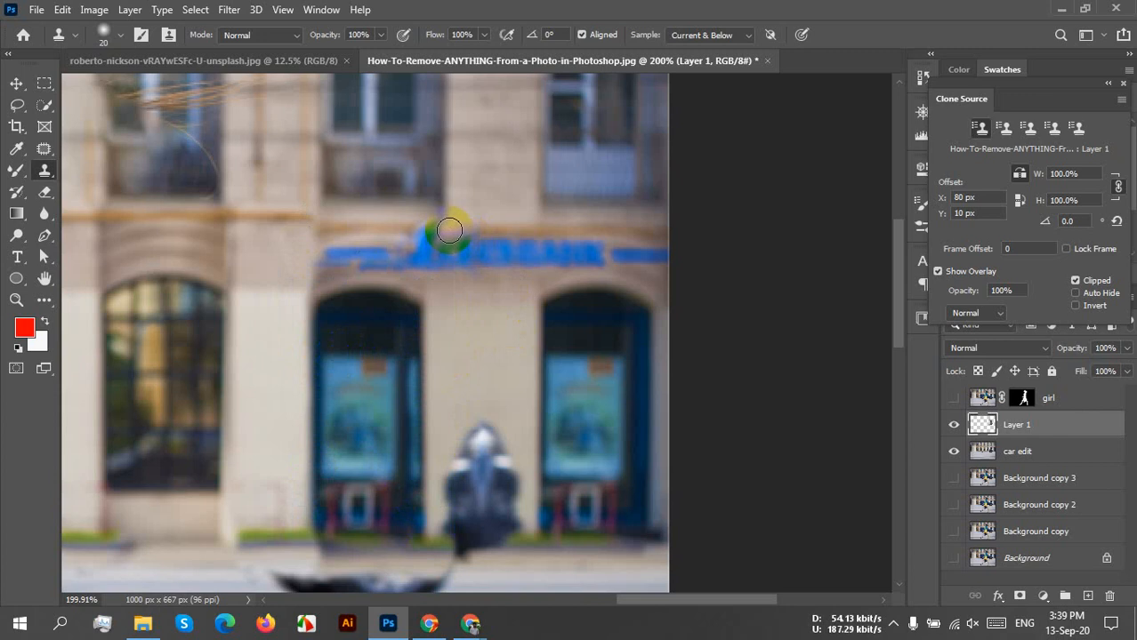
drag(450, 230, 442, 443)
key(ctrl+z)
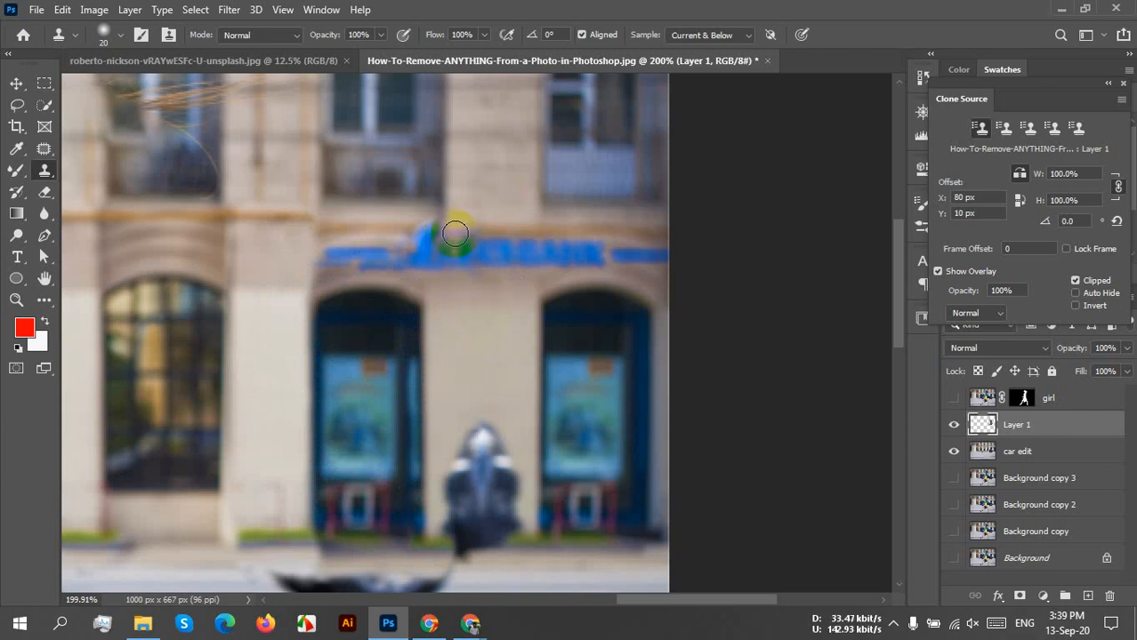
mouse_move(455, 234)
mouse_down()
mouse_move(473, 305)
mouse_move(456, 554)
mouse_move(465, 265)
mouse_move(471, 506)
mouse_move(474, 288)
mouse_move(476, 461)
mouse_move(501, 276)
mouse_move(486, 307)
mouse_move(486, 257)
mouse_move(495, 313)
mouse_move(513, 261)
mouse_move(515, 281)
mouse_move(510, 240)
mouse_move(512, 439)
mouse_move(509, 328)
mouse_move(490, 528)
mouse_move(490, 433)
mouse_move(510, 492)
mouse_move(511, 472)
mouse_move(511, 530)
mouse_move(478, 493)
mouse_move(475, 534)
mouse_move(494, 557)
mouse_move(505, 544)
mouse_move(523, 555)
mouse_move(510, 455)
mouse_move(506, 502)
mouse_move(490, 485)
mouse_move(474, 490)
mouse_move(467, 518)
mouse_move(467, 446)
mouse_move(416, 437)
mouse_up()
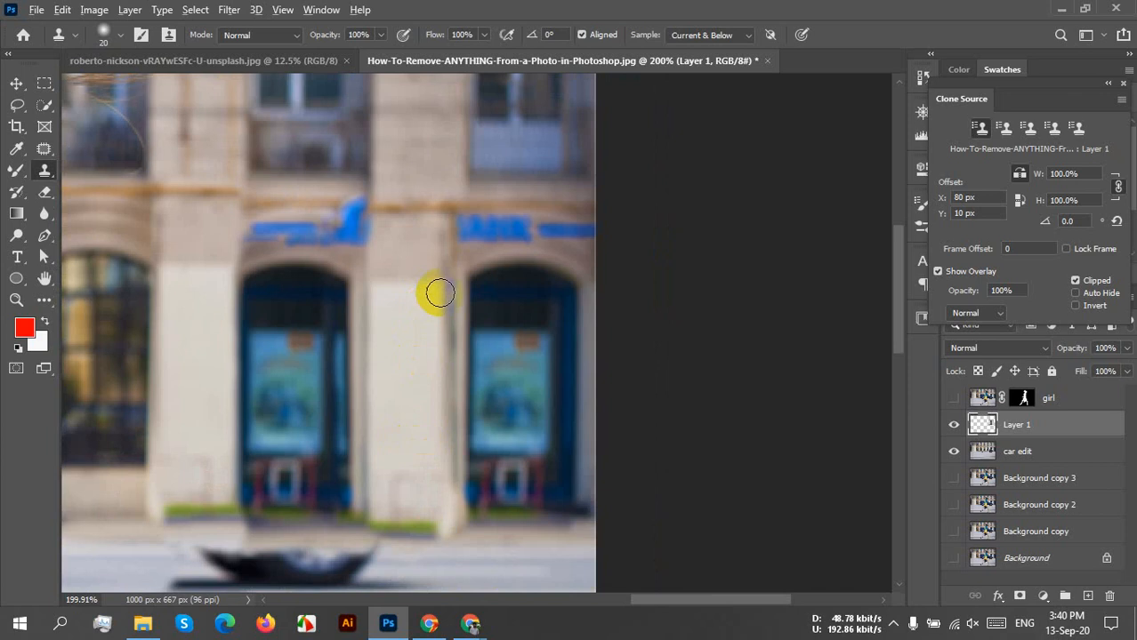
Clone clean pillar wall over the dark vertical streak along the new pillar's edge beside the original doorway
scroll(439, 294, up, 2)
alt+click(385, 301)
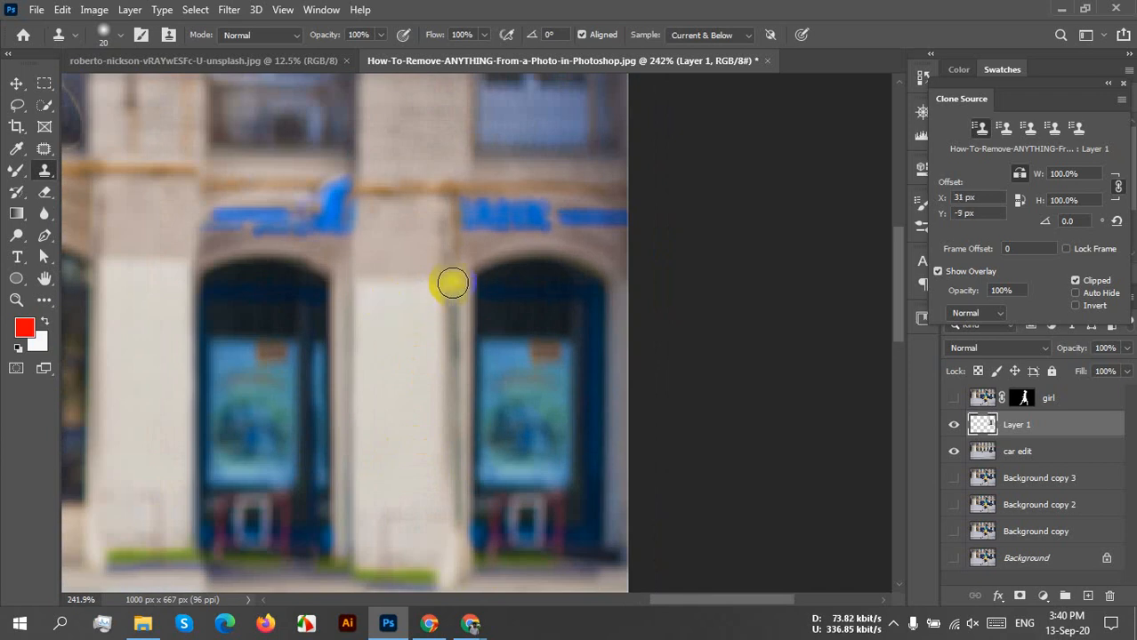
drag(443, 294, 444, 543)
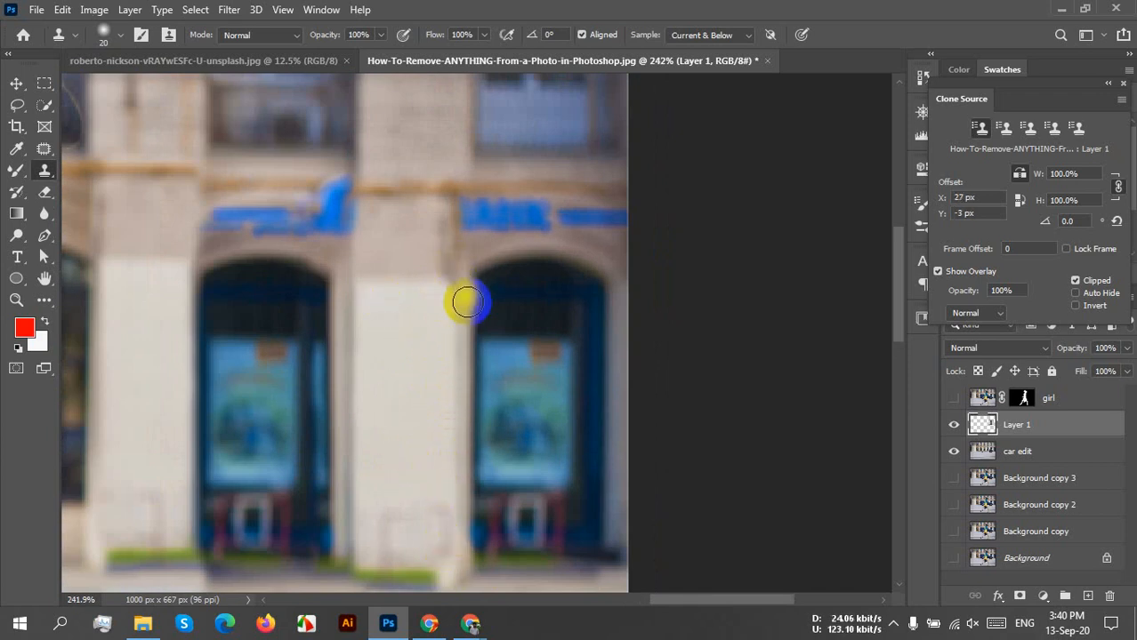
Try to clone the orange ledge trim from the neighbouring pillar across the pillar between the two blue doorways
mouse_move(448, 289)
mouse_down()
mouse_move(416, 334)
mouse_move(421, 359)
mouse_move(508, 410)
mouse_up()
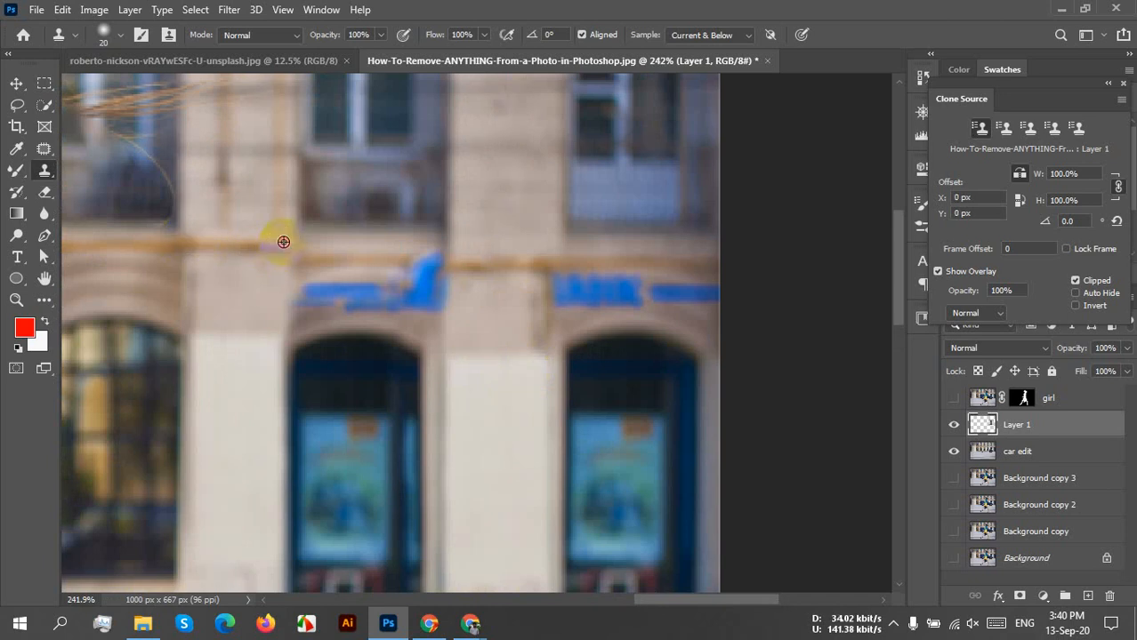
click(543, 258)
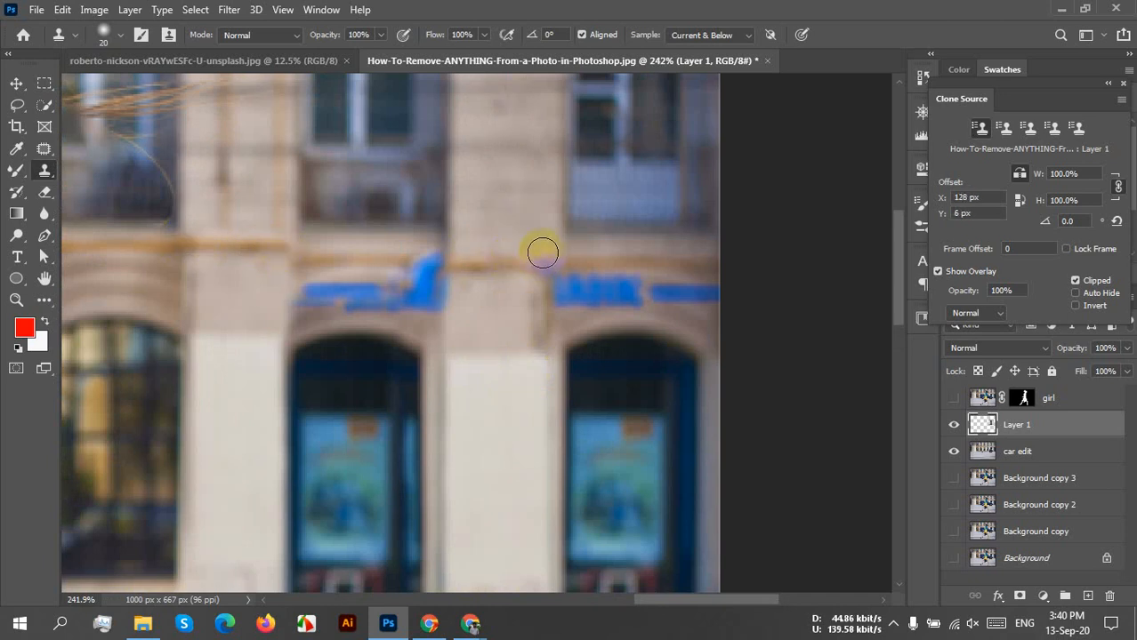
drag(543, 251, 437, 253)
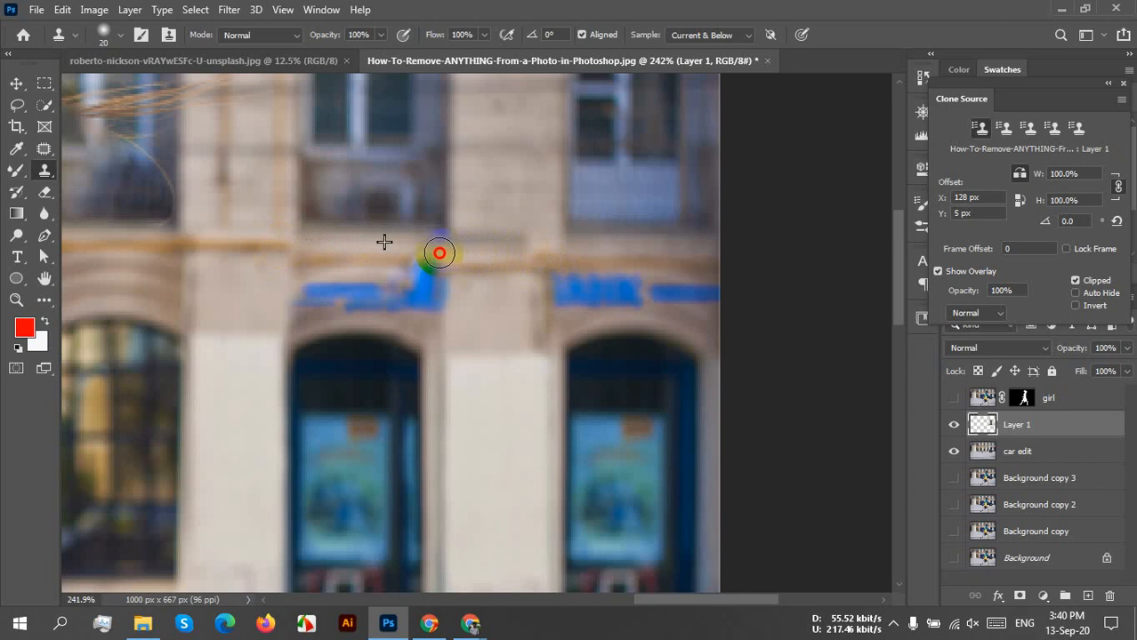
drag(548, 260, 470, 262)
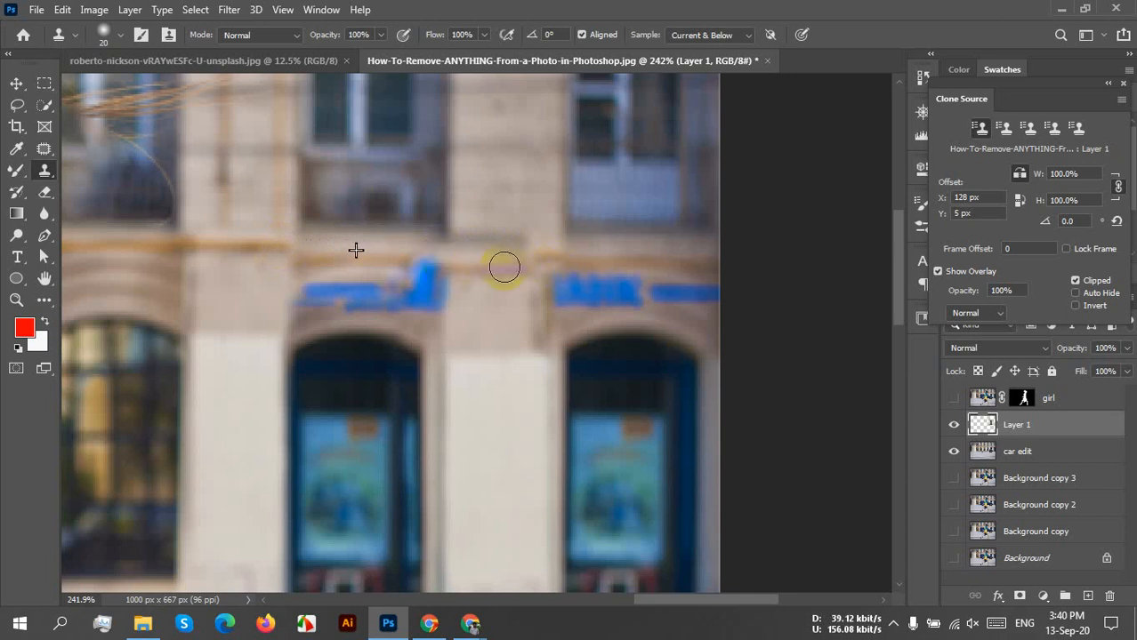
key(ctrl+z)
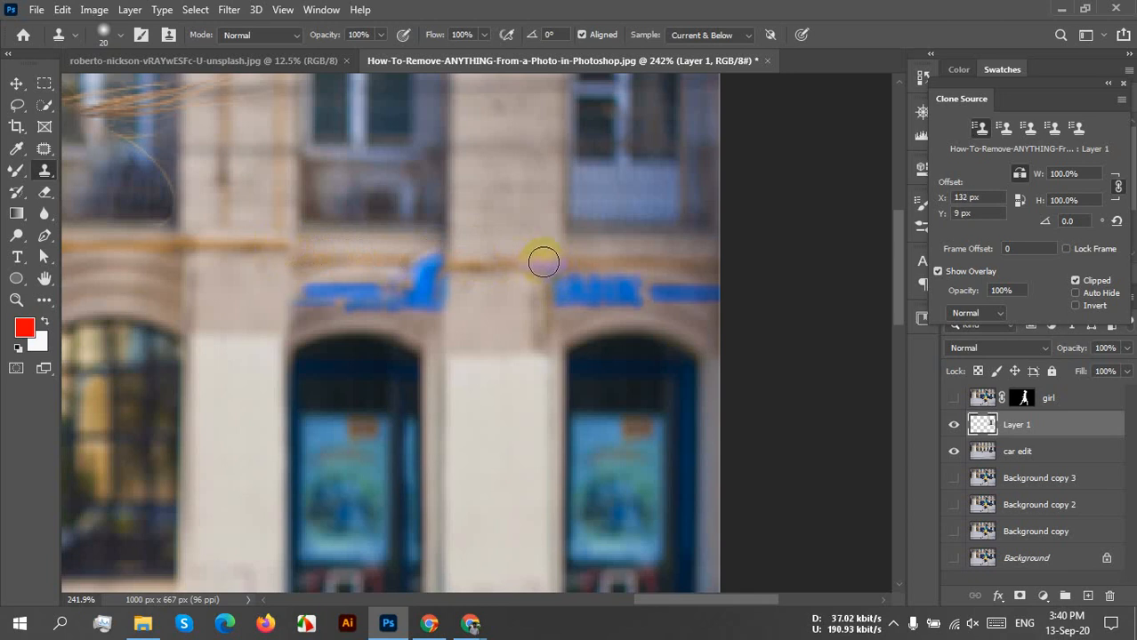
mouse_move(543, 265)
mouse_down()
mouse_move(461, 263)
mouse_move(568, 266)
mouse_move(495, 267)
mouse_up()
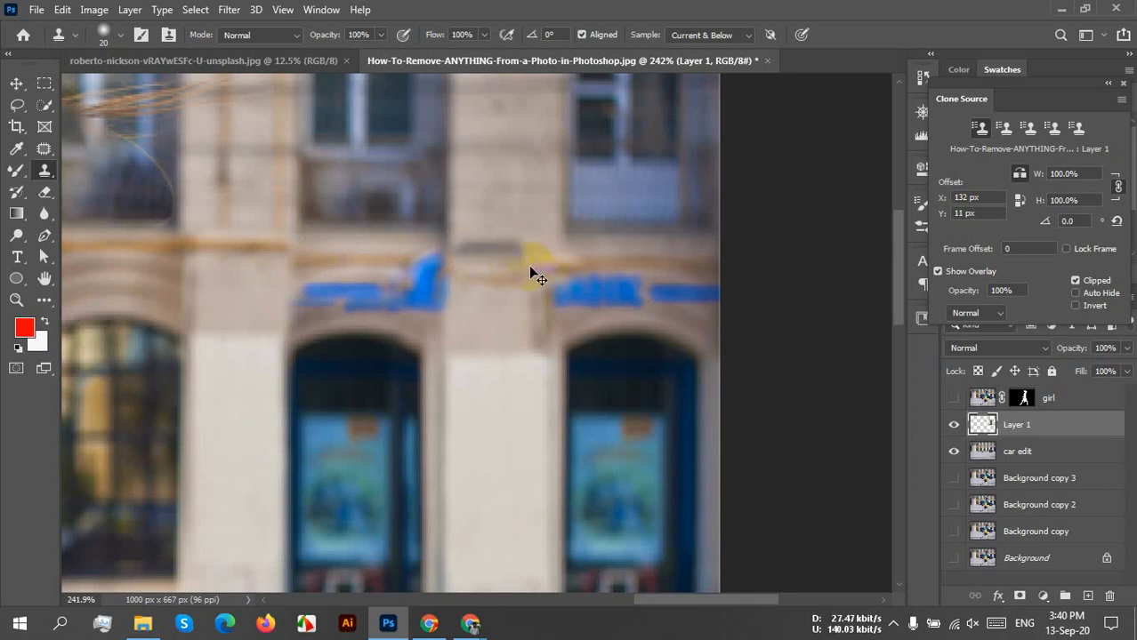
key(ctrl+z)
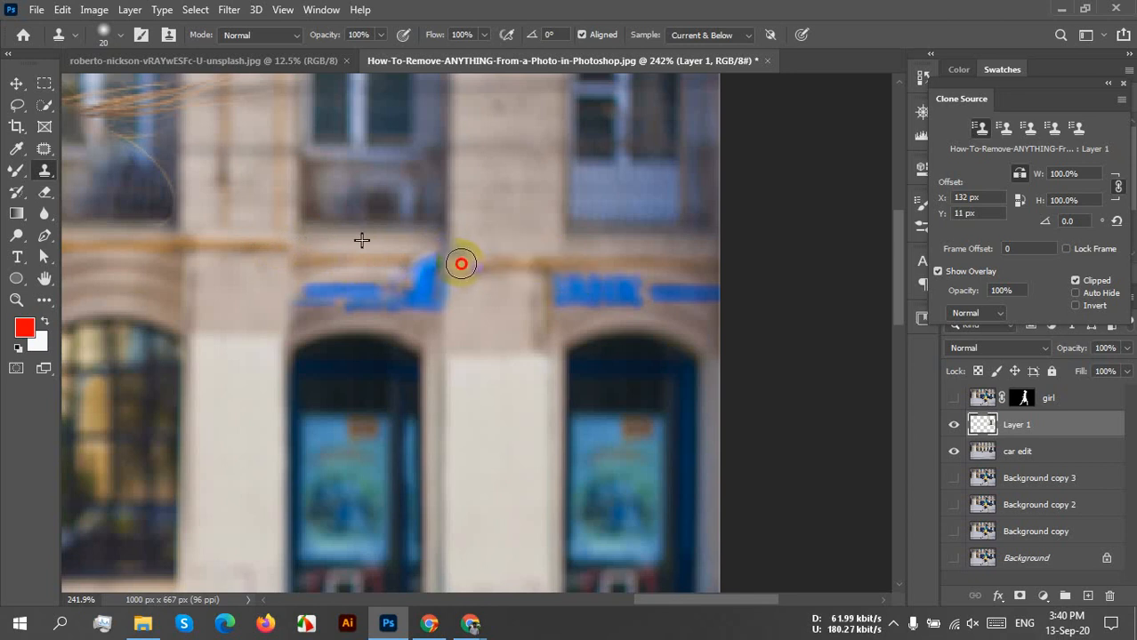
mouse_move(461, 263)
mouse_down()
mouse_move(459, 329)
mouse_move(475, 275)
mouse_up()
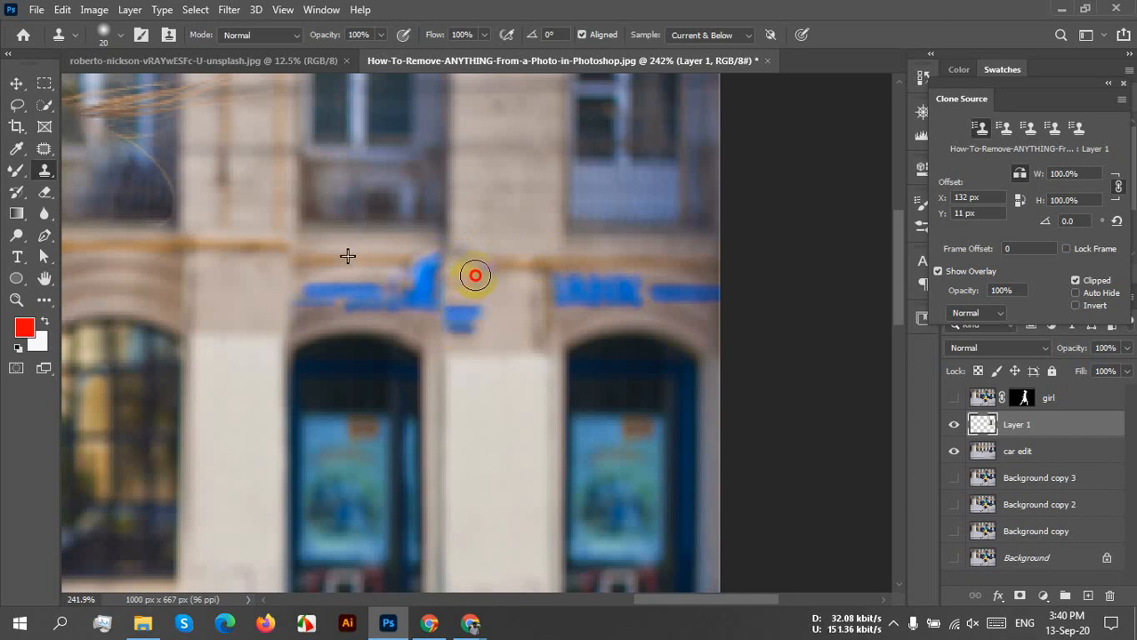
key(ctrl+z)
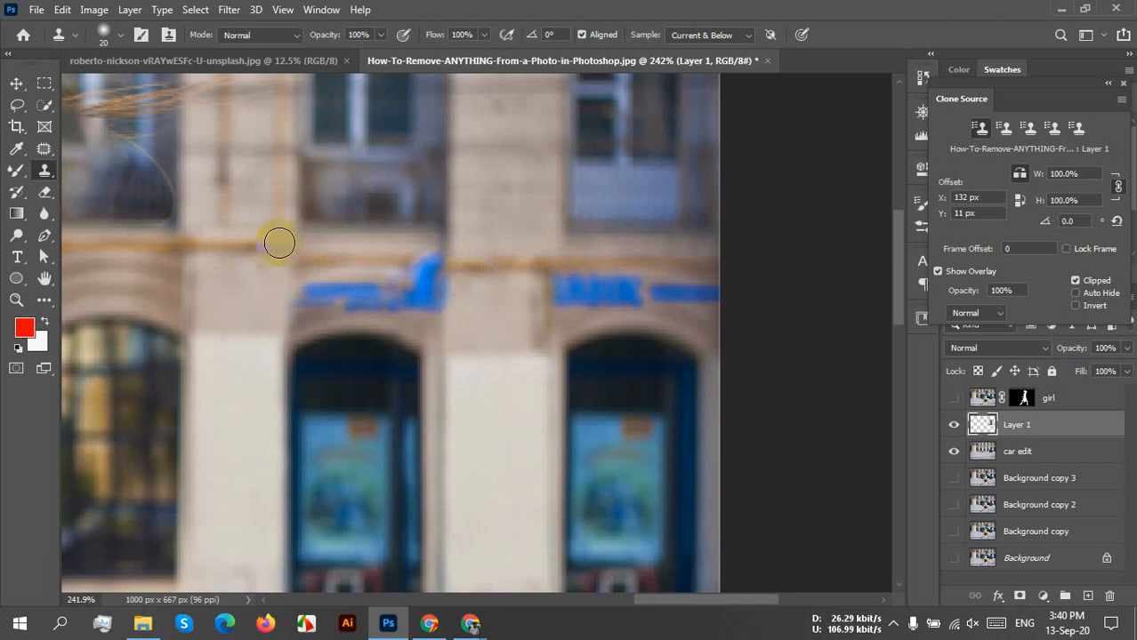
Clone the clean ledge and upper wall of the neighbouring pillar over the upper pillar between the two blue doorways
alt+click(280, 243)
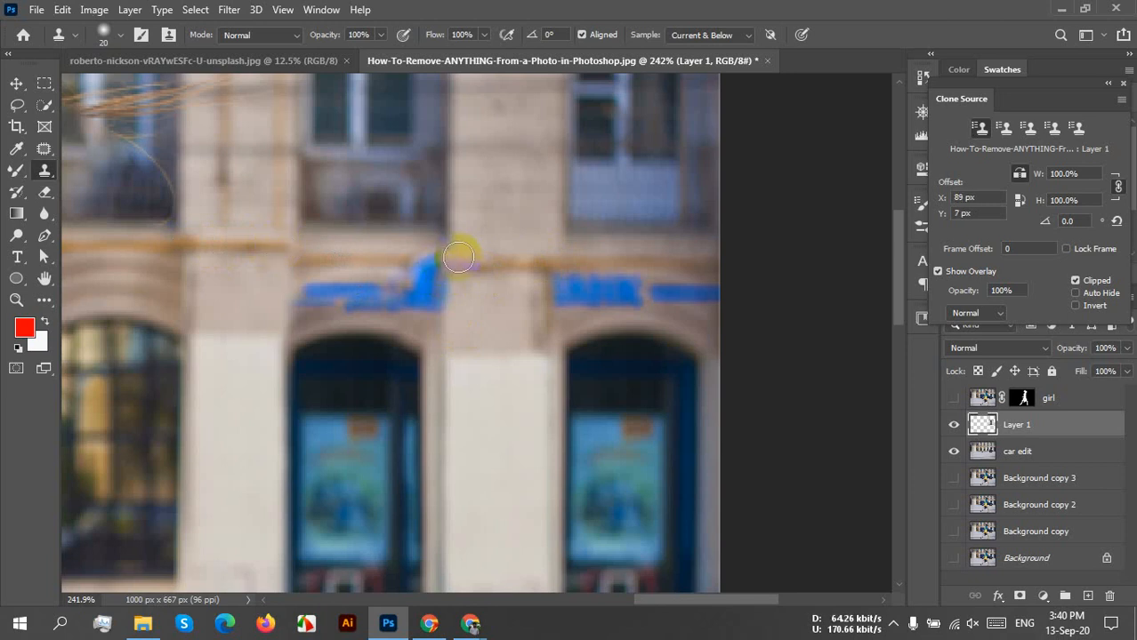
drag(454, 263, 455, 331)
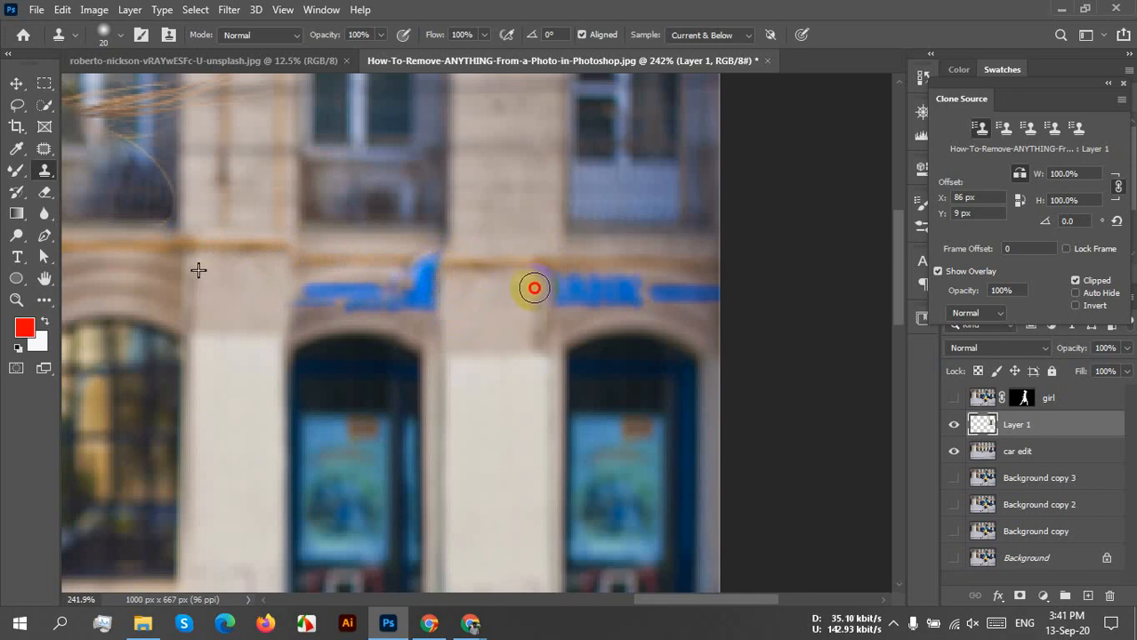
mouse_move(534, 287)
mouse_down()
mouse_move(539, 341)
mouse_move(513, 336)
mouse_up()
Clone the stone arch from above the arched window over the blue sign above the copied doorway
alt+click(721, 325)
key(space)
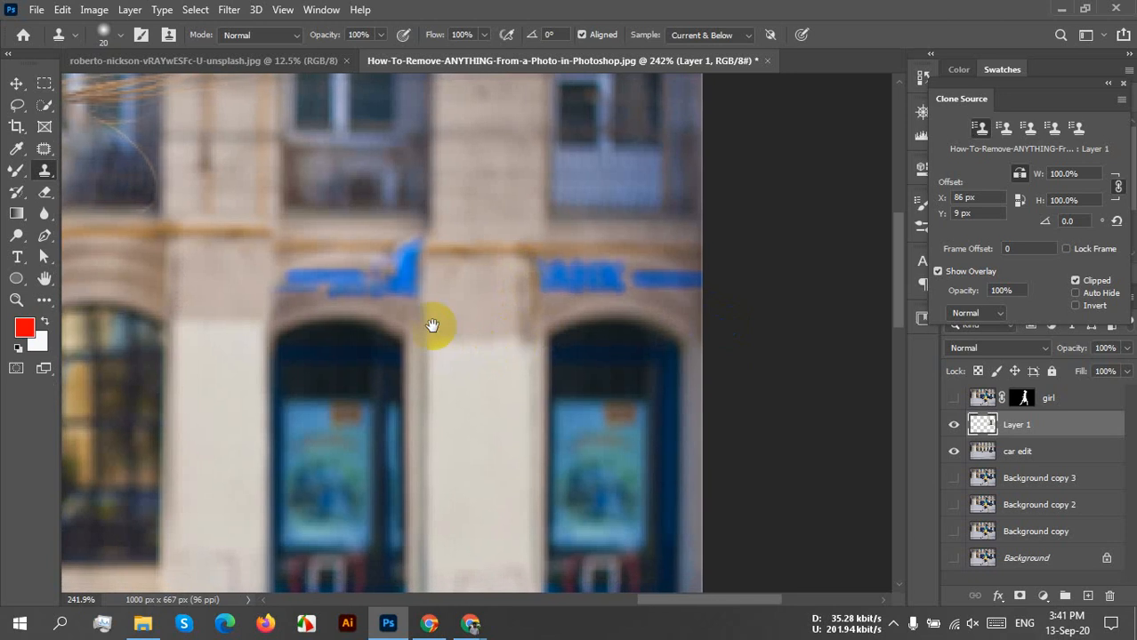
drag(232, 299, 274, 303)
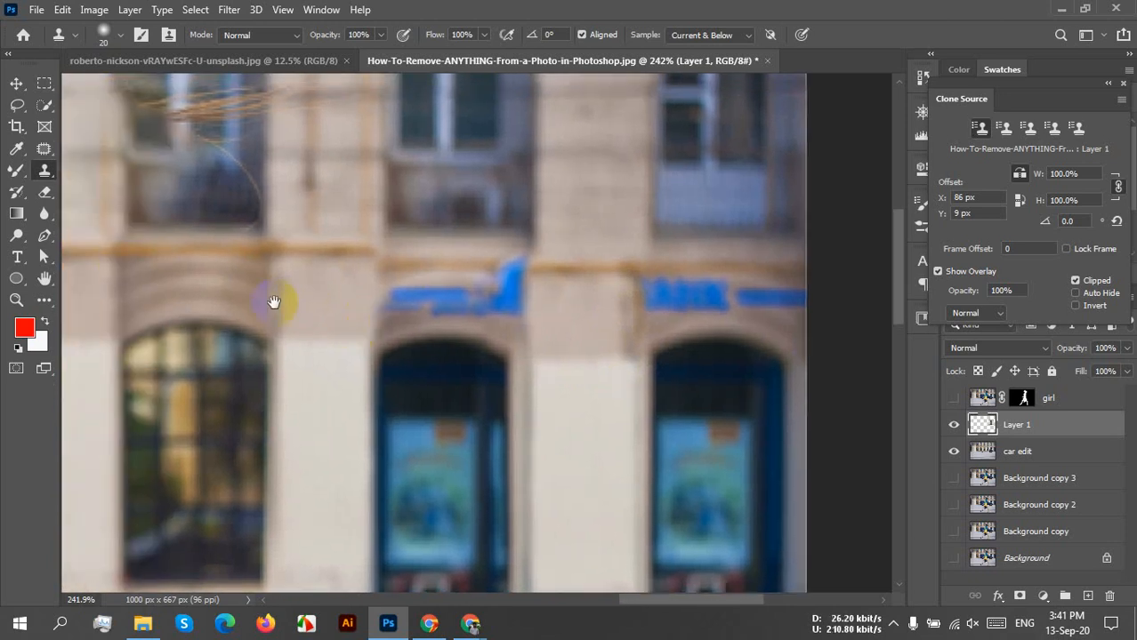
alt+click(122, 260)
click(439, 338)
drag(433, 339, 328, 330)
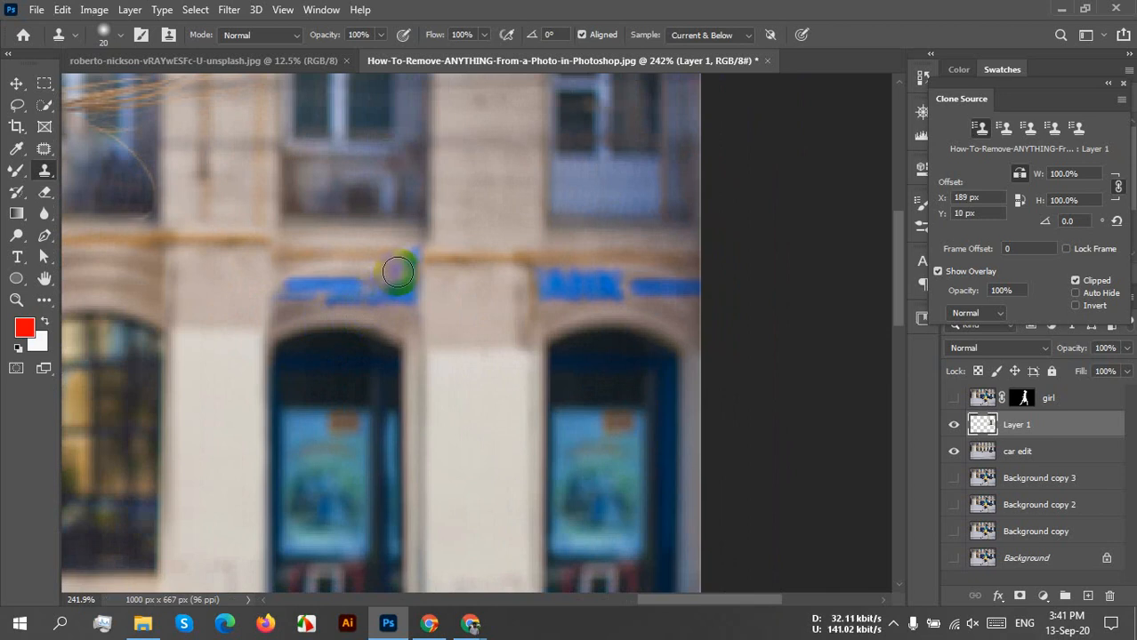
mouse_move(398, 274)
mouse_down()
mouse_move(396, 312)
mouse_move(328, 298)
mouse_move(292, 320)
mouse_move(293, 299)
mouse_move(317, 286)
mouse_move(386, 296)
mouse_move(294, 285)
mouse_move(279, 296)
mouse_move(397, 267)
mouse_move(397, 303)
mouse_move(405, 259)
mouse_move(405, 298)
mouse_move(404, 256)
mouse_move(274, 244)
mouse_up()
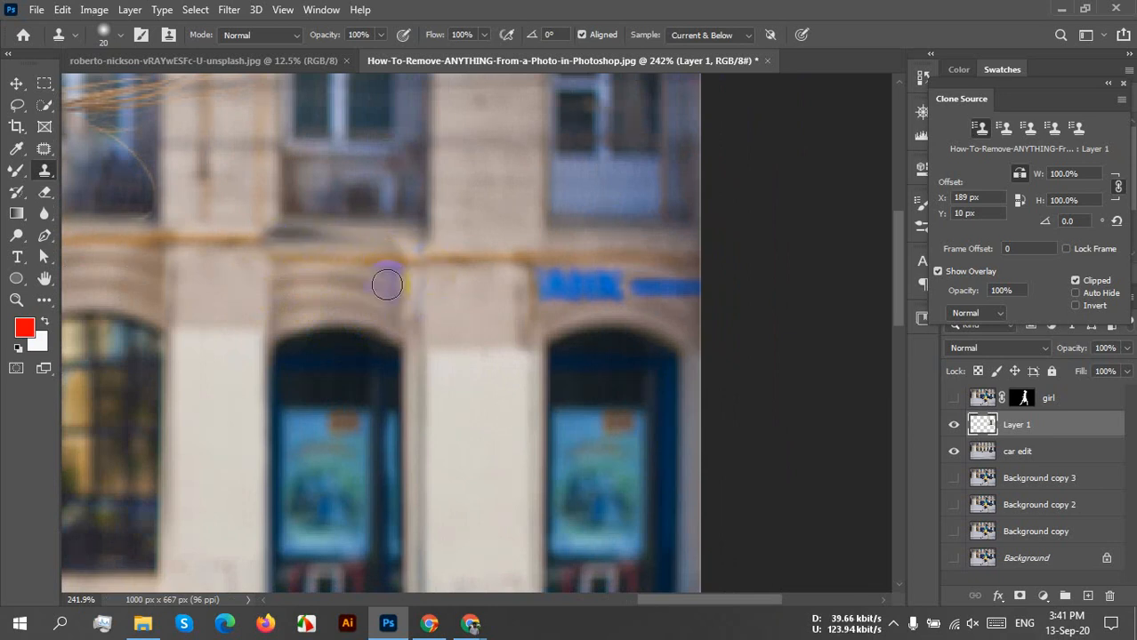
key(ctrl+z)
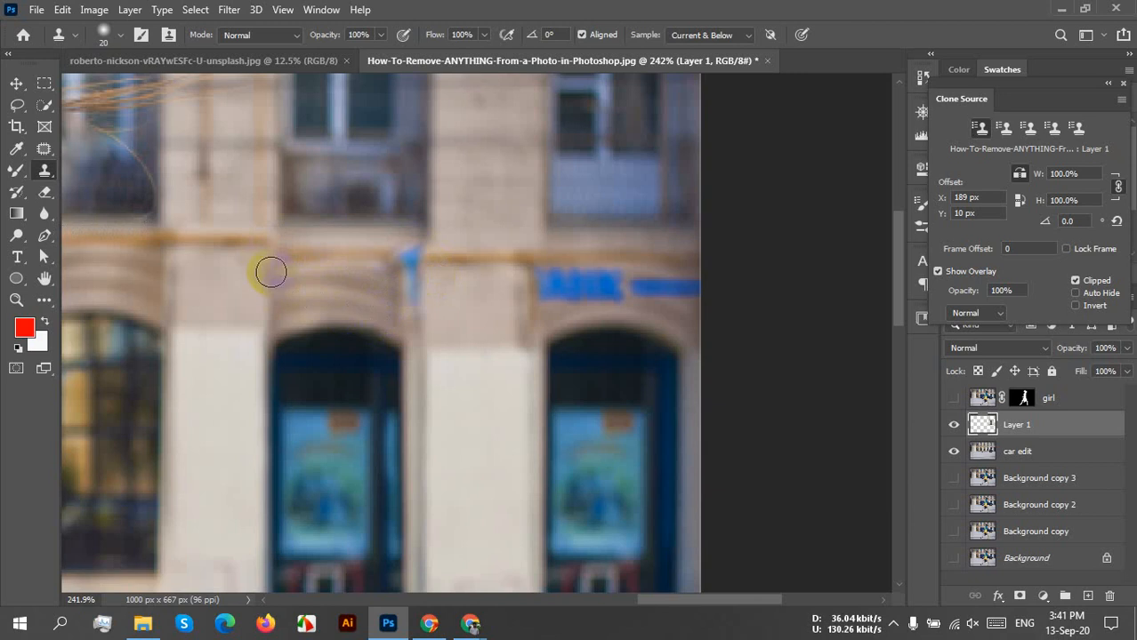
drag(406, 269, 409, 307)
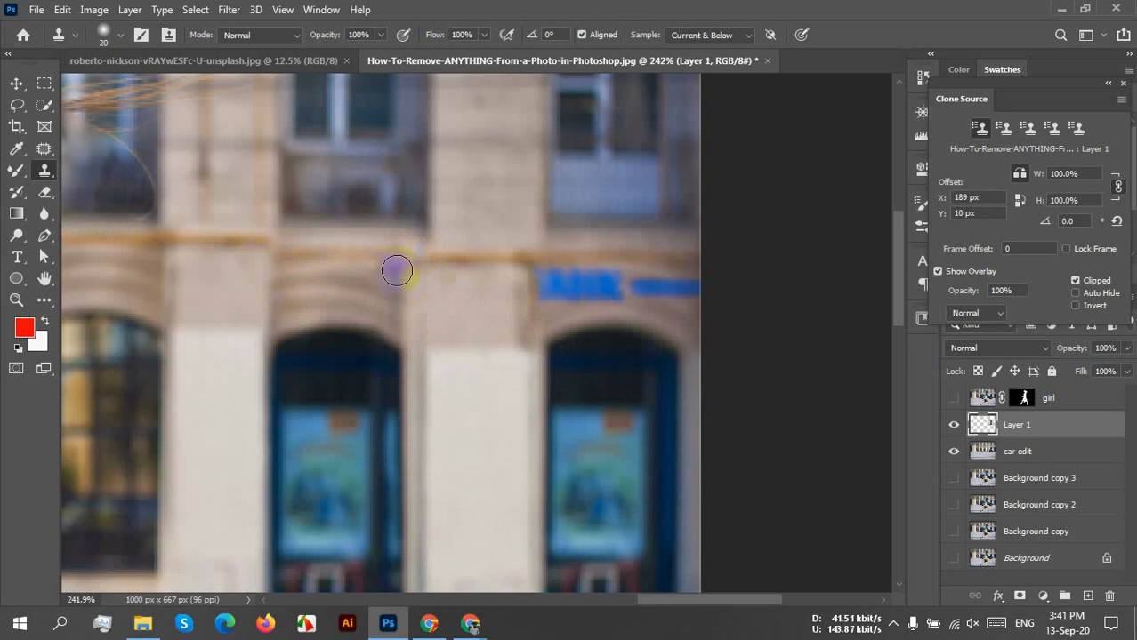
Clone the cleaned arch and ledge over the remaining blue bank sign above the original doorway, up to the photo's edge
scroll(443, 306, down, 3)
drag(474, 328, 353, 299)
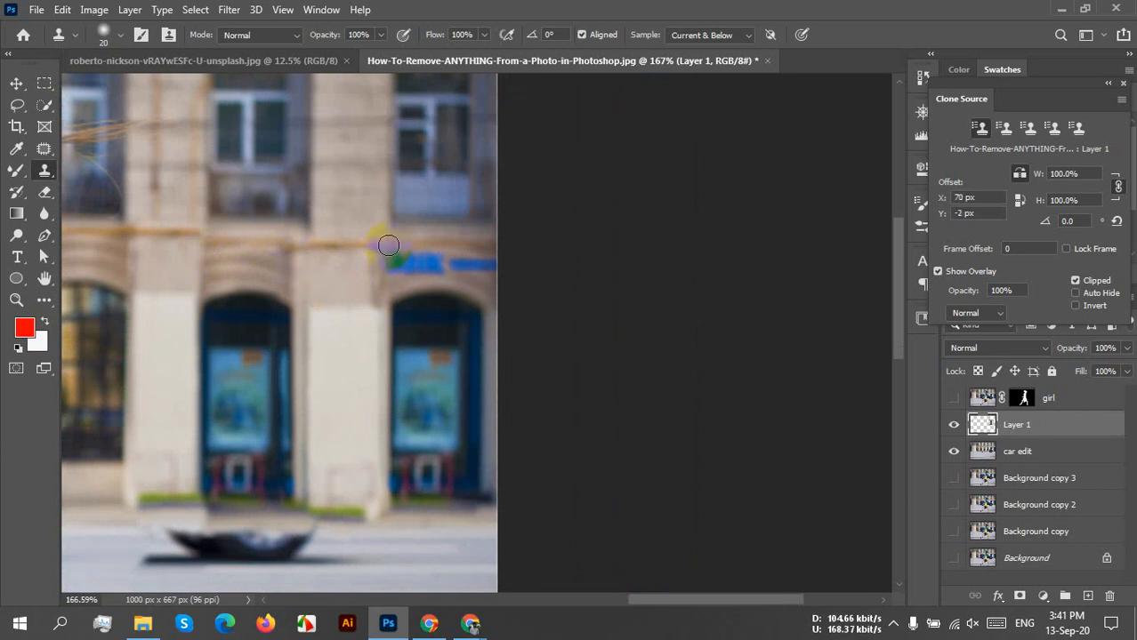
mouse_move(388, 245)
mouse_down()
mouse_move(382, 300)
mouse_move(391, 273)
mouse_move(431, 268)
mouse_move(501, 286)
mouse_move(403, 259)
mouse_move(500, 267)
mouse_up()
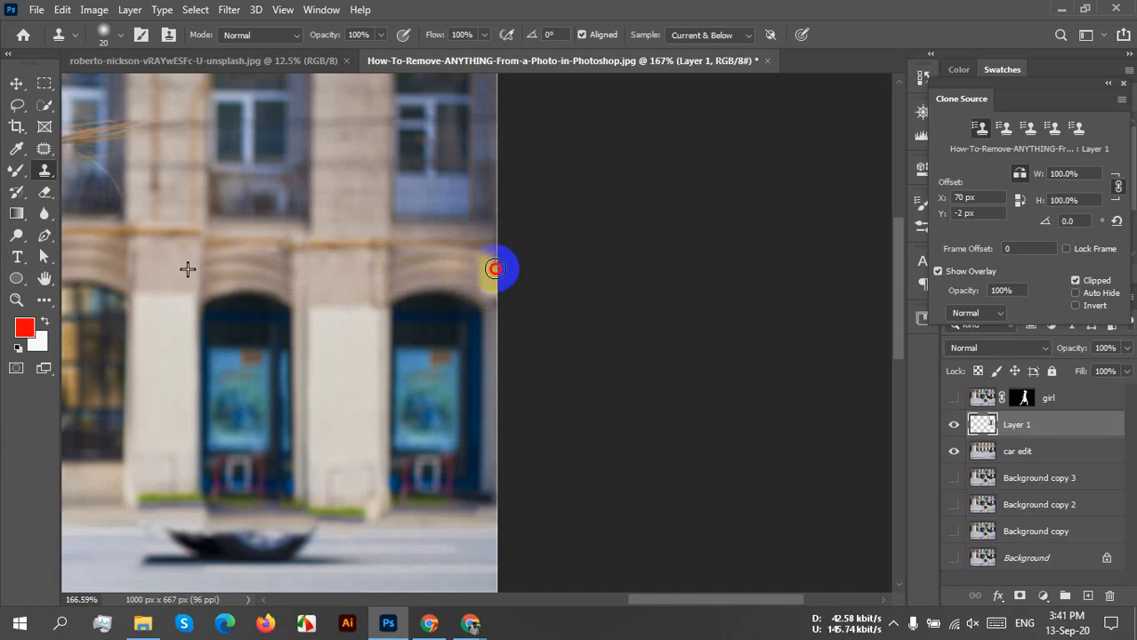
alt+click(420, 263)
mouse_move(481, 266)
mouse_down()
mouse_move(507, 276)
mouse_move(505, 296)
mouse_up()
Clone clean asphalt over the long dark car shadow and remnants on the road below the arched windows
scroll(330, 282, down, 5)
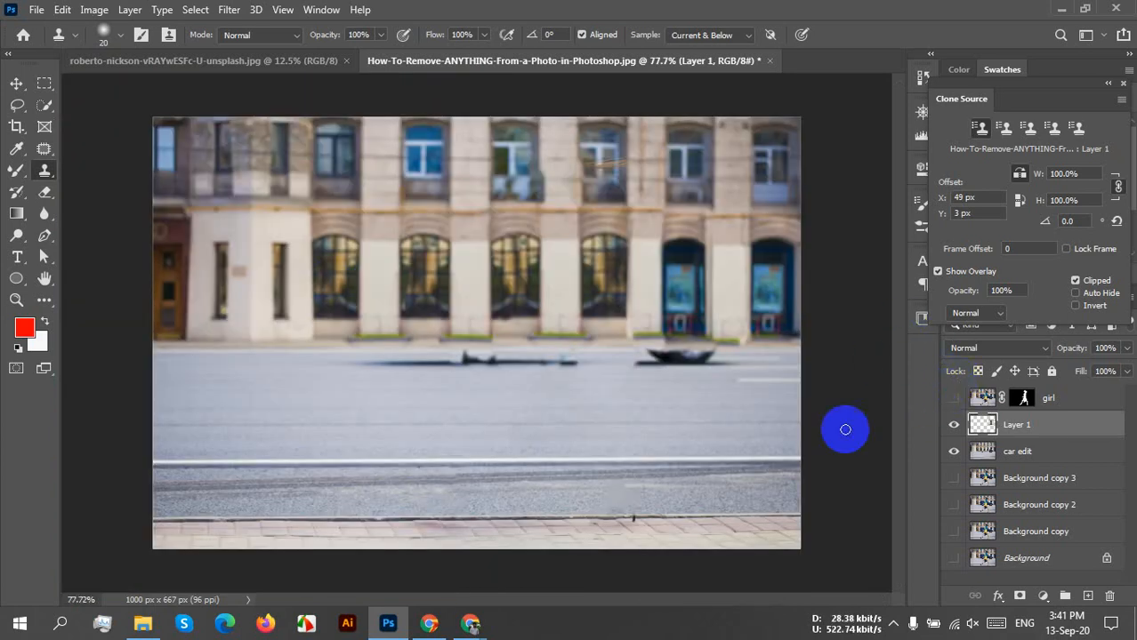
scroll(486, 380, up, 2)
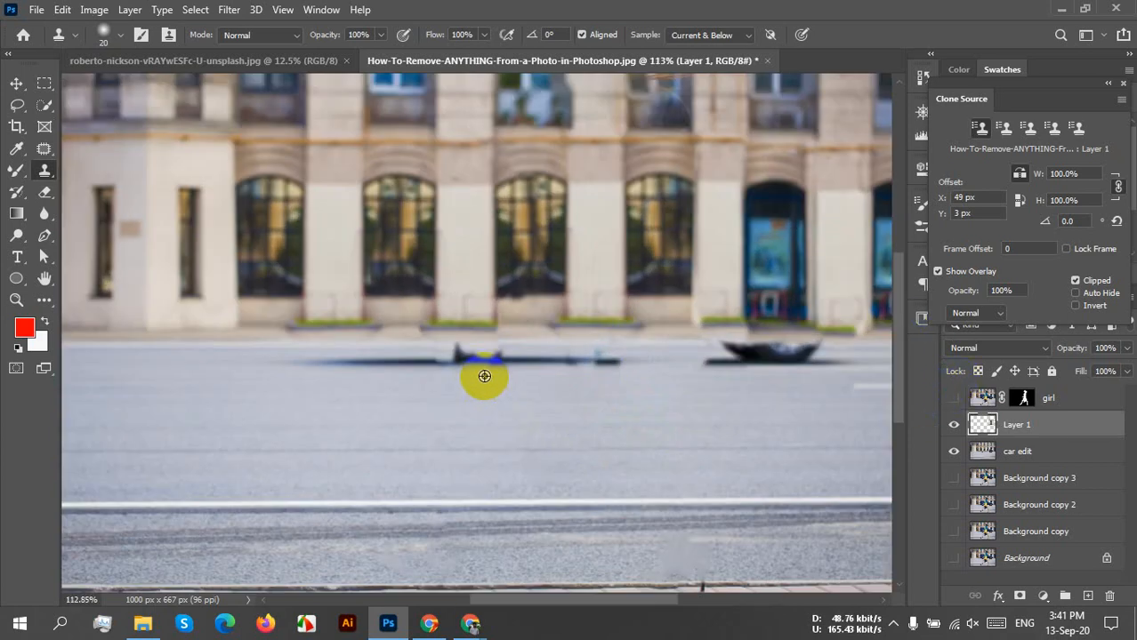
scroll(483, 370, up, 1)
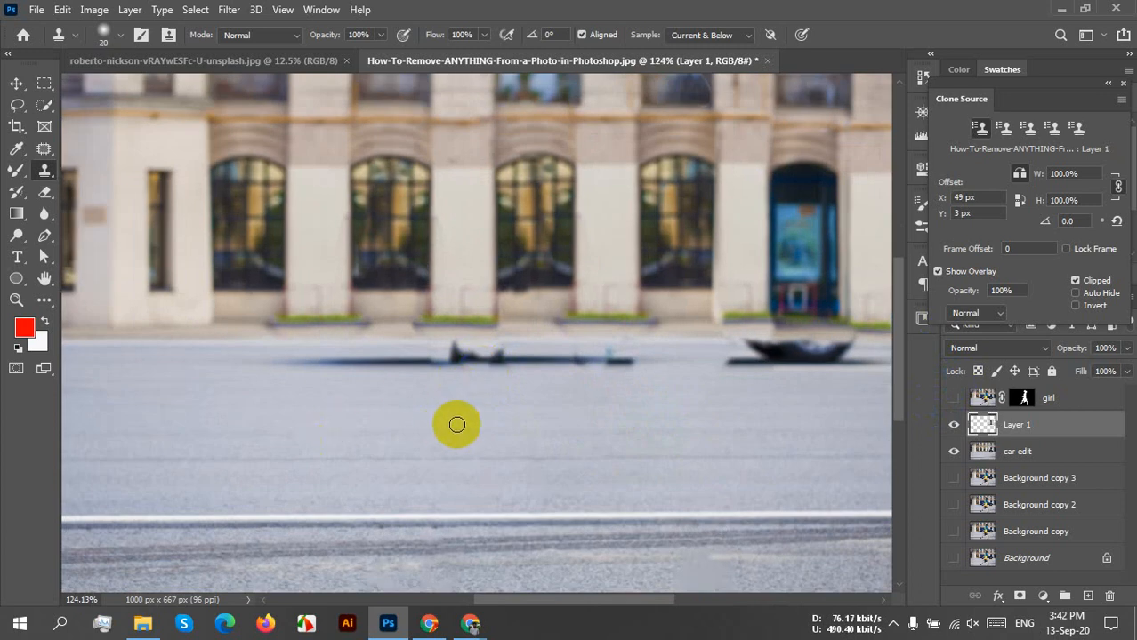
drag(456, 424, 325, 373)
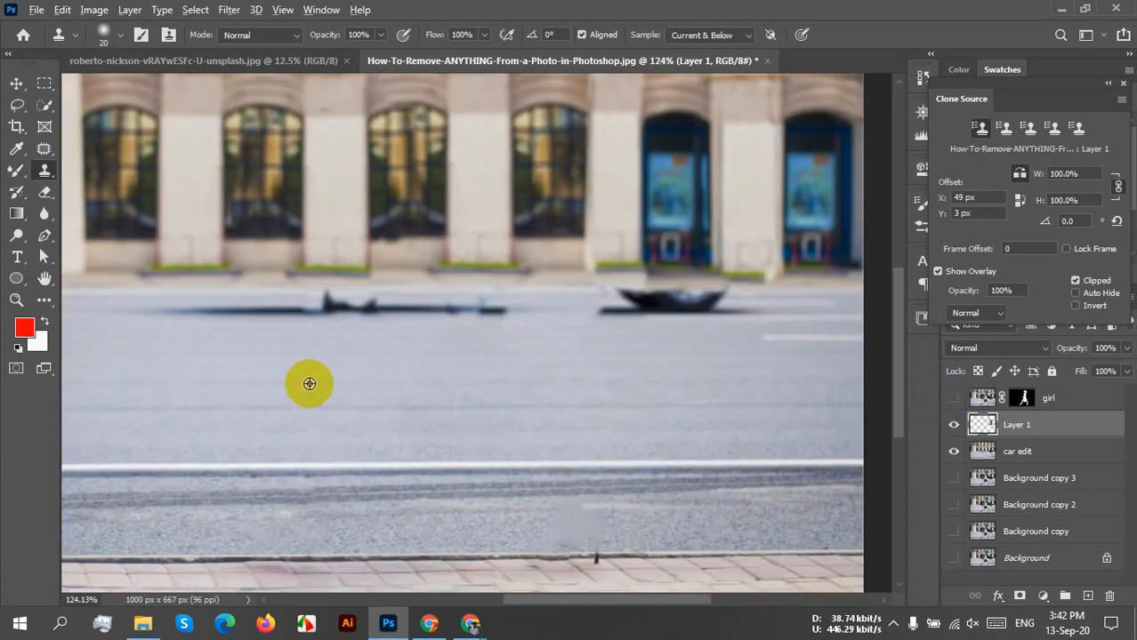
scroll(307, 383, down, 1)
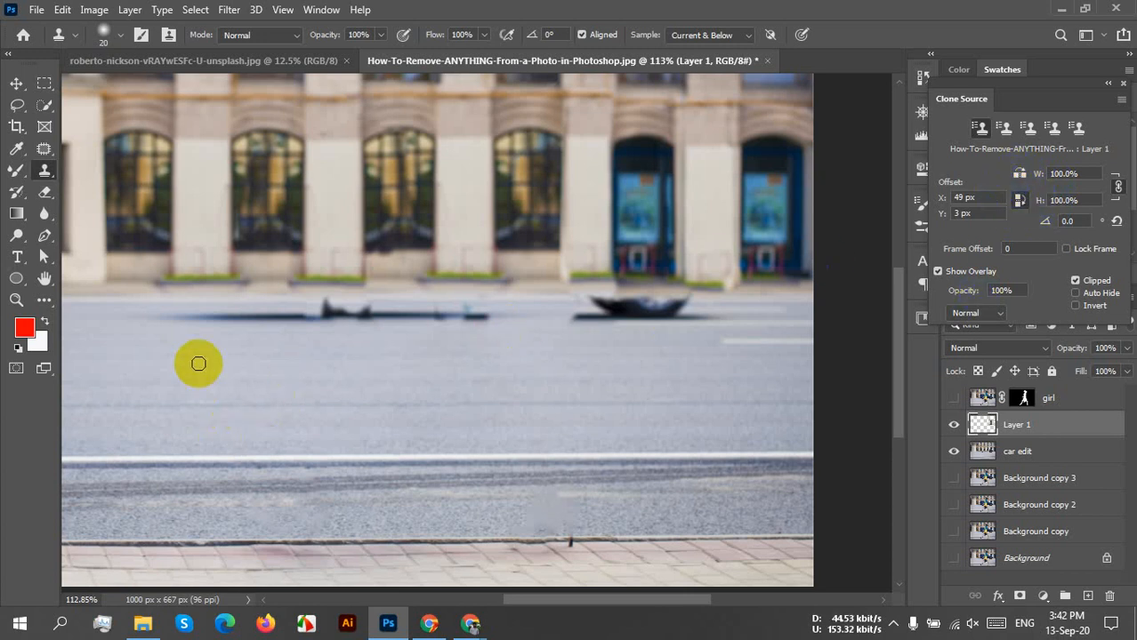
drag(216, 364, 334, 366)
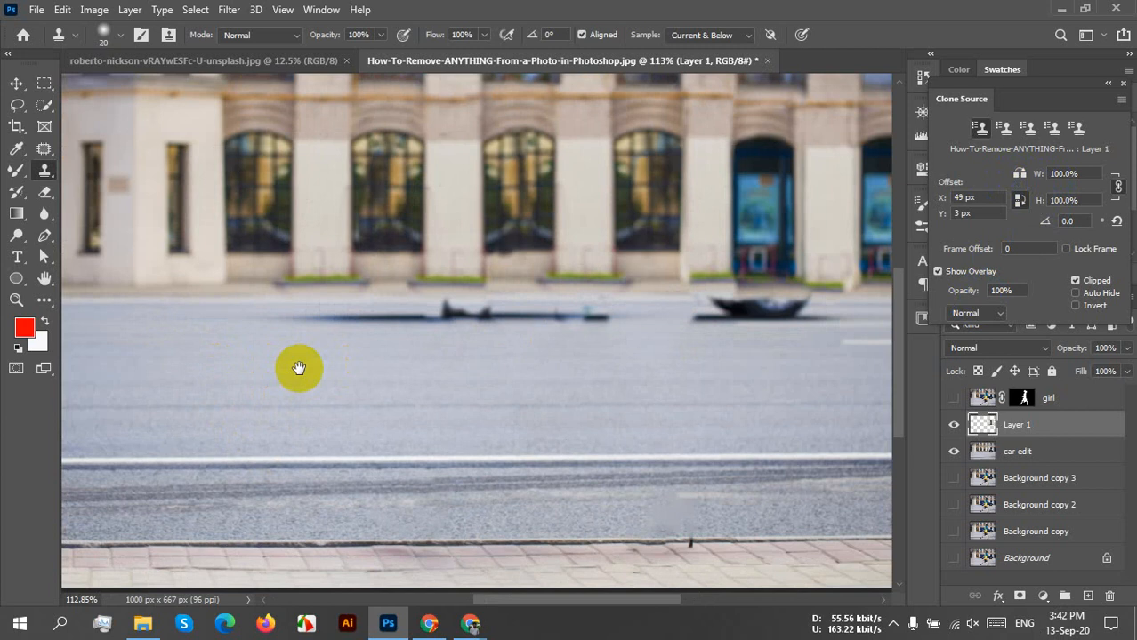
alt+click(244, 365)
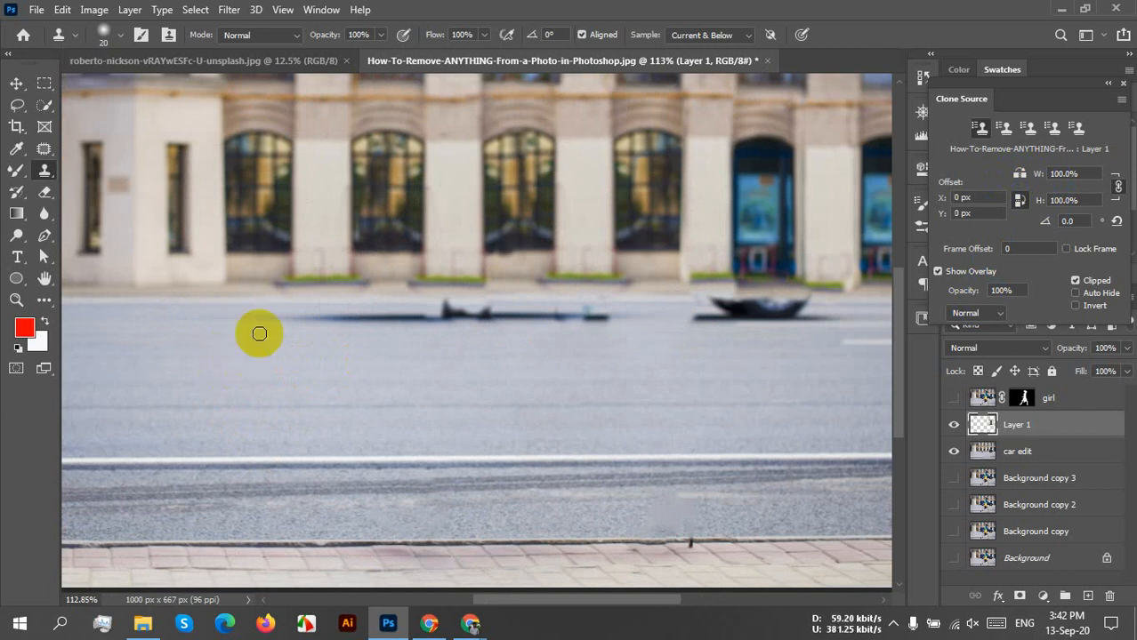
mouse_move(241, 311)
mouse_down()
mouse_move(622, 322)
mouse_move(319, 318)
mouse_up()
Clone clean asphalt over the dark car remnant and its shadow on the road below the blue doorways
drag(700, 337, 520, 386)
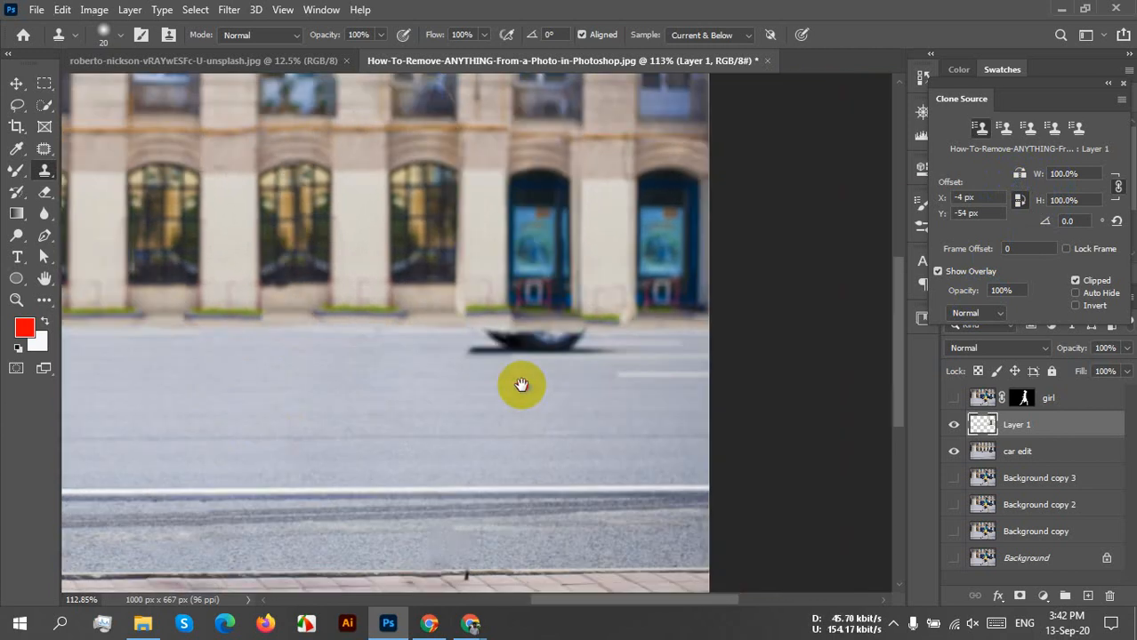
mouse_move(458, 347)
mouse_down()
mouse_move(599, 337)
mouse_move(583, 354)
mouse_move(533, 360)
mouse_move(472, 337)
mouse_move(554, 332)
mouse_move(274, 334)
mouse_up()
drag(367, 402, 674, 398)
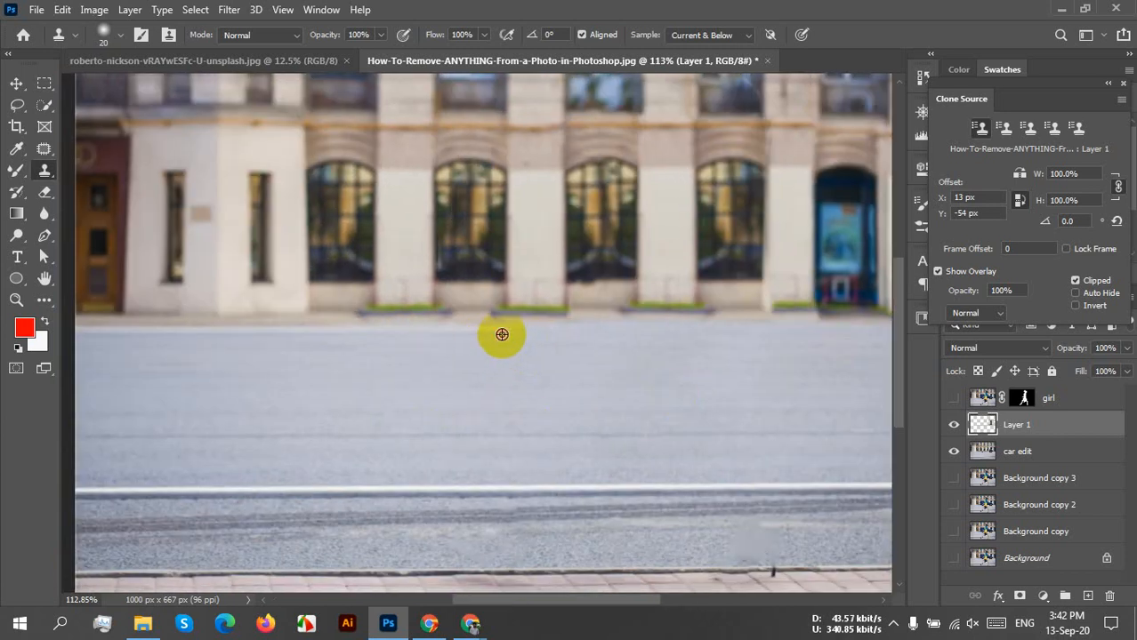
Try to clone another asphalt area over the uneven road patch in front of the doorways
alt+click(706, 343)
mouse_move(717, 378)
mouse_down()
mouse_move(578, 381)
mouse_move(510, 366)
mouse_up()
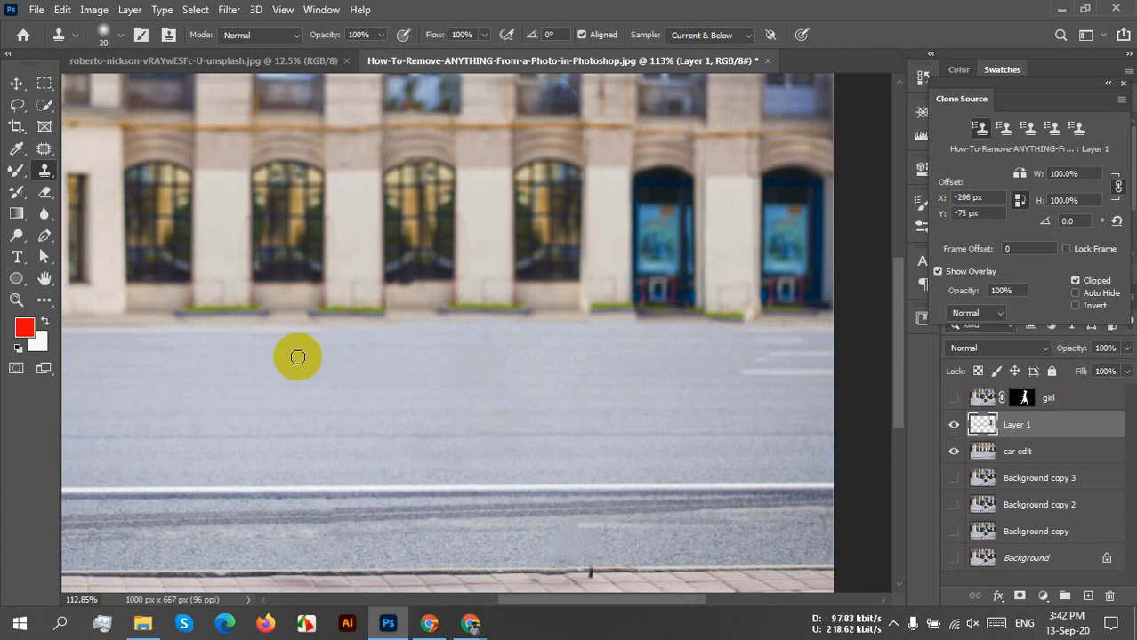
mouse_move(552, 357)
mouse_down()
mouse_move(644, 359)
mouse_move(526, 367)
mouse_up()
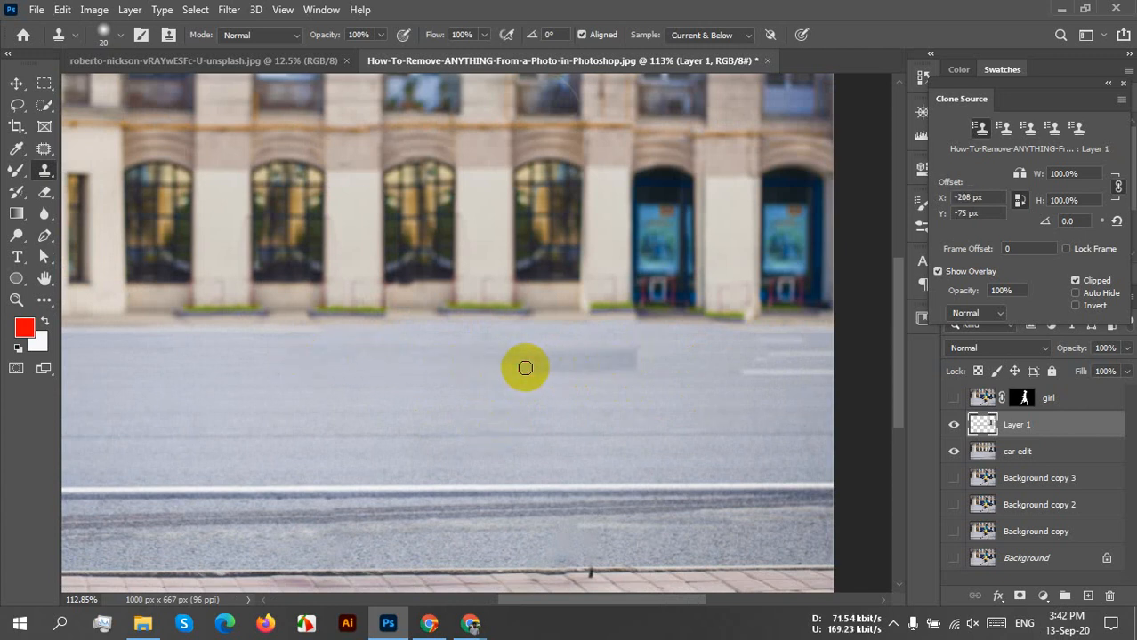
key(ctrl+z)
Examine the retouched road and building, toggling the girl layer's visibility to check the woman against the cleaned background
scroll(503, 363, down, 2)
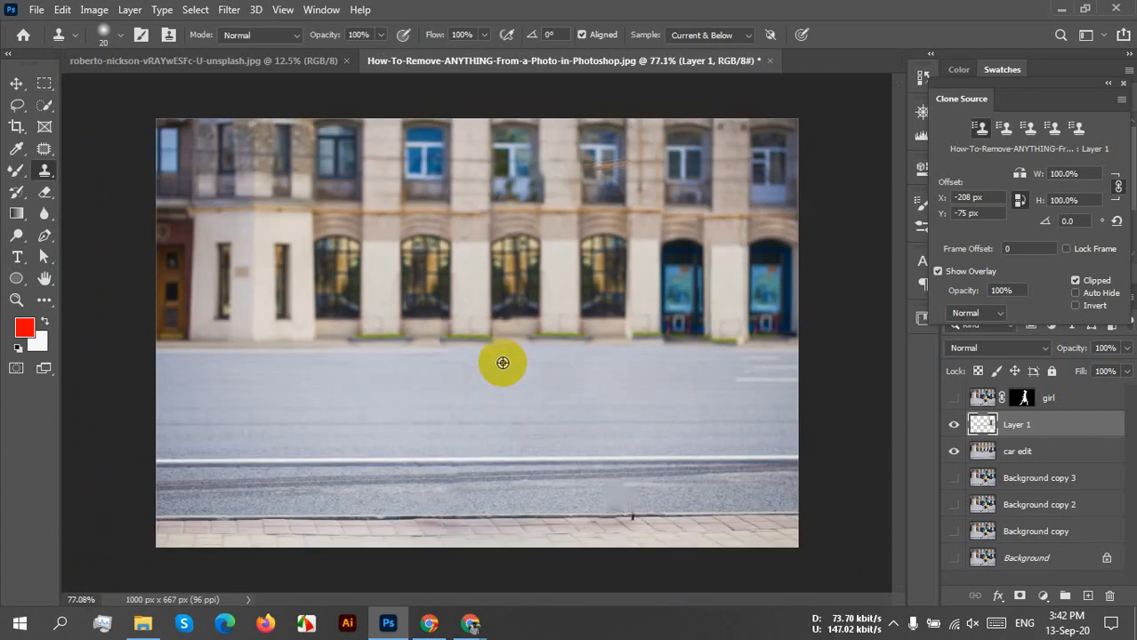
scroll(712, 387, up, 2)
drag(786, 419, 578, 421)
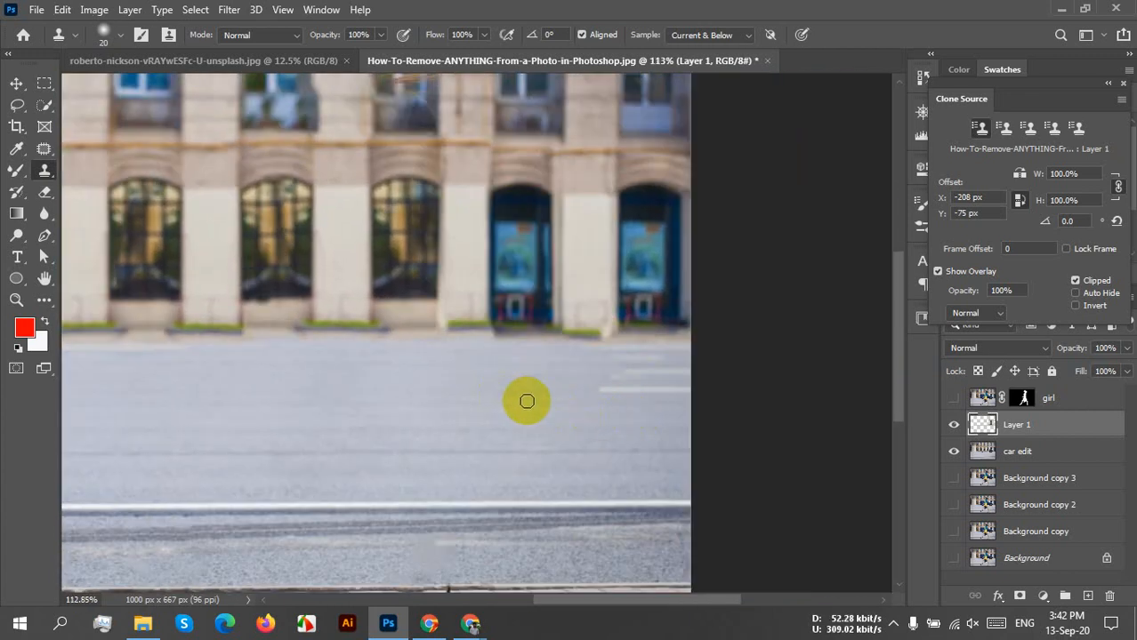
scroll(527, 401, down, 3)
scroll(472, 389, up, 2)
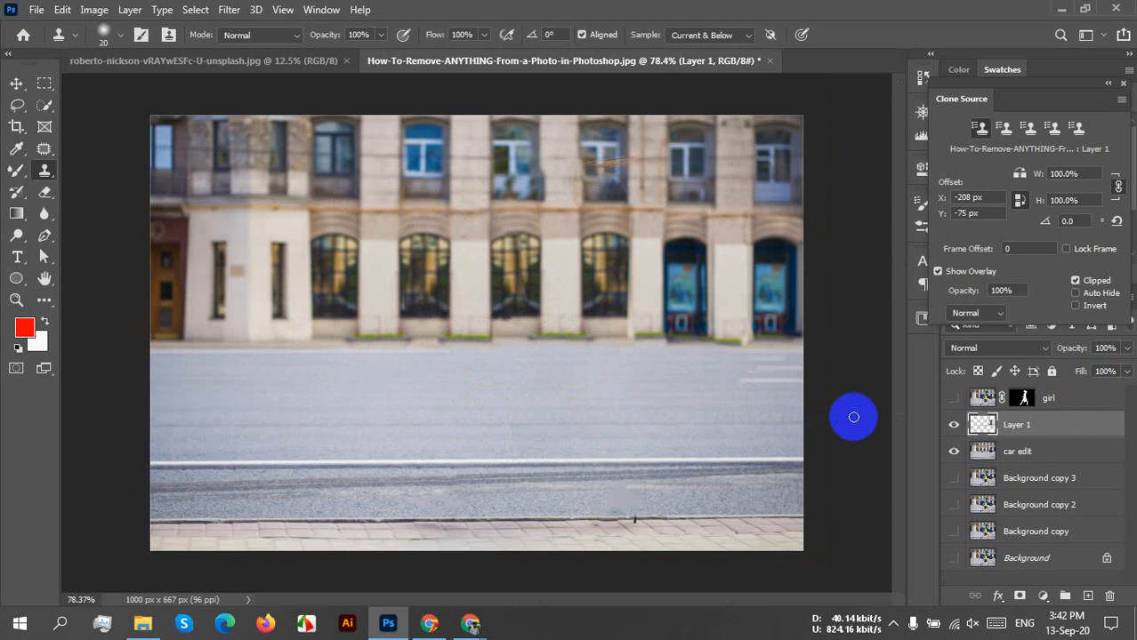
click(954, 398)
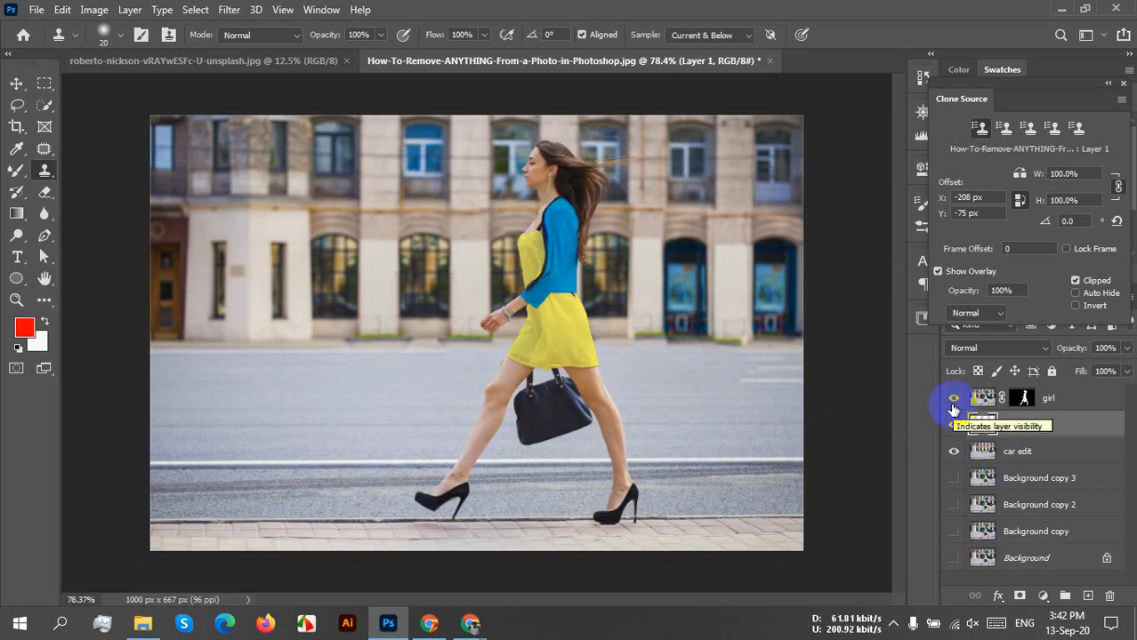
click(952, 407)
click(953, 407)
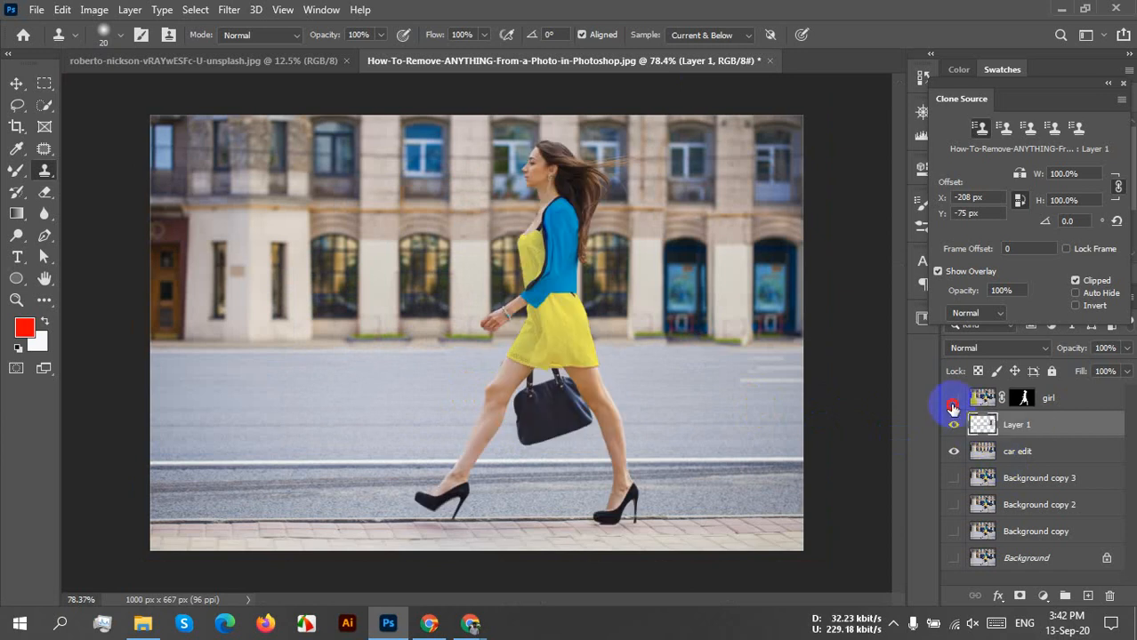
Try to merge Layer 1 with the girl layer, check it by toggling the merged layer's visibility, and undo the merge
click(953, 407)
click(953, 407)
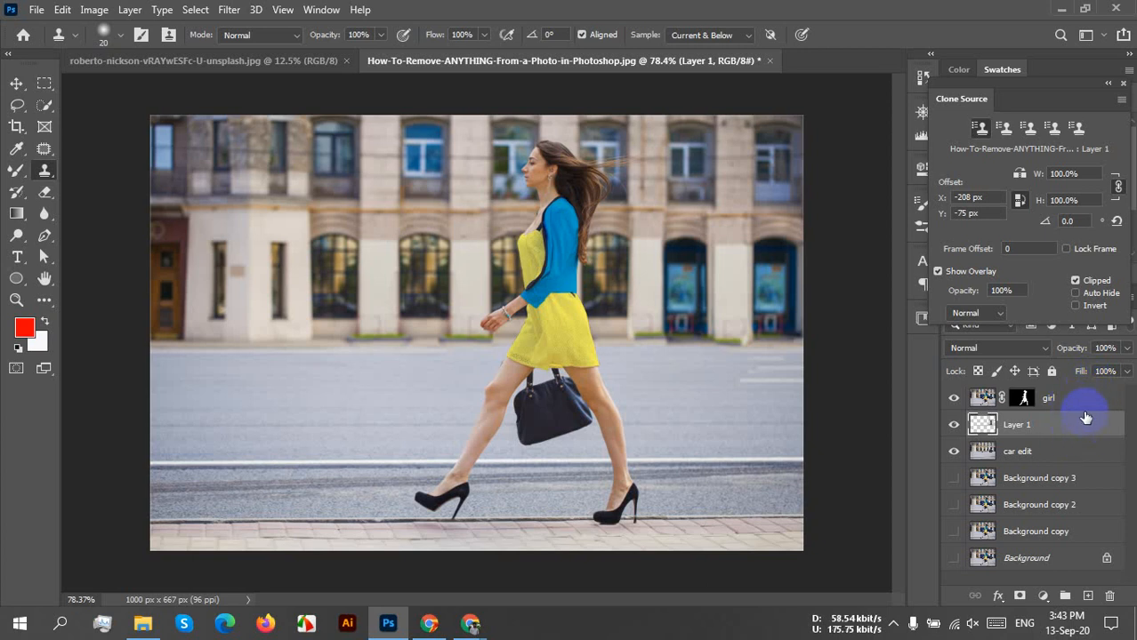
shift+click(1071, 400)
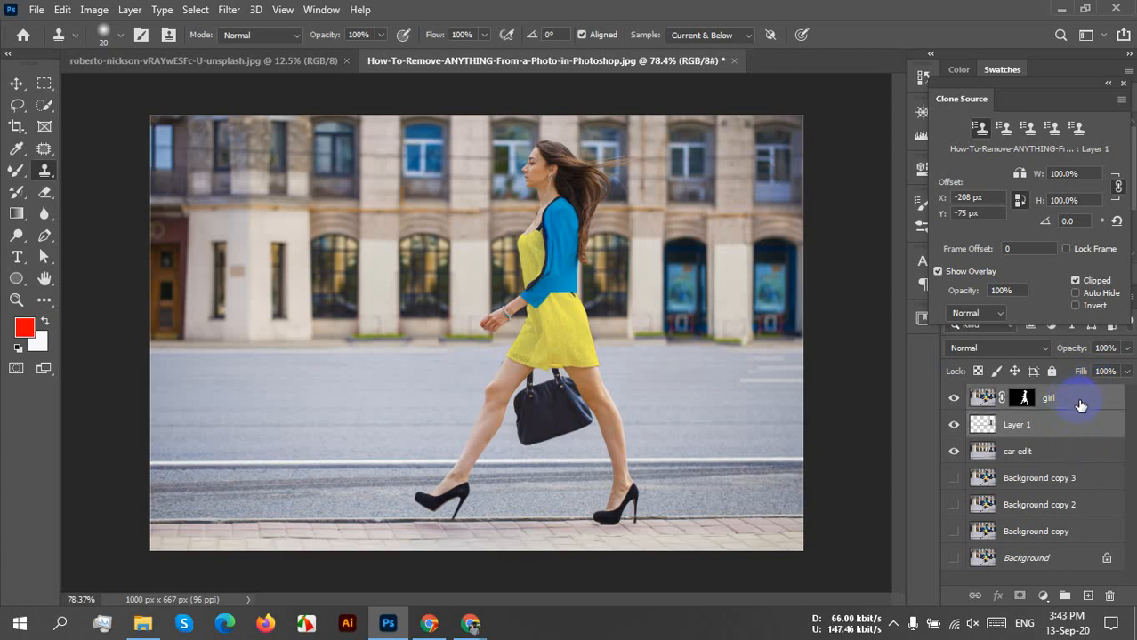
right_click(1089, 434)
click(919, 496)
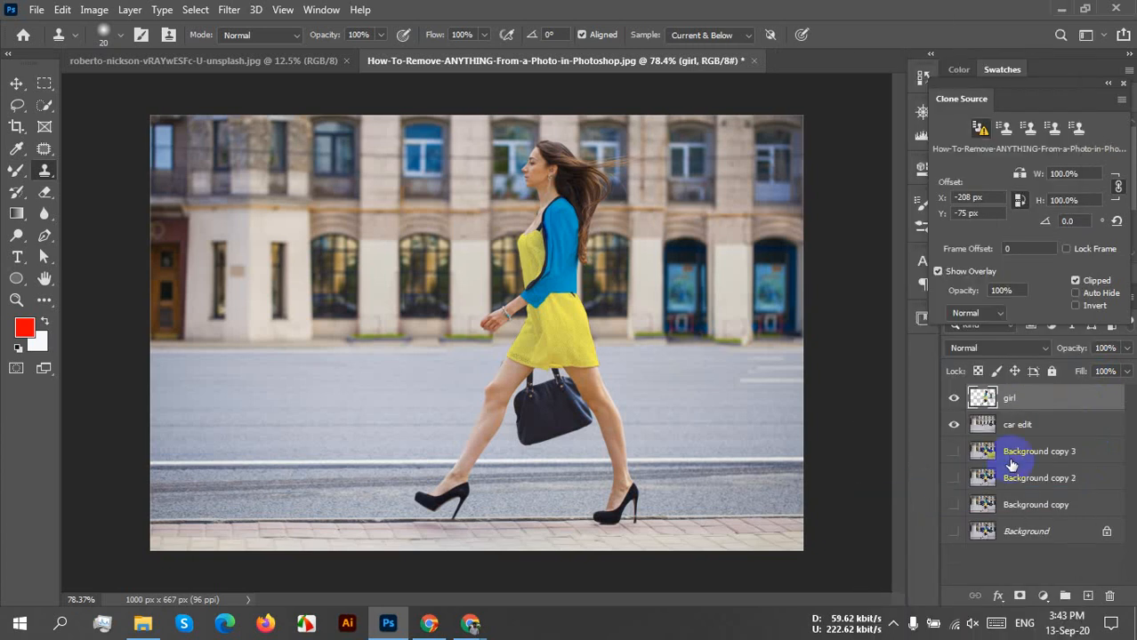
click(951, 401)
click(950, 401)
click(951, 400)
click(951, 400)
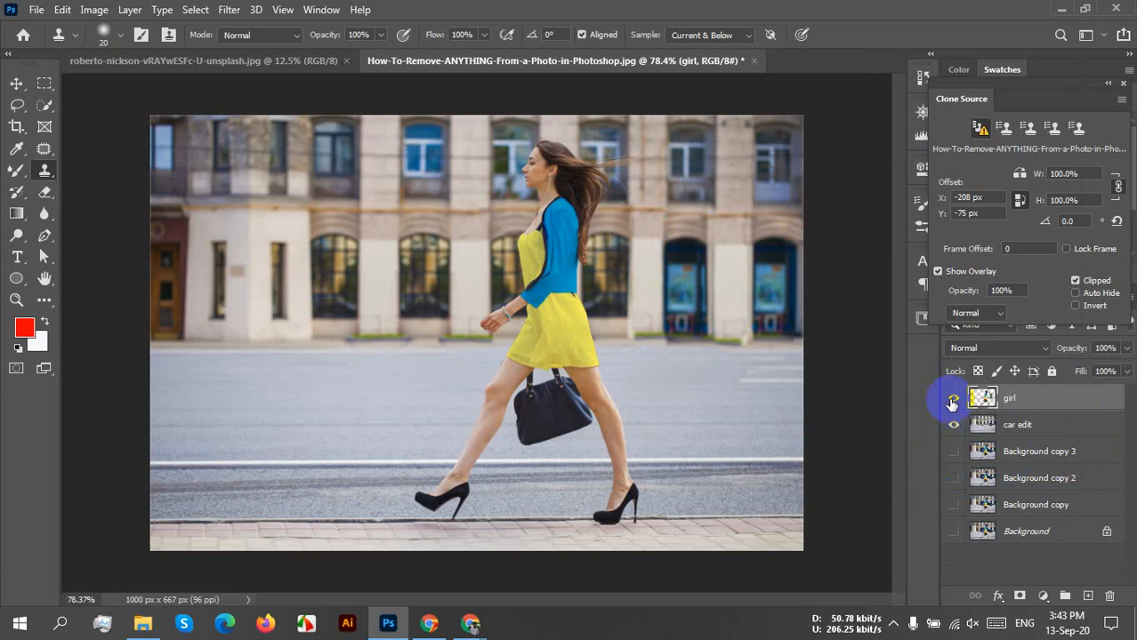
click(951, 400)
key(ctrl+comma)
key(ctrl+comma)
key(ctrl+comma)
key(ctrl+z)
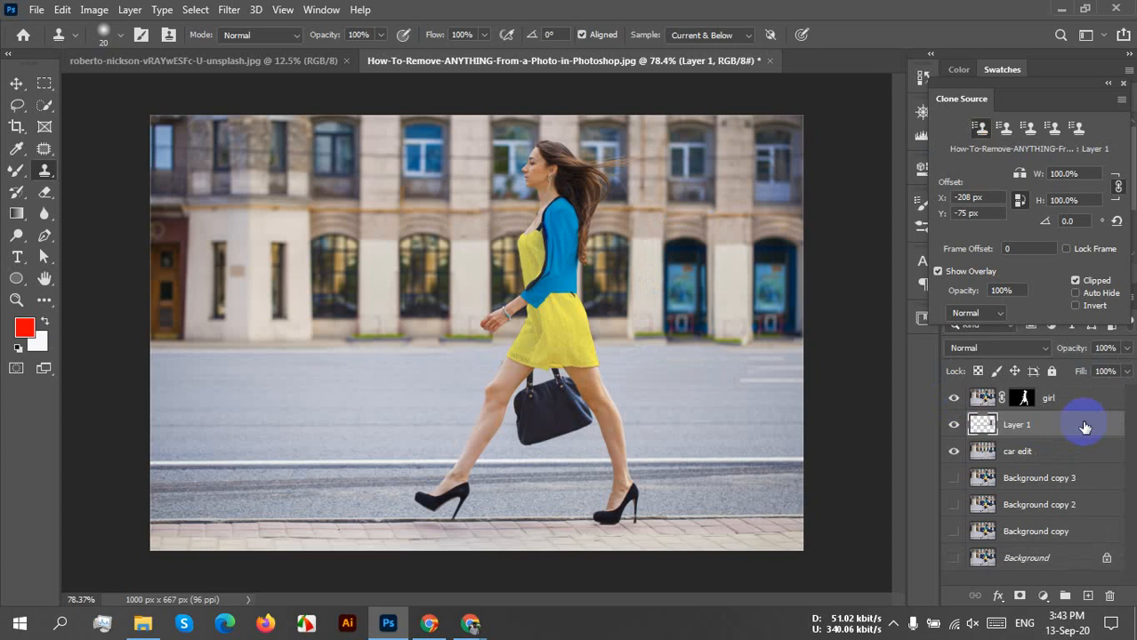
Hide the girl layer and merge the visible Layer 1 and car edit layers into one retouched background layer
click(951, 401)
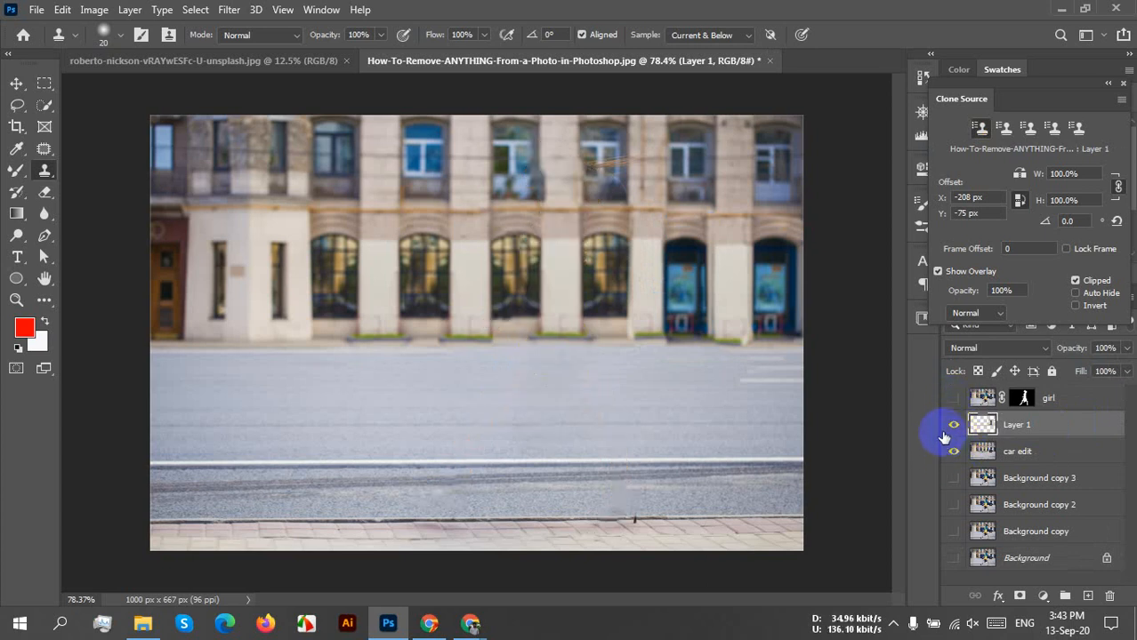
double_click(1019, 426)
click(955, 427)
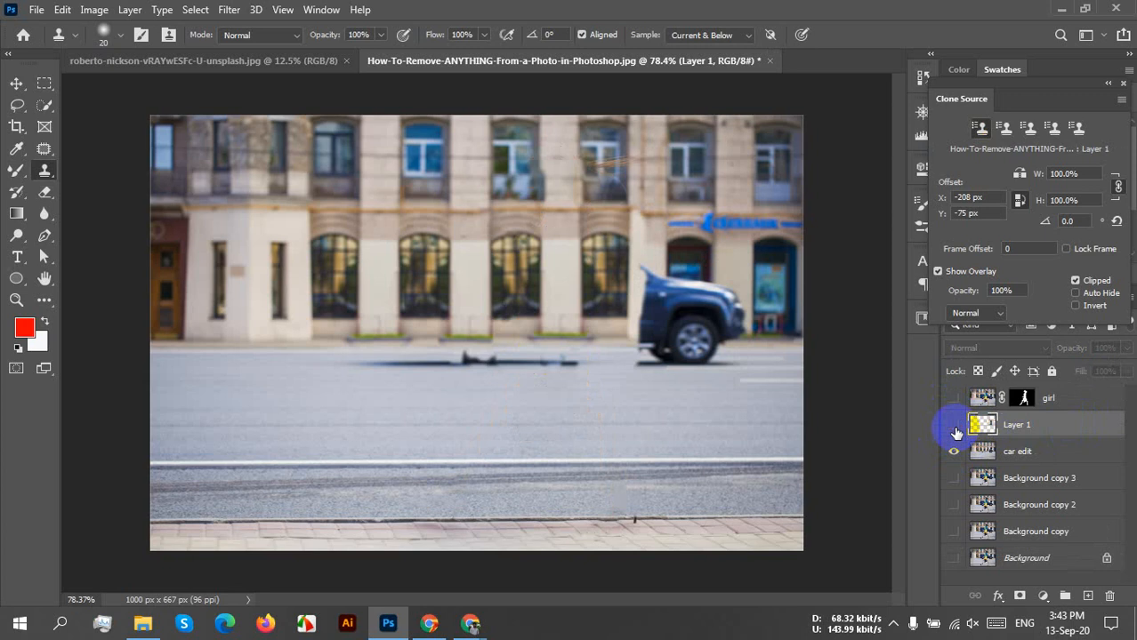
click(953, 426)
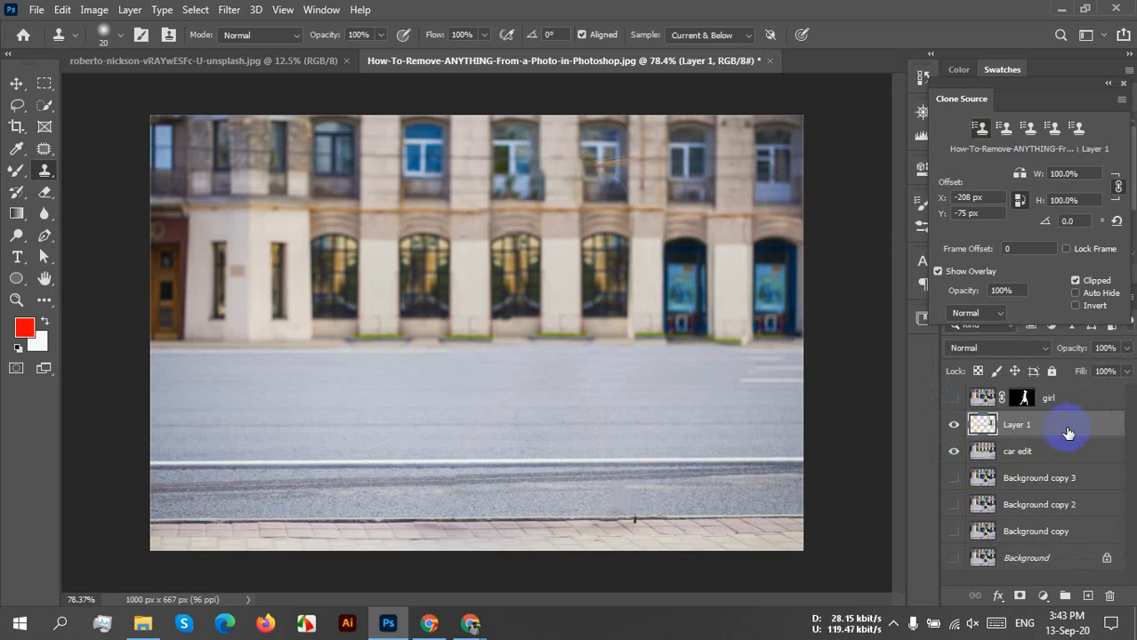
click(953, 427)
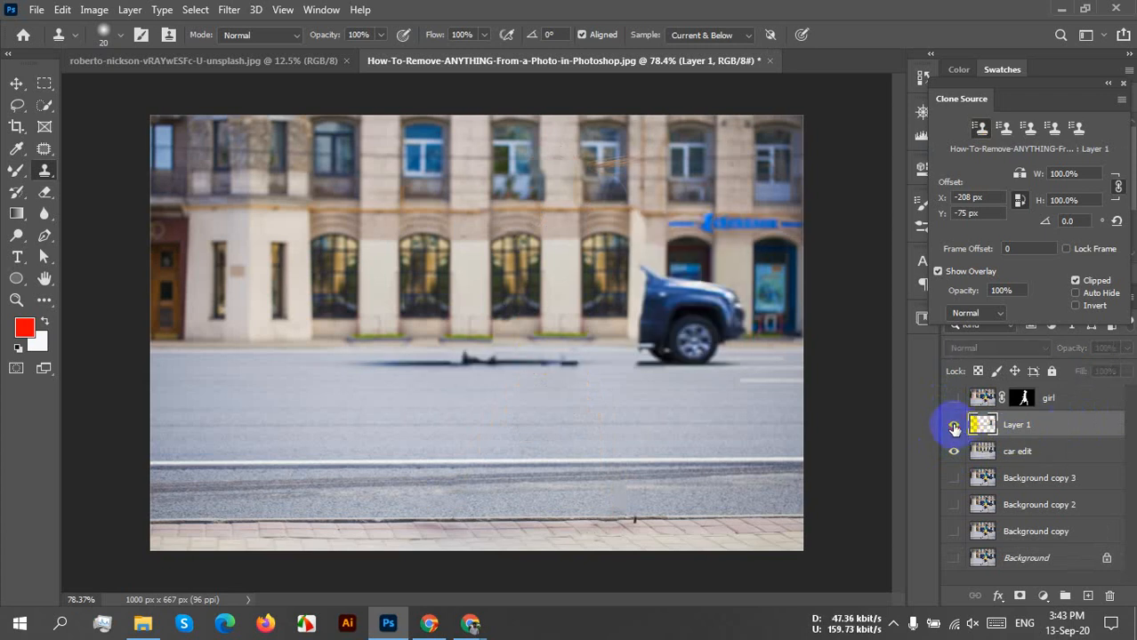
click(954, 428)
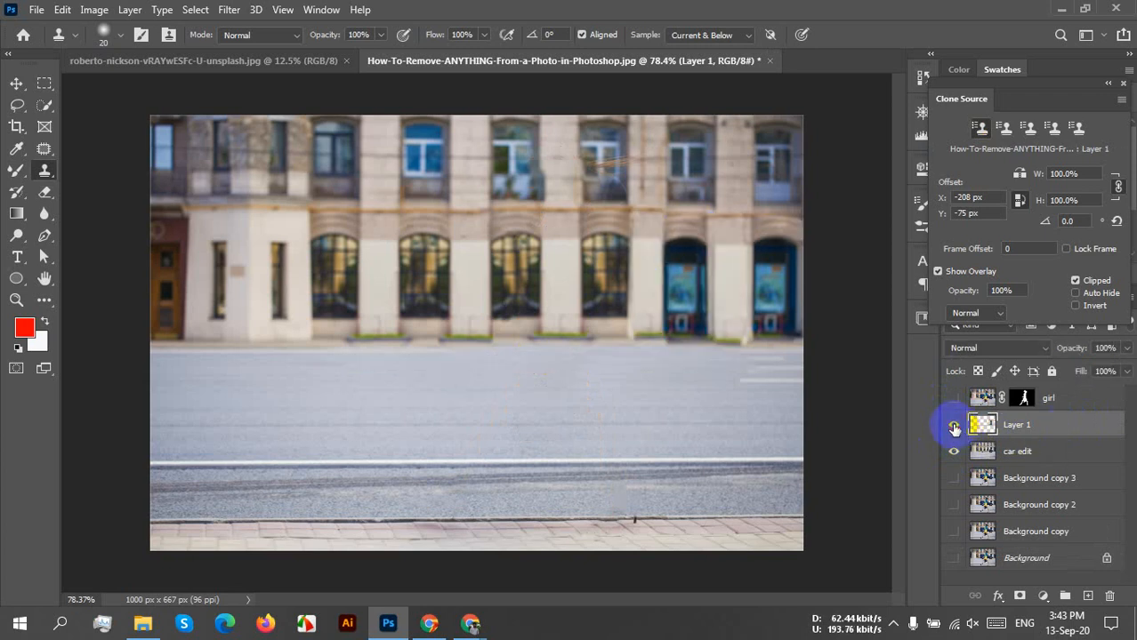
right_click(1054, 452)
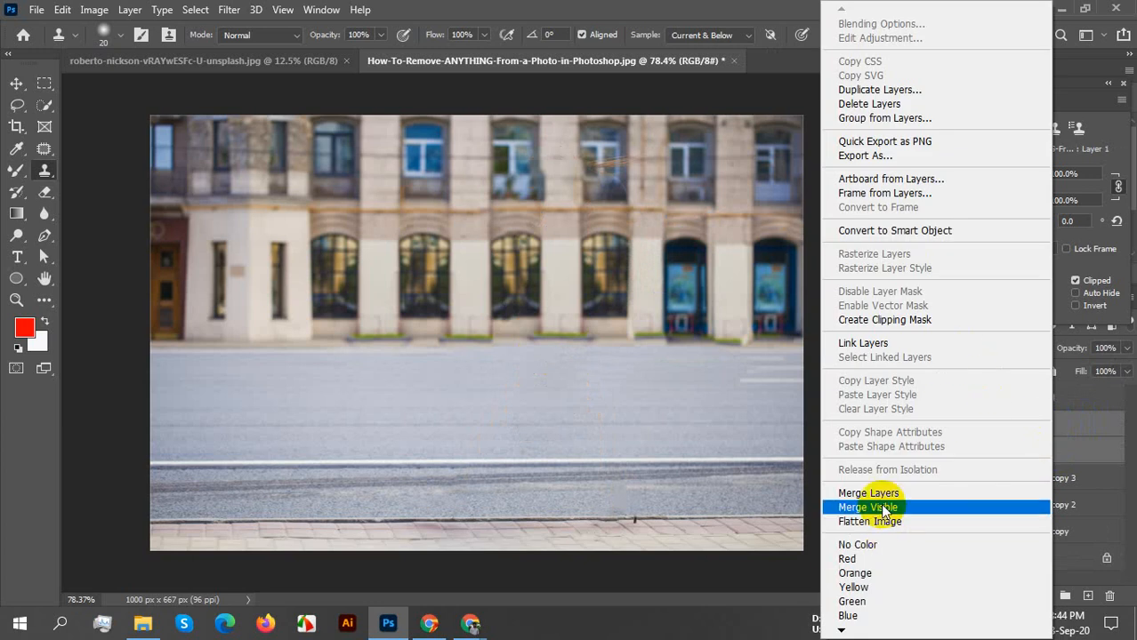
click(883, 510)
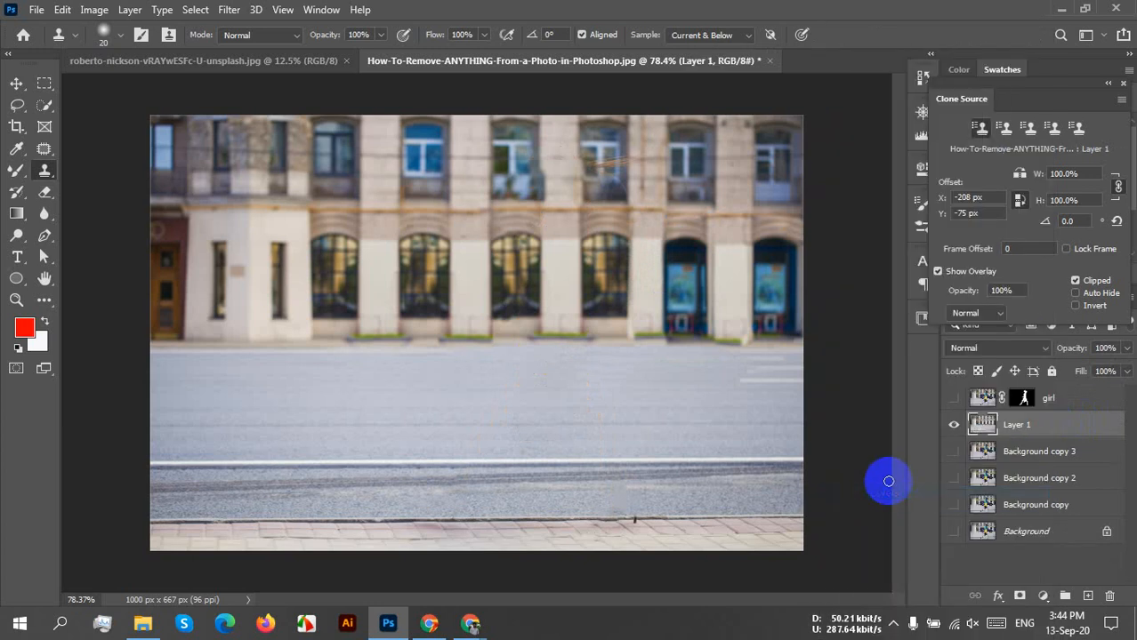
Check the woman against the merged background by toggling the visibility of the girl layer and Layer 1
click(951, 400)
click(952, 401)
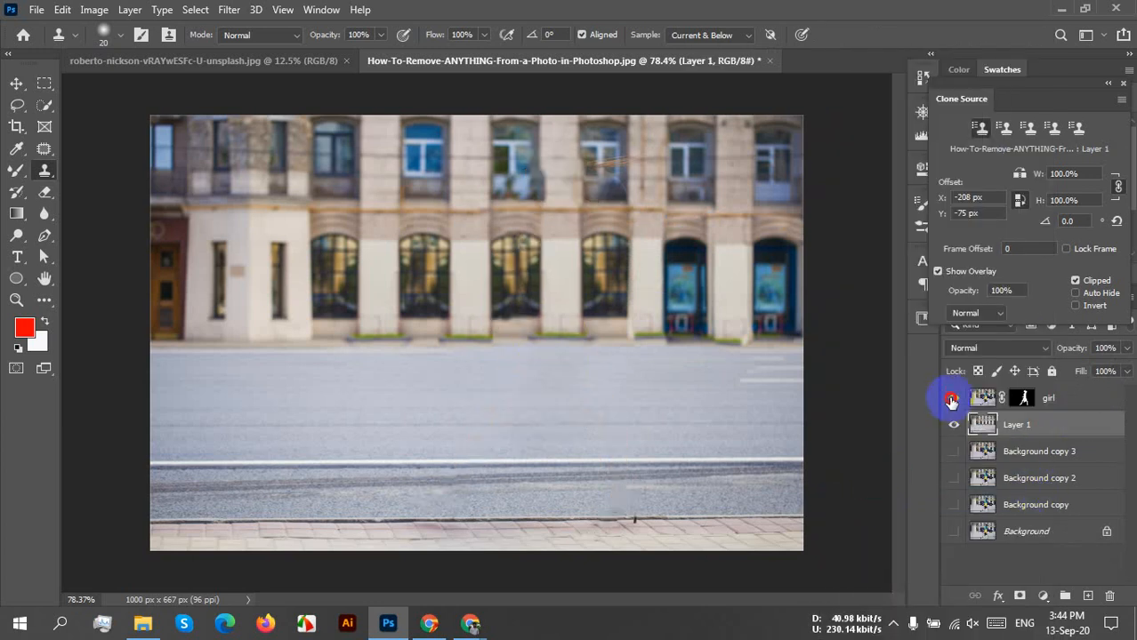
click(951, 401)
click(952, 401)
click(955, 427)
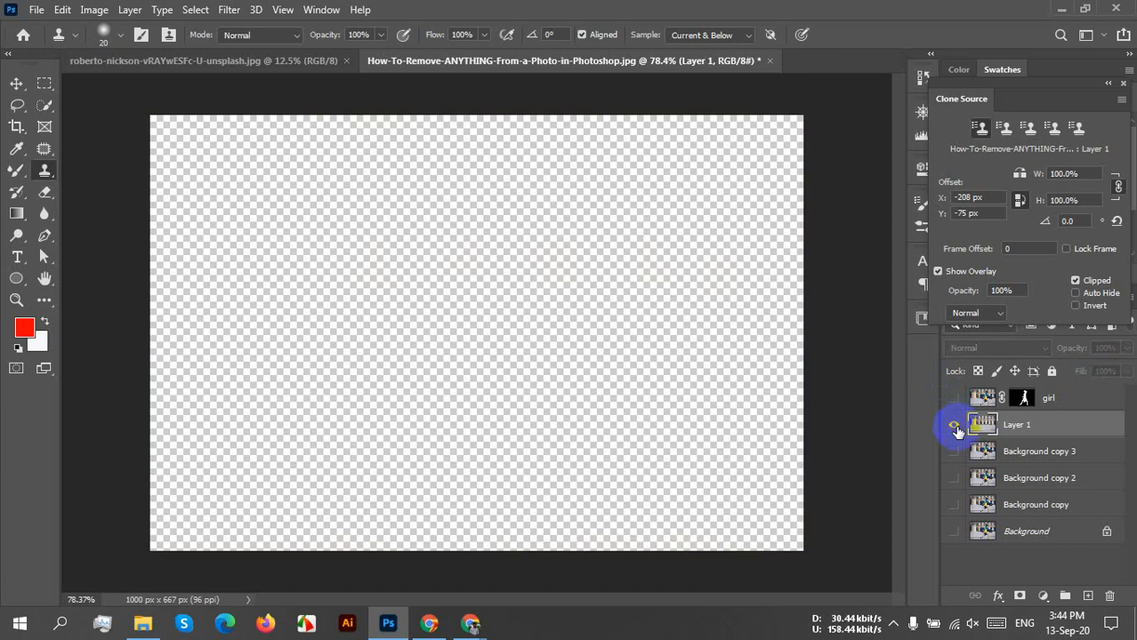
click(954, 427)
click(951, 400)
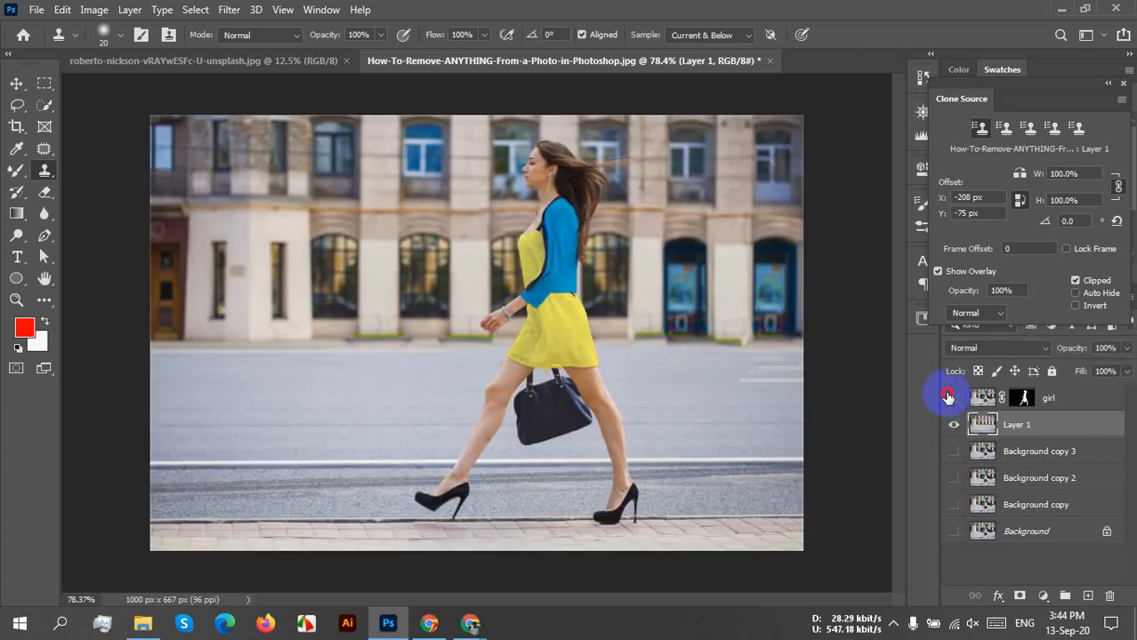
click(949, 398)
click(949, 398)
click(949, 399)
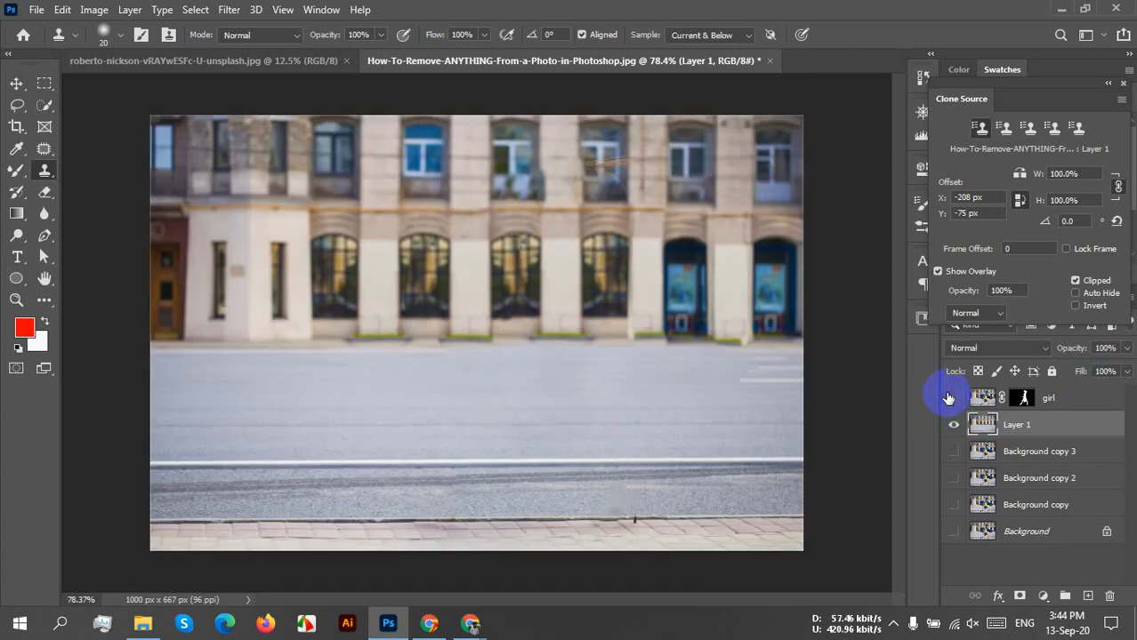
click(949, 398)
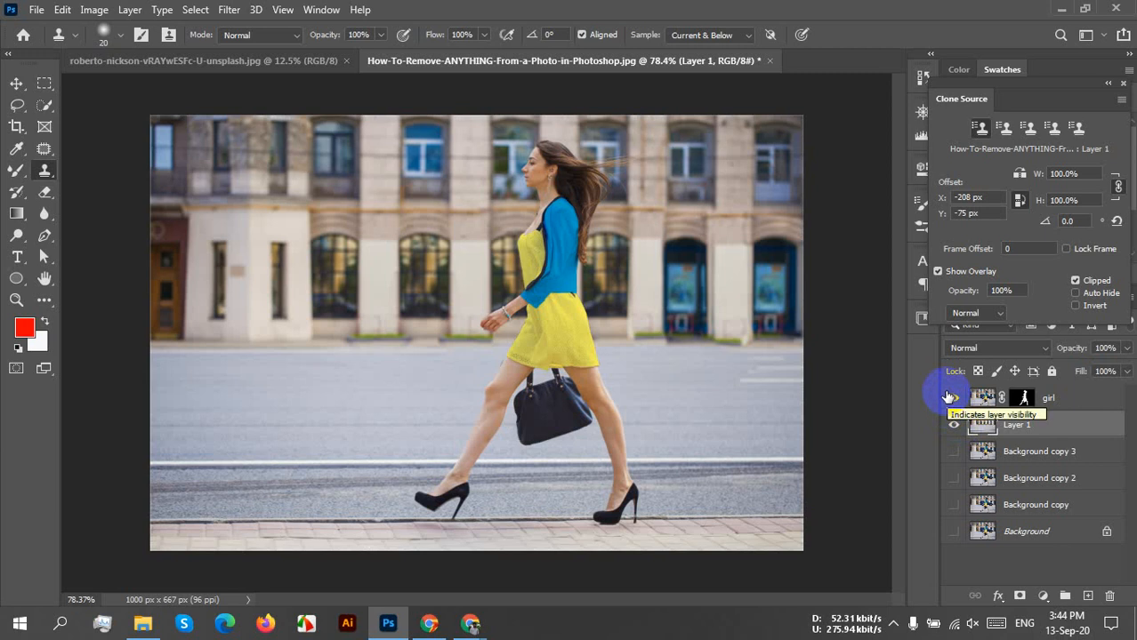
Delete the unused layers Background copy 3, Background copy 2 and Background copy
click(1053, 454)
shift+click(1071, 507)
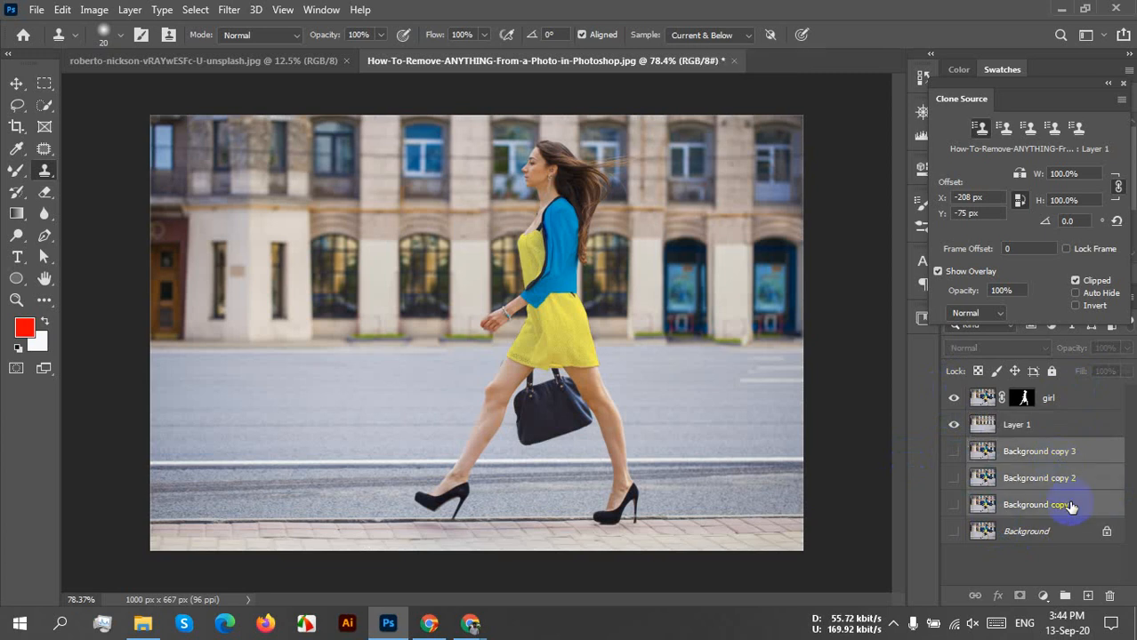
click(1109, 595)
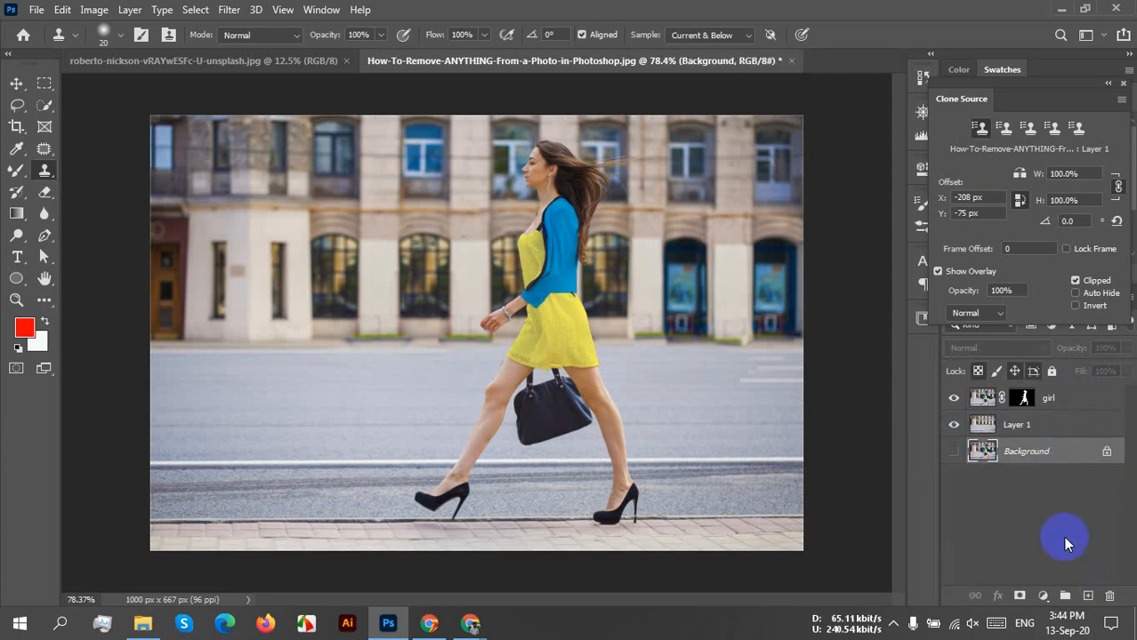
Show the original Background layer and merge Layer 1 with the girl layer into a single layer above it
click(955, 453)
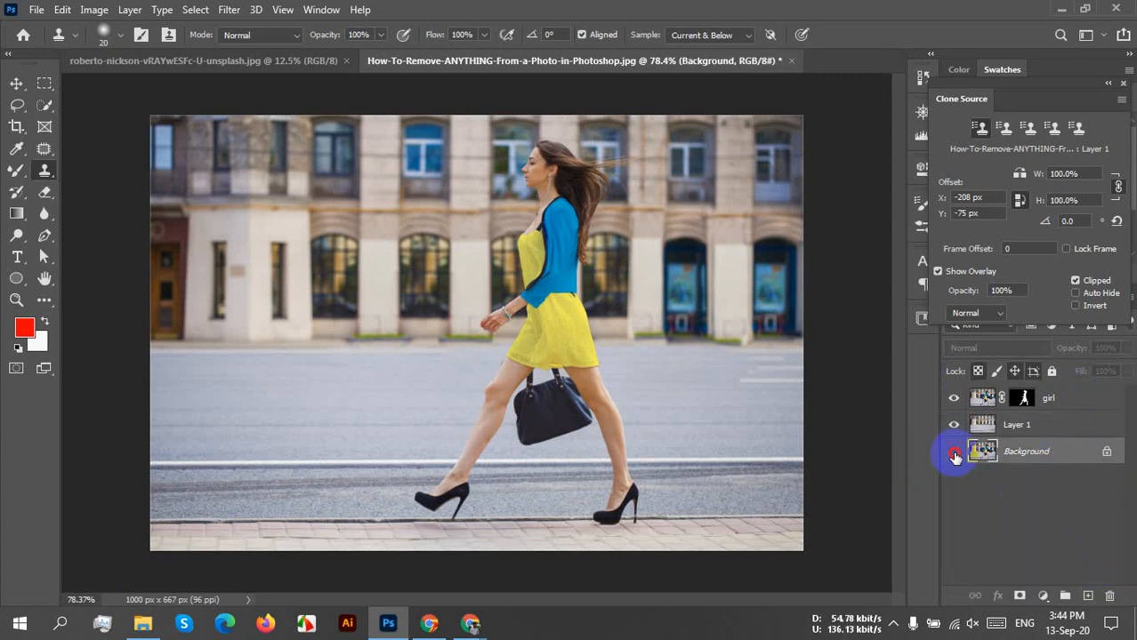
click(1040, 421)
shift+click(1080, 397)
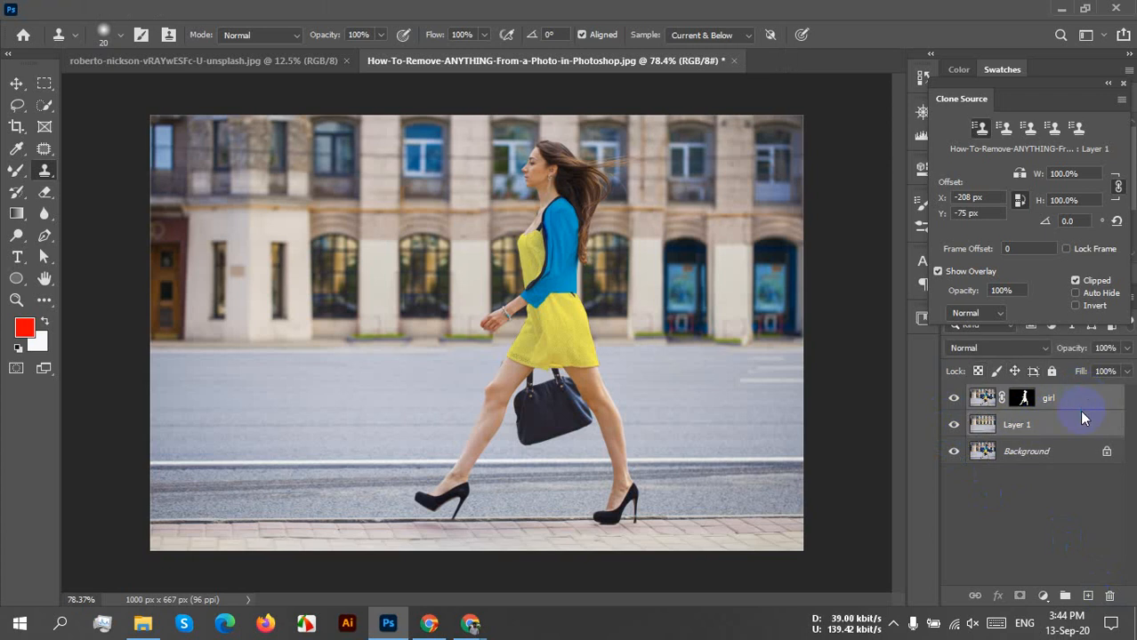
right_click(1079, 410)
click(908, 496)
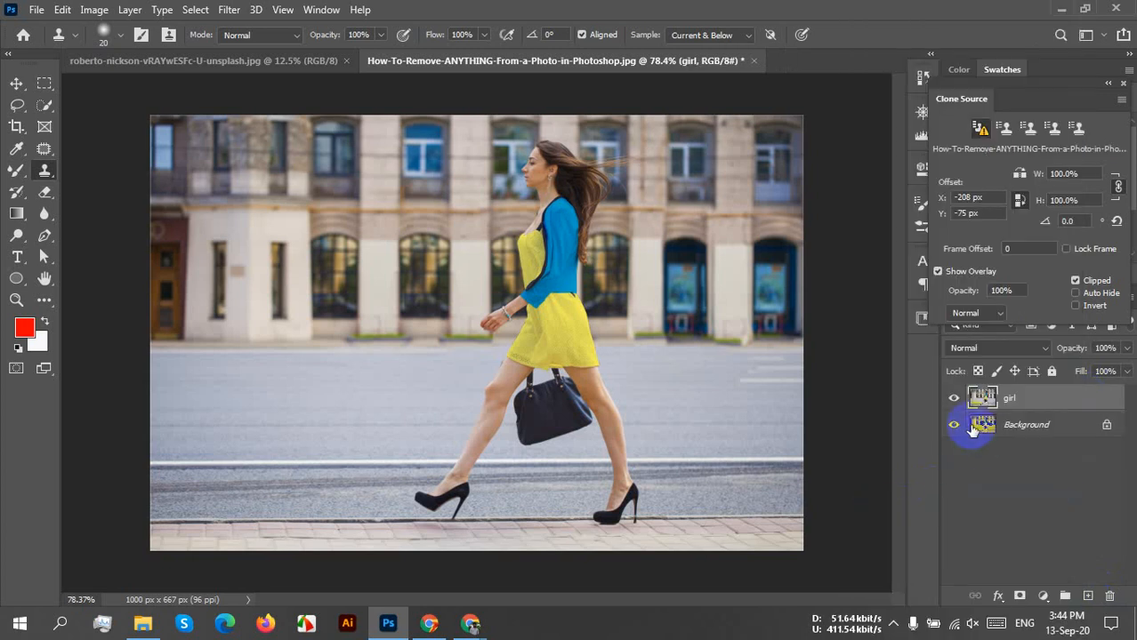
Compare the finished image with the original photo by toggling the merged girl layer's visibility
click(955, 399)
click(955, 401)
click(955, 401)
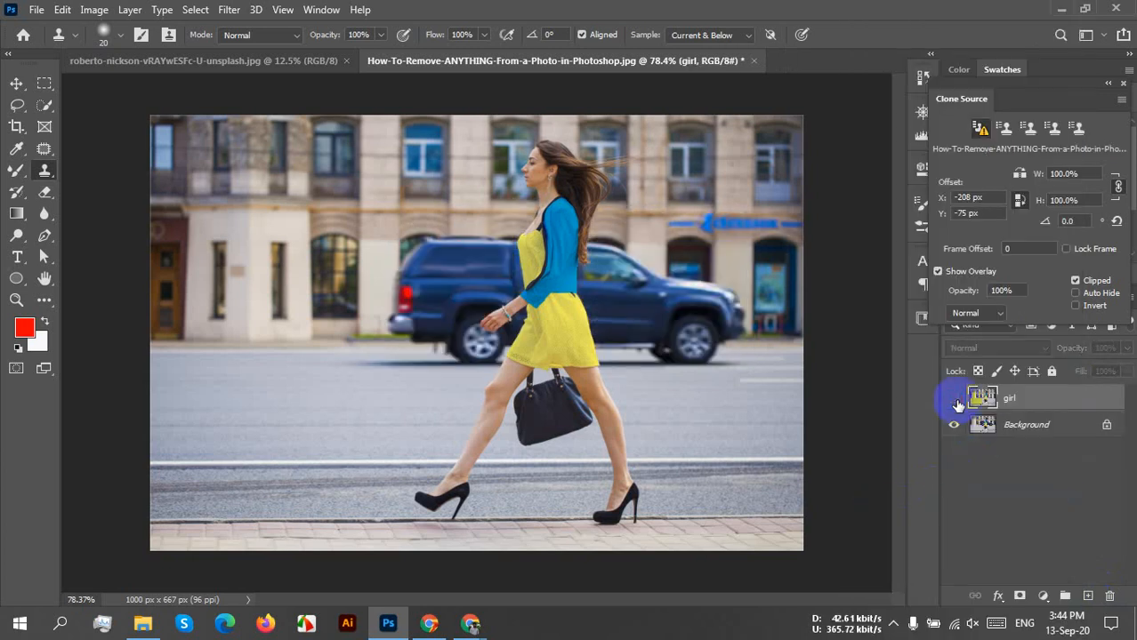
click(955, 402)
click(955, 402)
click(955, 401)
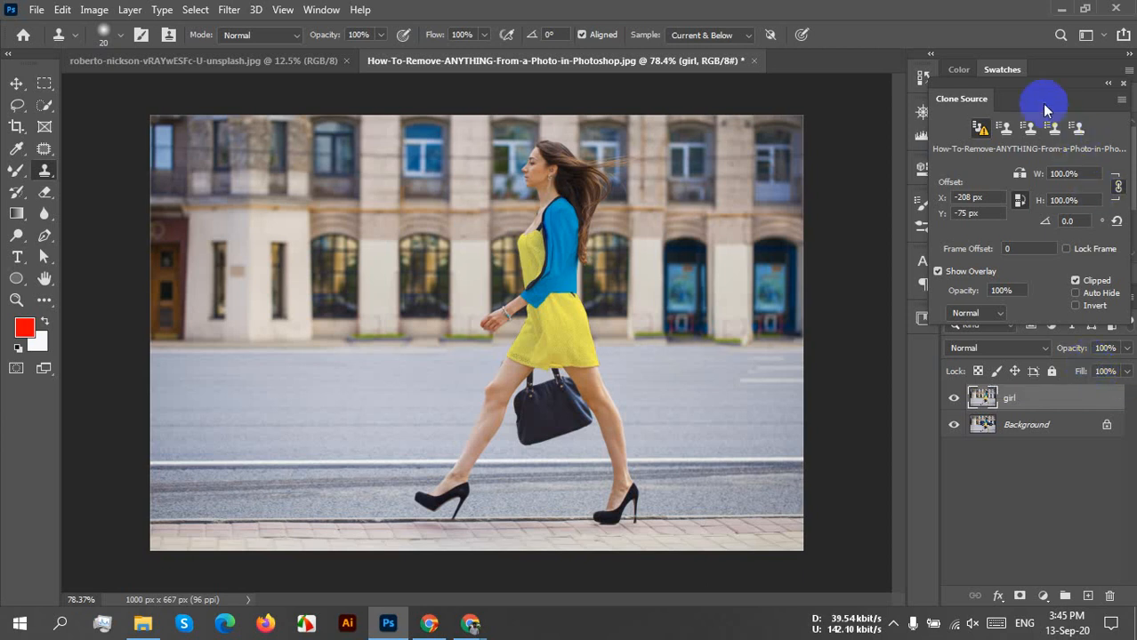
Close the floating Clone Source settings
drag(1046, 99, 1005, 121)
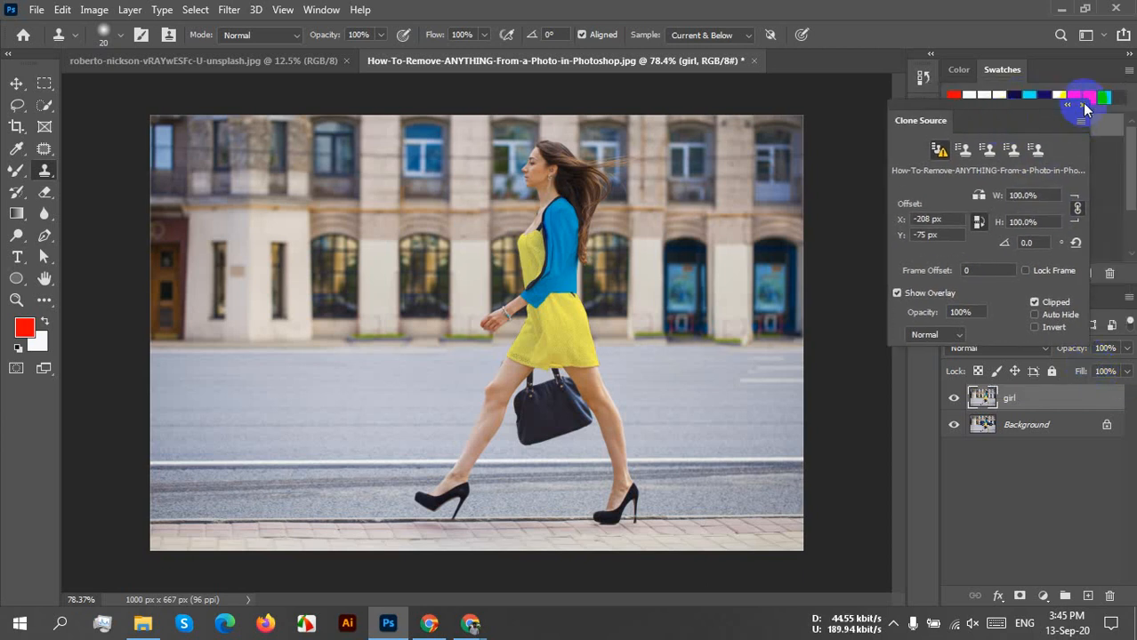
click(1081, 104)
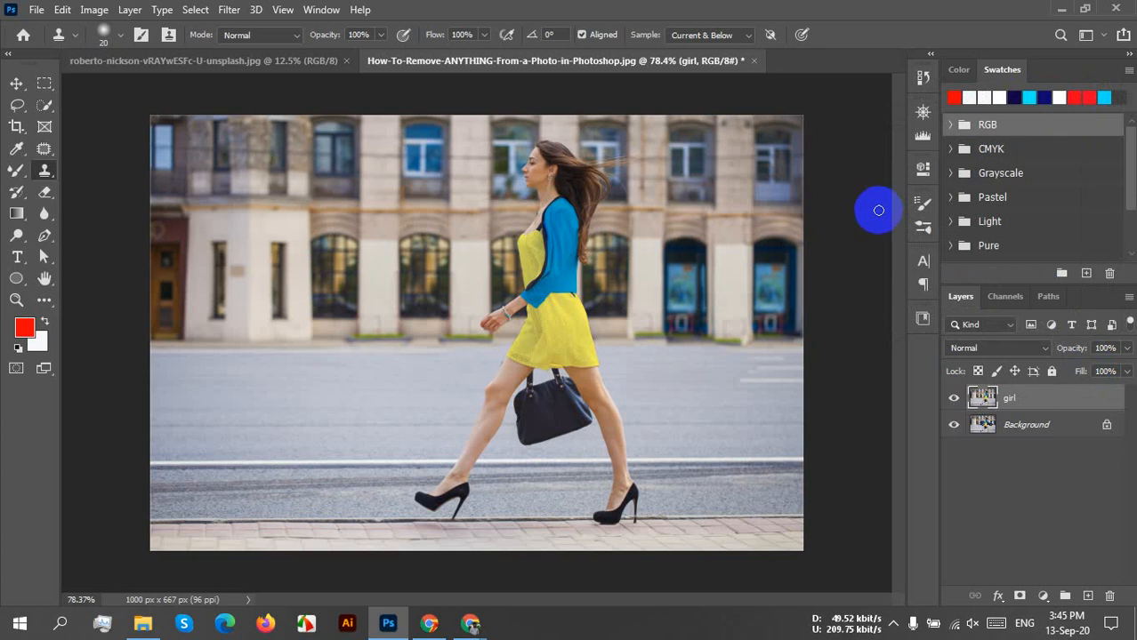